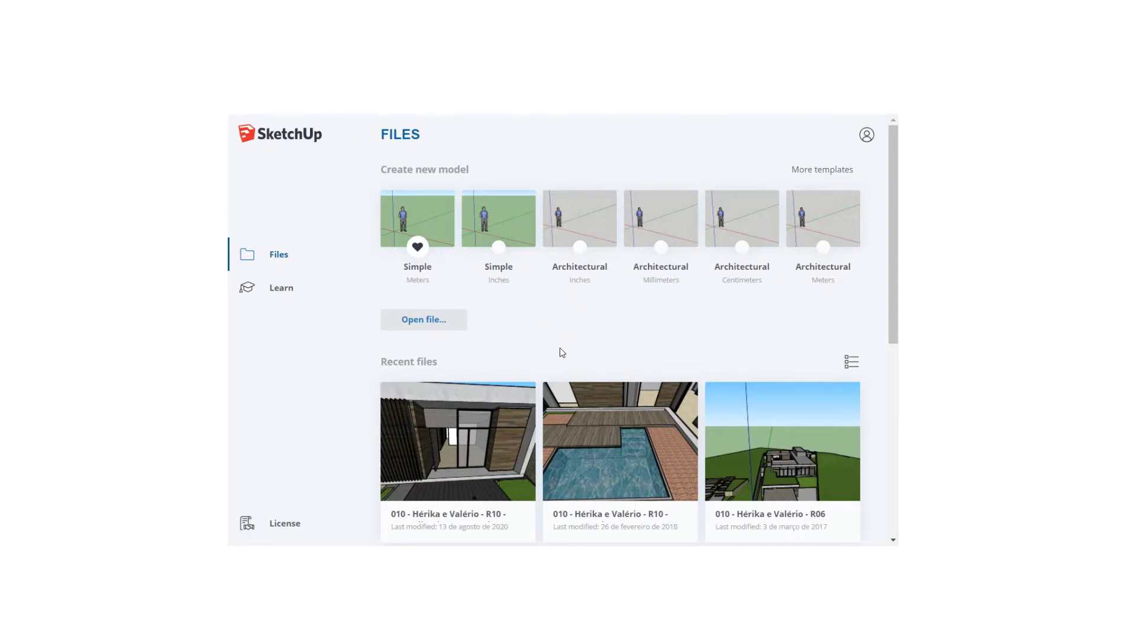
Create a new model from the Simple template in meters.
scroll(599, 335, down, 5)
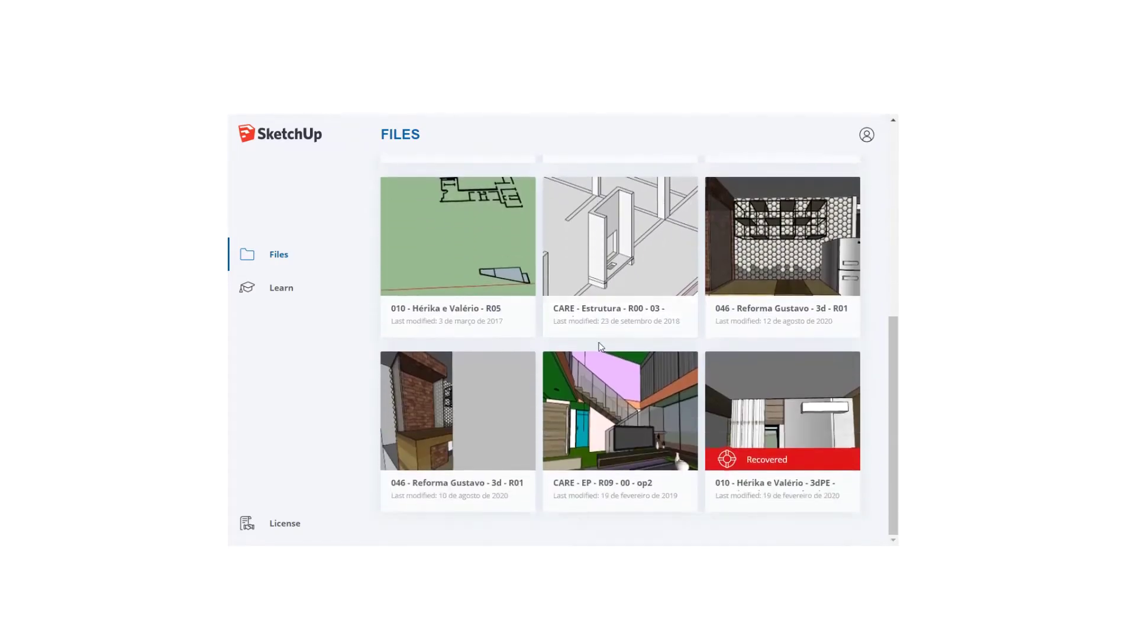
scroll(601, 344, up, 5)
scroll(604, 352, up, 2)
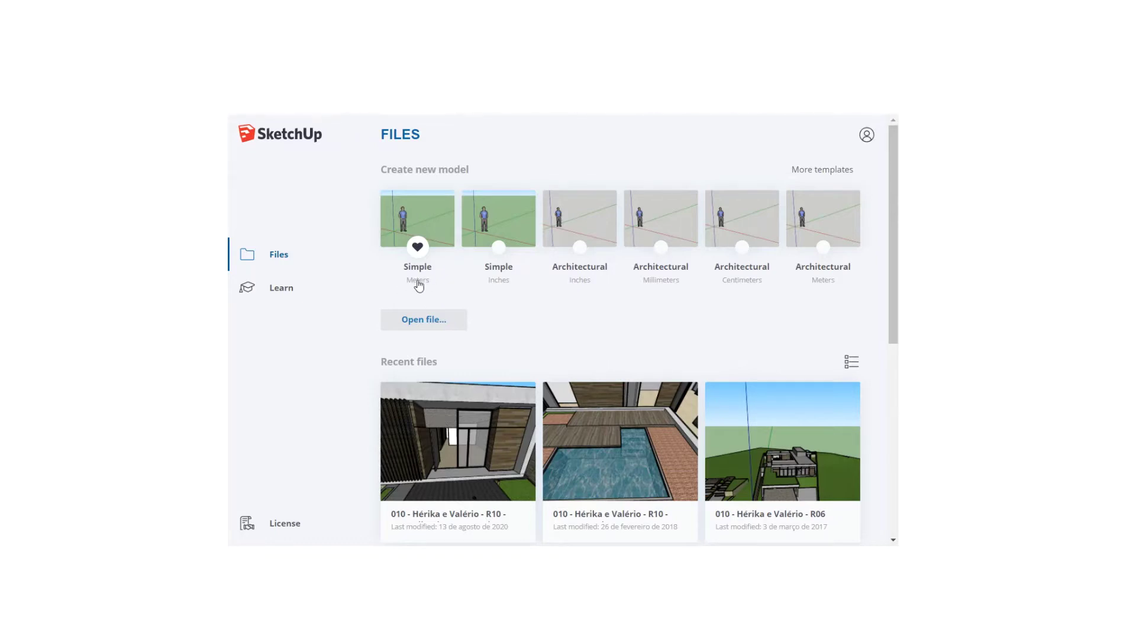
click(419, 221)
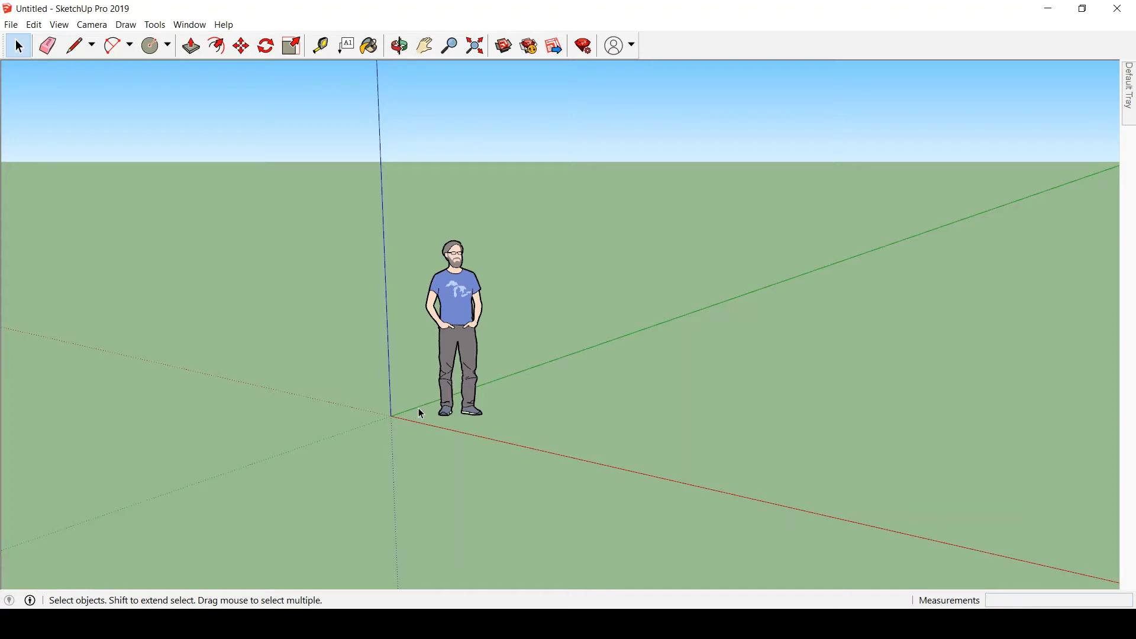
Examine the scale figure at the origin from a raised viewpoint, both up close and from far away.
key(o)
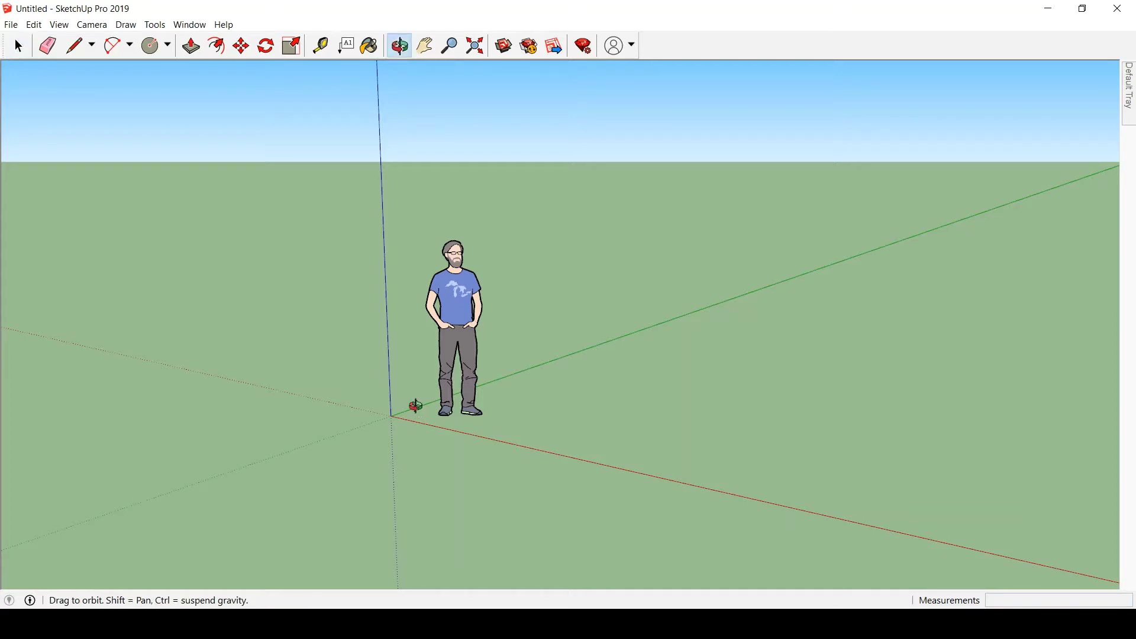
drag(415, 406, 426, 460)
key(space)
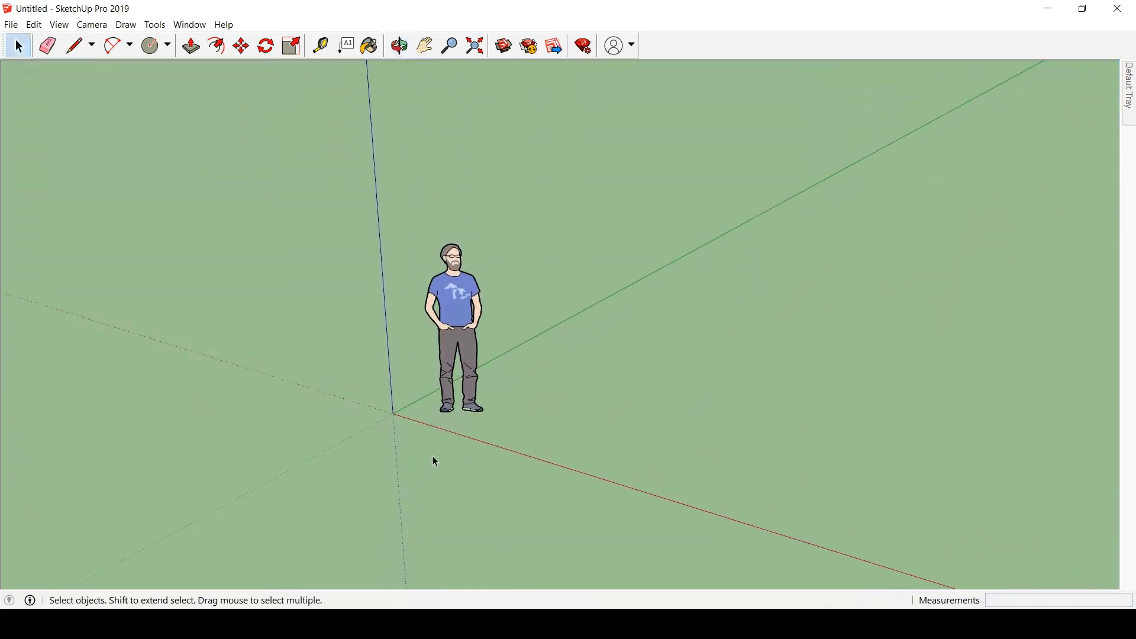
scroll(465, 309, down, 3)
scroll(465, 309, down, 4)
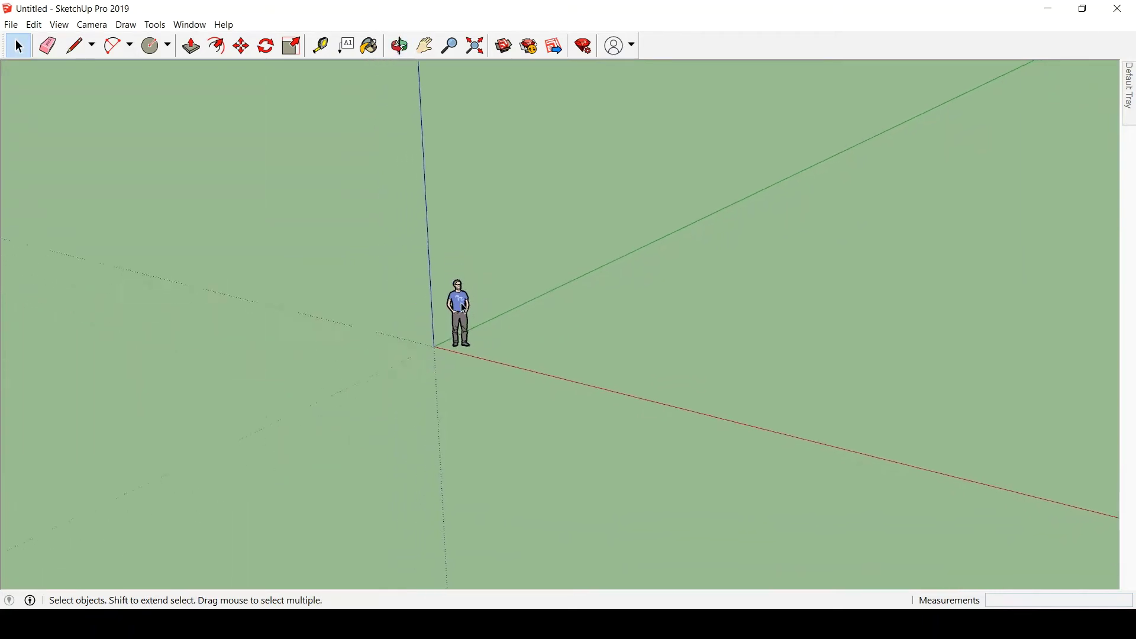
scroll(464, 308, up, 8)
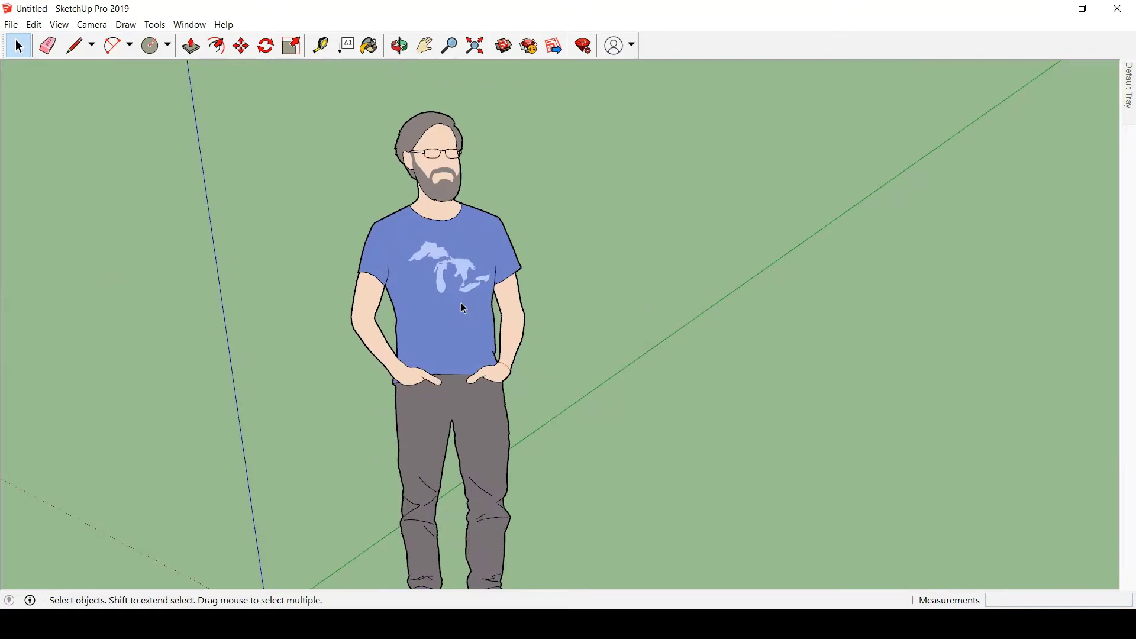
scroll(464, 309, up, 1)
scroll(464, 308, down, 5)
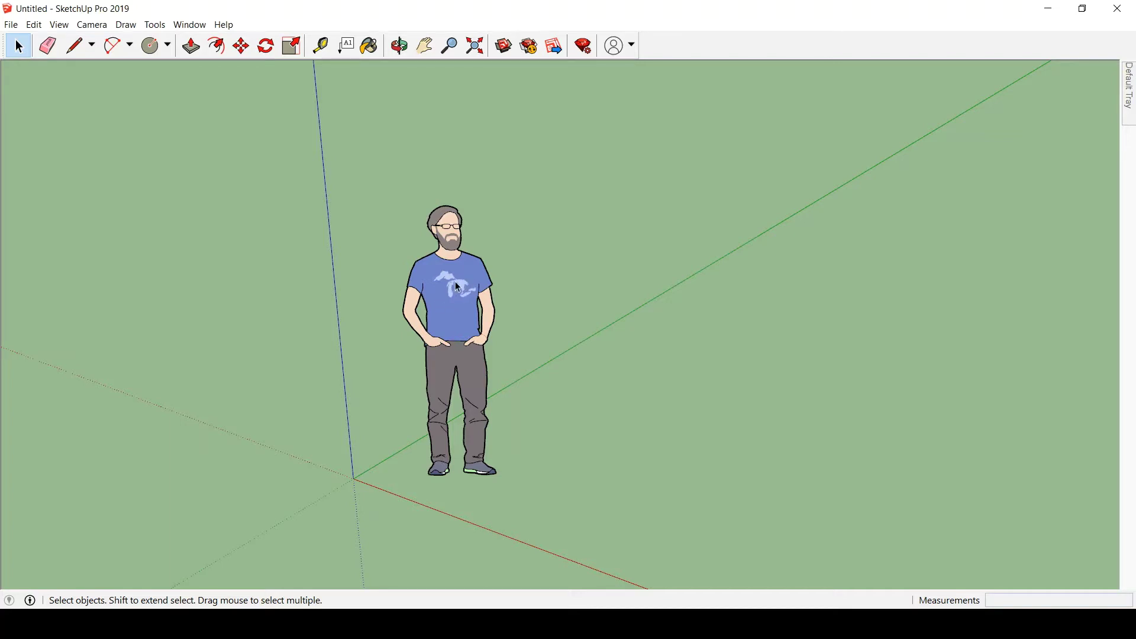
scroll(457, 285, down, 10)
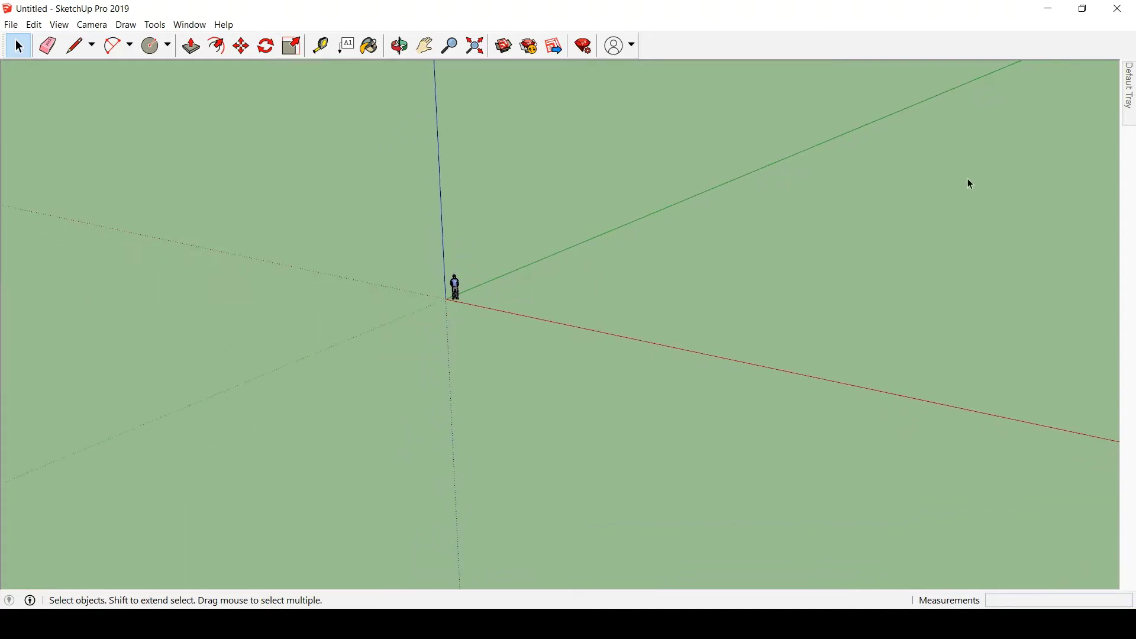
Inspect the empty ground along the green axis and the scale figure's upper body at different zoom levels.
scroll(968, 179, up, 10)
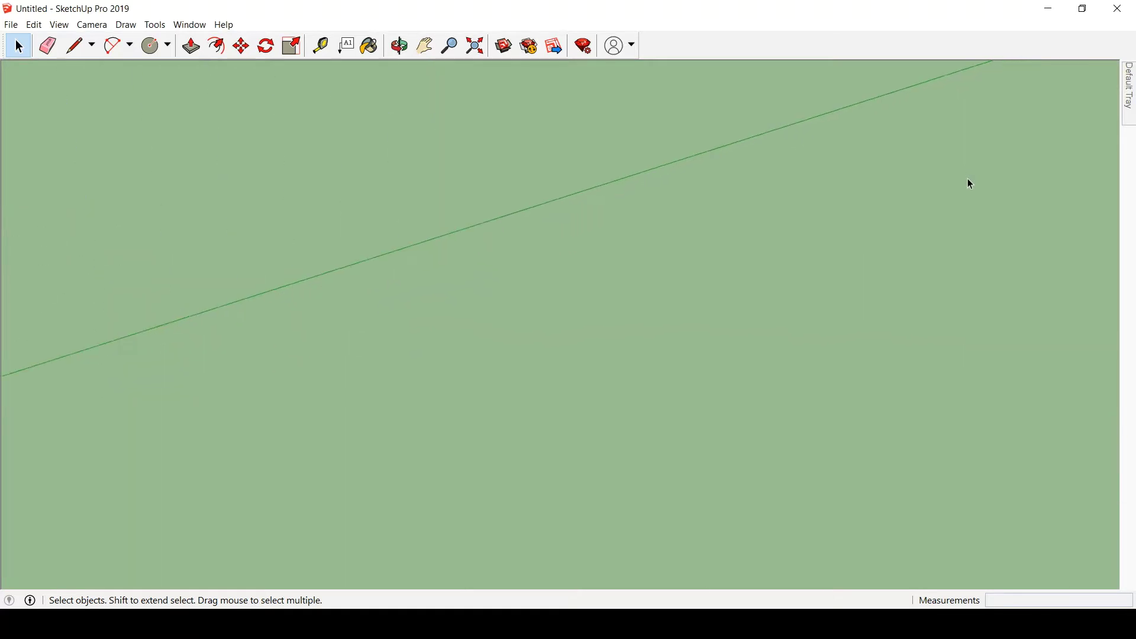
scroll(967, 179, up, 5)
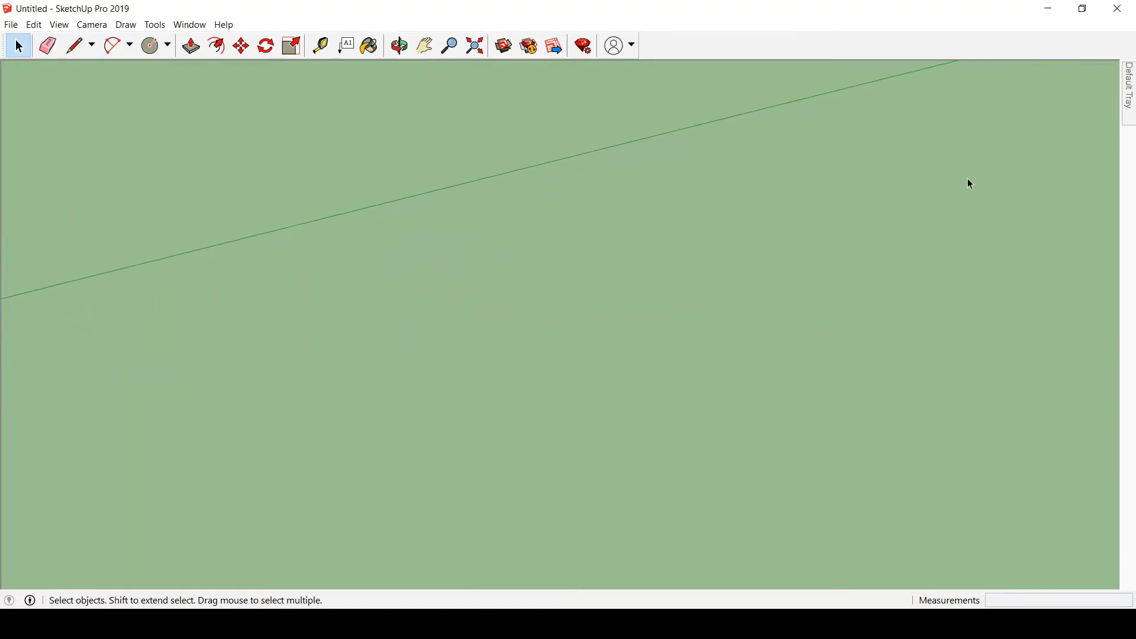
scroll(968, 181, down, 5)
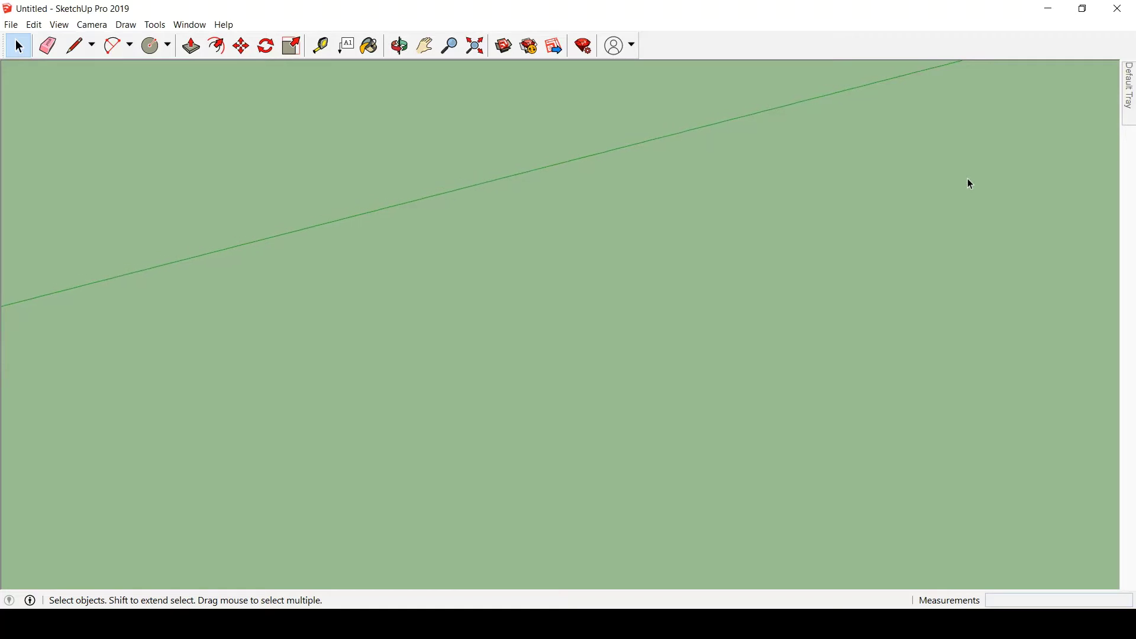
scroll(969, 184, down, 3)
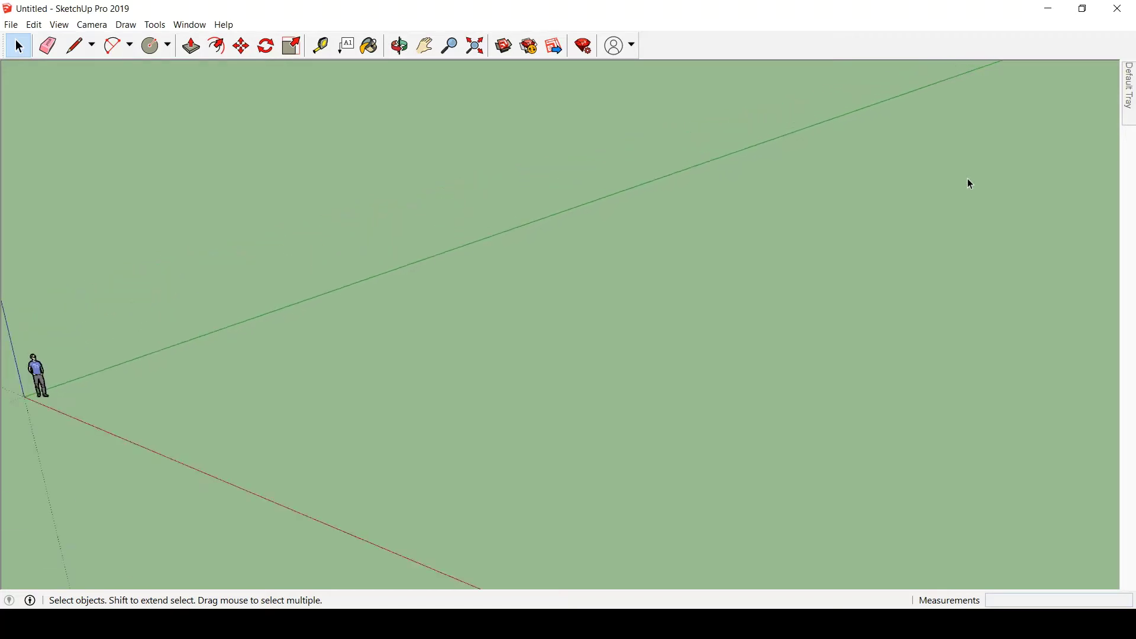
scroll(971, 184, down, 2)
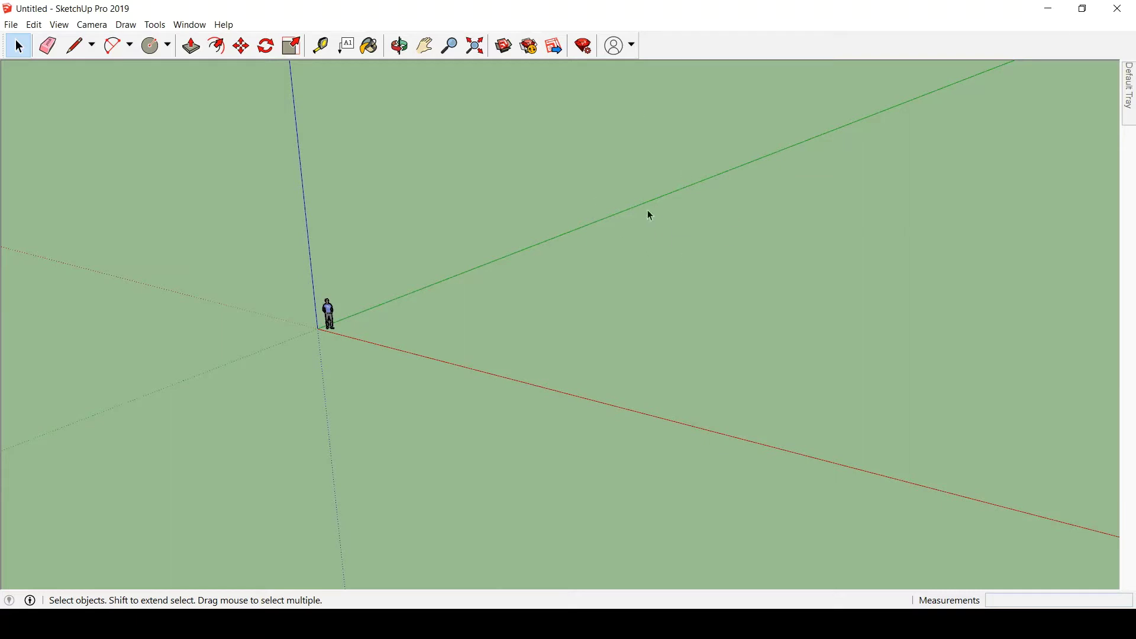
scroll(663, 201, up, 4)
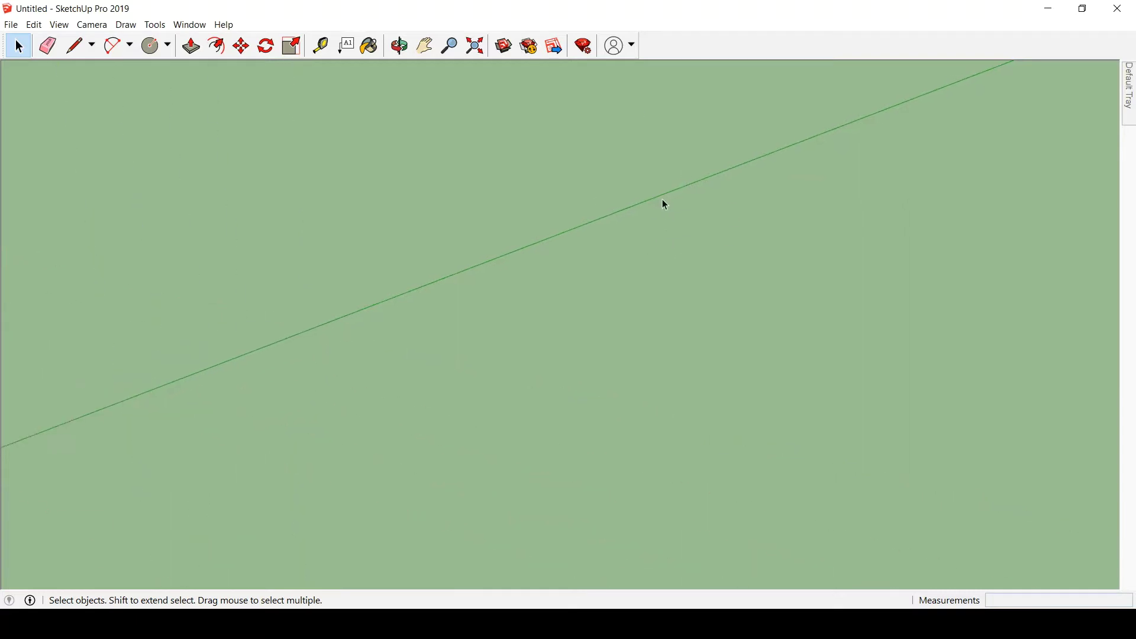
scroll(663, 203, down, 5)
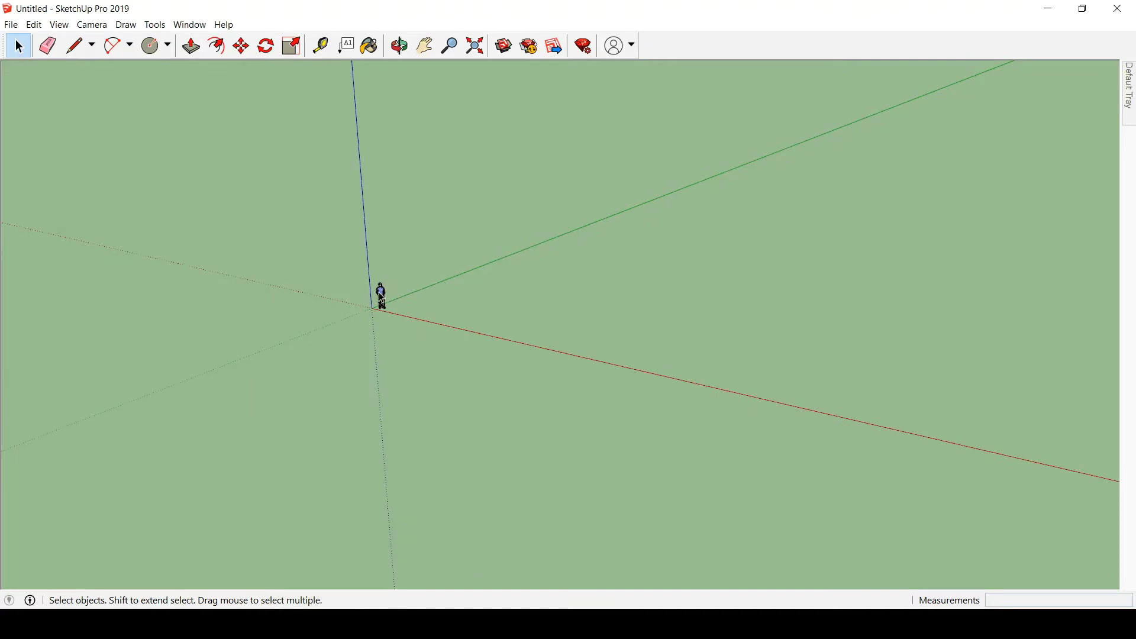
scroll(382, 296, up, 8)
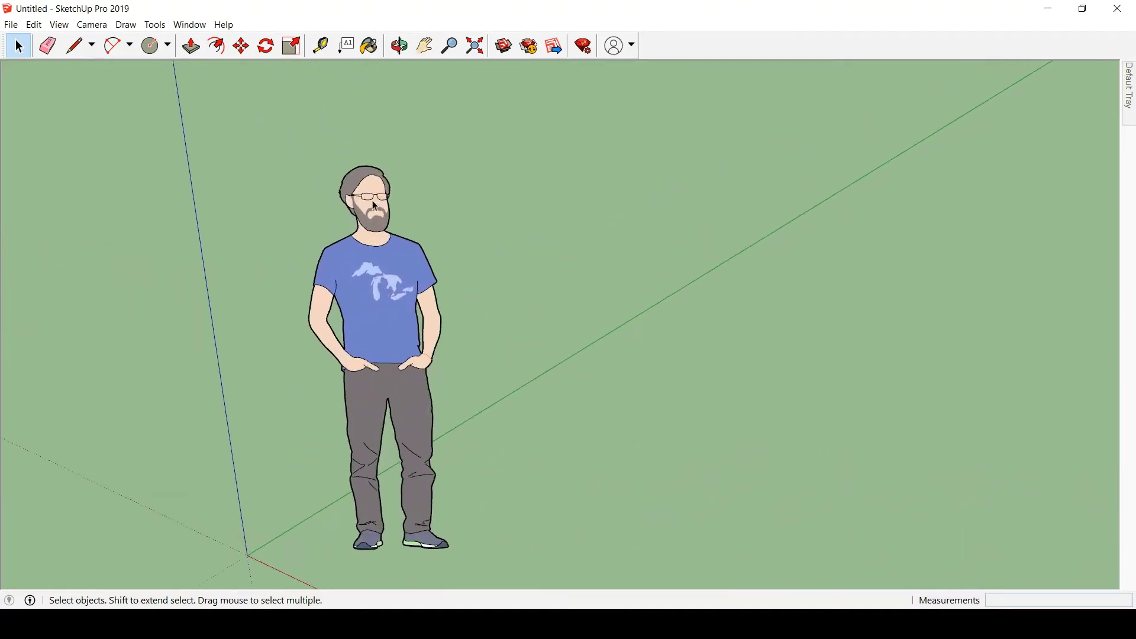
scroll(372, 200, up, 5)
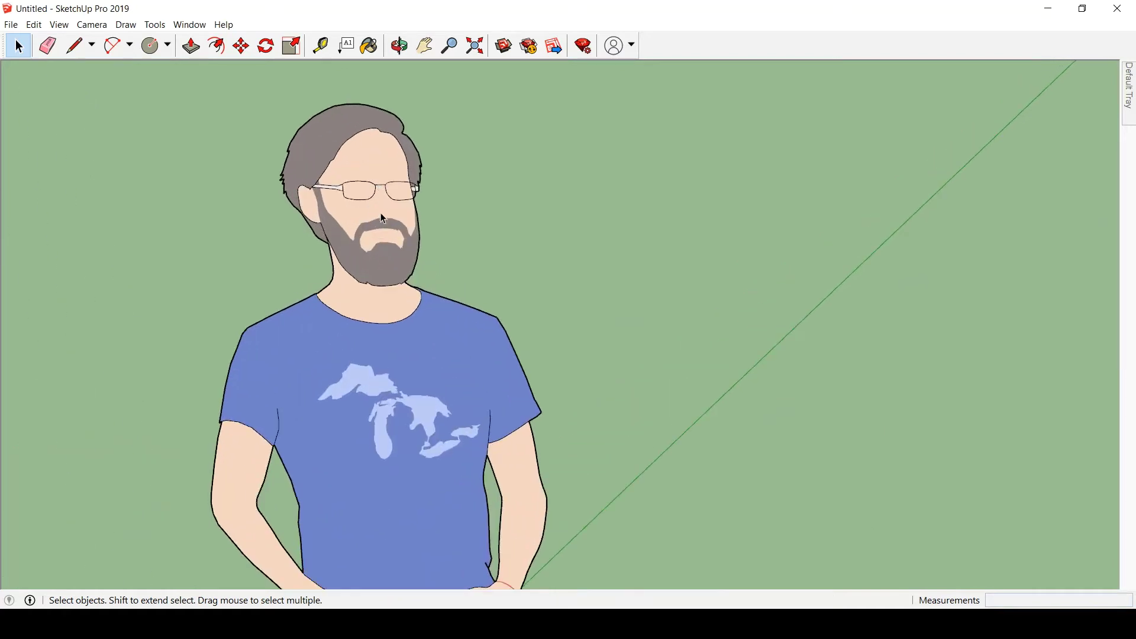
scroll(382, 218, down, 10)
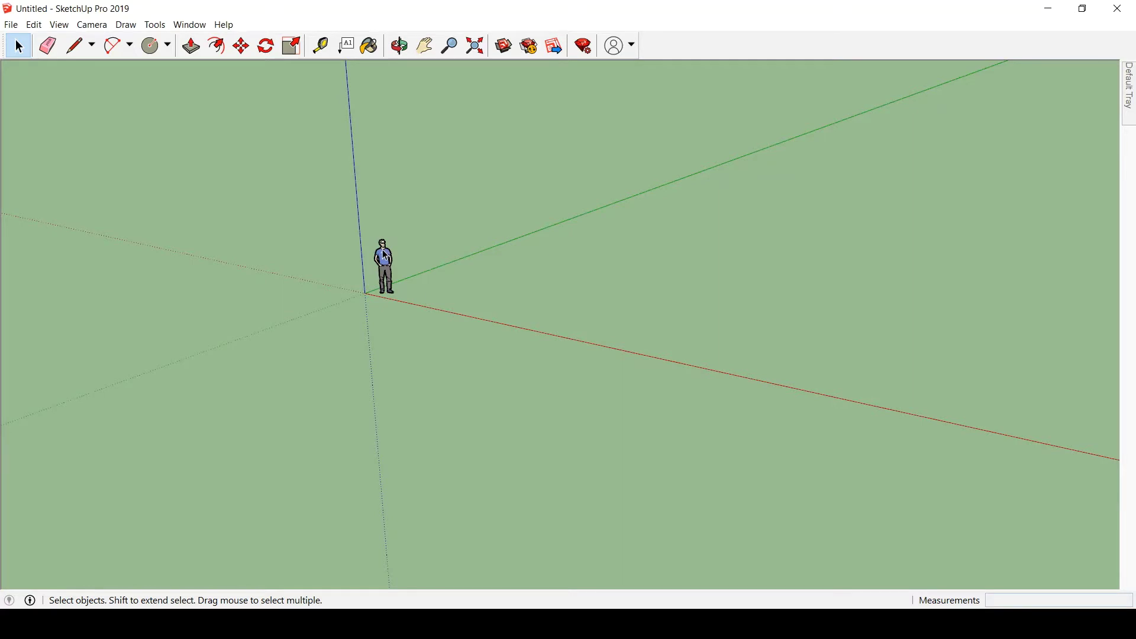
scroll(385, 256, up, 6)
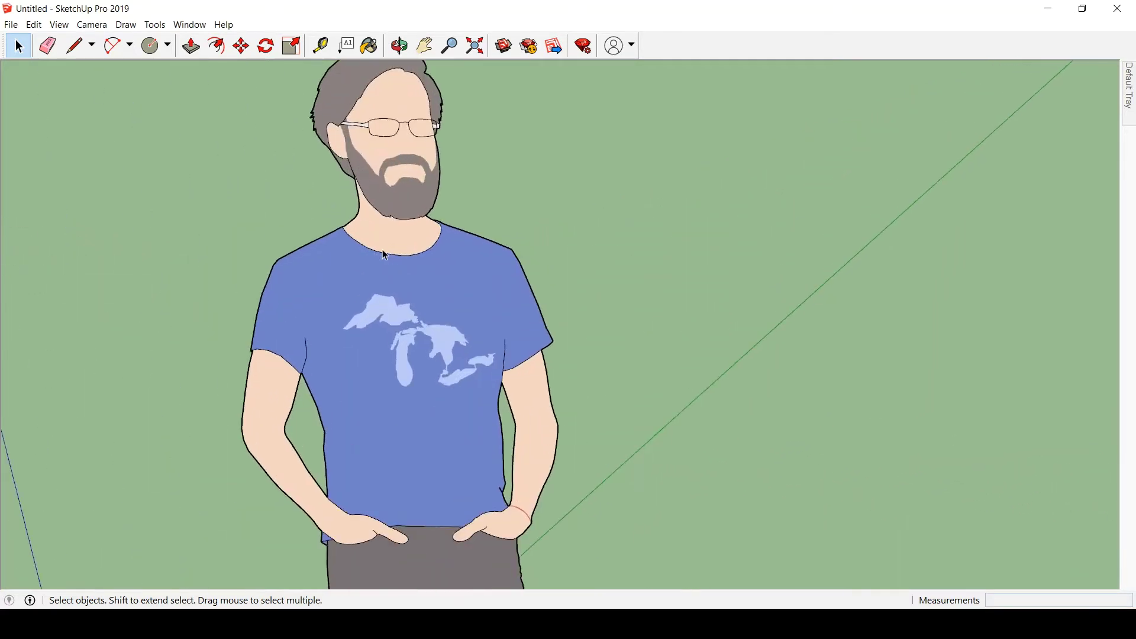
scroll(385, 256, down, 6)
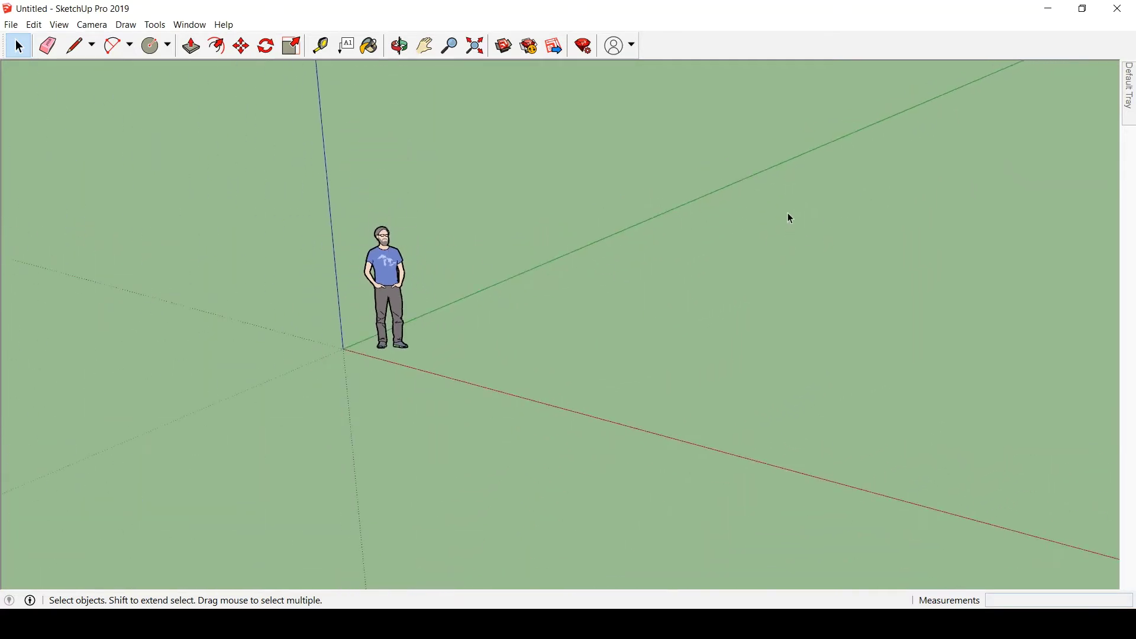
scroll(791, 213, up, 2)
scroll(791, 213, down, 2)
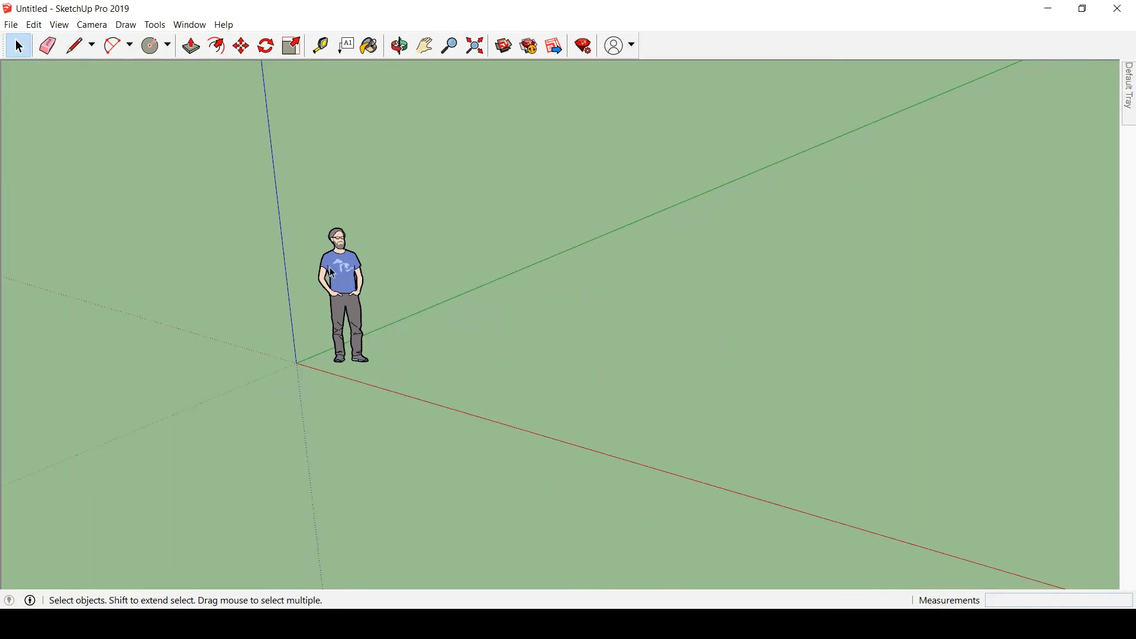
Look over the axes, the horizon and the scale figure from several orbit angles and panned viewpoints.
middle_drag(346, 277, 450, 284)
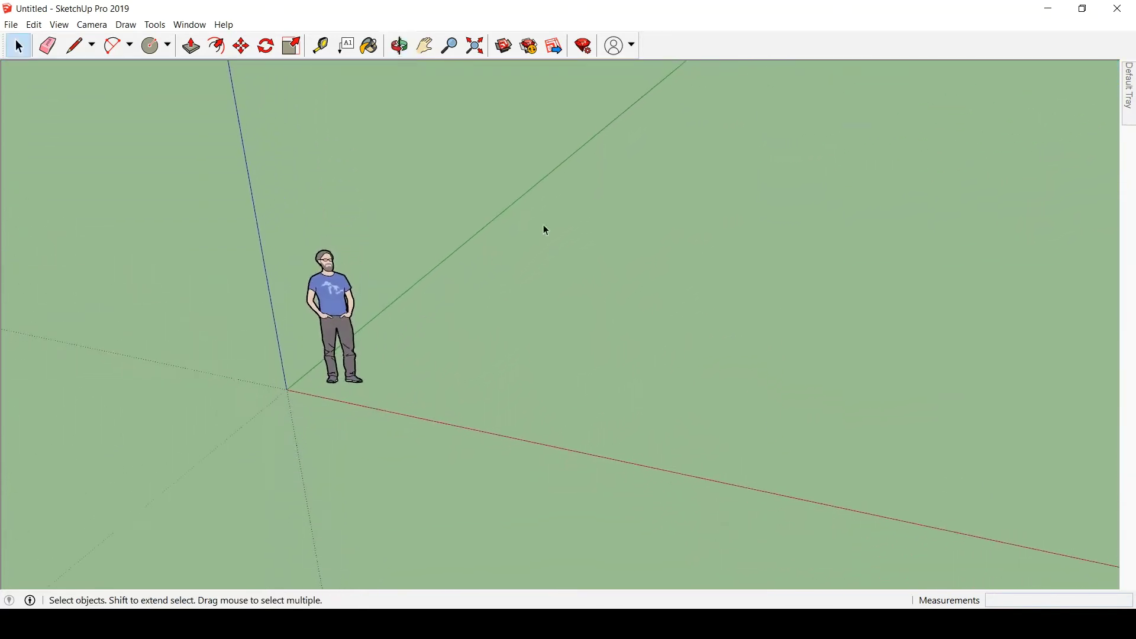
middle_drag(543, 228, 487, 266)
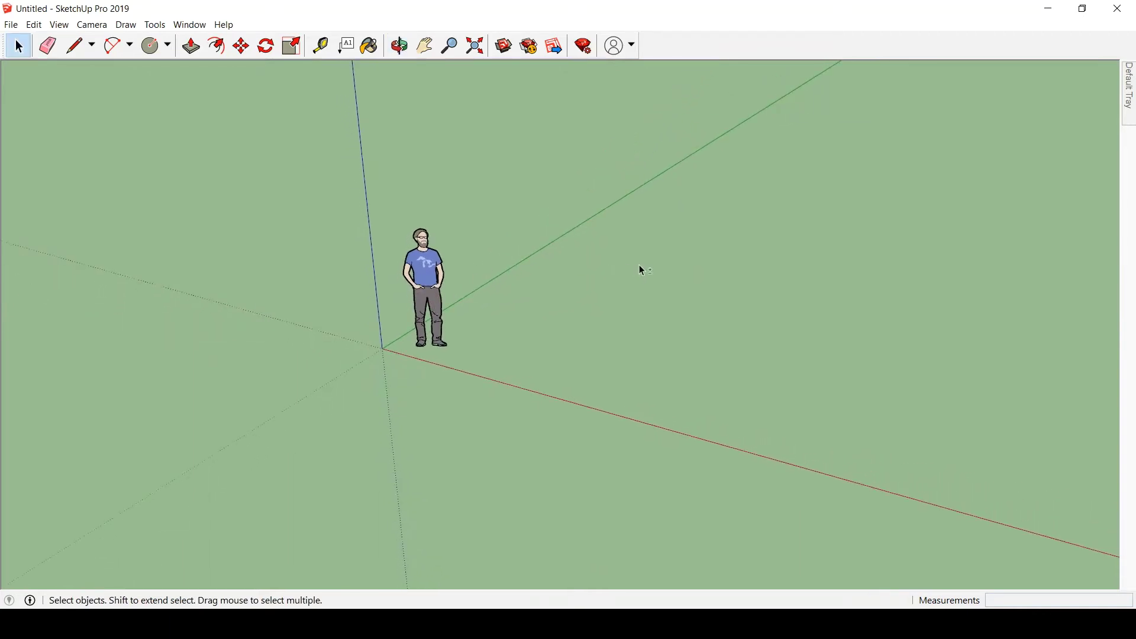
shift+middle_drag(937, 254, 384, 284)
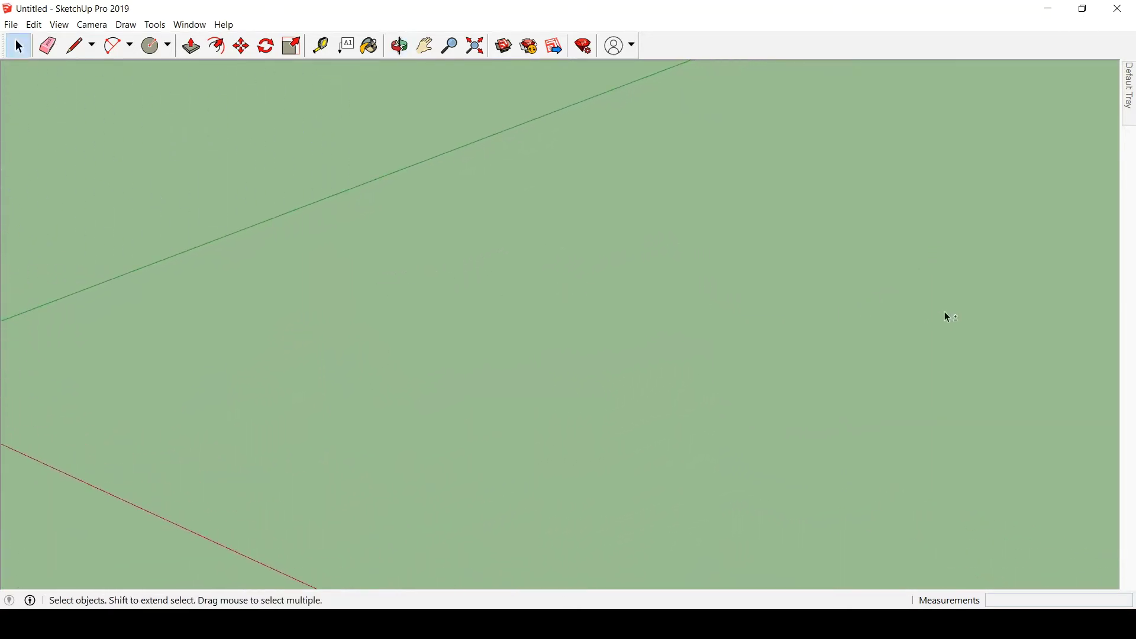
middle_drag(945, 315, 339, 305)
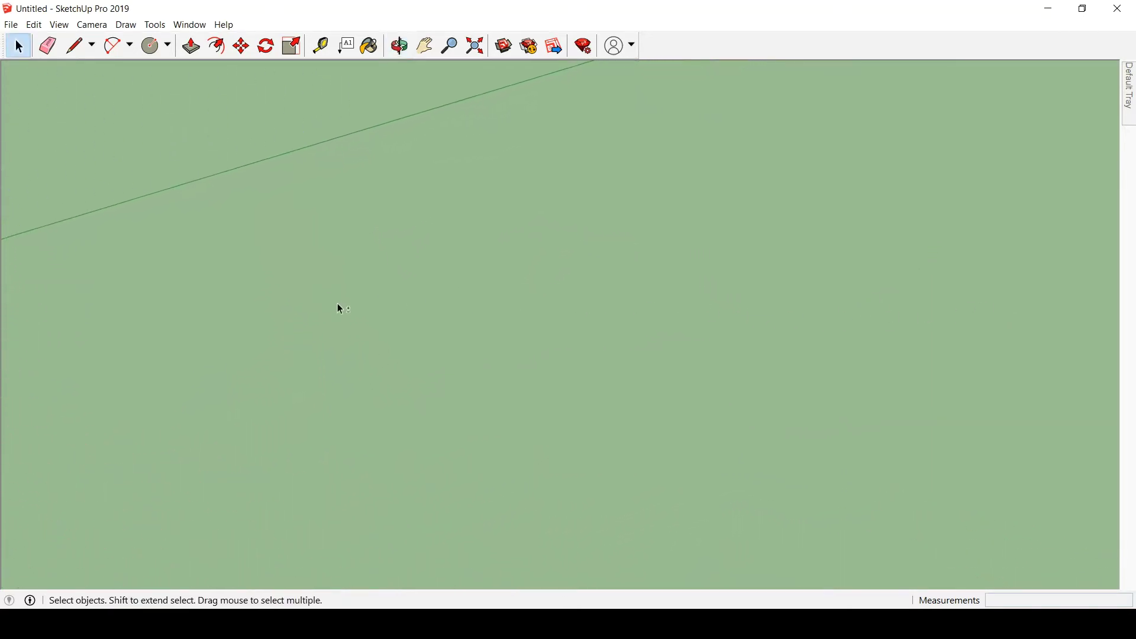
middle_drag(107, 323, 361, 260)
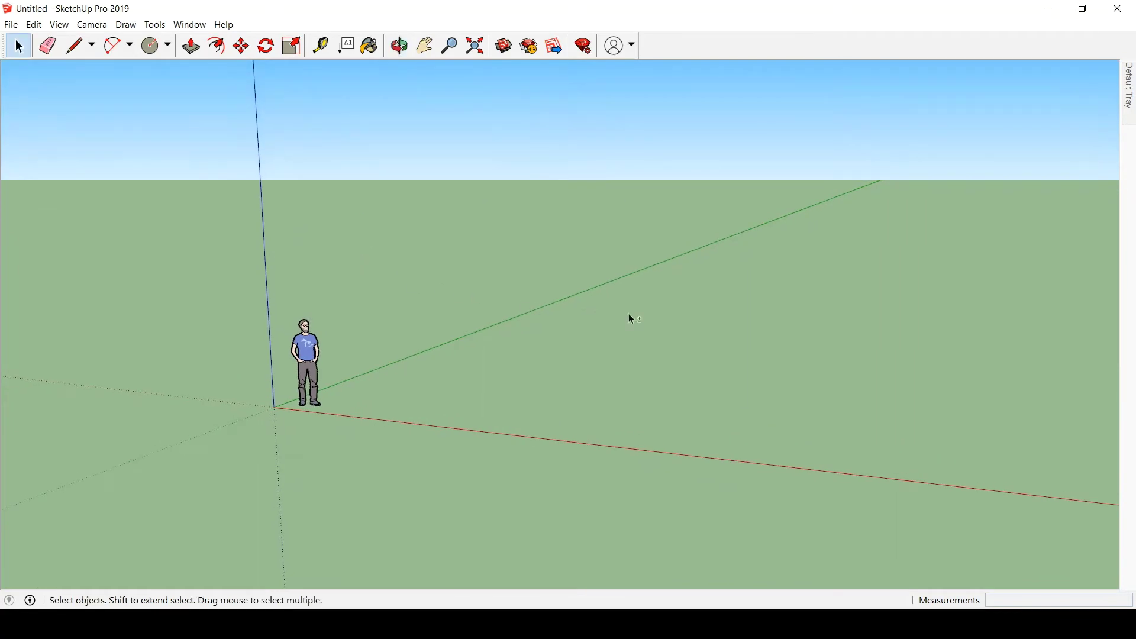
shift+middle_drag(806, 335, 730, 347)
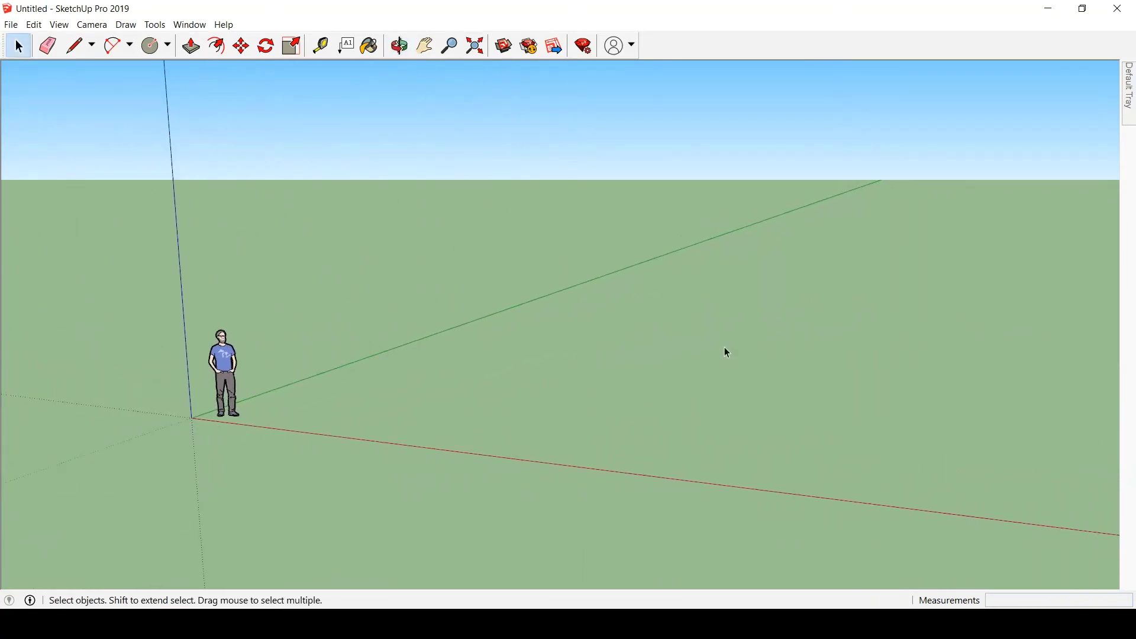
scroll(526, 388, down, 4)
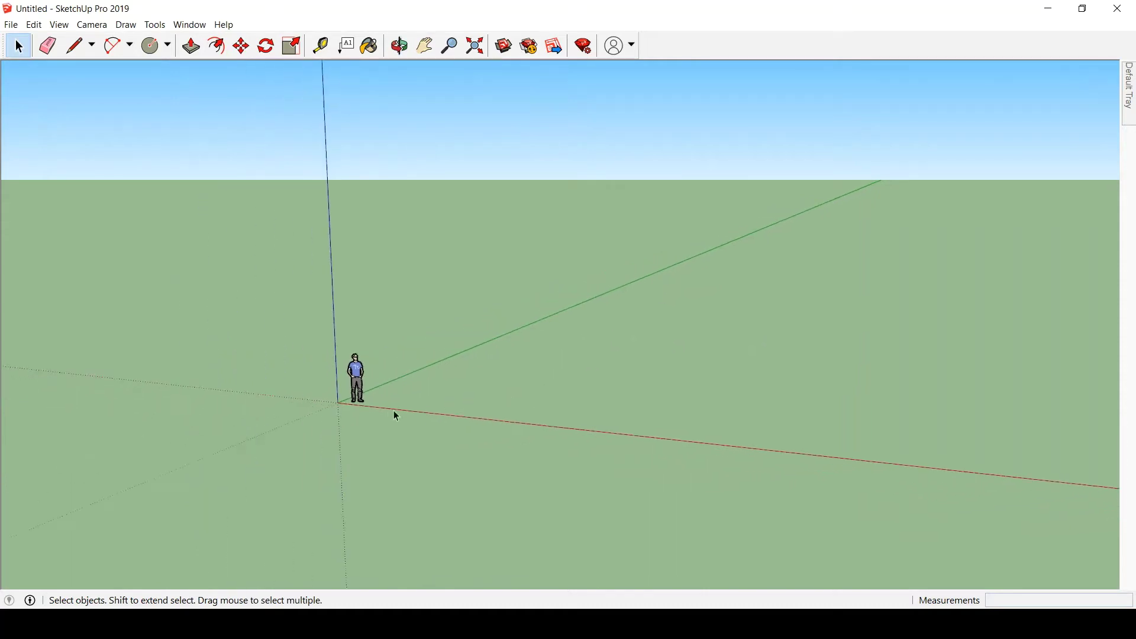
middle_drag(393, 413, 283, 412)
scroll(367, 385, up, 4)
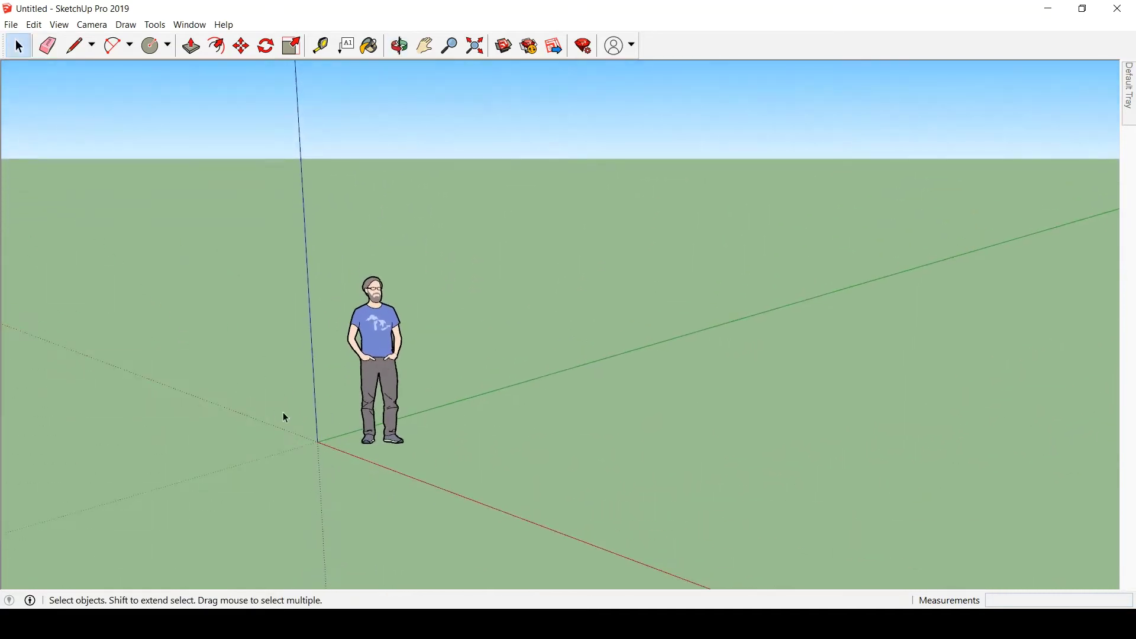
scroll(328, 410, down, 5)
middle_drag(354, 399, 429, 467)
scroll(427, 468, up, 2)
scroll(272, 408, up, 2)
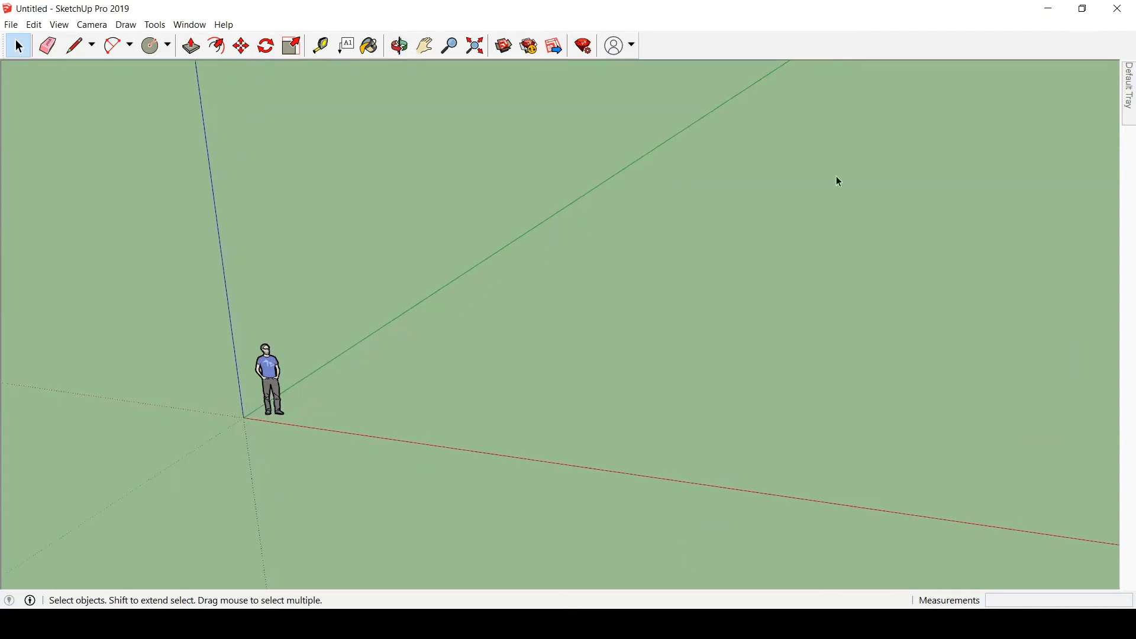
Collapse the Layers, Shadows and Materials sections of the Default Tray.
mouse_move(1131, 84)
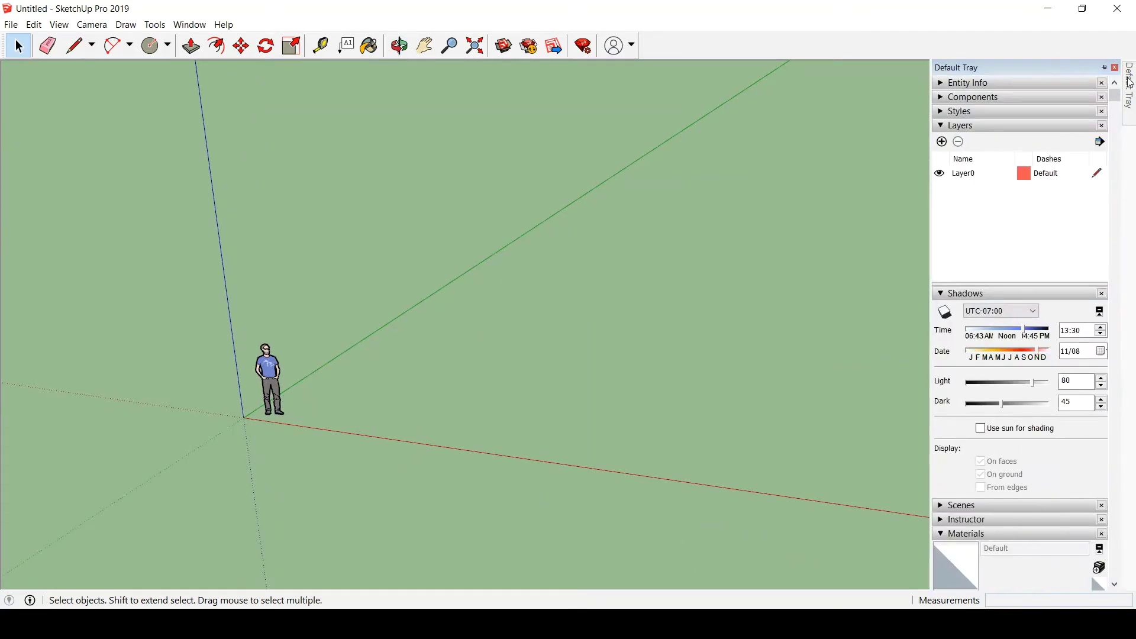
click(976, 126)
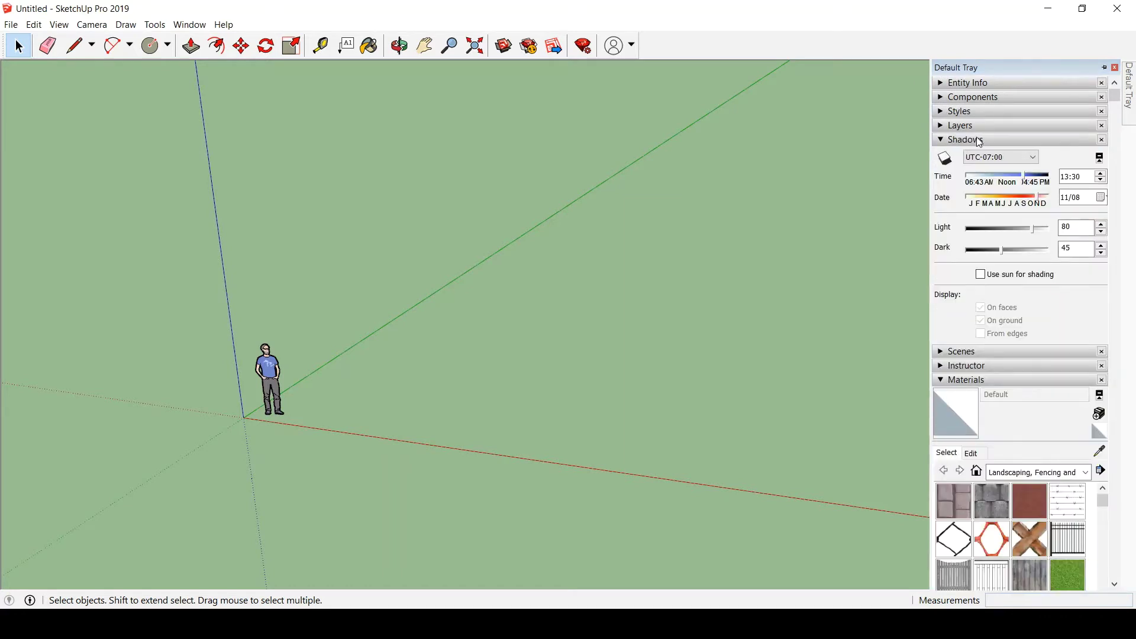
click(980, 141)
click(978, 182)
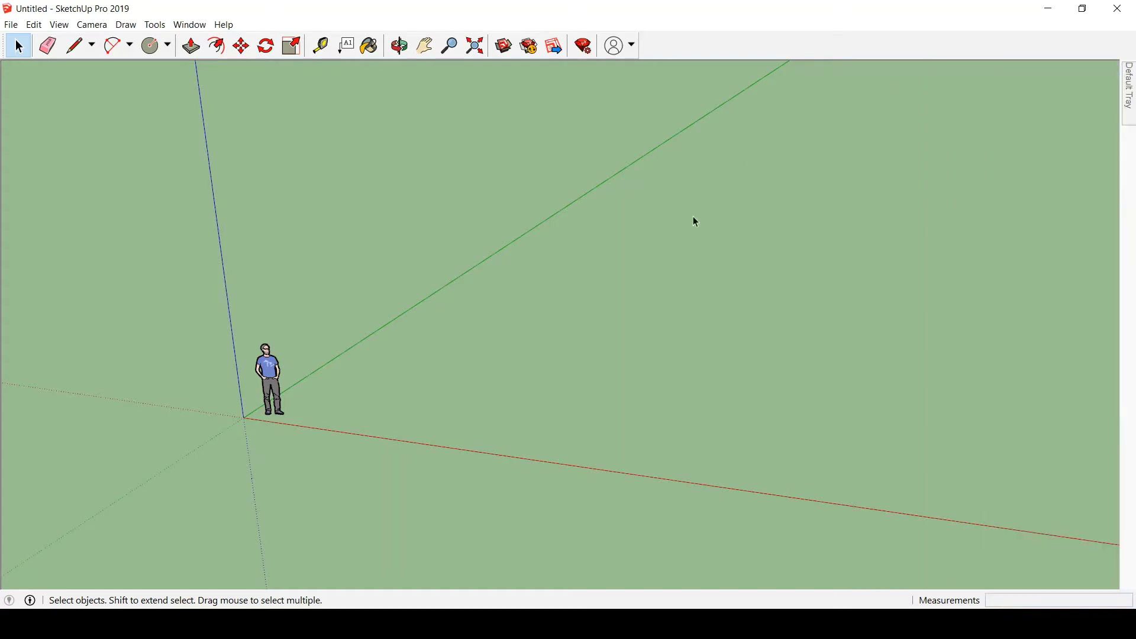
mouse_move(1129, 102)
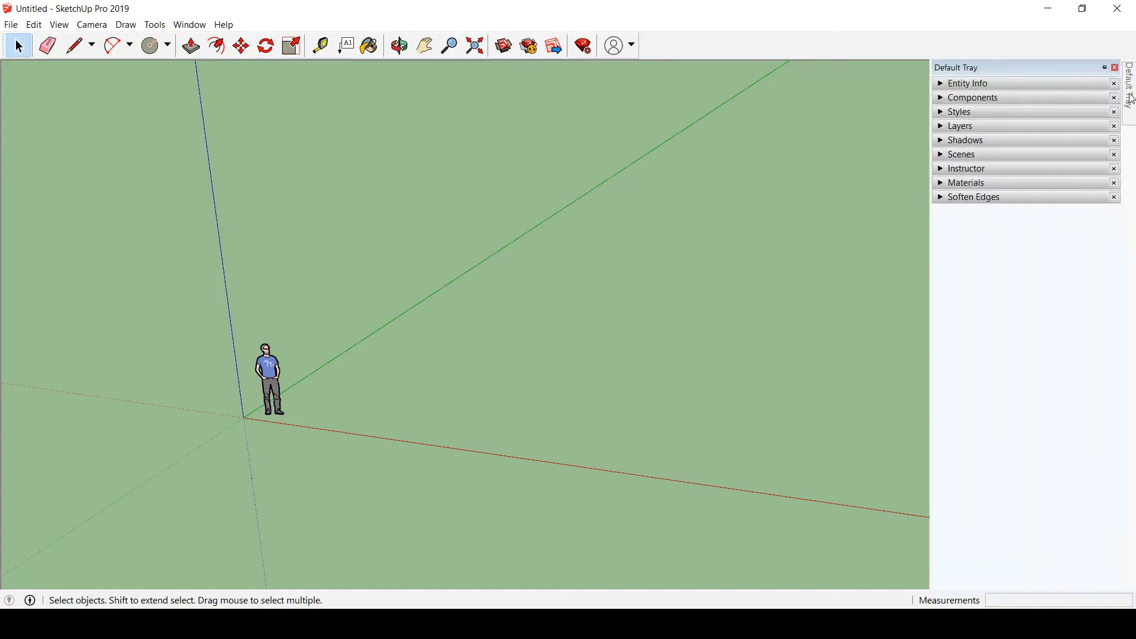
Pin the Default Tray in place and return it to auto-hide.
click(1105, 68)
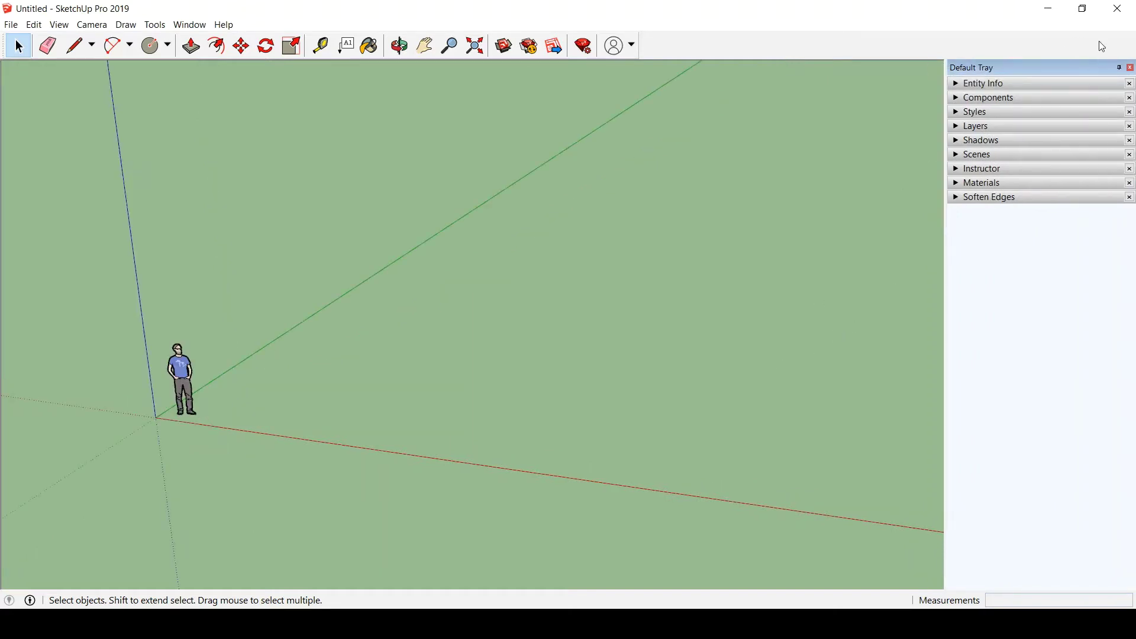
click(1120, 69)
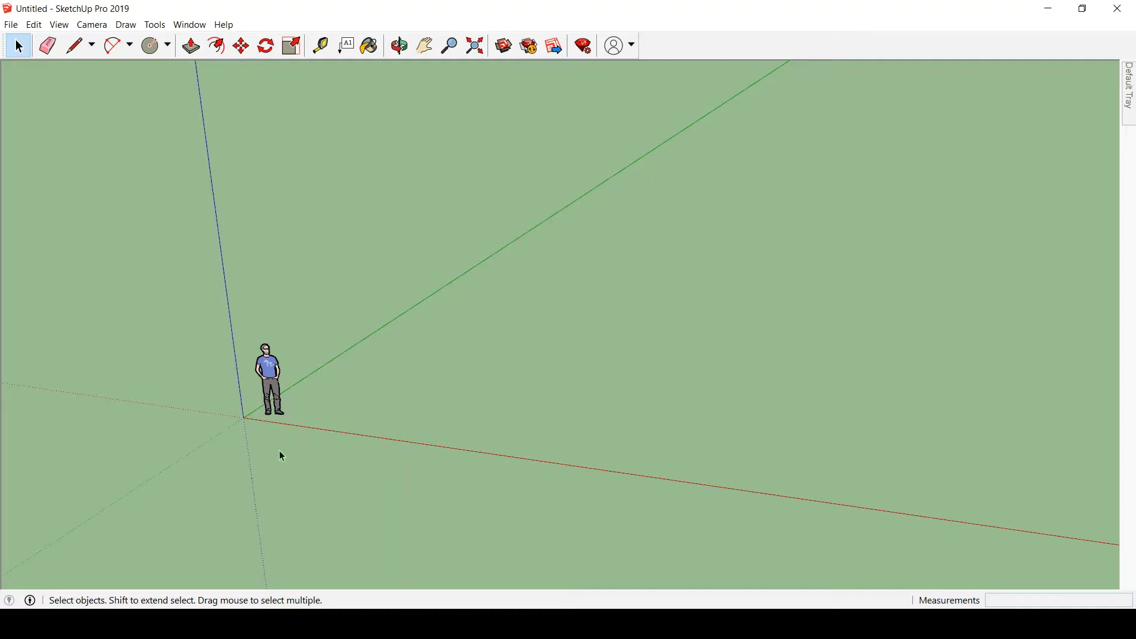
middle_drag(283, 456, 350, 424)
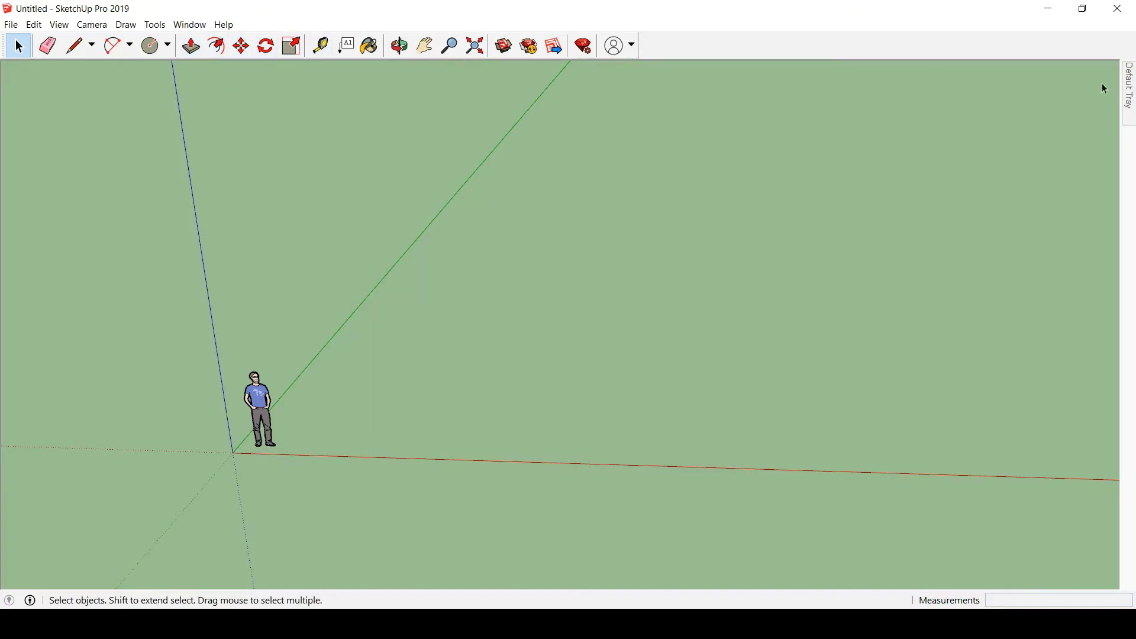
Look through the list of panels that can be shown in the Default Tray.
mouse_move(1132, 89)
click(199, 27)
mouse_move(207, 48)
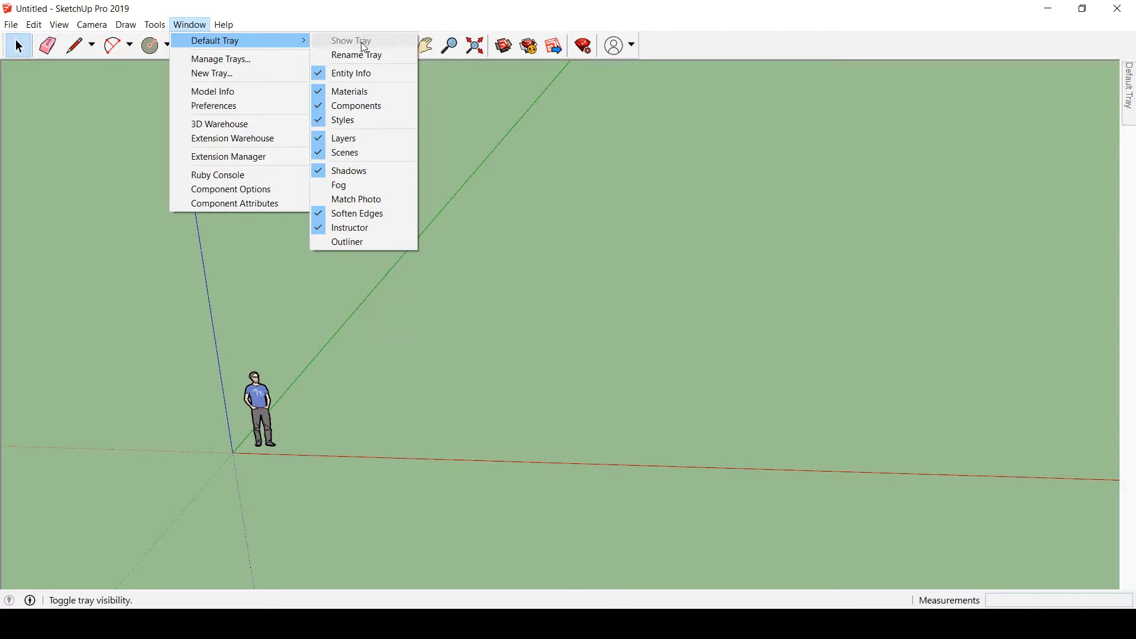
click(802, 185)
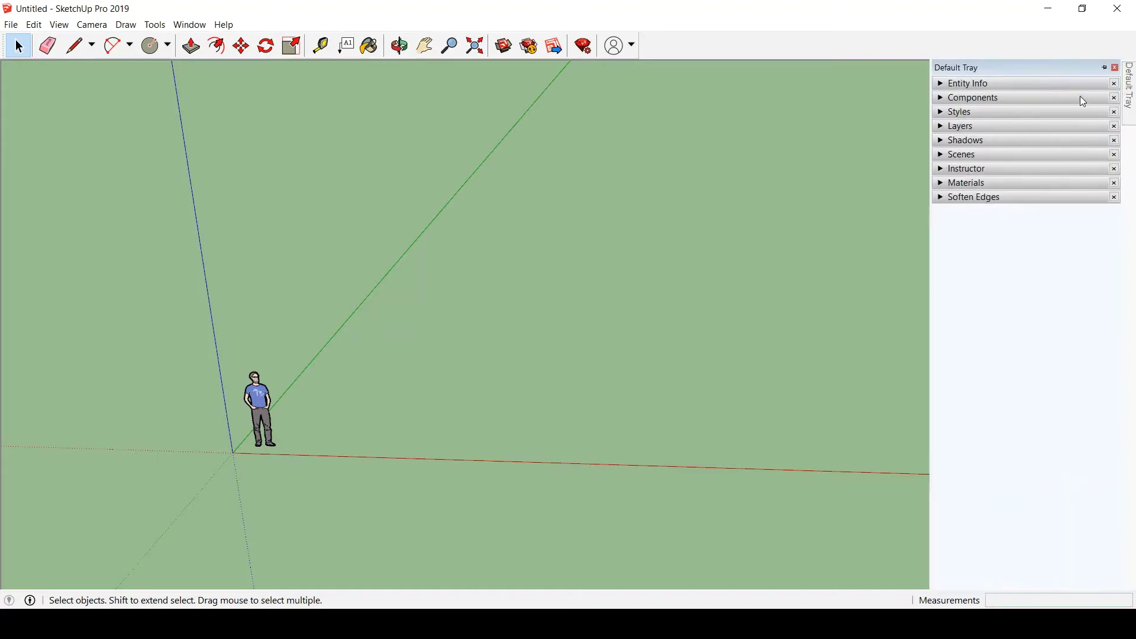
Pin the Default Tray open, expand its Entity Info, Components and Styles sections to view them, and collapse them again.
click(1106, 68)
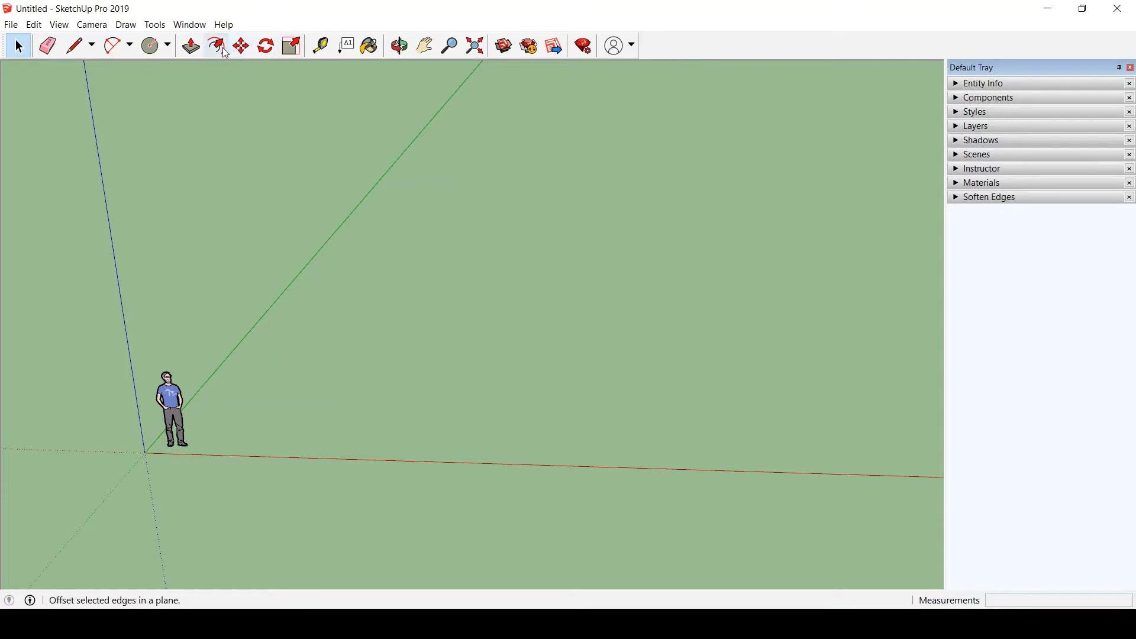
click(960, 83)
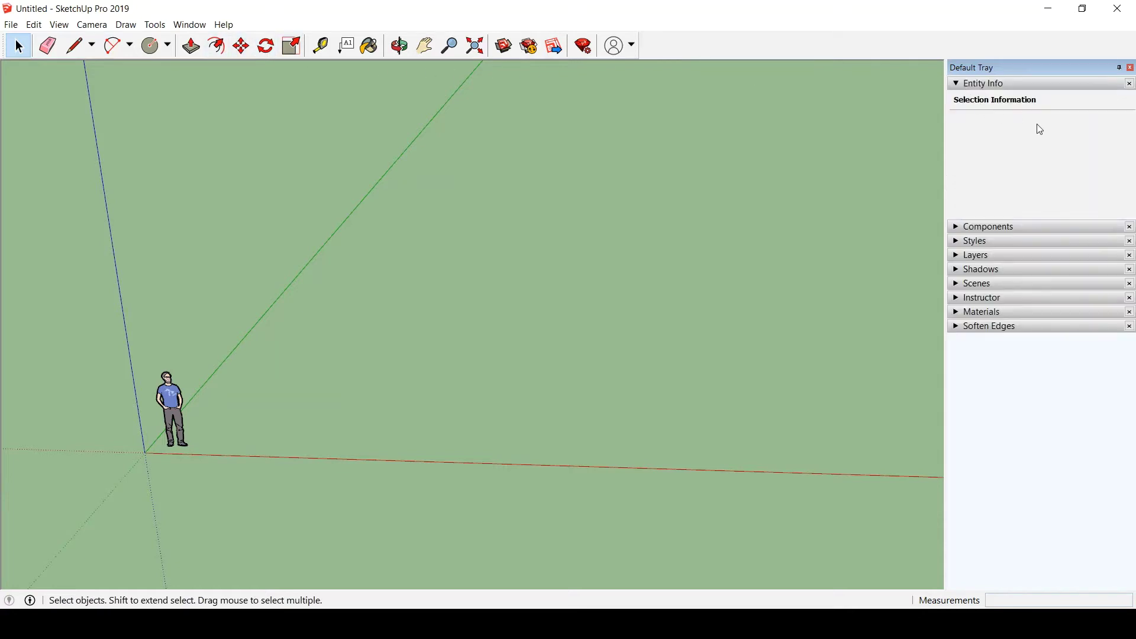
click(962, 228)
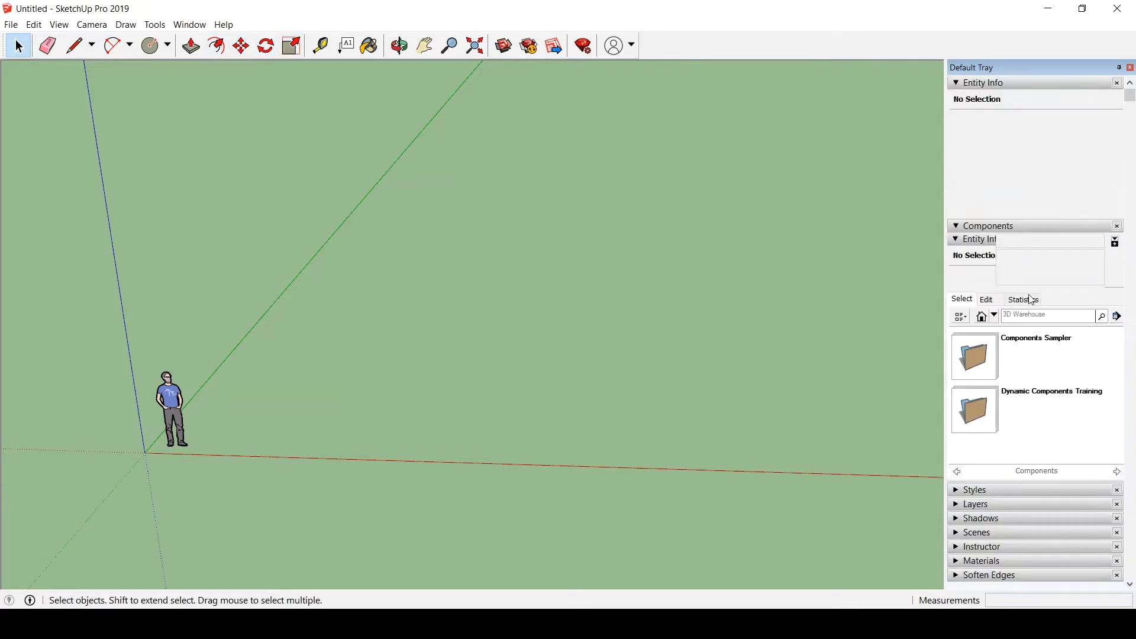
click(971, 490)
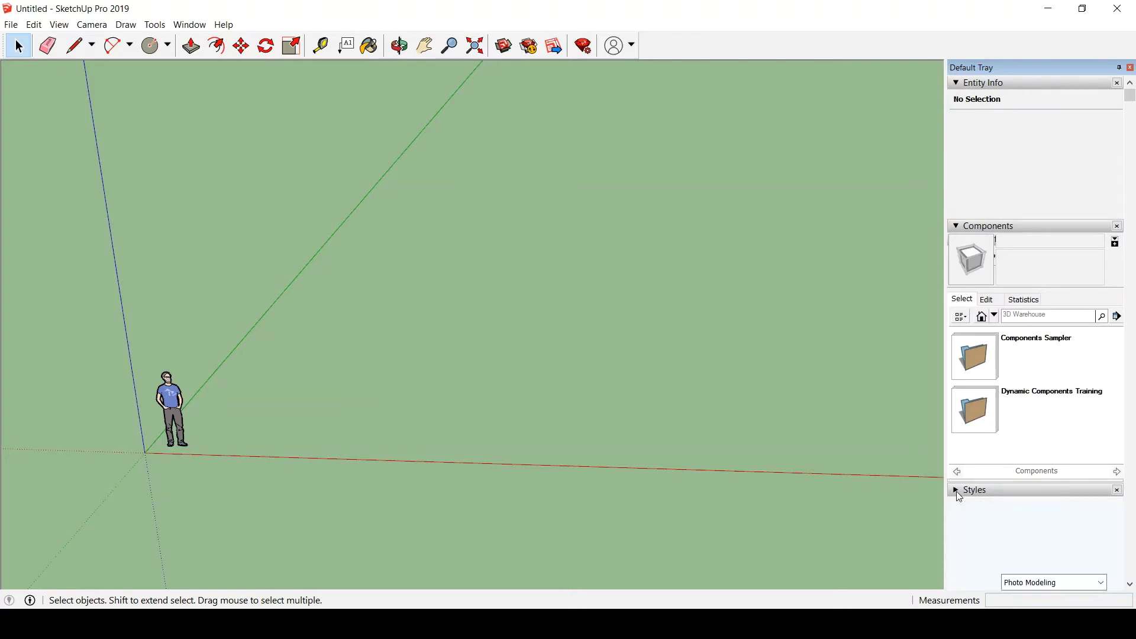
click(962, 83)
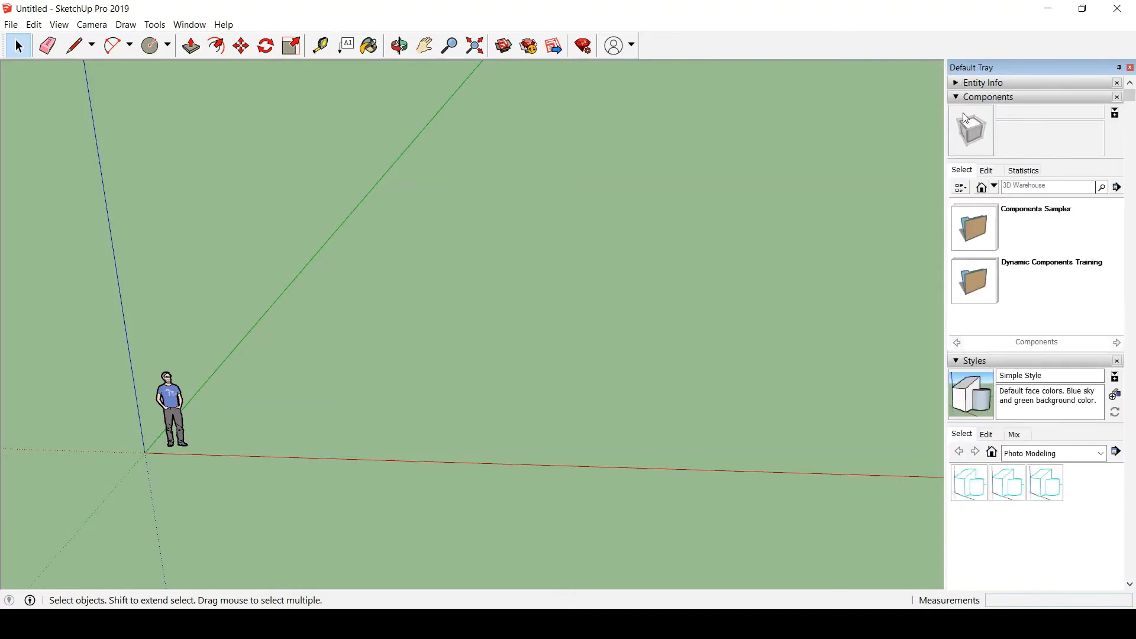
click(960, 99)
click(959, 113)
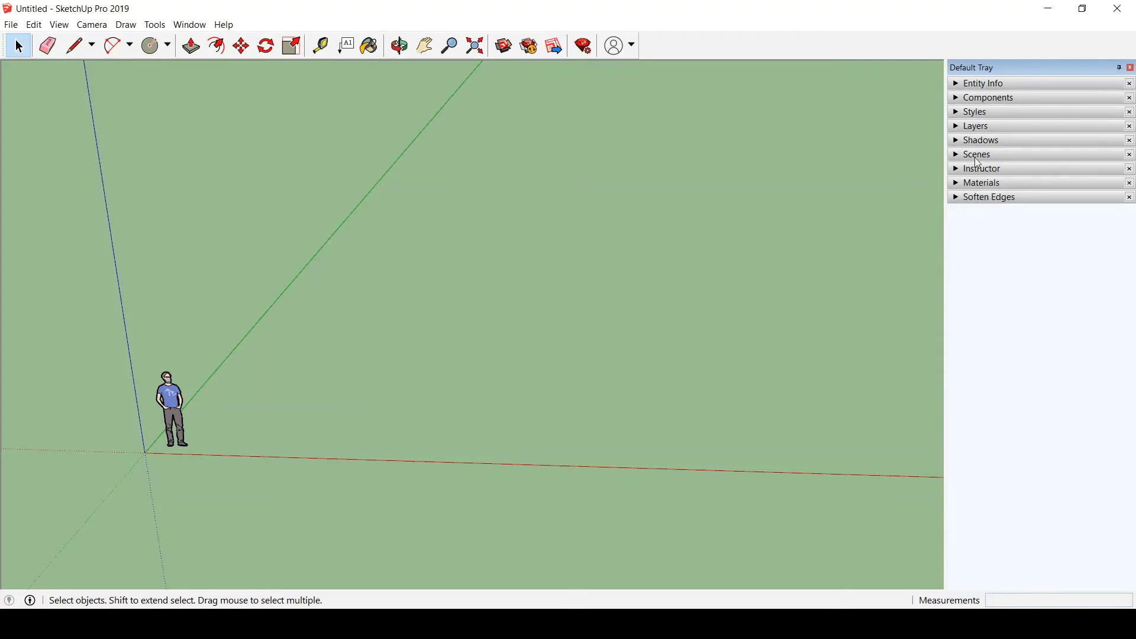
View the Materials section of the Default Tray, collapse it, and set the tray to auto-hide.
click(959, 182)
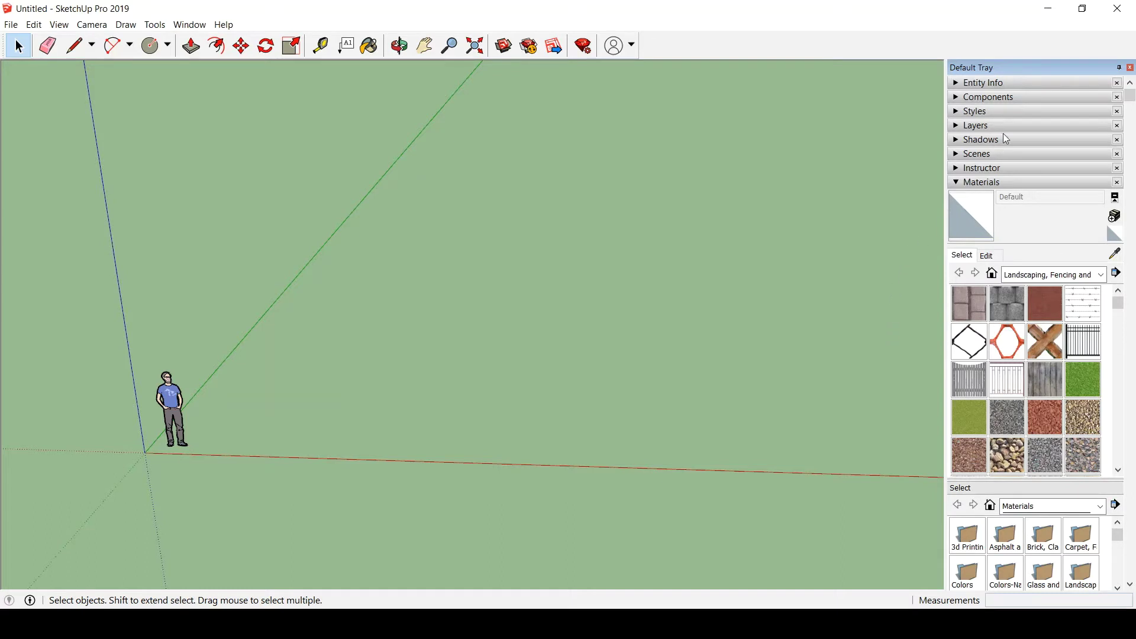
click(960, 184)
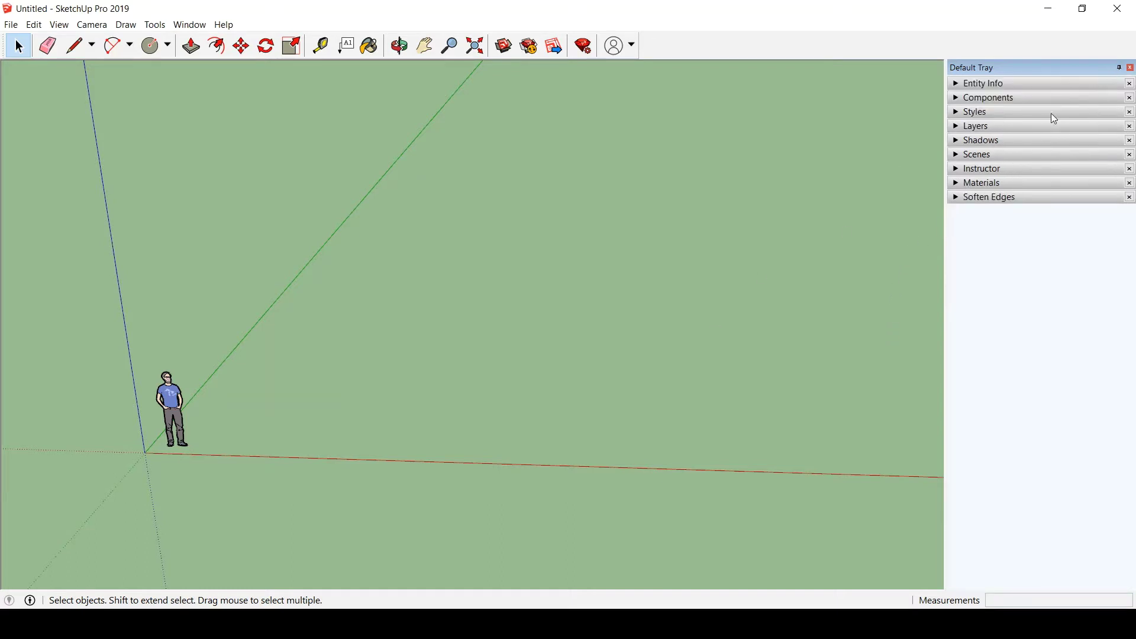
click(1120, 69)
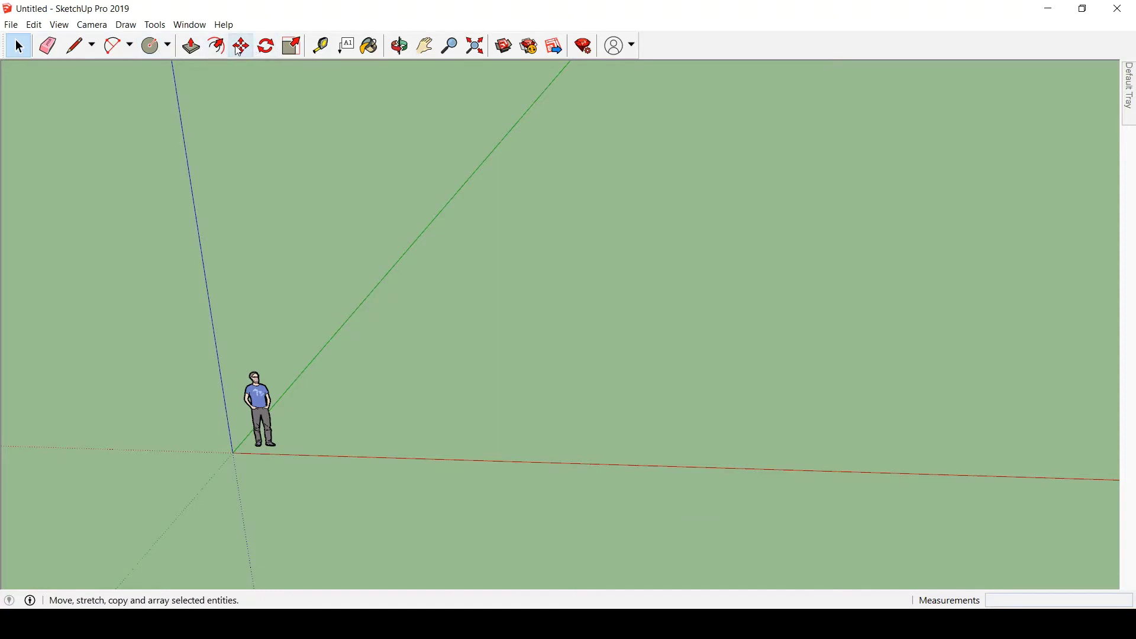
Reveal the hidden Default Tray briefly and review which of its panels are enabled.
mouse_move(1130, 106)
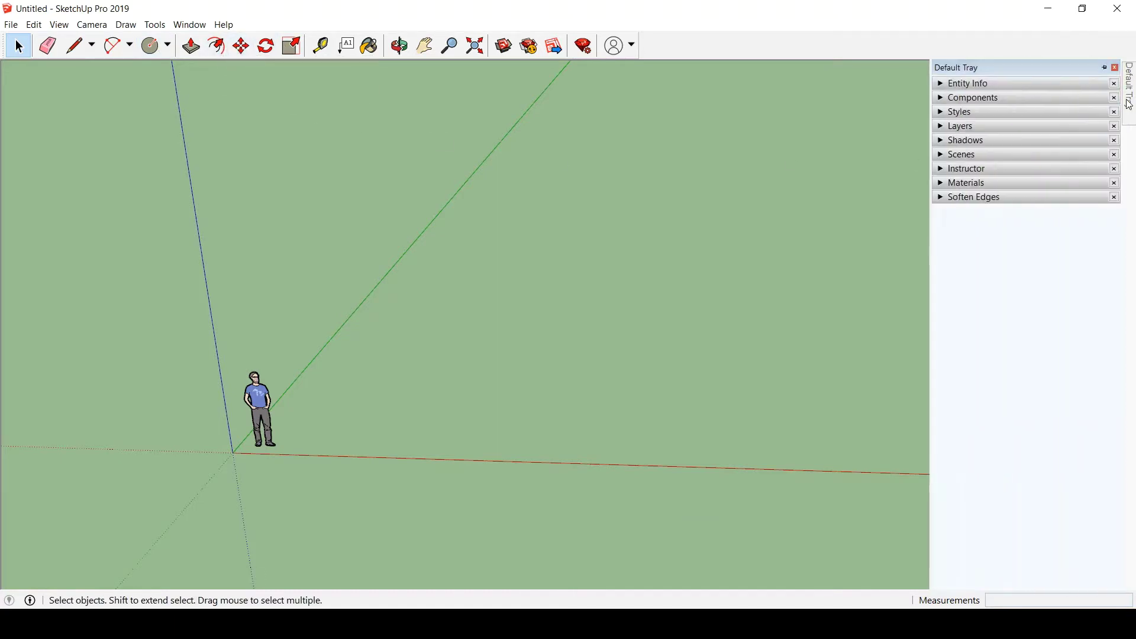
click(187, 26)
mouse_move(215, 40)
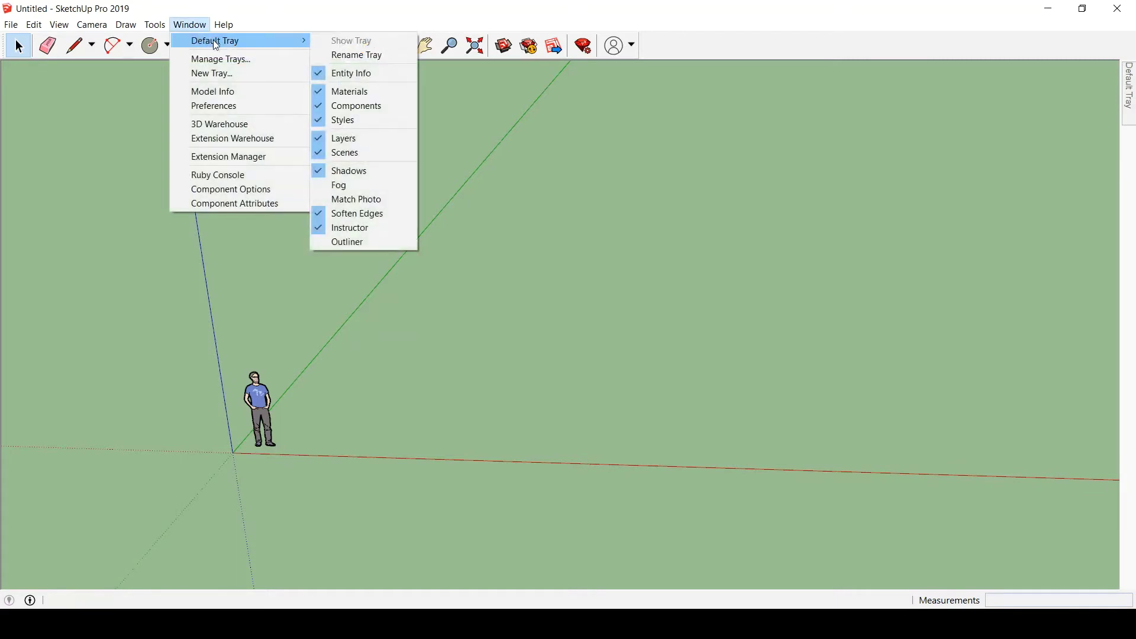
click(353, 318)
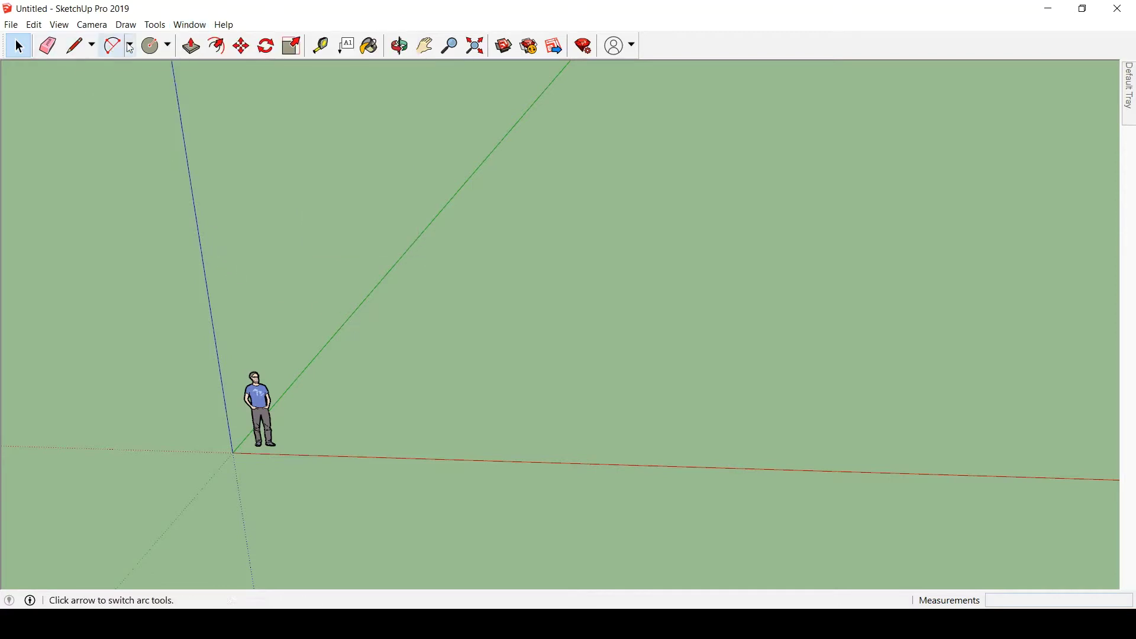
click(67, 28)
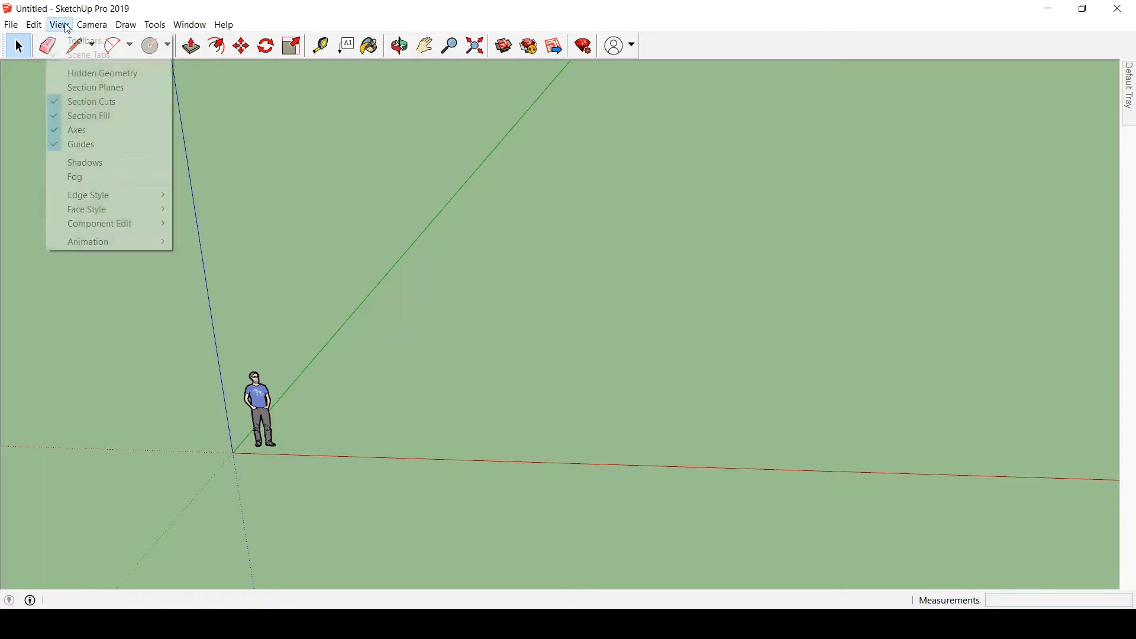
click(94, 41)
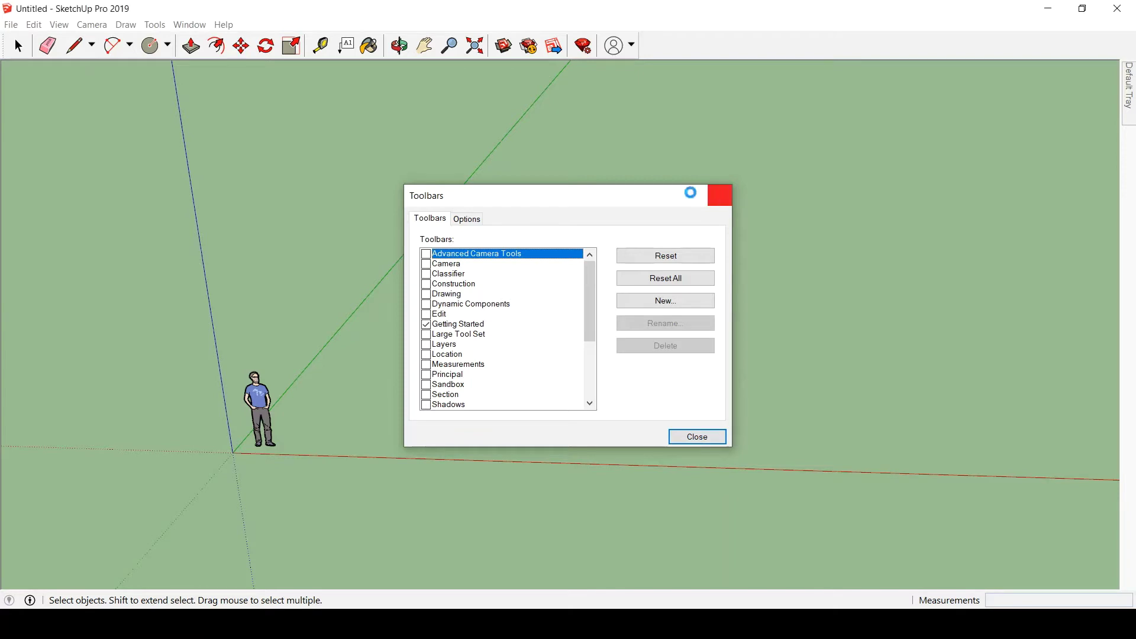
click(721, 205)
Browse the list of available toolbars and enable the Large Tool Set.
click(59, 24)
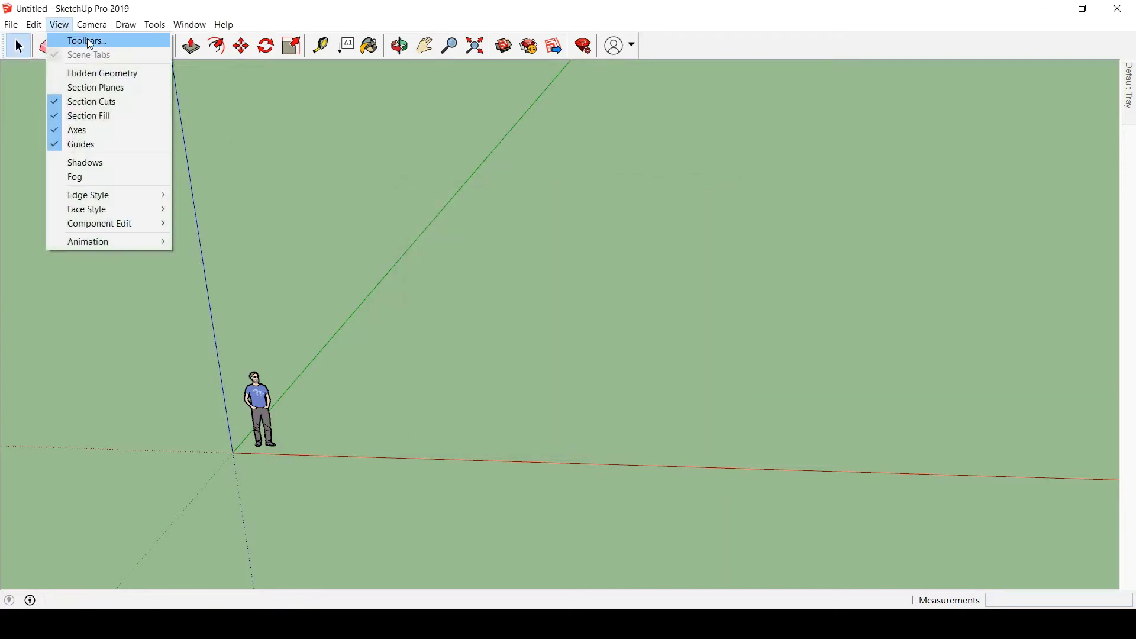
click(99, 42)
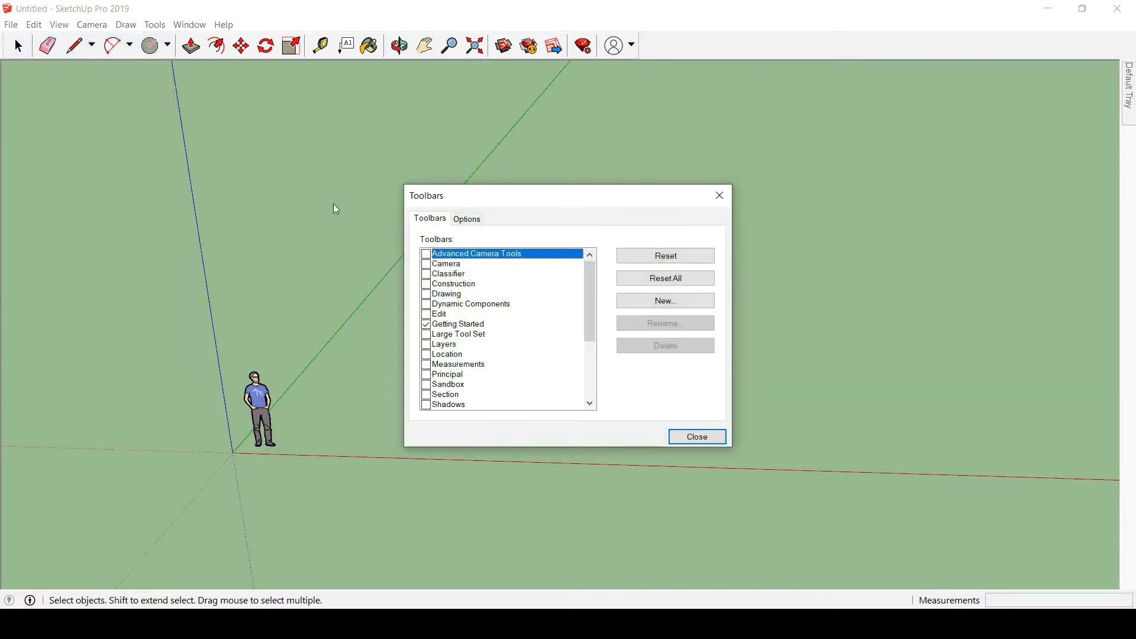
drag(539, 201, 530, 160)
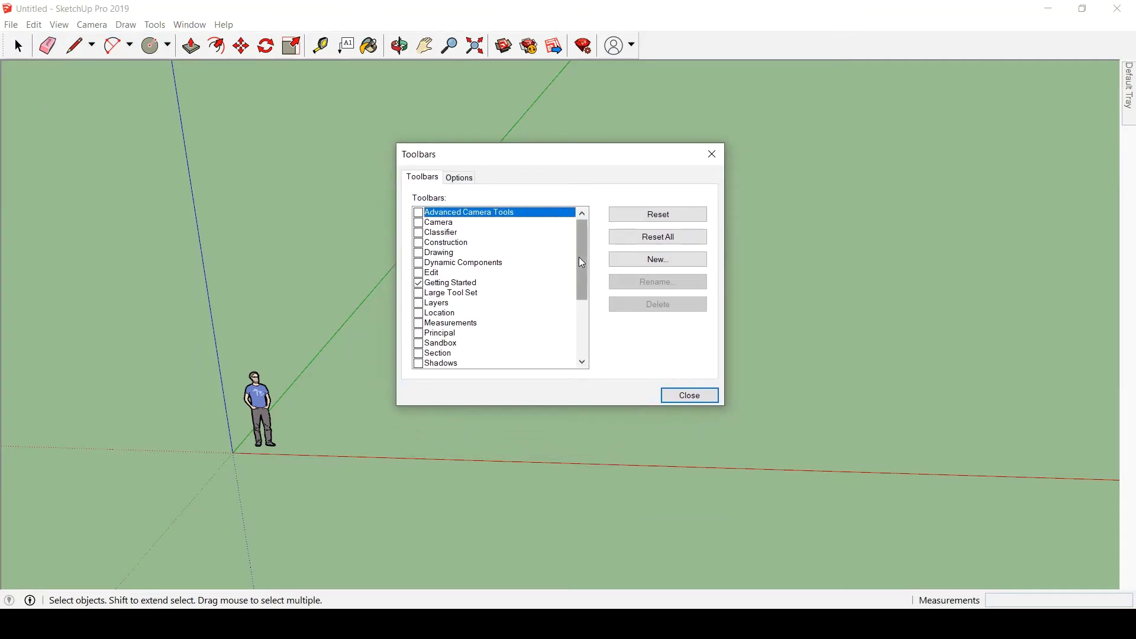
mouse_move(583, 258)
mouse_down()
mouse_move(584, 318)
mouse_move(596, 242)
mouse_up()
mouse_move(583, 282)
mouse_down()
mouse_move(584, 333)
mouse_move(594, 271)
mouse_up()
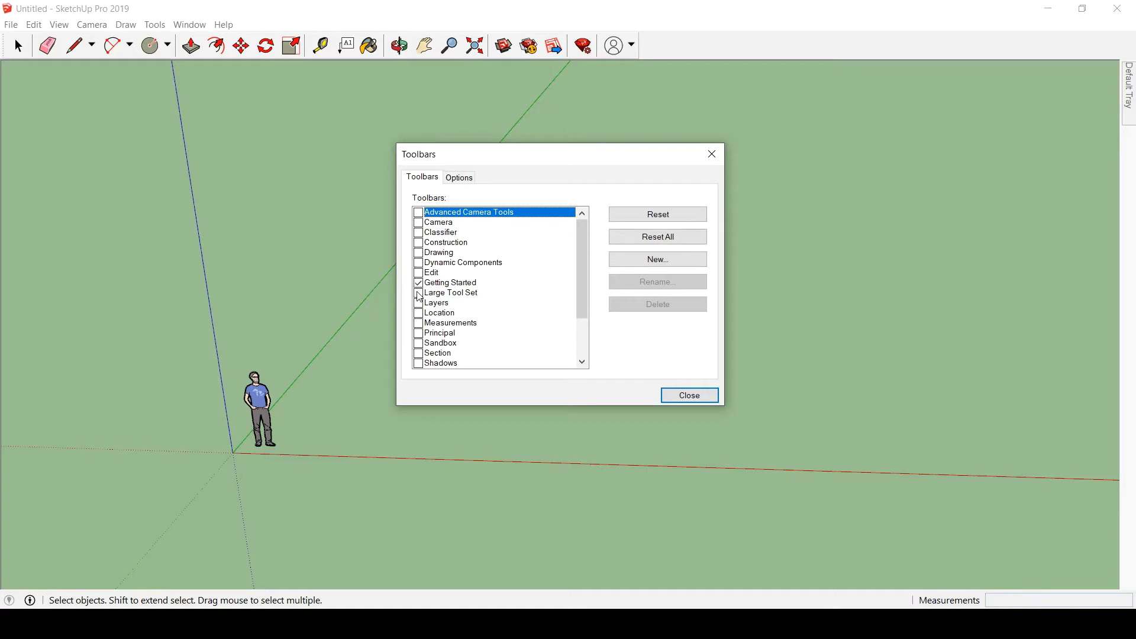
click(419, 294)
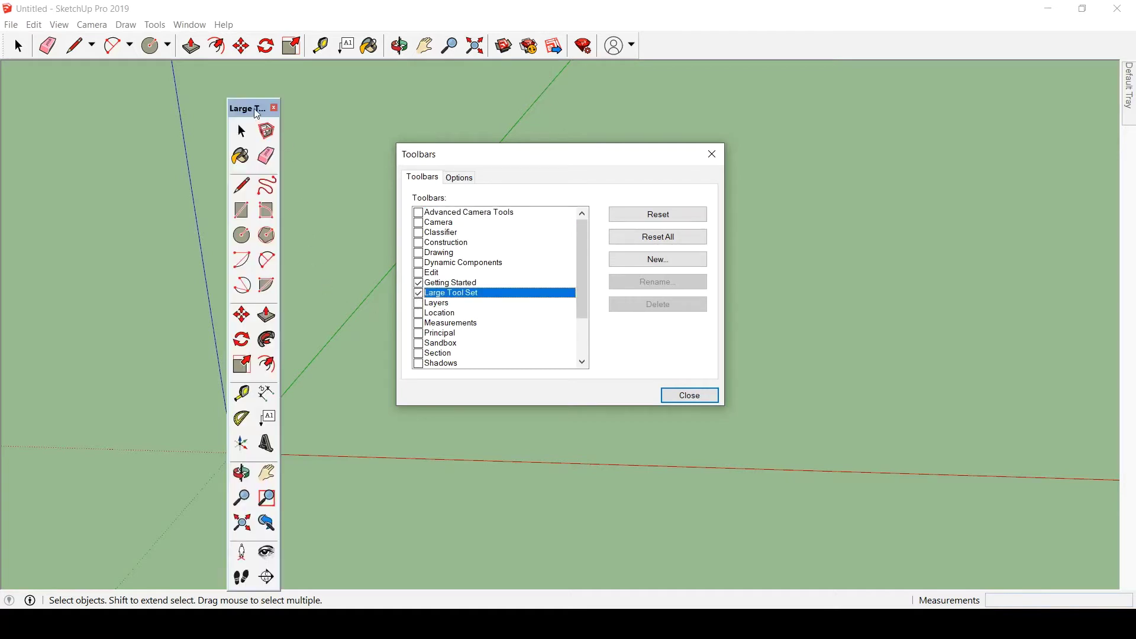
Finish the toolbar selection and dock the Large Tool Set vertically along the left edge of the drawing area.
drag(254, 107, 186, 72)
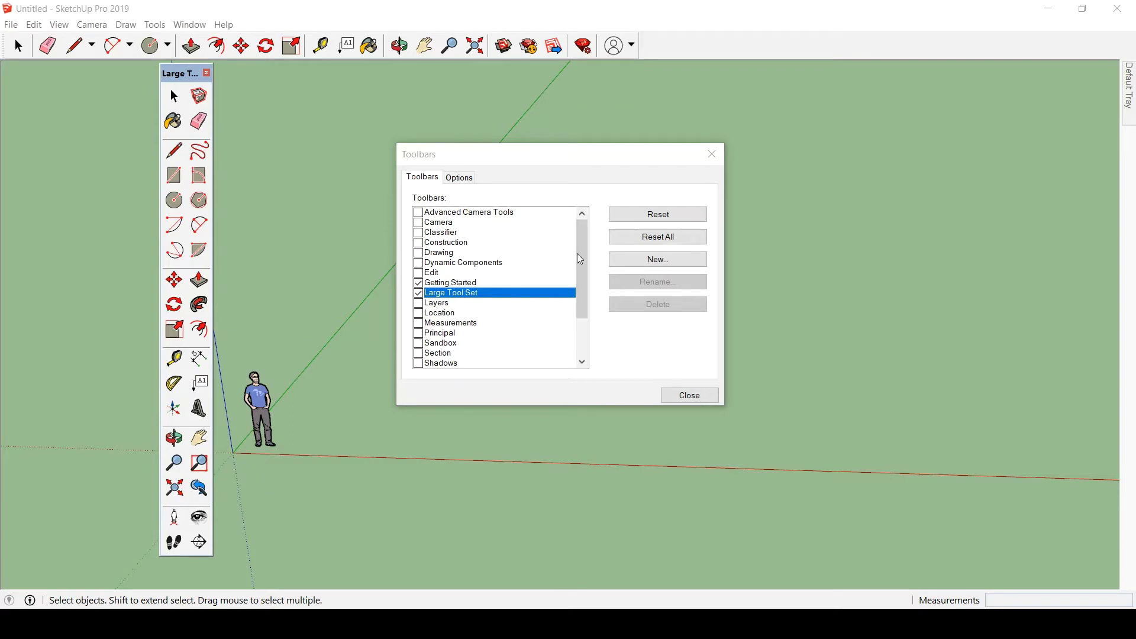
mouse_move(580, 259)
mouse_down()
mouse_move(587, 294)
mouse_move(545, 327)
mouse_move(591, 257)
mouse_up()
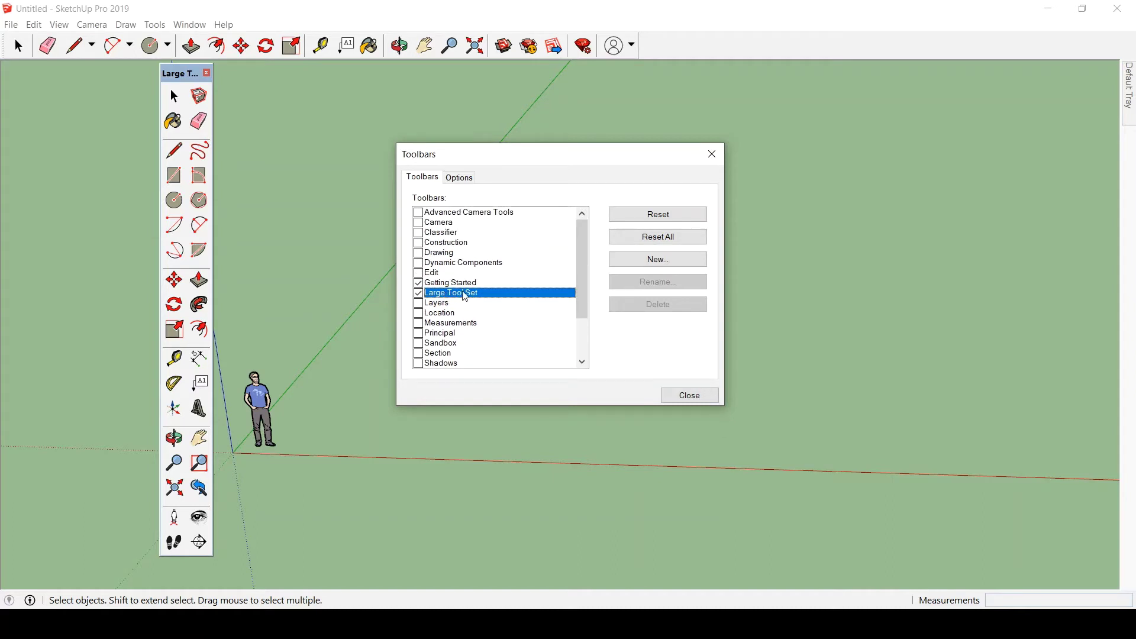
click(692, 397)
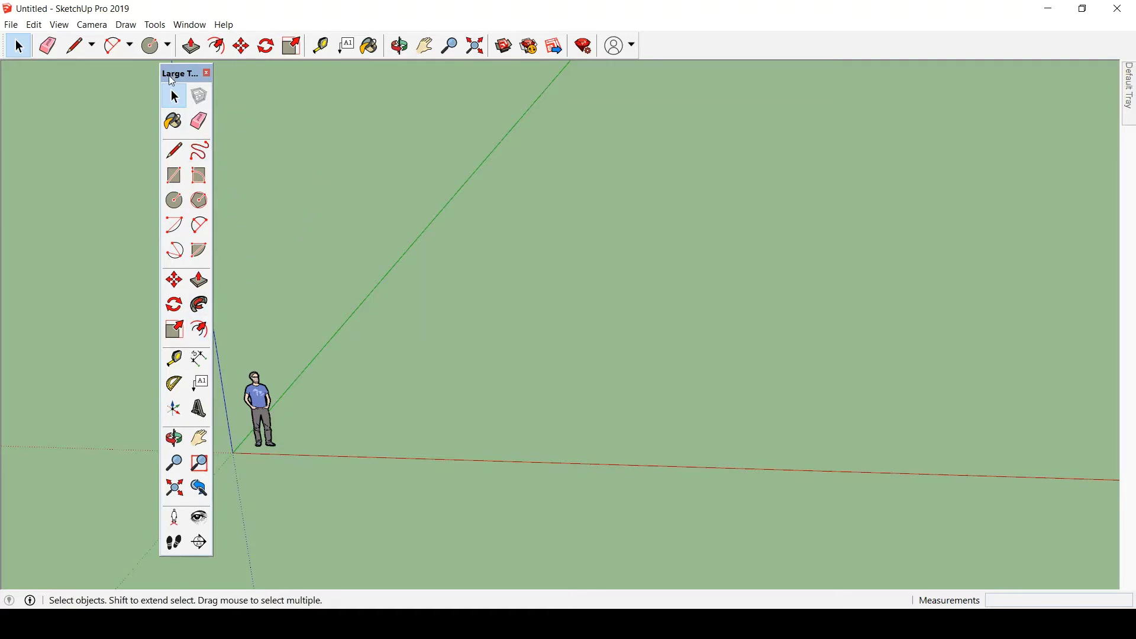
drag(185, 75, 4, 78)
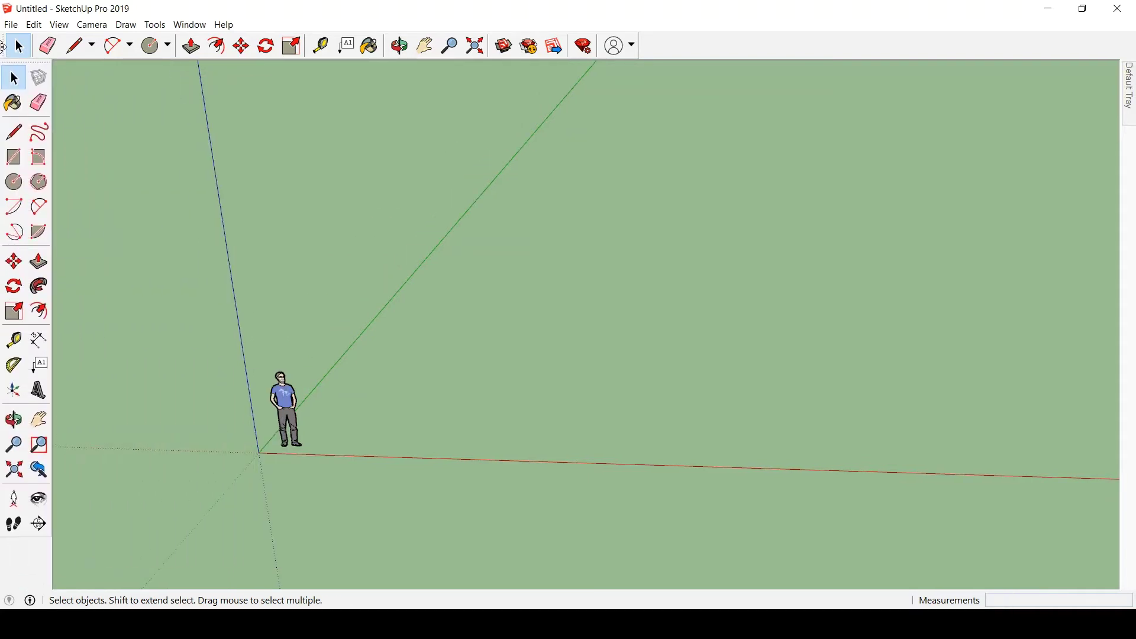
mouse_move(6, 66)
mouse_down()
mouse_move(153, 78)
mouse_move(15, 79)
mouse_move(4, 65)
mouse_move(4, 85)
mouse_move(5, 55)
mouse_up()
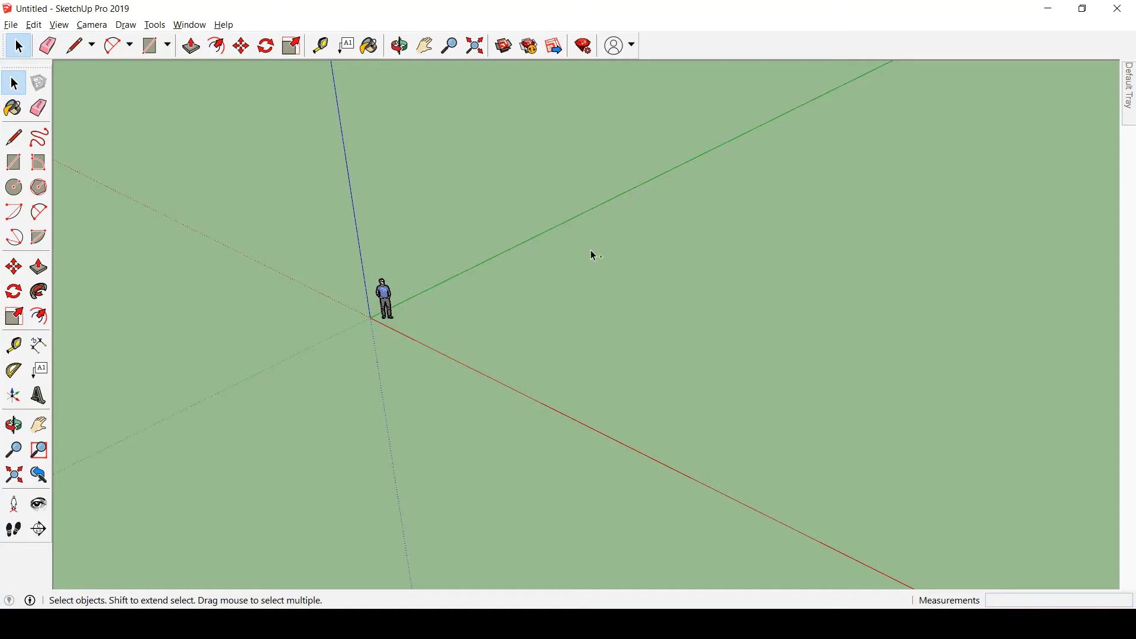
Paste the copied cube on the ground between the red and green axes, near the scale figure, and deselect it.
key(ctrl+v)
click(585, 368)
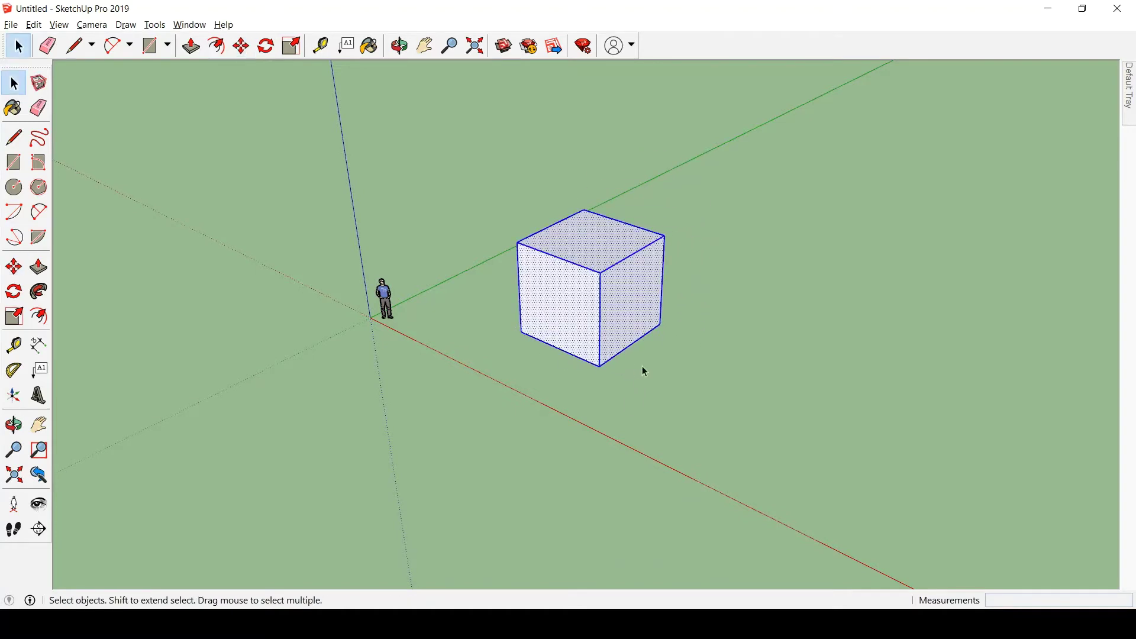
middle_drag(642, 370, 716, 350)
click(716, 350)
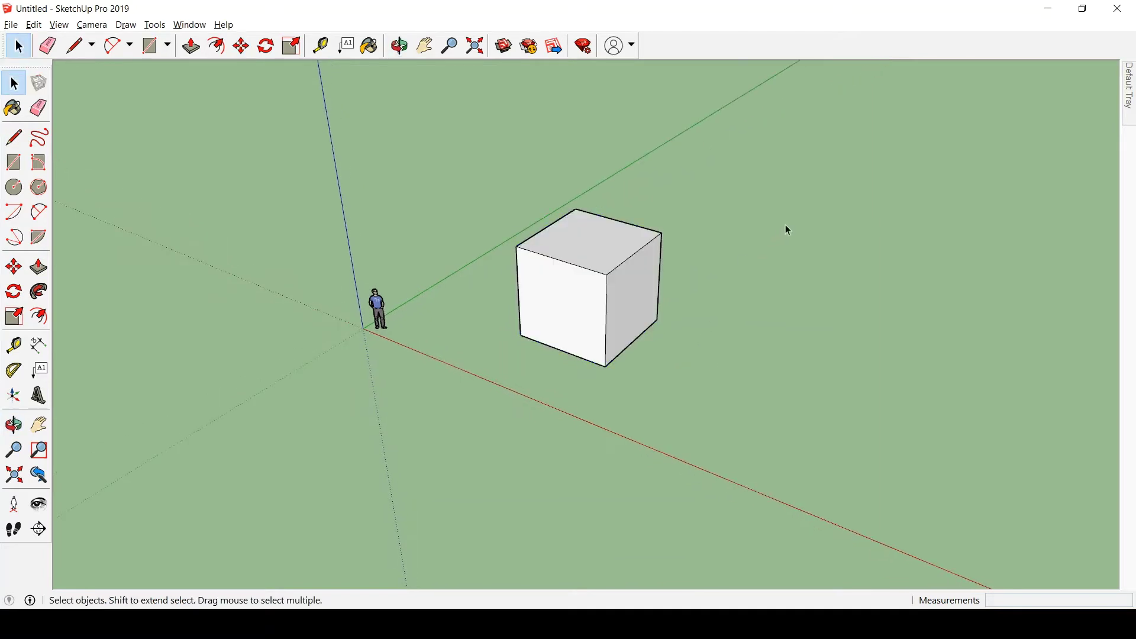
Examine the cube's top and side faces up close from several orbit angles.
scroll(787, 188, up, 2)
scroll(705, 329, up, 1)
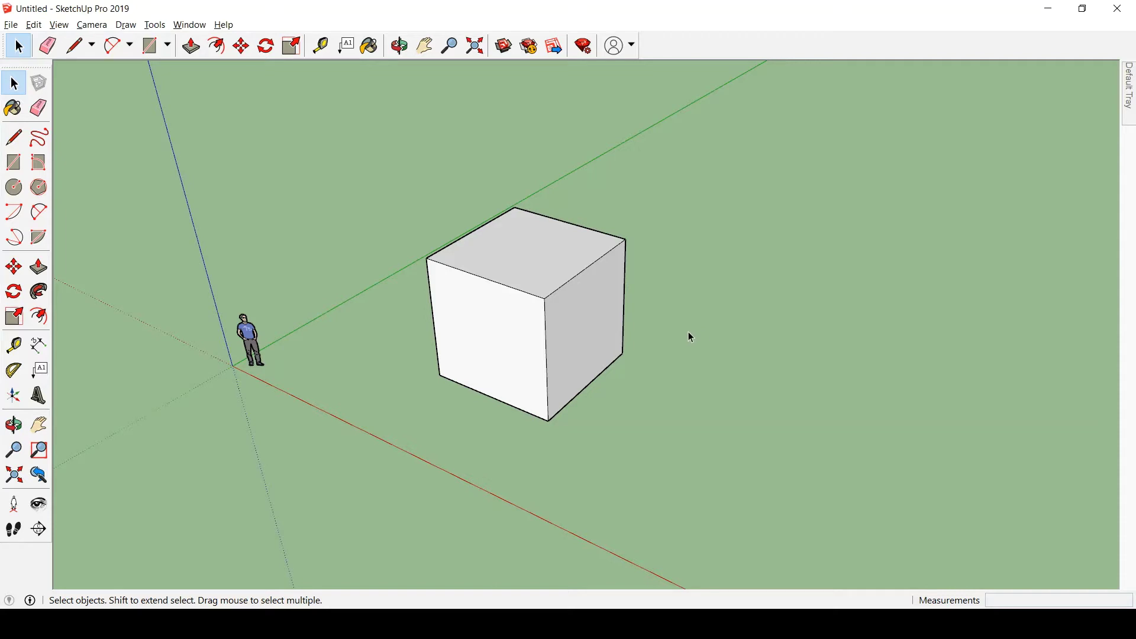
middle_drag(701, 313, 527, 256)
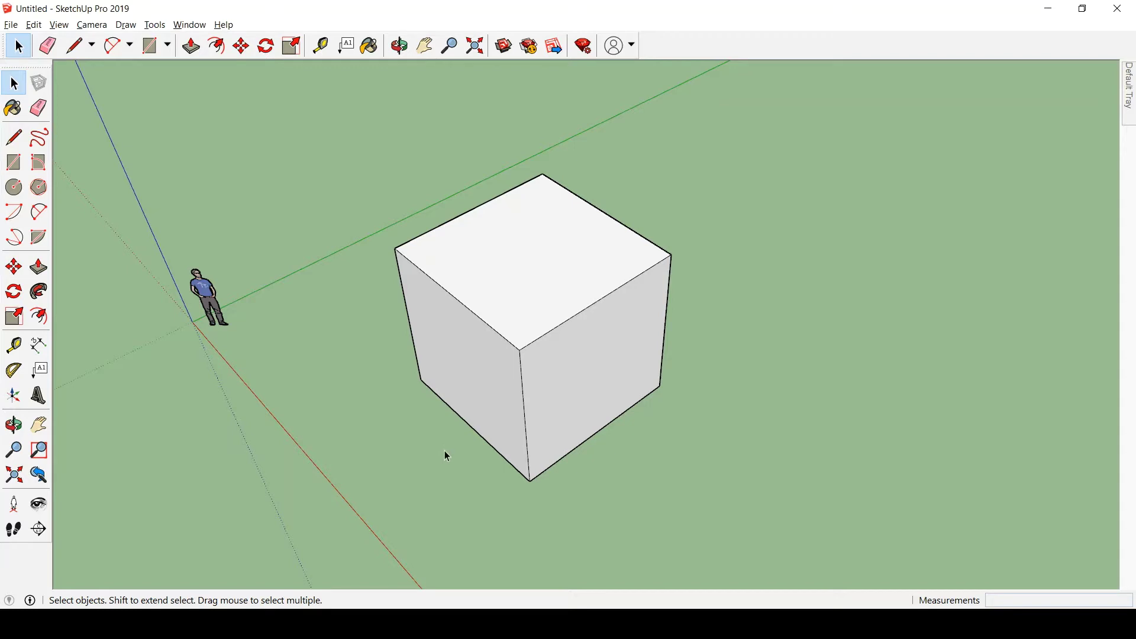
middle_drag(644, 488, 642, 373)
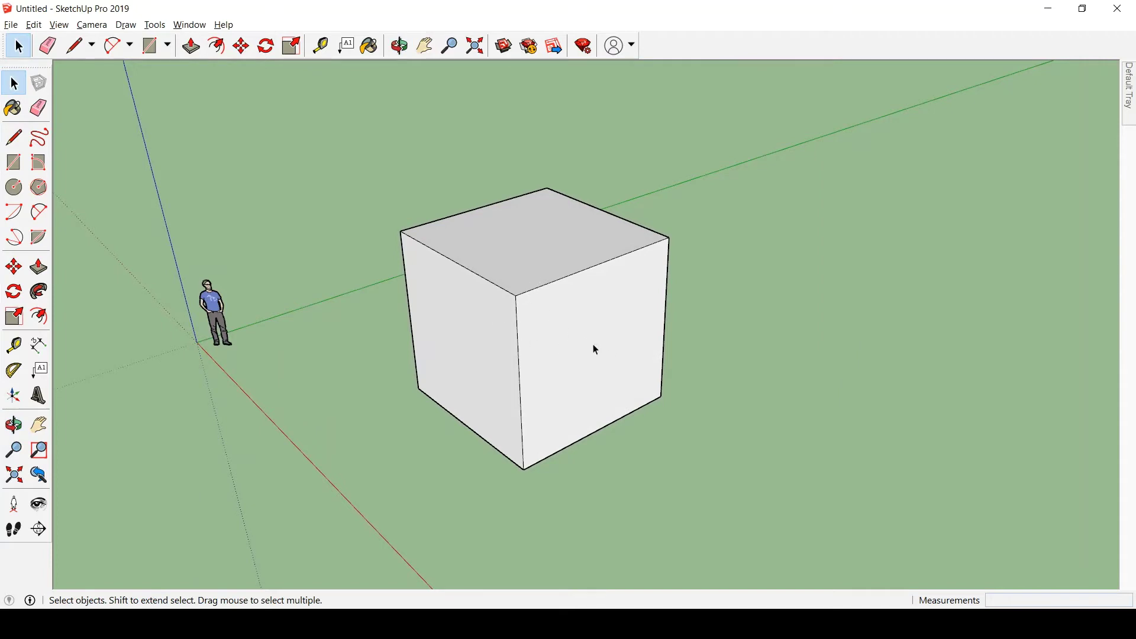
key(o)
mouse_move(659, 320)
mouse_down()
mouse_move(161, 250)
mouse_move(649, 327)
mouse_up()
key(space)
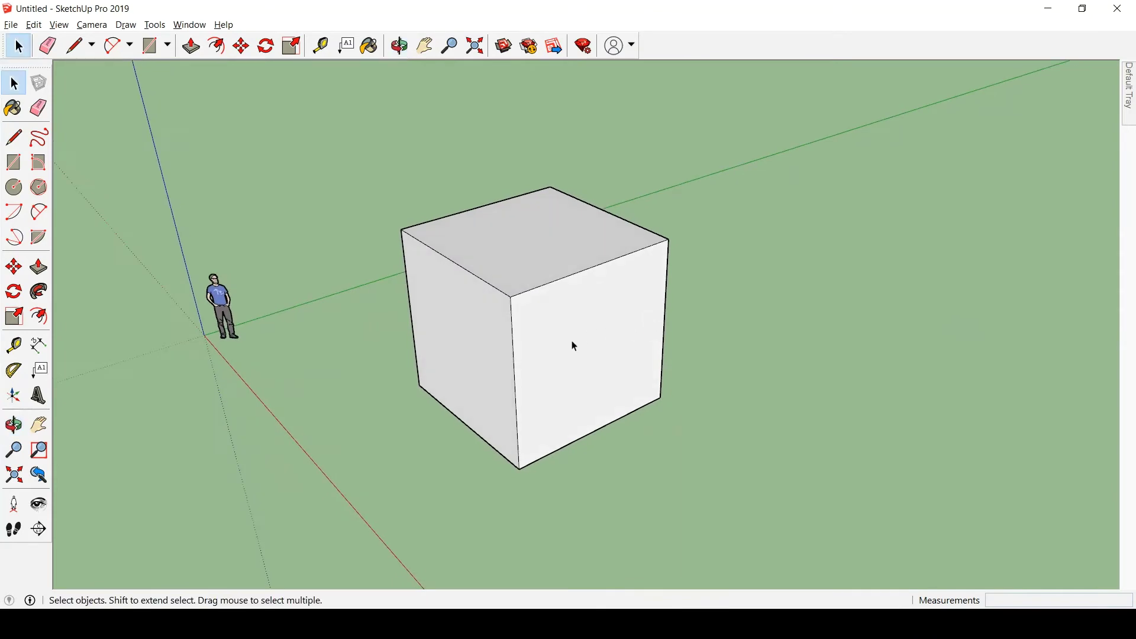
Delete the cube's large front side face.
key(o)
drag(578, 365, 588, 369)
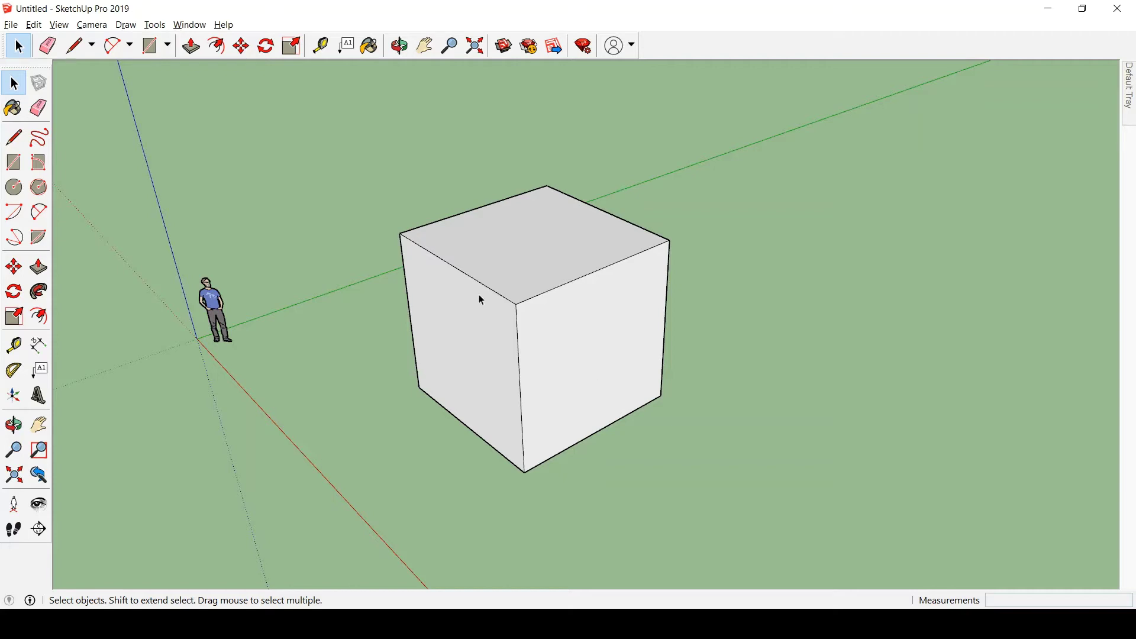
middle_drag(614, 371, 579, 424)
middle_drag(451, 434, 330, 343)
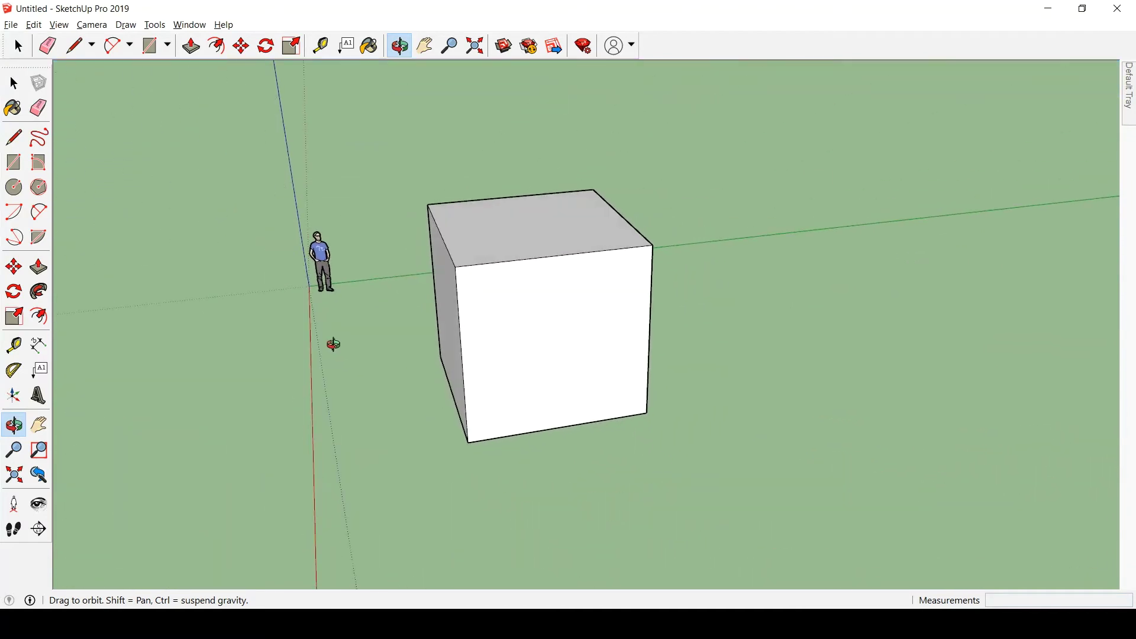
click(580, 341)
middle_drag(710, 454, 735, 455)
key(Delete)
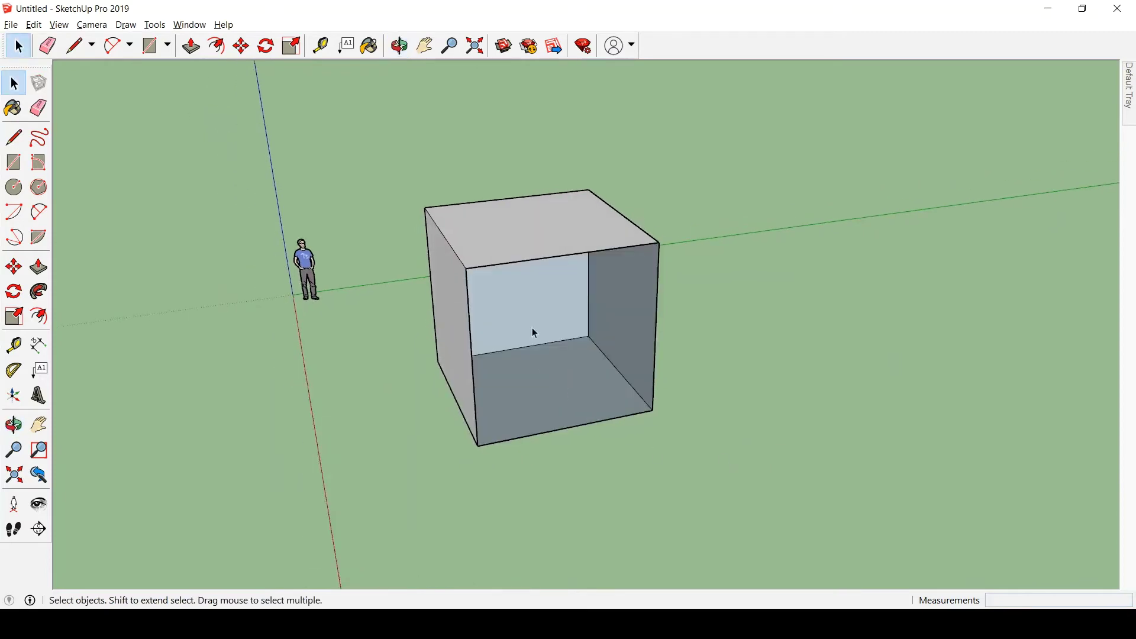
Inspect the open cube's interior from several angles and undo the face deletion.
scroll(600, 393, up, 3)
middle_drag(601, 396, 648, 230)
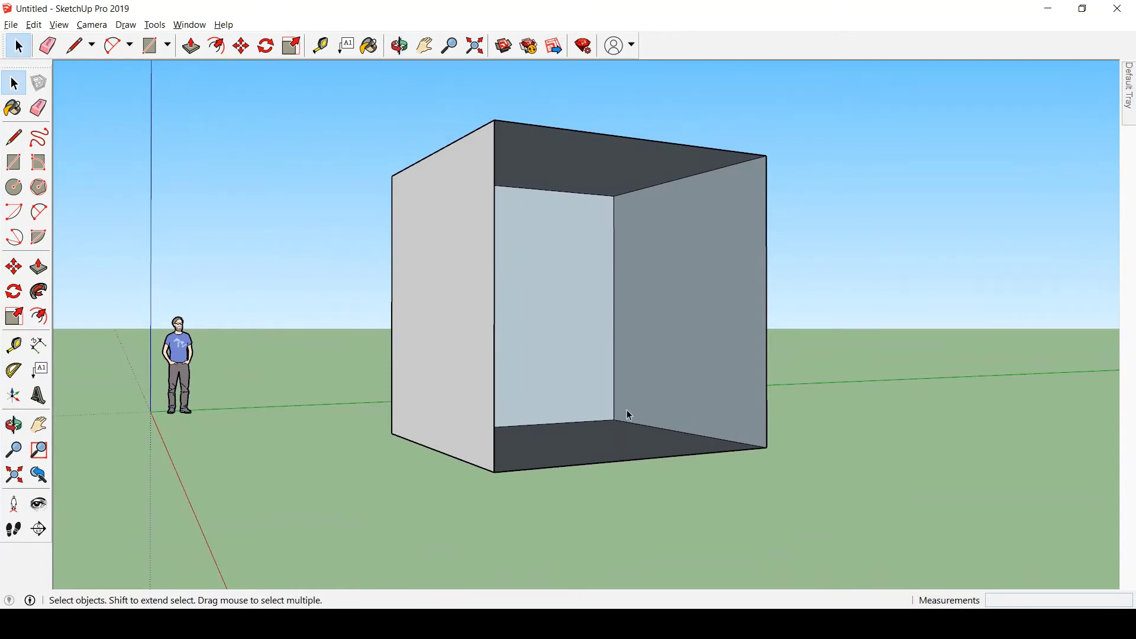
middle_drag(590, 257, 603, 385)
scroll(476, 189, down, 3)
middle_drag(476, 190, 696, 361)
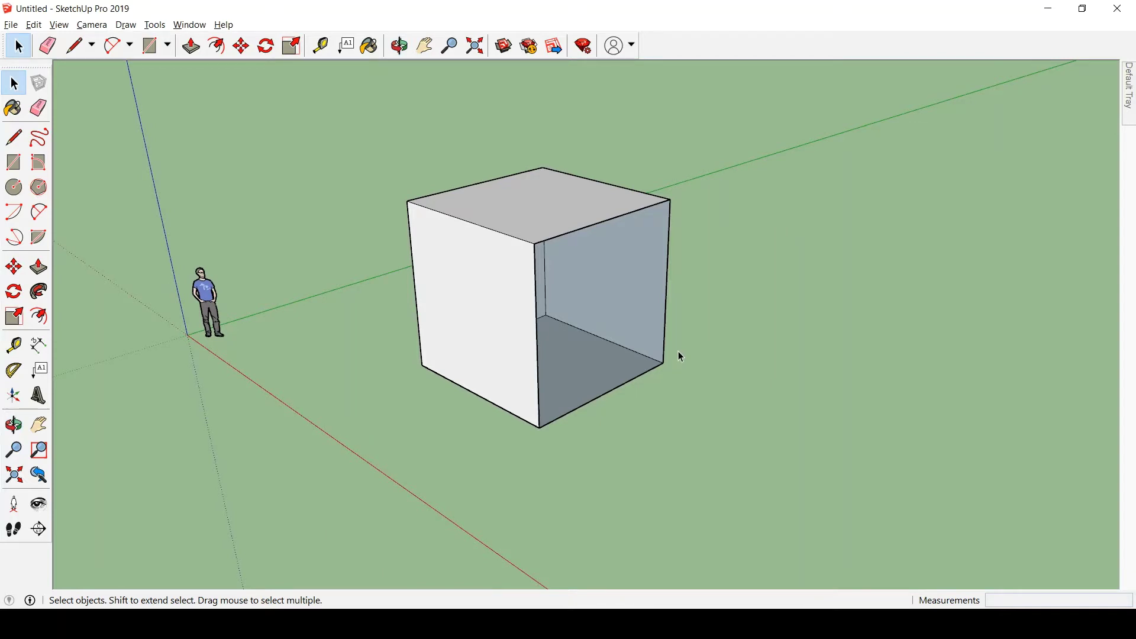
middle_drag(630, 360, 553, 383)
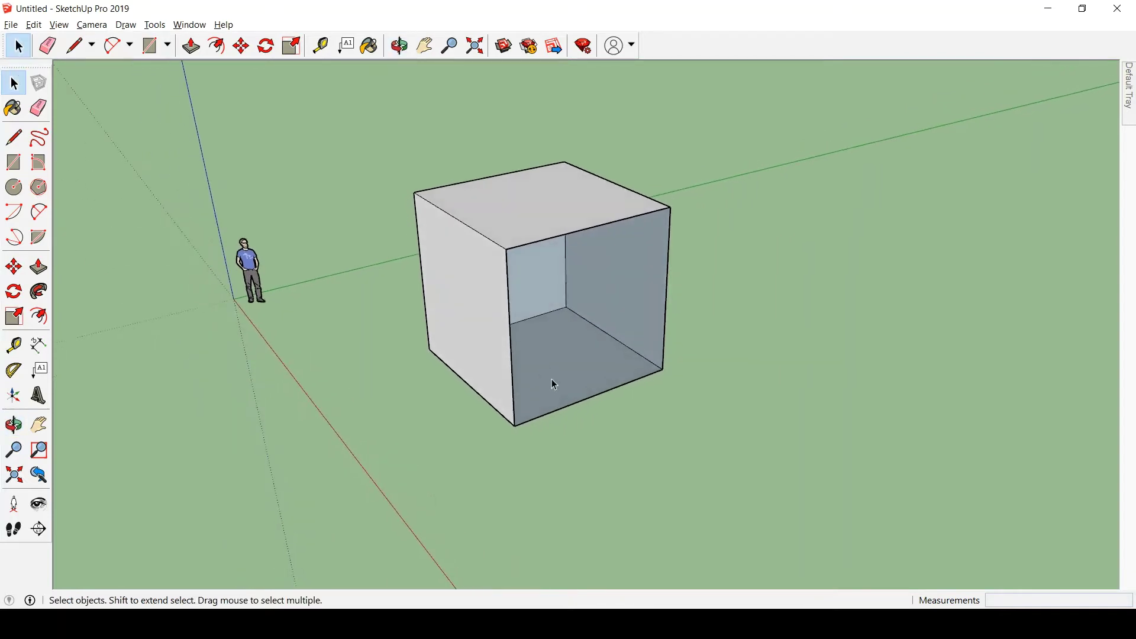
key(ctrl+z)
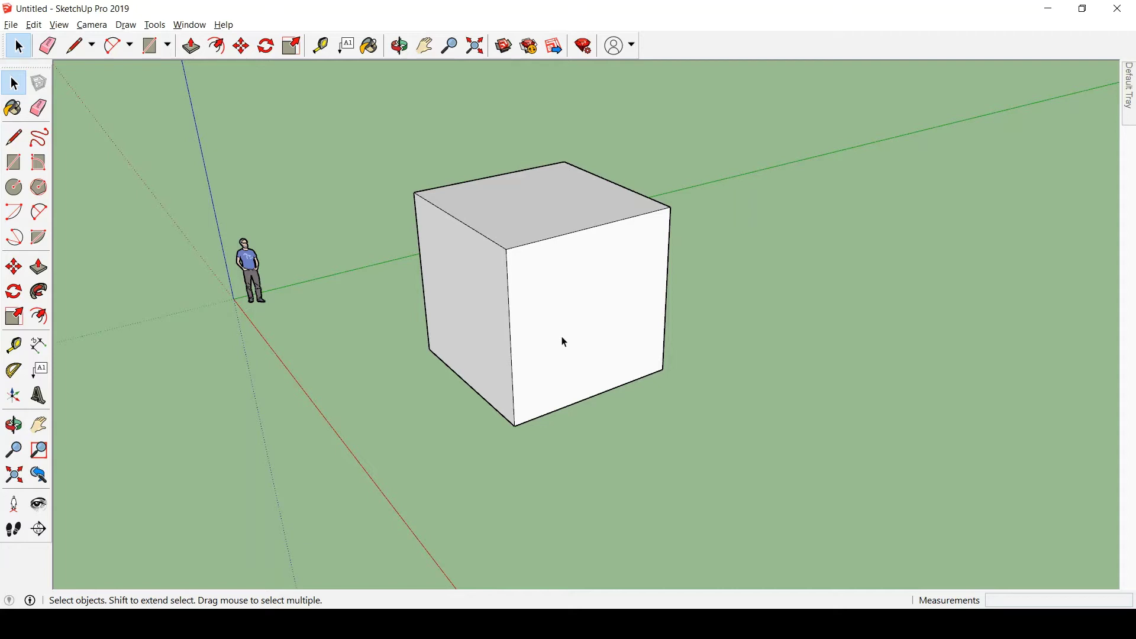
Delete the entire cube with all its connected faces and edges.
triple_click(595, 327)
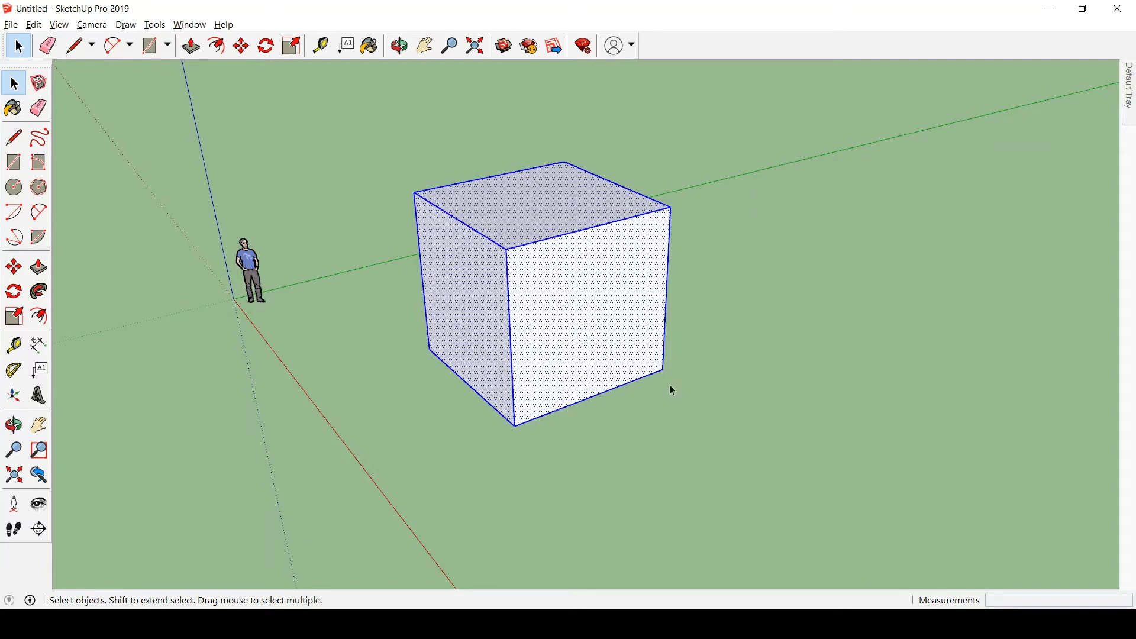
key(Delete)
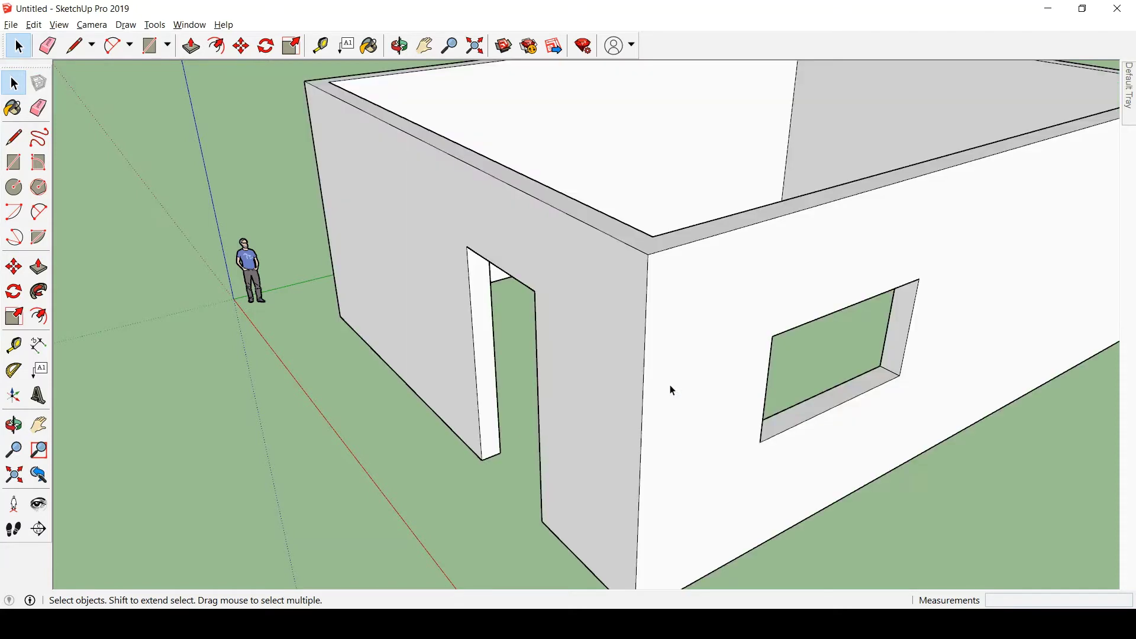
Delete the outer face of the long wall with the window opening in the walled room model.
scroll(513, 312, down, 6)
middle_drag(550, 352, 654, 366)
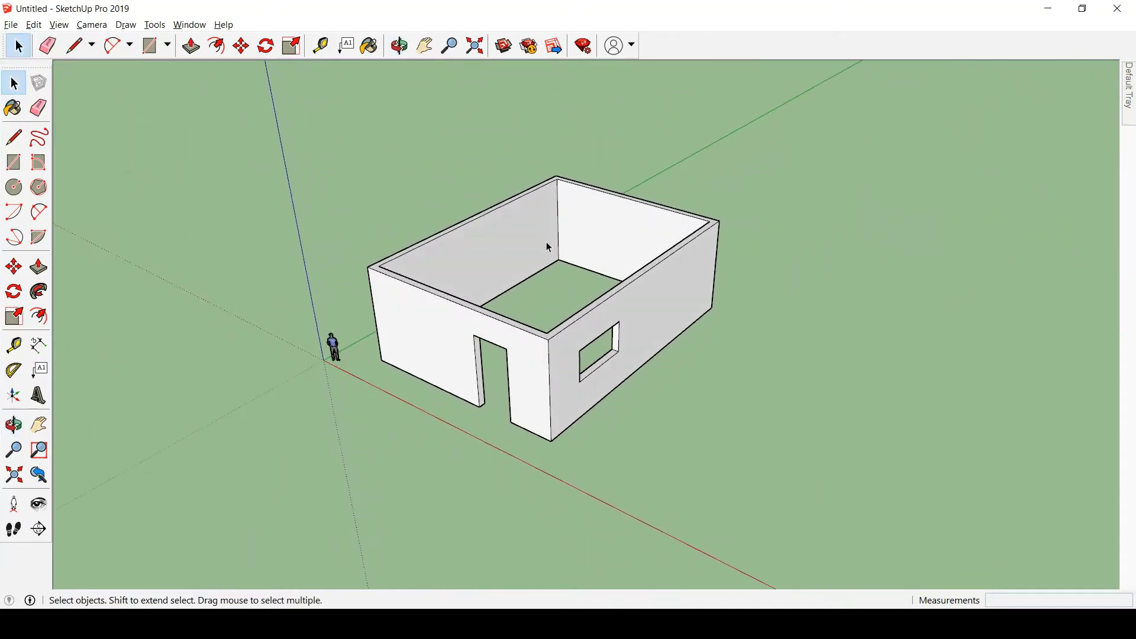
scroll(465, 293, up, 3)
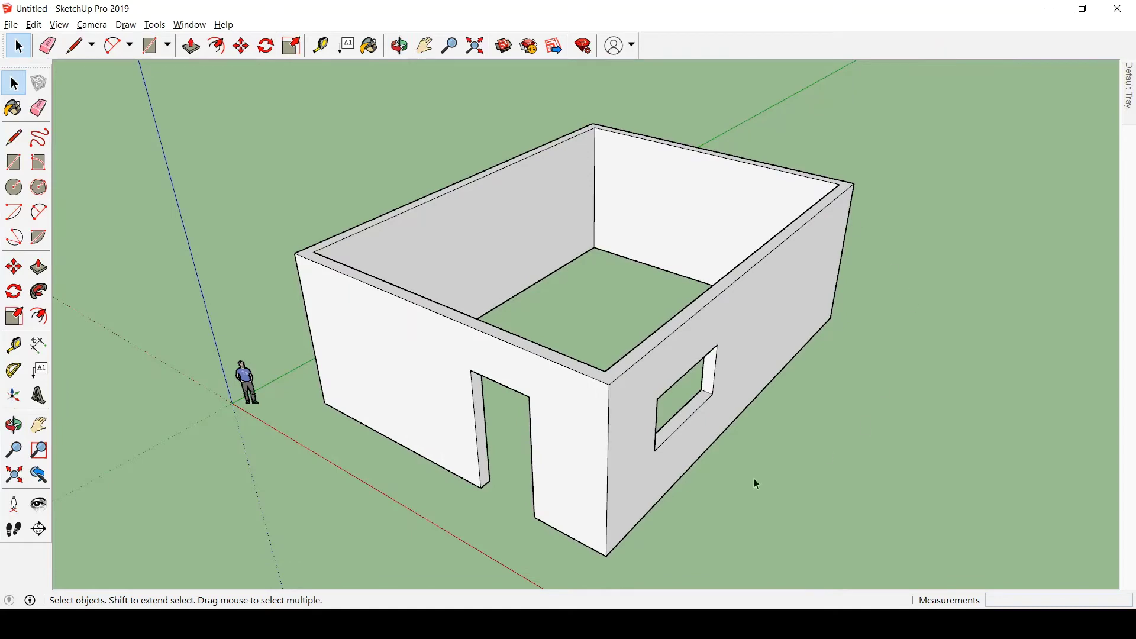
middle_drag(720, 490, 615, 456)
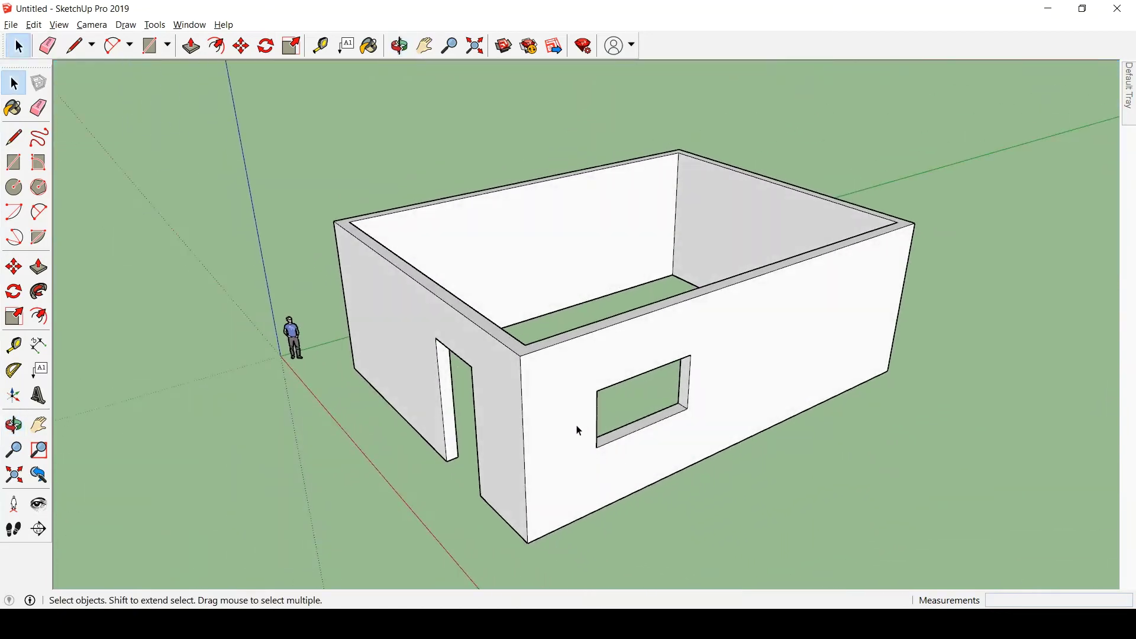
click(573, 453)
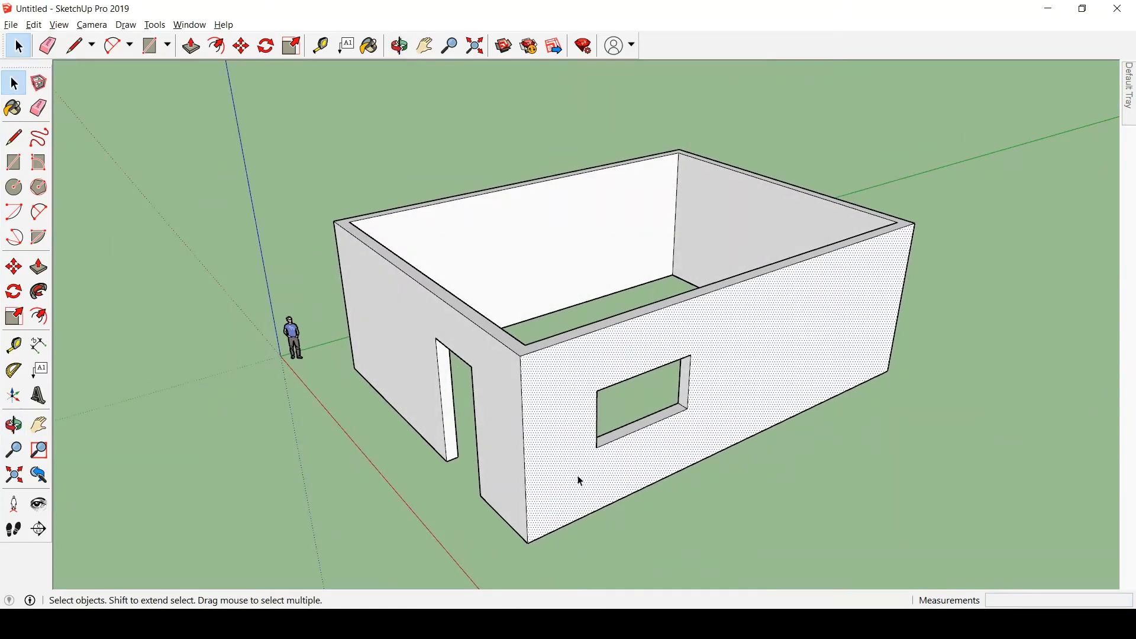
scroll(907, 383, up, 8)
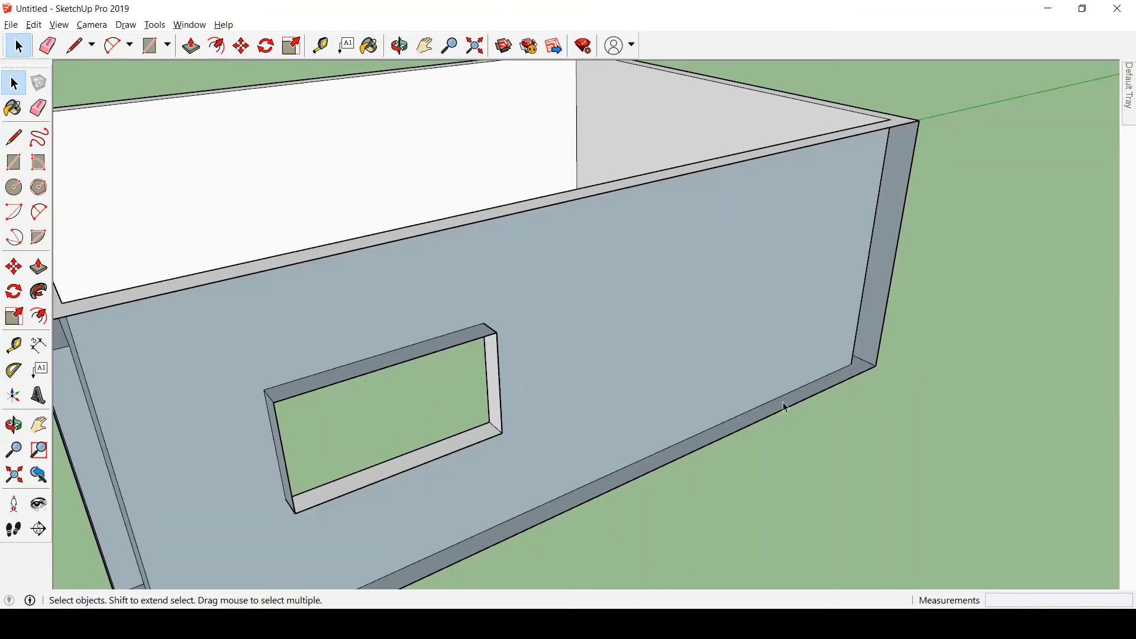
Inspect the hollow window wall from a low angle and restore its outer face.
middle_drag(619, 375, 94, 220)
scroll(718, 236, down, 6)
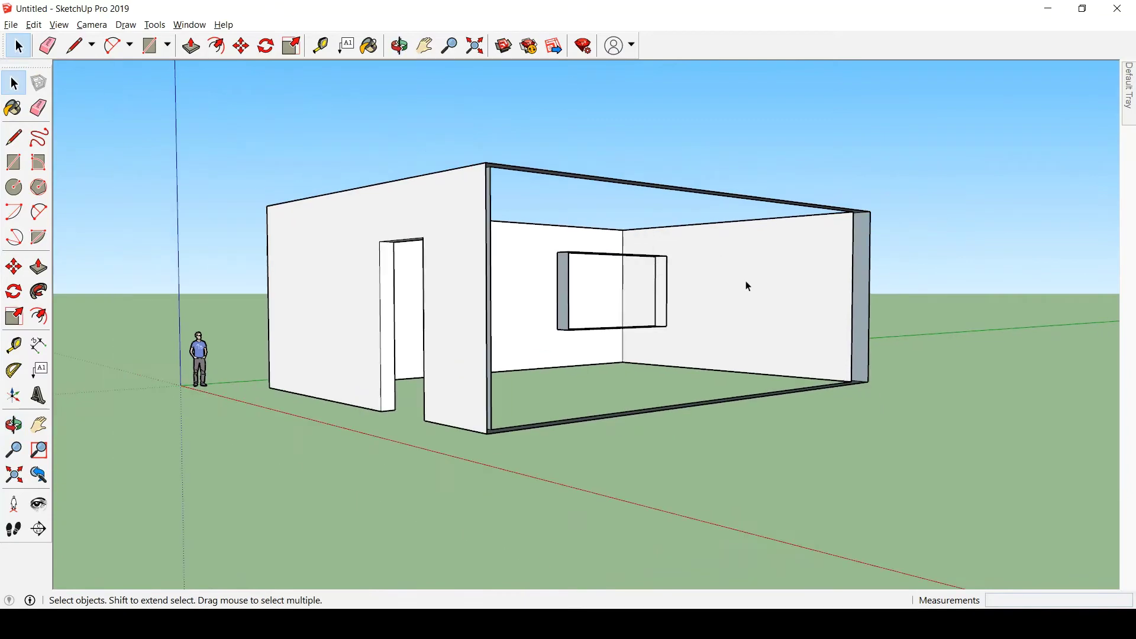
scroll(598, 357, up, 2)
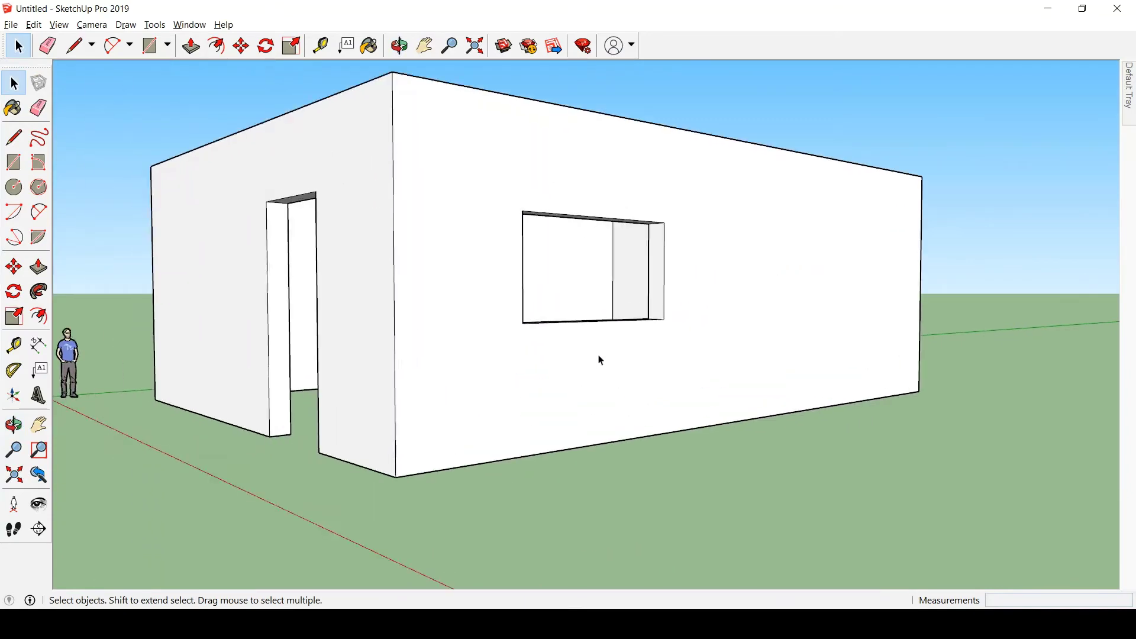
Delete the top face running along the room's walls.
middle_drag(598, 358, 484, 404)
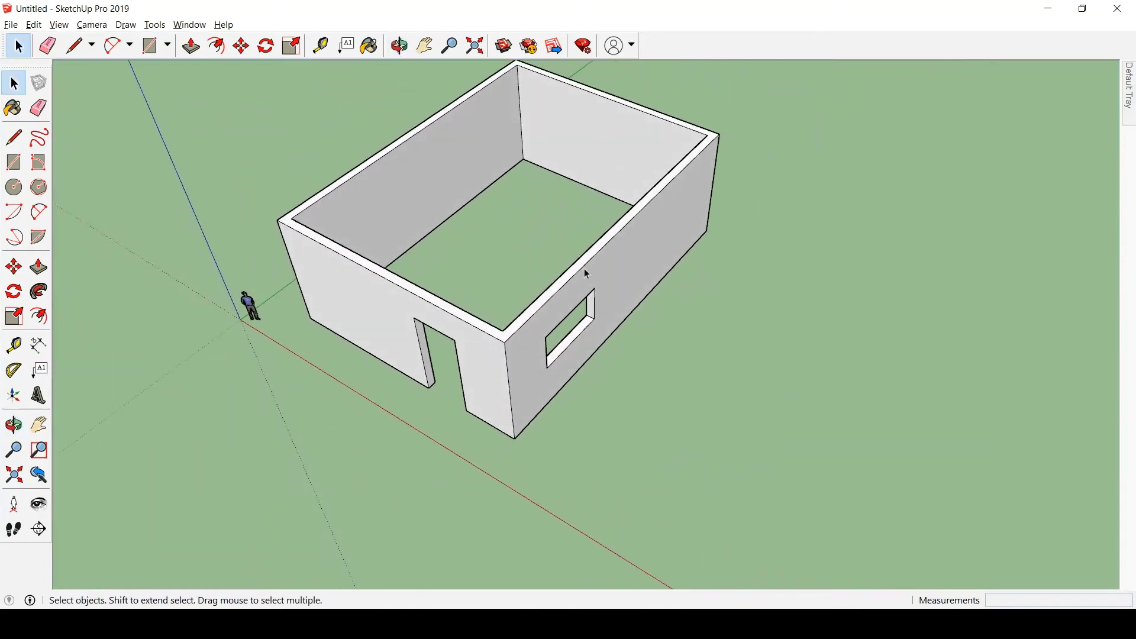
scroll(547, 168, down, 2)
scroll(548, 167, up, 3)
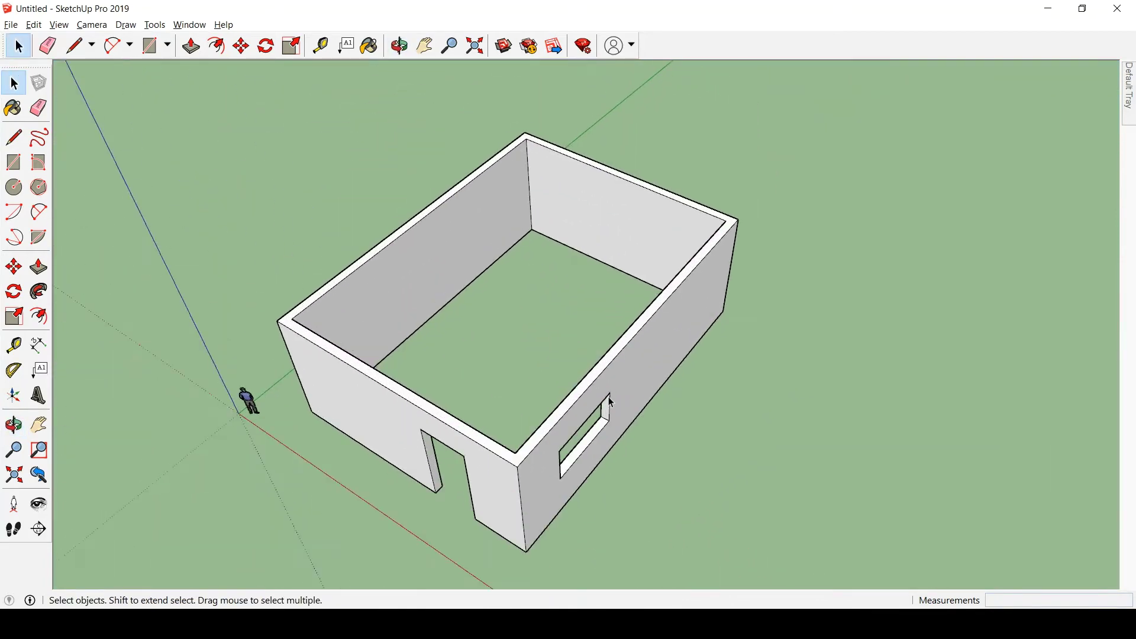
middle_drag(611, 402, 624, 285)
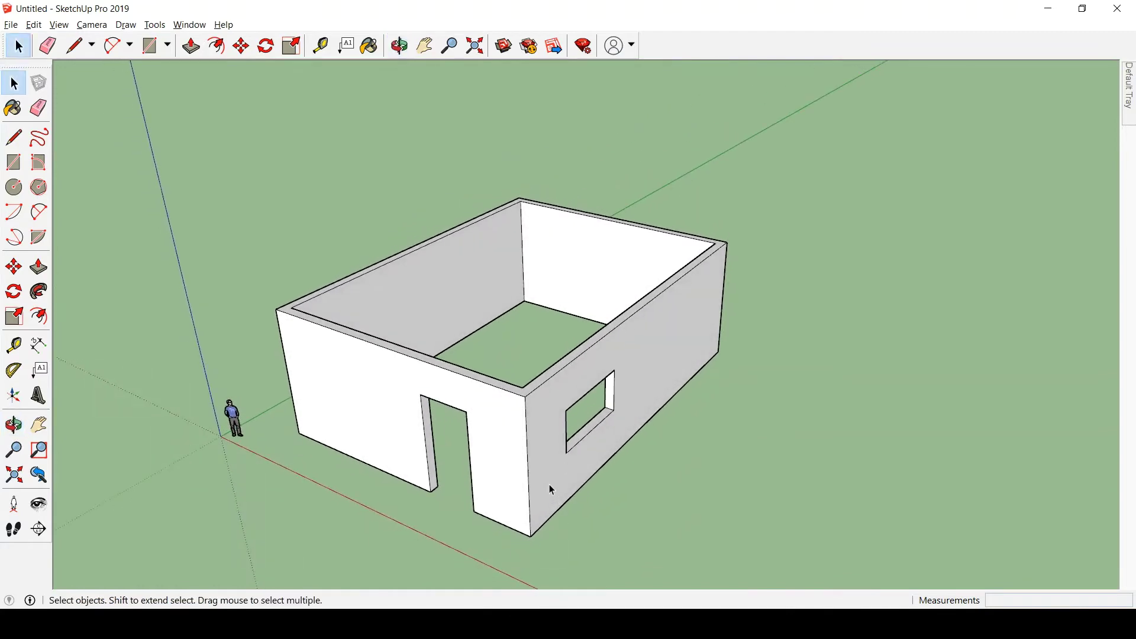
middle_drag(556, 515, 437, 338)
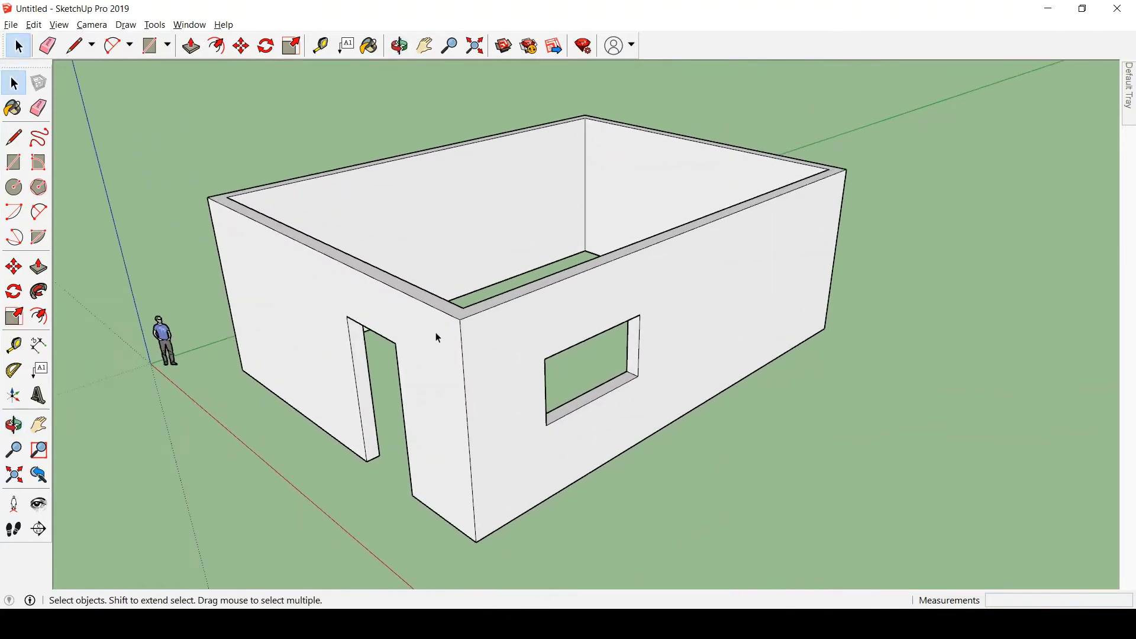
scroll(457, 314, up, 2)
click(456, 318)
key(Delete)
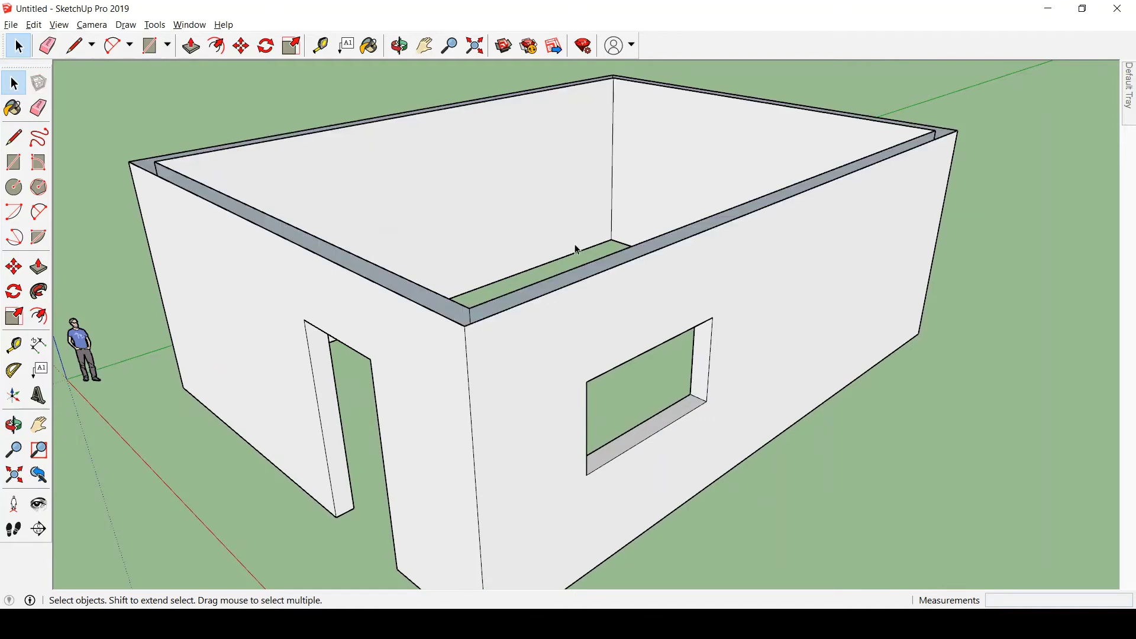
Delete the outer faces of the door wall and the window wall.
scroll(574, 248, down, 1)
click(458, 353)
key(Delete)
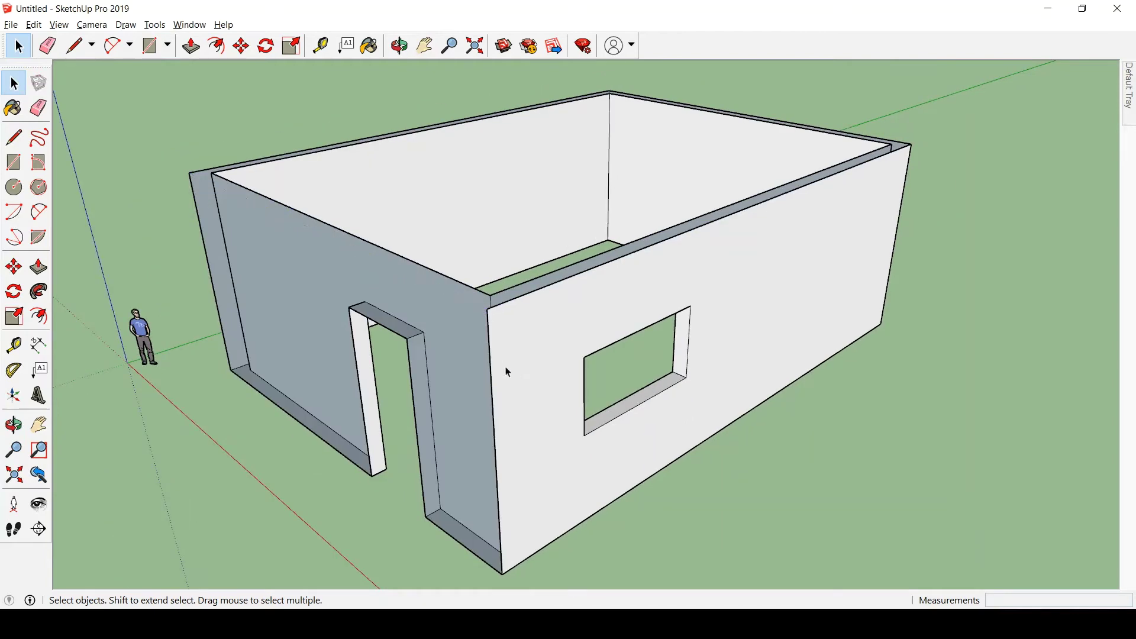
click(527, 373)
key(Delete)
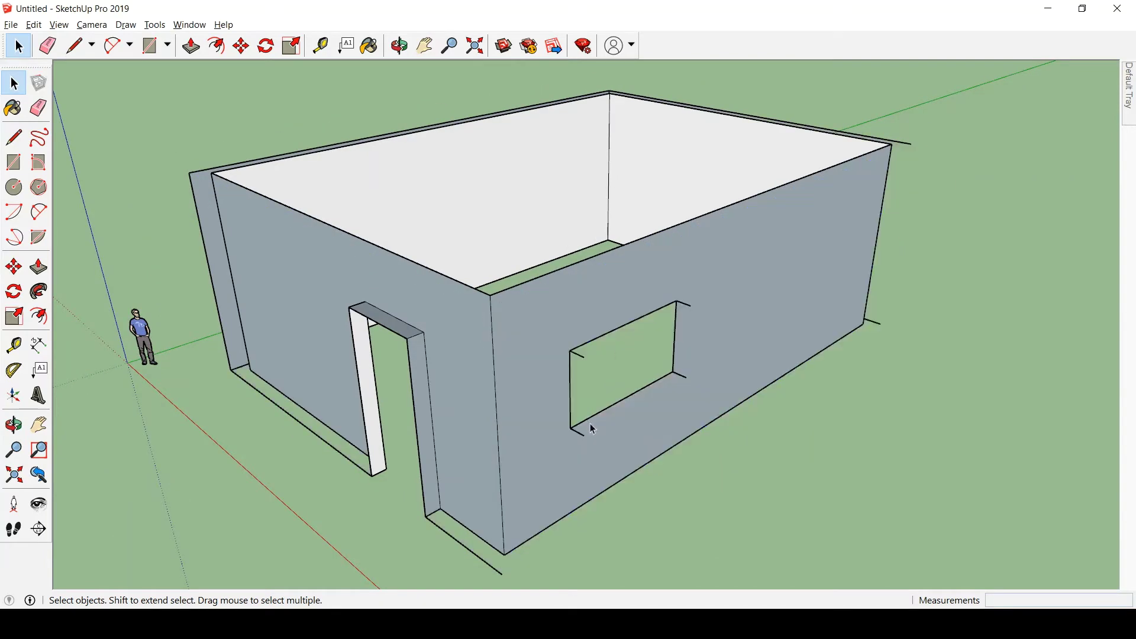
Restore the deleted wall faces and remove the whole walled room, leaving only the scale figure.
middle_drag(540, 402, 806, 442)
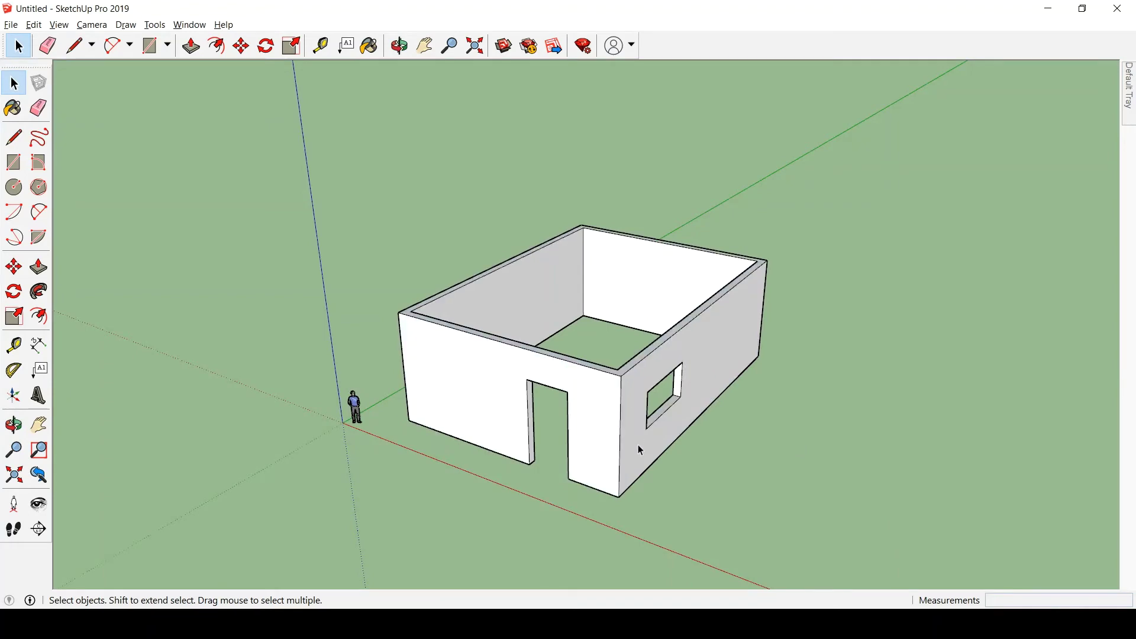
middle_drag(641, 451, 535, 488)
triple_click(748, 258)
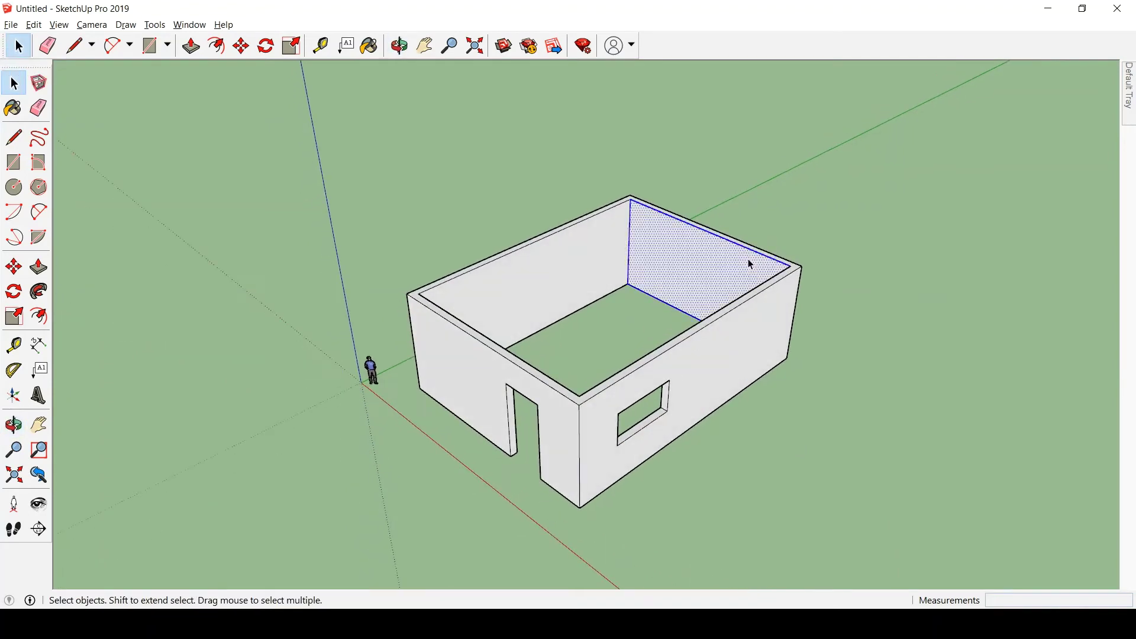
key(Delete)
middle_drag(740, 270, 539, 310)
scroll(540, 307, down, 2)
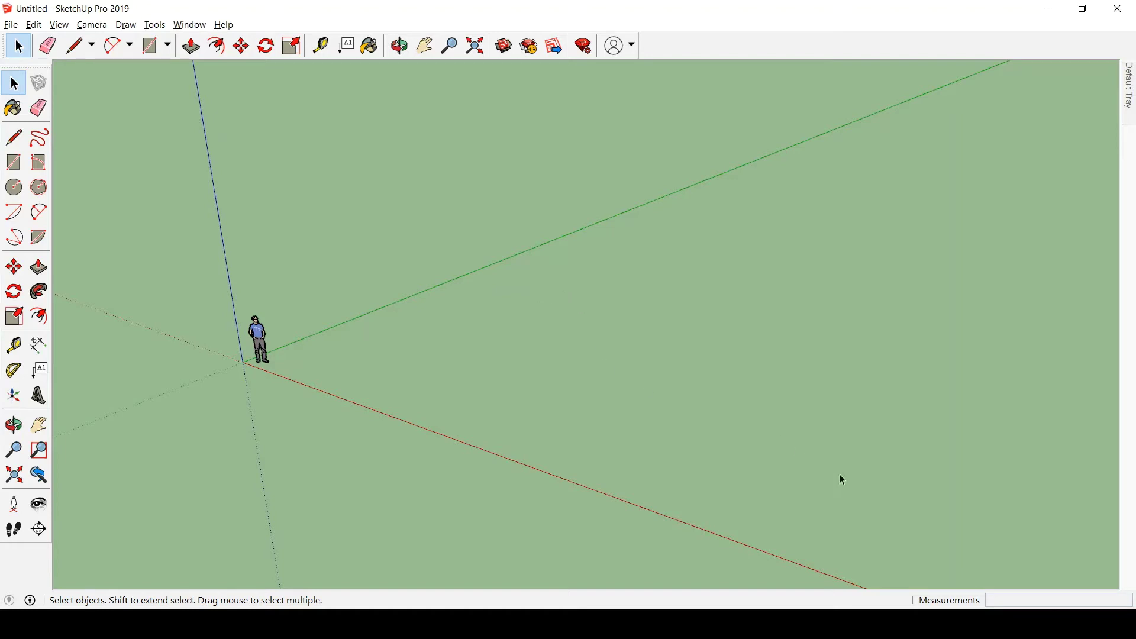
Draw four connected lines, the first about 17 m and the last about 13.5 m, with the last three closing a triangular face across the green axis.
middle_drag(843, 480, 516, 295)
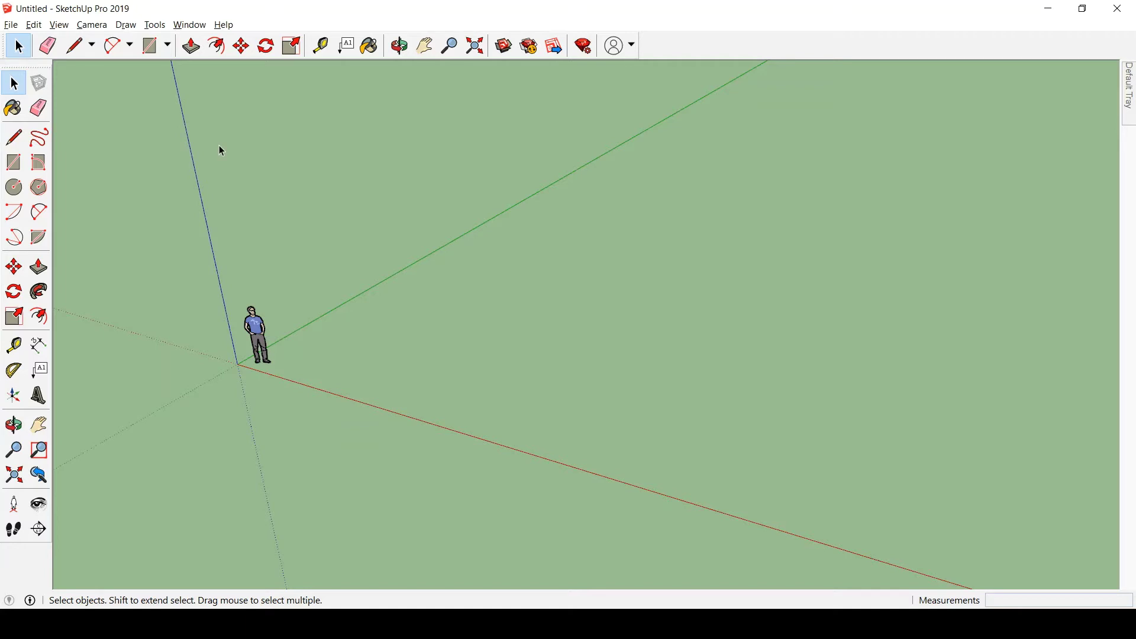
click(20, 140)
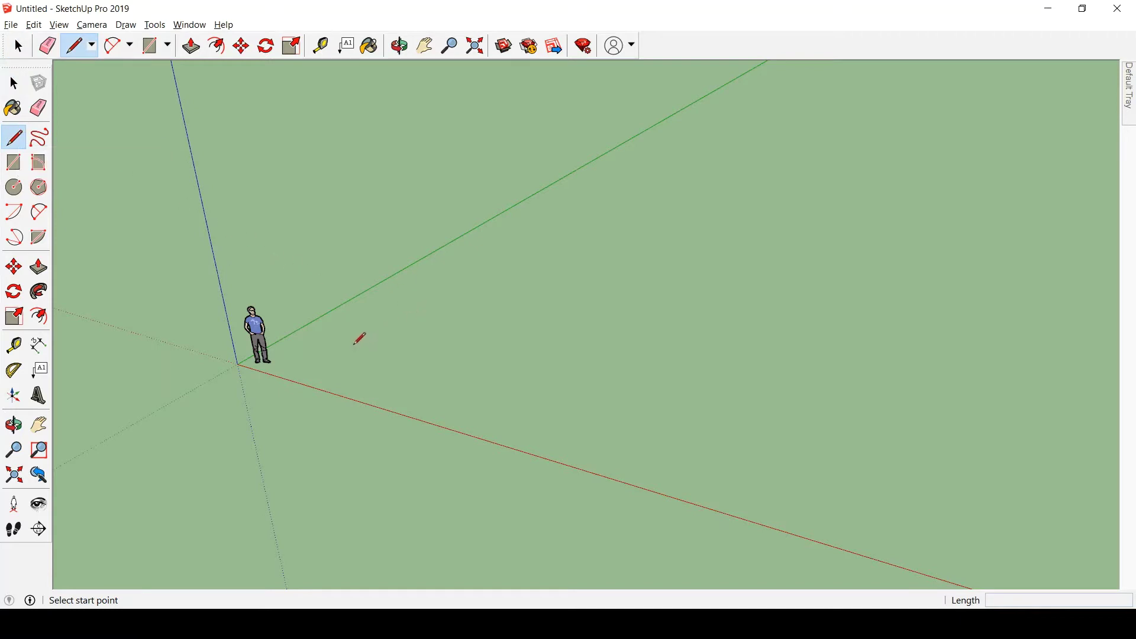
click(352, 343)
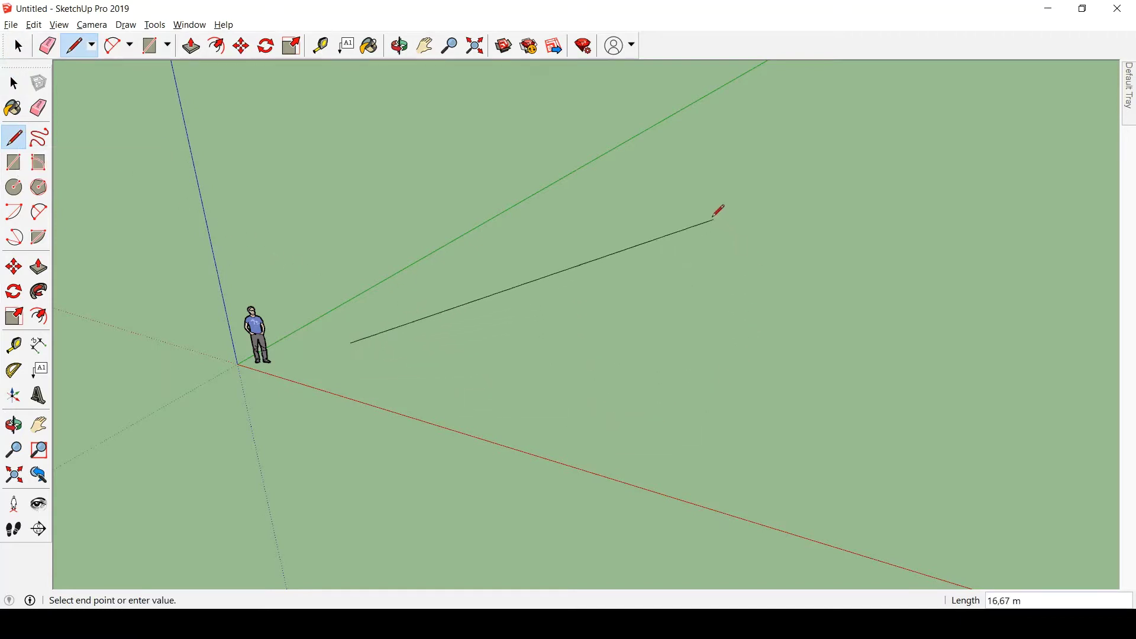
click(713, 223)
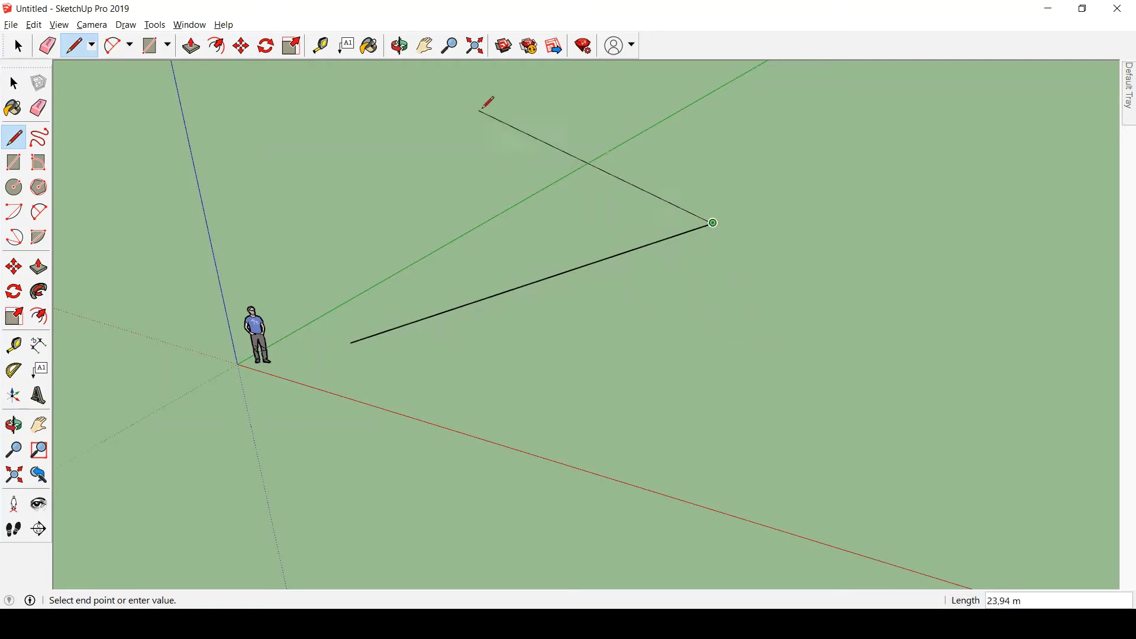
click(485, 114)
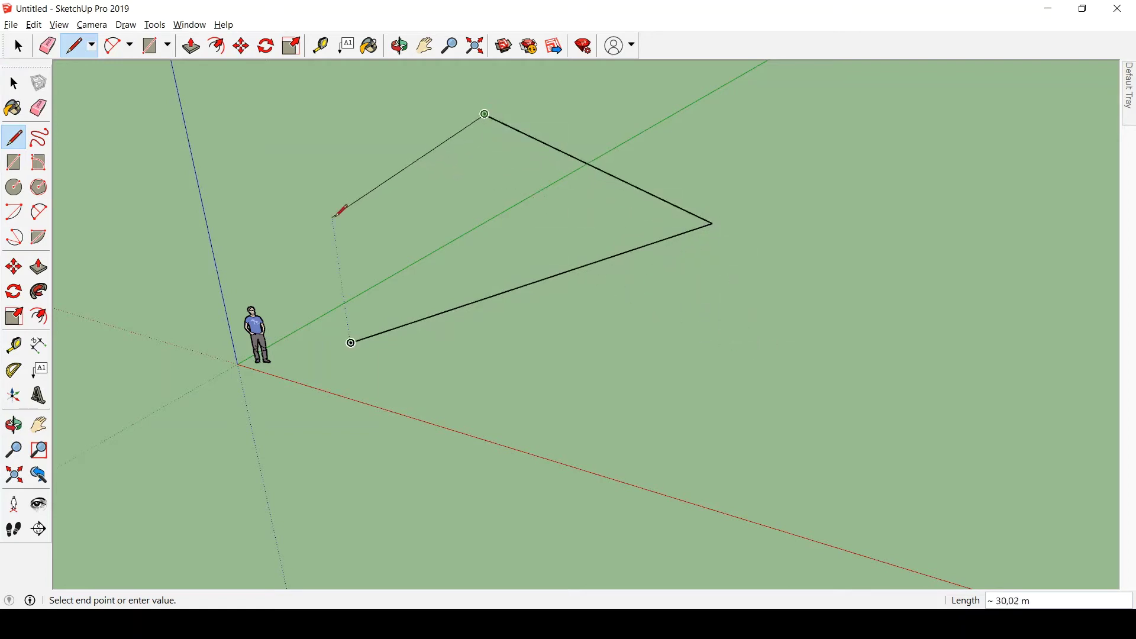
click(383, 233)
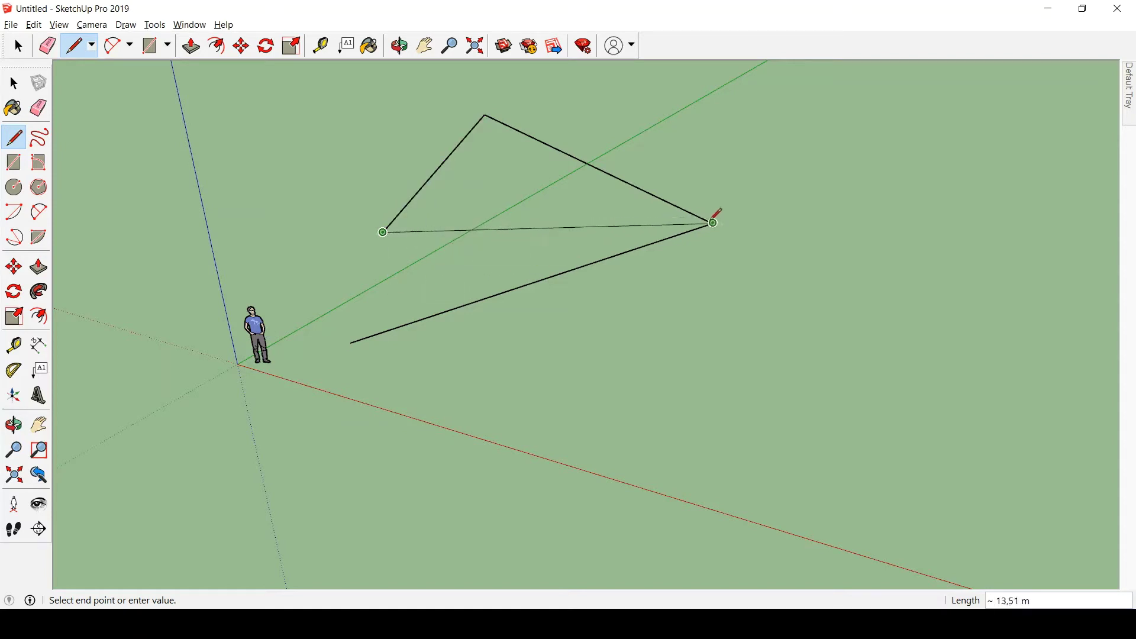
click(713, 223)
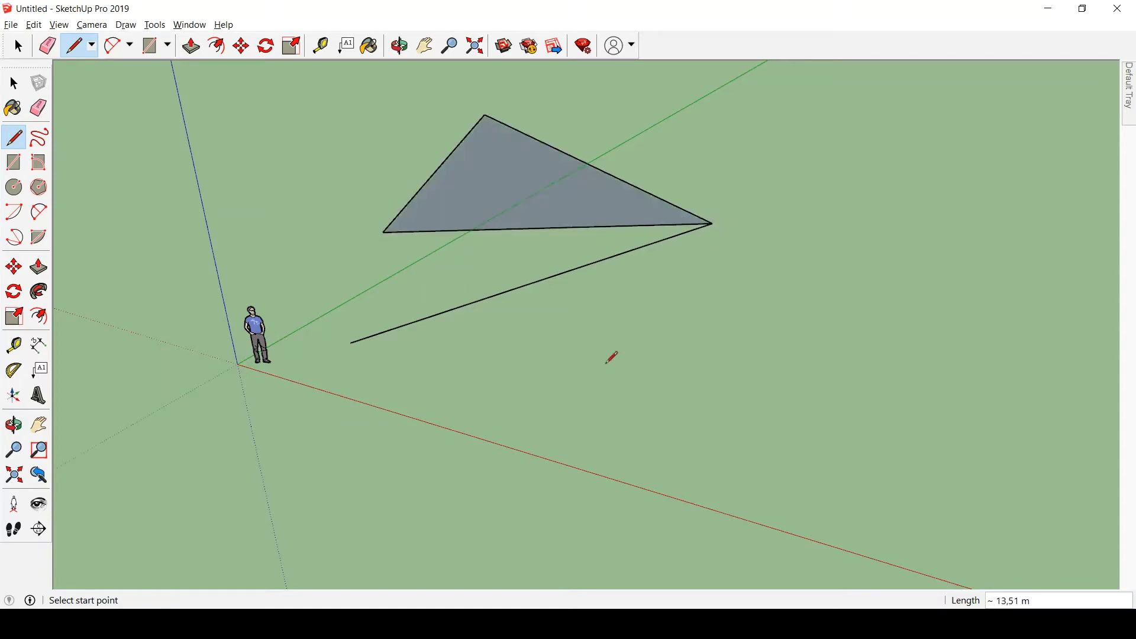
key(space)
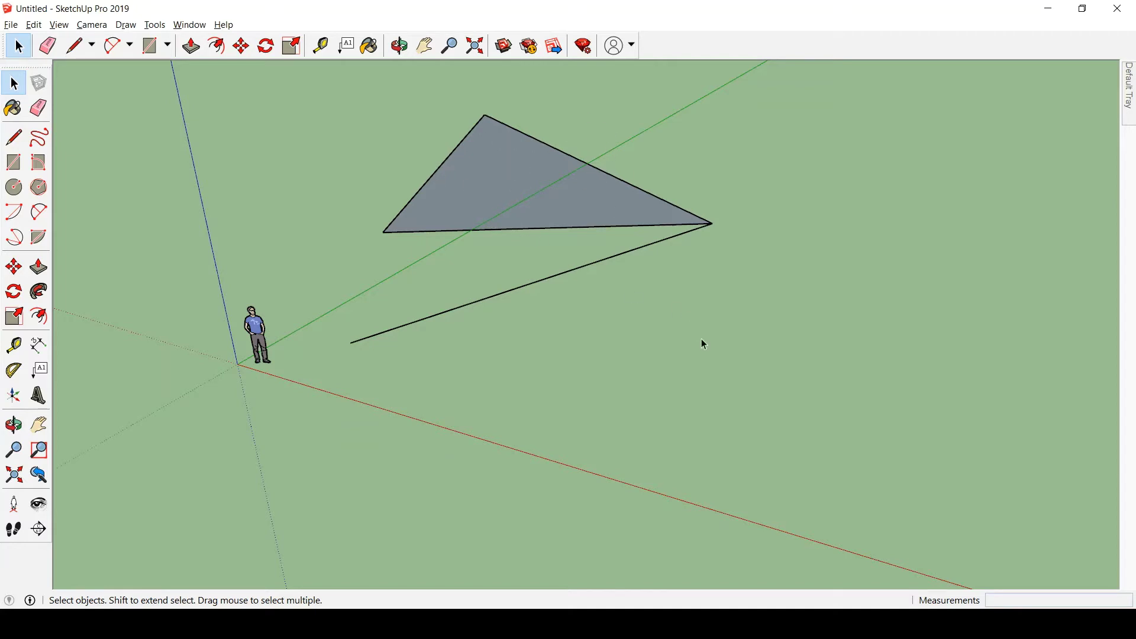
Draw four connected lines between the red and green axes, the first about 8 m, with the last three closing a triangular face.
key(l)
click(628, 413)
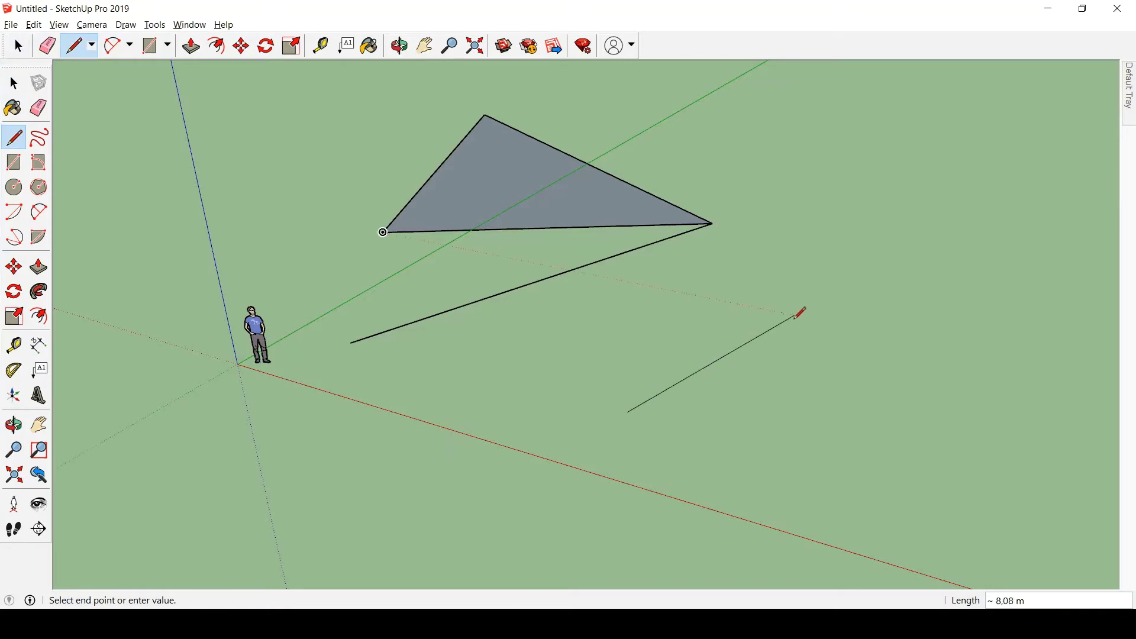
click(794, 315)
click(870, 330)
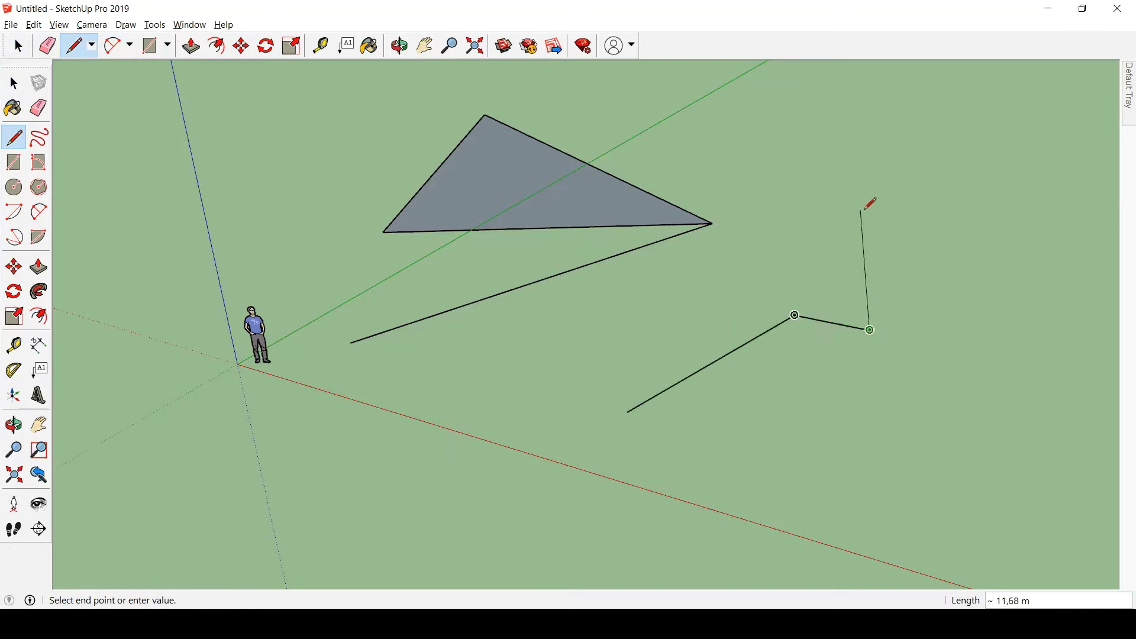
click(892, 202)
click(795, 316)
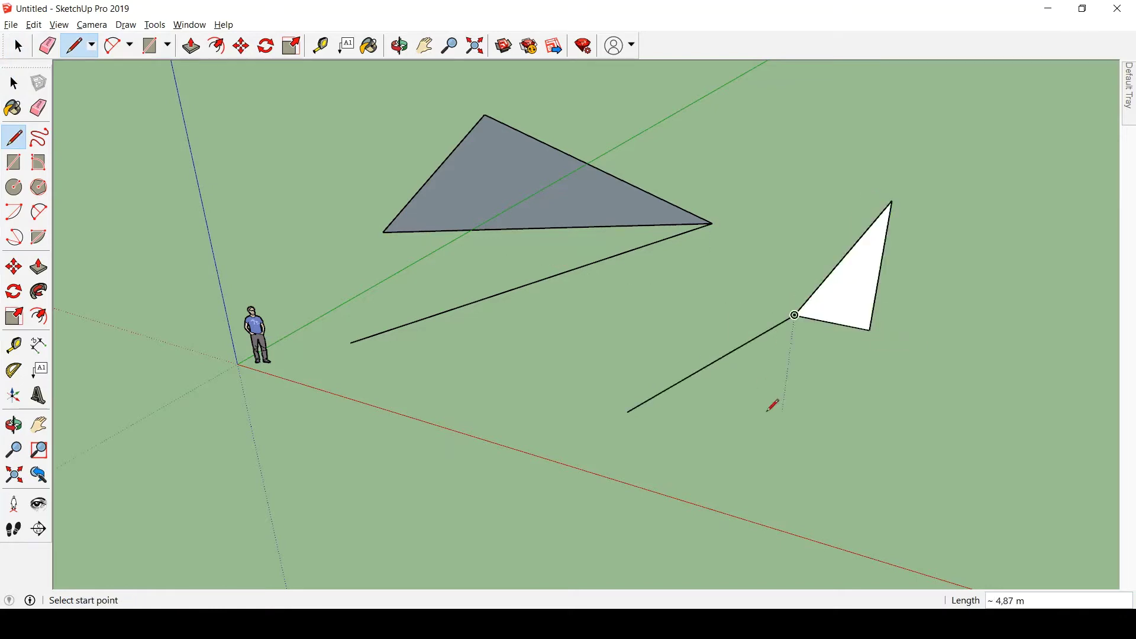
Close a second face on each shape with lines of about 10 m and 9.5 m joining the loose line ends to the triangles' corners.
click(627, 412)
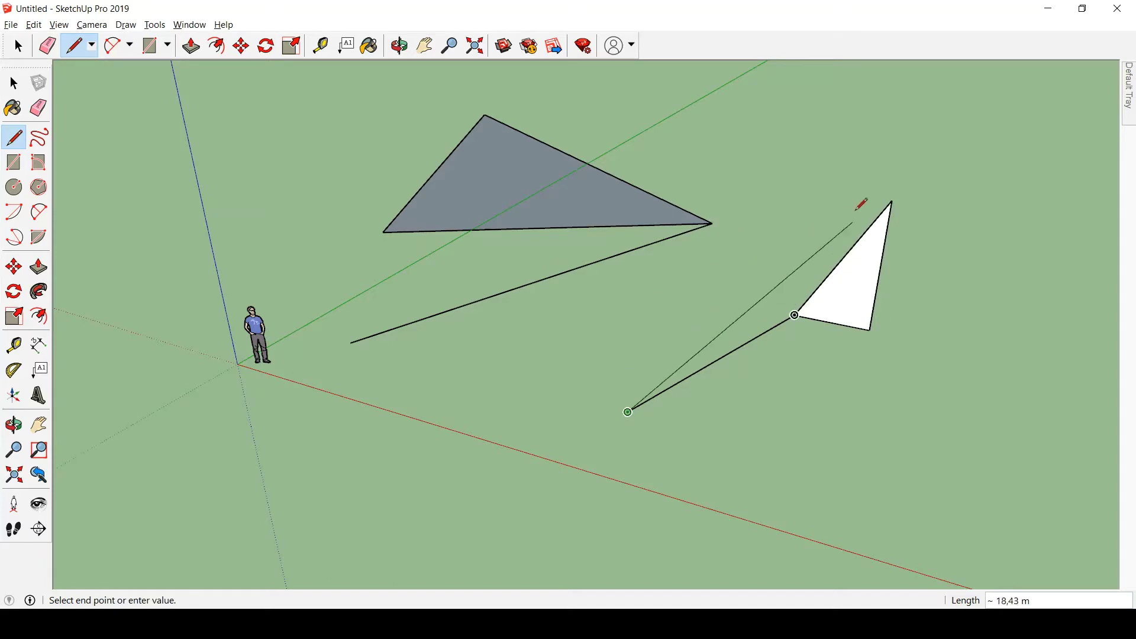
click(892, 201)
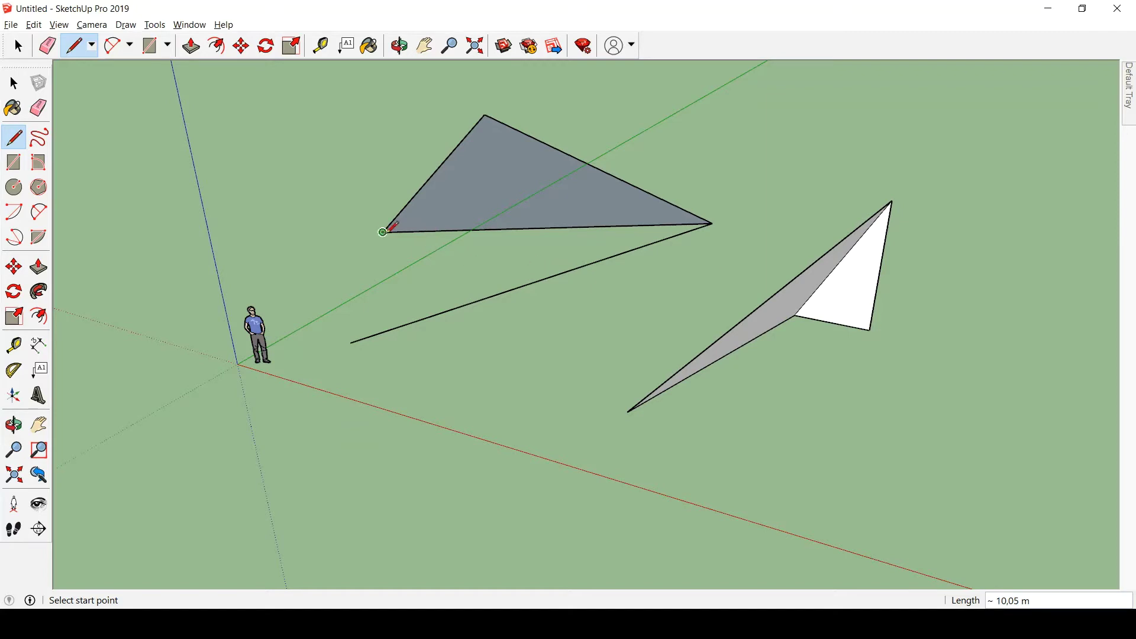
click(383, 232)
click(353, 342)
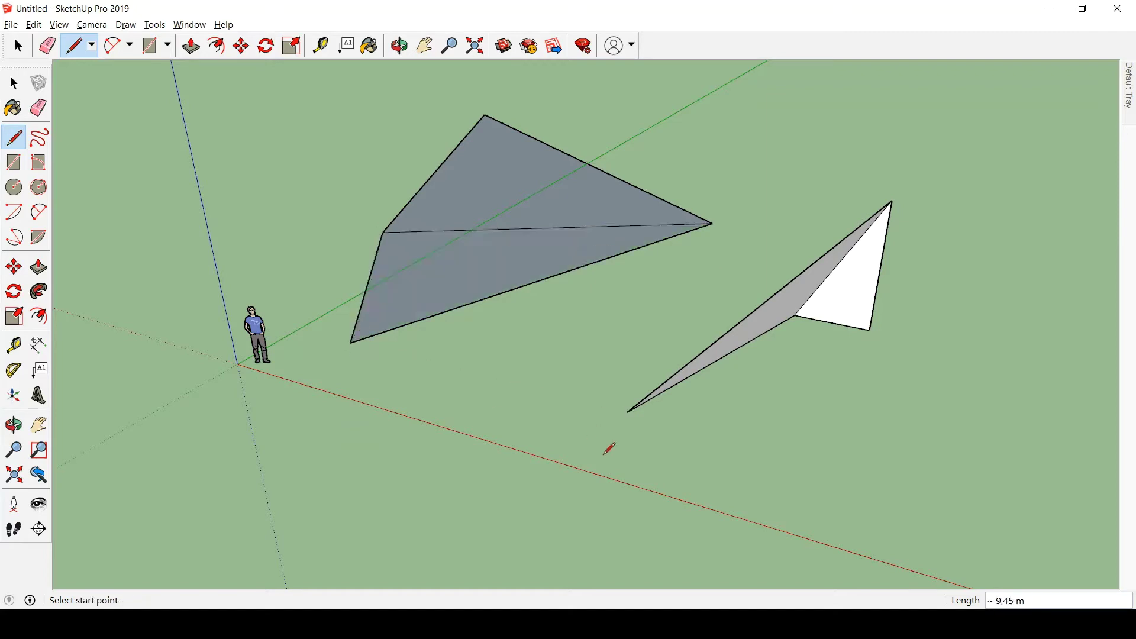
key(space)
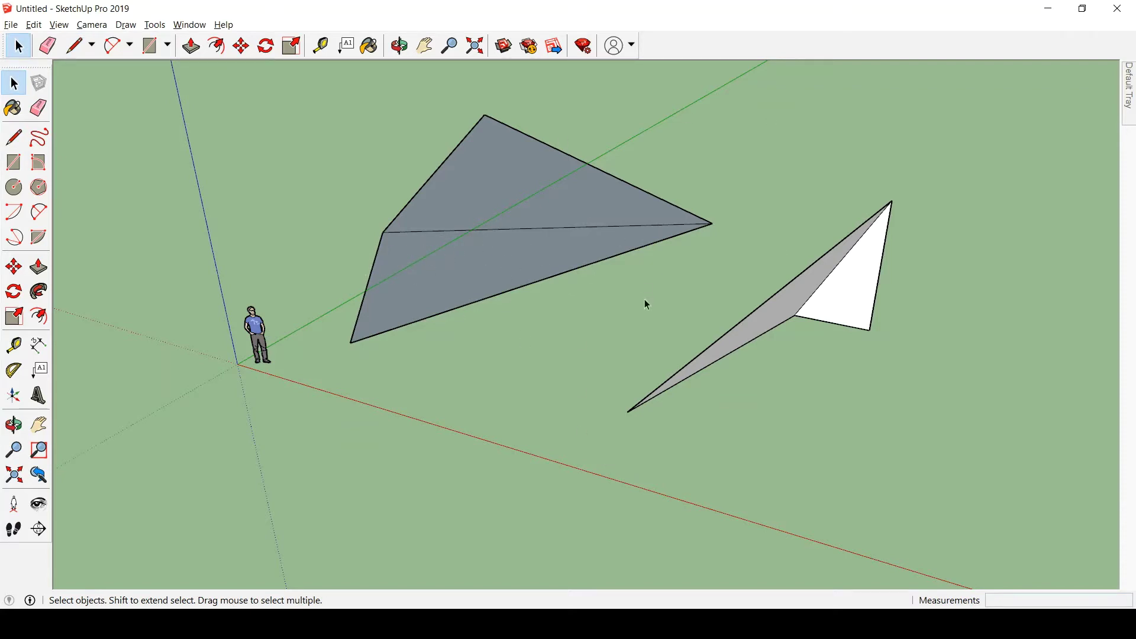
Delete both two-faced shapes with all their edges, leaving only the scale figure.
double_click(593, 223)
click(594, 225)
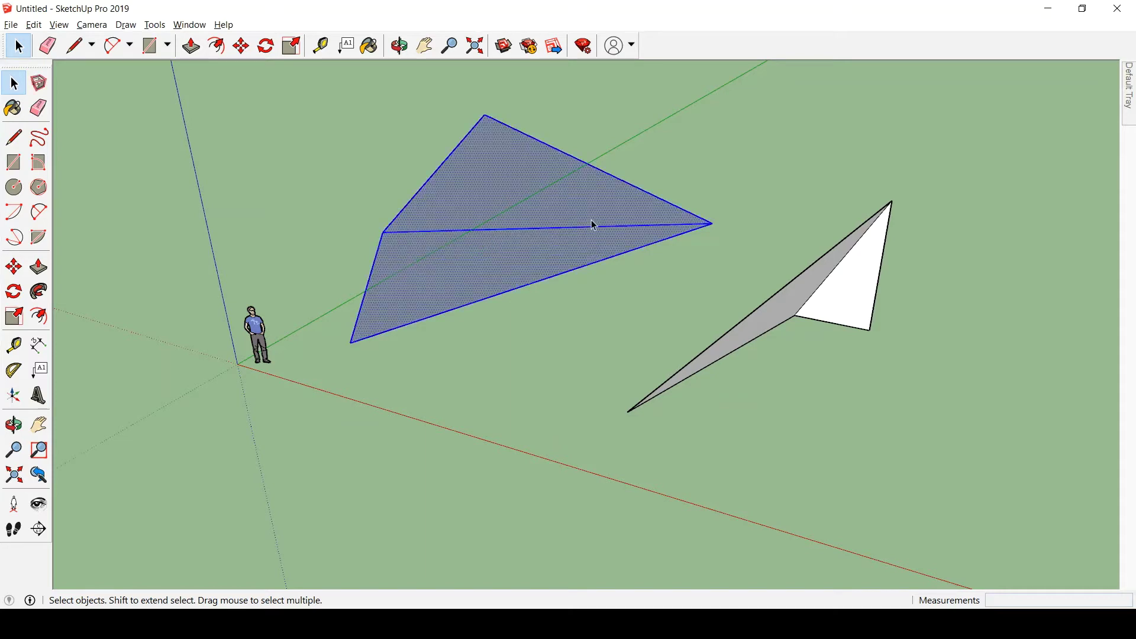
key(Delete)
click(817, 265)
double_click(817, 264)
key(Delete)
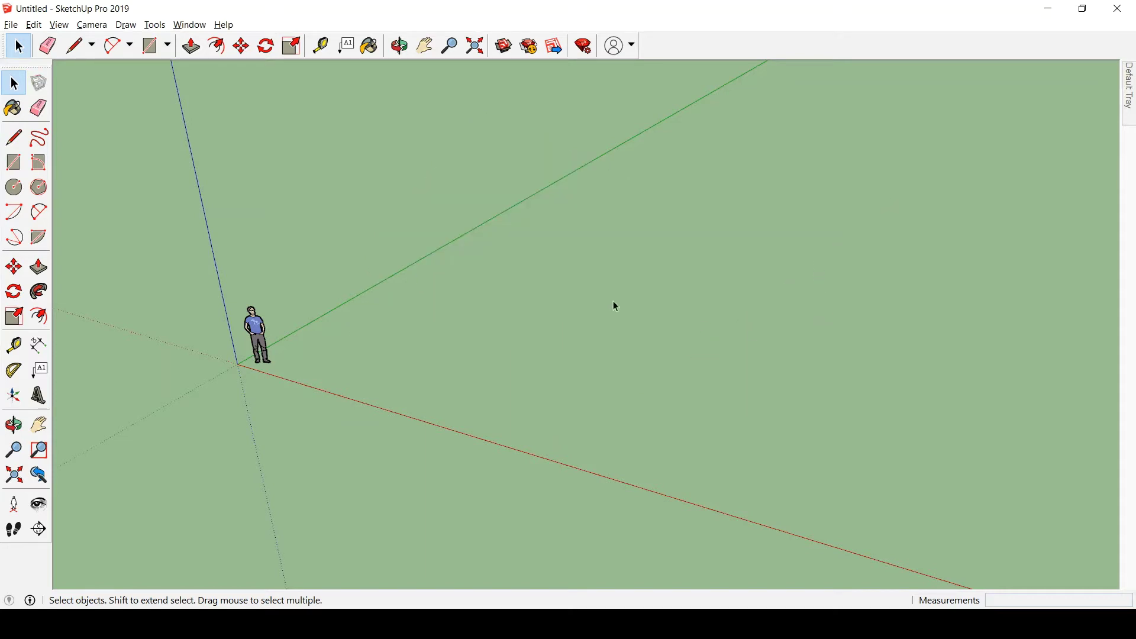
Draw a single freehand line crossing the green axis, without aligning it to any axis.
click(15, 139)
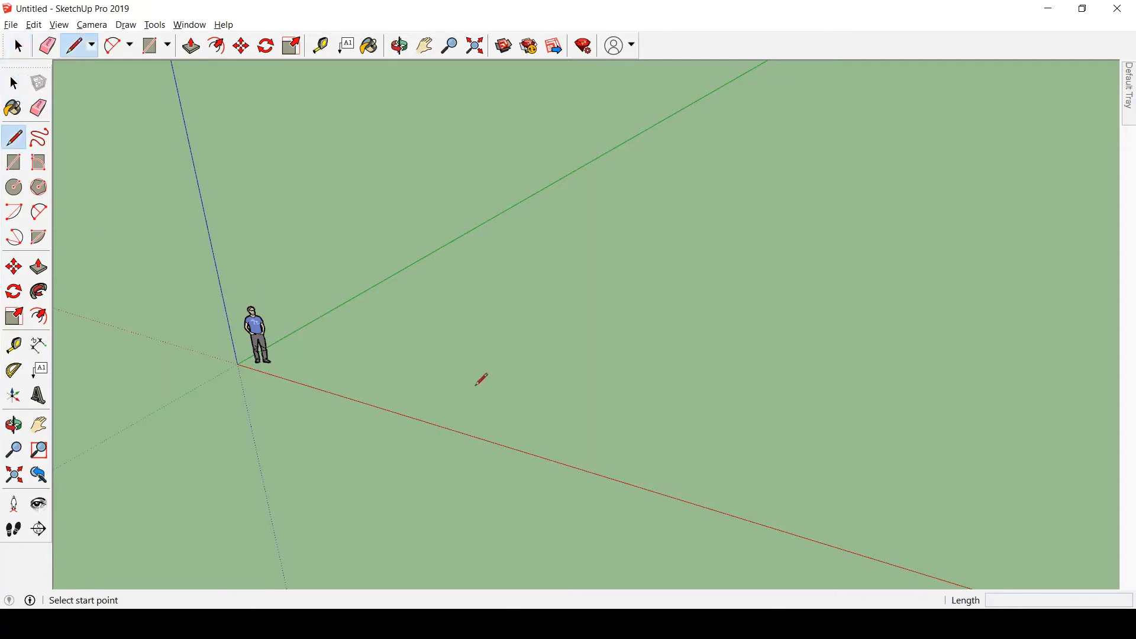
click(397, 352)
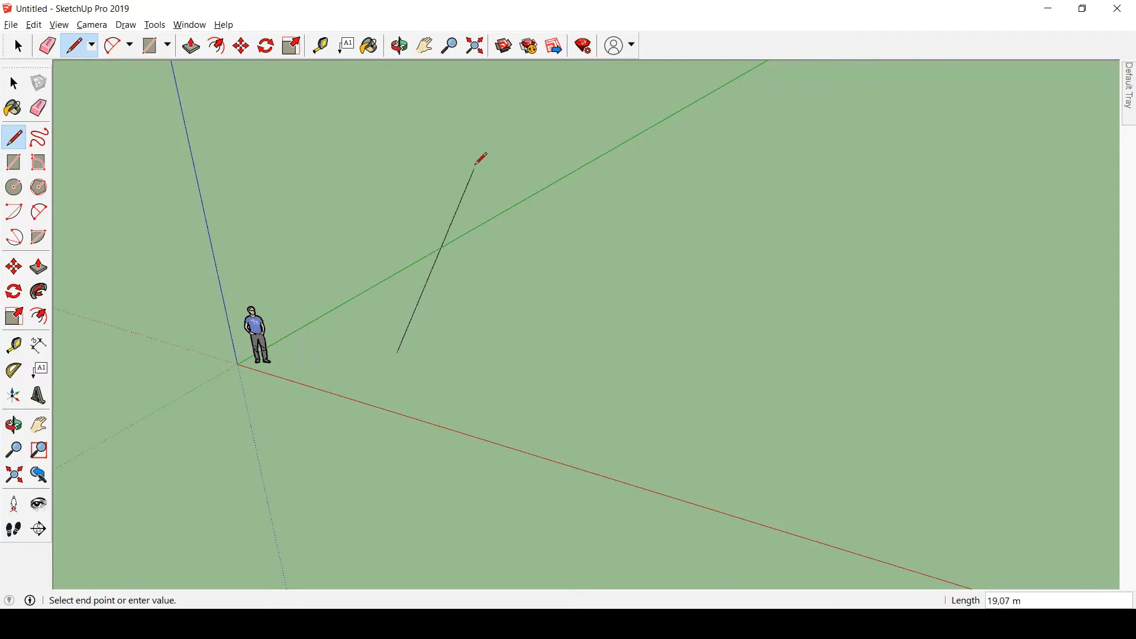
click(507, 137)
key(space)
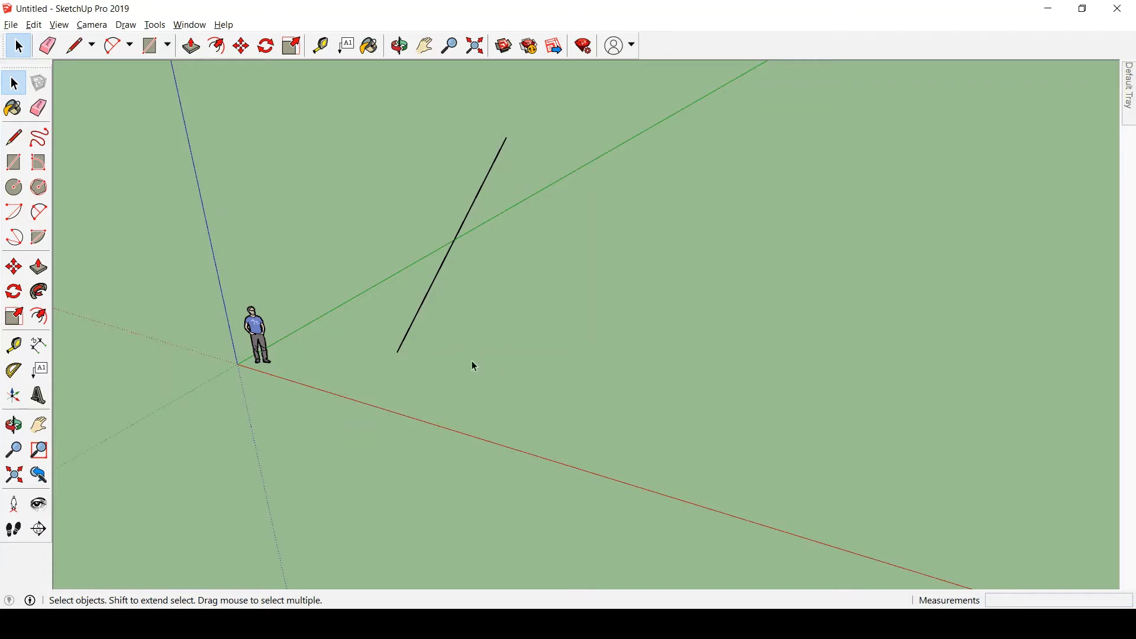
Delete the single line that crosses the green axis.
middle_drag(537, 357, 470, 185)
drag(471, 180, 530, 383)
key(space)
middle_drag(586, 380, 483, 317)
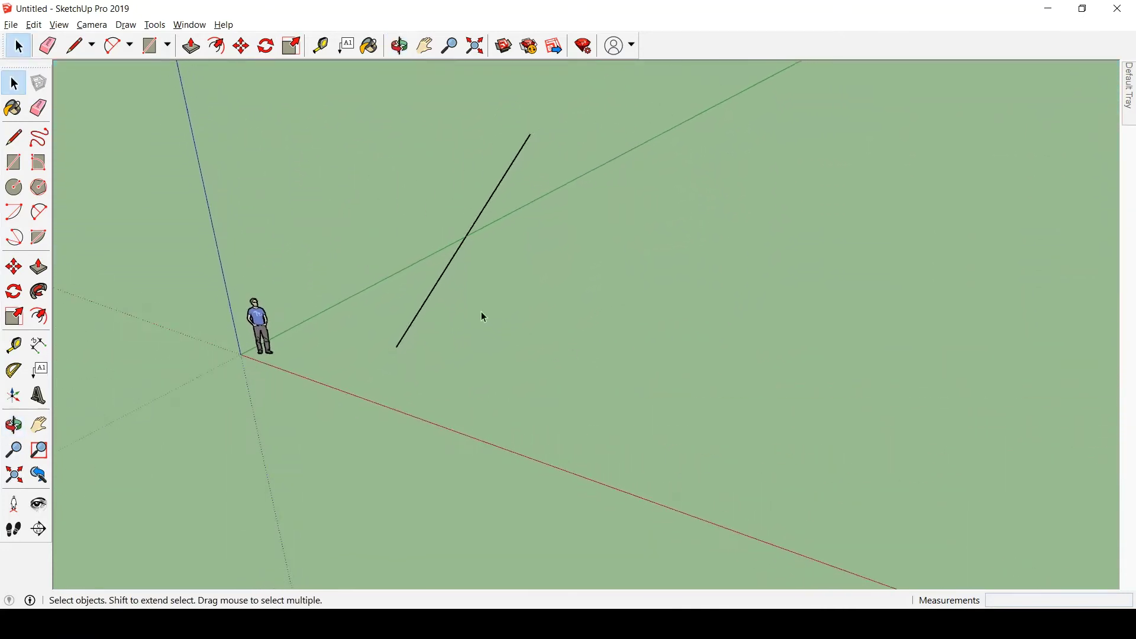
scroll(461, 307, down, 3)
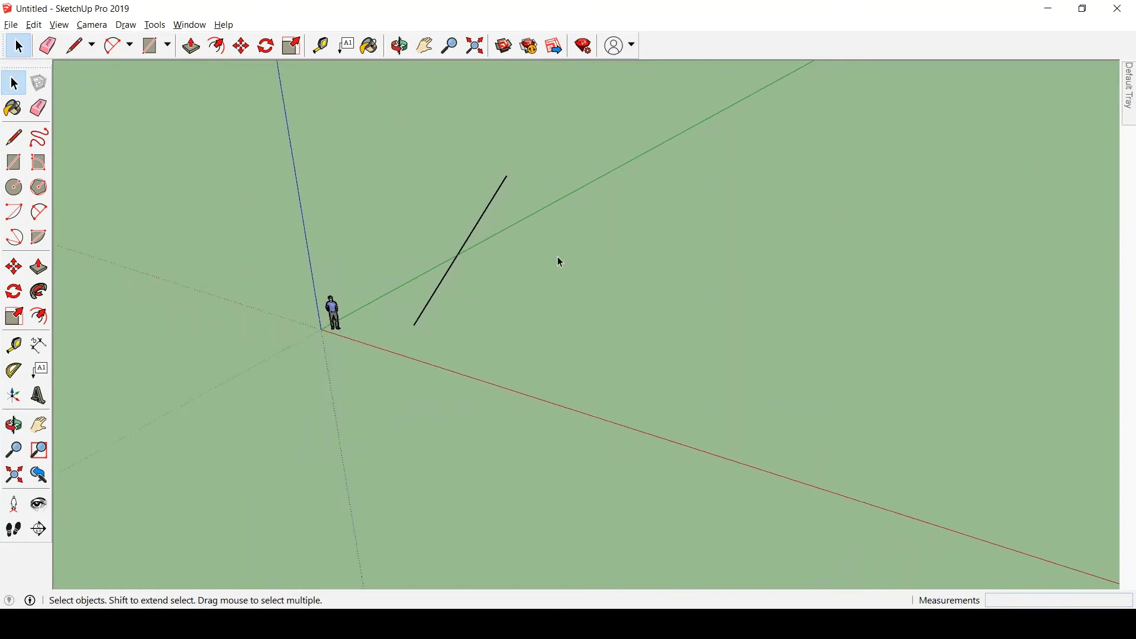
key(l)
key(space)
drag(408, 320, 402, 340)
key(Delete)
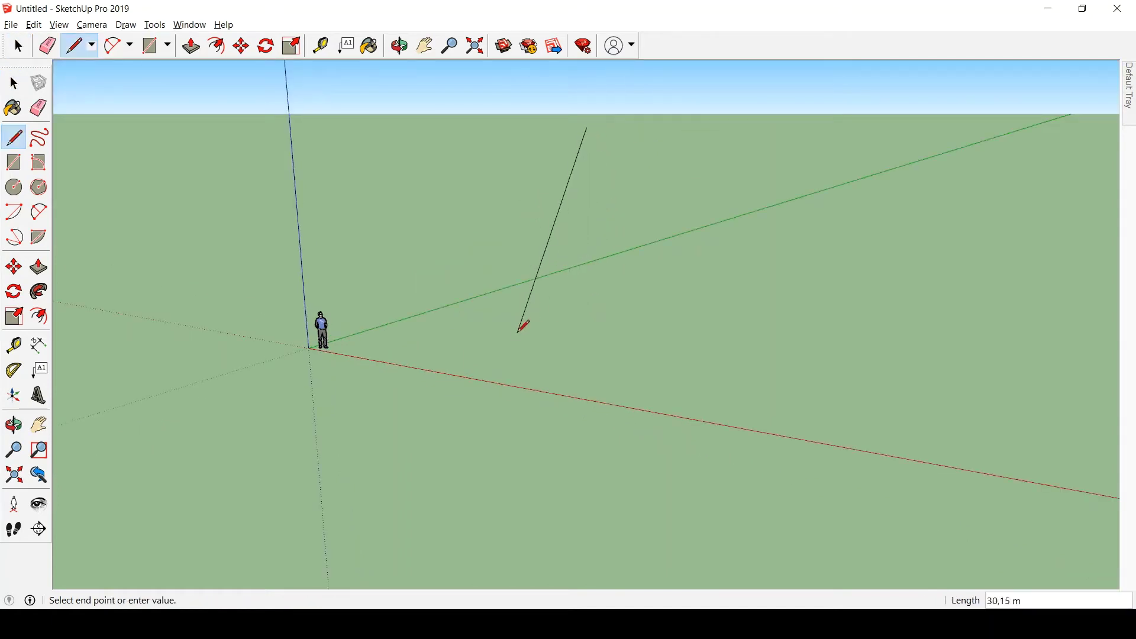
Draw a closed four-sided outline across the green axis with connected lines, the first and last about 30 m long.
click(518, 333)
click(838, 344)
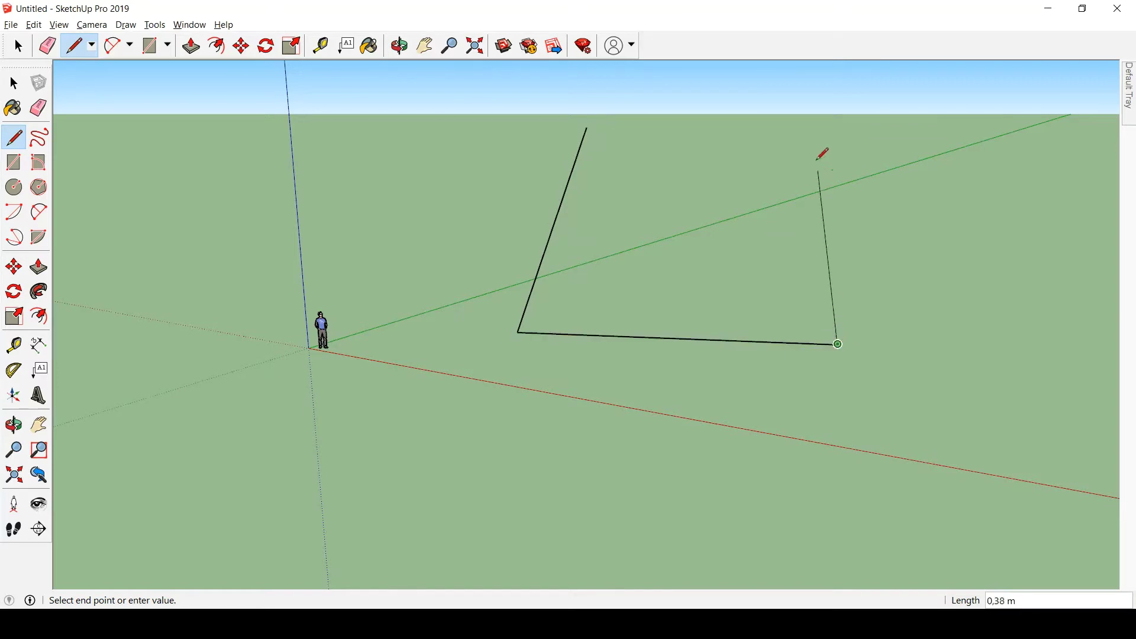
click(820, 100)
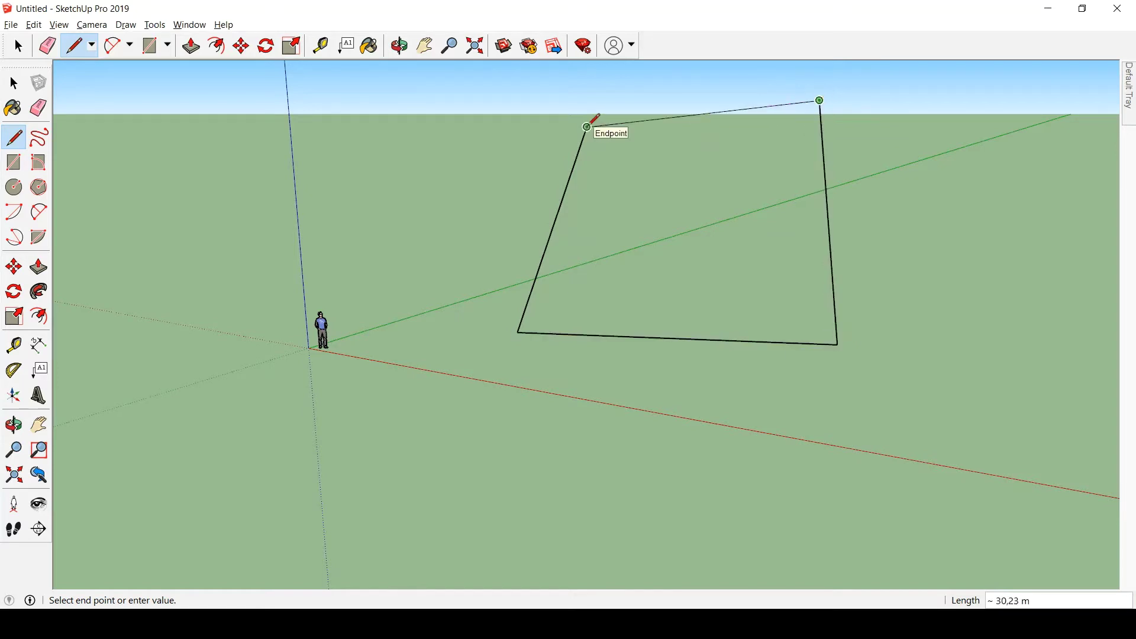
click(587, 128)
key(space)
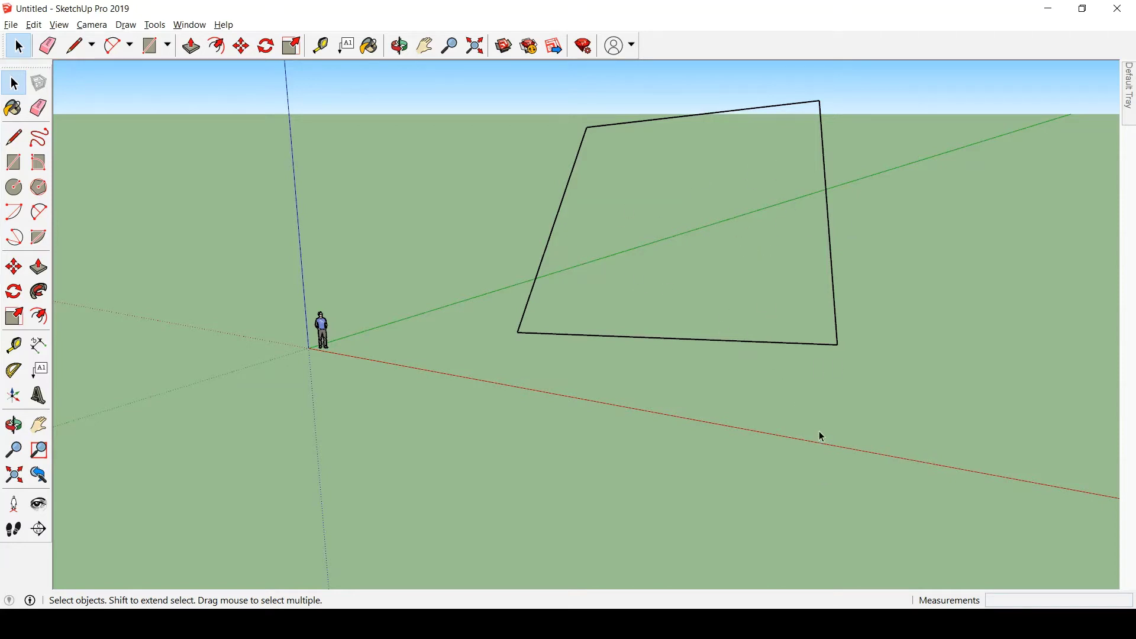
Draw a diagonal about 30 m long between two opposite corners of the four-sided outline to fill it with two triangular faces.
mouse_move(821, 416)
middle_down()
mouse_move(811, 393)
mouse_move(817, 417)
middle_up()
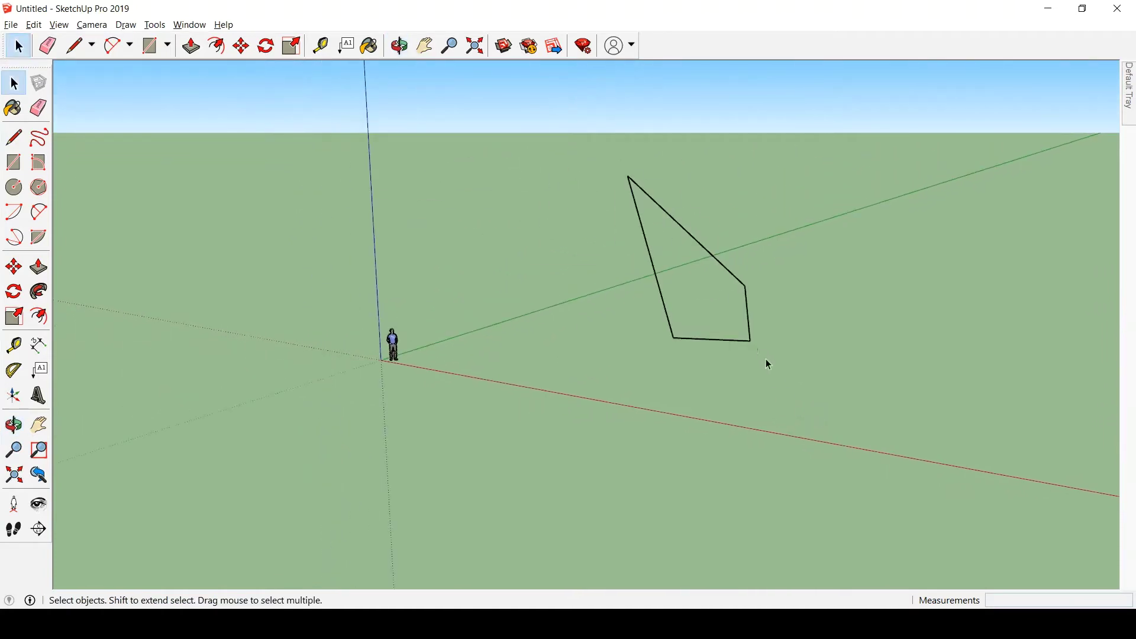
middle_drag(753, 342, 732, 352)
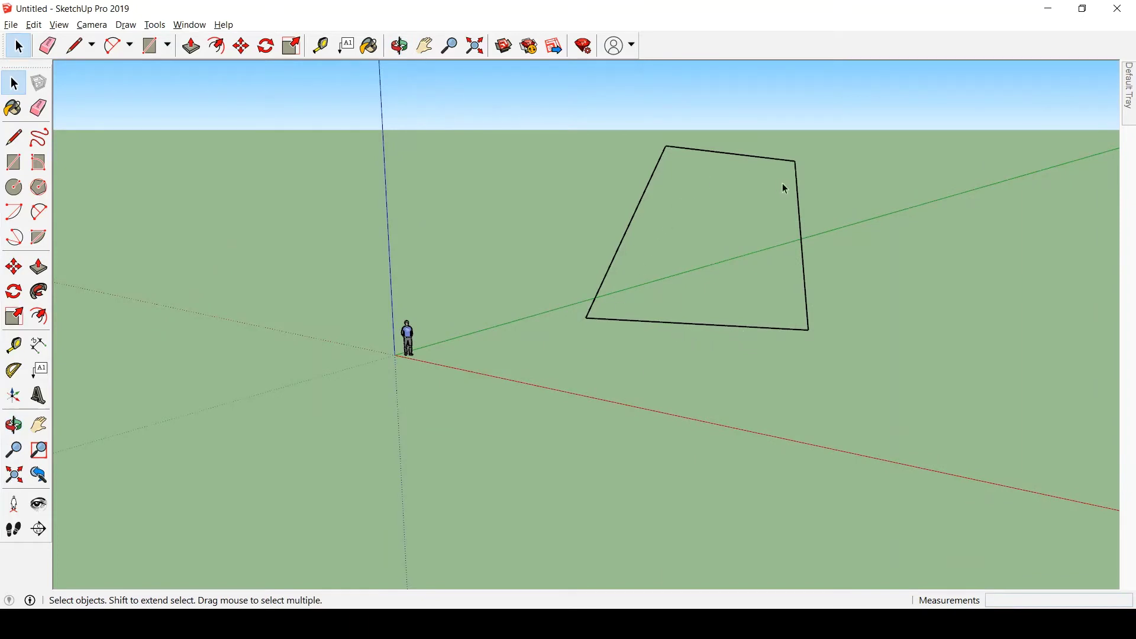
middle_drag(677, 320, 535, 252)
middle_drag(757, 304, 735, 342)
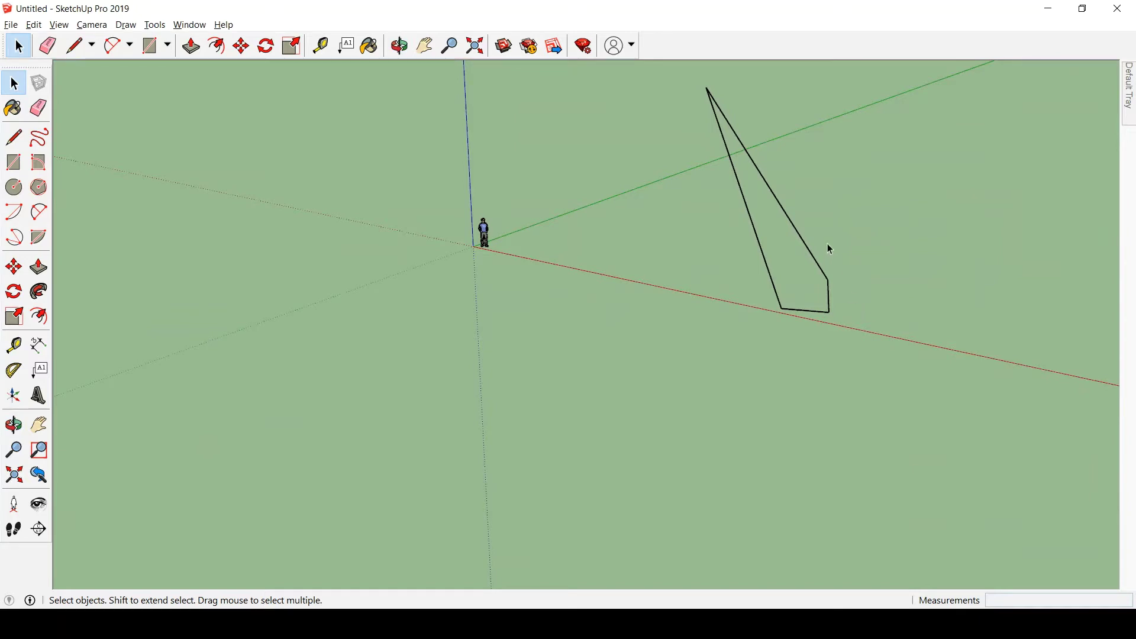
scroll(835, 313, up, 2)
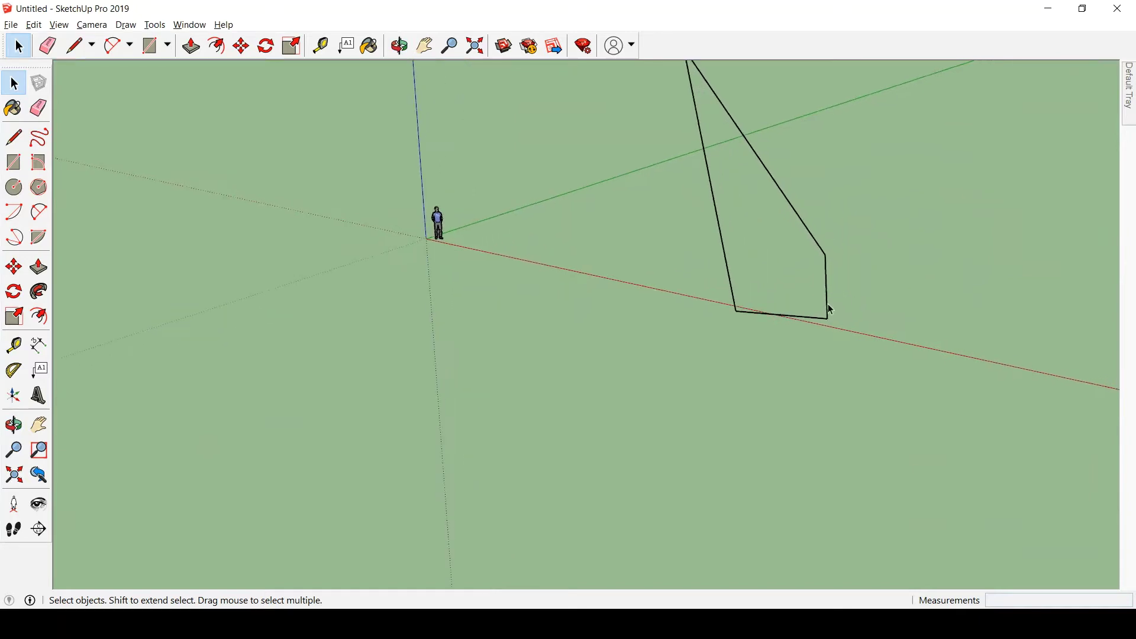
middle_drag(832, 321, 828, 250)
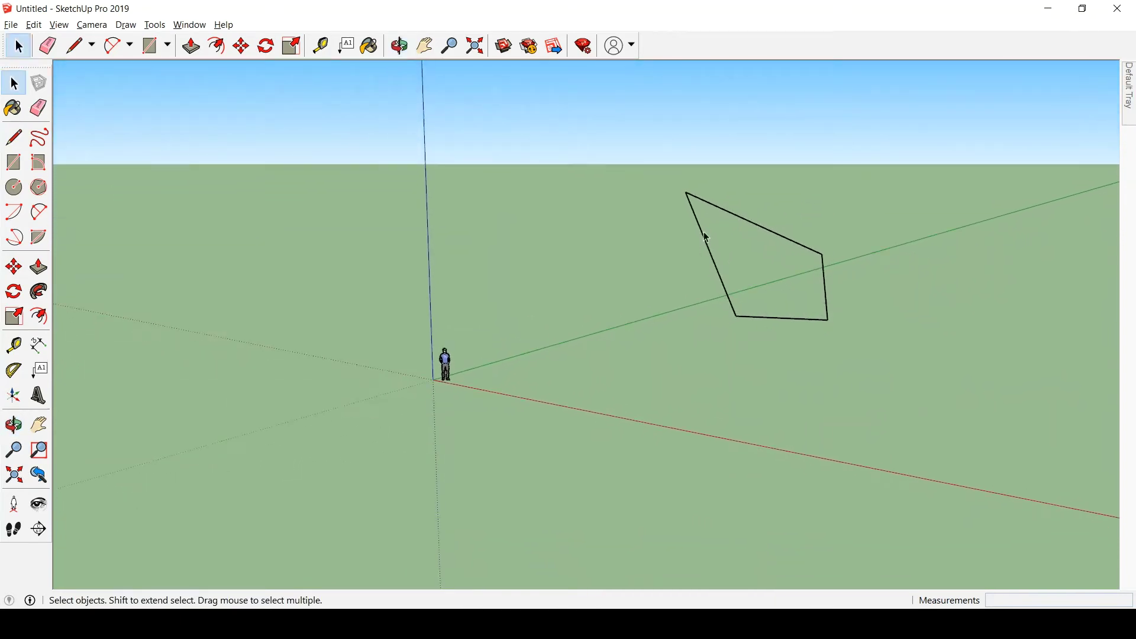
key(l)
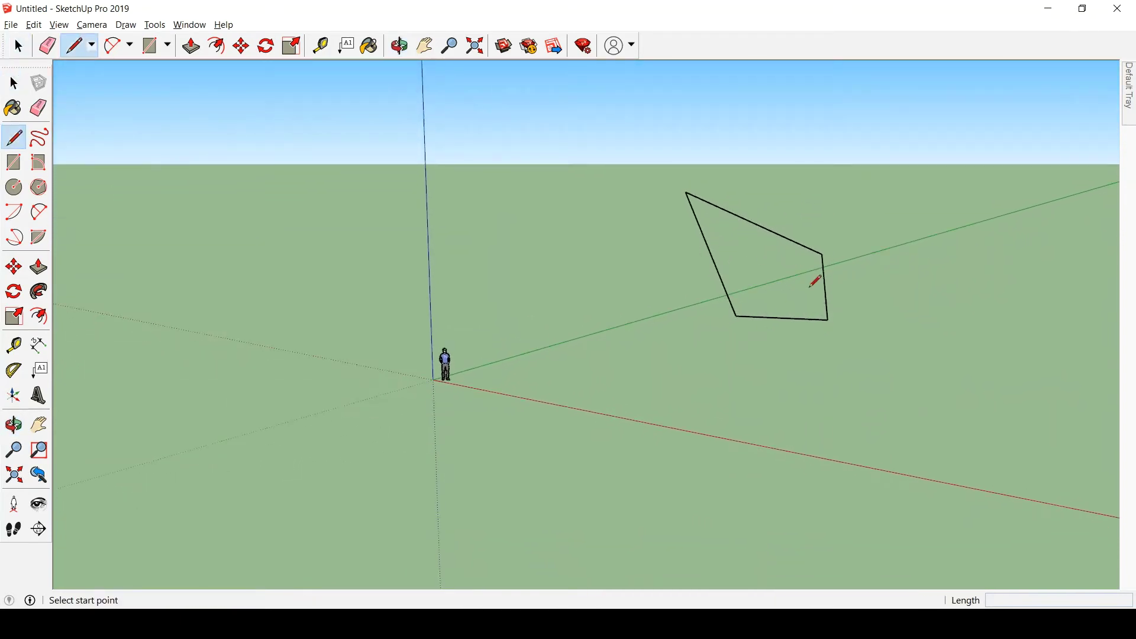
click(828, 320)
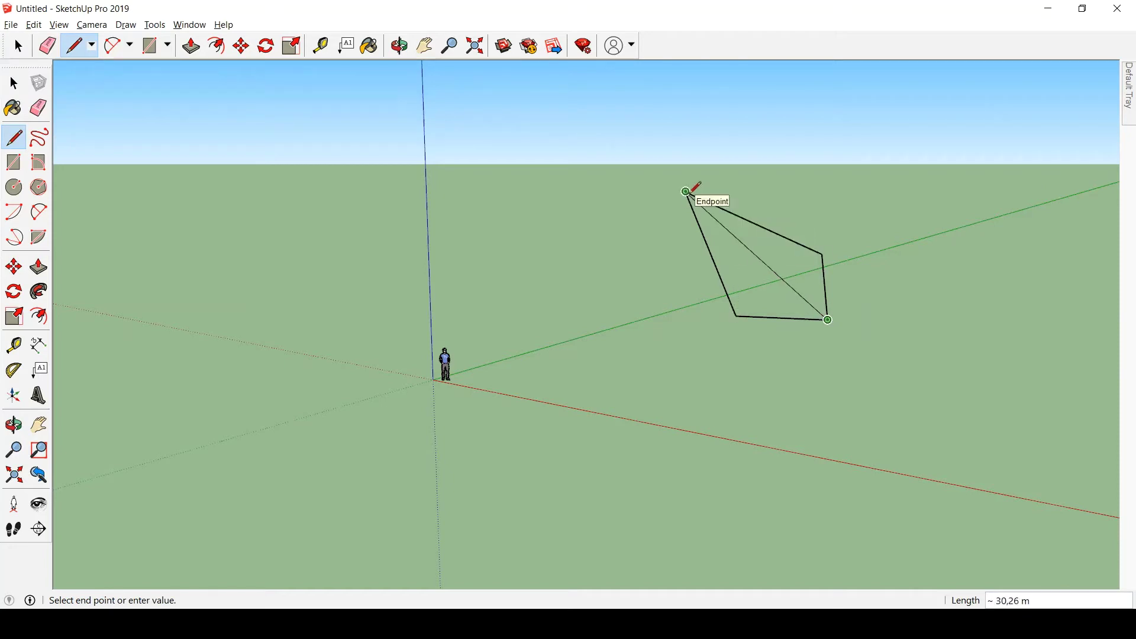
click(685, 191)
key(space)
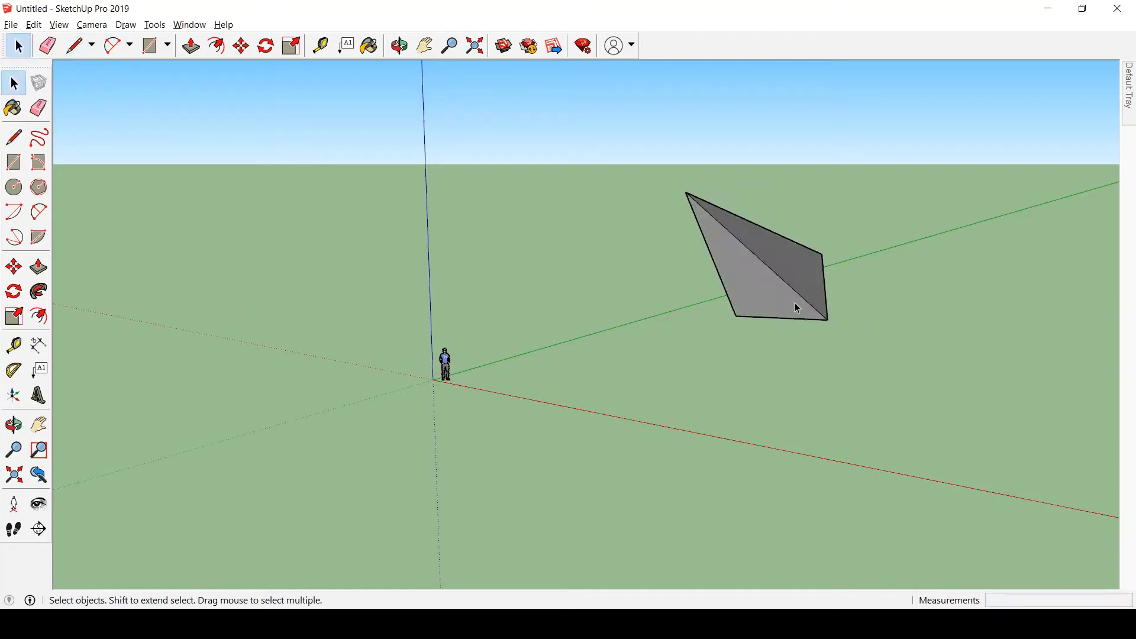
Delete the diagonal edge shared by the two triangular faces, keeping the four-sided outline.
middle_drag(797, 308, 757, 308)
click(756, 308)
key(Delete)
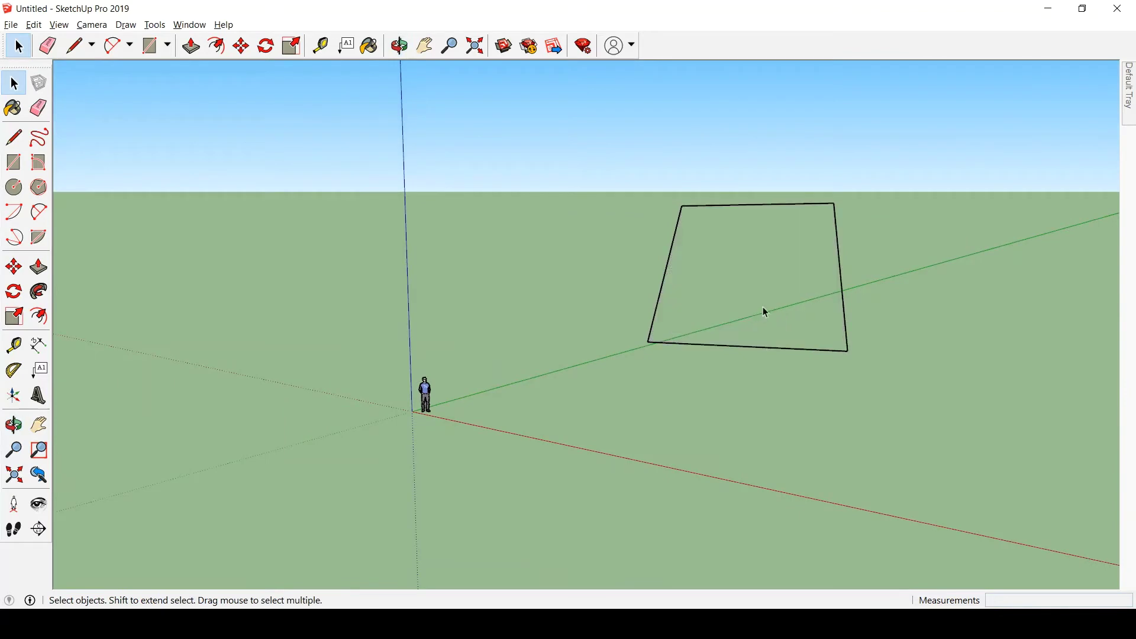
Delete all four lines of the non-planar outline, leaving only the scale figure.
mouse_move(846, 358)
middle_down()
mouse_move(832, 350)
mouse_move(845, 342)
mouse_move(838, 355)
middle_up()
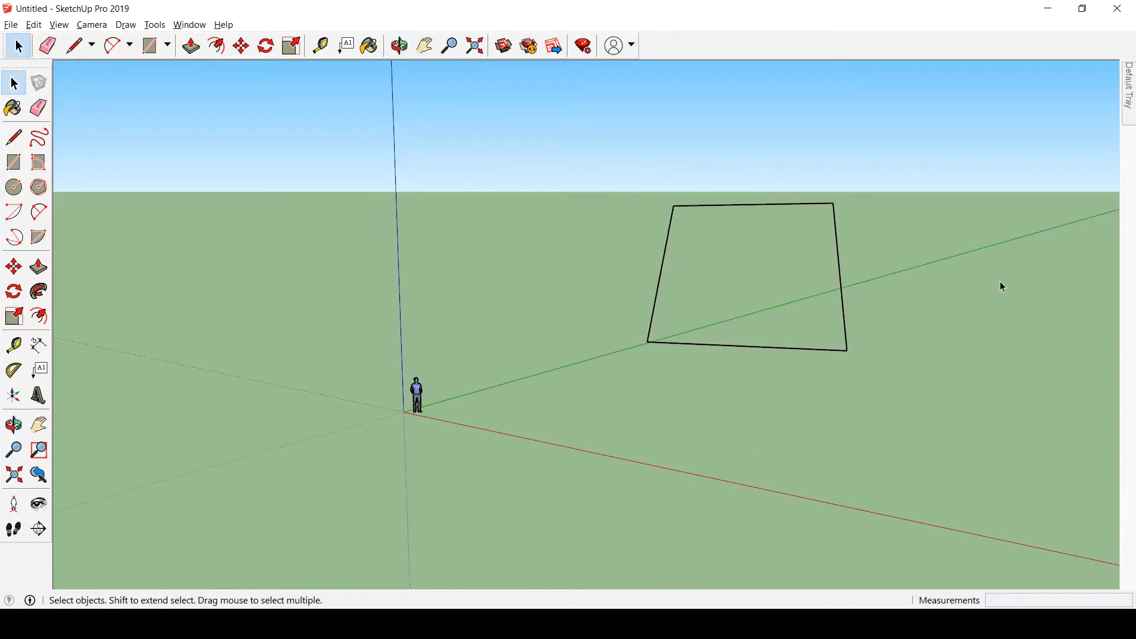
middle_drag(790, 362, 549, 294)
middle_drag(865, 276, 776, 307)
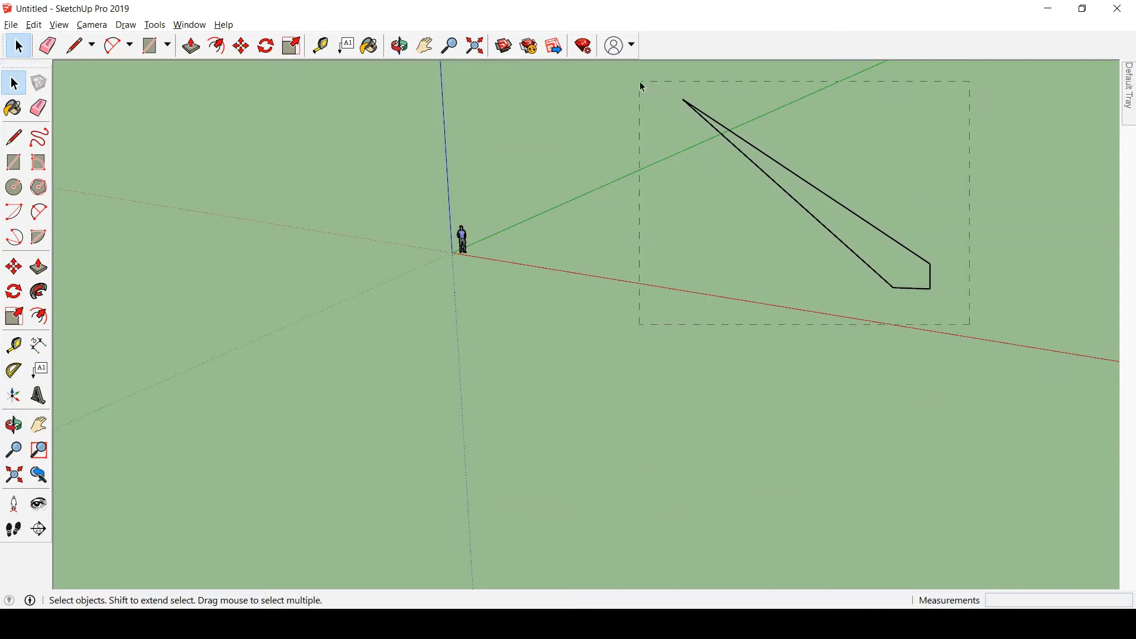
drag(643, 87, 643, 87)
key(Delete)
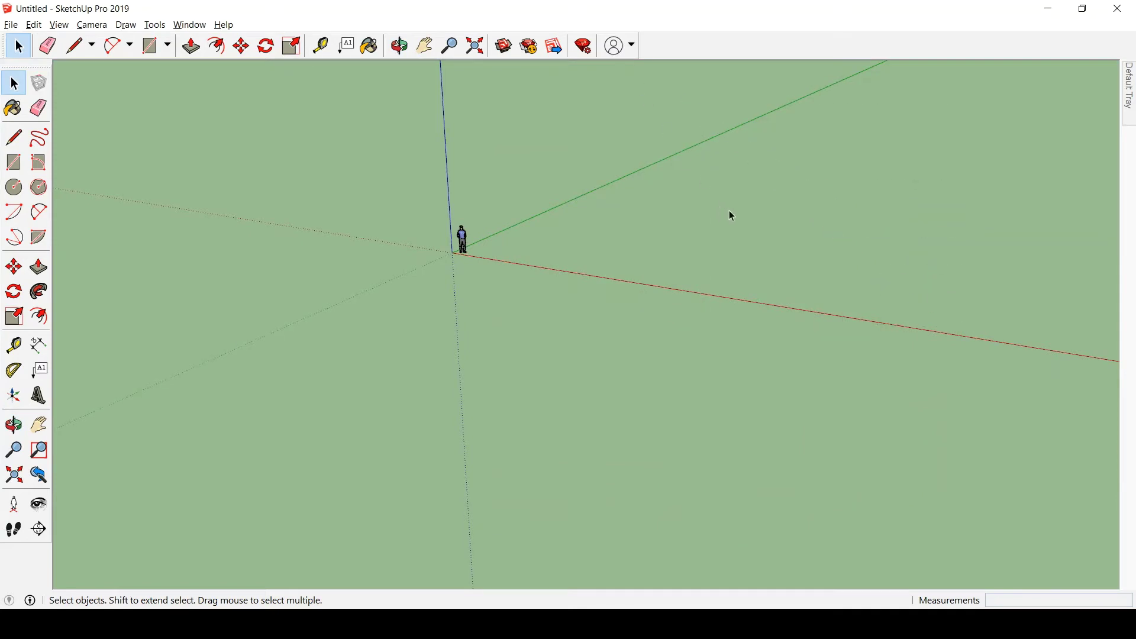
scroll(352, 331, down, 3)
scroll(759, 229, up, 4)
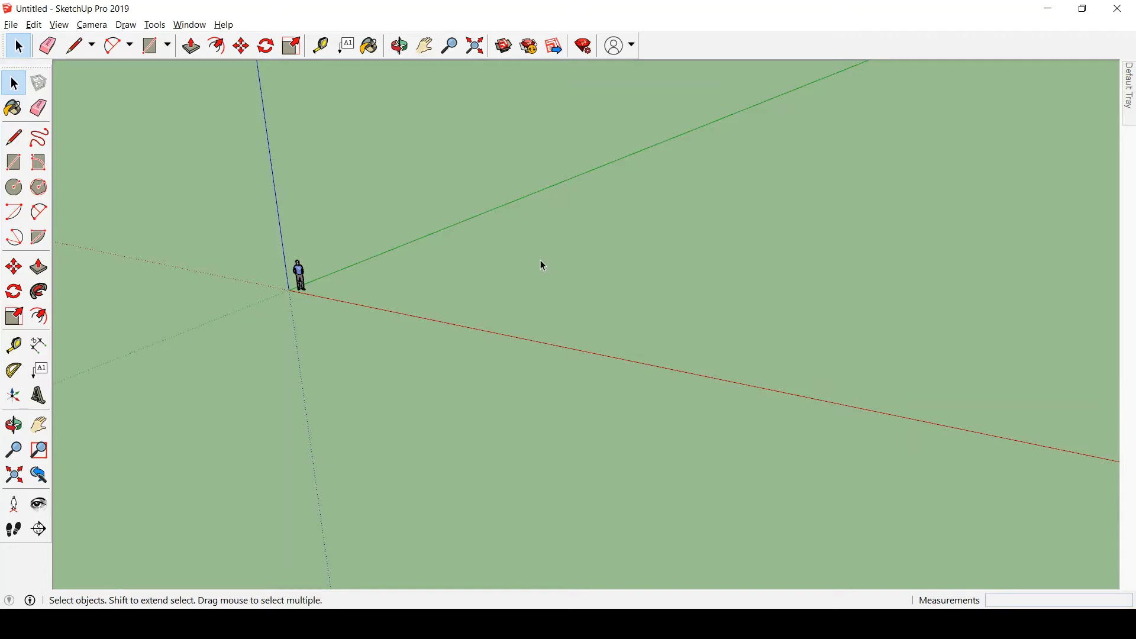
key(l)
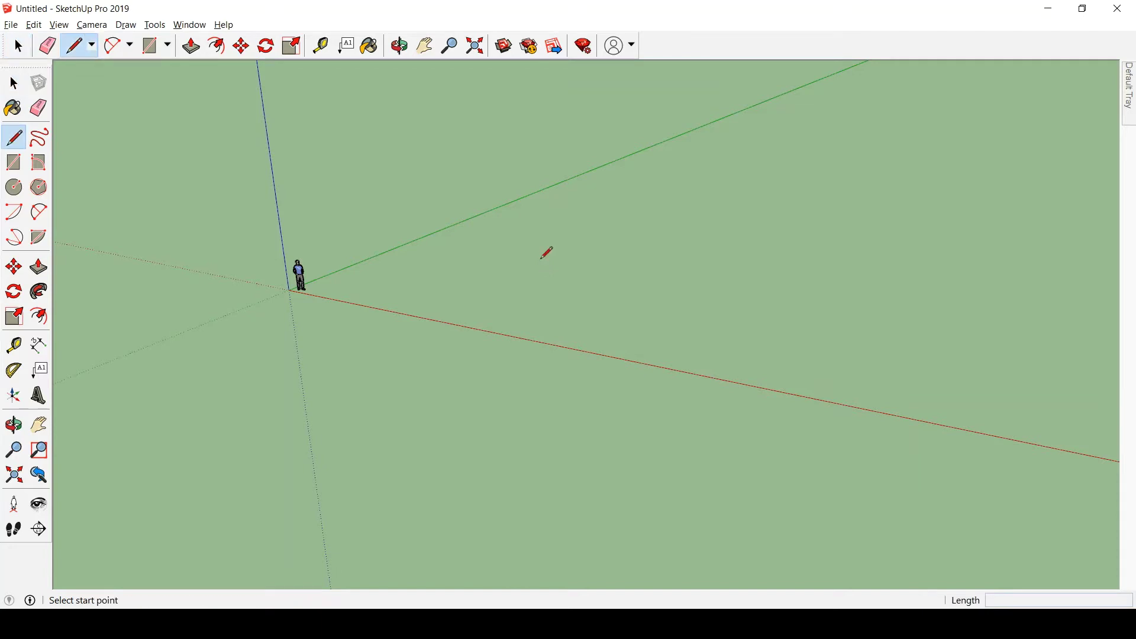
click(422, 276)
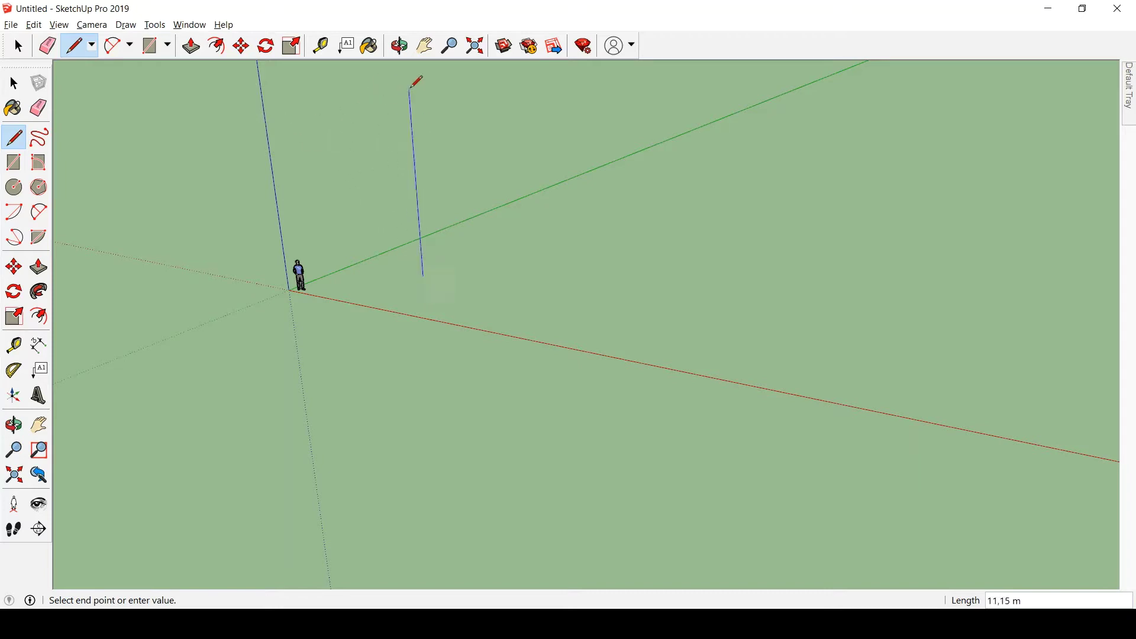
click(461, 89)
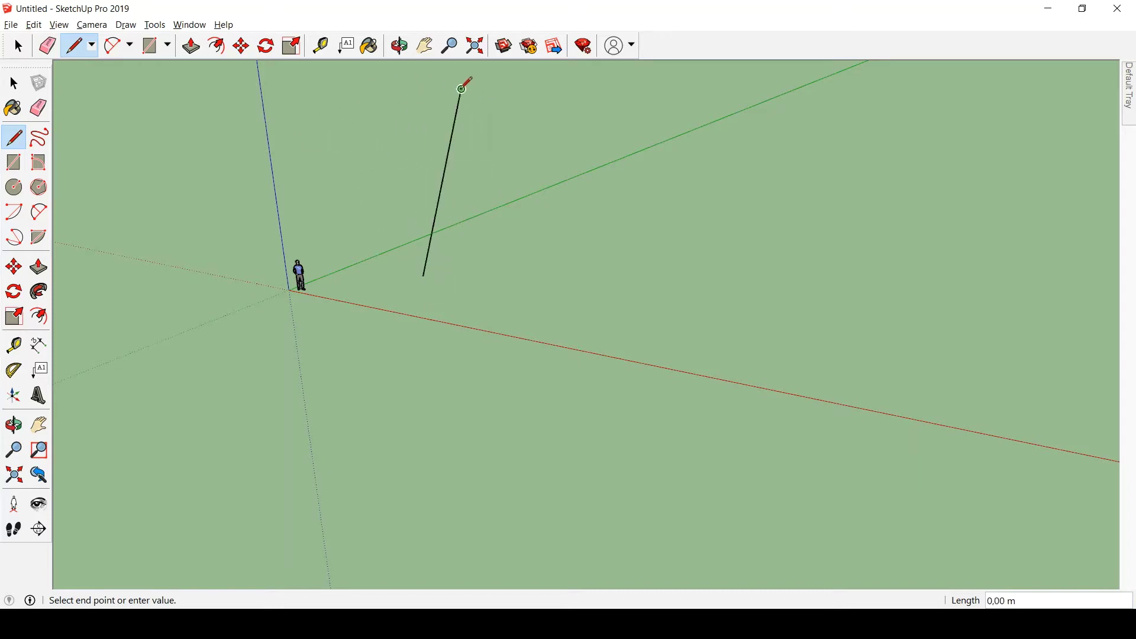
mouse_move(610, 370)
middle_down()
mouse_move(609, 292)
mouse_move(576, 304)
mouse_move(589, 349)
mouse_move(558, 224)
middle_up()
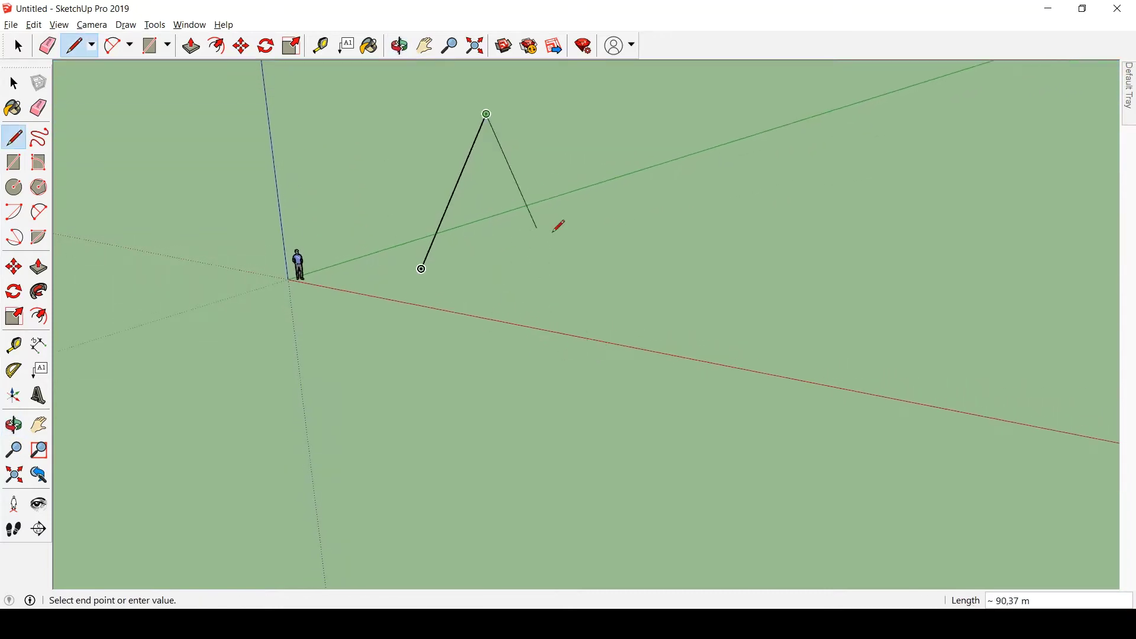
key(ctrl+z)
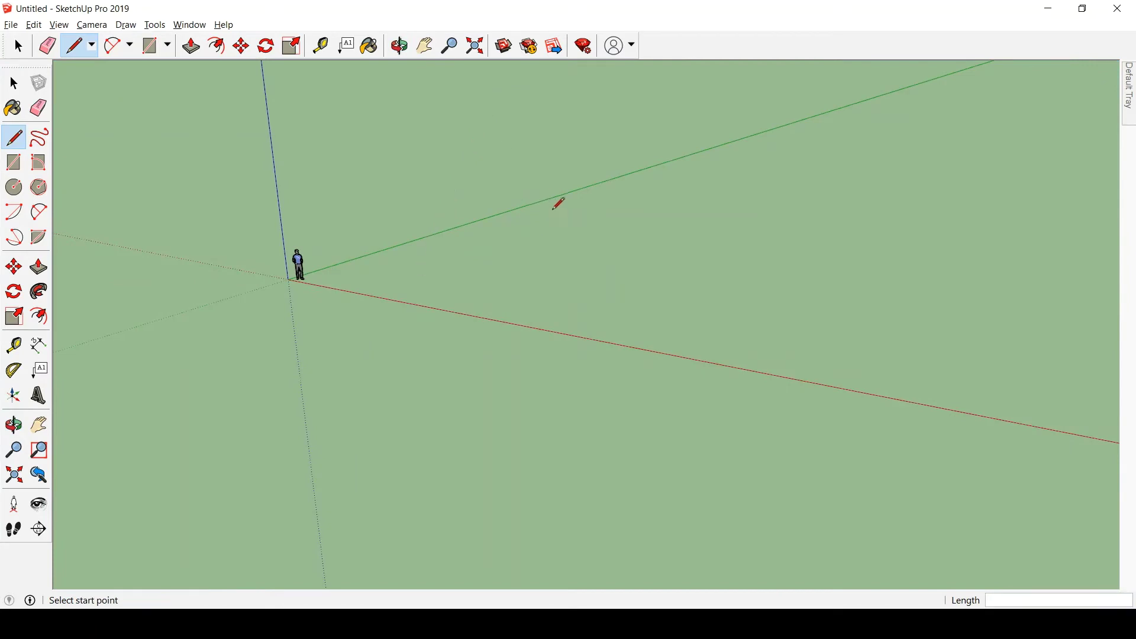
Draw a single line parallel to the red axis, starting just beside the scale figure.
click(415, 275)
middle_drag(520, 257, 536, 330)
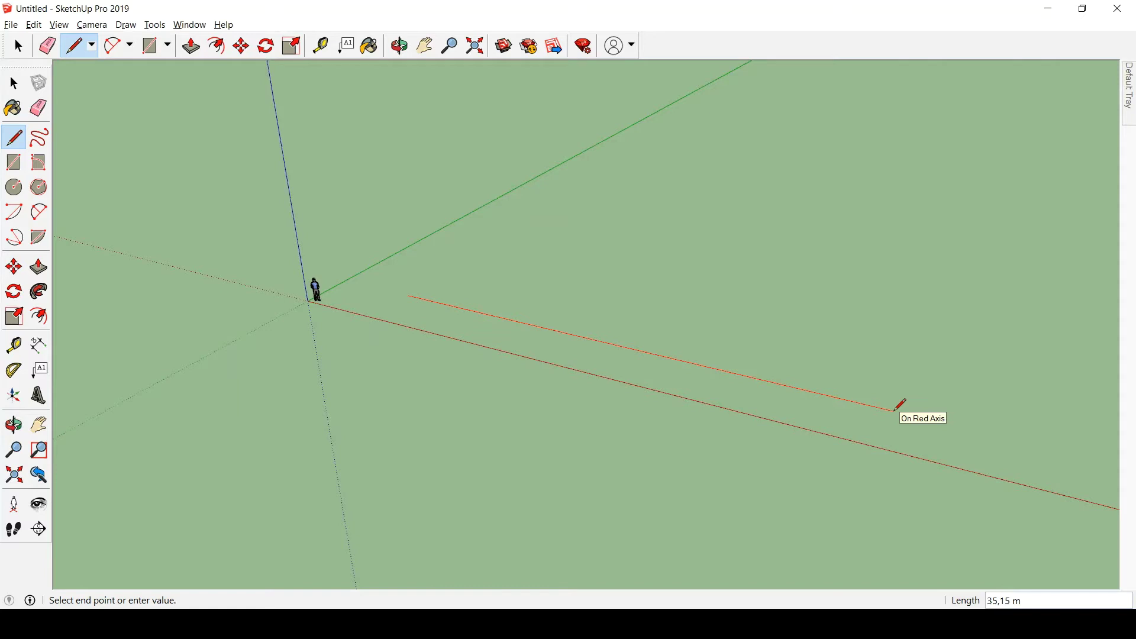
click(613, 344)
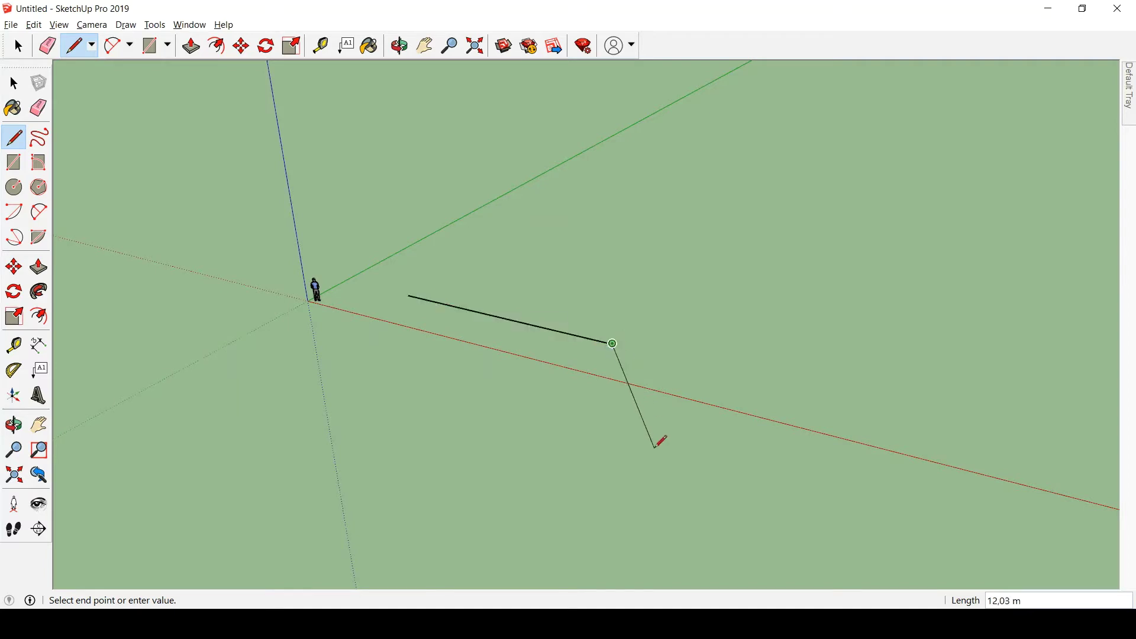
key(space)
Draw two connected lines from the red-direction line's start point, one along the green direction and one straight up along the blue direction.
mouse_move(612, 351)
middle_down()
mouse_move(546, 219)
mouse_move(558, 170)
mouse_move(578, 158)
mouse_move(216, 213)
mouse_move(177, 241)
mouse_move(279, 377)
mouse_move(576, 382)
mouse_move(525, 353)
middle_up()
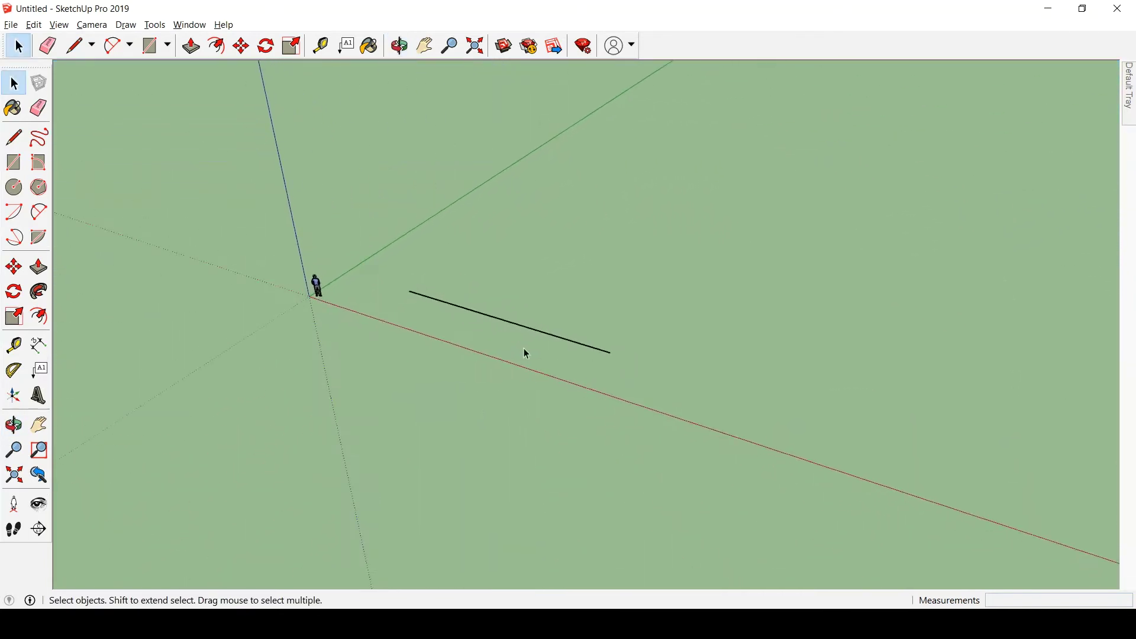
key(l)
click(409, 290)
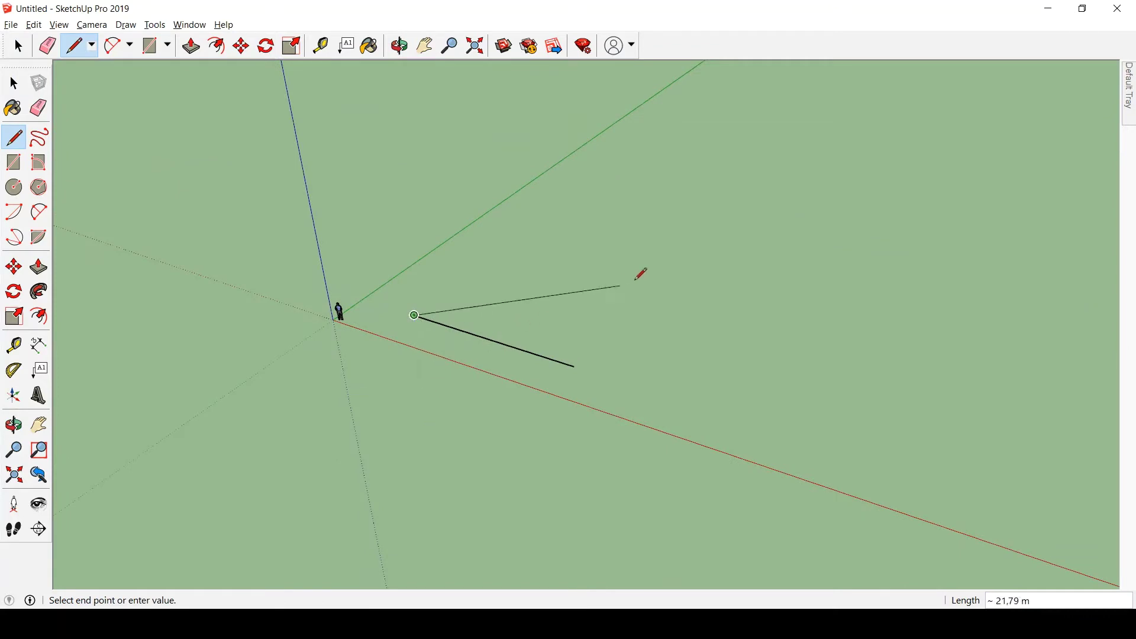
click(536, 221)
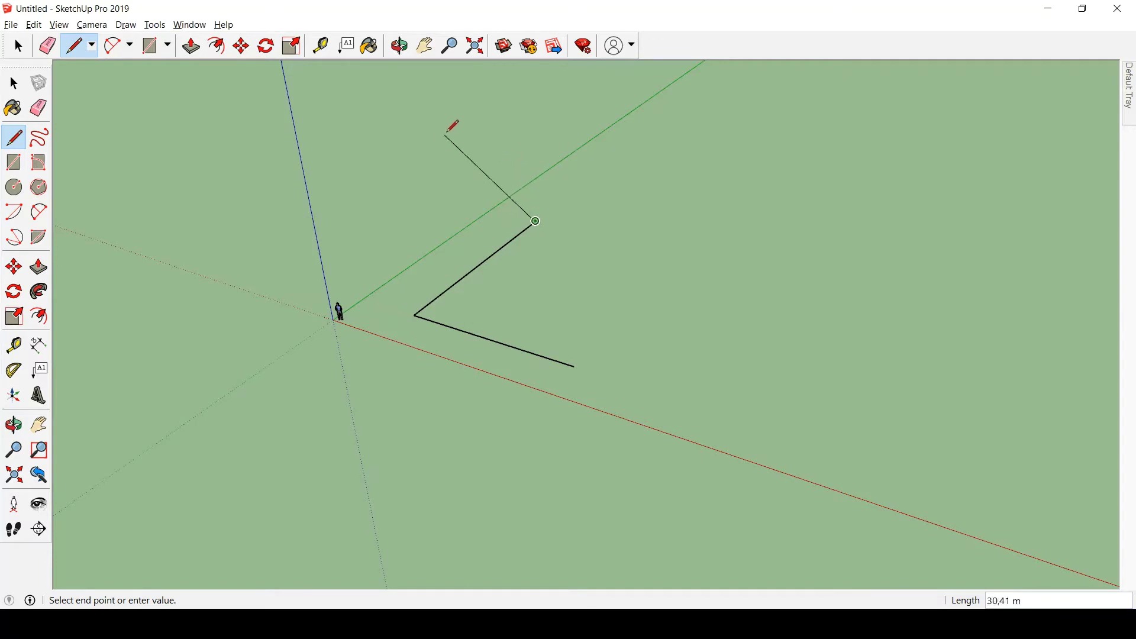
click(532, 98)
key(space)
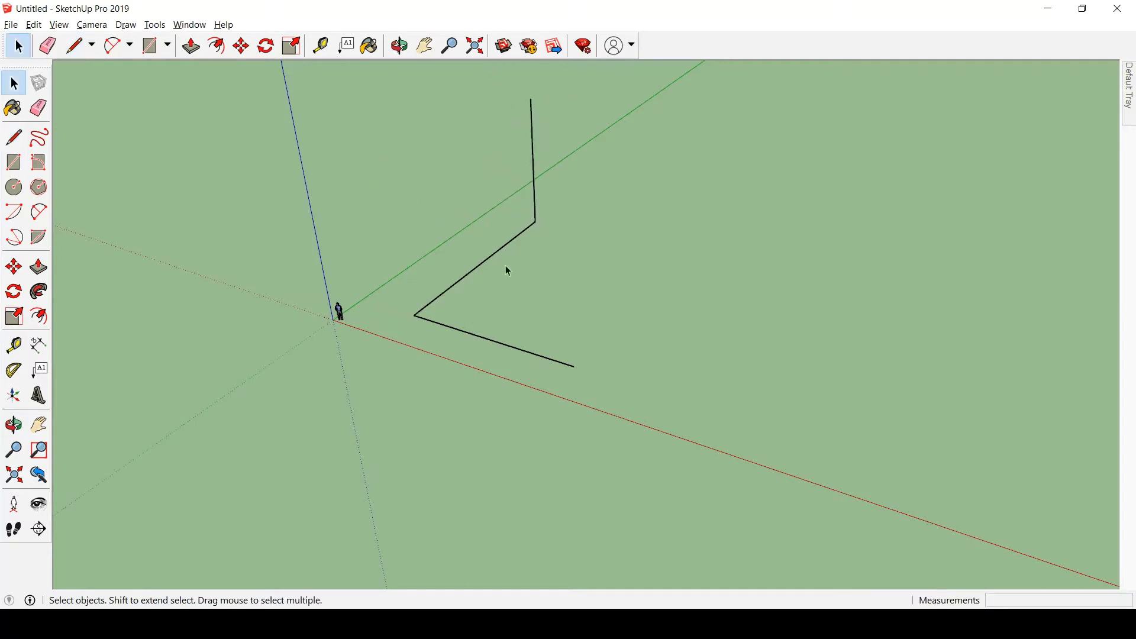
Delete all three connected lines, leaving only the scale figure.
middle_drag(508, 271, 648, 203)
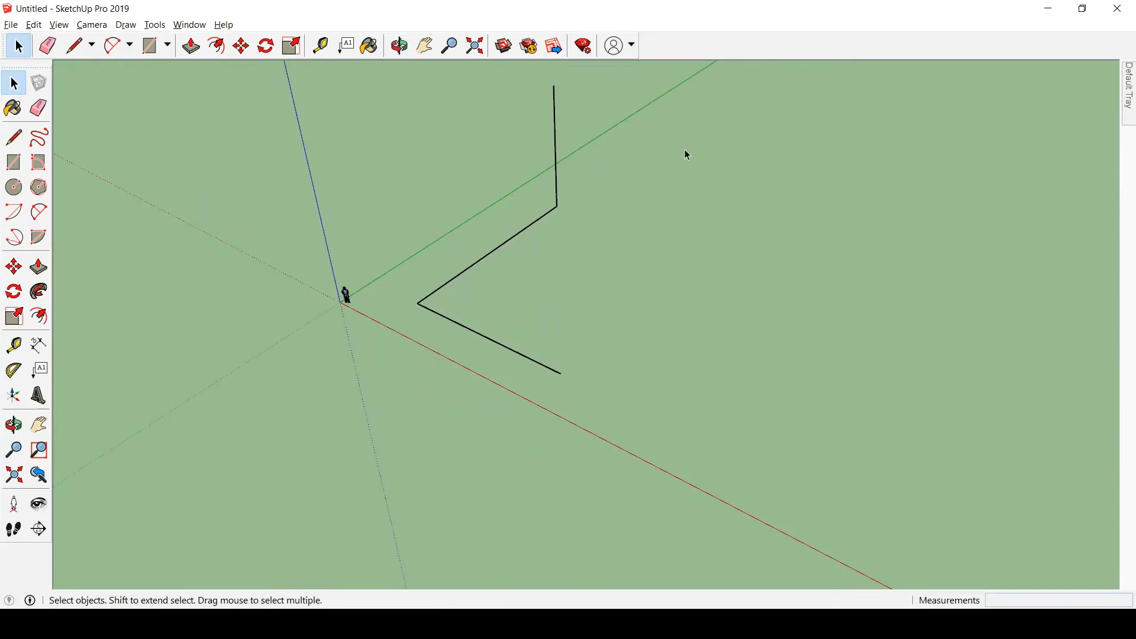
drag(499, 371, 450, 391)
key(Delete)
Draw a closed four-sided ground outline with connected lines along the green and red directions, the closing side about 13 m long, to form a face.
key(l)
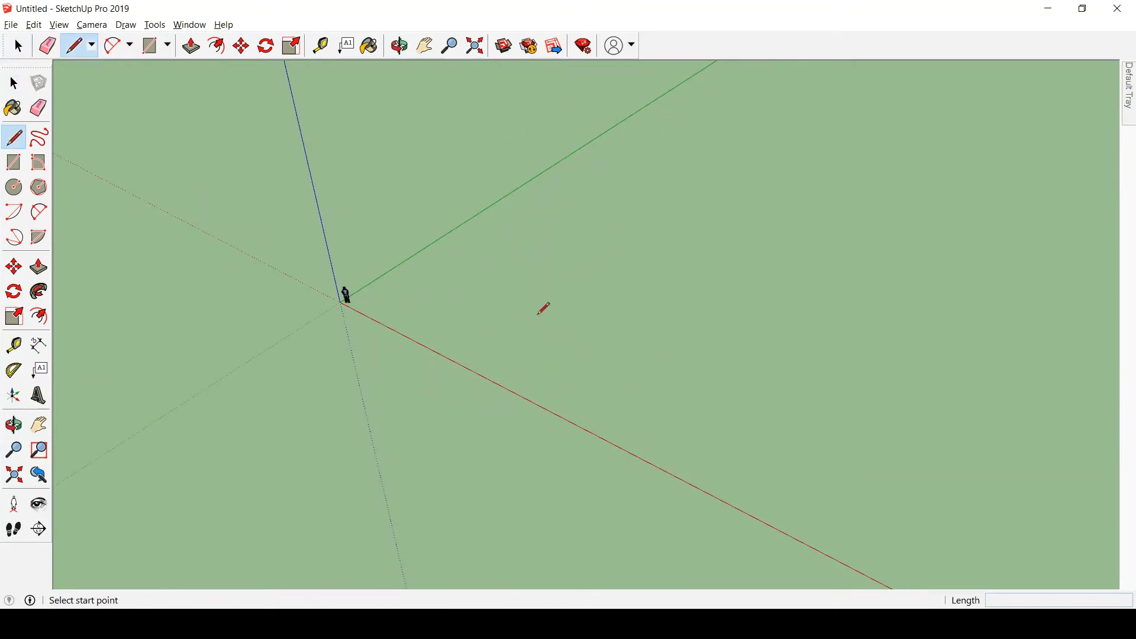
click(430, 311)
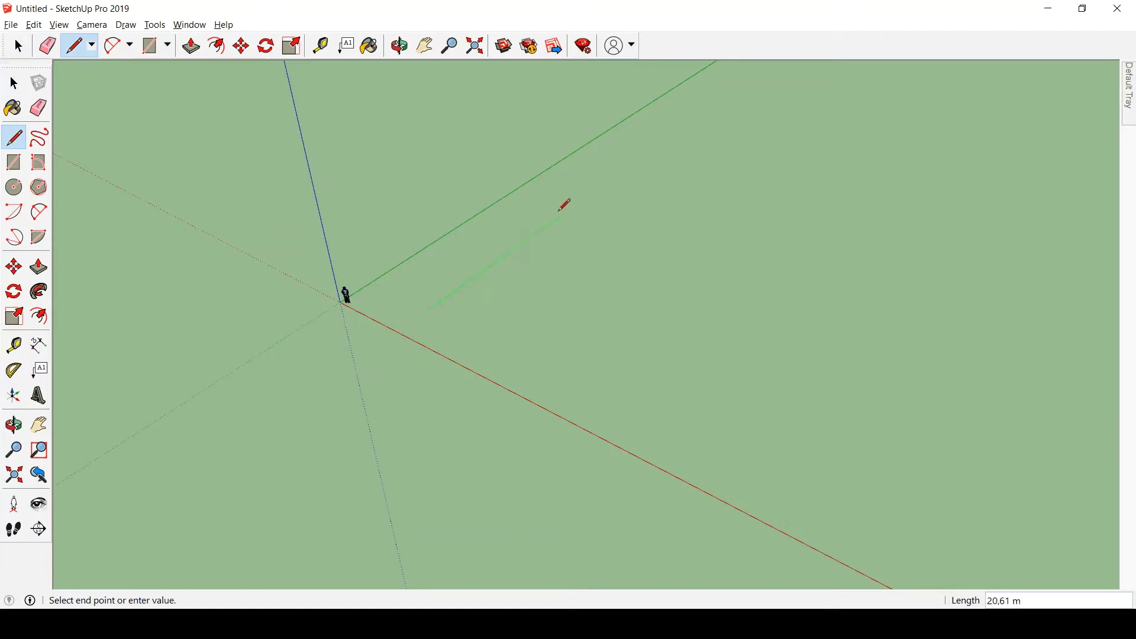
click(558, 219)
click(658, 256)
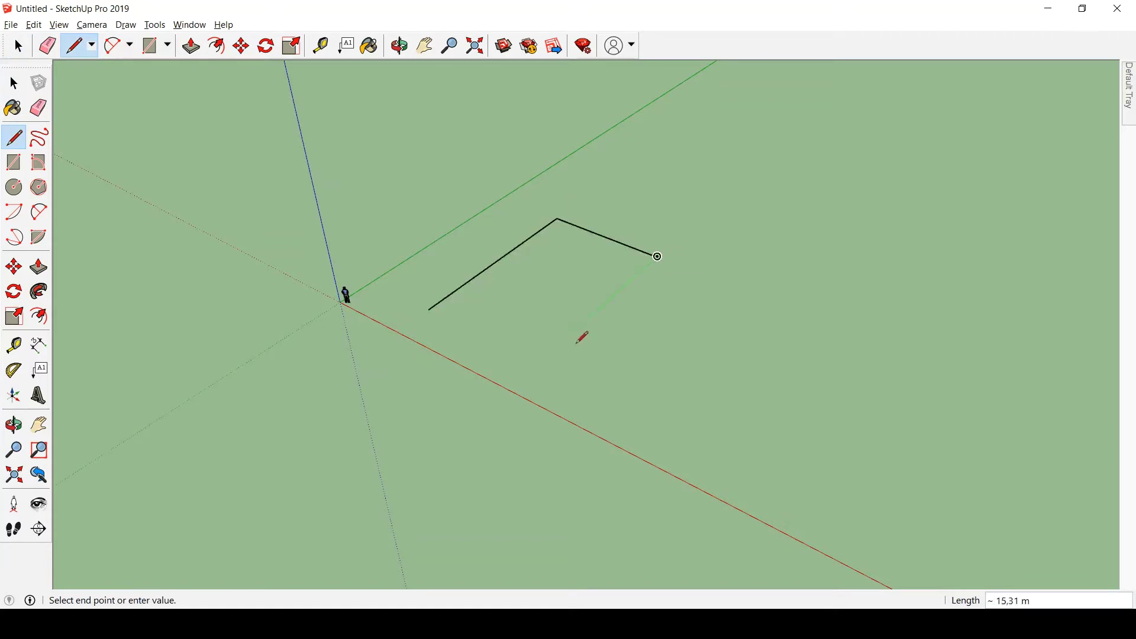
click(537, 361)
click(430, 309)
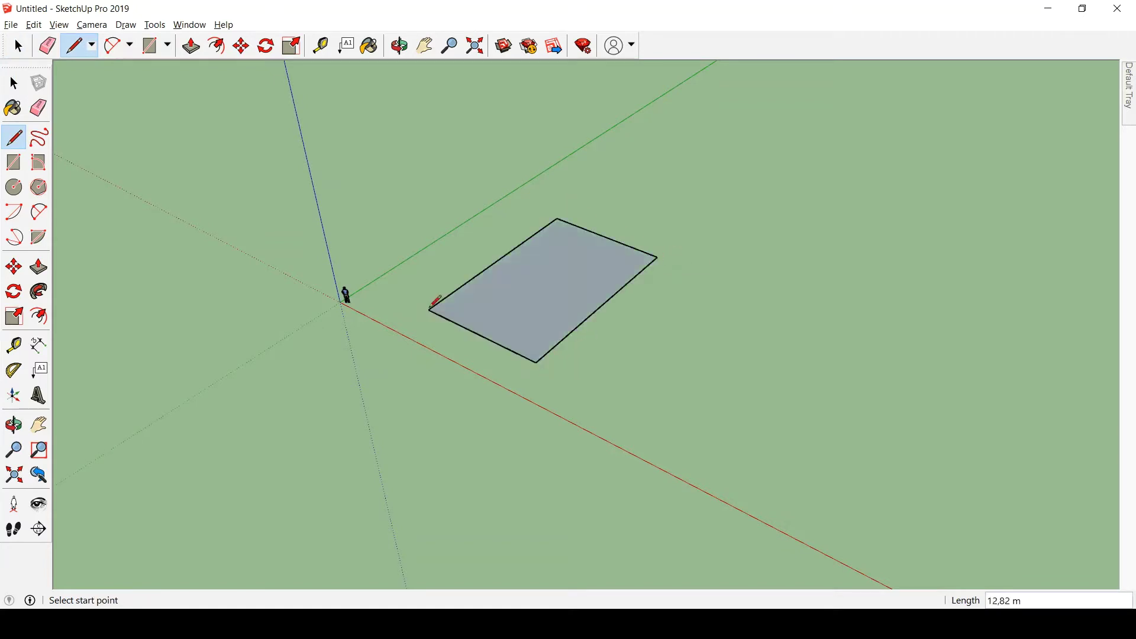
key(space)
Rotate the whole four-sided face with its edges about its centre on the ground plane.
middle_drag(558, 381, 561, 407)
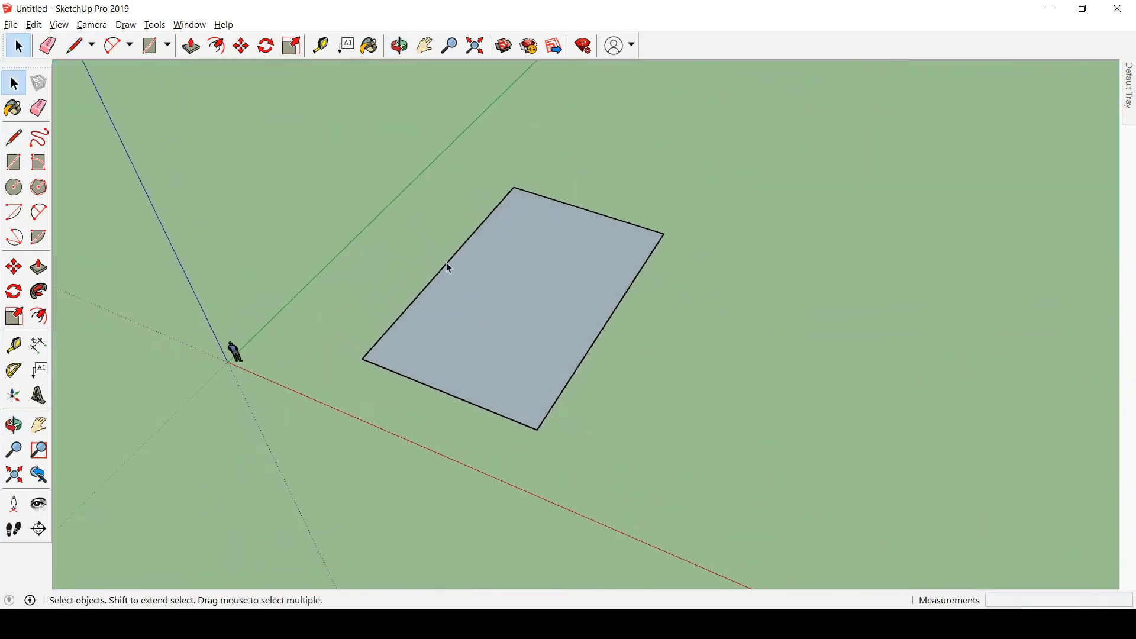
scroll(448, 261, down, 3)
middle_drag(514, 279, 501, 262)
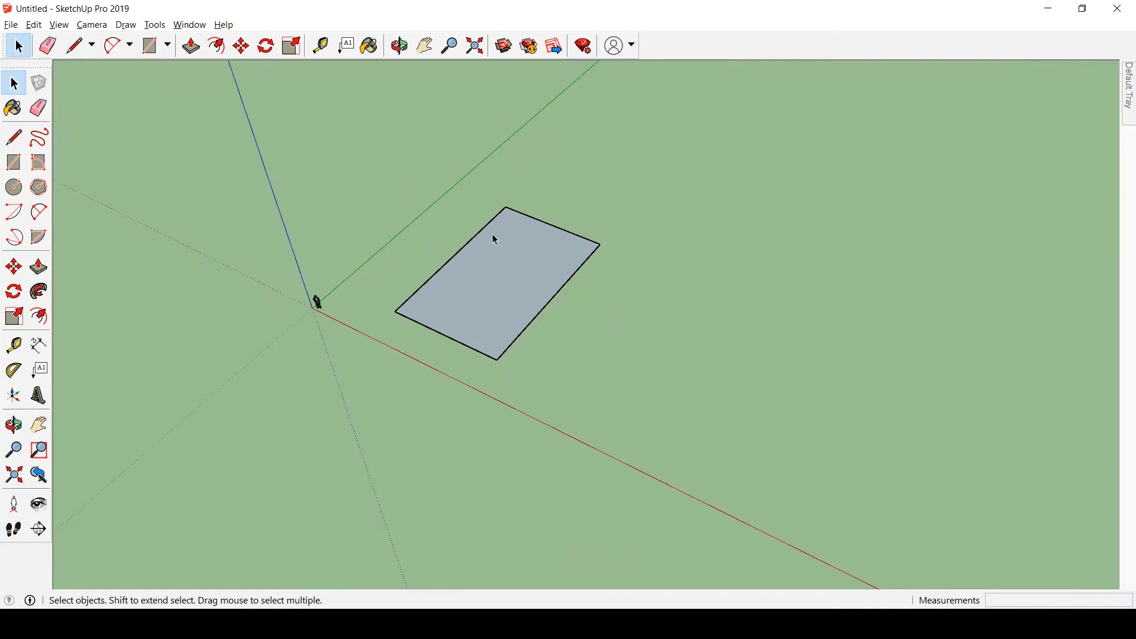
middle_drag(545, 303, 505, 299)
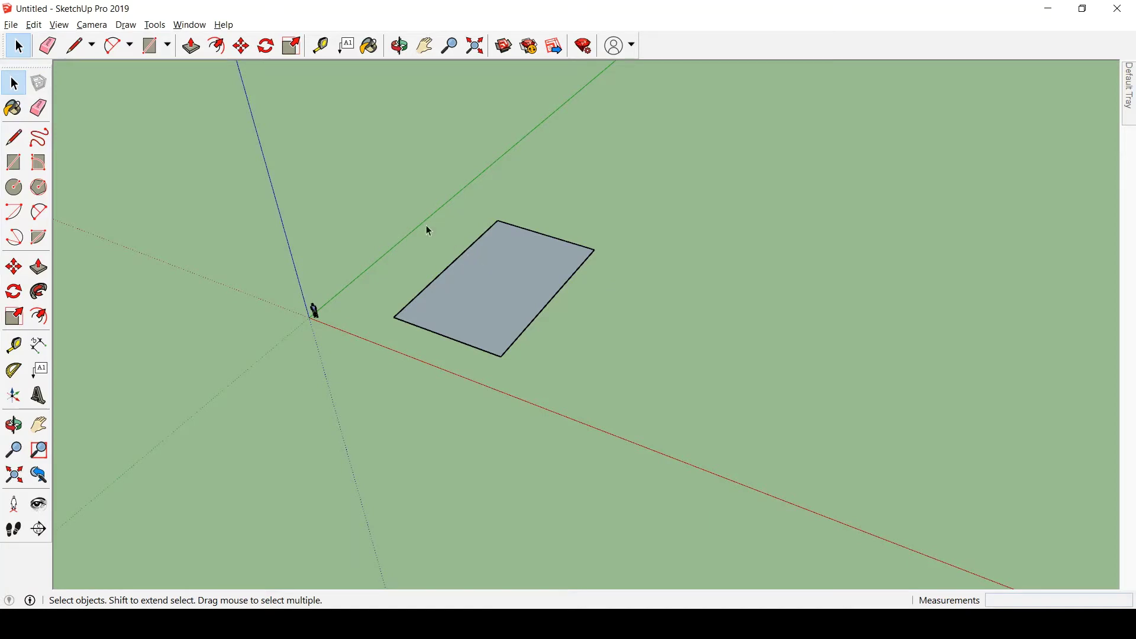
drag(368, 160, 668, 414)
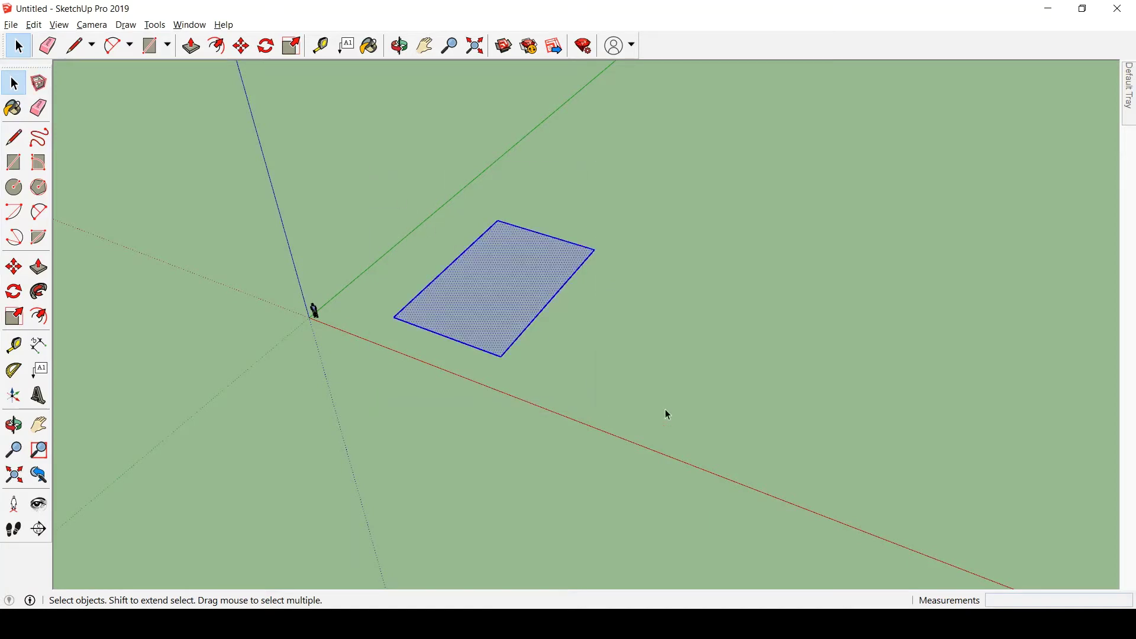
key(q)
click(496, 282)
click(576, 255)
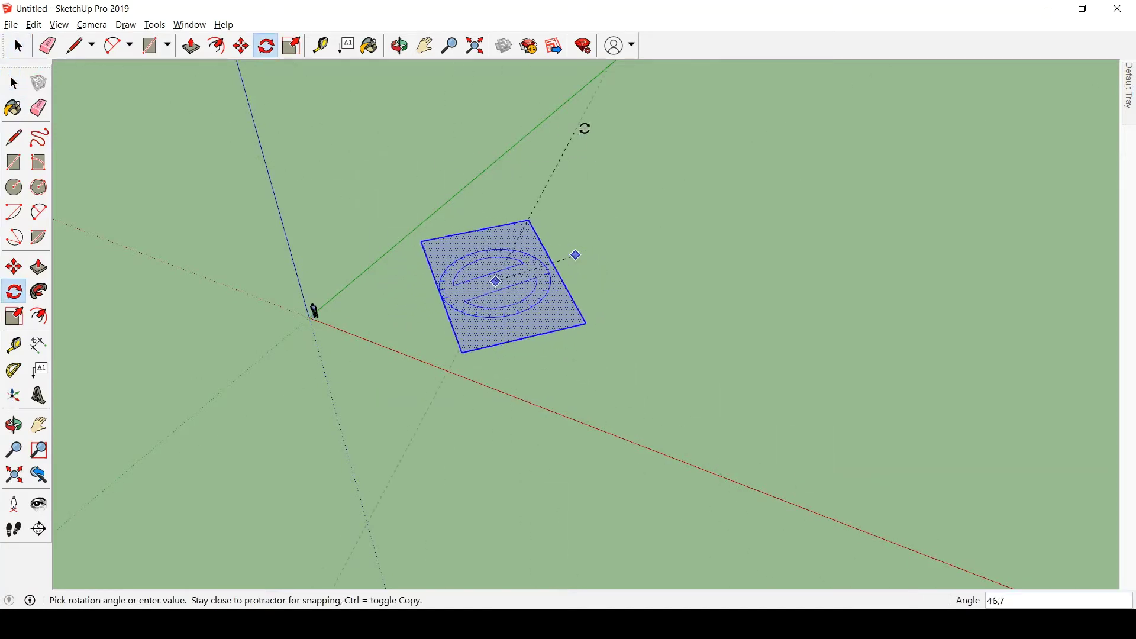
click(568, 142)
key(space)
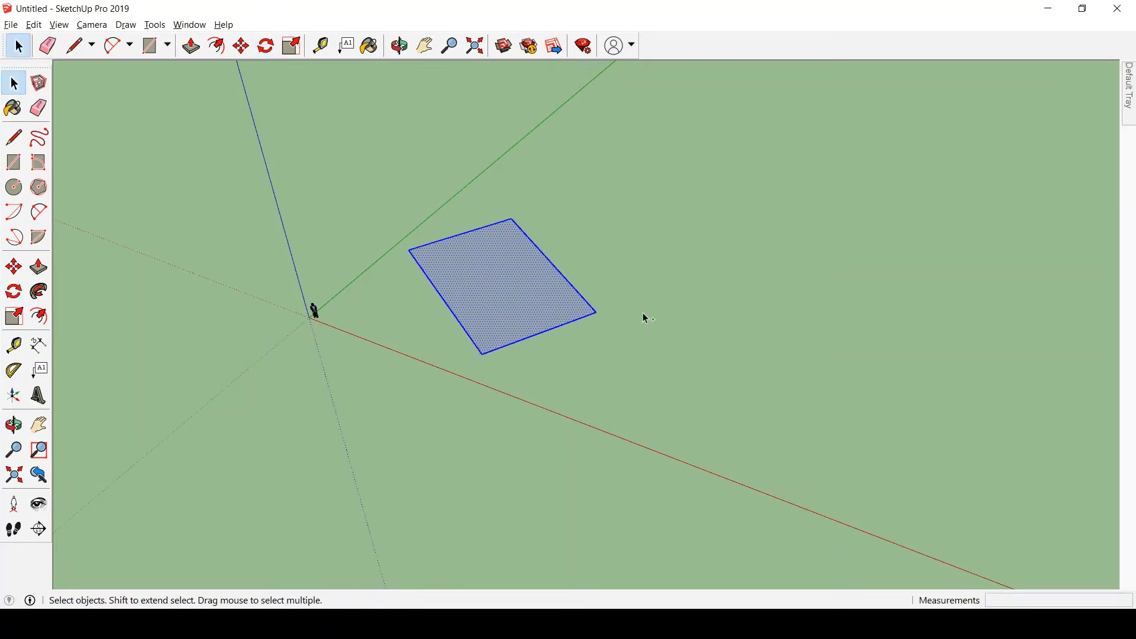
Undo the rotation of the four-sided face and delete the face with all its edges.
key(ctrl+z)
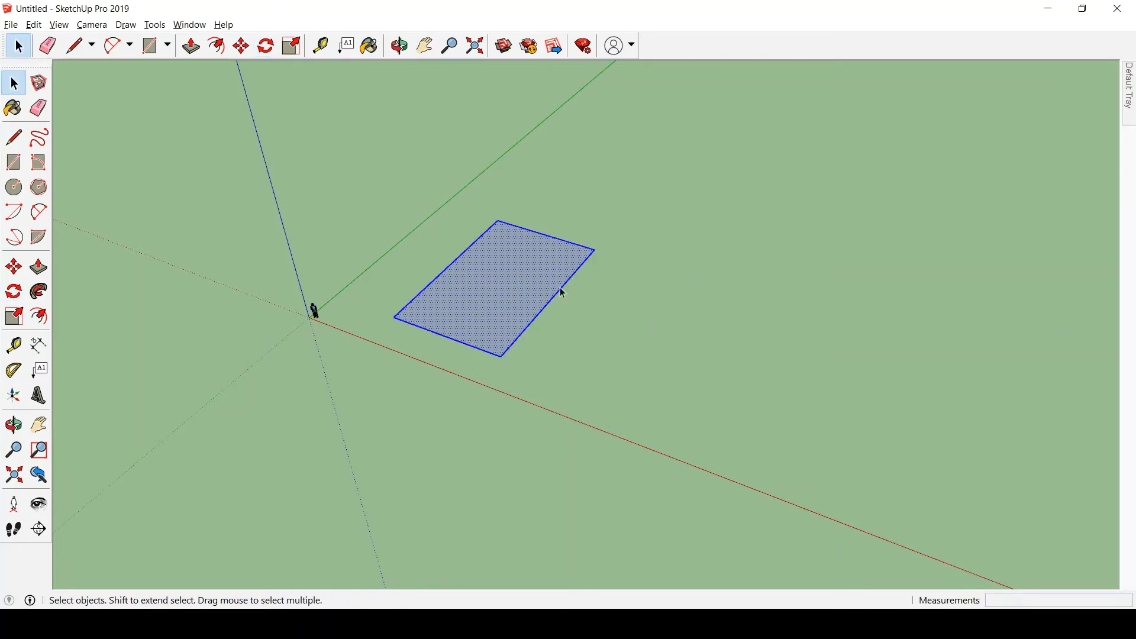
key(Delete)
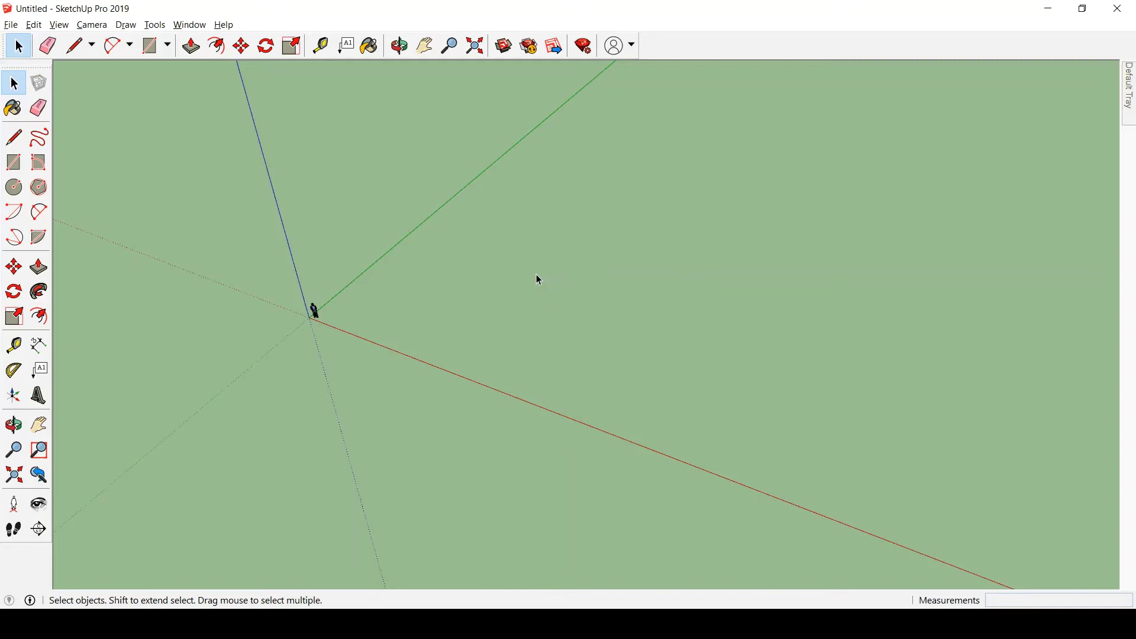
key(l)
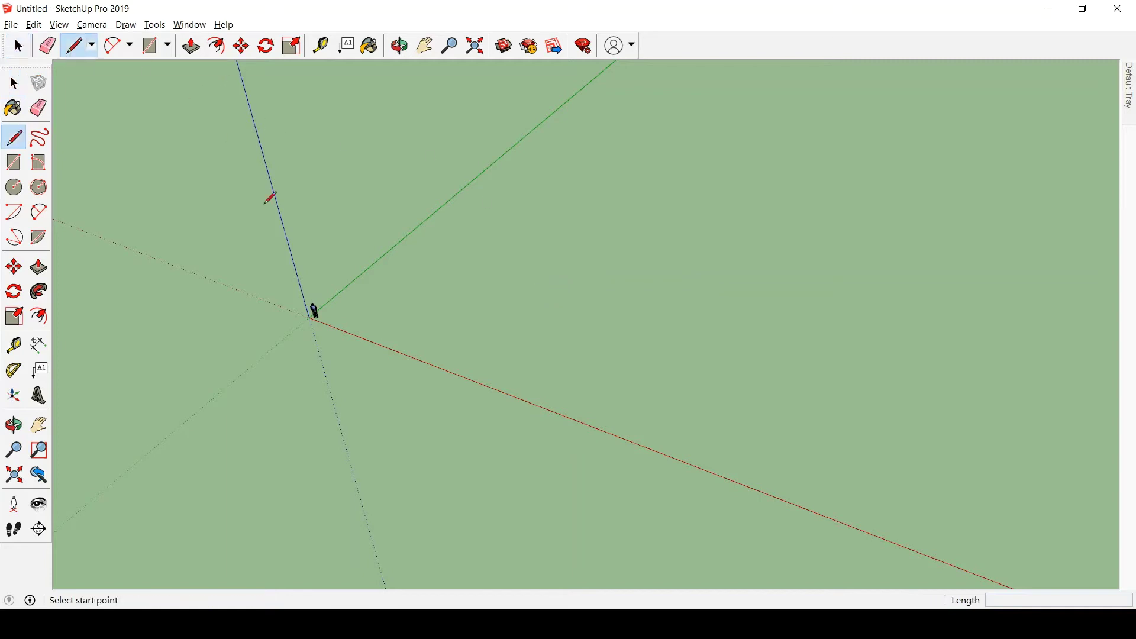
click(389, 314)
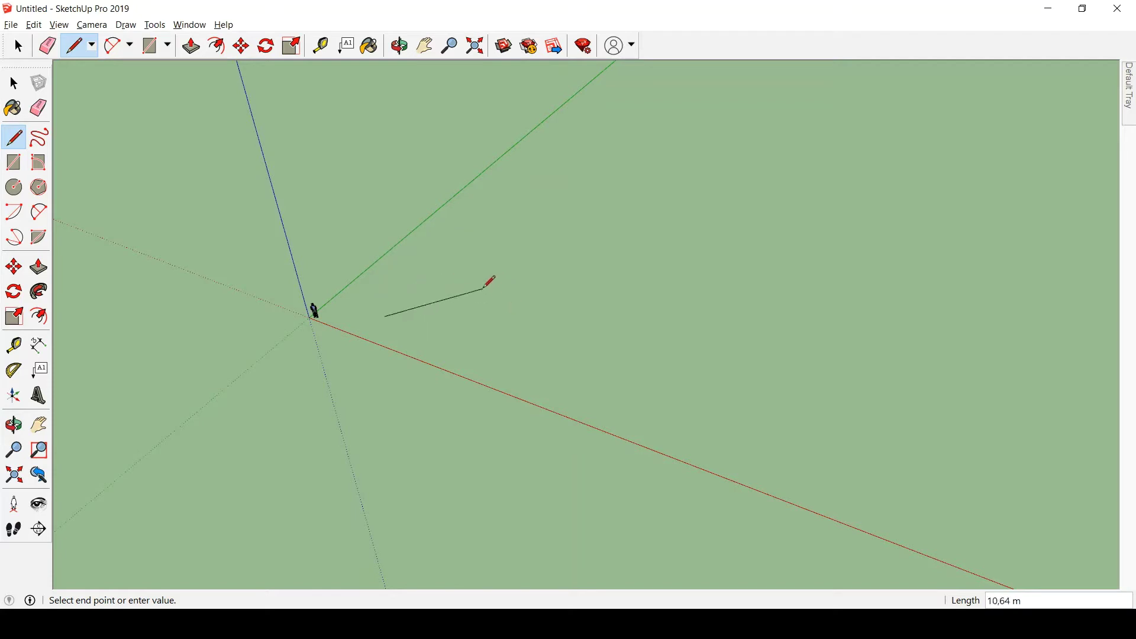
key(space)
click(15, 138)
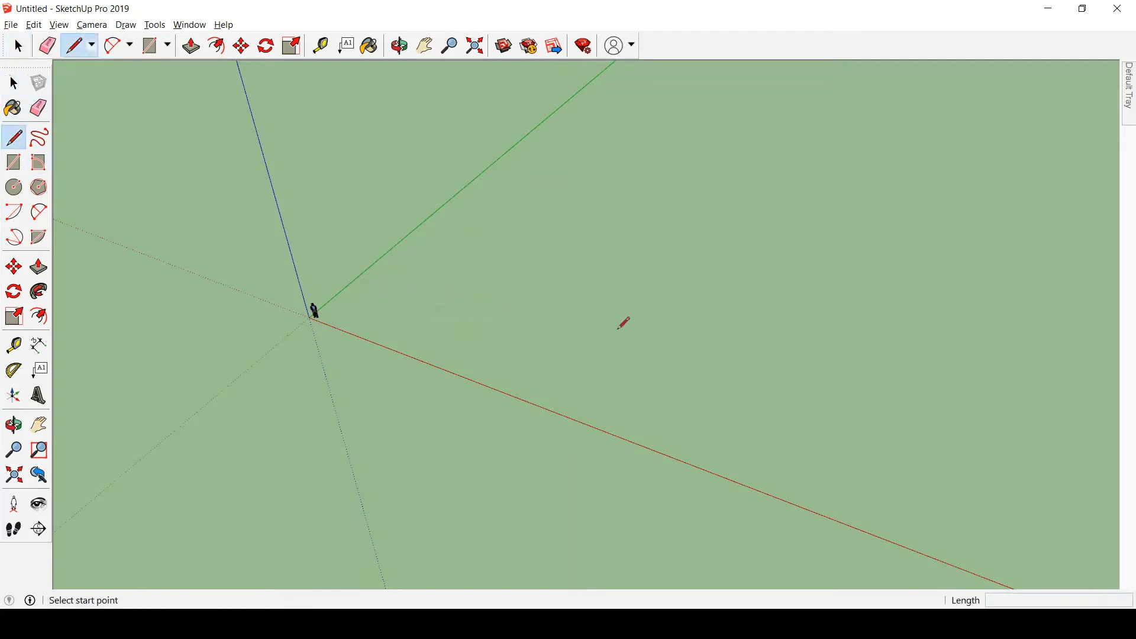
scroll(519, 305, up, 1)
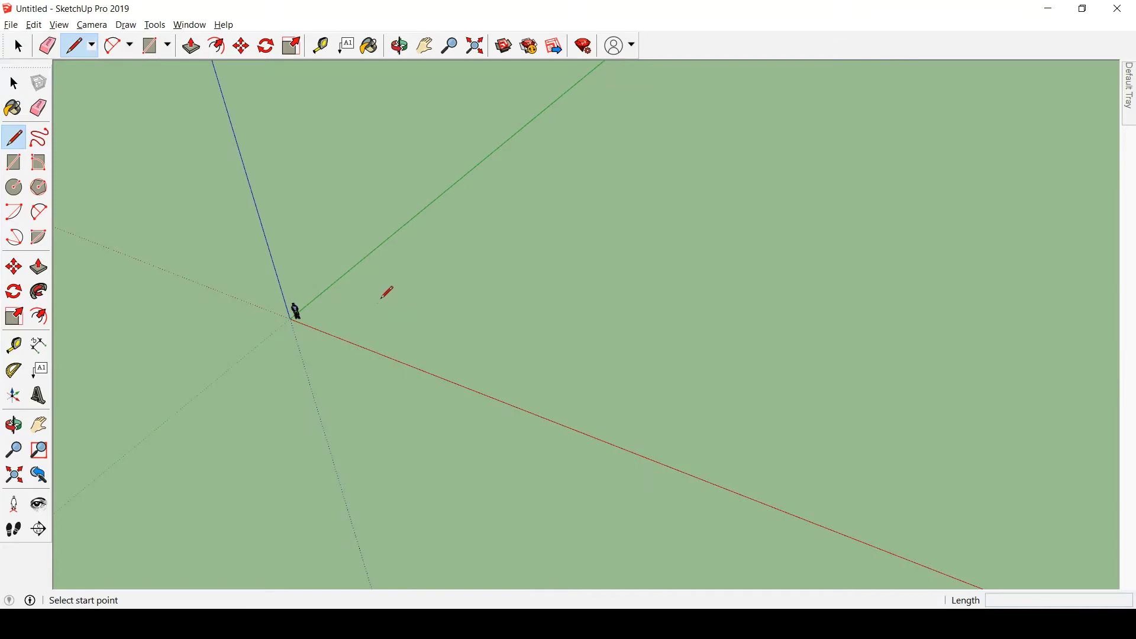
click(381, 300)
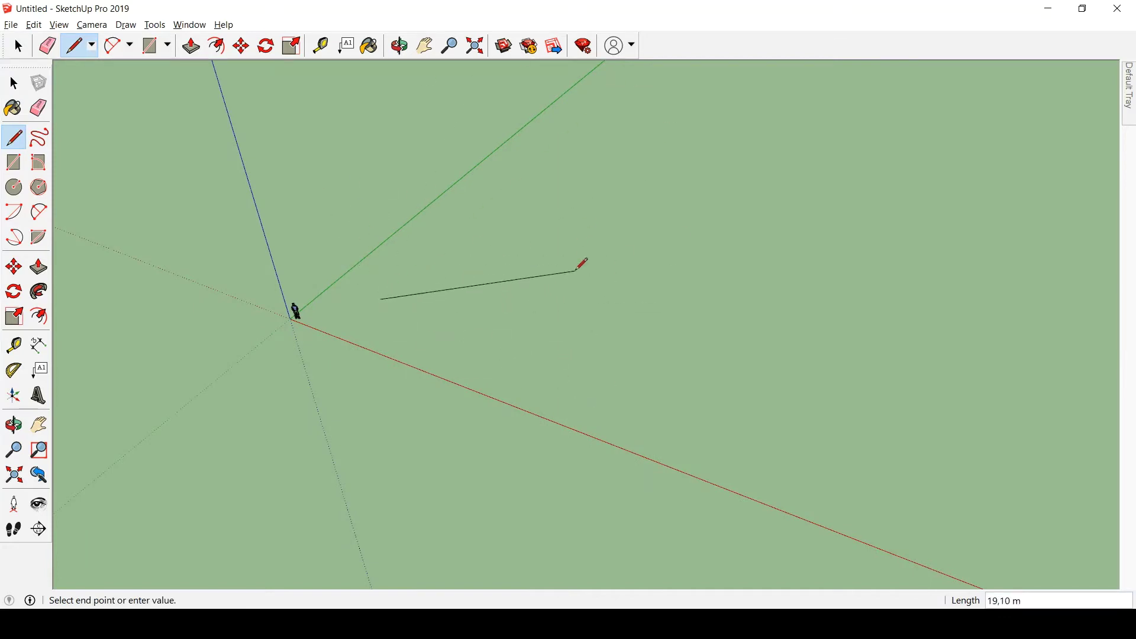
key(Right)
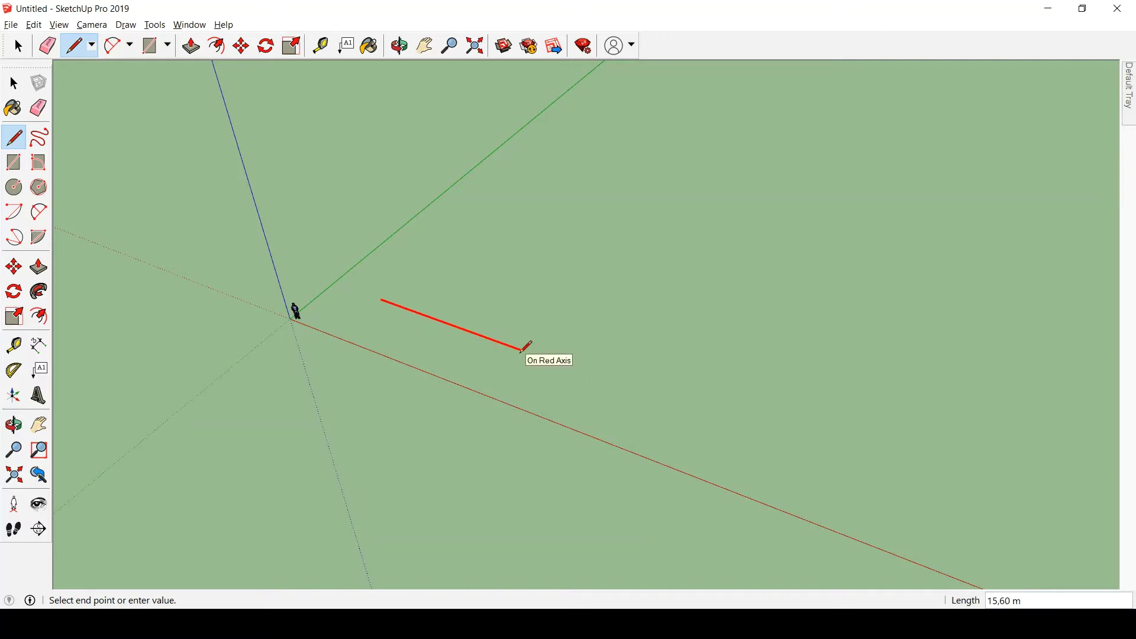
key(space)
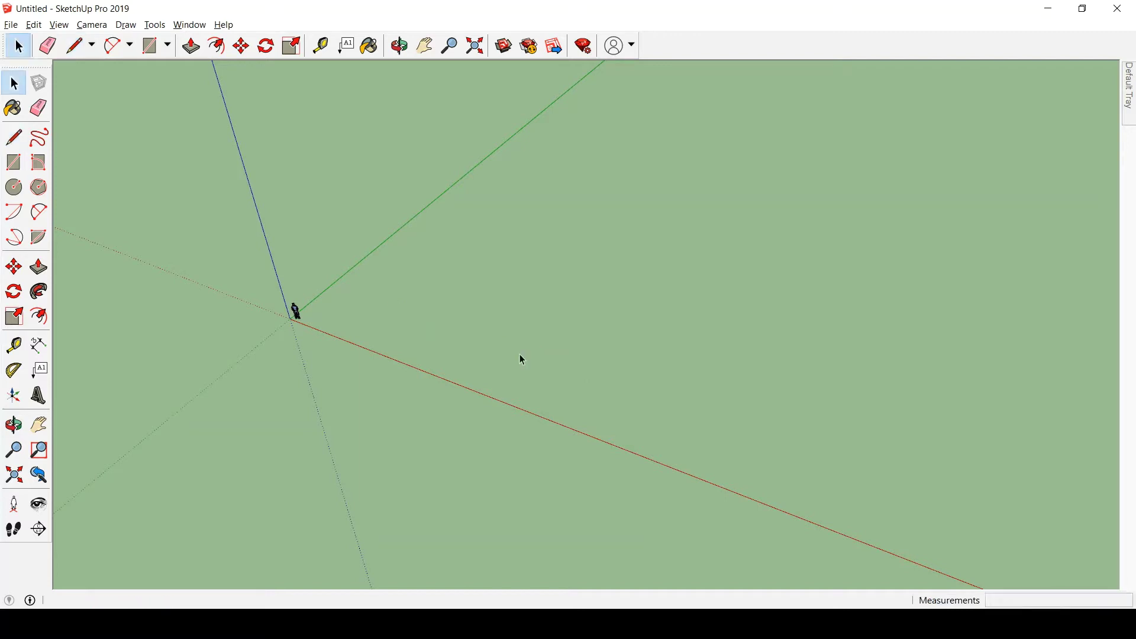
Draw a 10 m line locked to the red axis direction beside the scale figure and select it.
key(l)
click(385, 290)
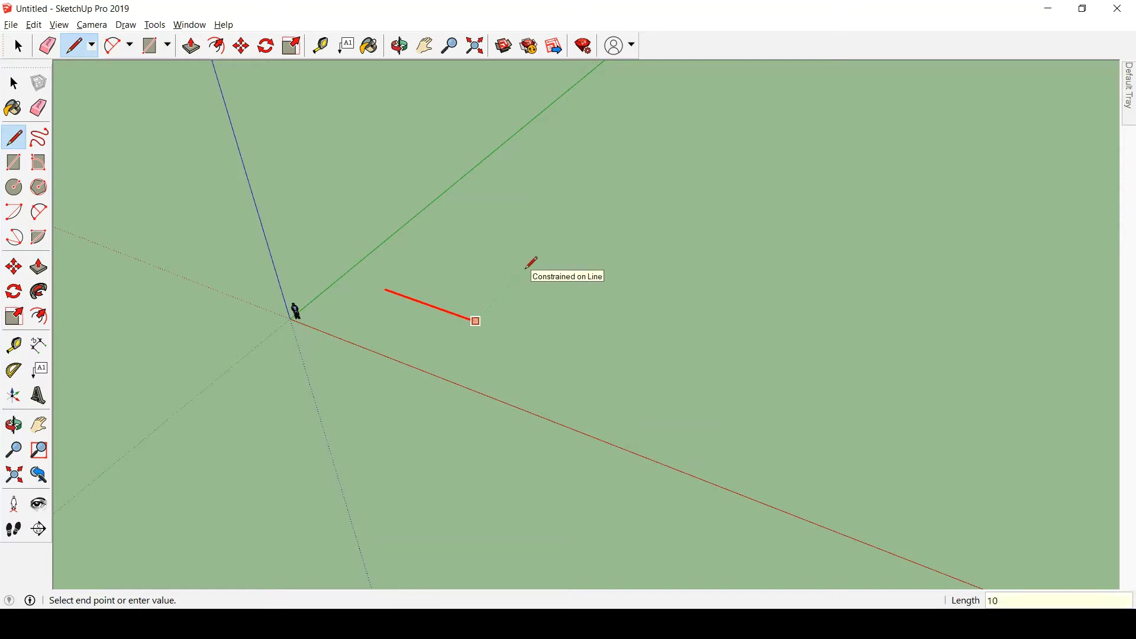
key(Return)
key(space)
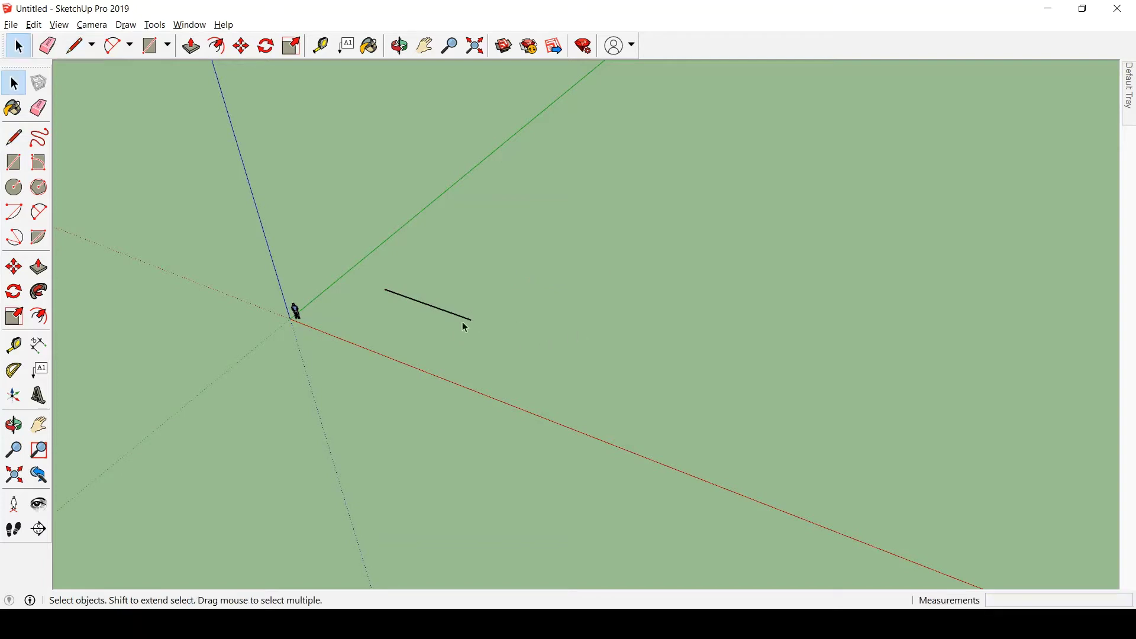
scroll(464, 325, up, 3)
drag(400, 360, 401, 359)
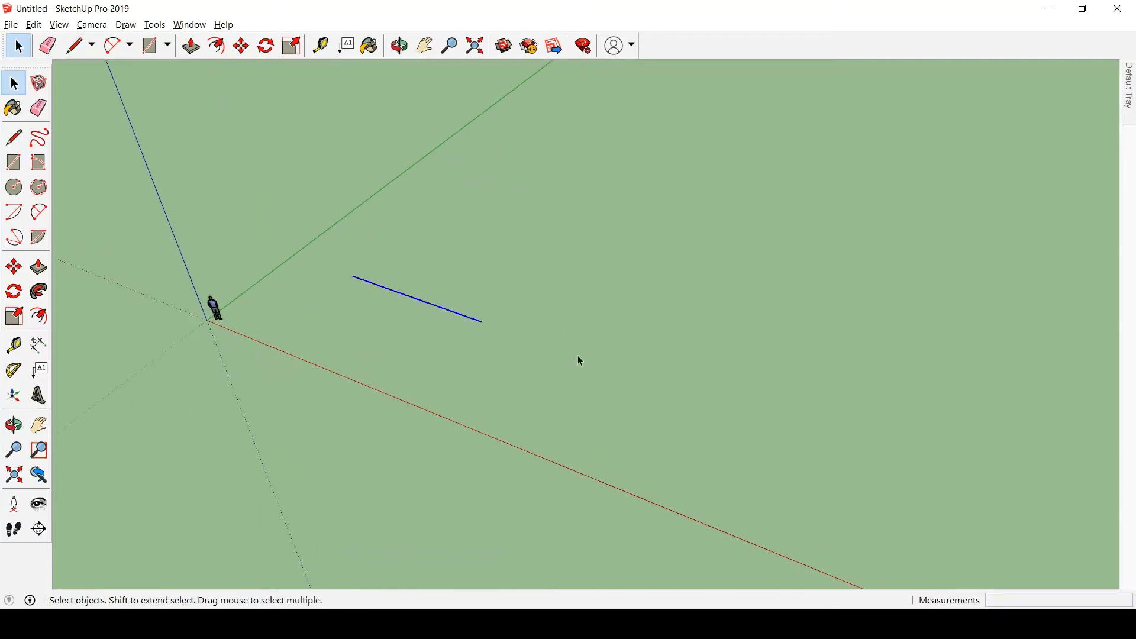
Check the length of the red-direction line with the Line tool from endpoint to endpoint, without drawing anything.
click(581, 362)
key(l)
click(353, 276)
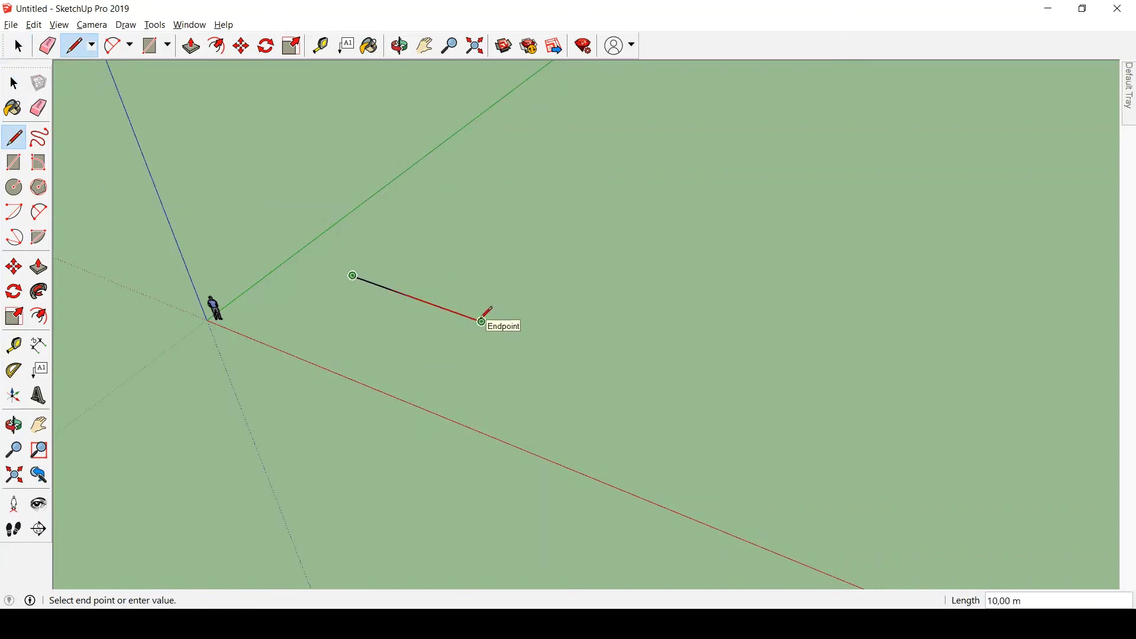
key(space)
Draw a 10 m line along the green axis direction from the end of the red-direction line farther from the scale figure.
scroll(402, 321, down, 1)
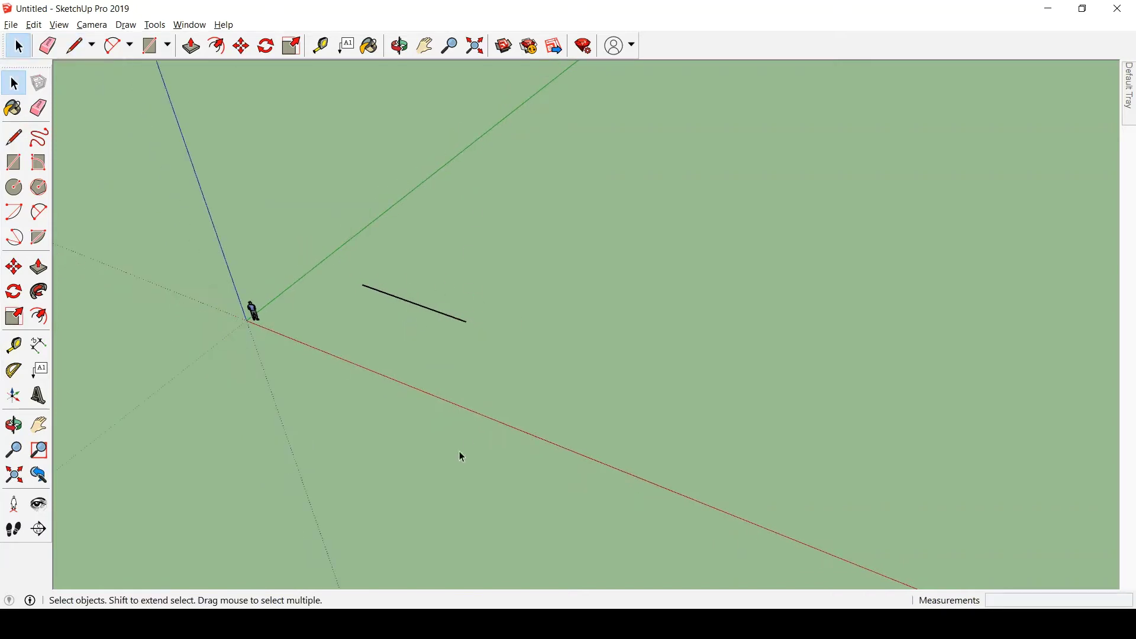
scroll(462, 458, down, 1)
scroll(515, 317, up, 1)
scroll(428, 446, down, 1)
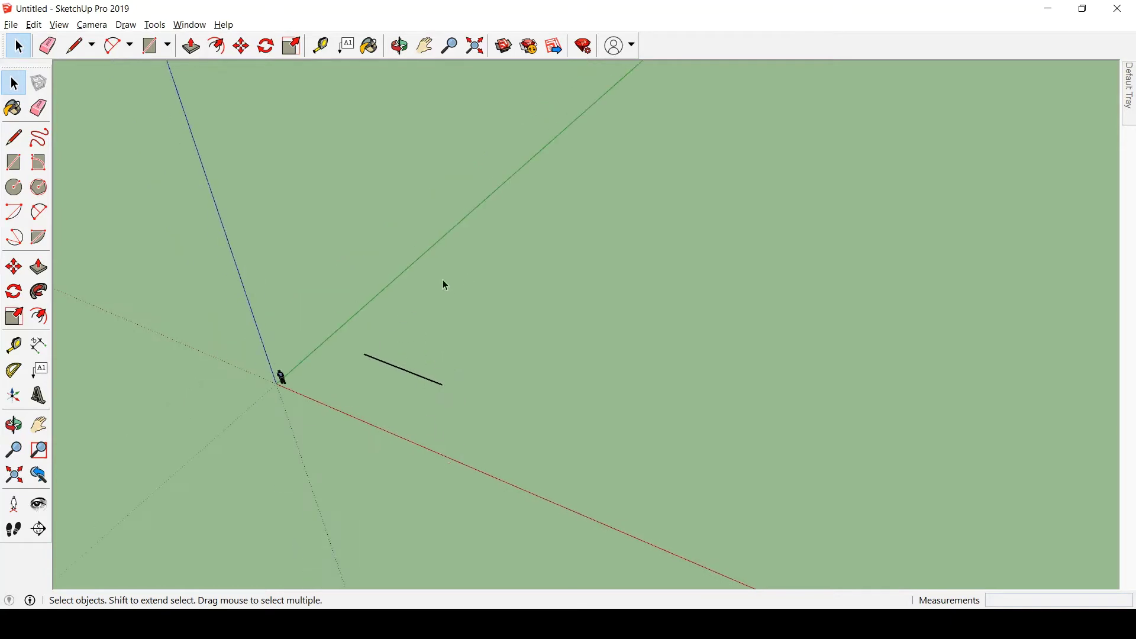
mouse_move(518, 385)
middle_down()
mouse_move(510, 325)
mouse_move(436, 215)
mouse_move(436, 183)
mouse_move(520, 204)
mouse_move(532, 221)
mouse_move(543, 401)
mouse_move(536, 391)
mouse_move(461, 436)
mouse_move(495, 363)
middle_up()
key(l)
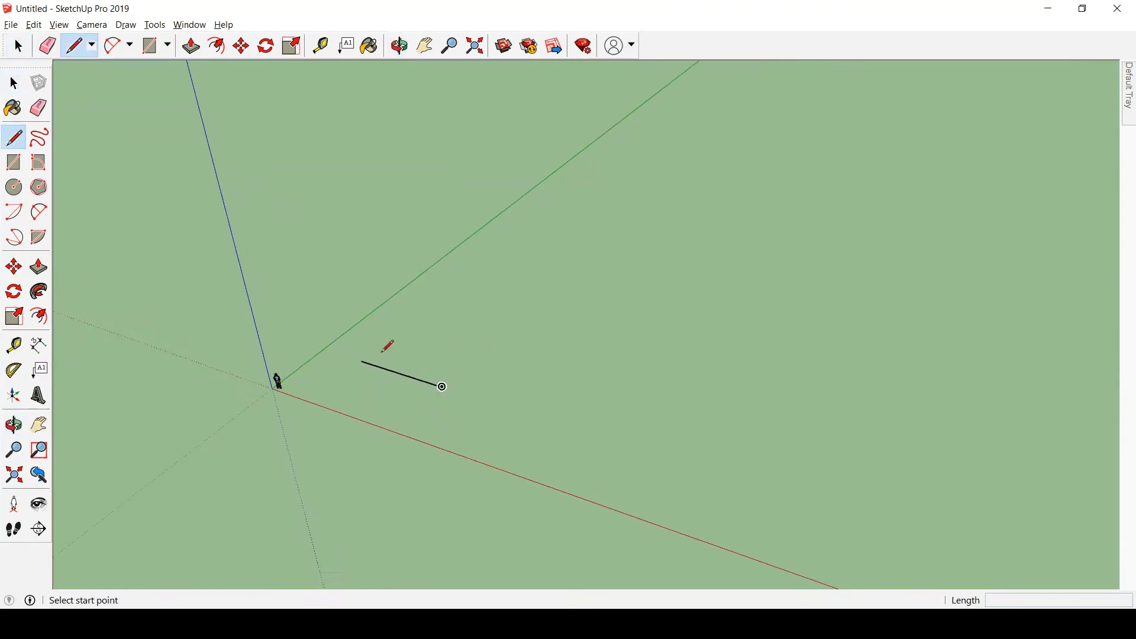
mouse_move(396, 358)
middle_down()
mouse_move(396, 376)
mouse_move(379, 357)
middle_up()
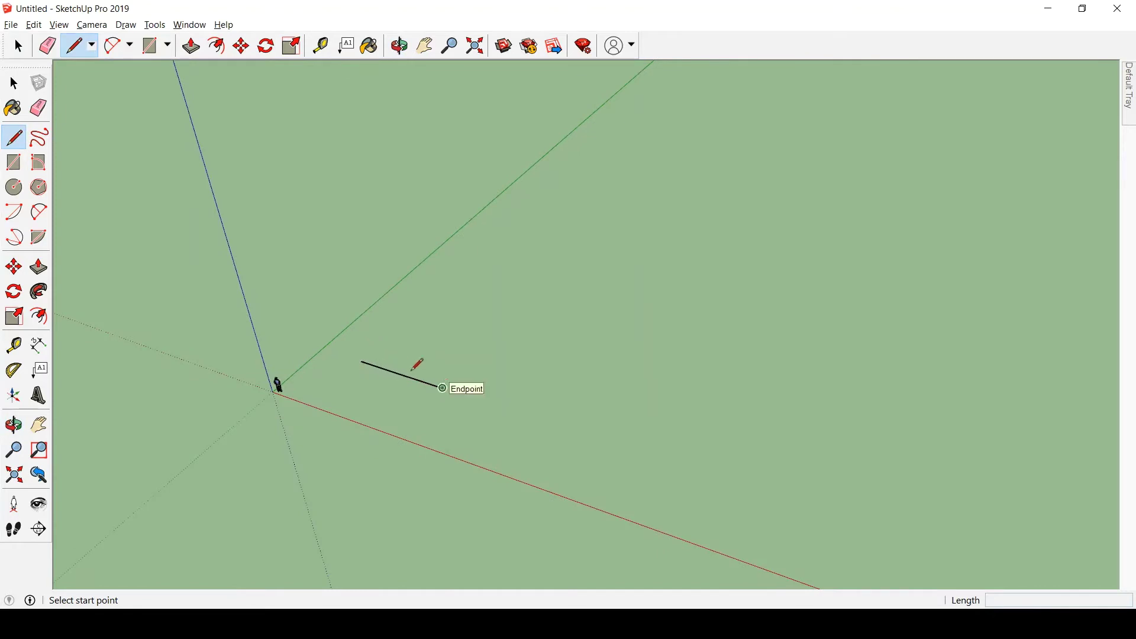
click(443, 387)
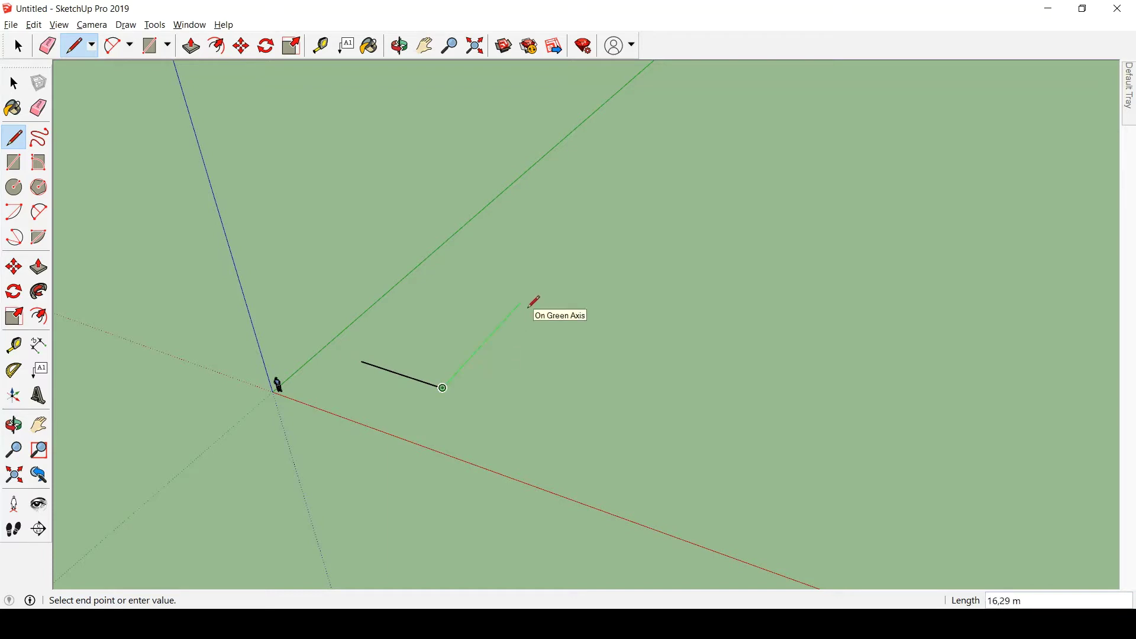
key(shift)
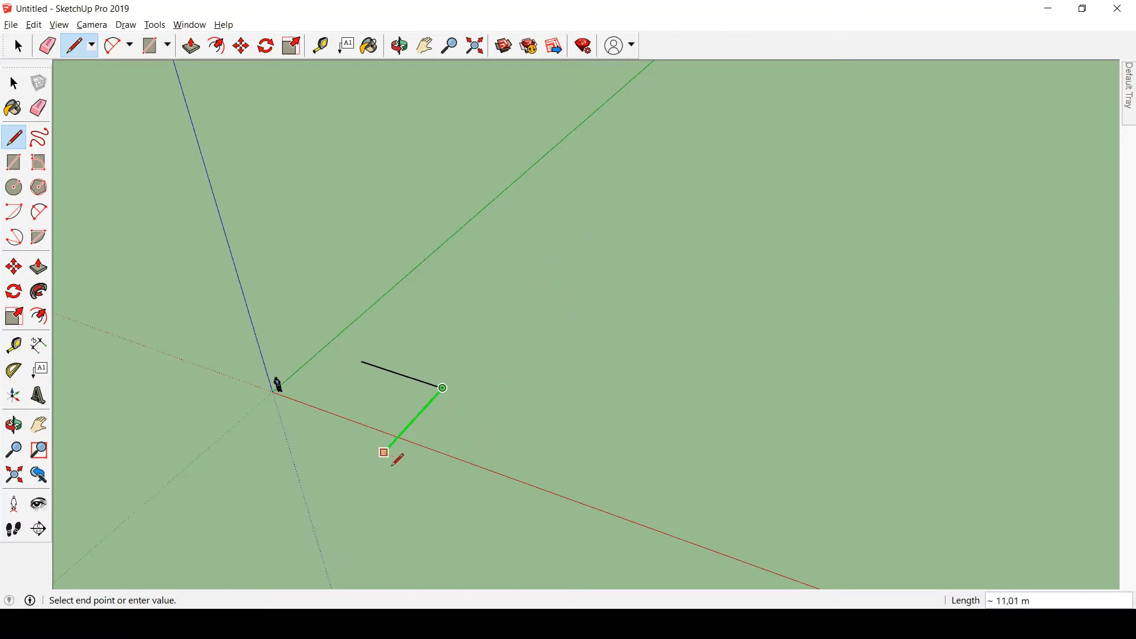
key(shift)
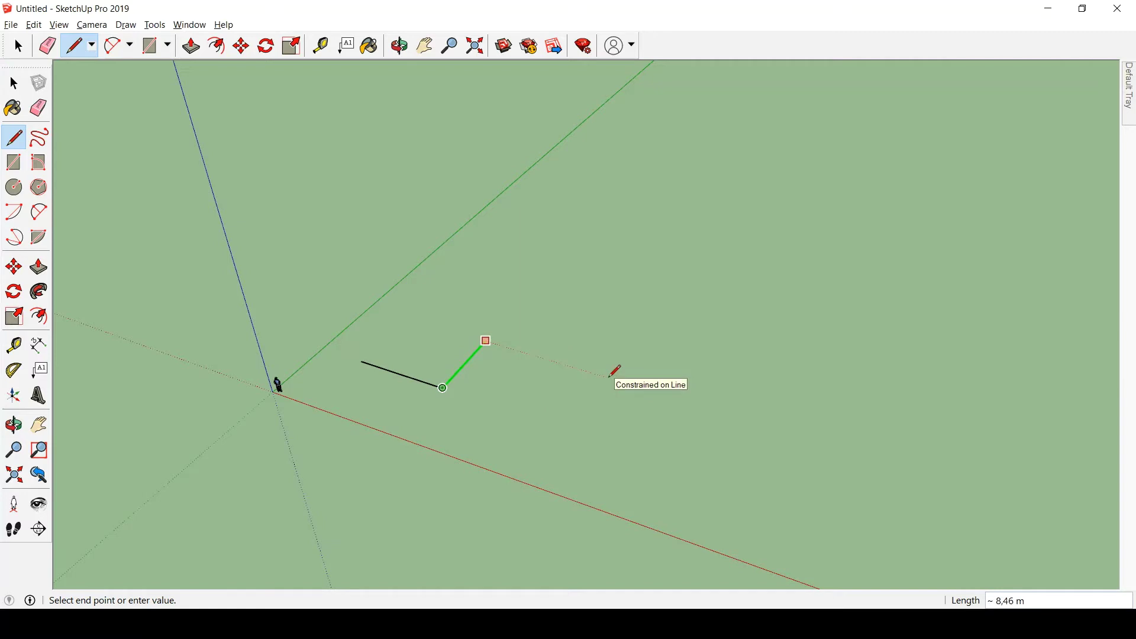
key(Return)
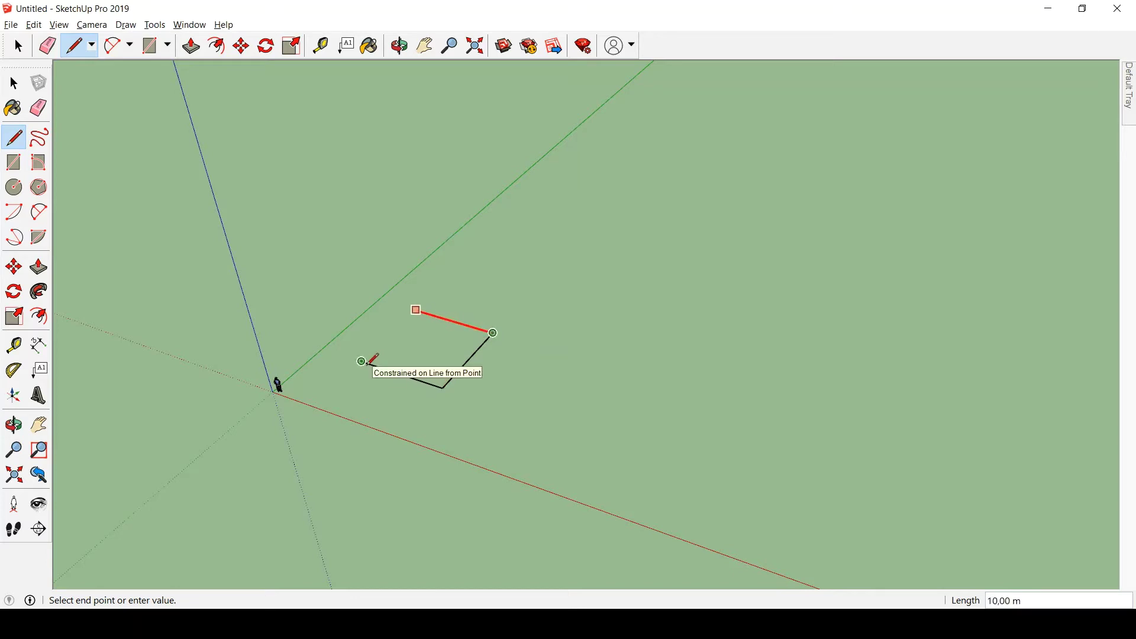
Draw the third side parallel to red, aligned with the first line's open endpoint, and close the outline into a 10 m square face.
click(444, 388)
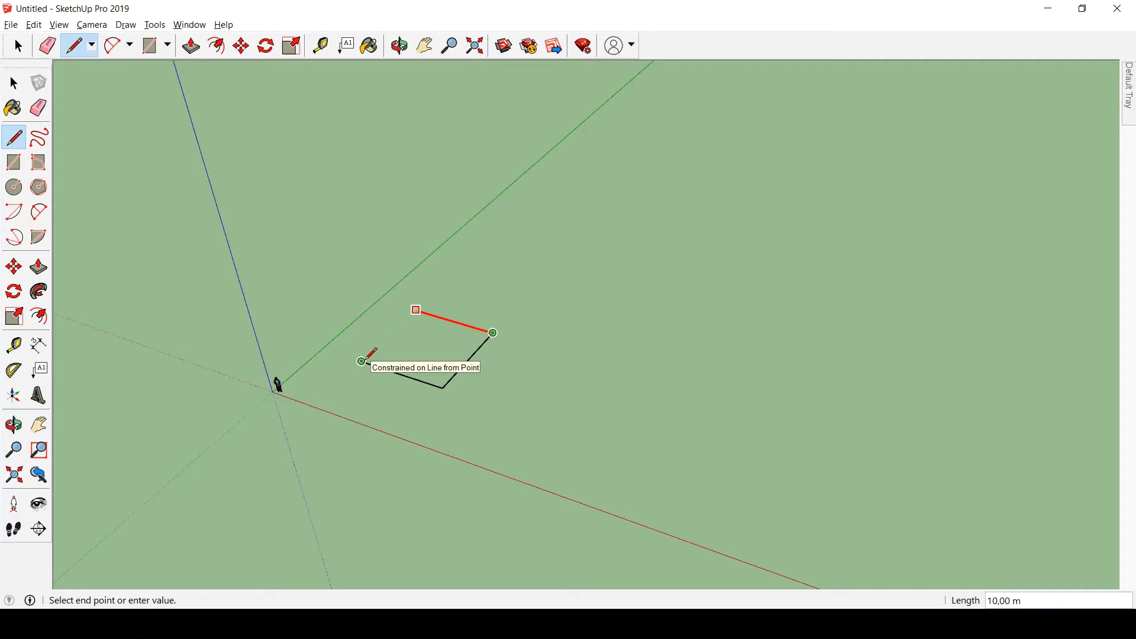
click(367, 358)
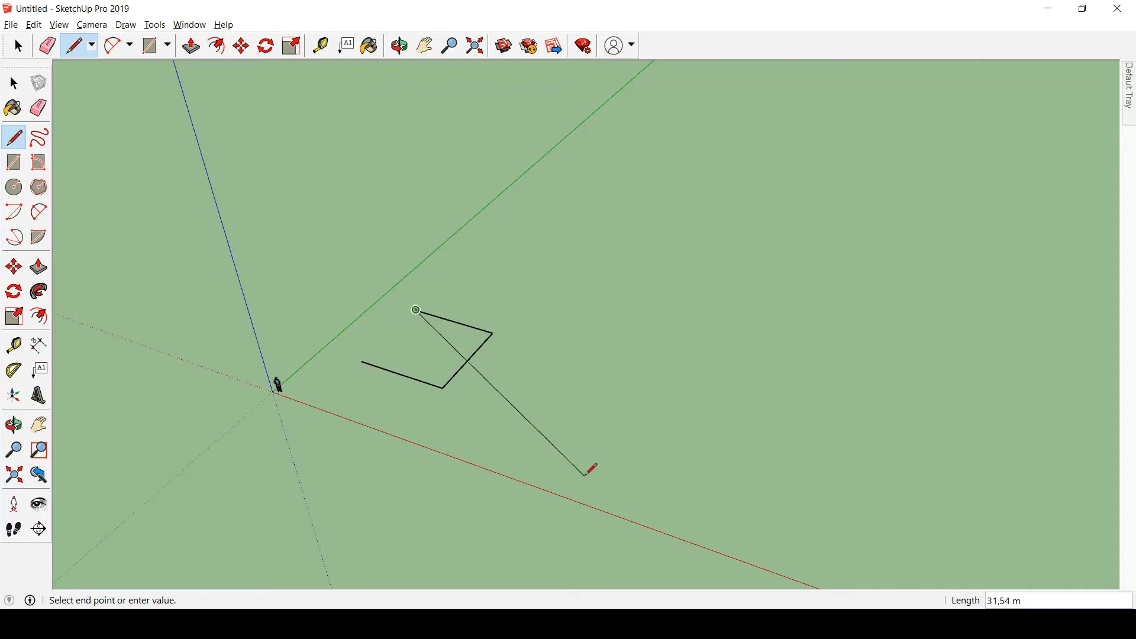
click(494, 332)
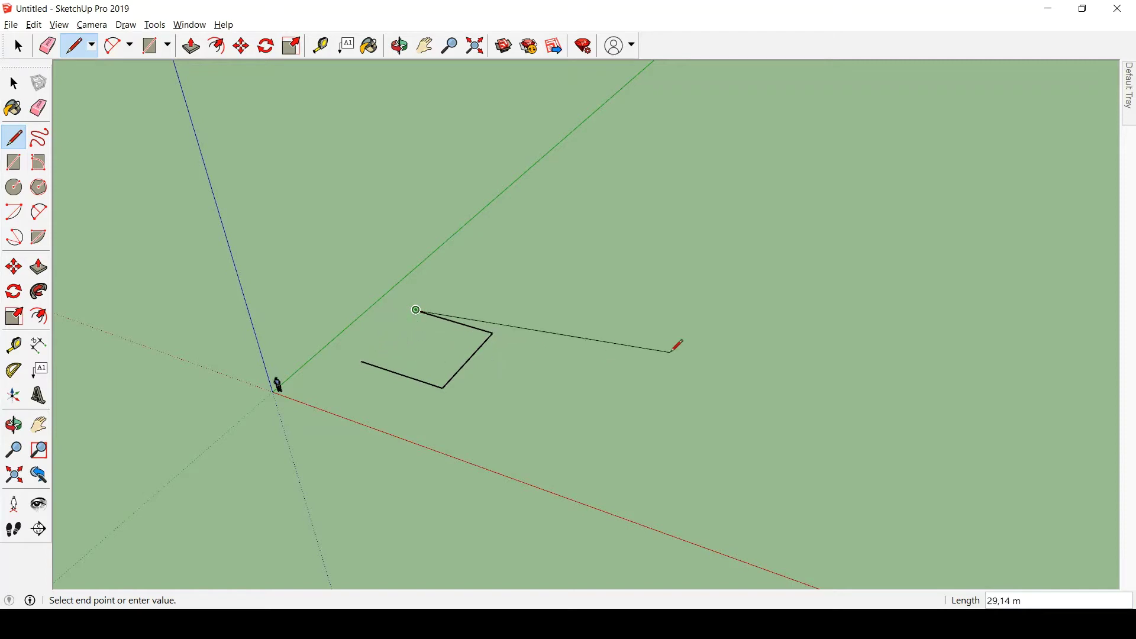
click(361, 361)
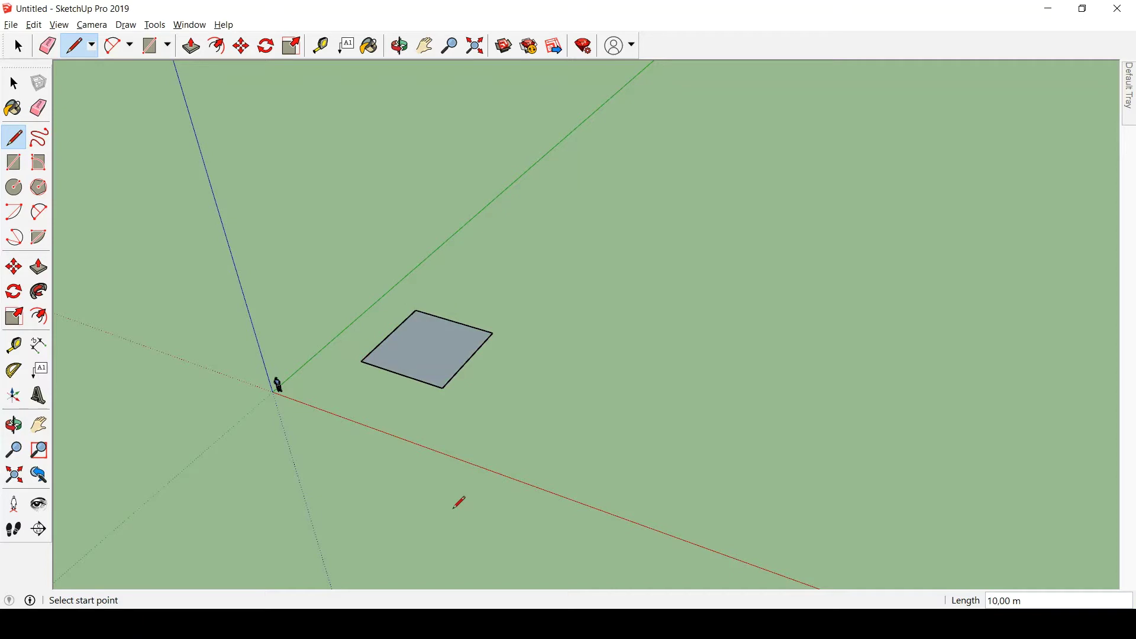
key(space)
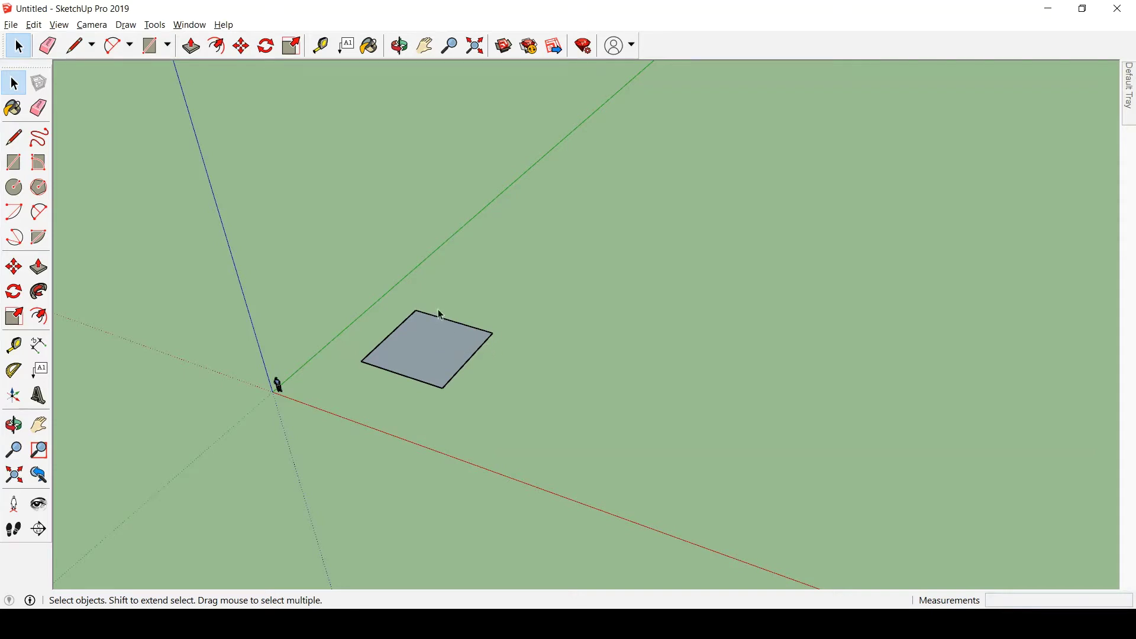
Select the square's face and its edges one at a time to examine them as separate entities.
scroll(420, 343, up, 5)
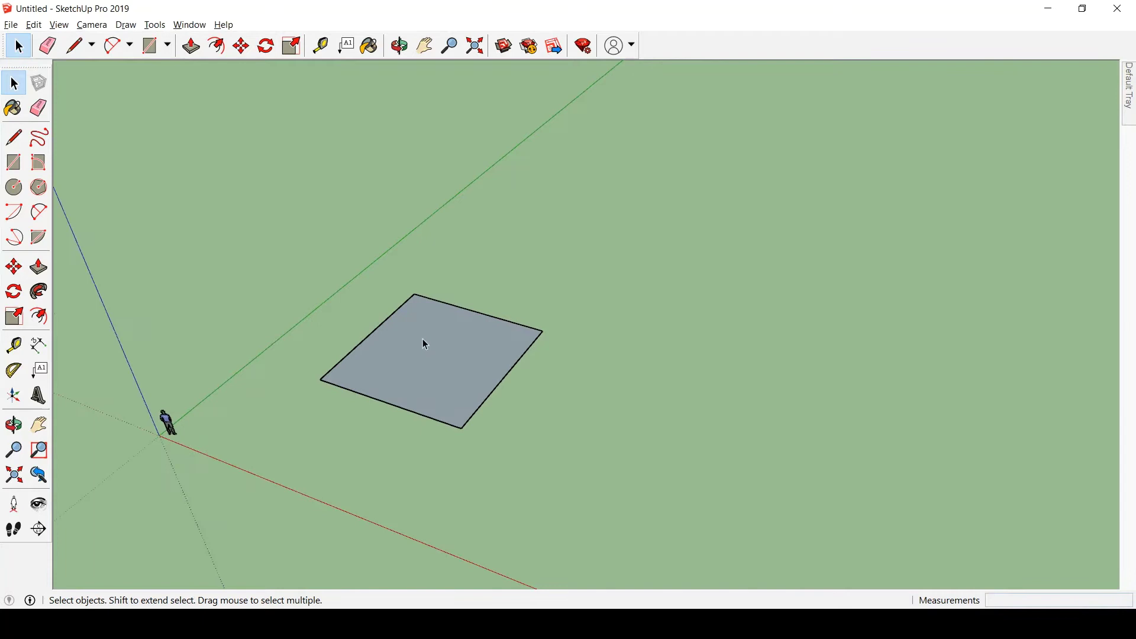
click(464, 338)
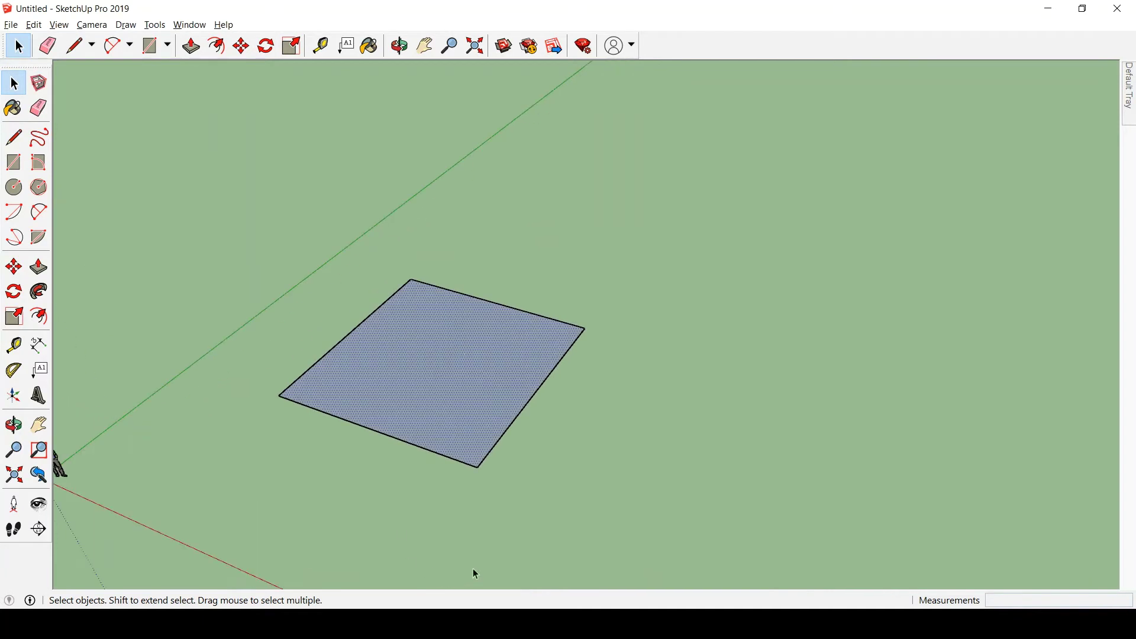
click(538, 303)
click(523, 312)
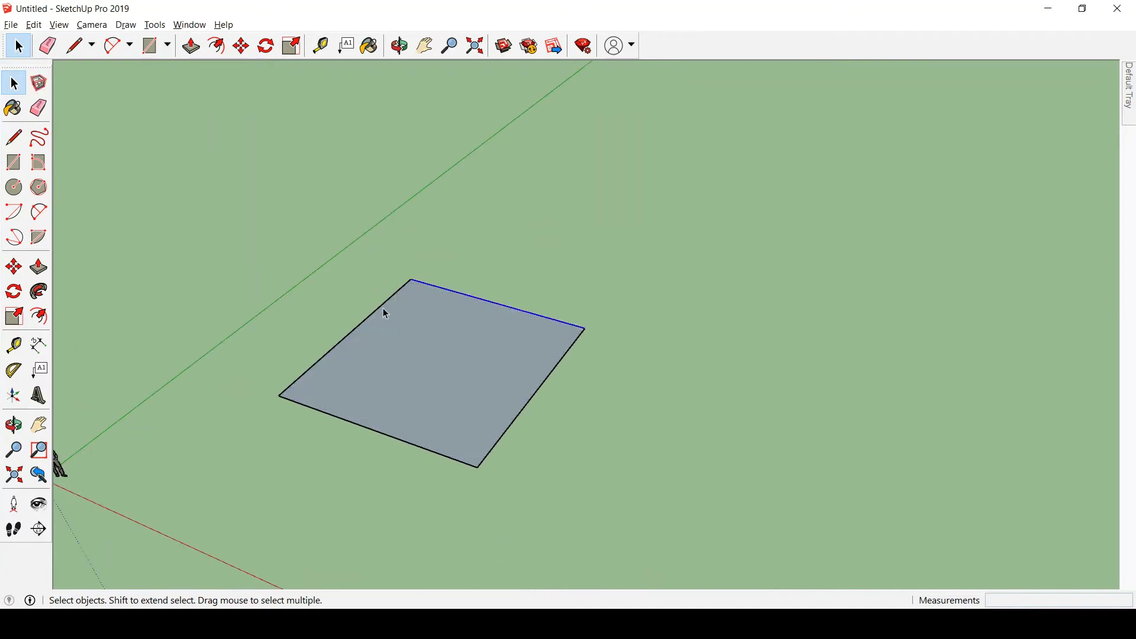
click(374, 432)
click(523, 422)
click(460, 375)
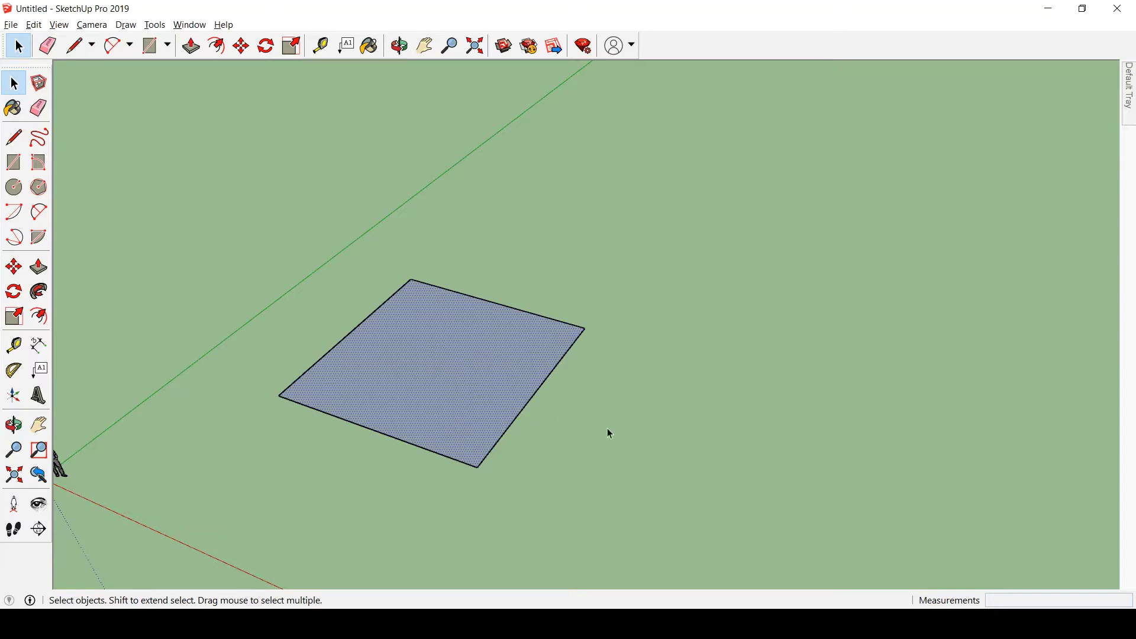
Draw a 10 m vertical line along the blue axis from the square's back corner.
middle_drag(606, 434, 578, 449)
scroll(478, 409, down, 5)
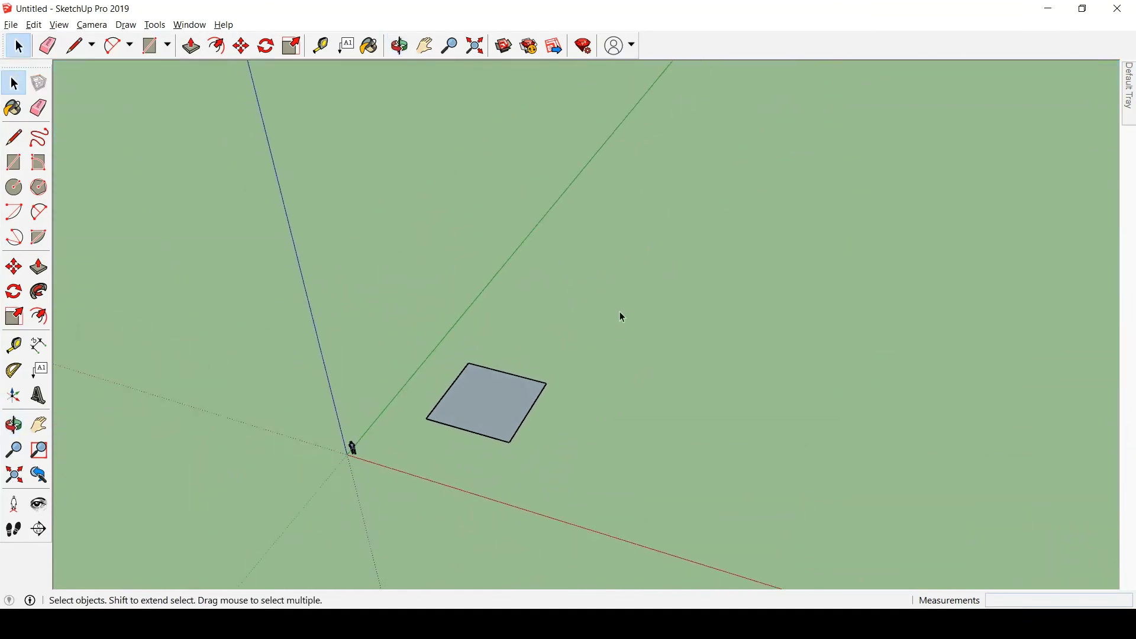
scroll(623, 318, up, 2)
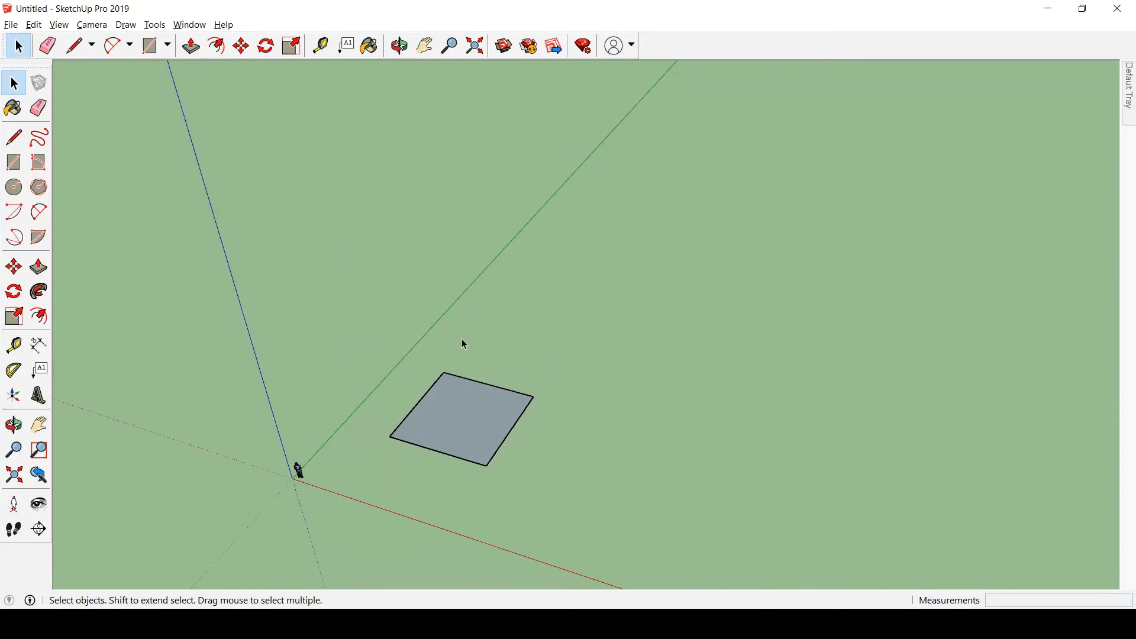
key(l)
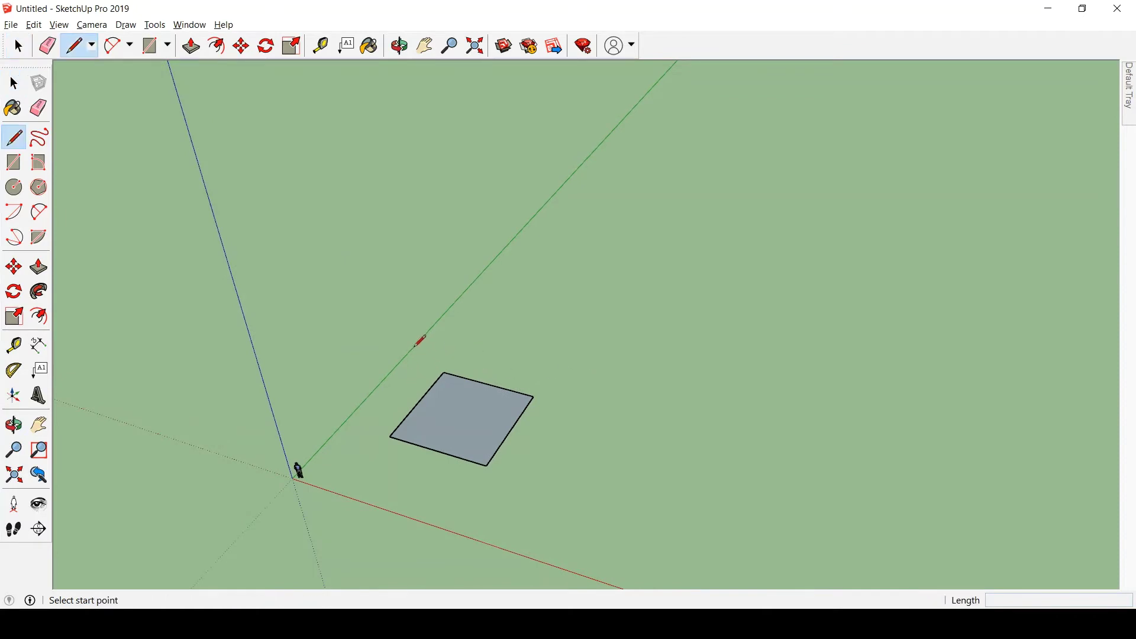
middle_drag(499, 492, 445, 394)
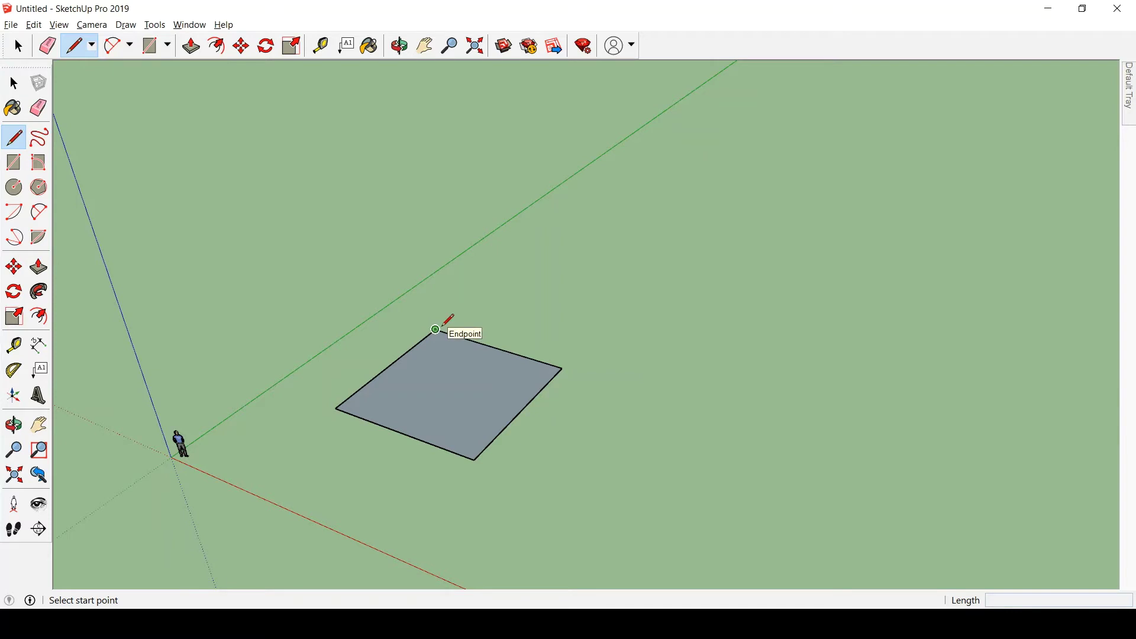
click(441, 327)
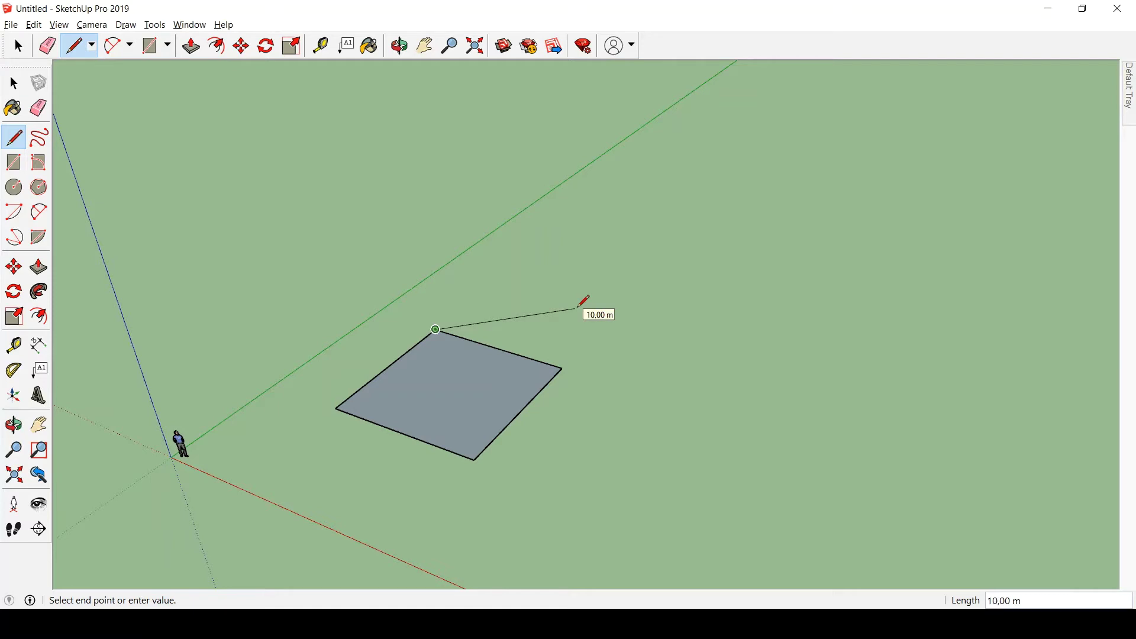
key(Up)
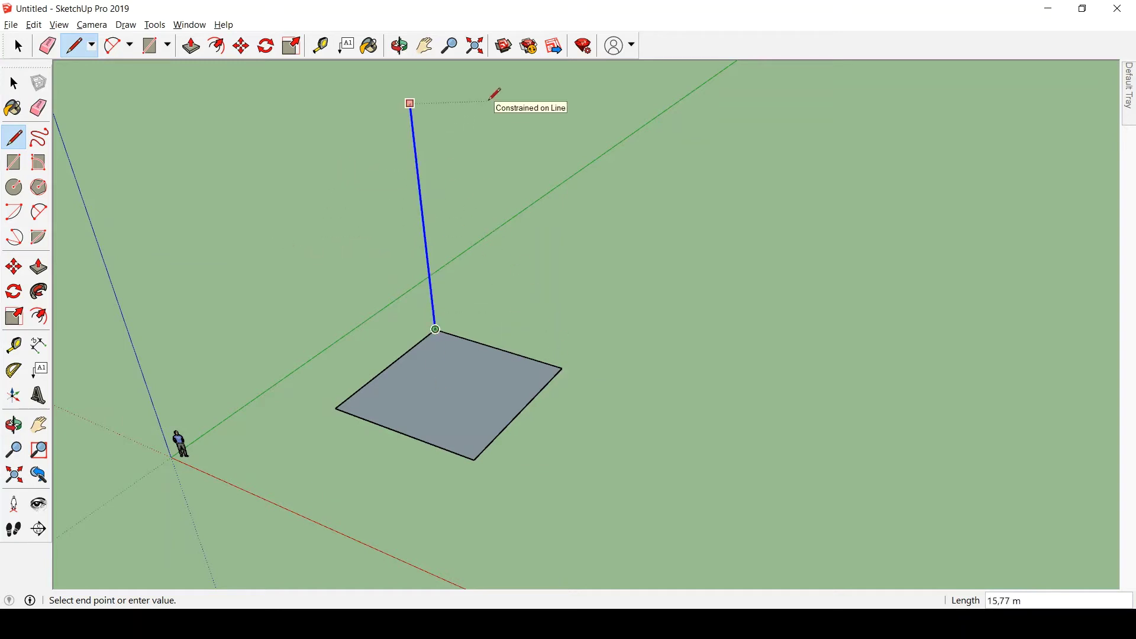
key(Return)
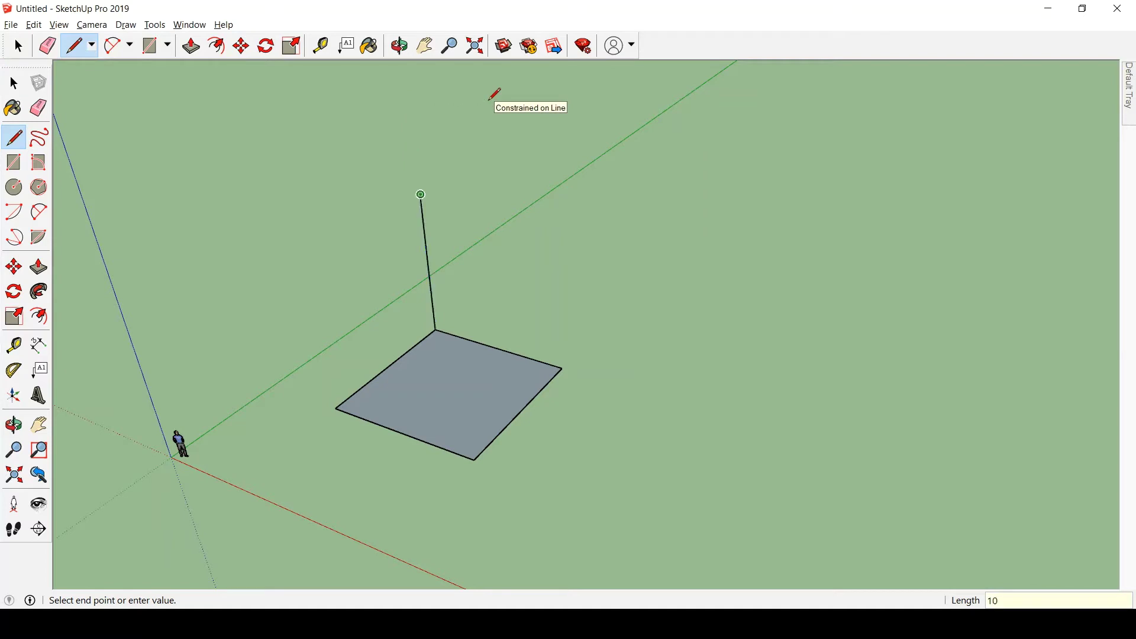
Draw the red-direction top edge aligned above the neighbouring ground corner and connect it down to that corner, forming the back wall face.
middle_drag(492, 148, 436, 325)
middle_drag(626, 231, 489, 218)
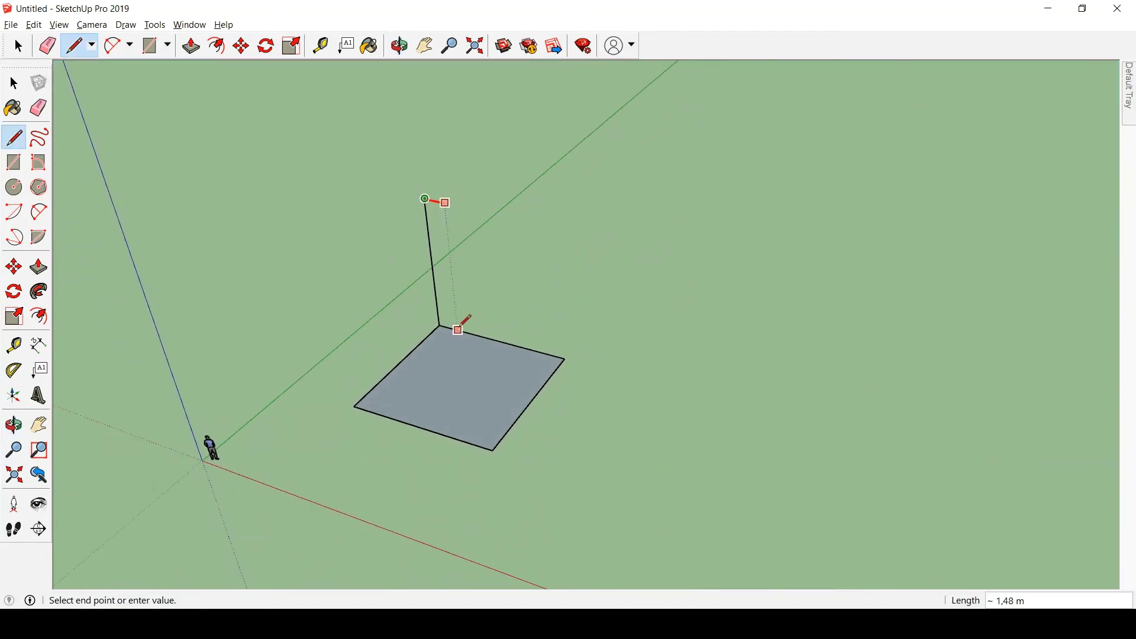
click(566, 357)
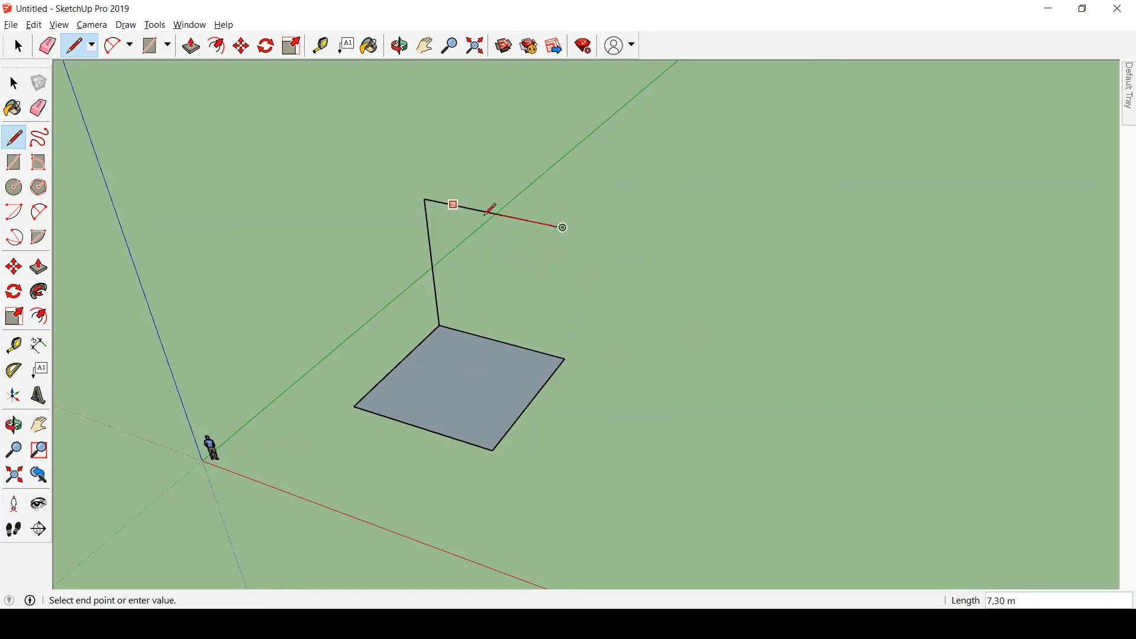
click(565, 358)
Draw a green-direction top edge from the shared back corner and a vertical edge down to the ground corner, forming the left wall face.
middle_drag(812, 382, 473, 386)
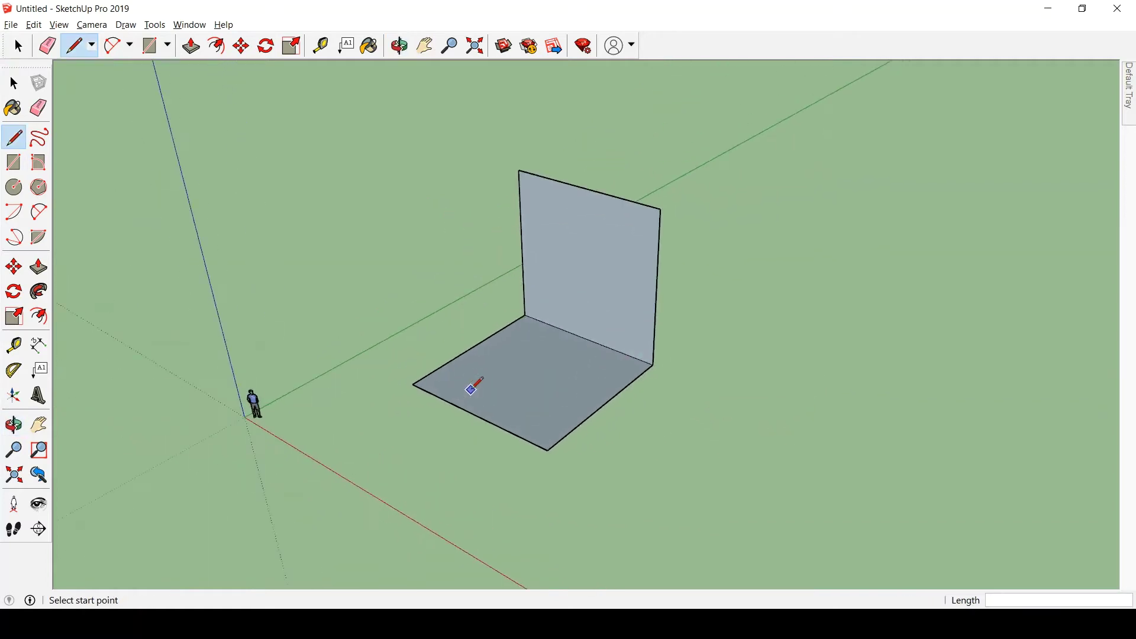
click(520, 170)
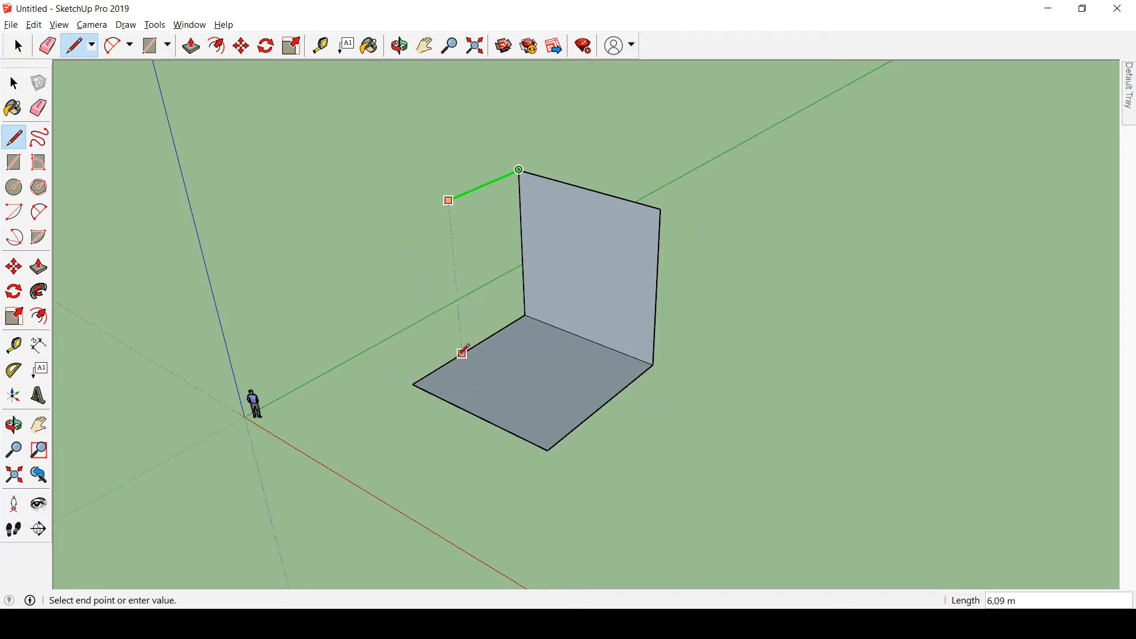
click(419, 379)
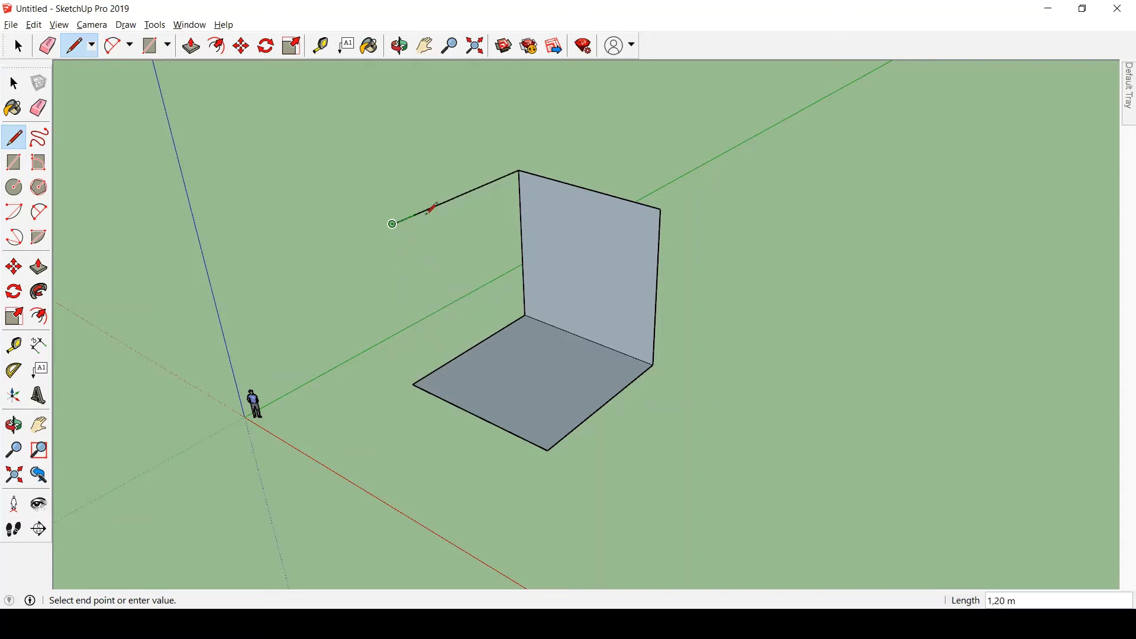
click(428, 382)
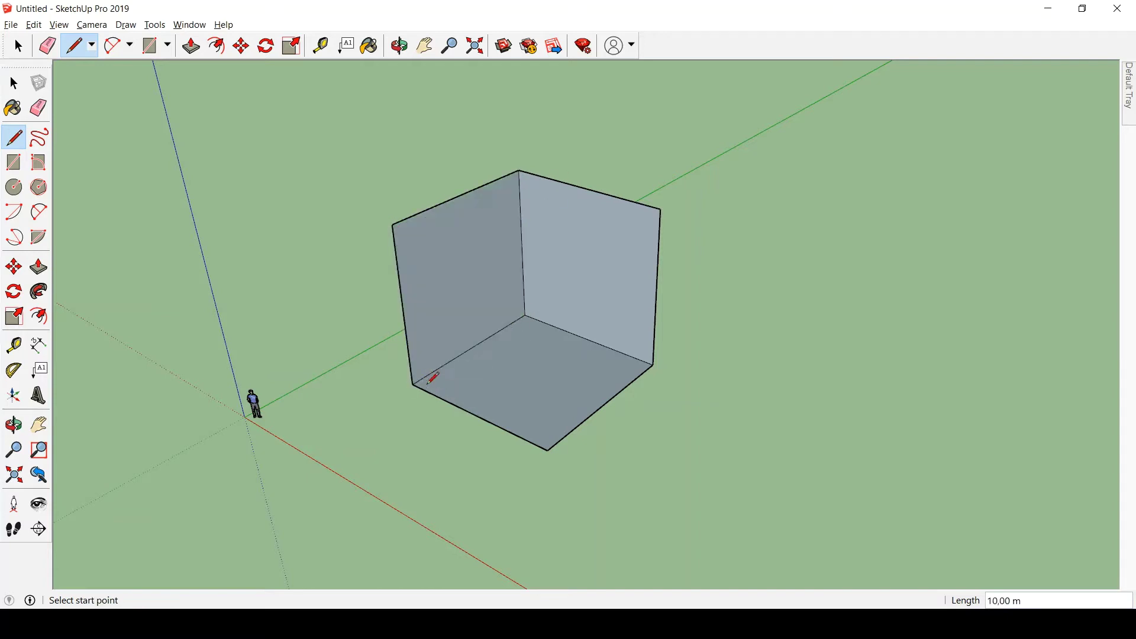
Draw a green-direction top edge from the back wall's other upper corner and a vertical edge down to the front ground corner, forming the right wall face.
click(661, 209)
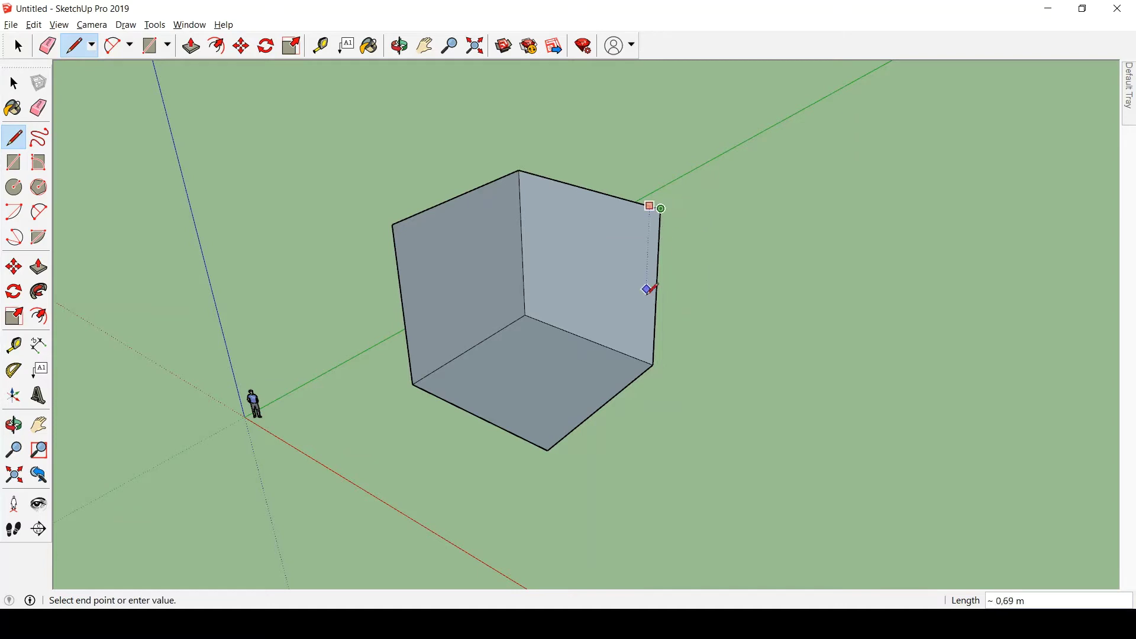
click(552, 447)
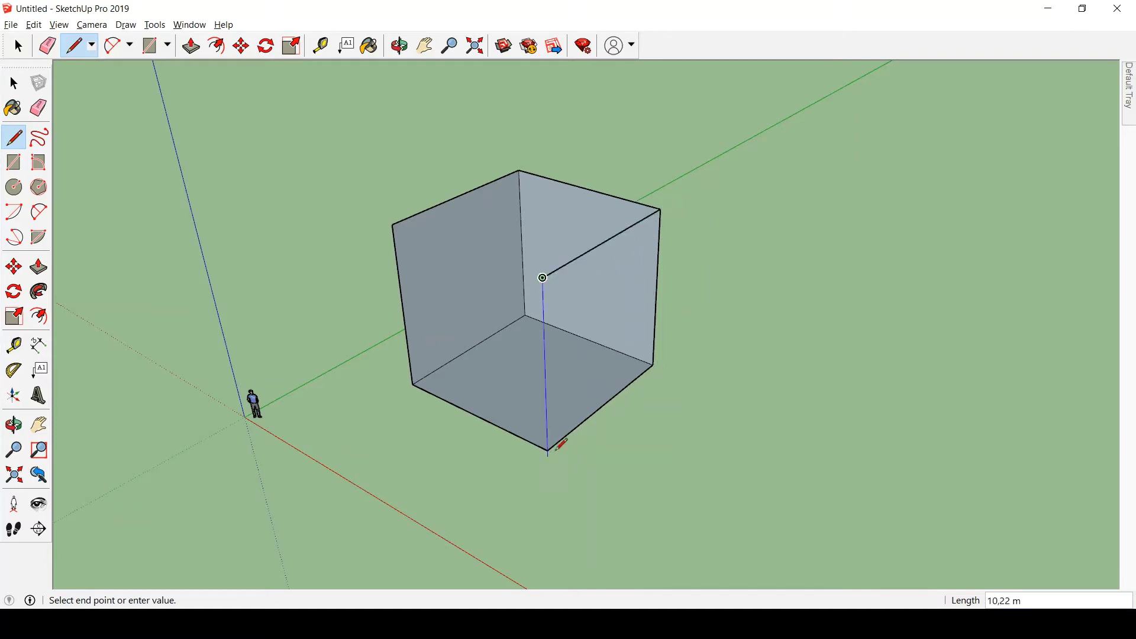
click(549, 449)
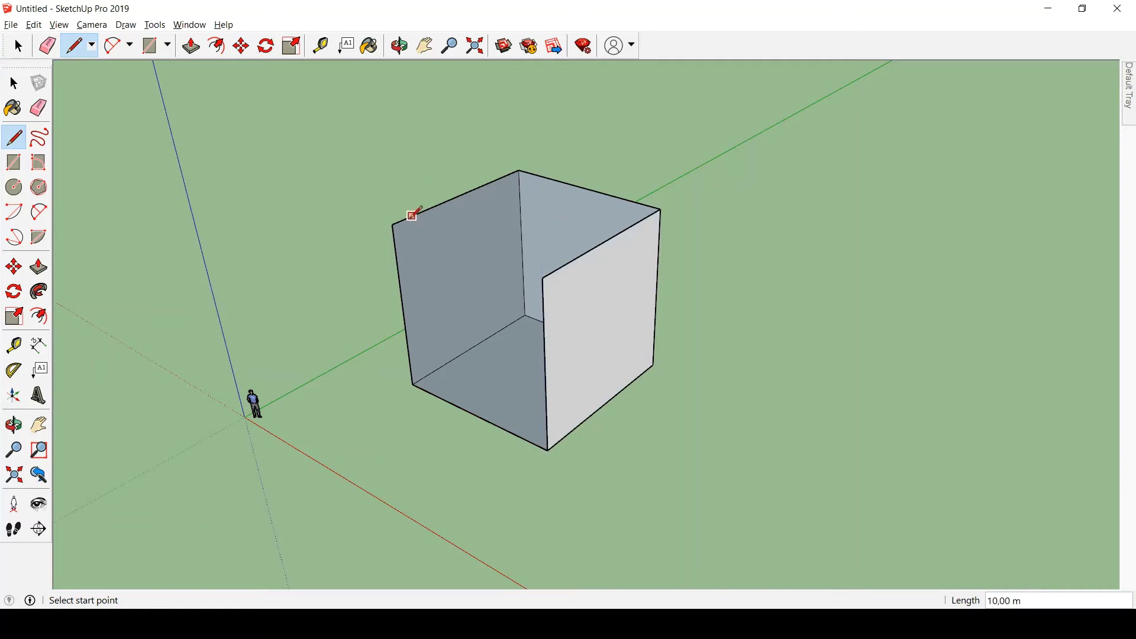
Draw the missing front top edge between the two open upper corners, closing the cube's top and front faces.
click(392, 224)
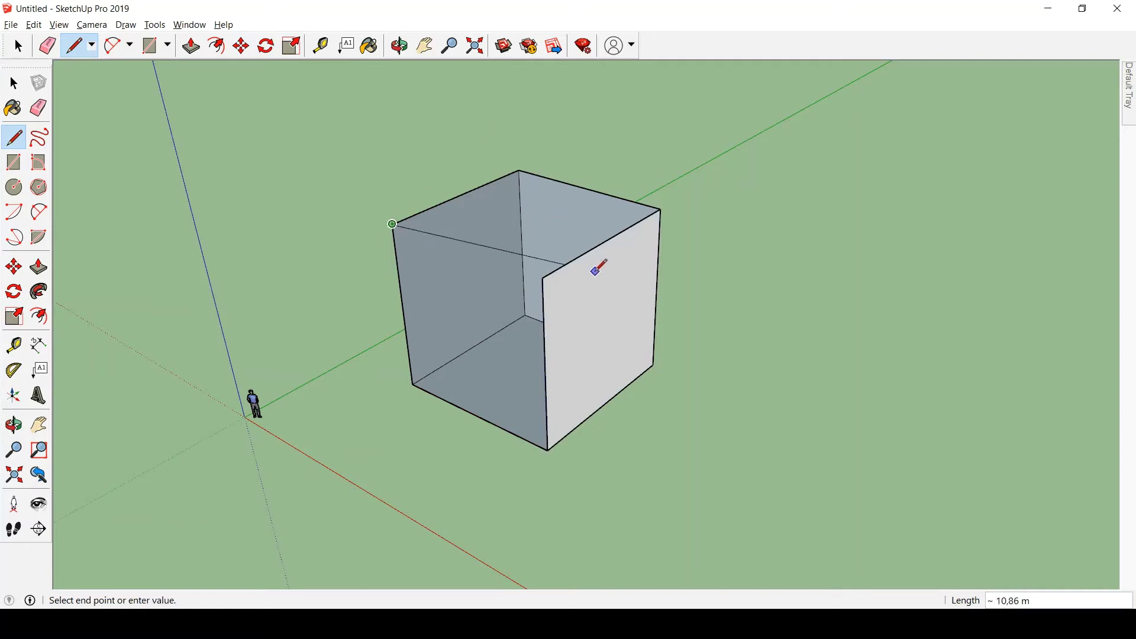
click(543, 277)
key(space)
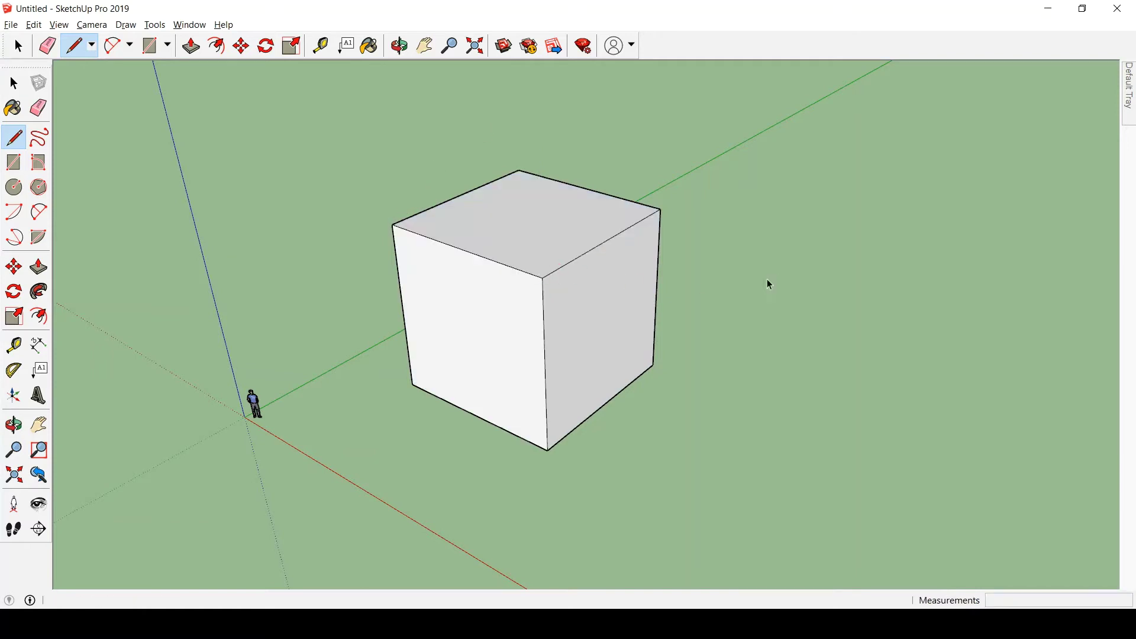
Delete the front top edge and redraw it between the same two corners to restore the top and front faces.
click(496, 264)
key(Delete)
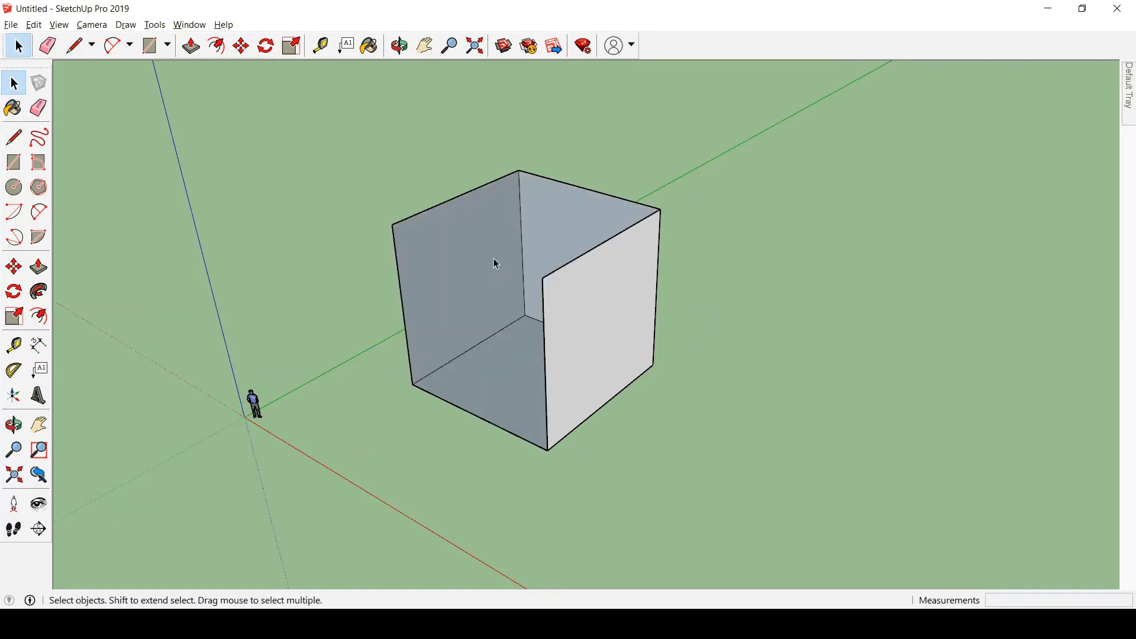
key(o)
drag(507, 340, 424, 243)
key(space)
key(l)
click(393, 235)
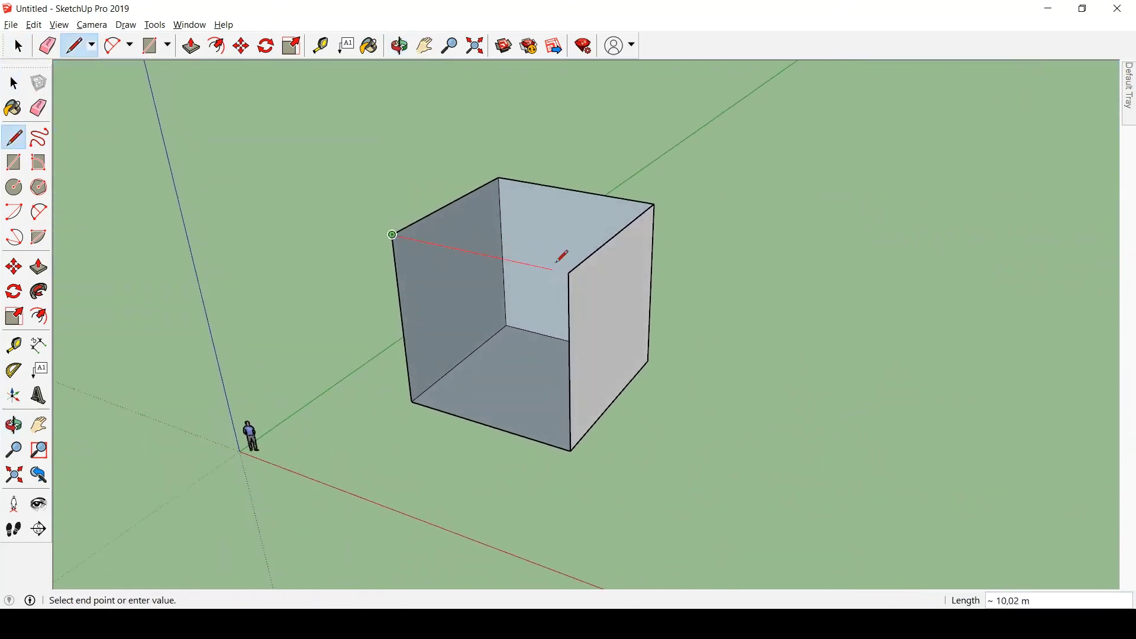
click(568, 273)
key(space)
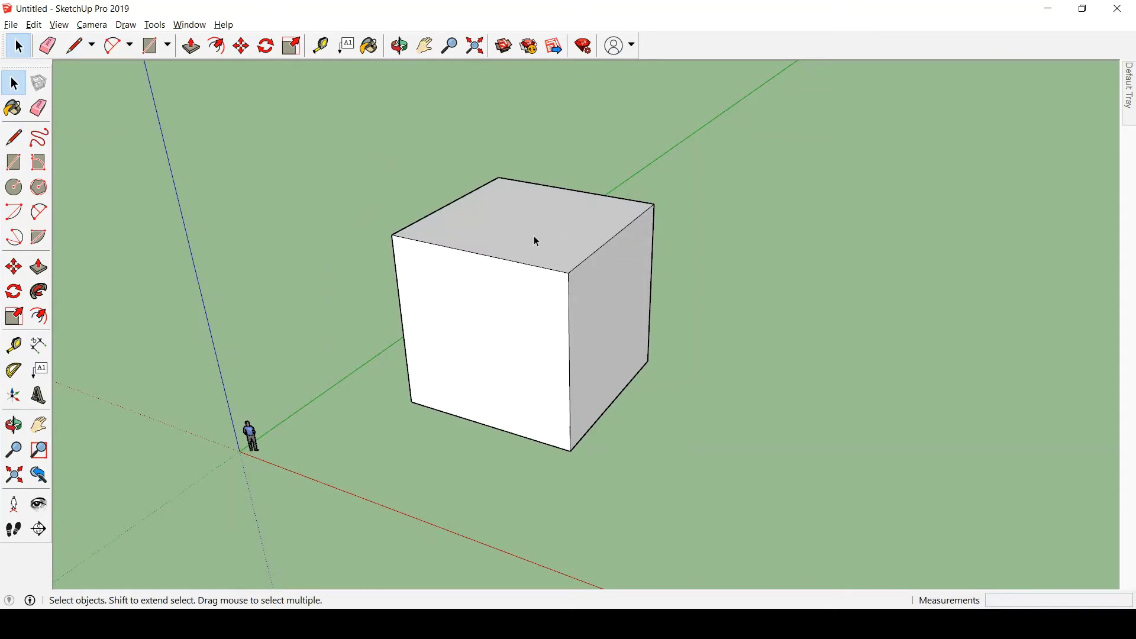
Examine the finished cube from several angles and a greater distance.
key(o)
drag(545, 360, 516, 480)
key(space)
key(o)
drag(614, 338, 600, 386)
key(space)
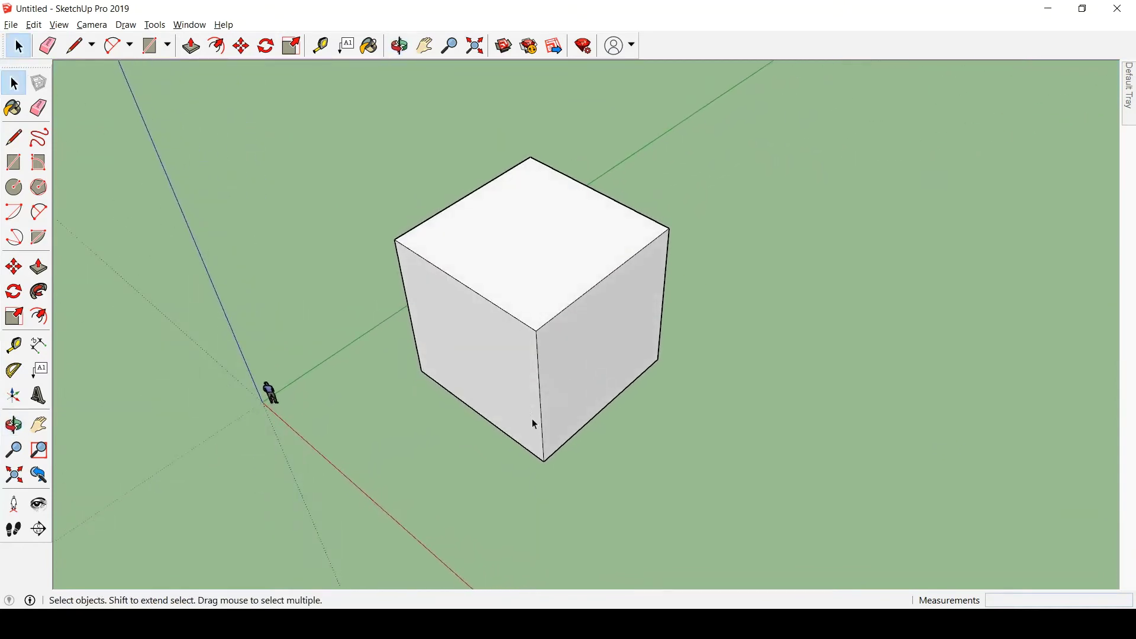
key(o)
drag(535, 424, 500, 337)
key(space)
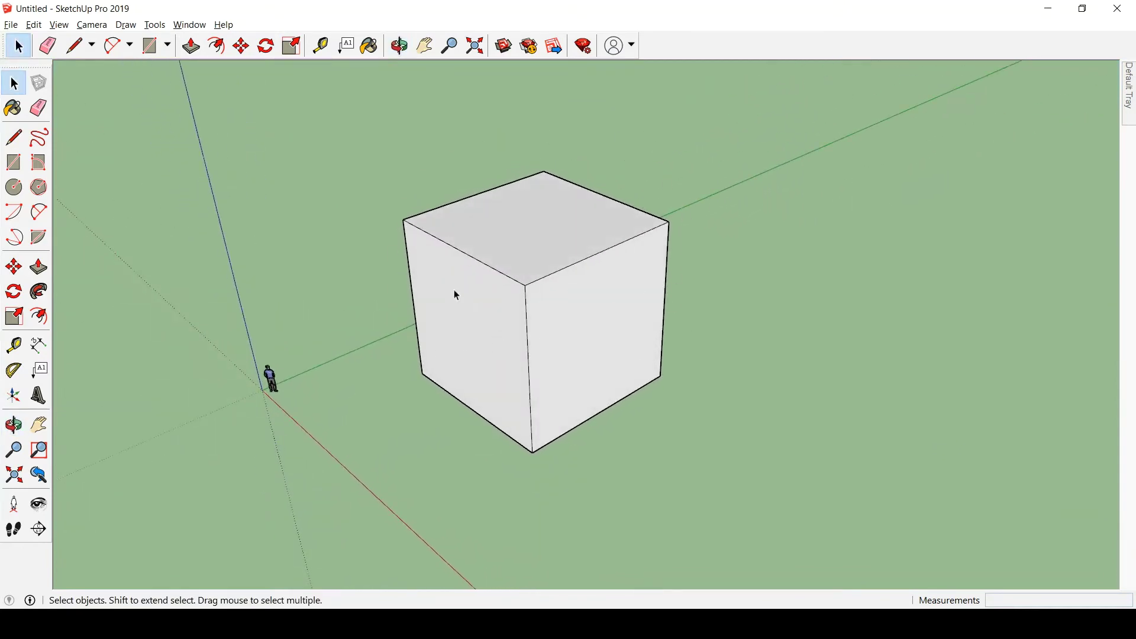
scroll(453, 290, down, 2)
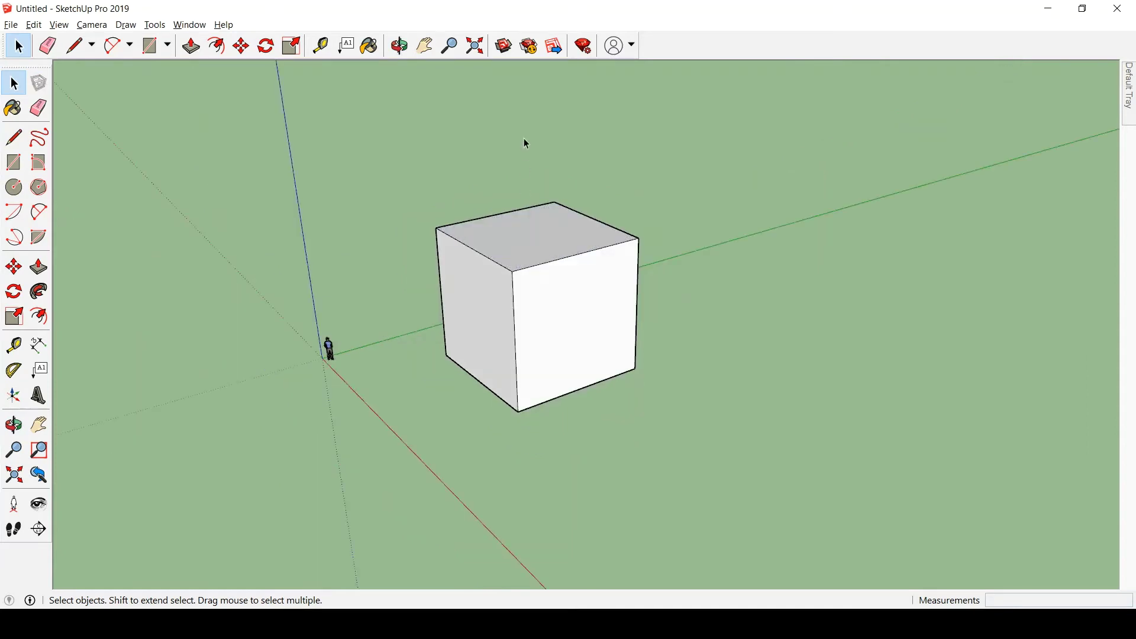
middle_drag(681, 291, 712, 231)
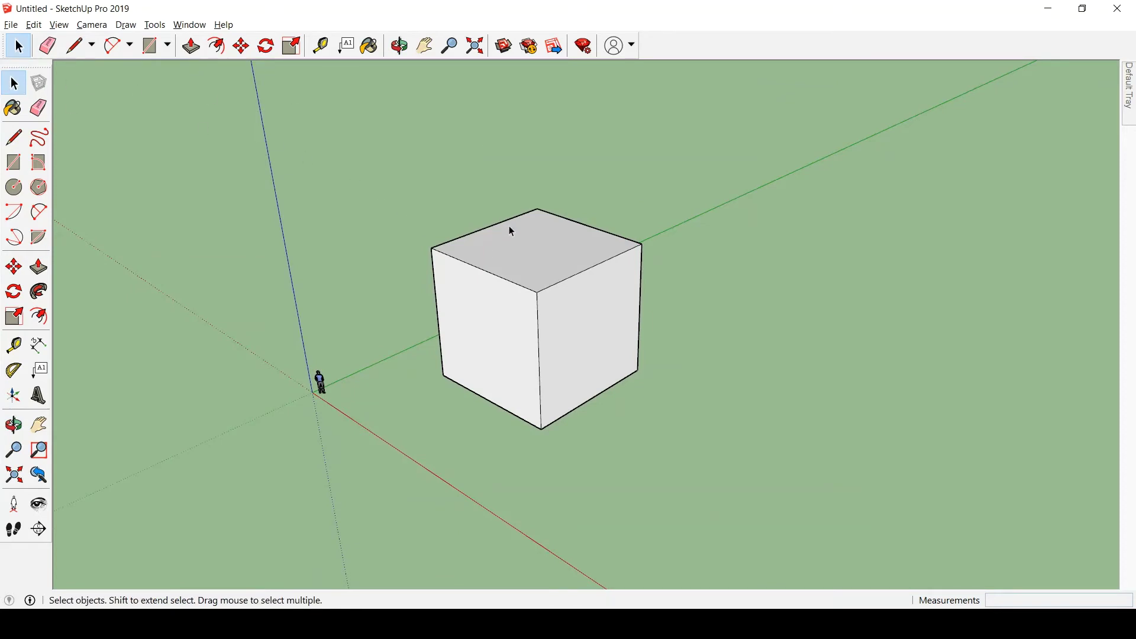
Draw a loose practice line across the green axis behind the cube and delete it.
click(18, 142)
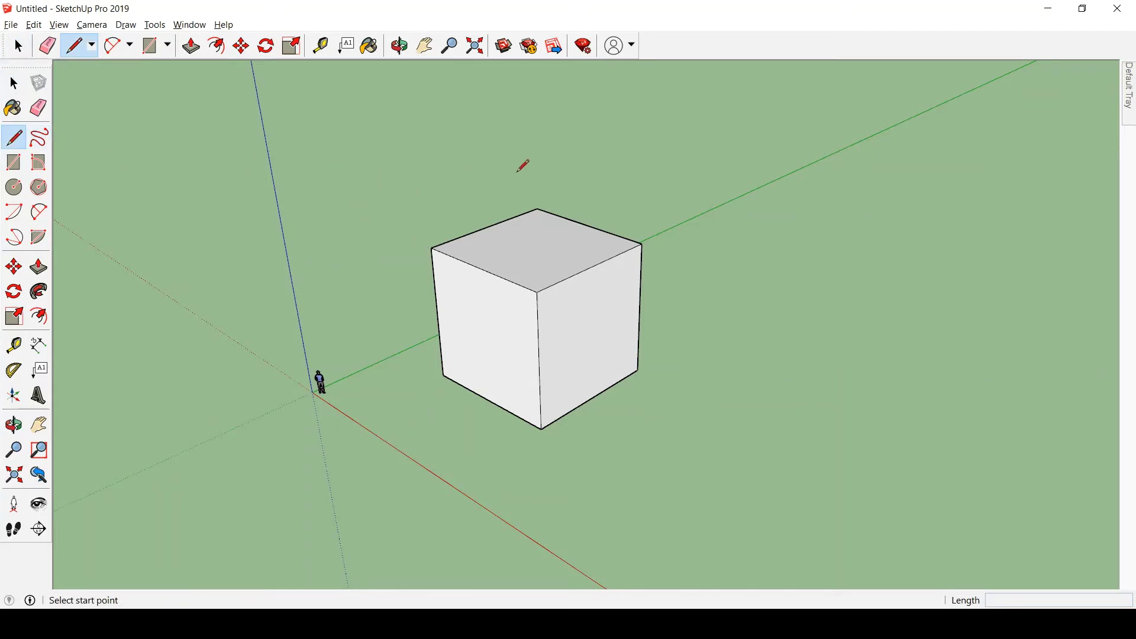
click(667, 166)
click(839, 219)
key(space)
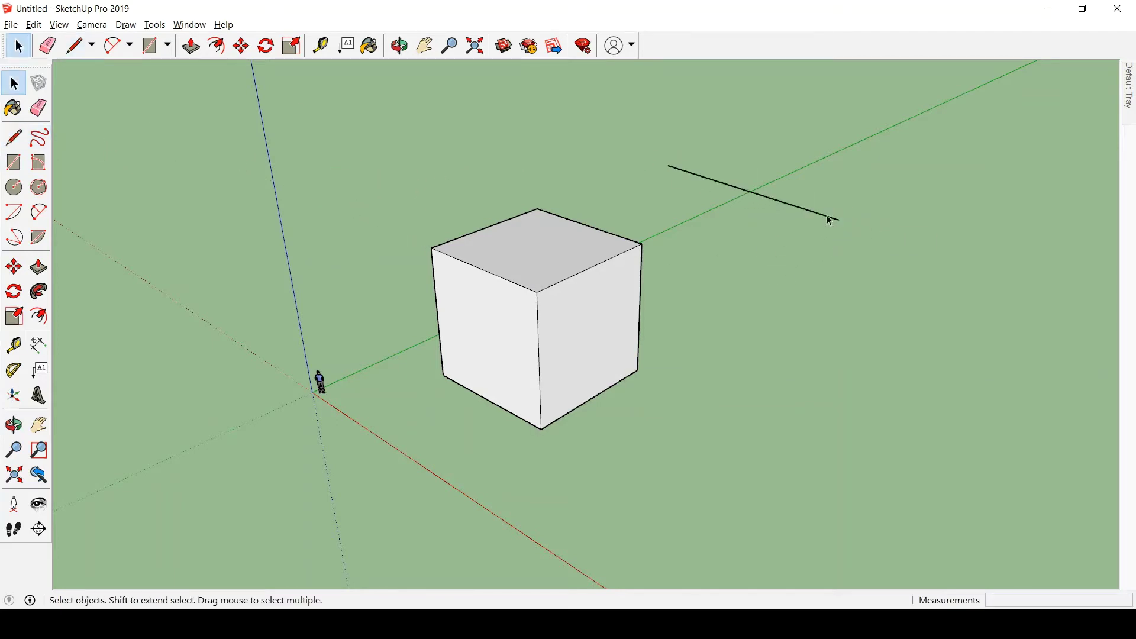
click(832, 217)
key(Delete)
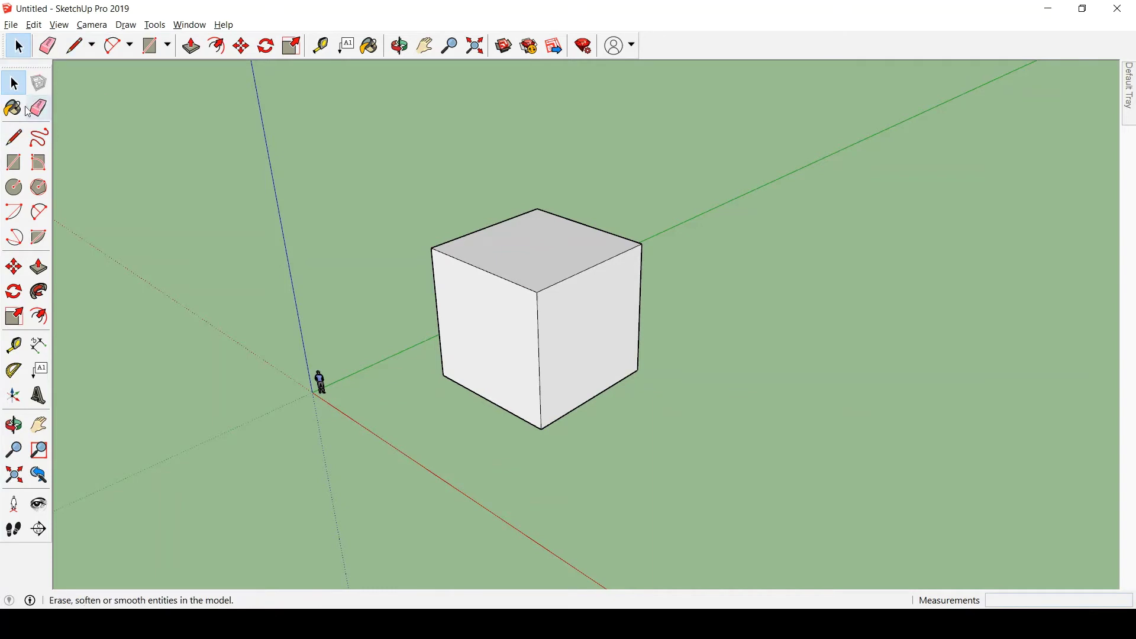
Draw another single line on the open ground beside the cube, end the line chain, and delete the line.
click(14, 136)
click(15, 136)
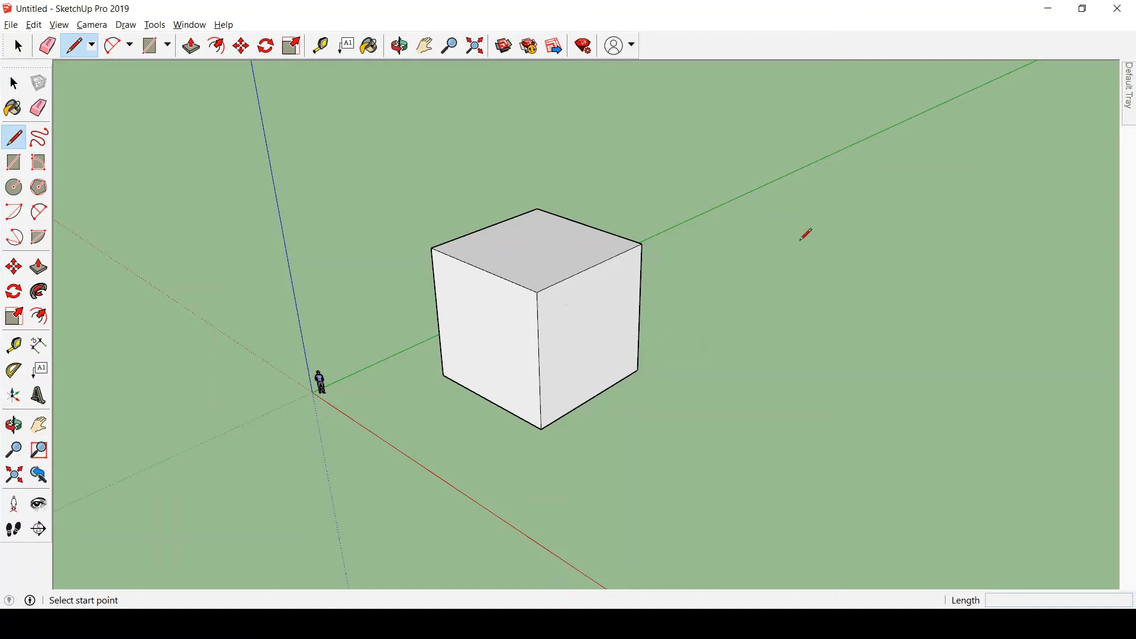
click(772, 213)
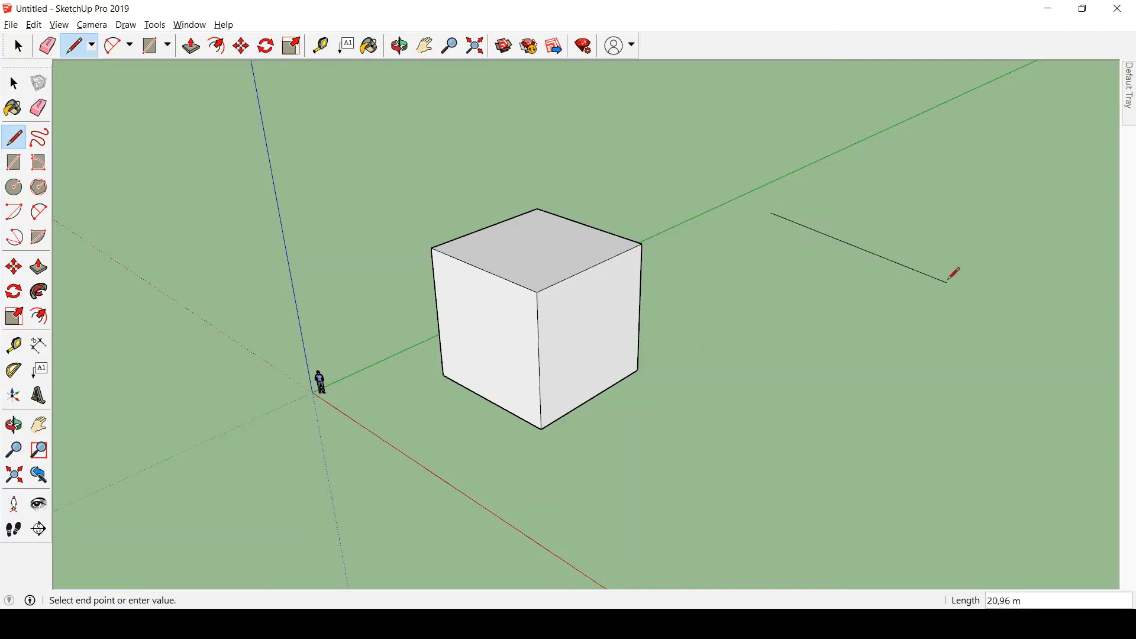
click(963, 266)
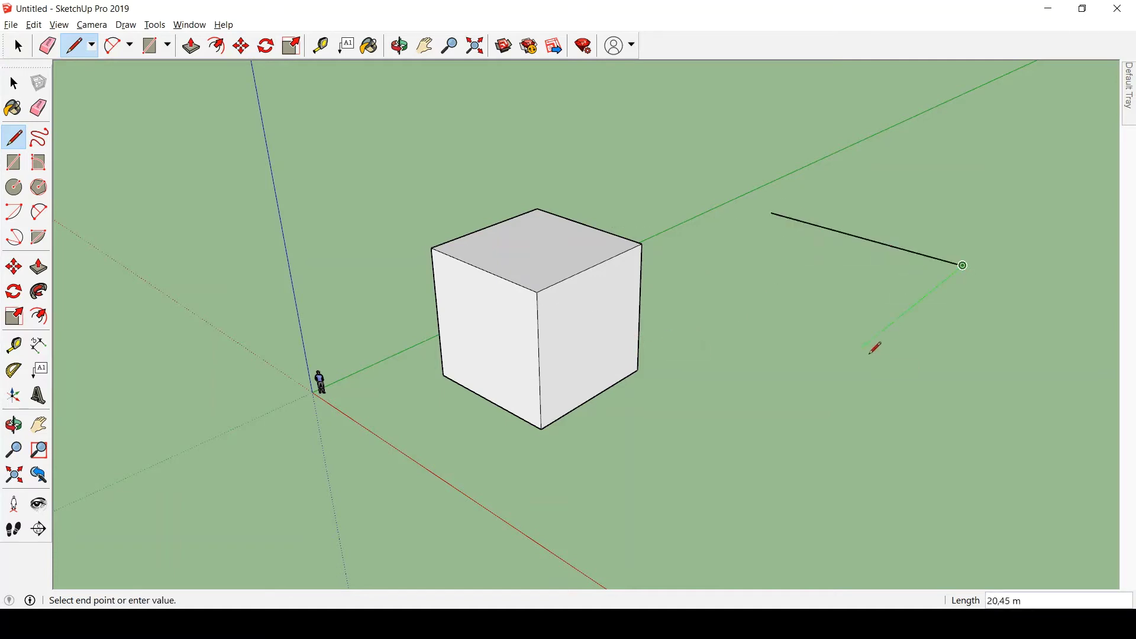
key(space)
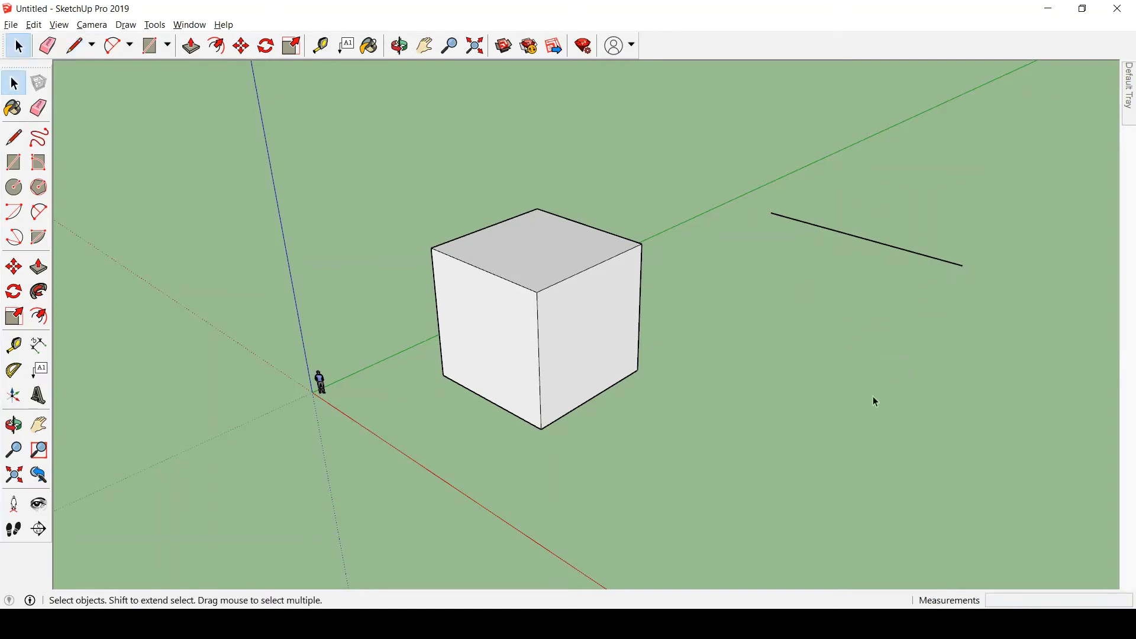
drag(968, 167, 862, 331)
key(Delete)
Select the whole cube, then only one of its front top edges, and then only its top face.
drag(737, 166, 441, 443)
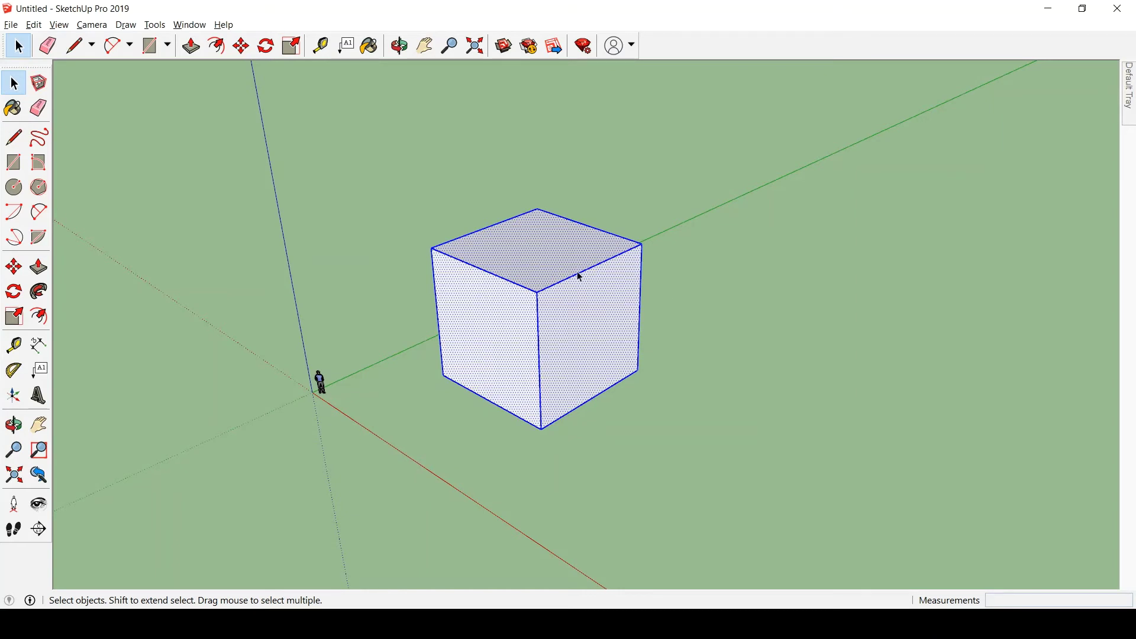
scroll(569, 273, up, 3)
scroll(568, 271, up, 4)
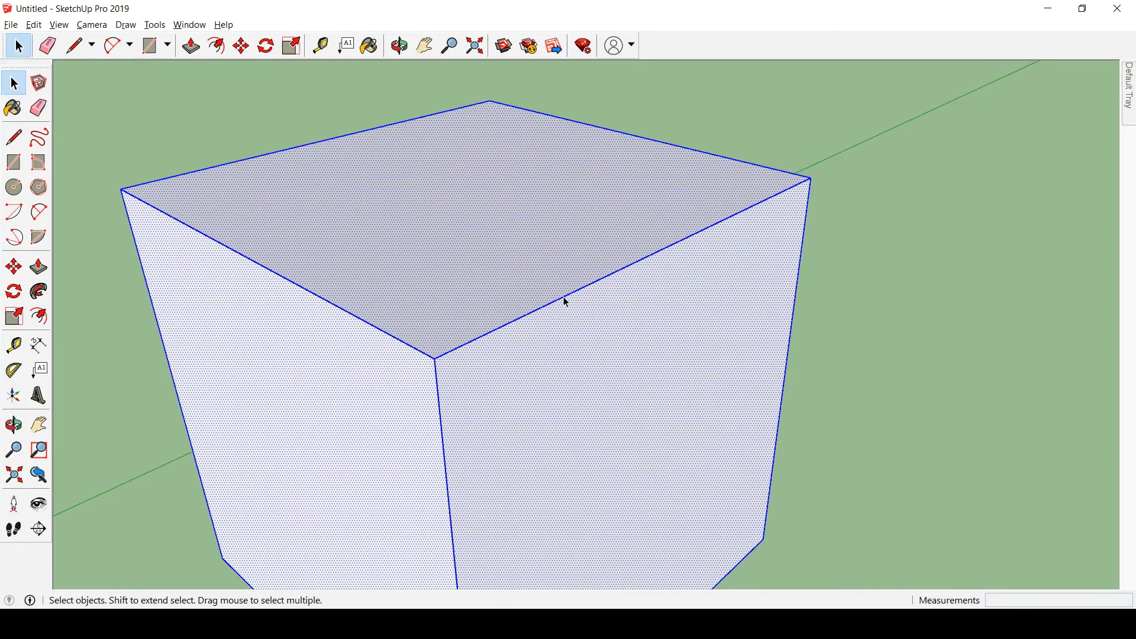
click(564, 298)
click(503, 228)
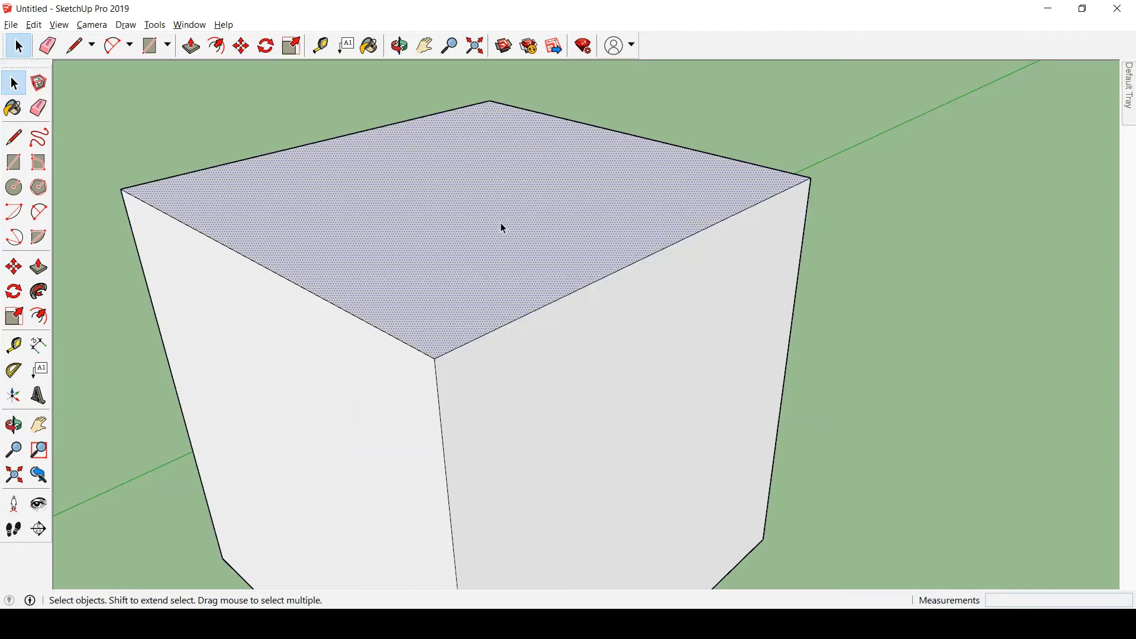
Select all faces and edges of the cube with a selection window, then clear the selection.
scroll(309, 203, up, 4)
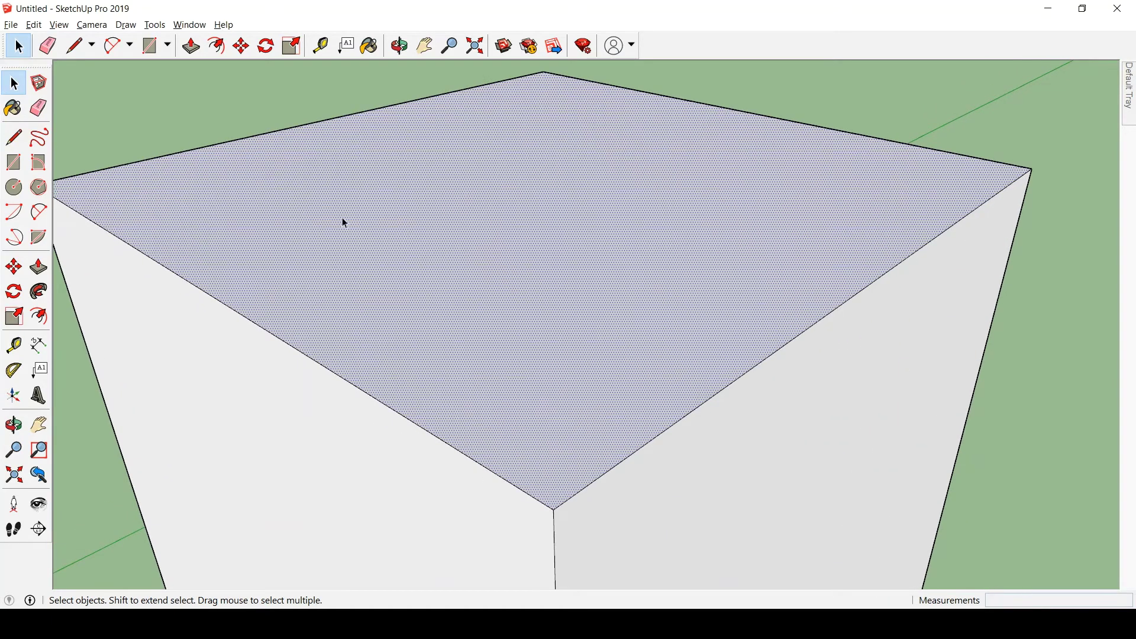
scroll(500, 169, down, 5)
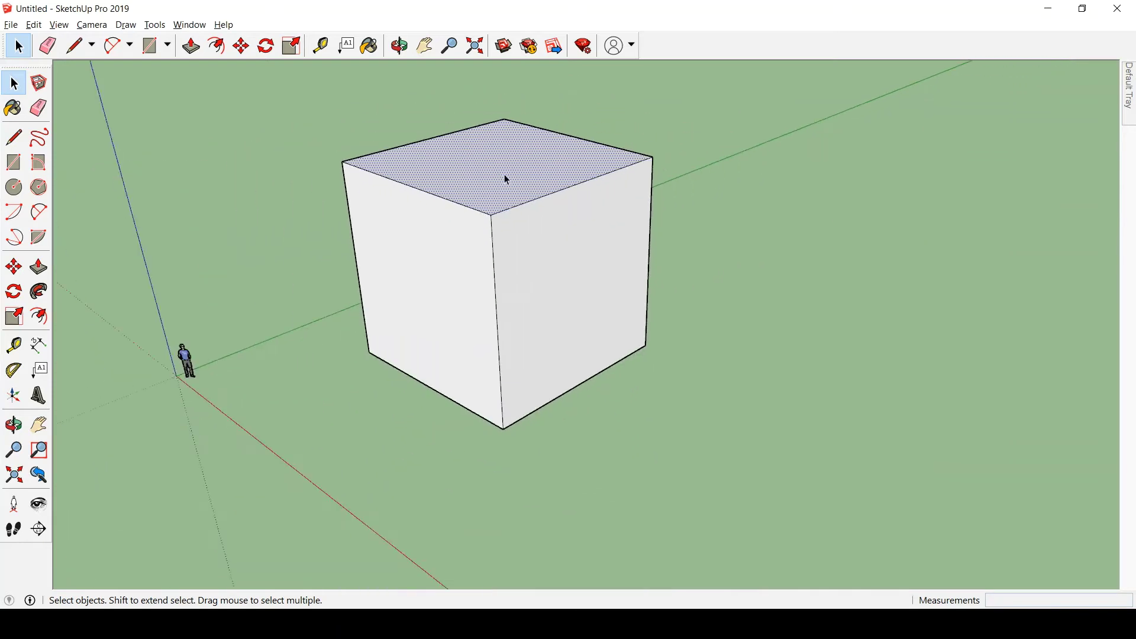
middle_drag(592, 275, 596, 325)
middle_drag(537, 258, 494, 195)
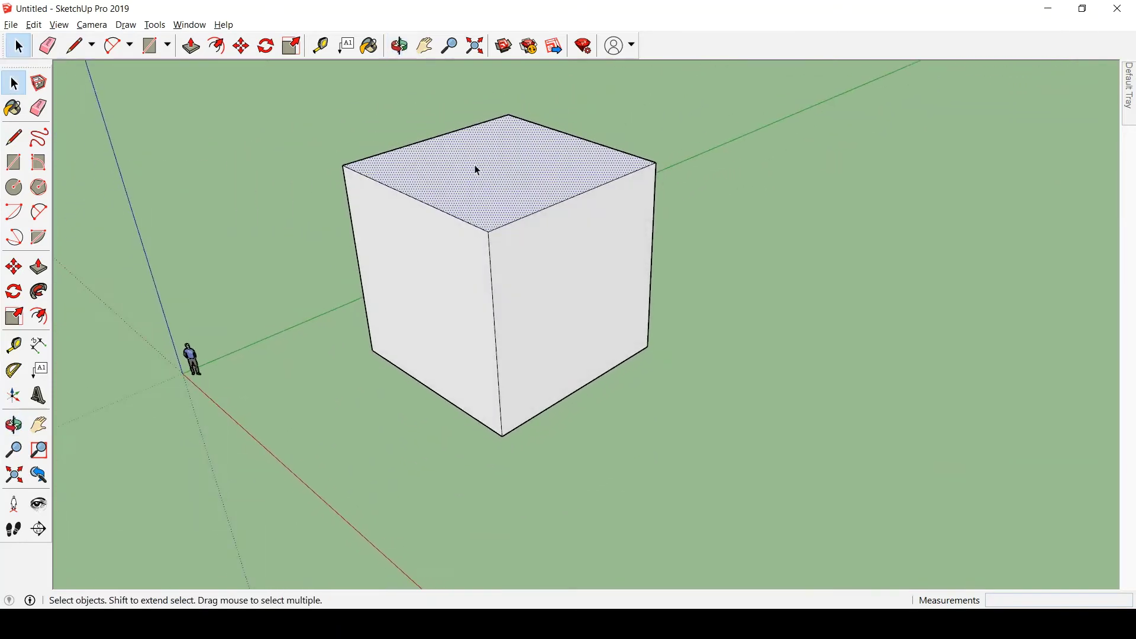
scroll(474, 167, up, 1)
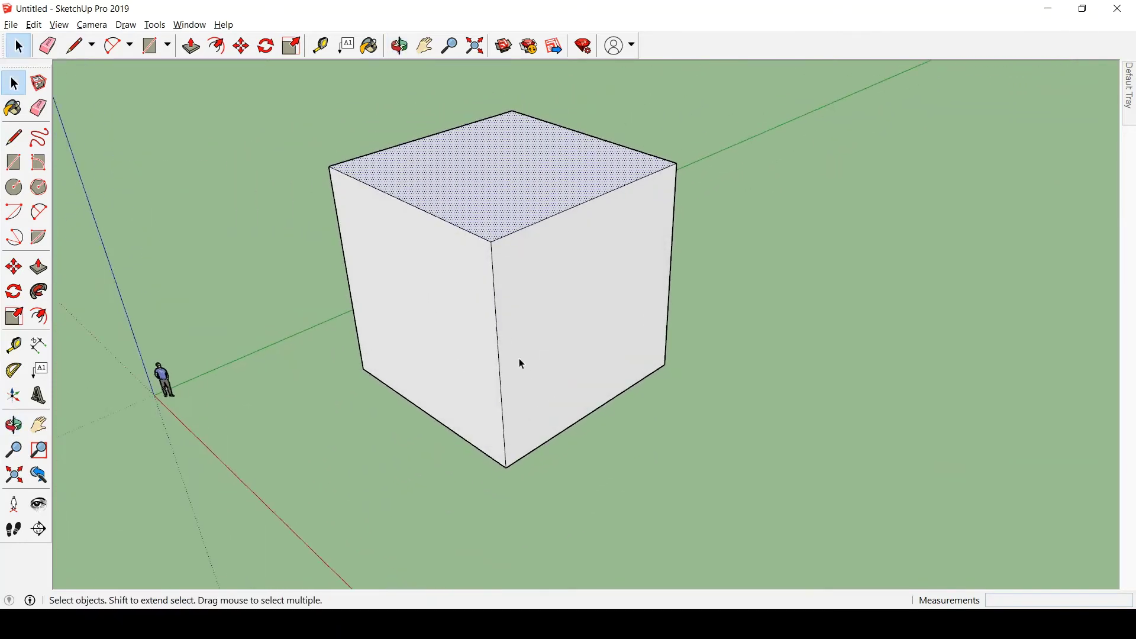
drag(272, 87, 848, 503)
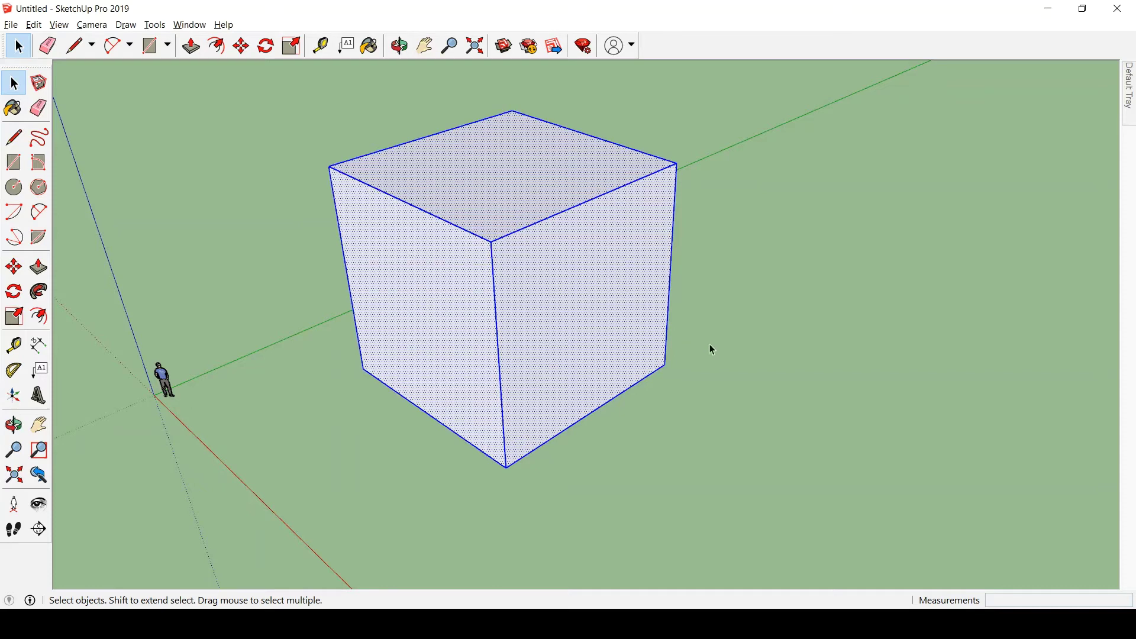
scroll(692, 431, down, 2)
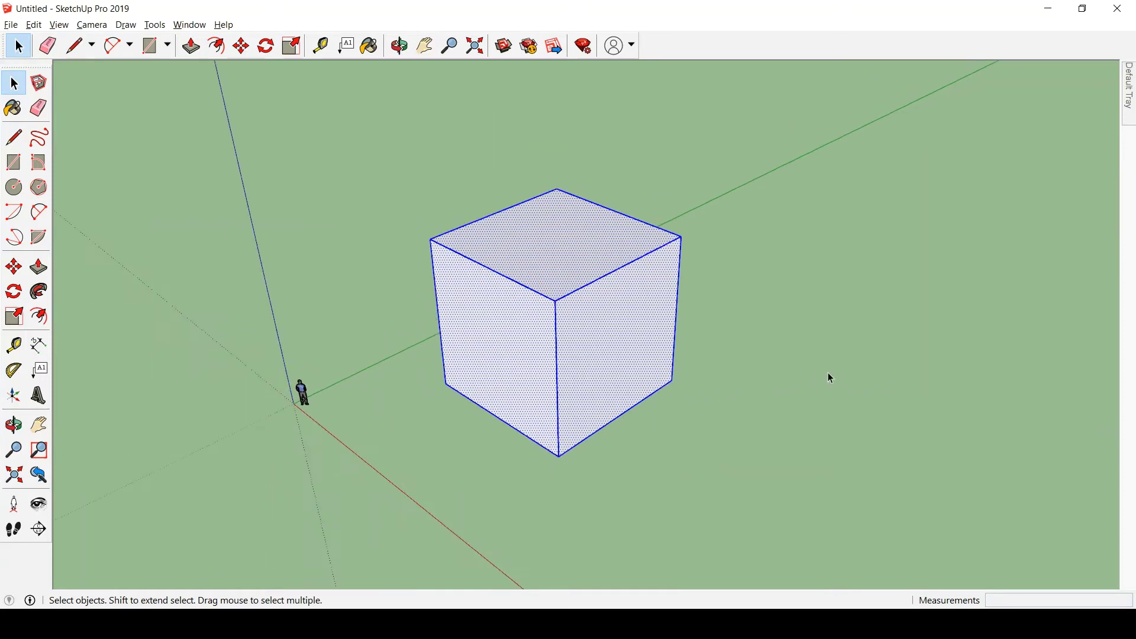
click(780, 409)
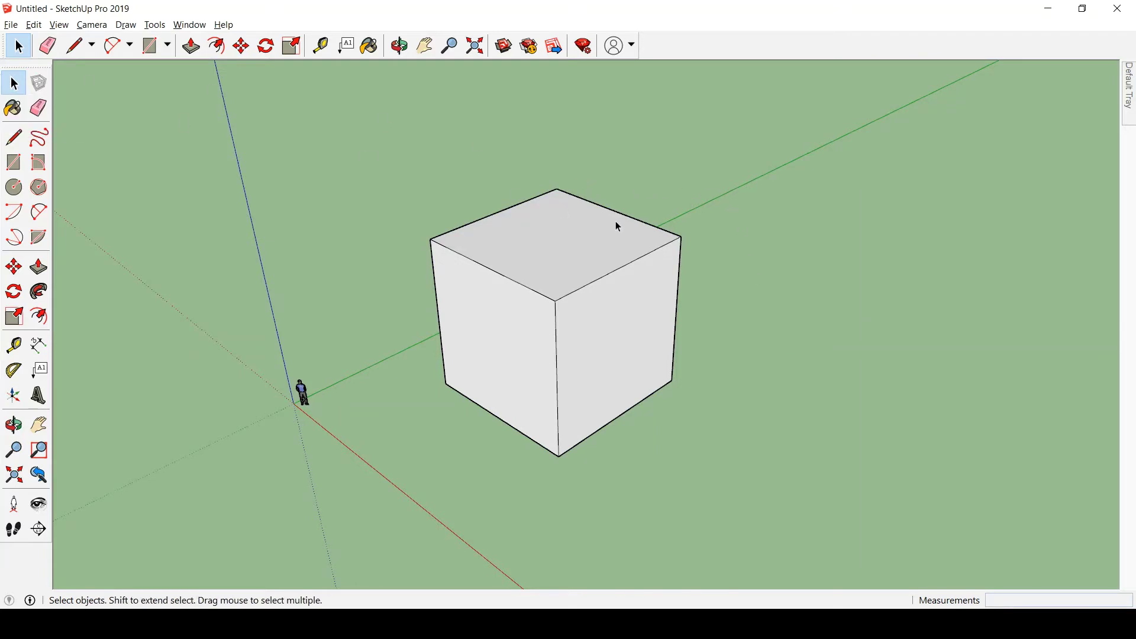
Select individual faces and edges of the cube one at a time, ending with the front vertical edge.
click(554, 252)
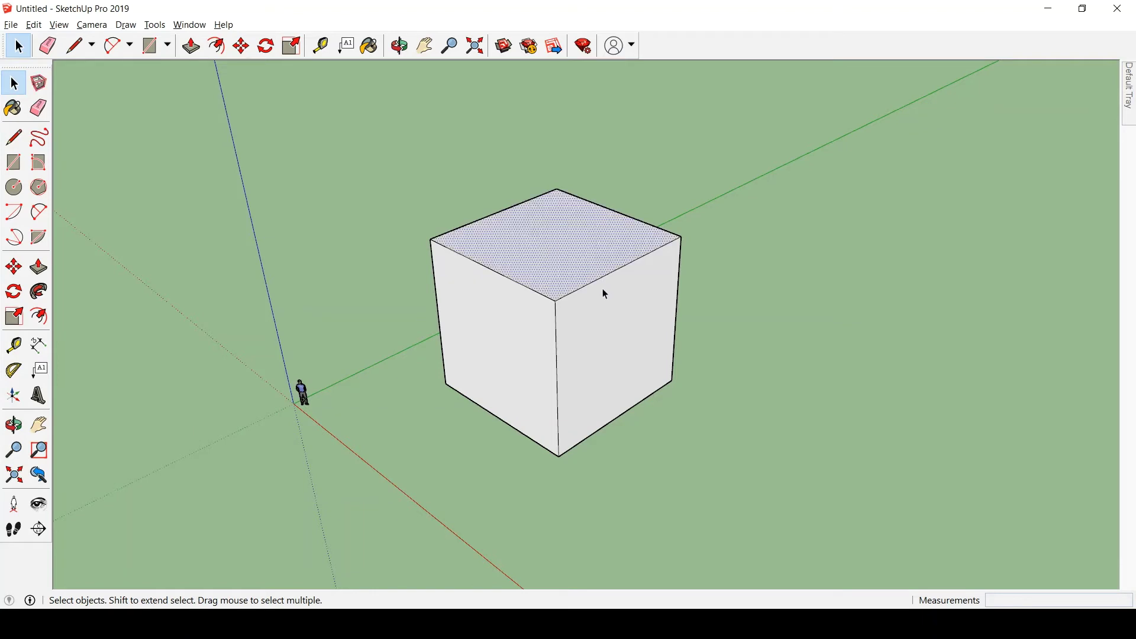
click(600, 280)
click(599, 346)
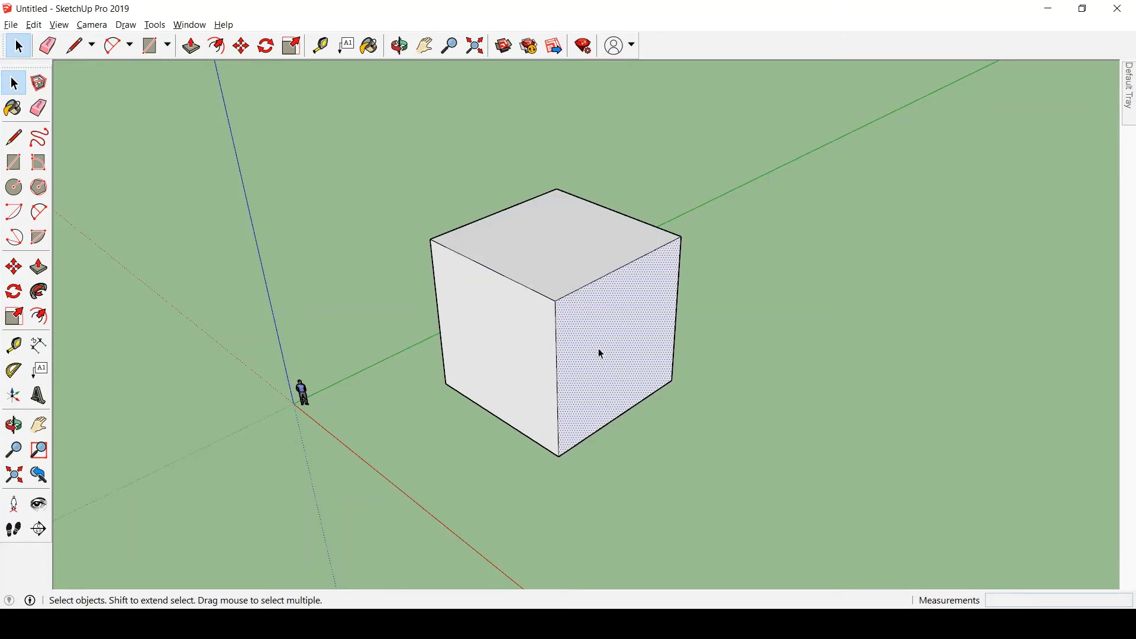
click(556, 371)
click(525, 378)
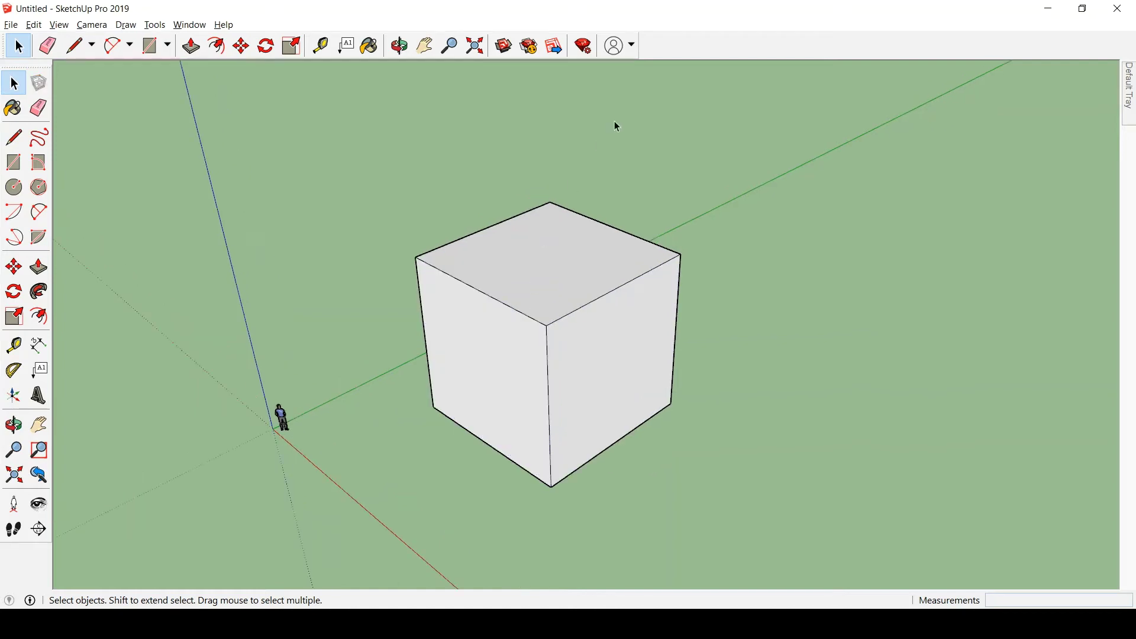
click(546, 255)
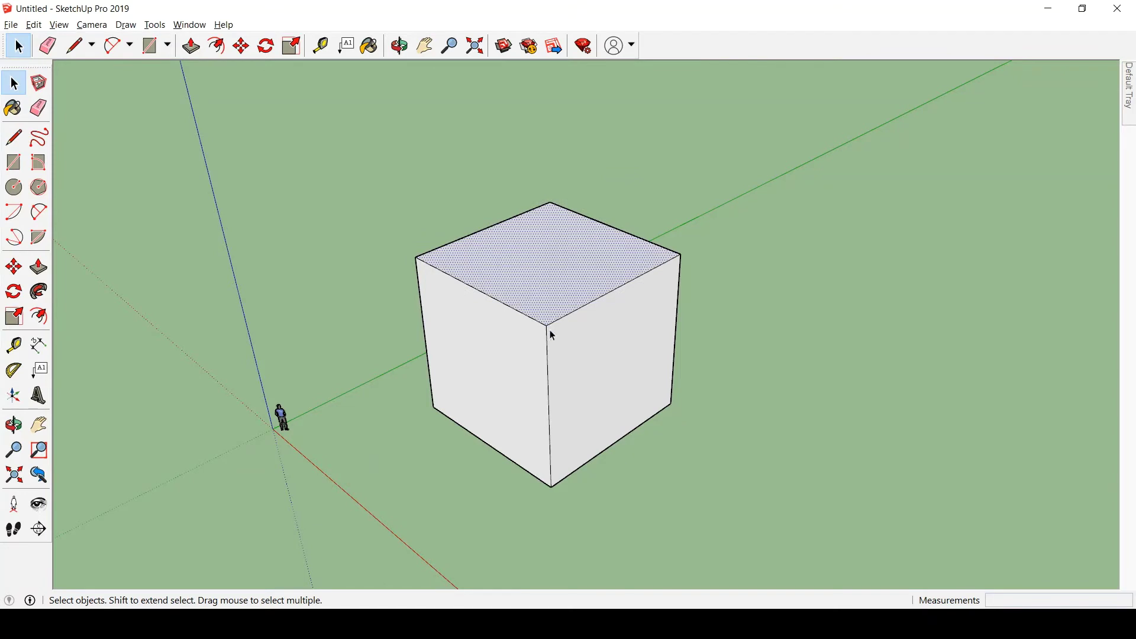
click(546, 349)
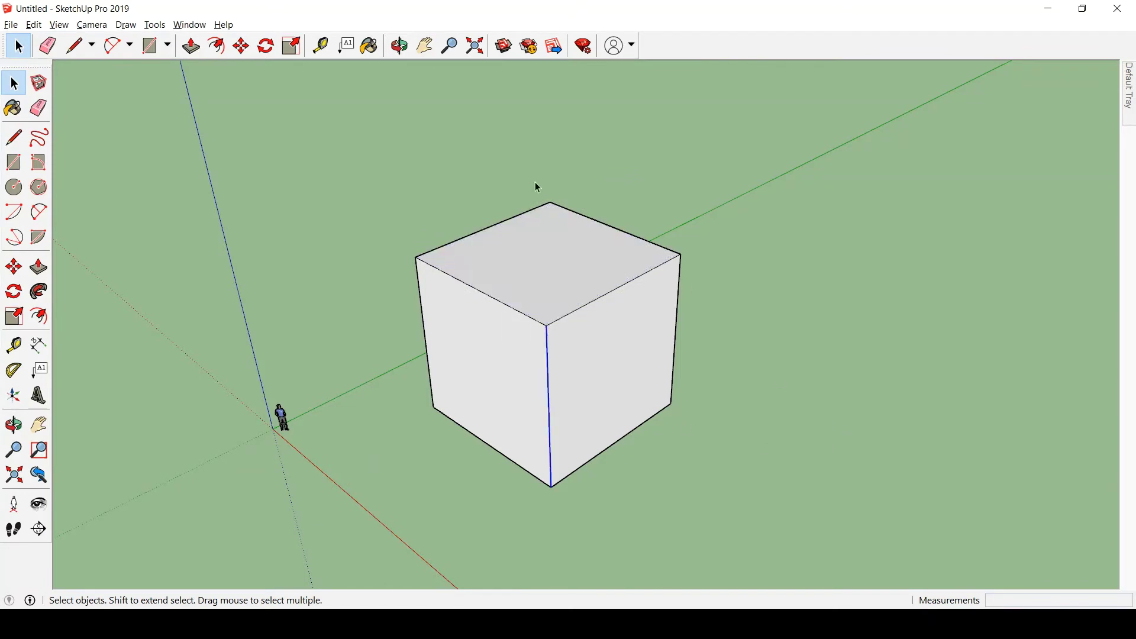
Select the cube's top face together with its four bounding edges.
scroll(535, 184, up, 2)
middle_drag(632, 318, 658, 282)
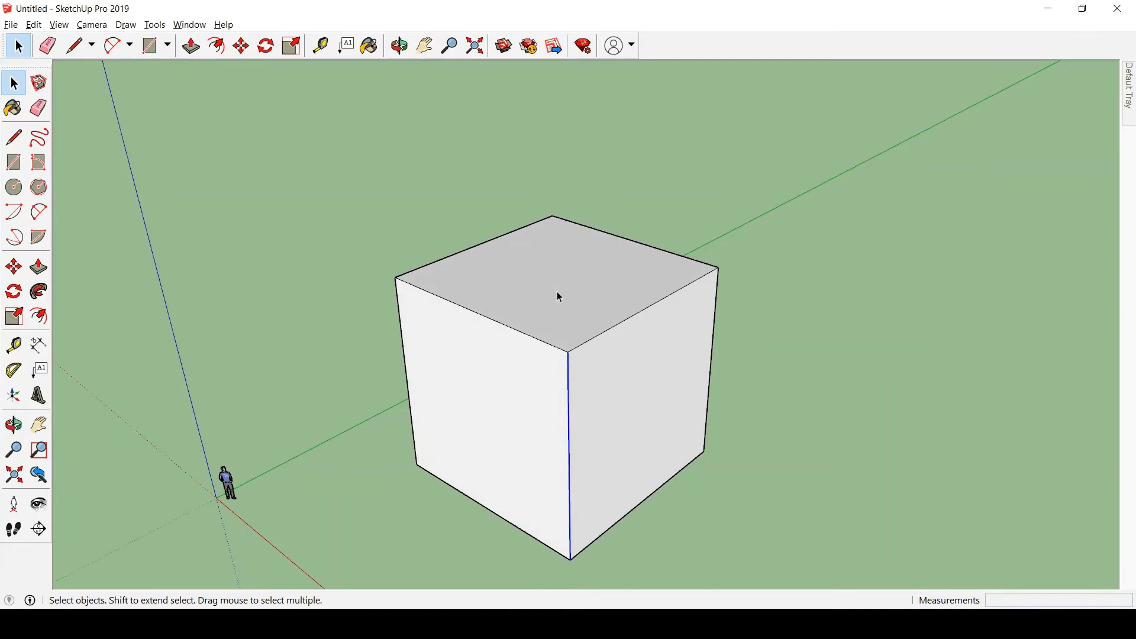
click(557, 292)
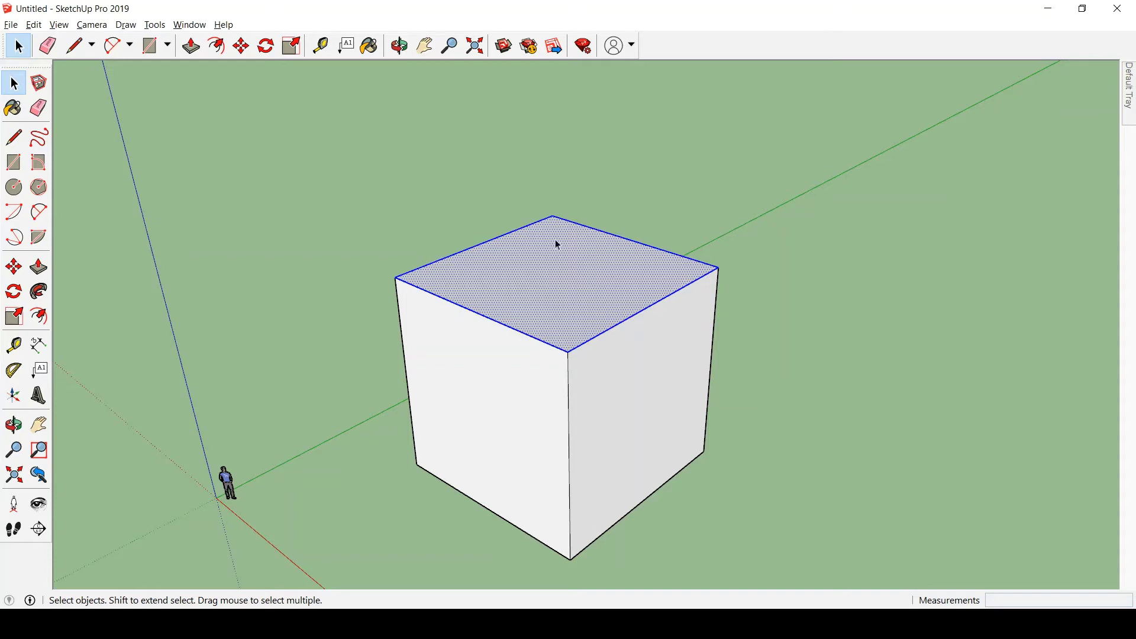
middle_drag(548, 325, 789, 400)
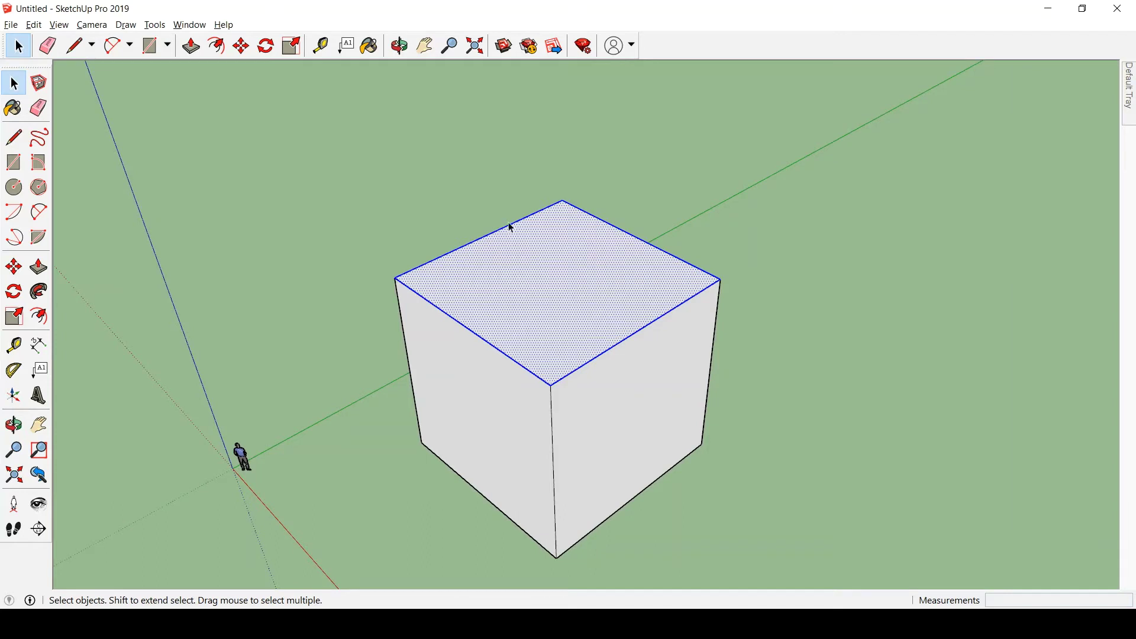
middle_drag(847, 391, 850, 342)
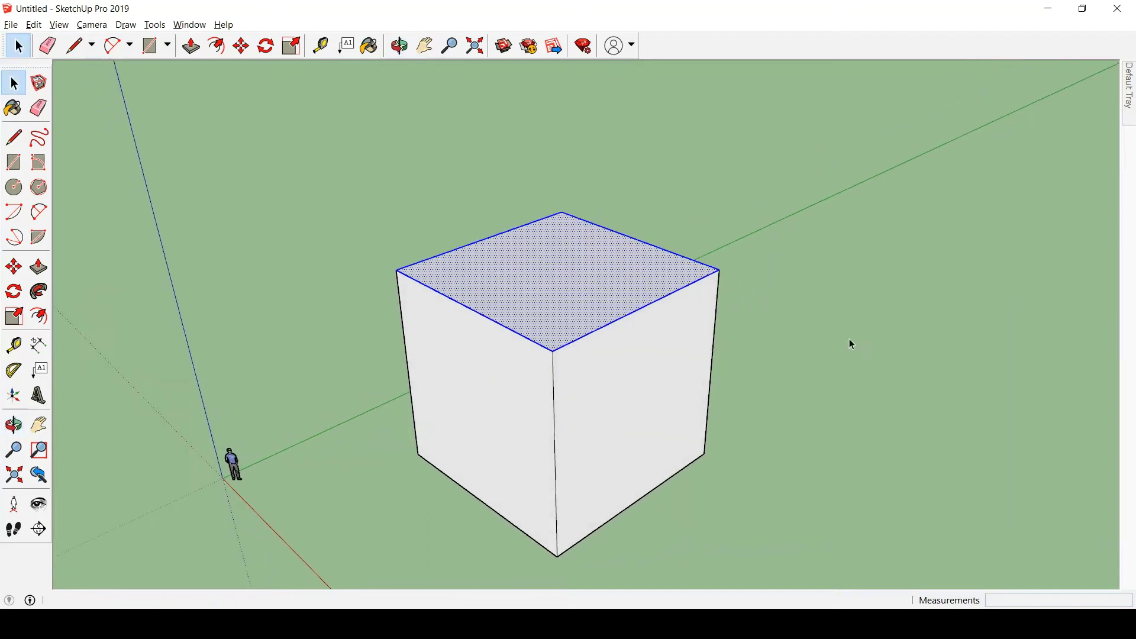
Select the front vertical edge with its two adjoining faces, then all connected geometry of the cube, and clear the selection.
double_click(556, 453)
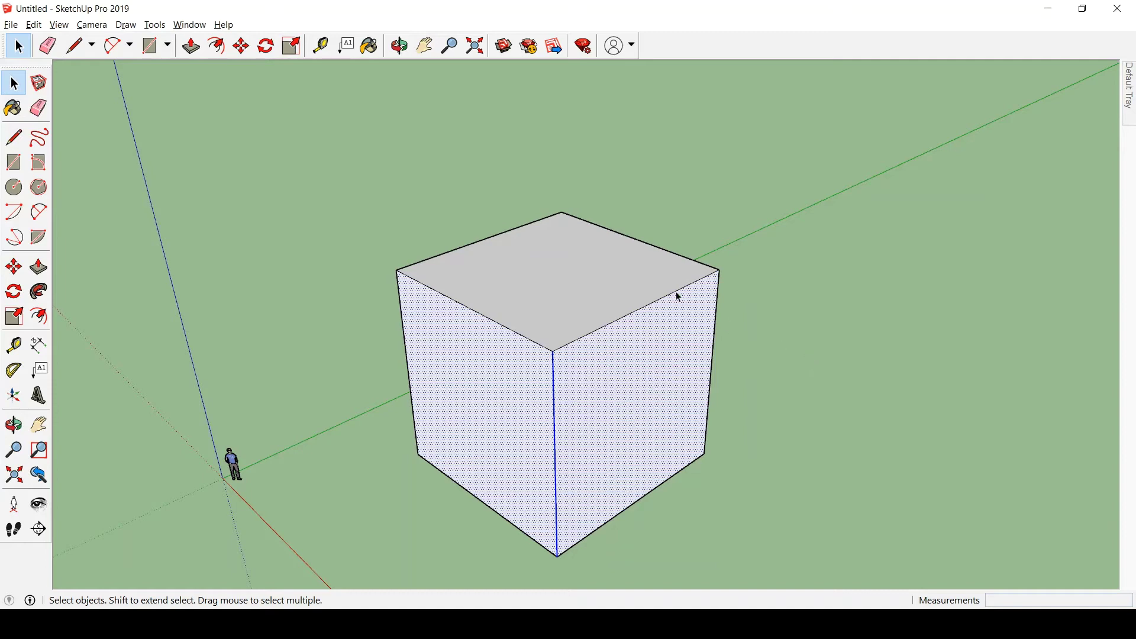
triple_click(564, 272)
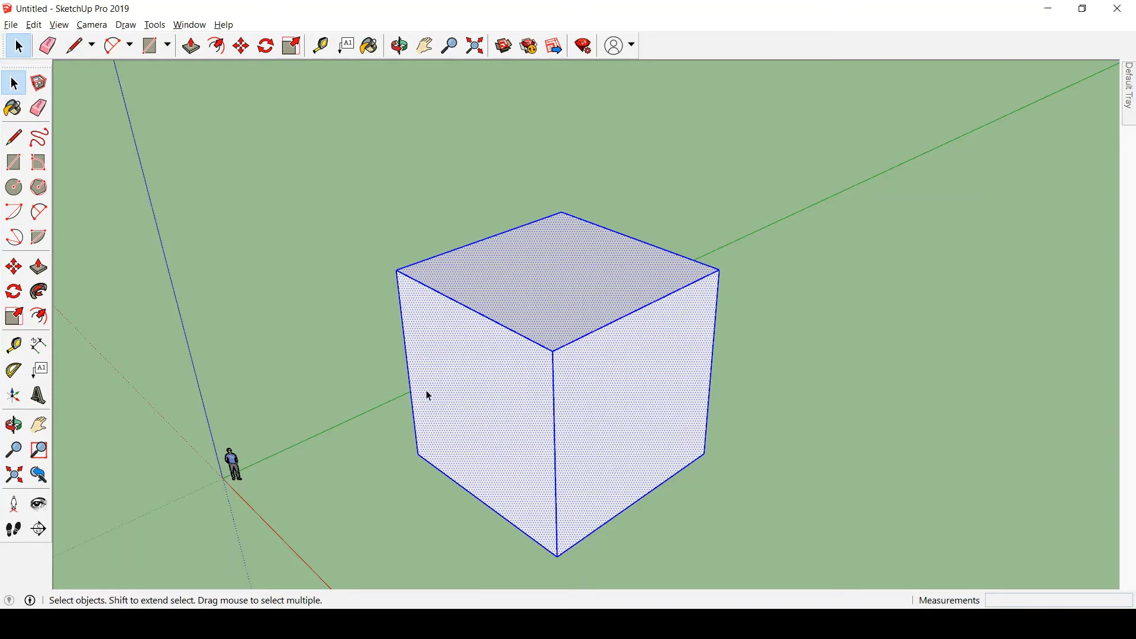
middle_drag(778, 448, 684, 545)
scroll(728, 289, down, 1)
click(824, 369)
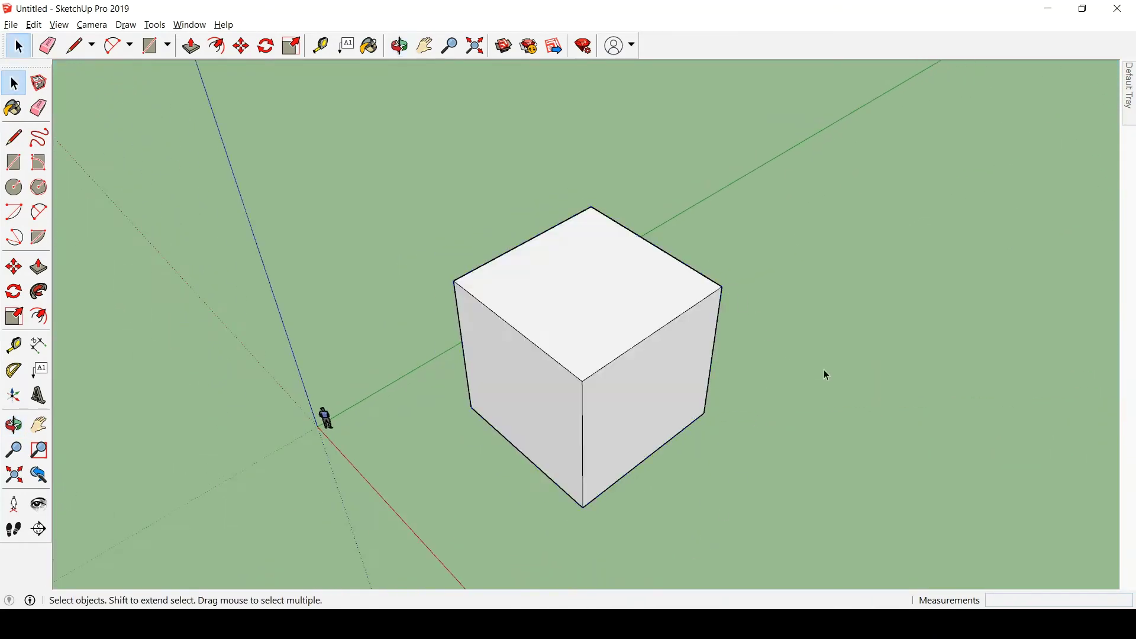
triple_click(640, 312)
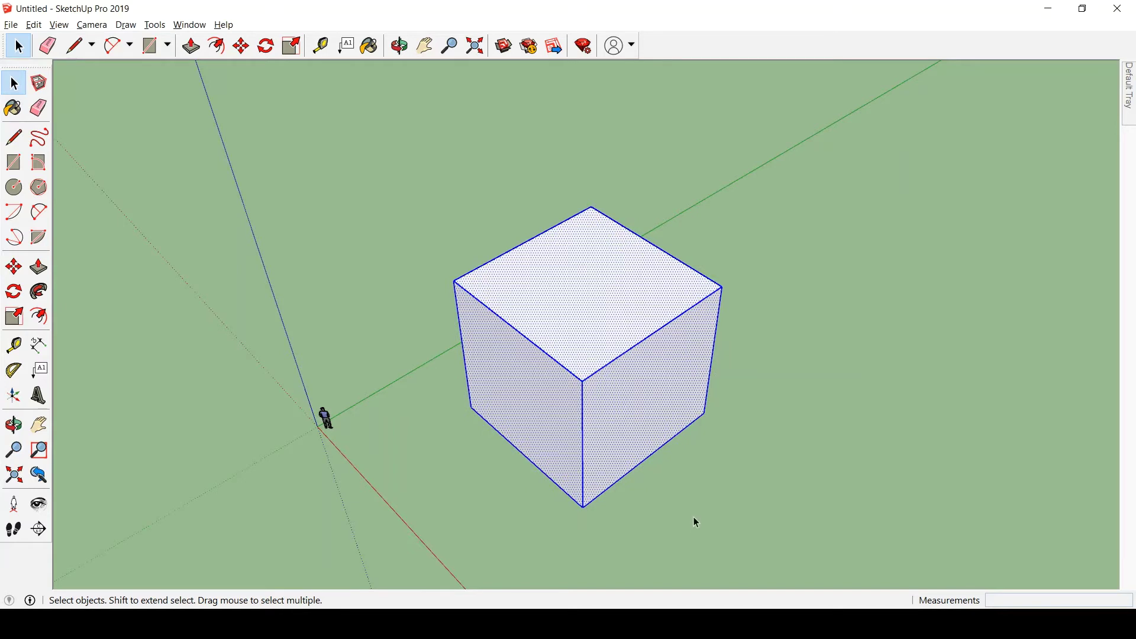
scroll(503, 263, down, 1)
middle_drag(503, 263, 665, 355)
click(693, 337)
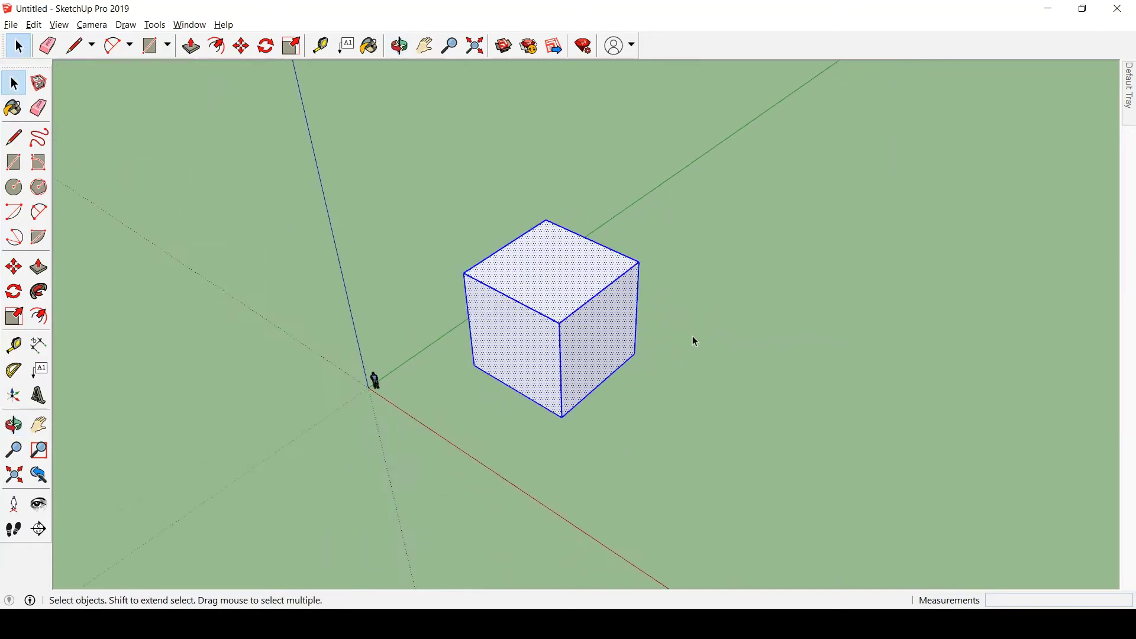
Copy the bottom edge of the cube's right face upward to about mid-height, splitting the face in two.
scroll(828, 308, up, 3)
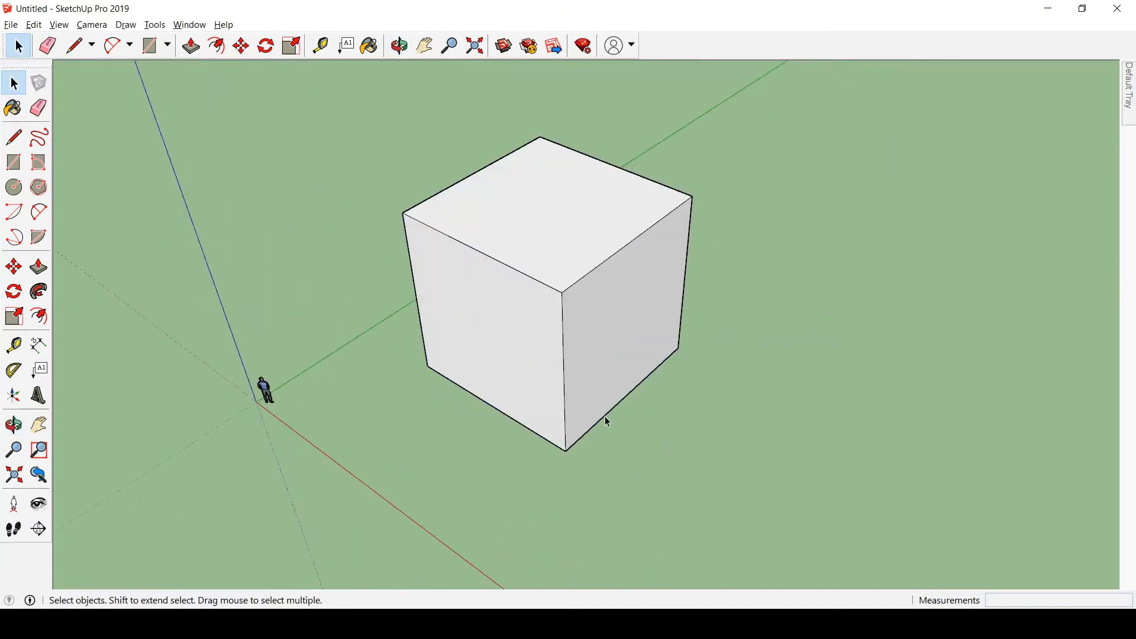
click(591, 435)
key(m)
key(ctrl)
click(567, 449)
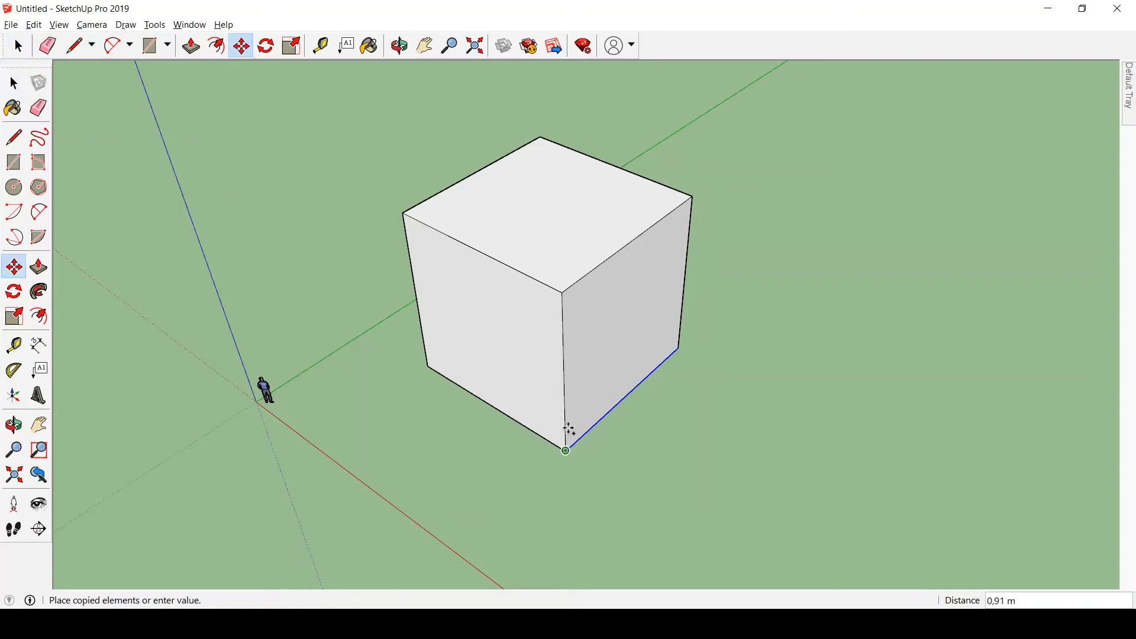
click(563, 370)
Push/Pull the lower half of the cube's right face outward to form a long, low block.
key(p)
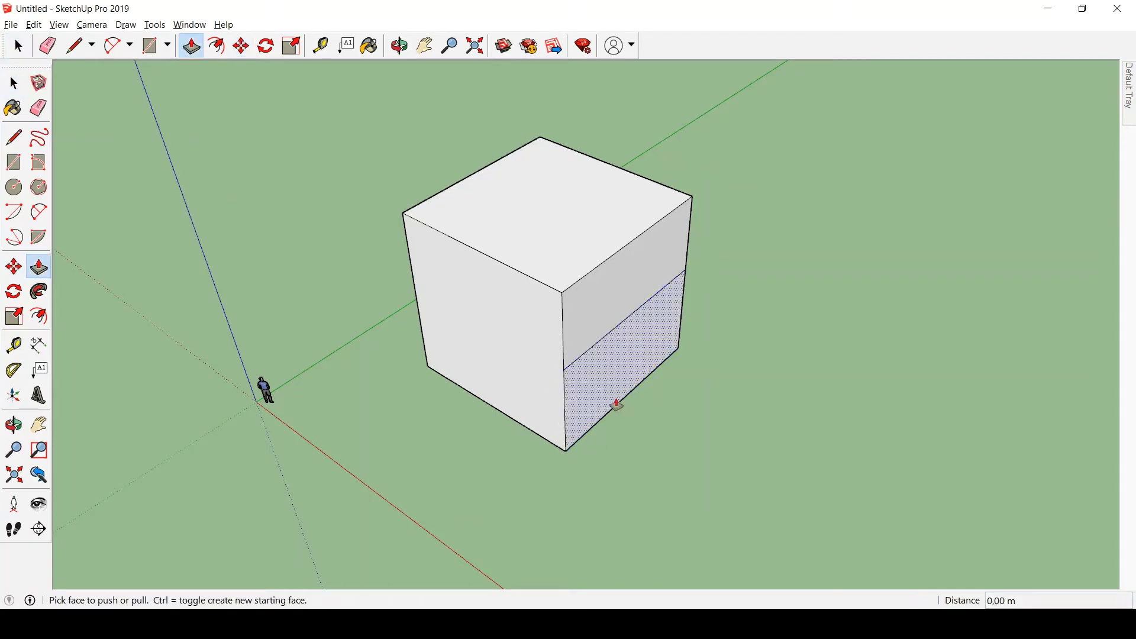
click(616, 405)
click(850, 439)
key(space)
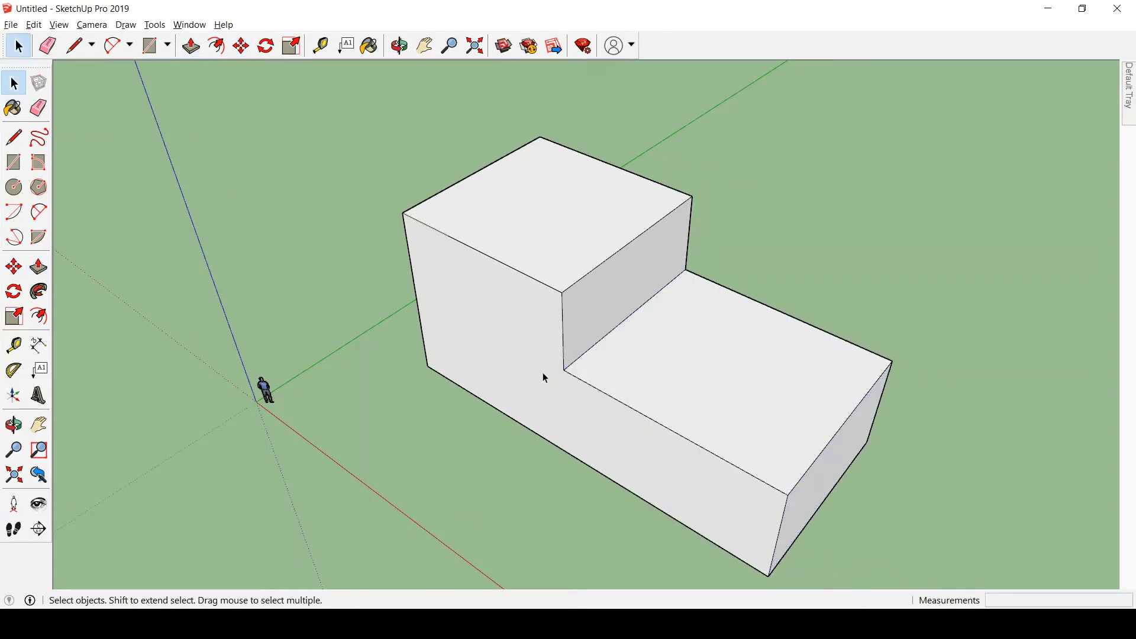
Draw a diagonal line across the left face from the step's inner corner to the far top corner, and push the lower portion inward.
key(l)
click(563, 370)
click(403, 213)
key(space)
key(p)
click(528, 313)
click(451, 375)
key(space)
Select all connected faces and edges of the reshaped solid.
middle_drag(847, 266, 533, 447)
scroll(454, 246, down, 3)
scroll(604, 287, down, 2)
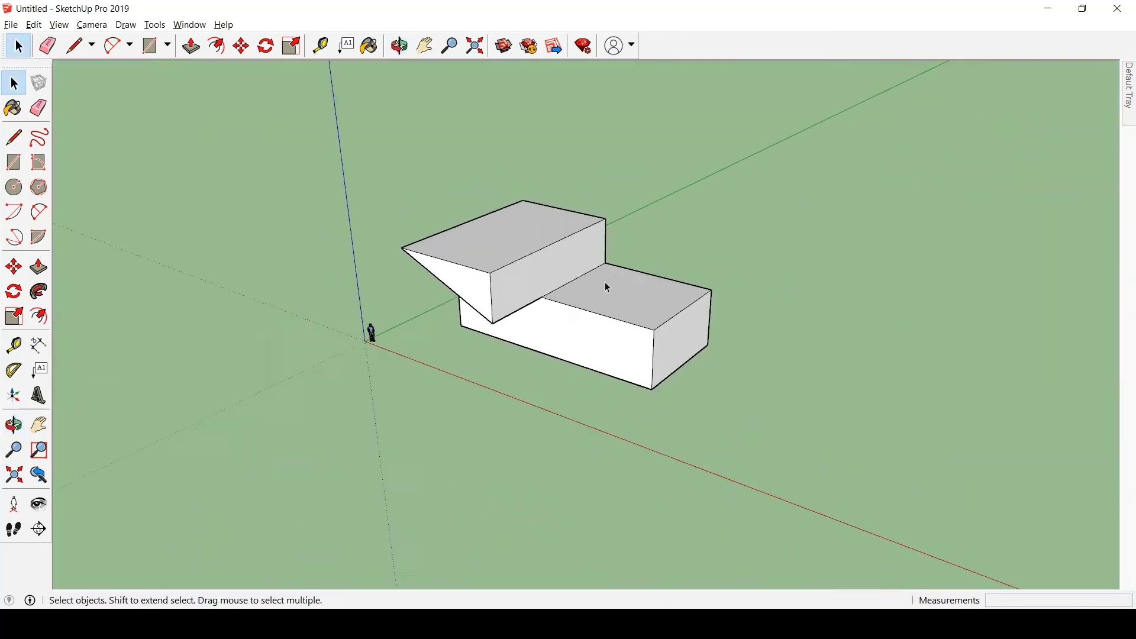
scroll(607, 299, down, 2)
scroll(591, 266, up, 3)
triple_click(588, 261)
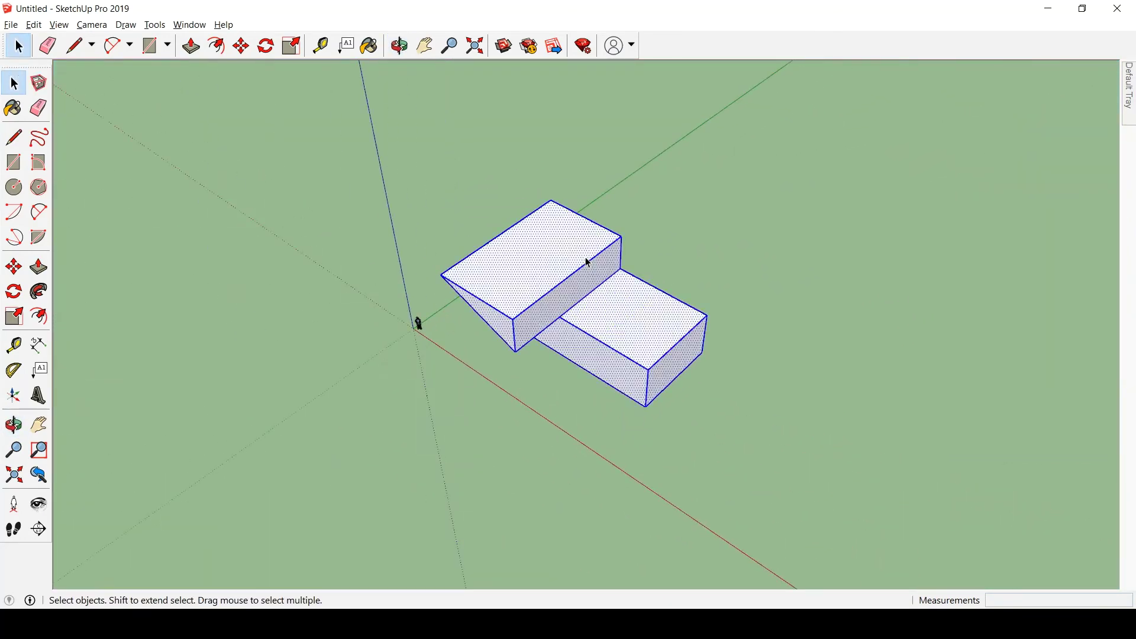
Undo the pushes, the diagonal line and the copied edge to restore the plain cube, and clear the selection.
middle_drag(827, 533, 685, 437)
key(ctrl+z)
key(ctrl+z)
key(ctrl+z)
key(ctrl+z)
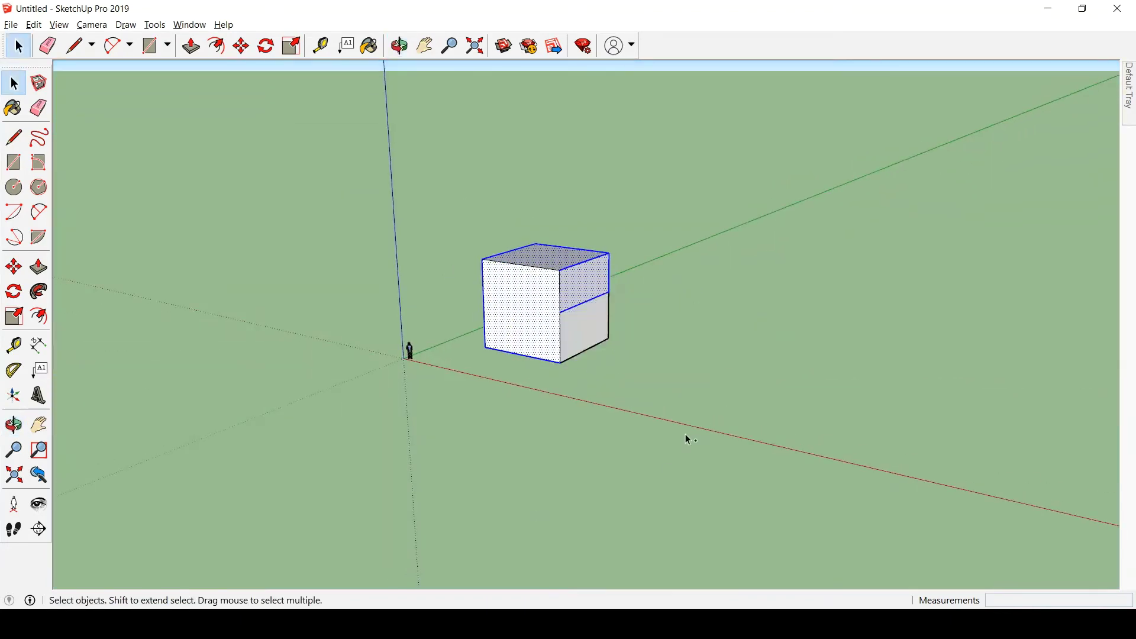
click(718, 335)
middle_drag(718, 335, 541, 406)
scroll(549, 253, up, 4)
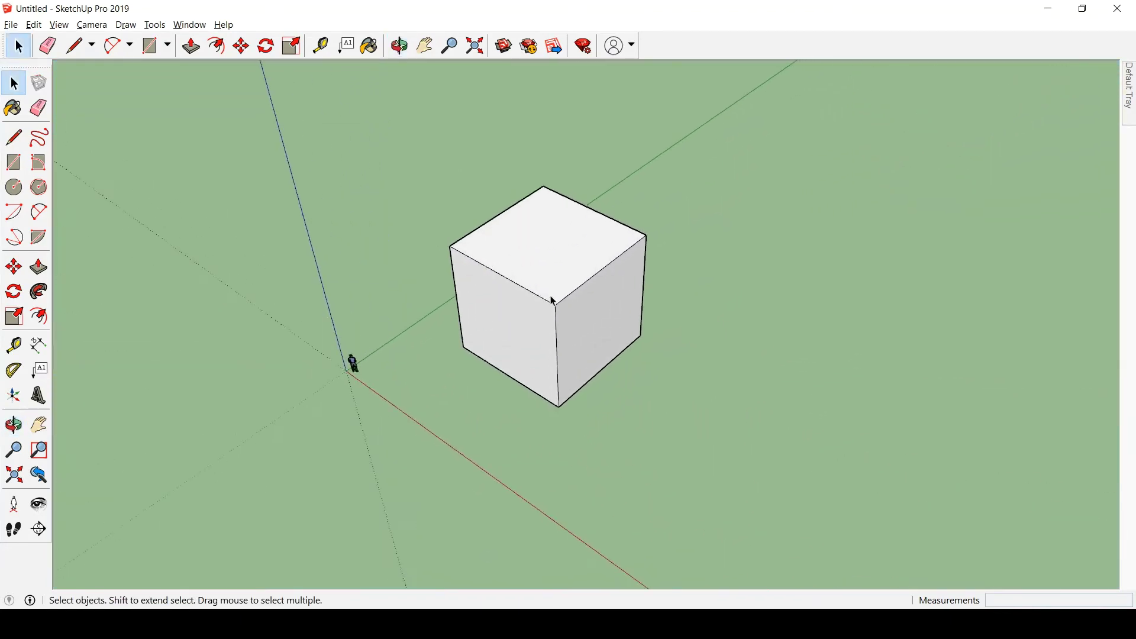
Select the cube's top face, add its four bounding edges to the selection one by one, and clear the selection.
click(566, 245)
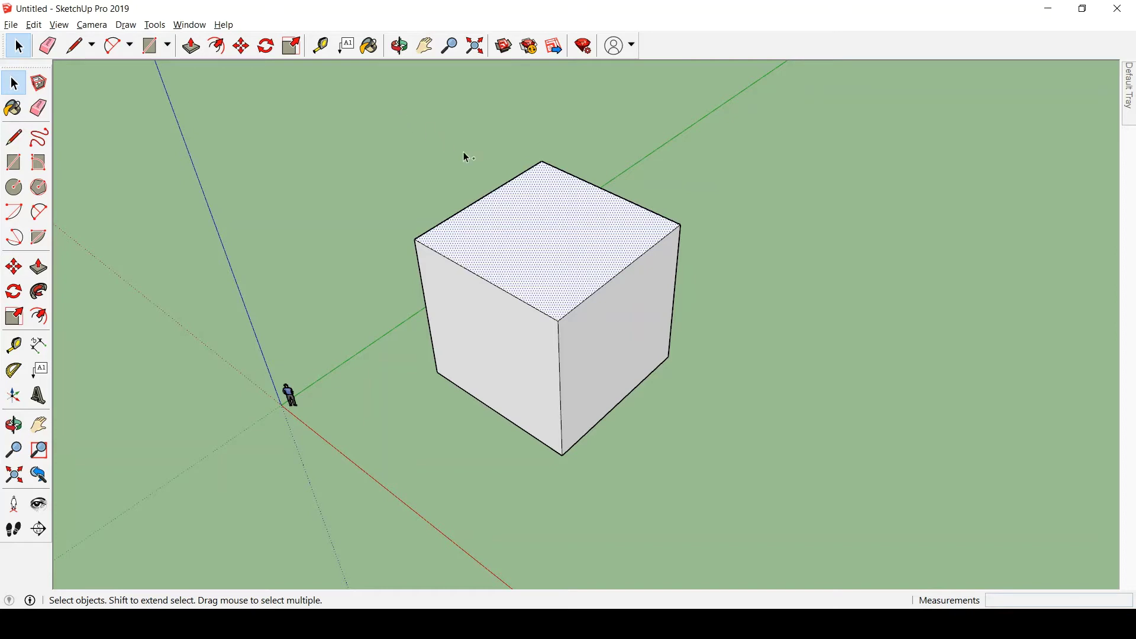
shift+click(490, 195)
shift+click(472, 274)
shift+click(597, 291)
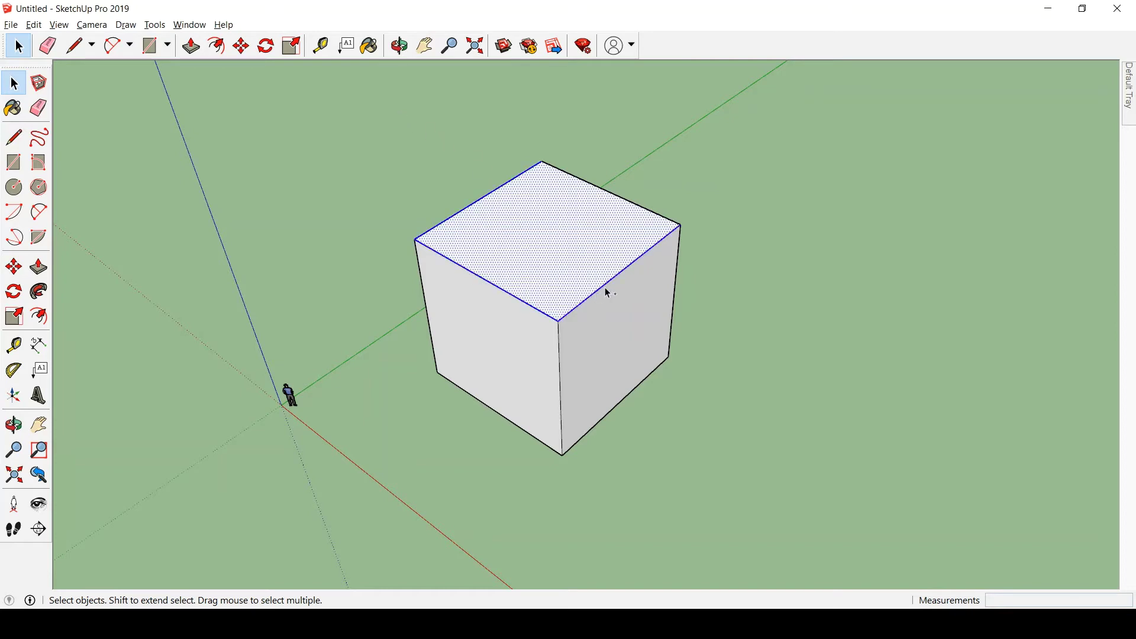
shift+click(653, 217)
click(904, 277)
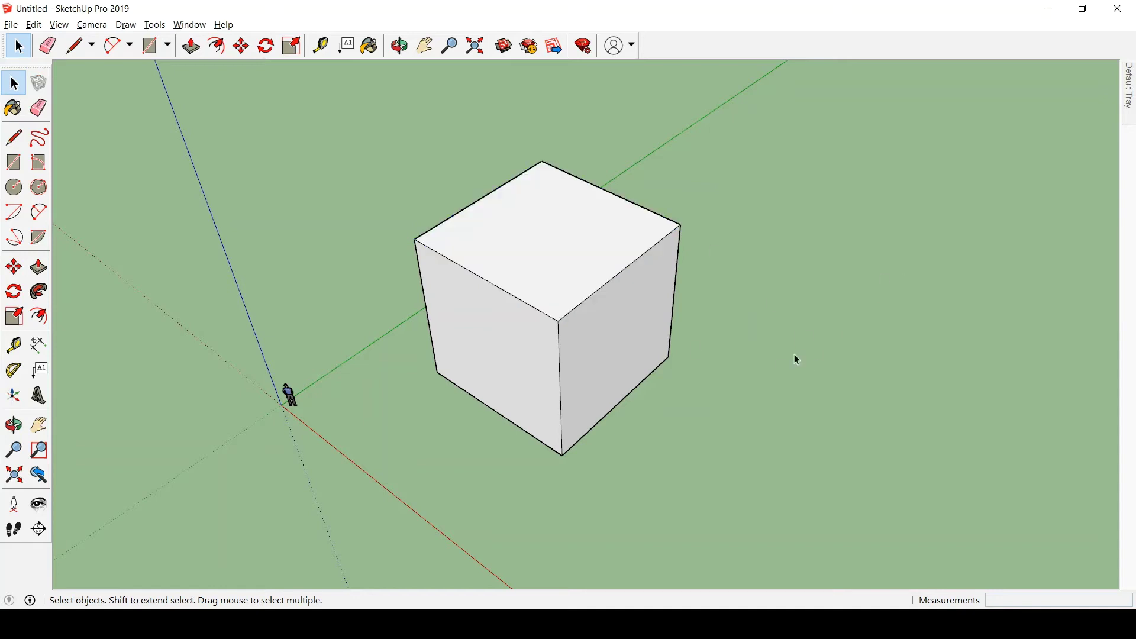
Select the top face with its edges, and extend the selection with both front side faces, their edges and the human figure.
double_click(557, 242)
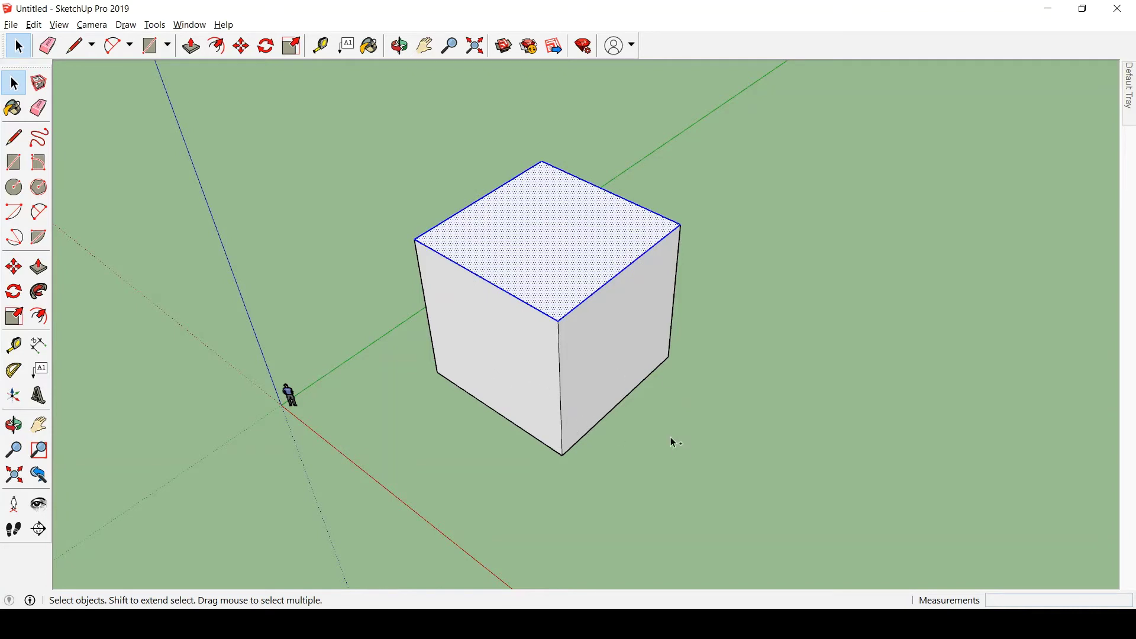
shift+click(612, 331)
shift+click(531, 370)
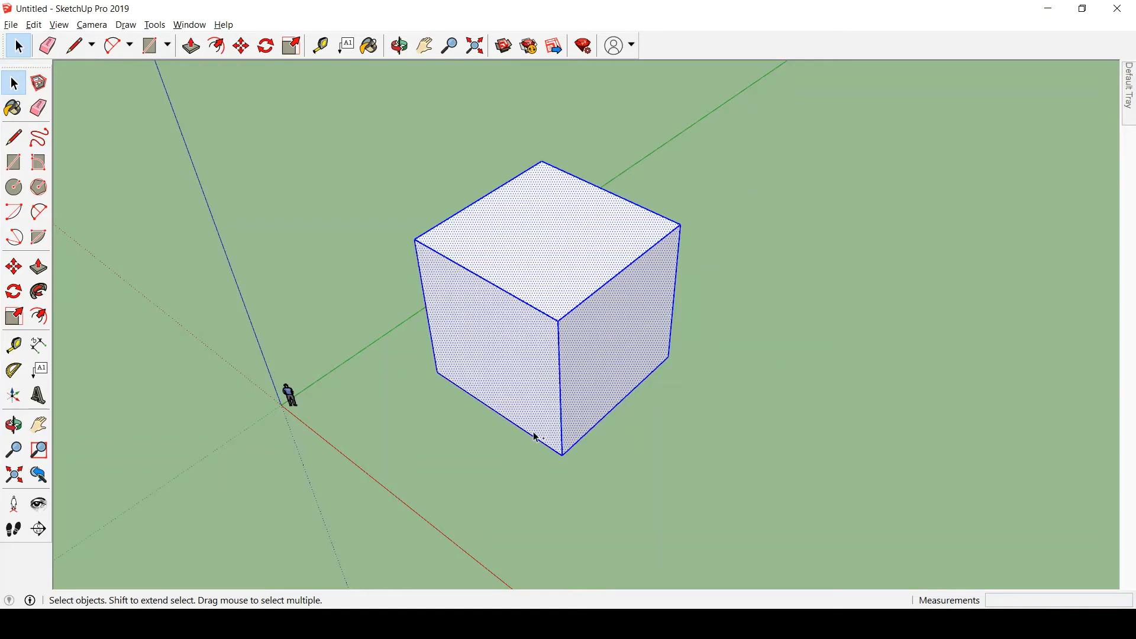
middle_drag(479, 378, 574, 329)
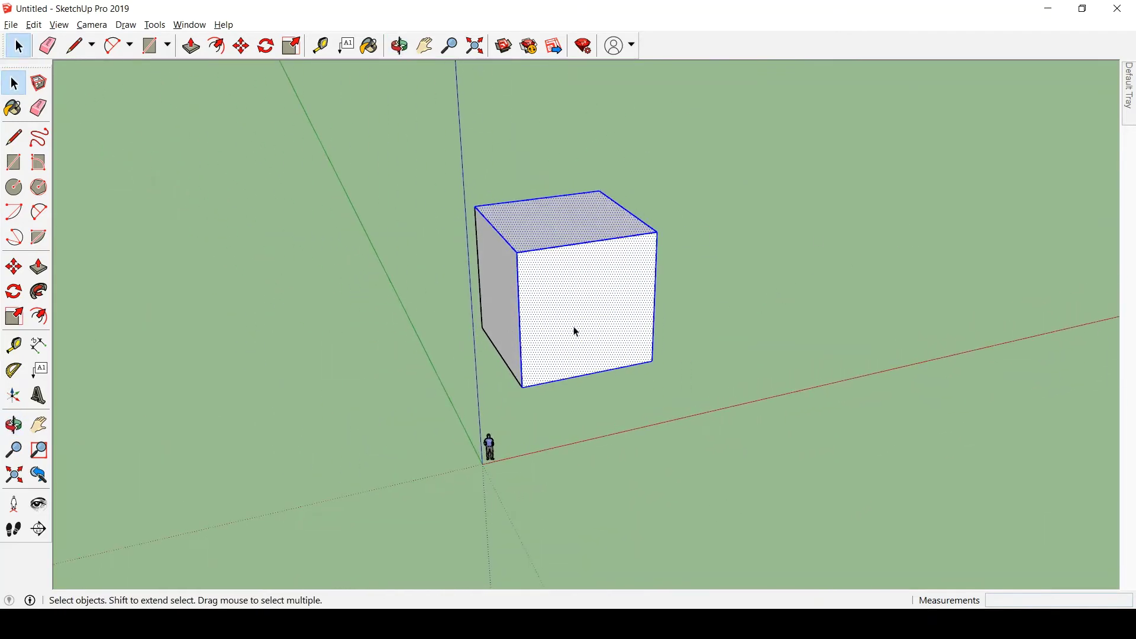
shift+click(489, 448)
middle_drag(684, 361, 243, 436)
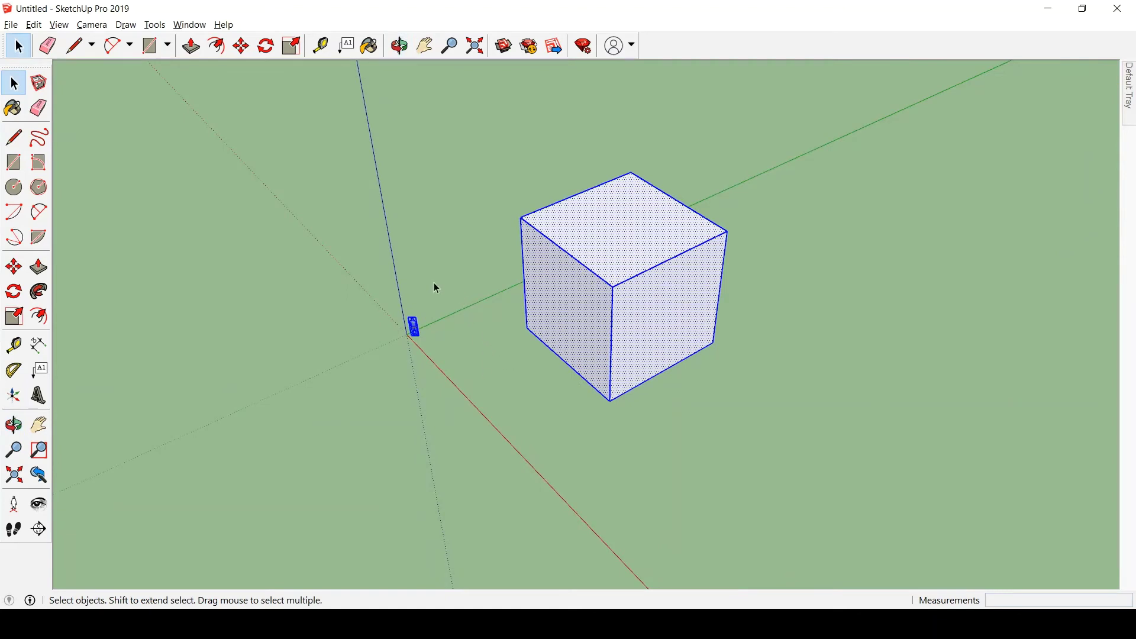
scroll(434, 286, down, 1)
scroll(663, 272, up, 2)
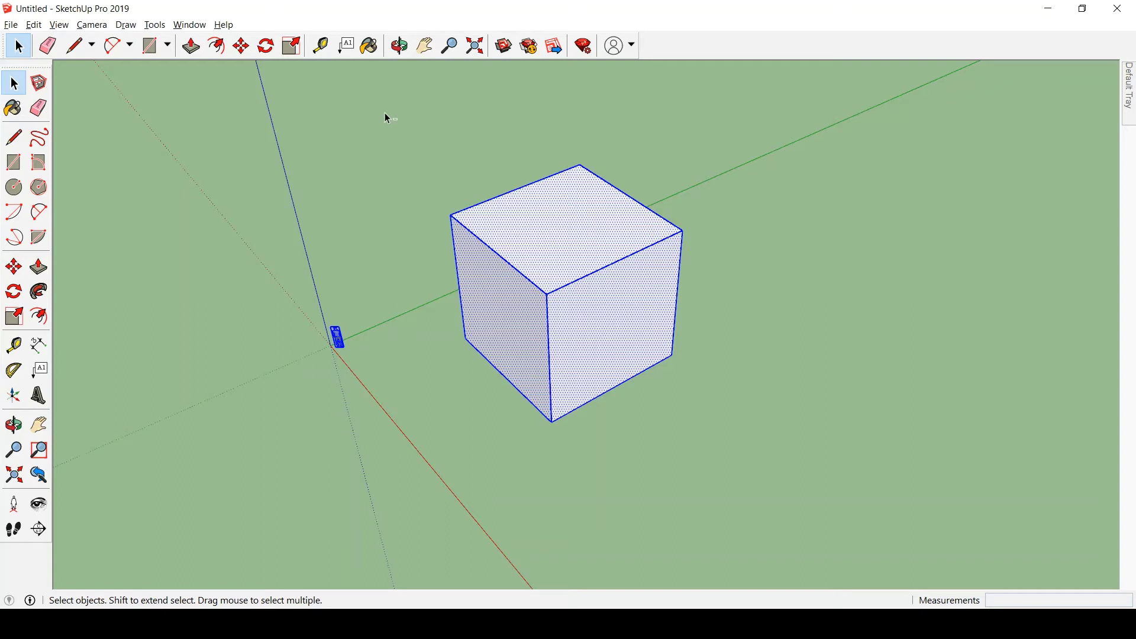
Remove the human figure and the two side faces with their edges from the selection, then clear the rest.
shift+click(339, 337)
shift+double_click(501, 317)
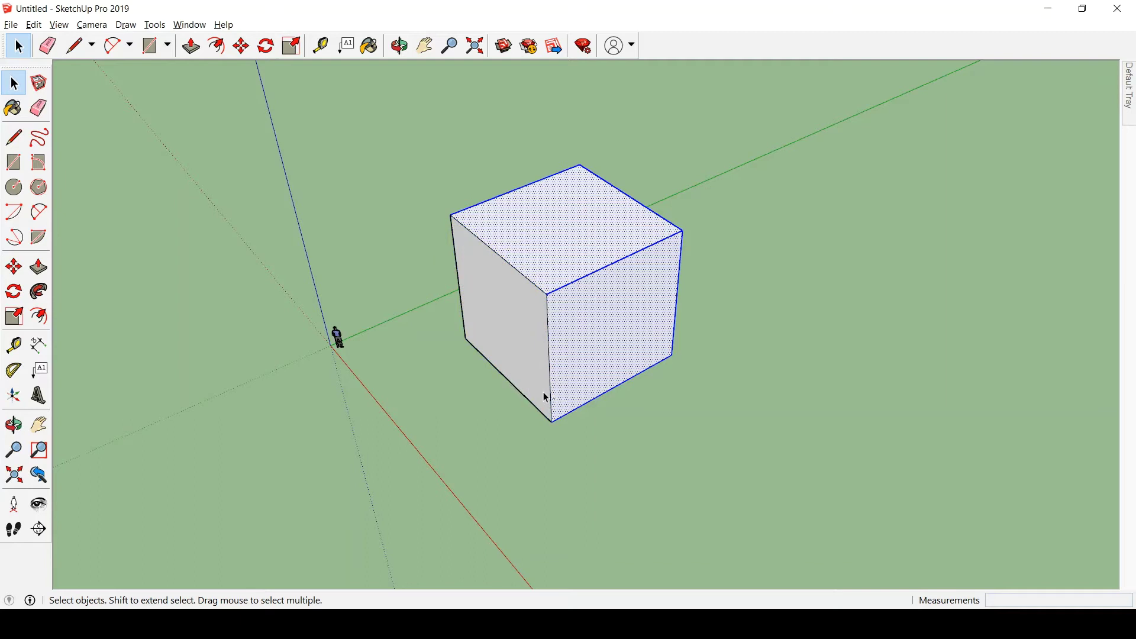
shift+double_click(612, 332)
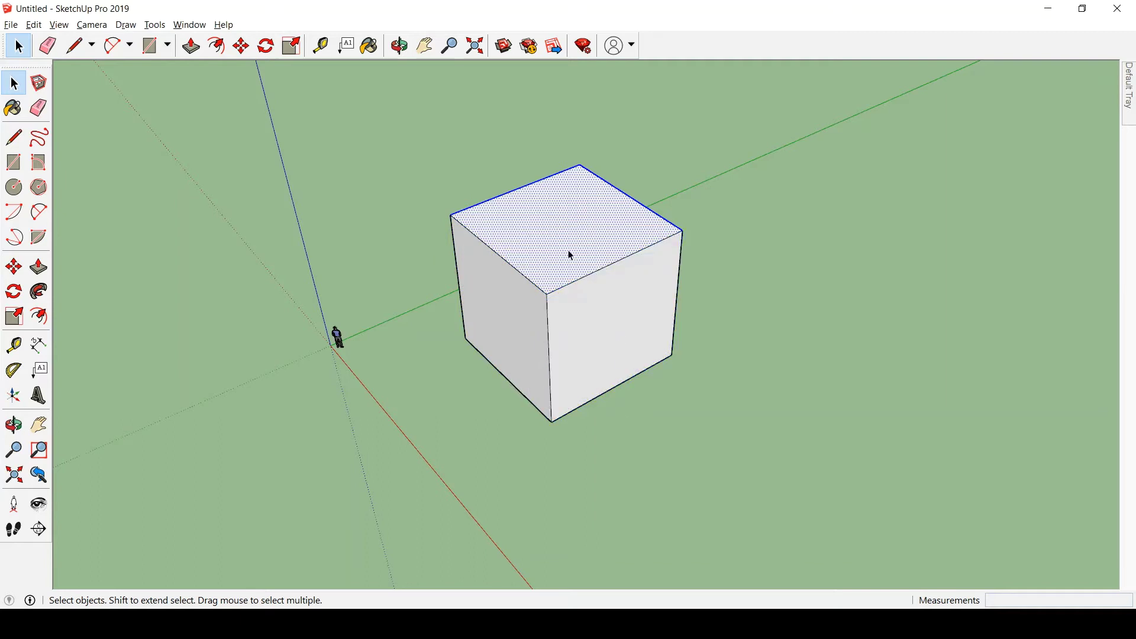
click(812, 217)
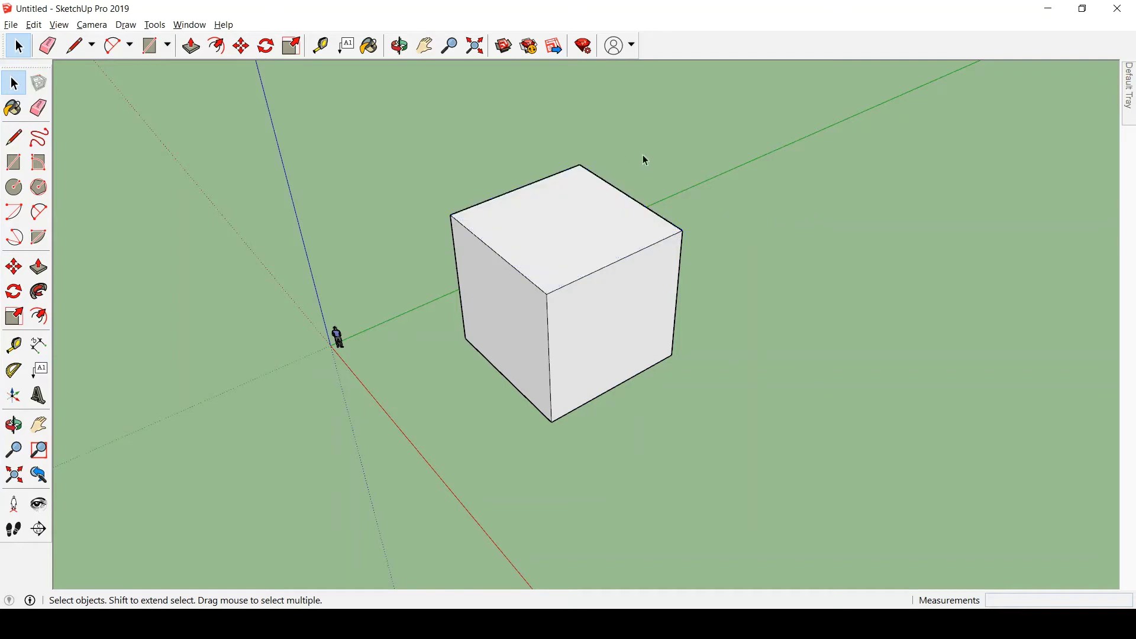
Select the top face with its bounding edges and add the right face with its edges to the selection.
double_click(554, 234)
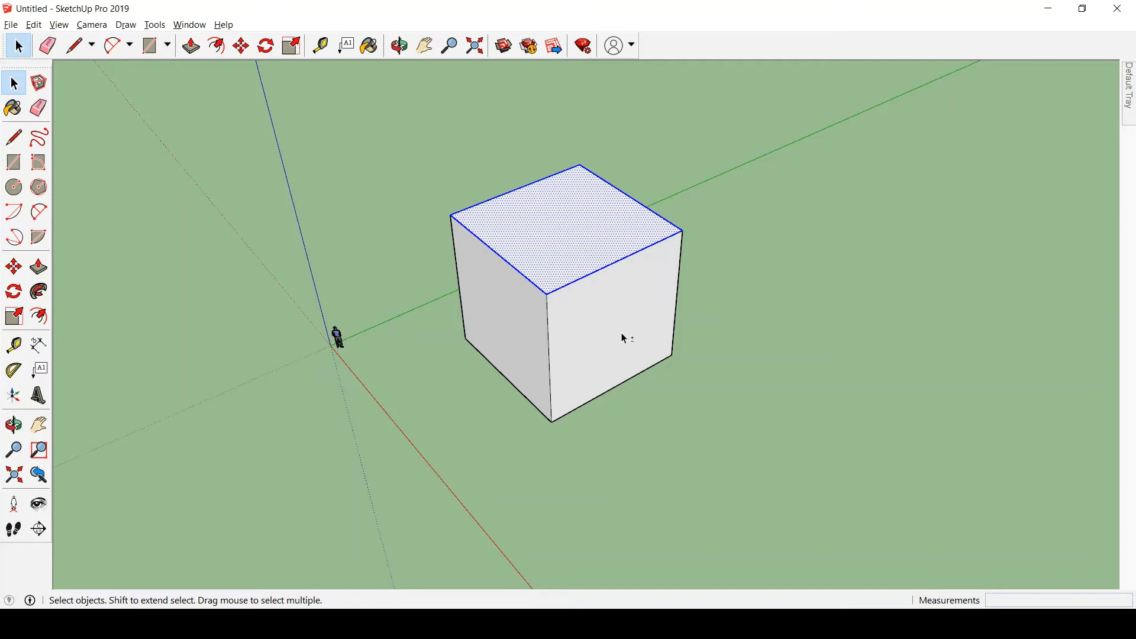
shift+click(629, 257)
shift+click(622, 261)
shift+click(635, 343)
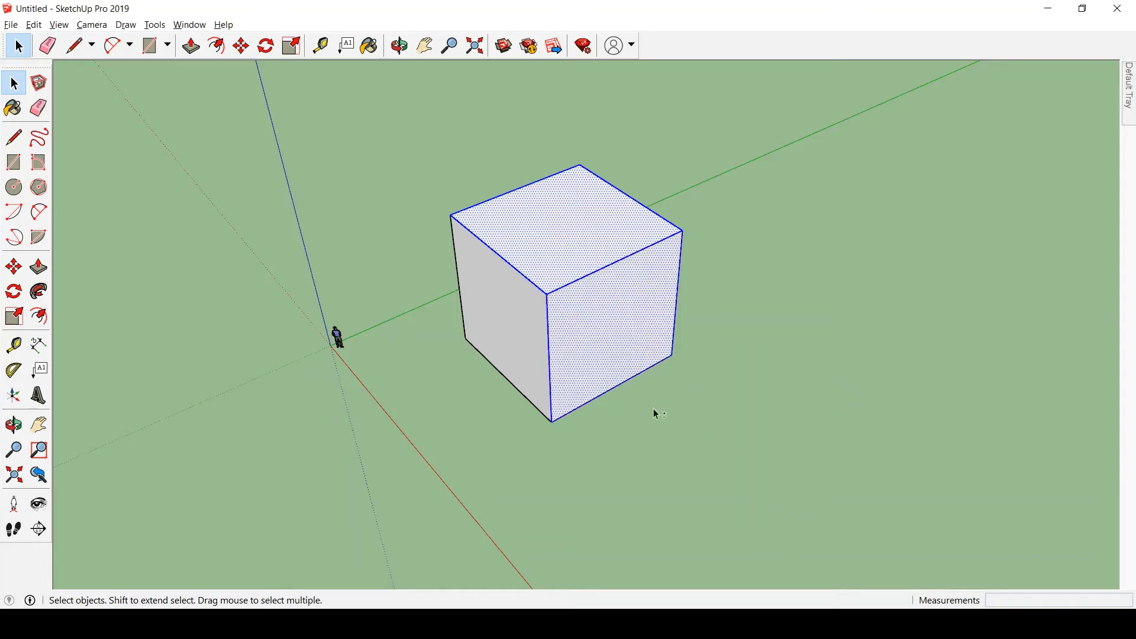
Deselect the top and right faces, add the left and top faces with their edges, remove the top face, and clear the selection.
shift+click(577, 245)
shift+click(613, 322)
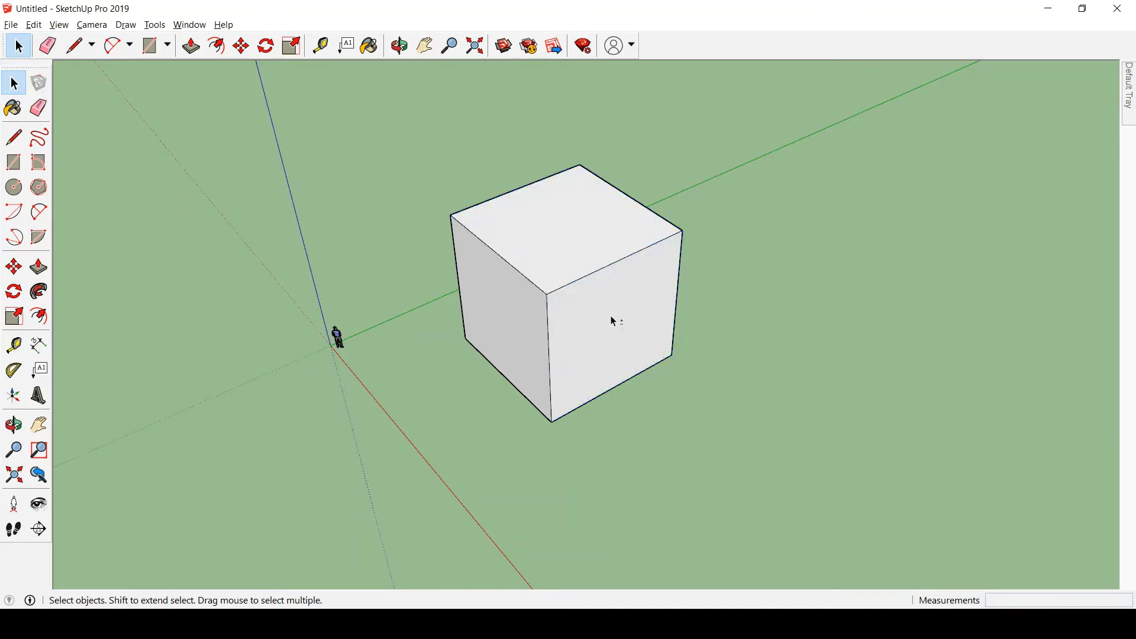
shift+click(517, 318)
shift+click(587, 226)
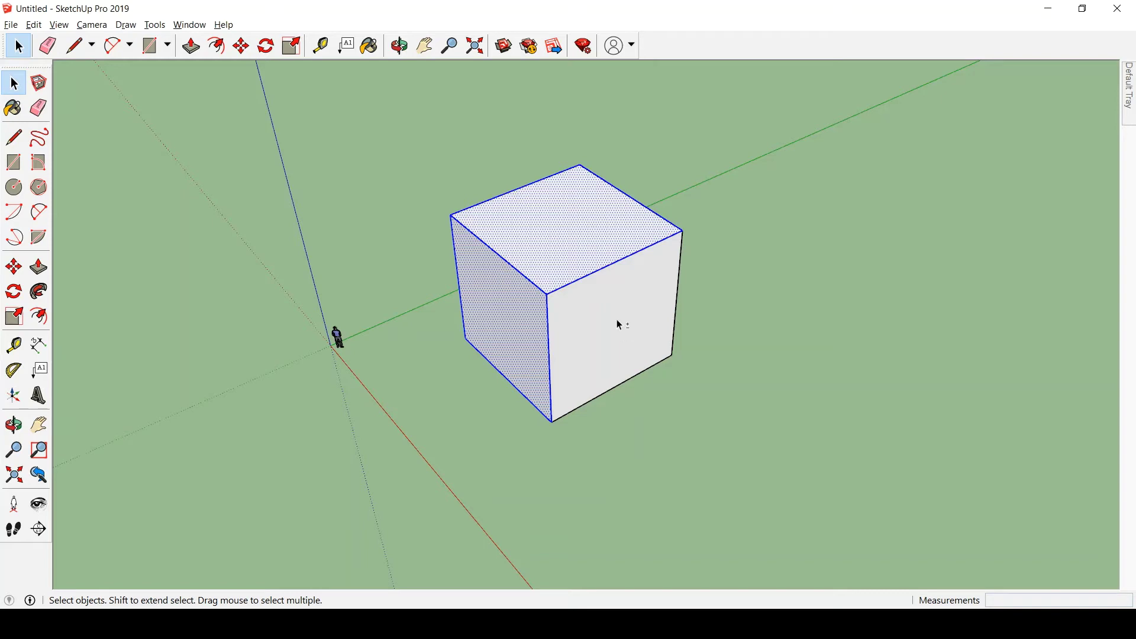
shift+click(589, 246)
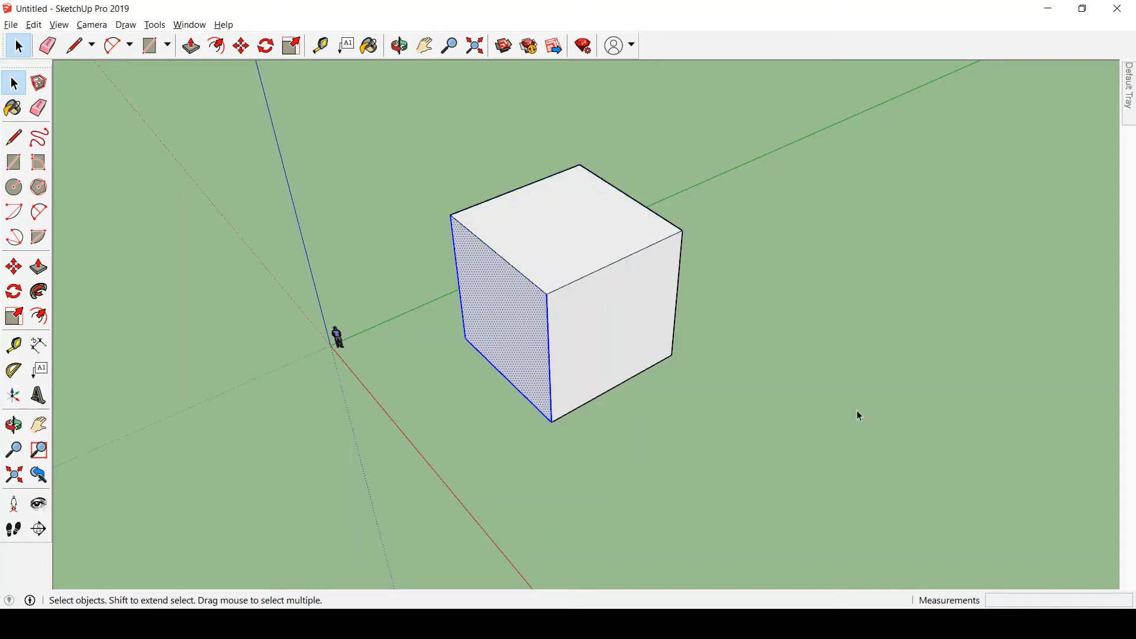
click(751, 378)
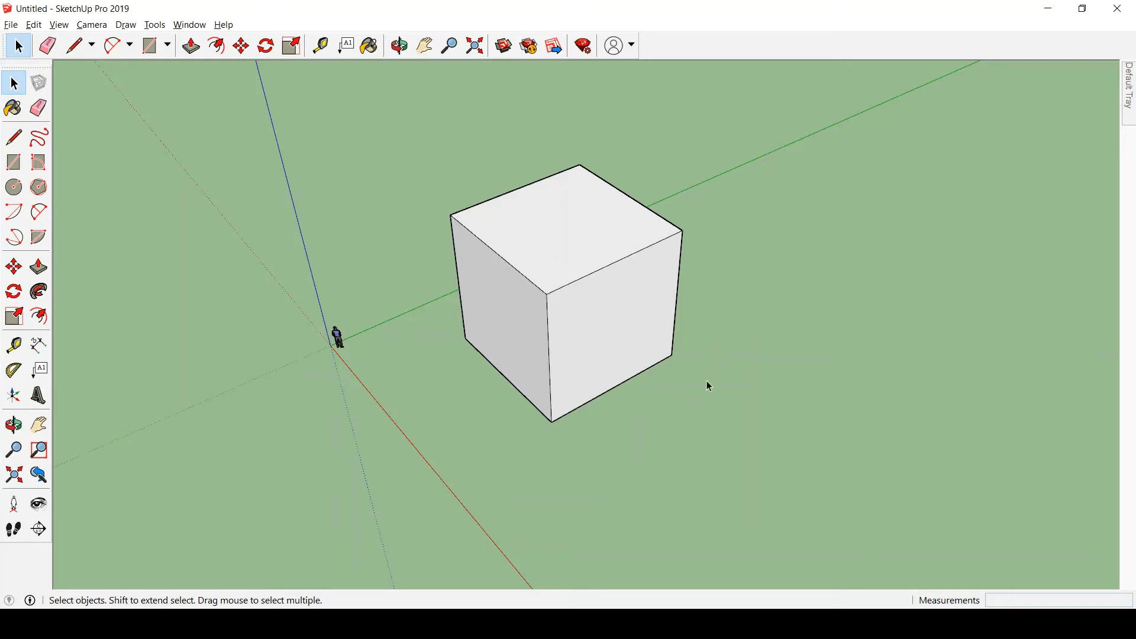
Select the whole cube with a left-to-right selection window that fully encloses it but excludes the human figure.
middle_drag(707, 382, 761, 389)
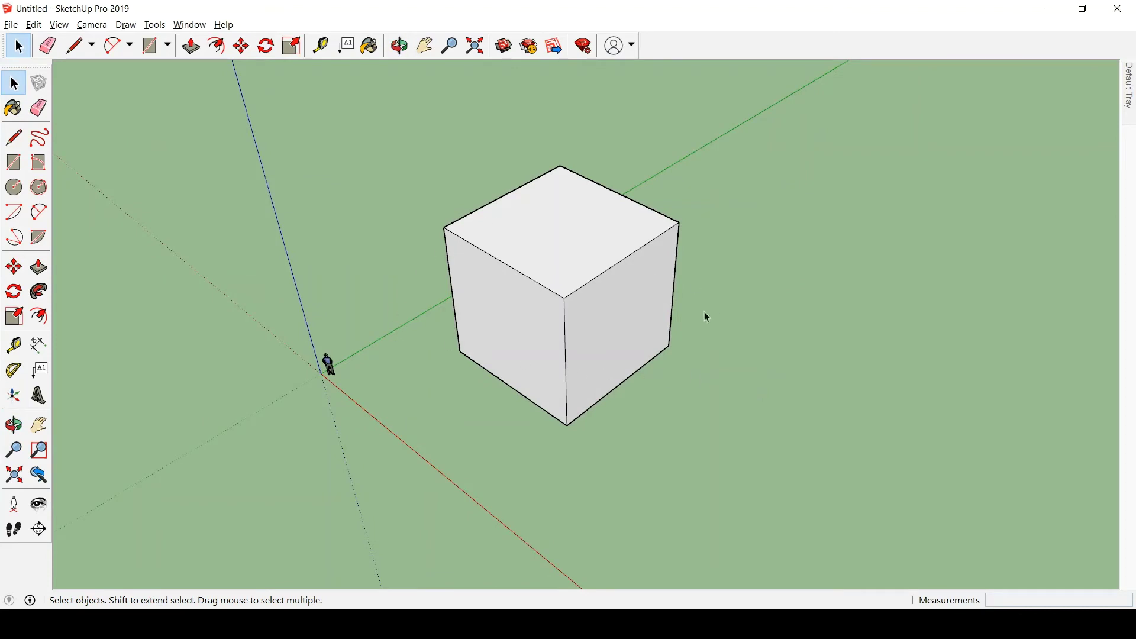
middle_drag(705, 315, 629, 392)
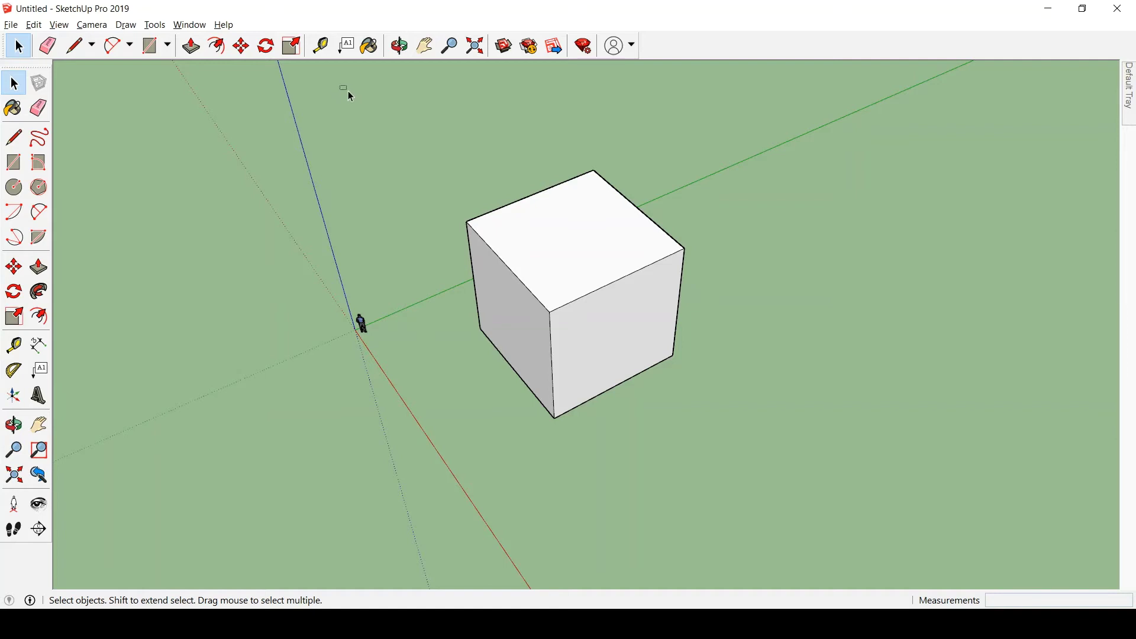
drag(376, 136, 417, 172)
drag(418, 172, 408, 420)
click(424, 268)
drag(372, 90, 811, 530)
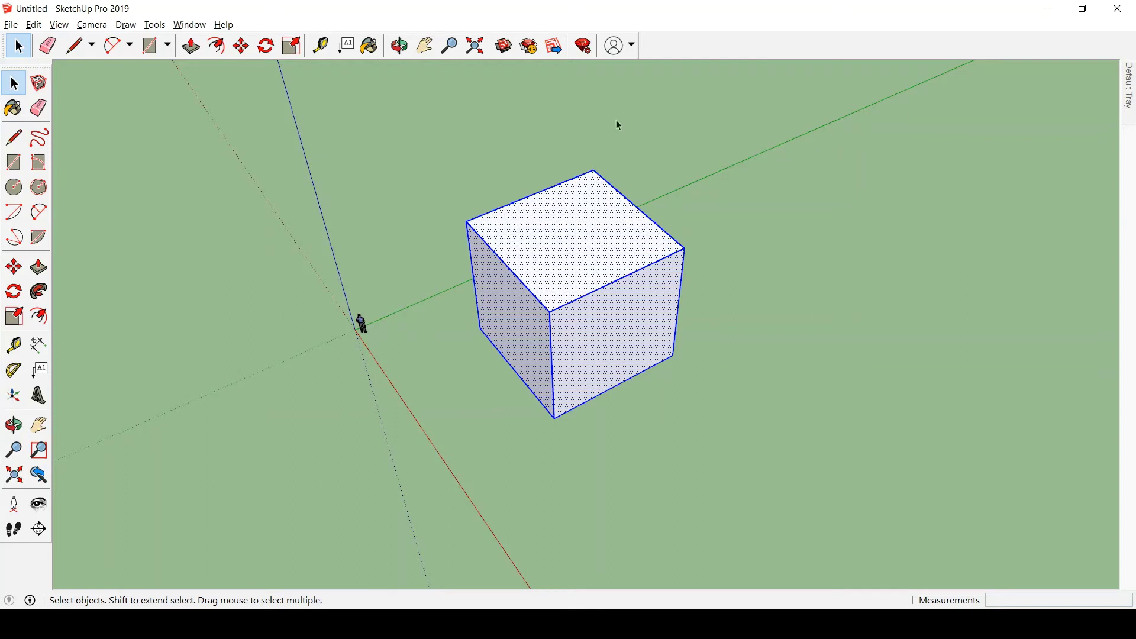
Window-select the human figure with the cube's left vertical edge, then crossing-select the top and right faces with the edges touched.
drag(341, 93, 542, 421)
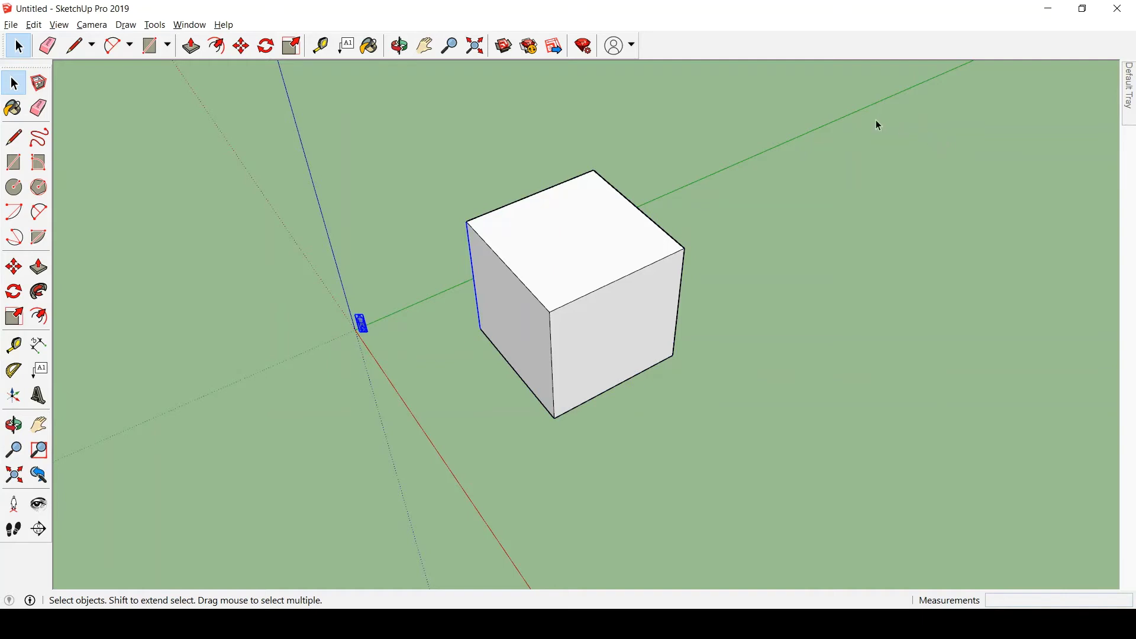
drag(682, 349, 641, 398)
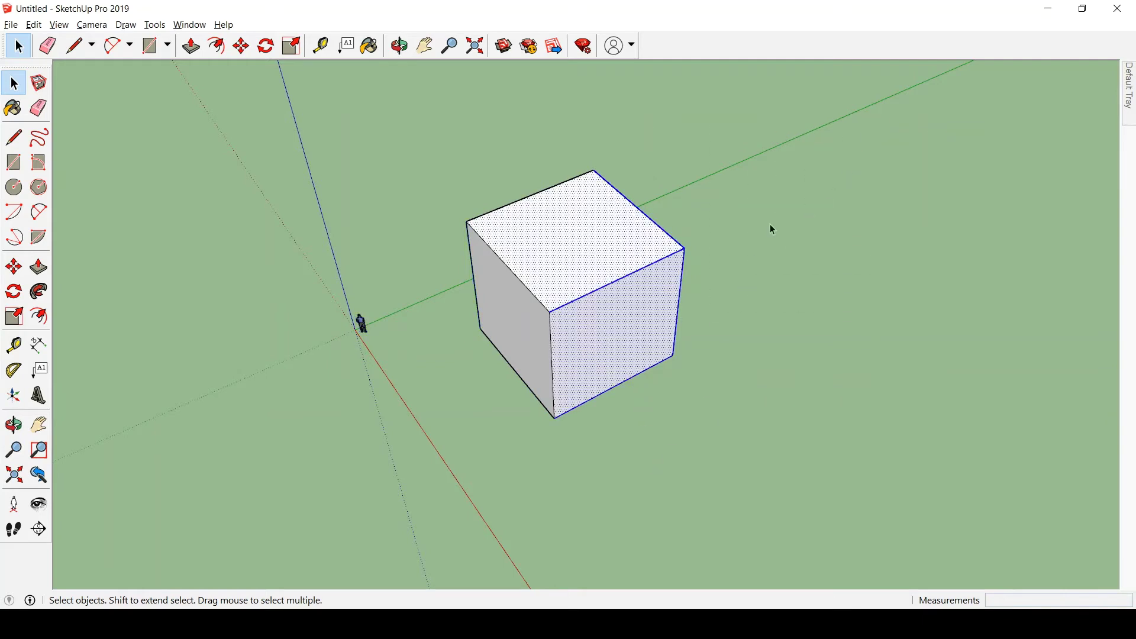
Clear the selection and repeatedly window-select the human figure together with the cube's left vertical edge.
click(786, 204)
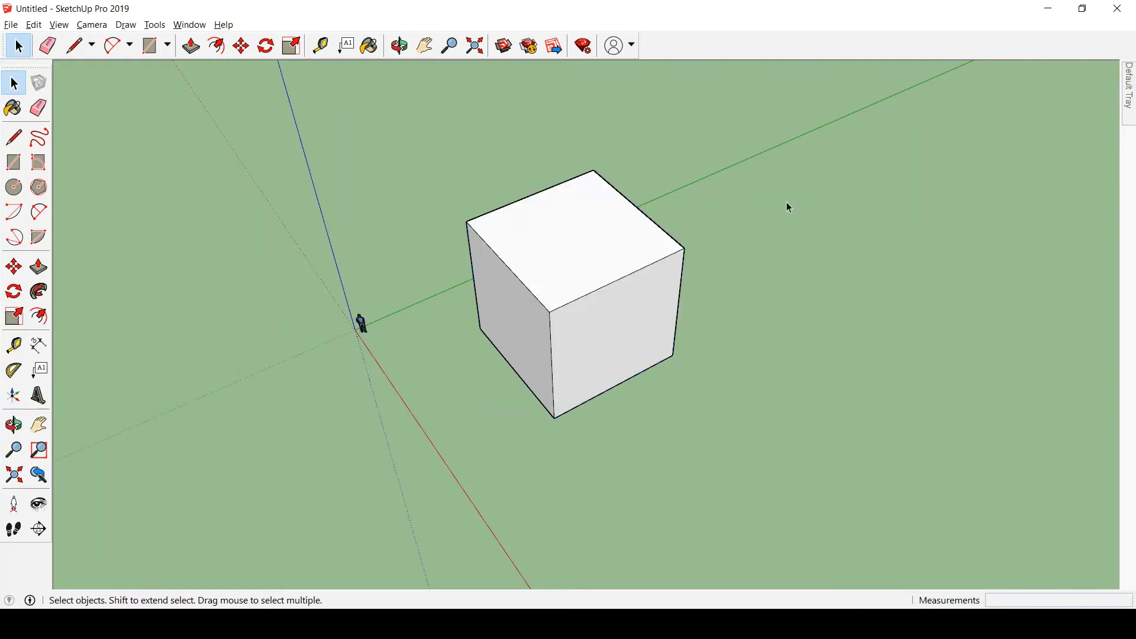
middle_drag(687, 276, 707, 223)
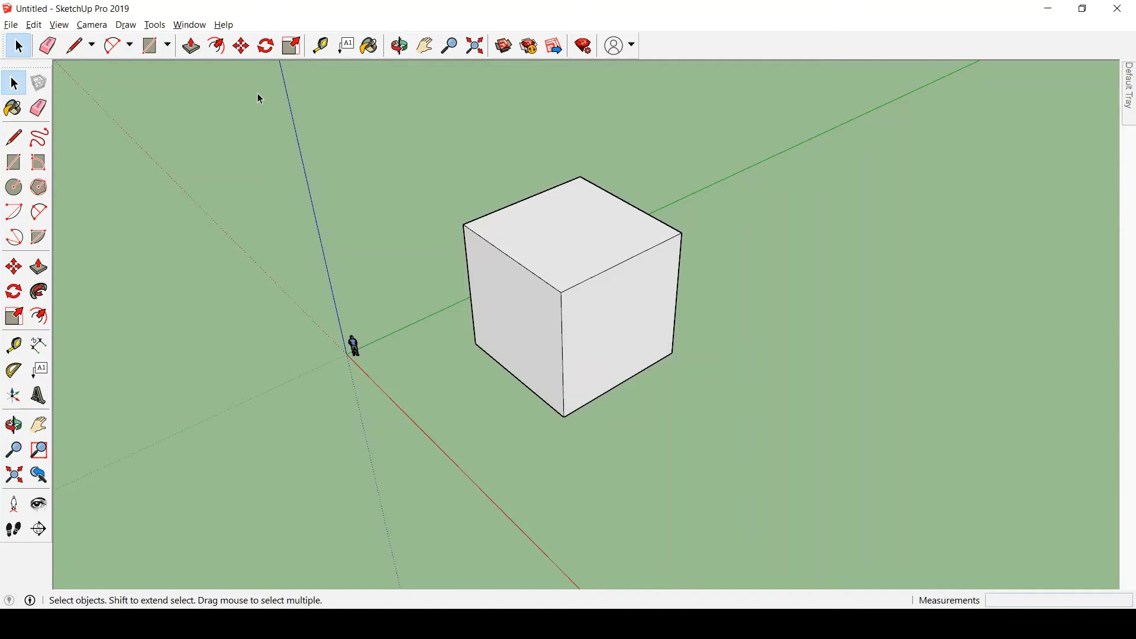
drag(257, 94, 537, 407)
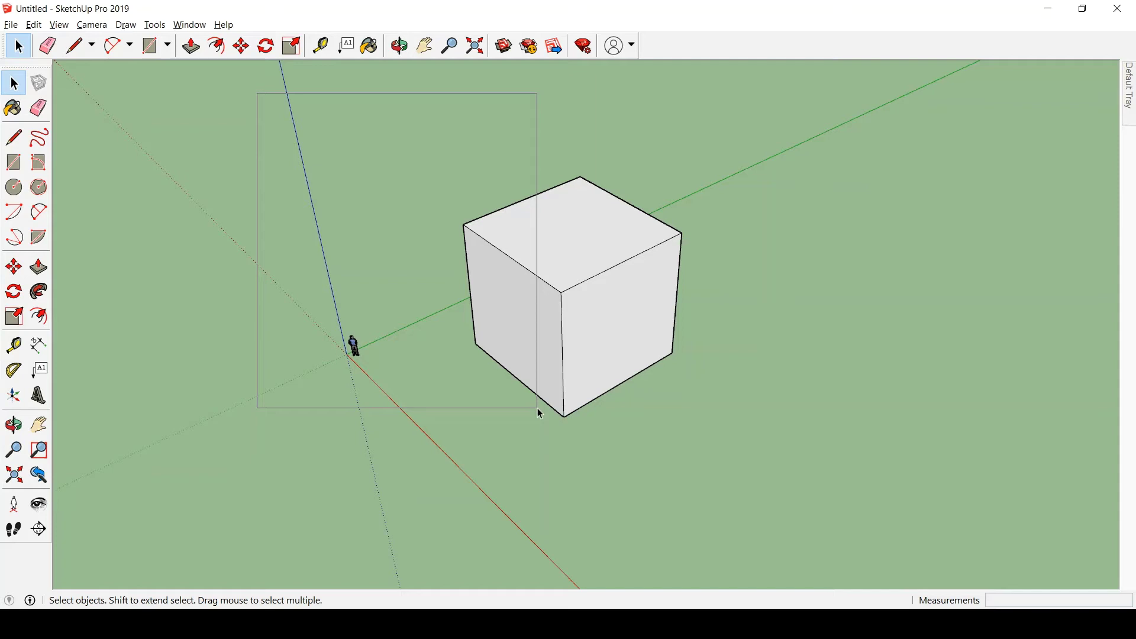
drag(538, 407, 537, 407)
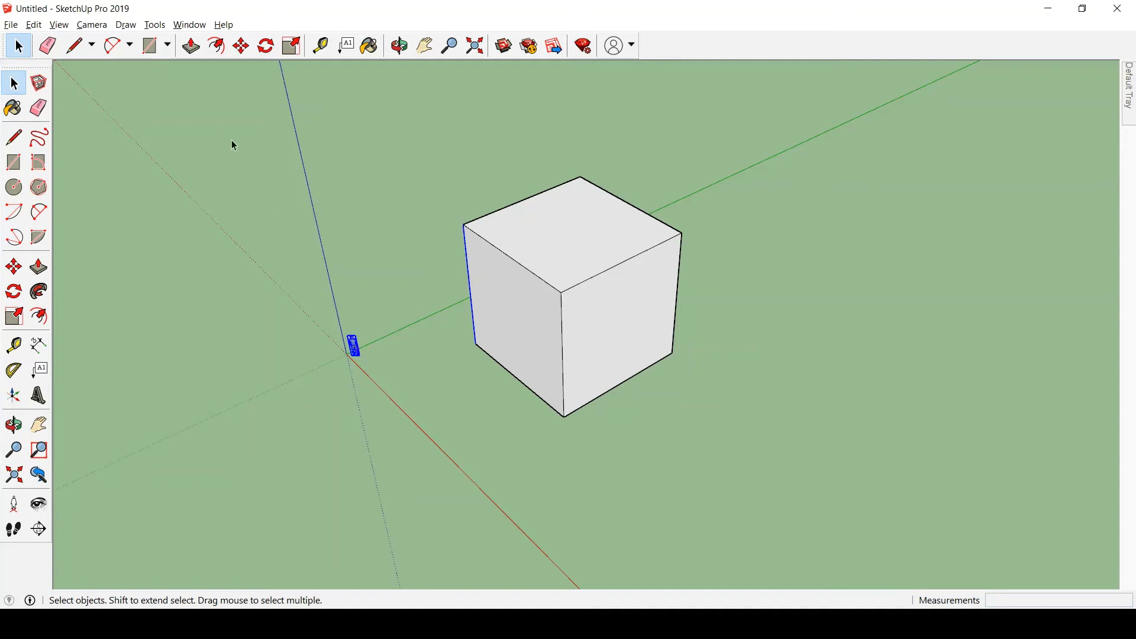
drag(249, 82, 534, 441)
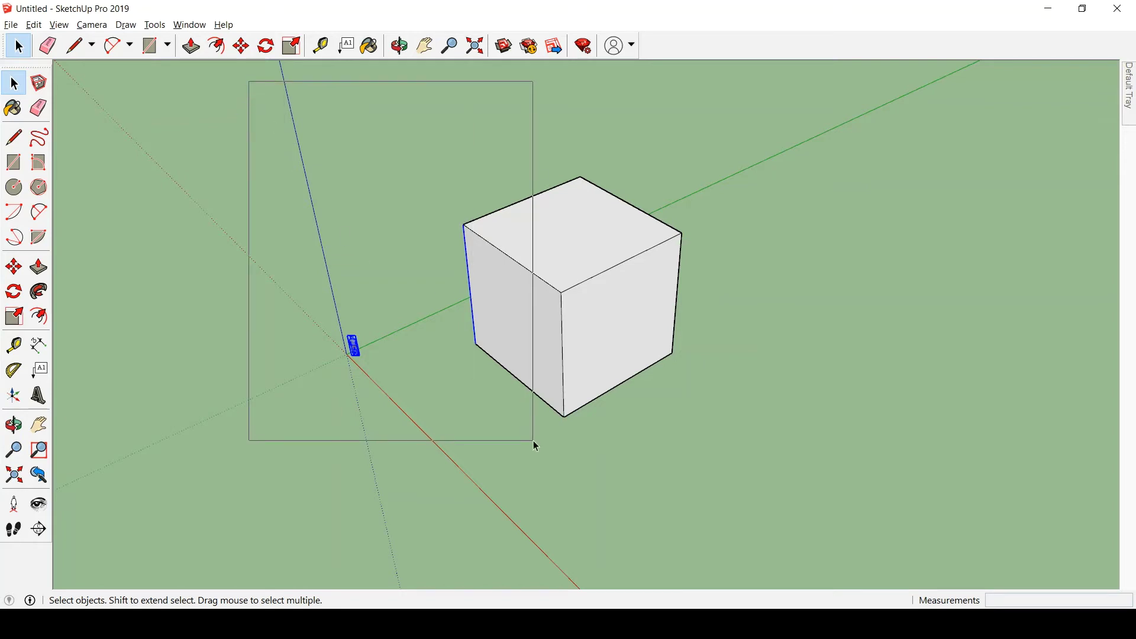
drag(534, 440, 534, 441)
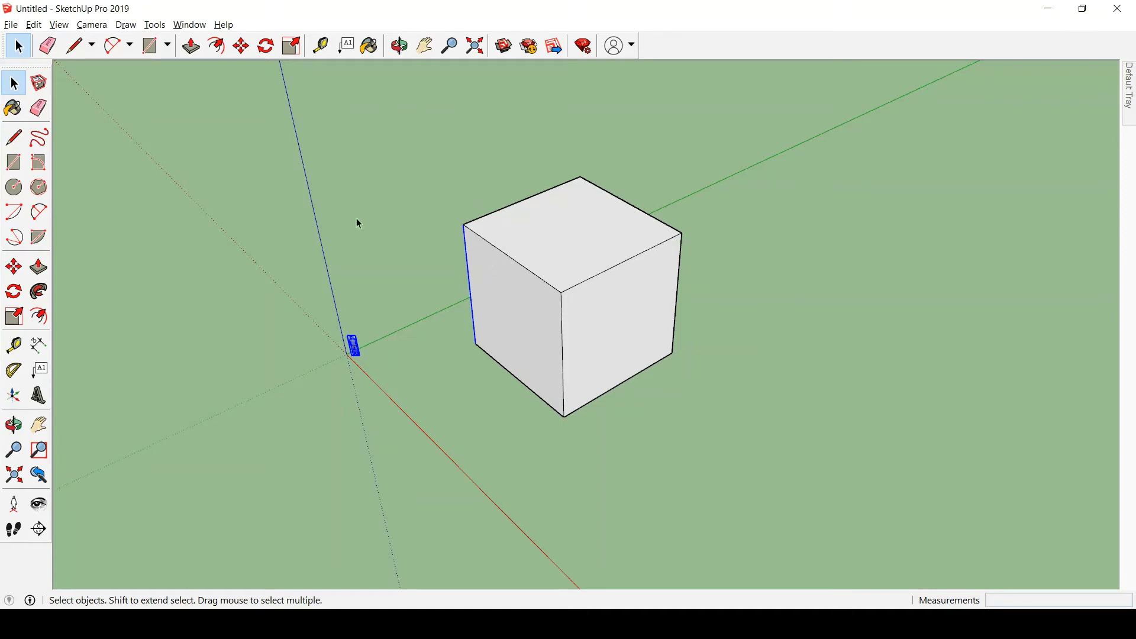
drag(194, 85, 510, 428)
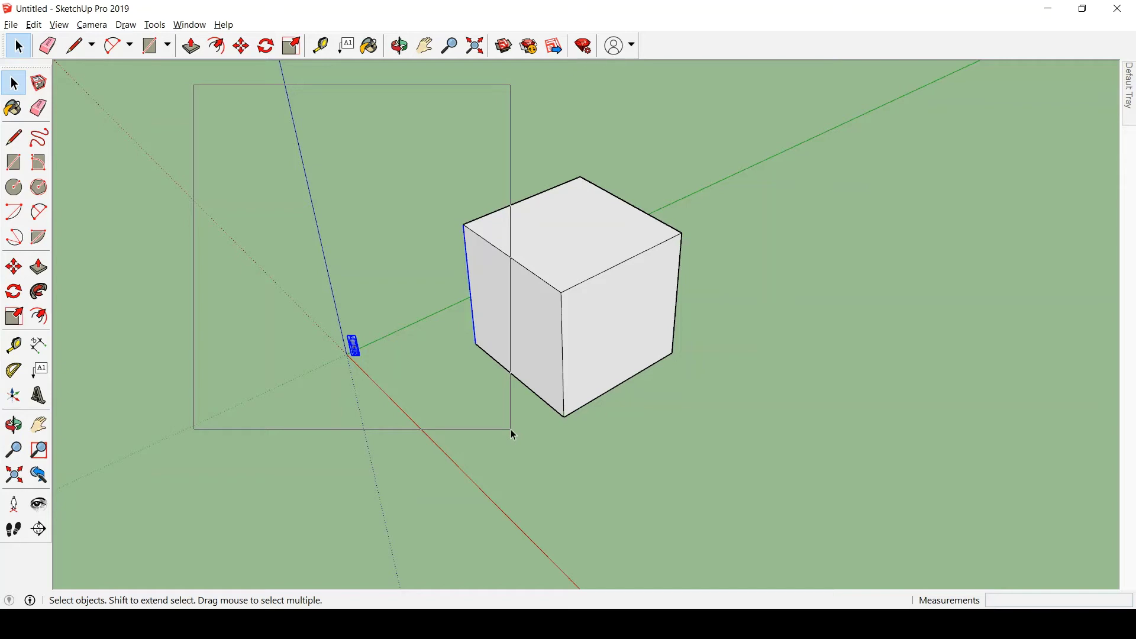
drag(510, 429, 510, 430)
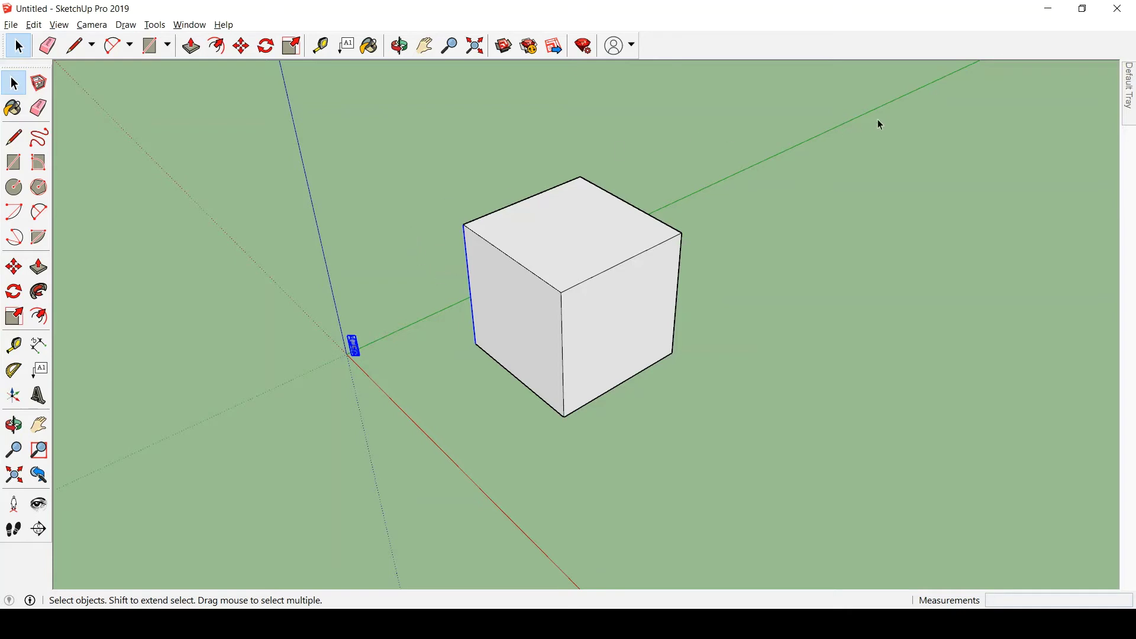
Crossing-select the cube's top and right faces together with the edges touched near their shared outer corner.
drag(879, 121, 794, 187)
drag(715, 224, 679, 238)
drag(679, 239, 679, 238)
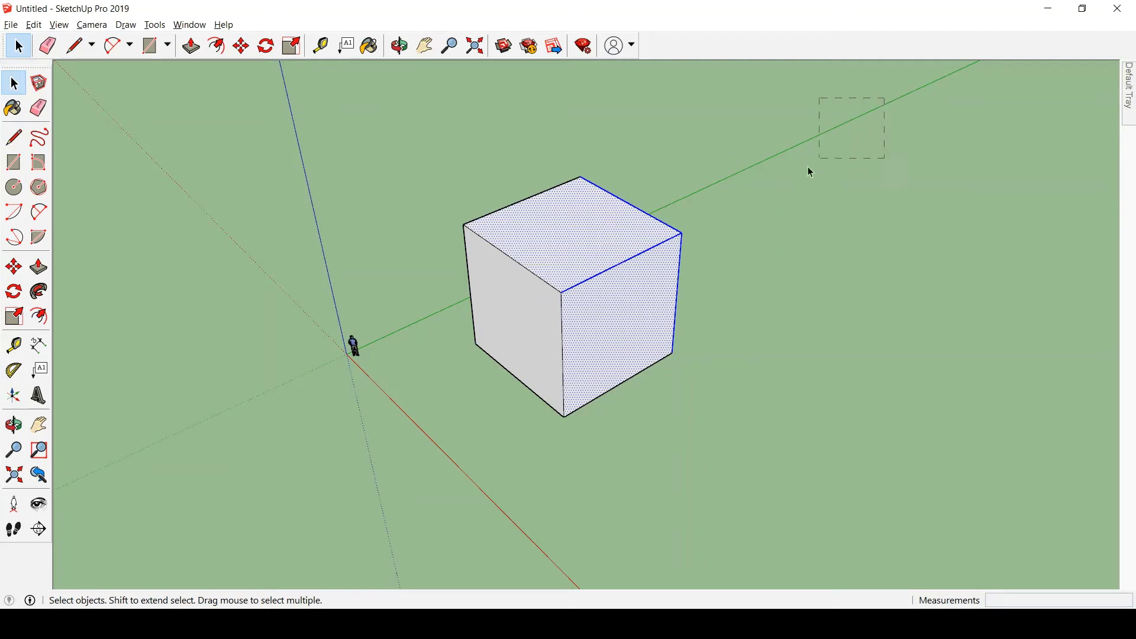
Practise crossing and window selections over the whole cube and its outer top corner, and clear the selection.
drag(713, 219, 391, 469)
drag(367, 118, 722, 468)
drag(837, 107, 677, 238)
drag(776, 139, 907, 181)
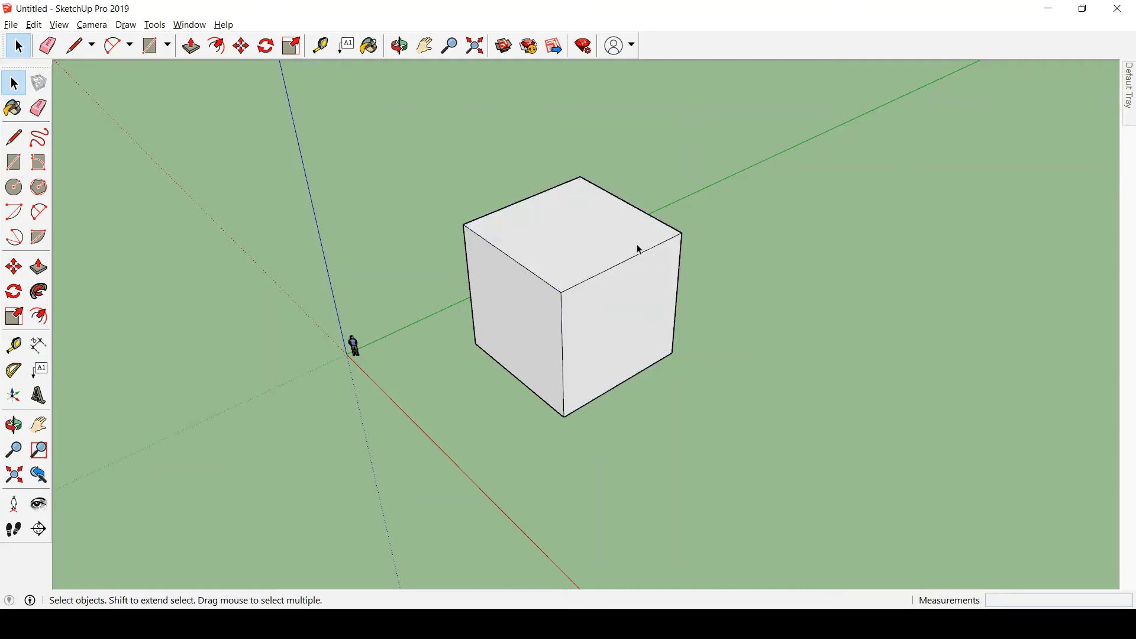
Crossing-select the three visible faces and the edges touched around the cube's front upper corner.
click(636, 260)
drag(551, 203, 690, 304)
middle_drag(672, 317, 676, 383)
drag(656, 350, 723, 284)
key(space)
drag(686, 243, 539, 330)
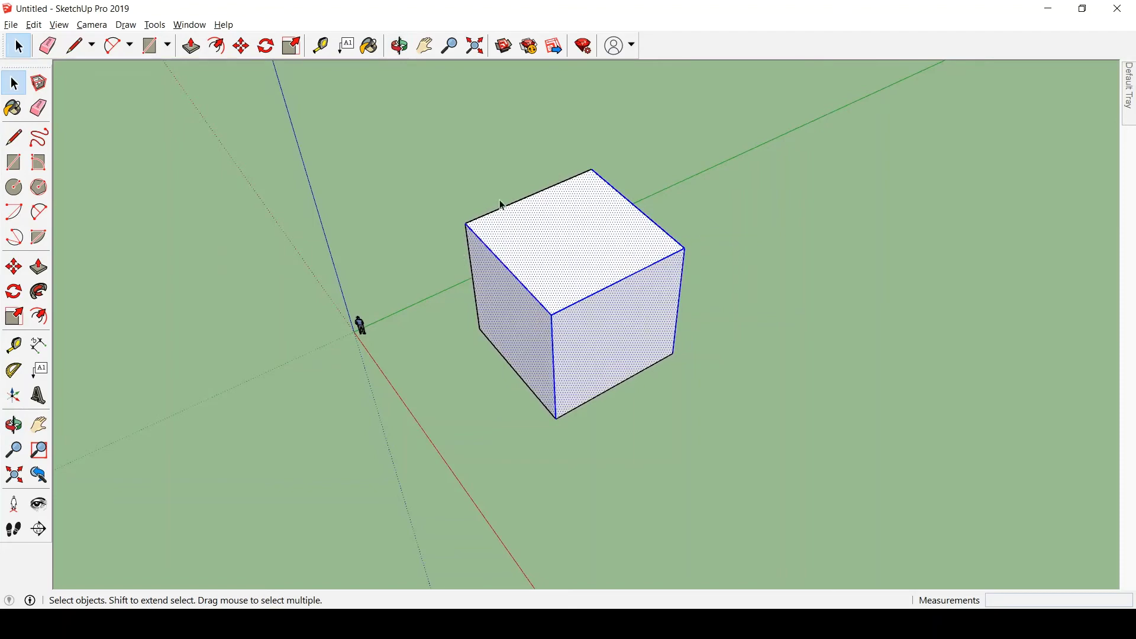
Examine the selected faces and edges from above and below the cube, and clear the selection.
scroll(474, 258, up, 2)
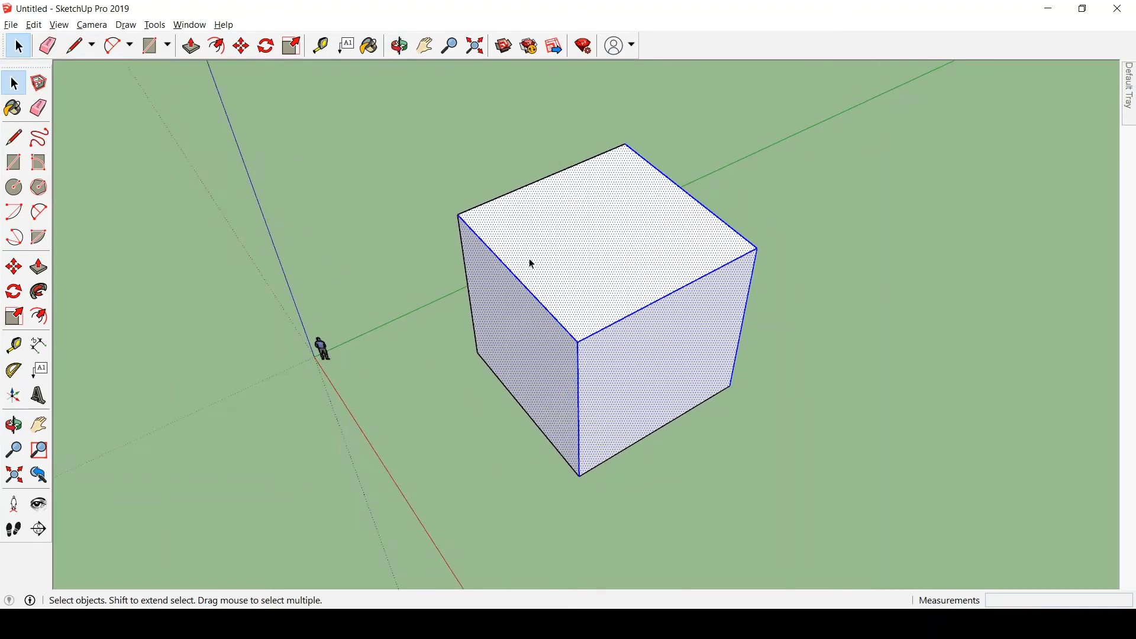
middle_drag(695, 388, 474, 402)
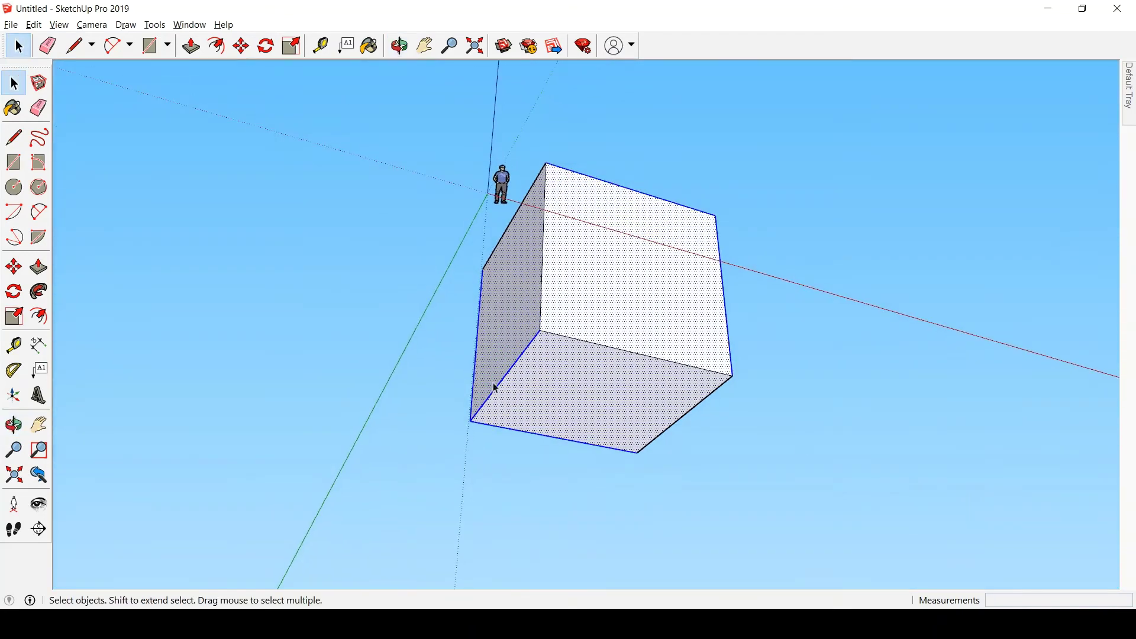
middle_drag(629, 302, 621, 354)
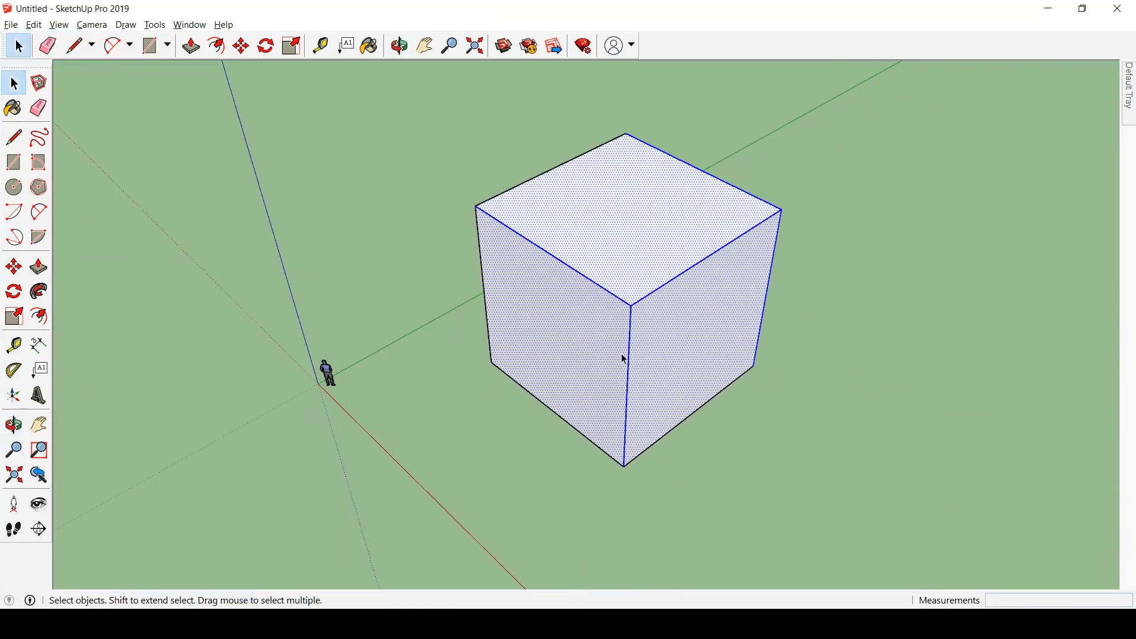
scroll(659, 311, down, 3)
scroll(715, 267, up, 1)
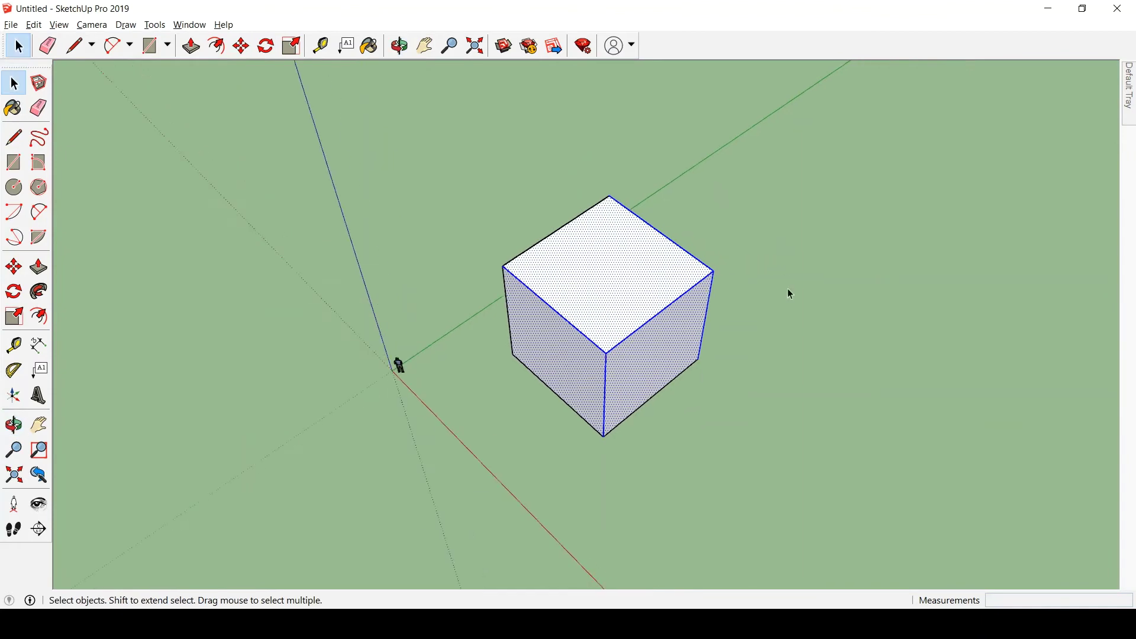
middle_drag(791, 294, 804, 224)
middle_drag(796, 282, 764, 297)
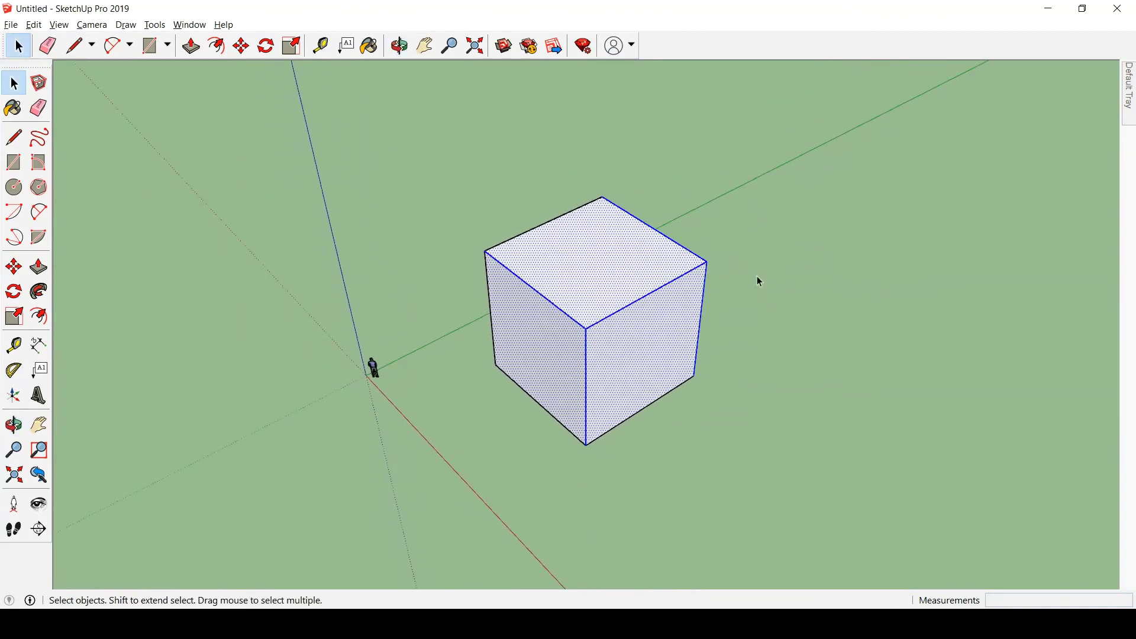
click(758, 276)
Select the top face alone, extend the selection to its bounding edges, and select the entire connected cube.
middle_drag(650, 374, 669, 365)
scroll(814, 393, up, 1)
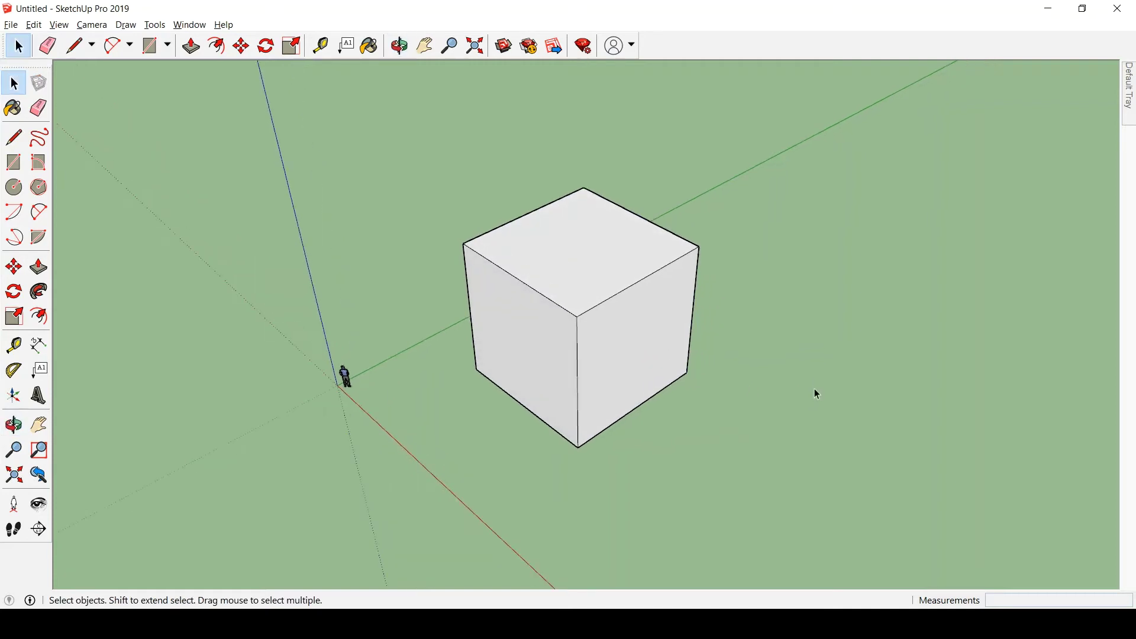
scroll(438, 284, down, 1)
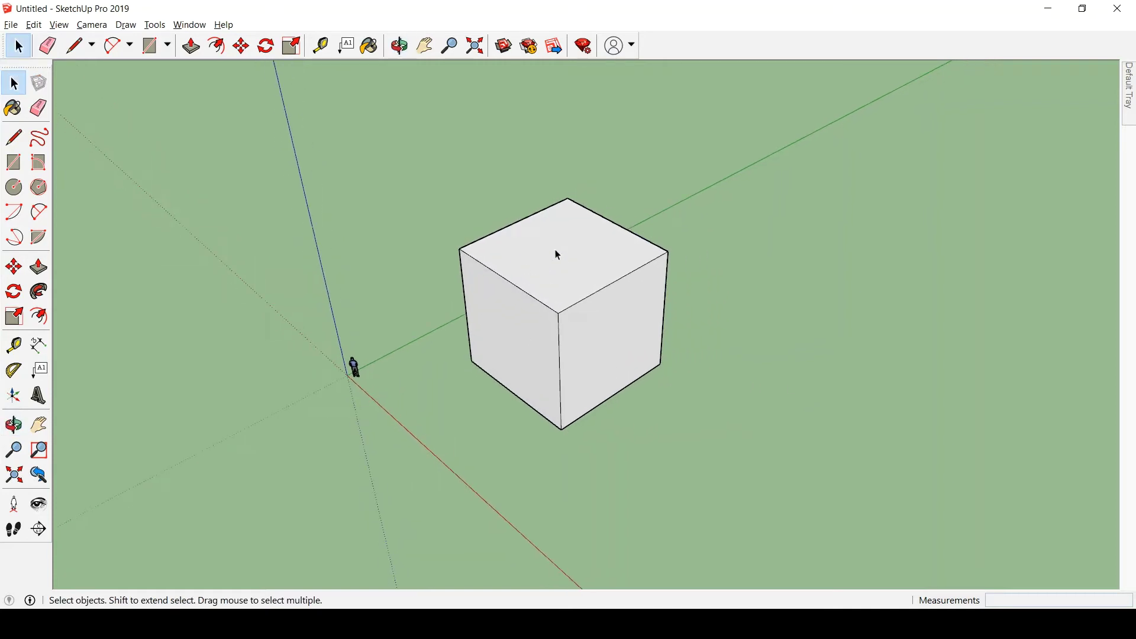
click(577, 256)
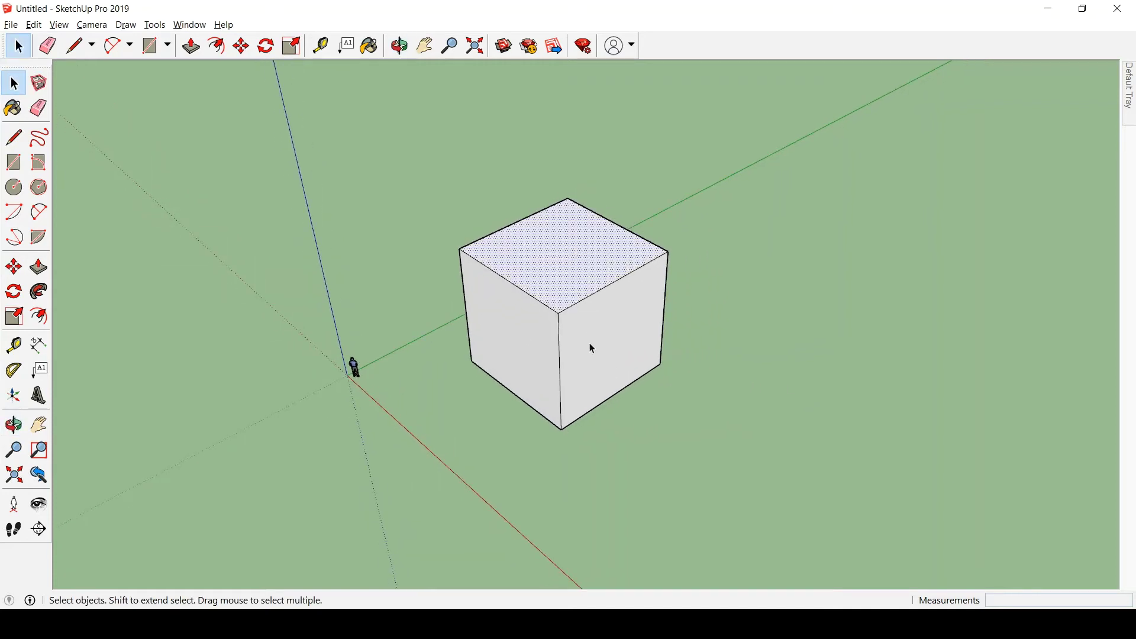
double_click(573, 258)
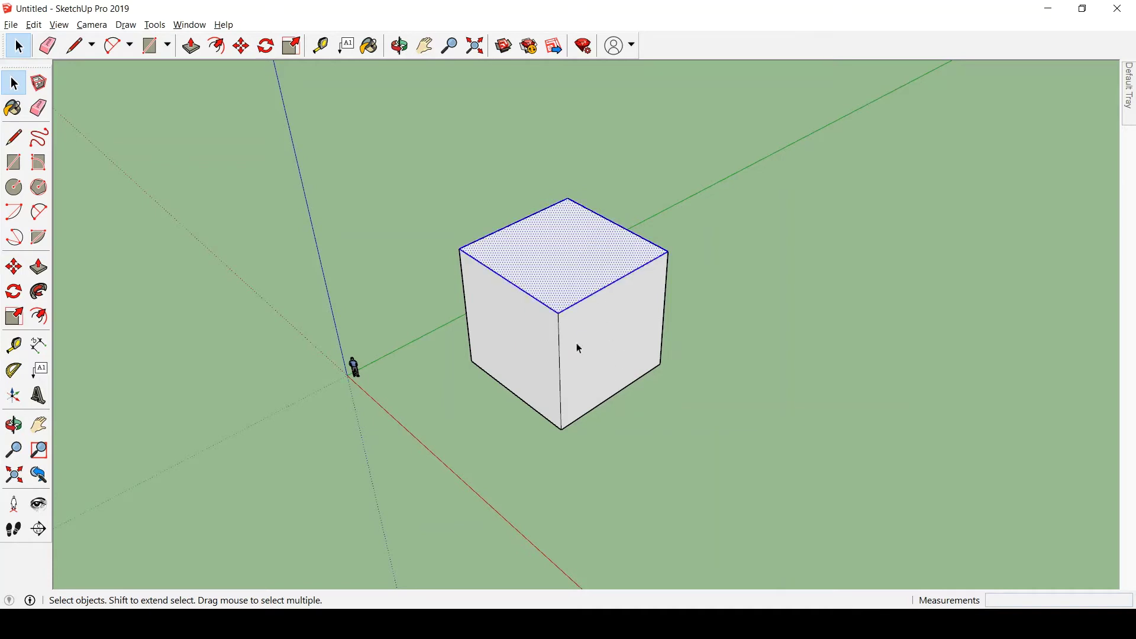
scroll(580, 275, up, 1)
triple_click(577, 250)
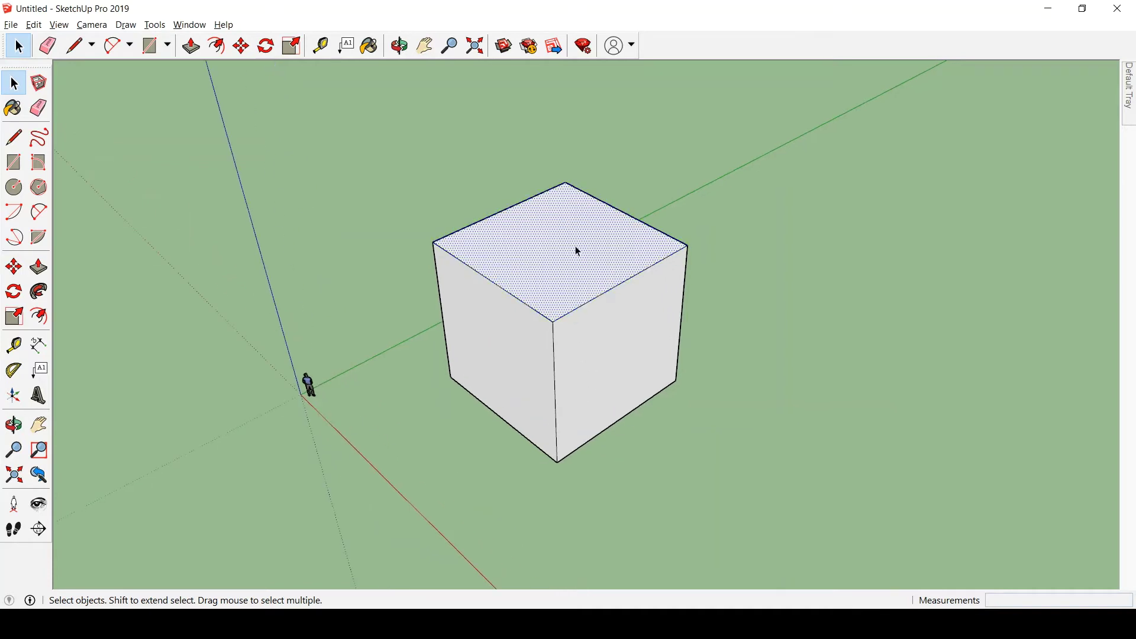
Compare window and crossing selections on the whole cube, window-select only its left vertical edge, and clear the selection.
click(637, 467)
drag(355, 124, 742, 484)
drag(684, 294, 423, 504)
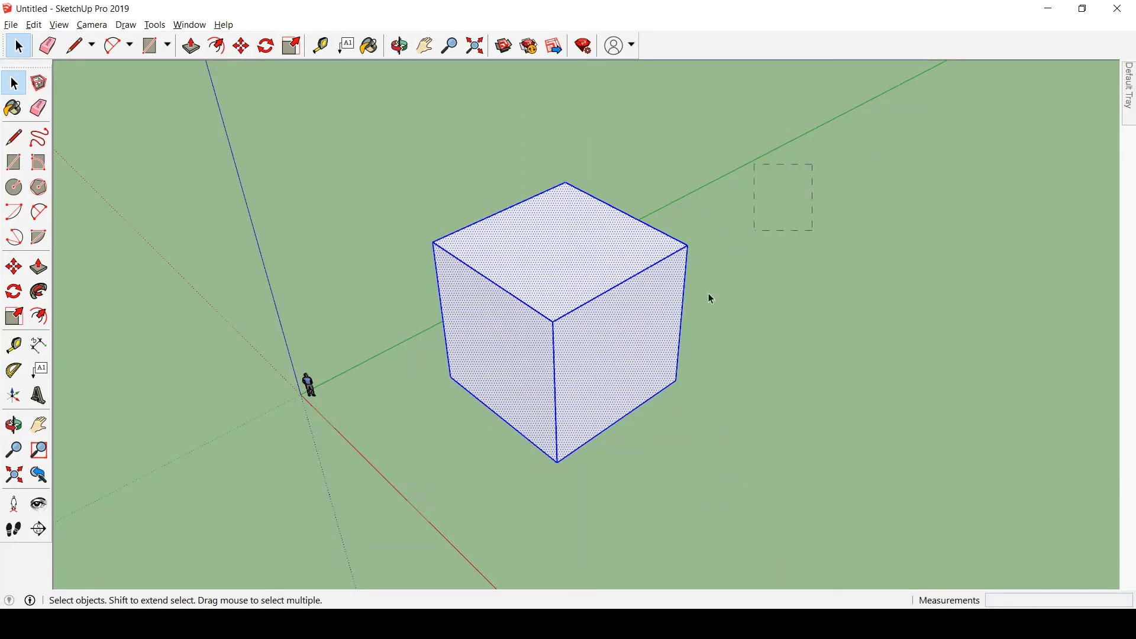
drag(708, 293, 628, 479)
drag(336, 167, 537, 468)
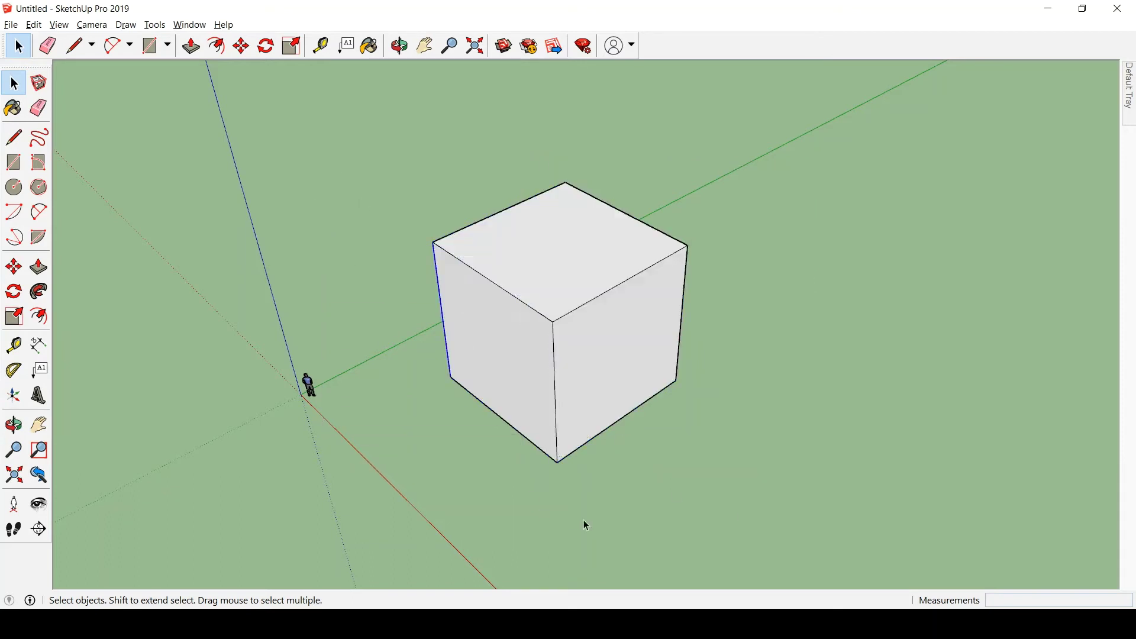
click(790, 374)
Try deleting the top face and the edge it shares with the right face, and undo both deletions.
middle_drag(644, 332, 598, 280)
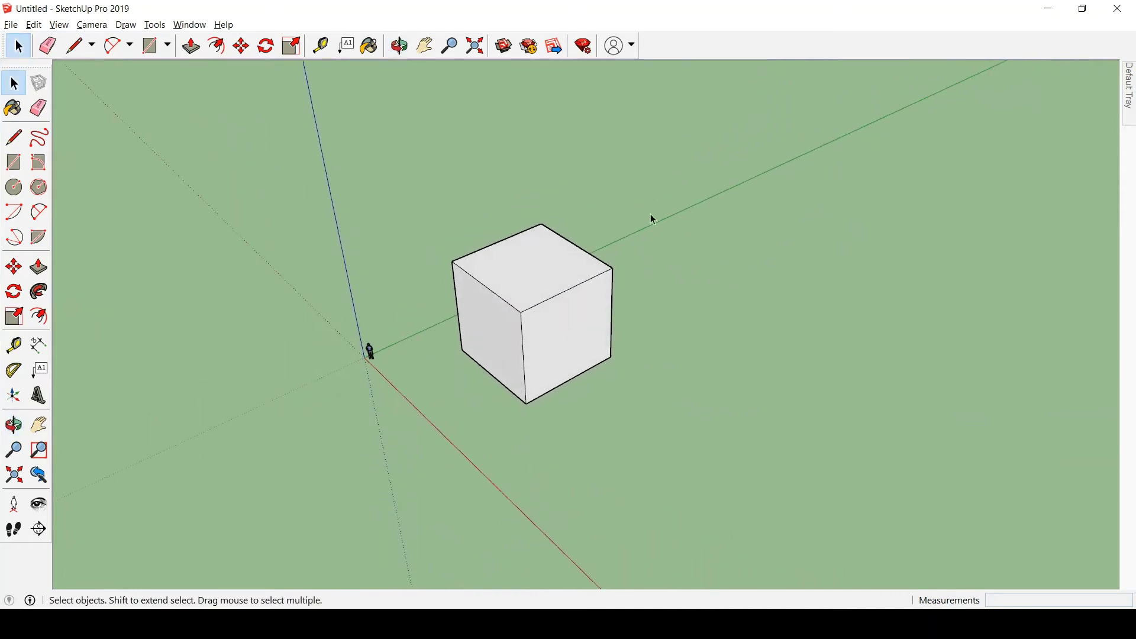
middle_drag(654, 219, 568, 314)
scroll(593, 388, up, 2)
middle_drag(593, 388, 597, 397)
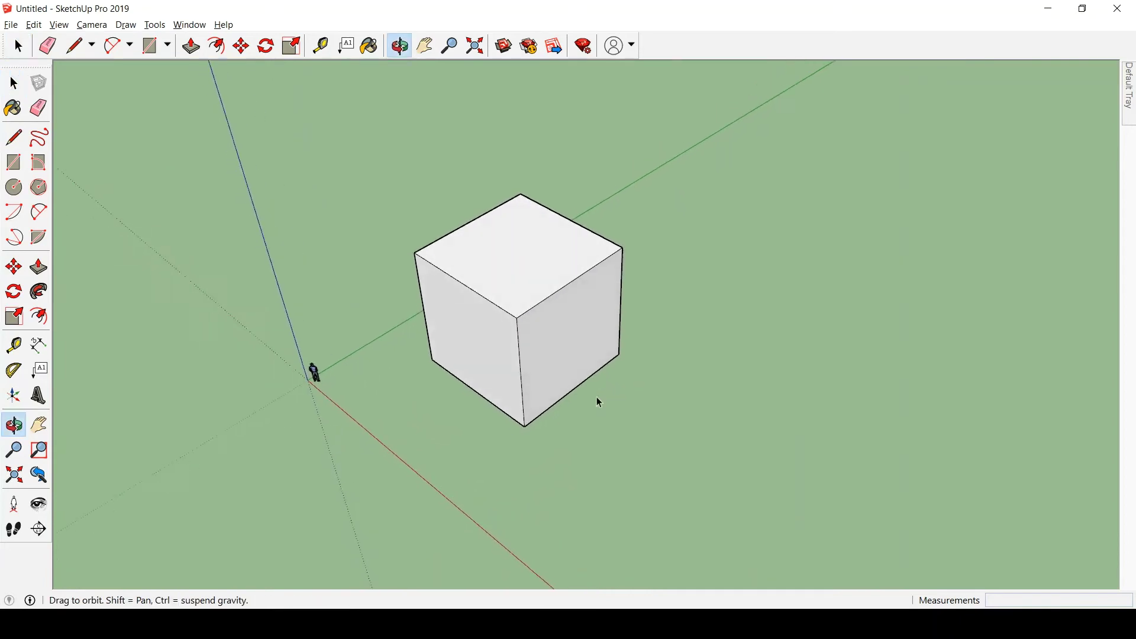
middle_drag(718, 261, 540, 284)
scroll(531, 260, up, 1)
click(531, 260)
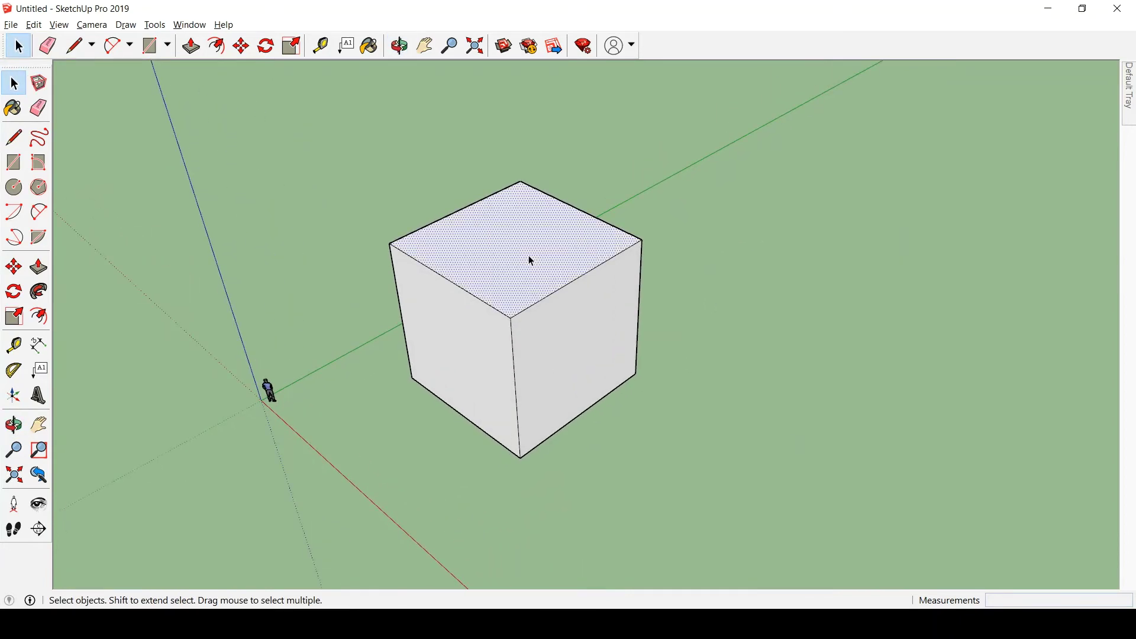
key(Delete)
click(559, 297)
key(Delete)
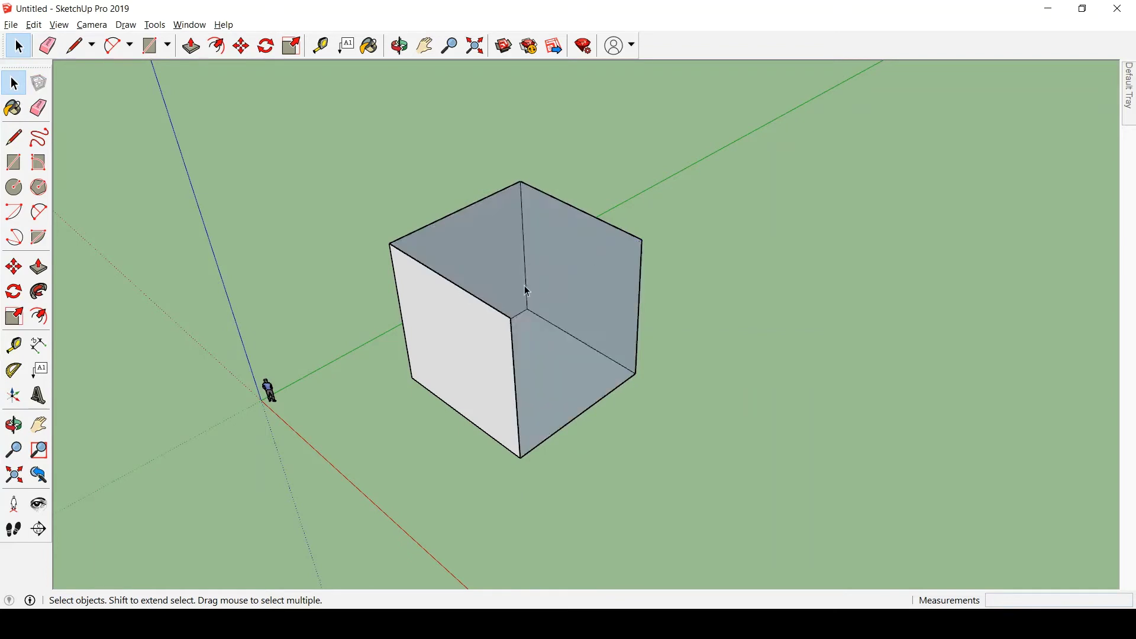
key(ctrl+z)
key(ctrl+z)
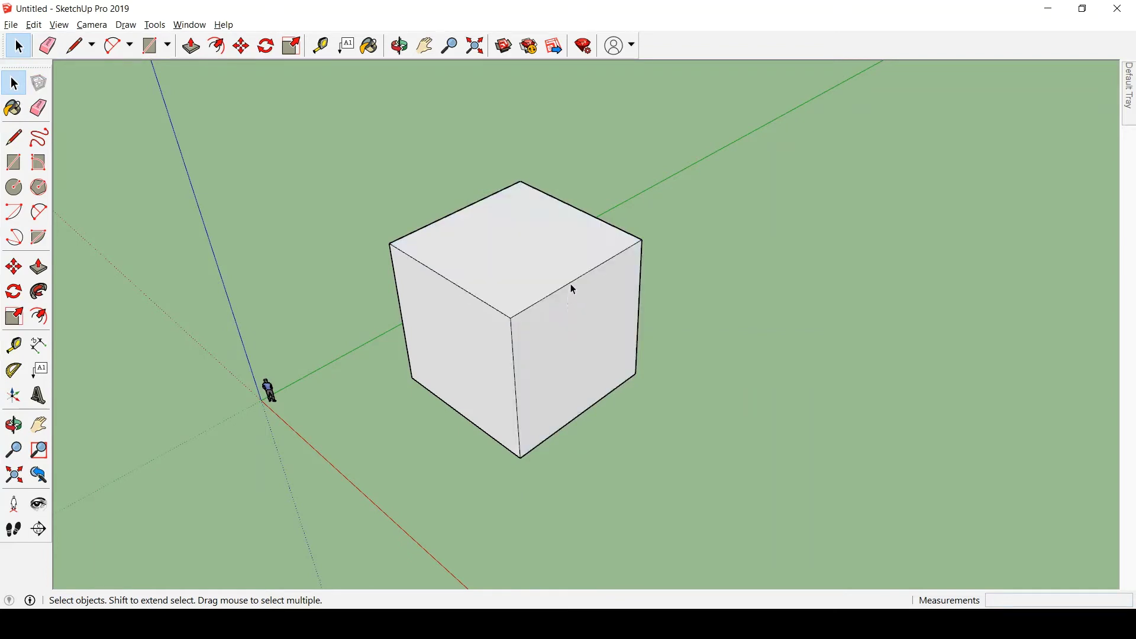
Delete only the edge shared by the top and right faces, and undo the deletion.
click(572, 285)
key(Delete)
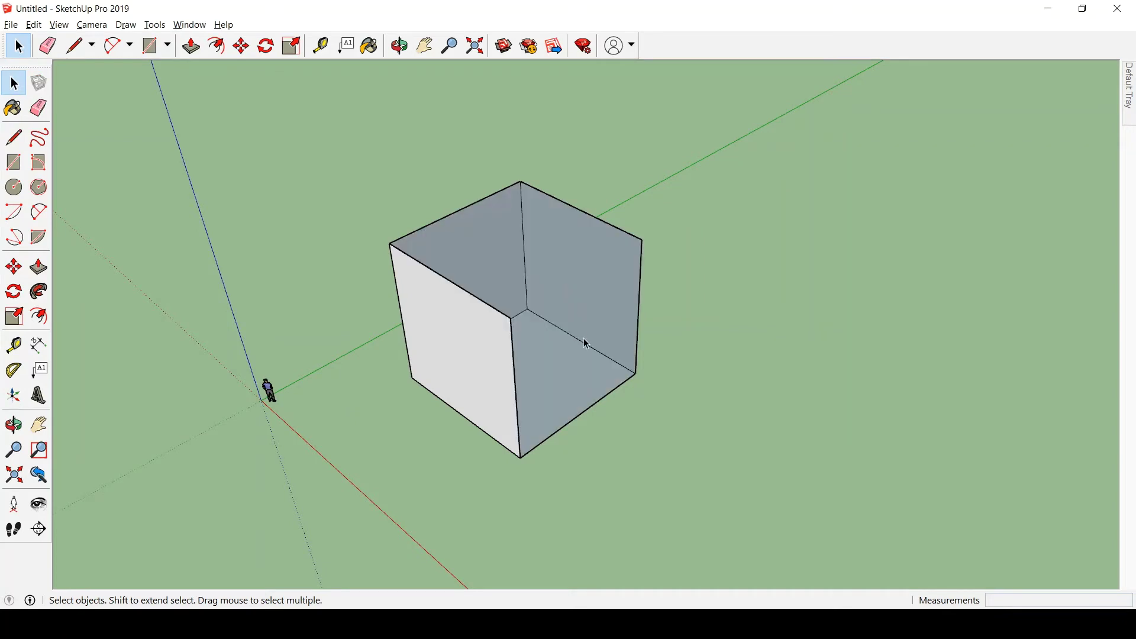
key(ctrl+z)
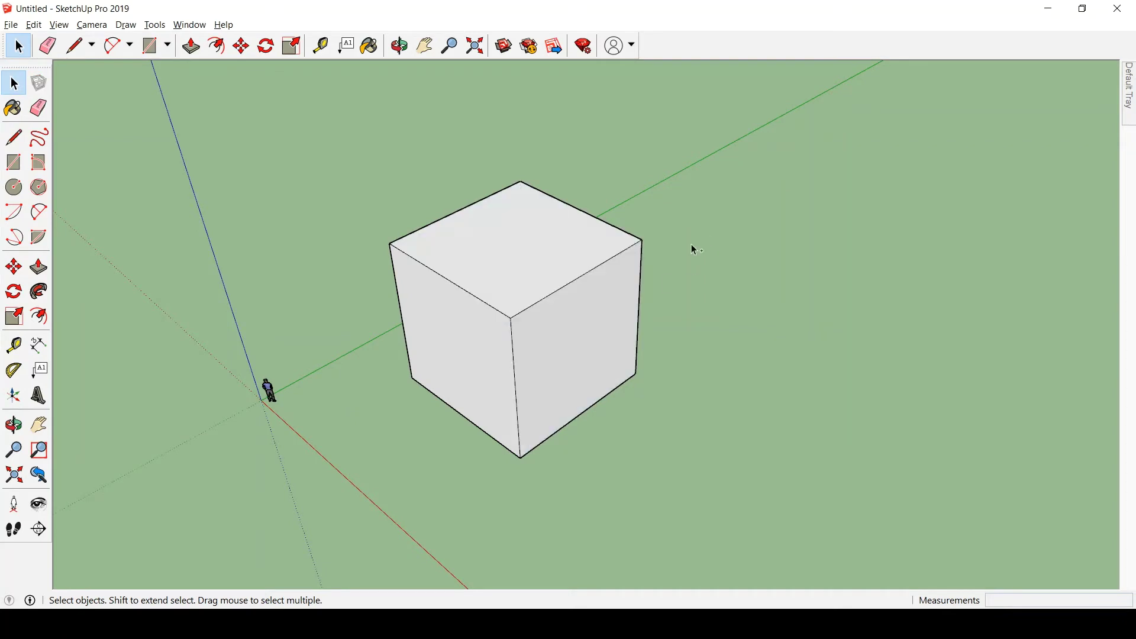
Use the Eraser on the shared top-right edge, the front vertical edge, the front-right bottom edge and the rear bottom edge of the right-hand back wall.
click(37, 108)
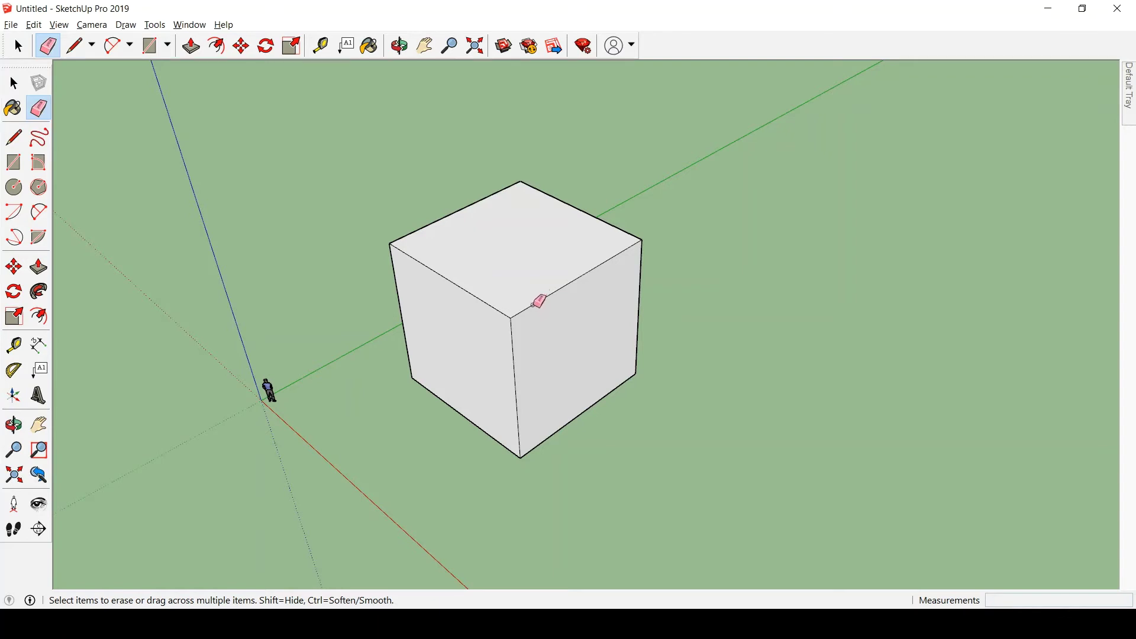
click(541, 303)
click(517, 391)
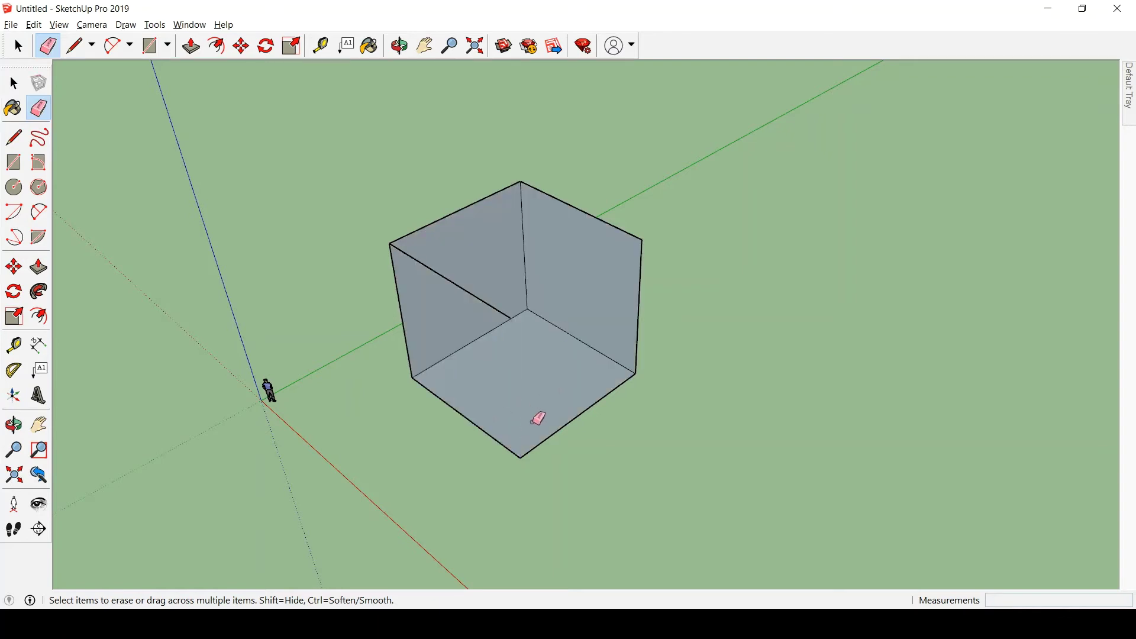
click(571, 424)
click(583, 363)
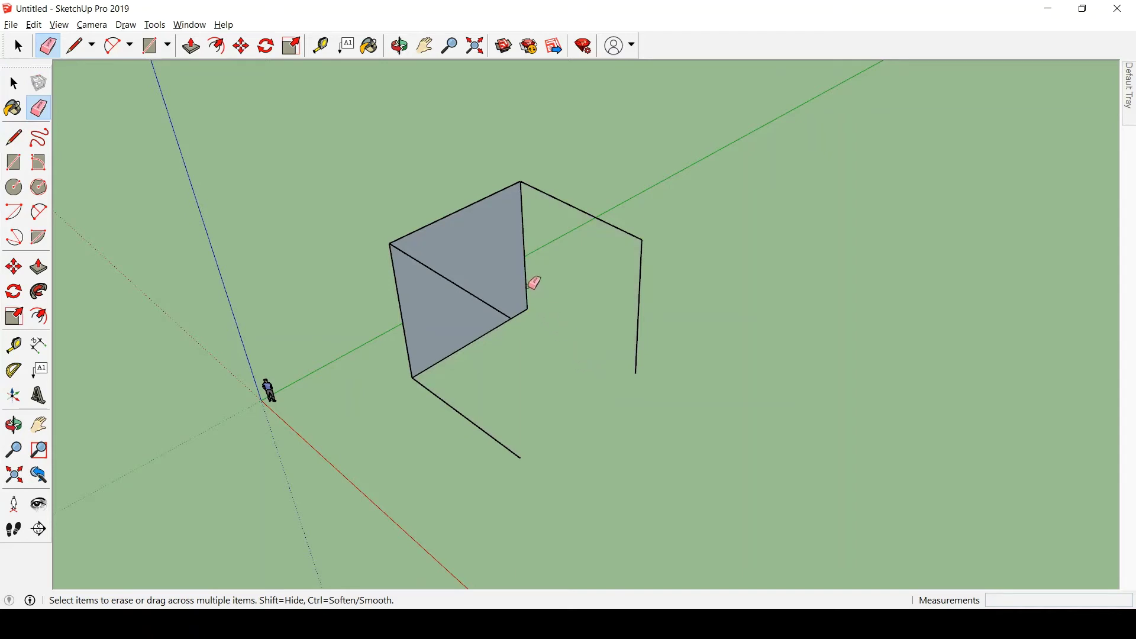
Undo the four edge erasures to restore the full cube.
key(ctrl+z)
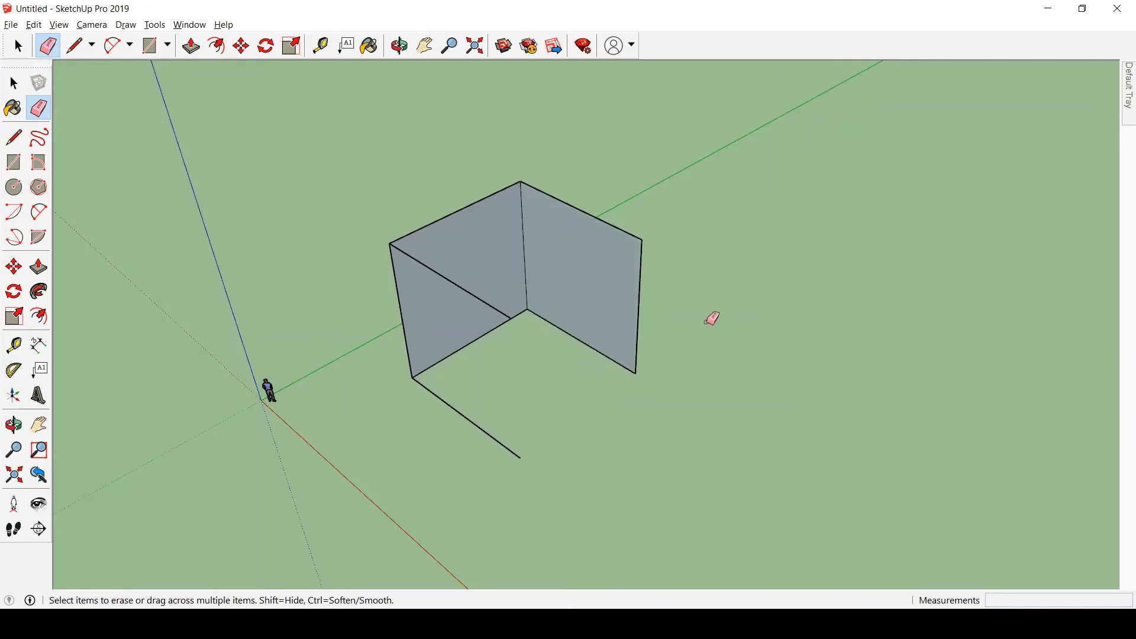
key(ctrl+z)
key(ctrl+z)
key(ctrl+z)
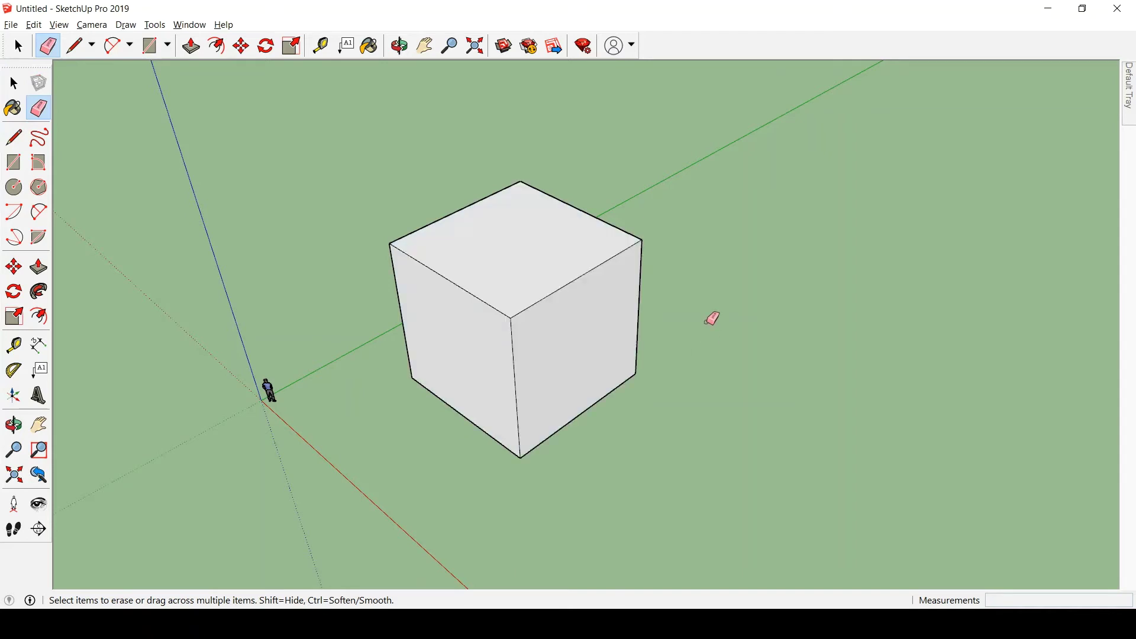
Undo the removal of the loose line behind the cube and redo it.
key(space)
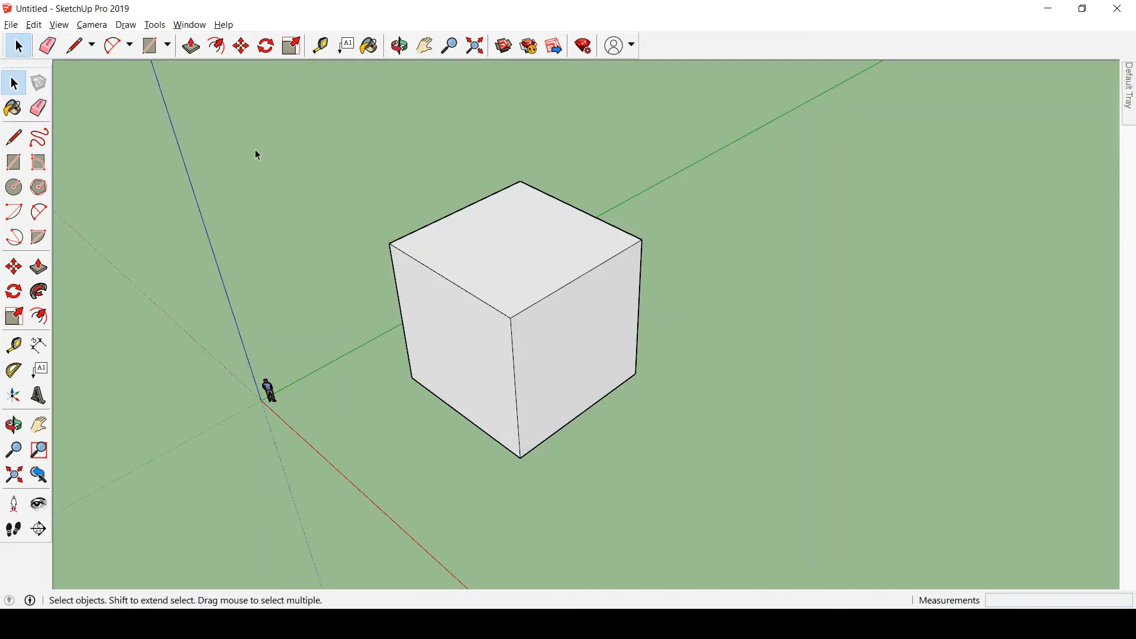
click(38, 108)
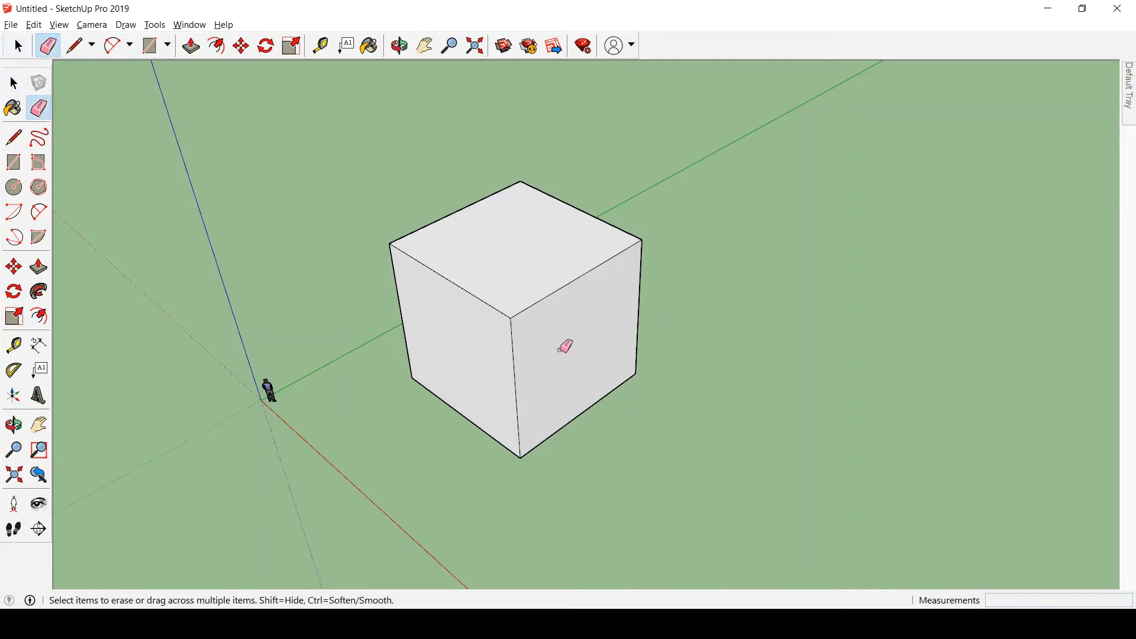
key(ctrl+z)
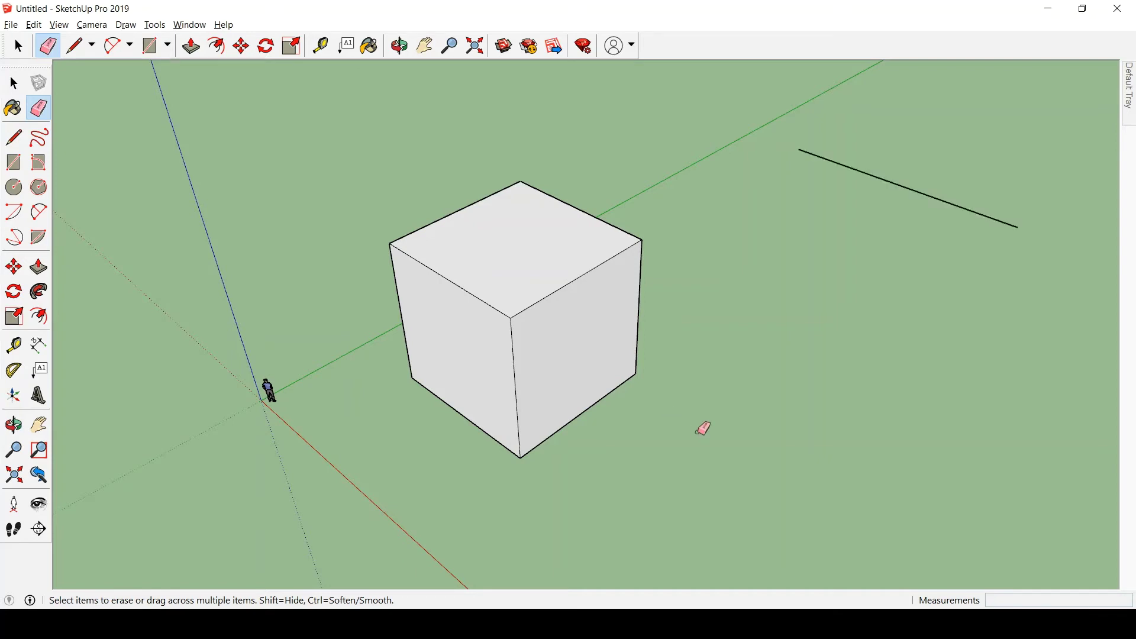
key(ctrl+y)
Delete only the cube's top face and undo the deletion.
click(13, 83)
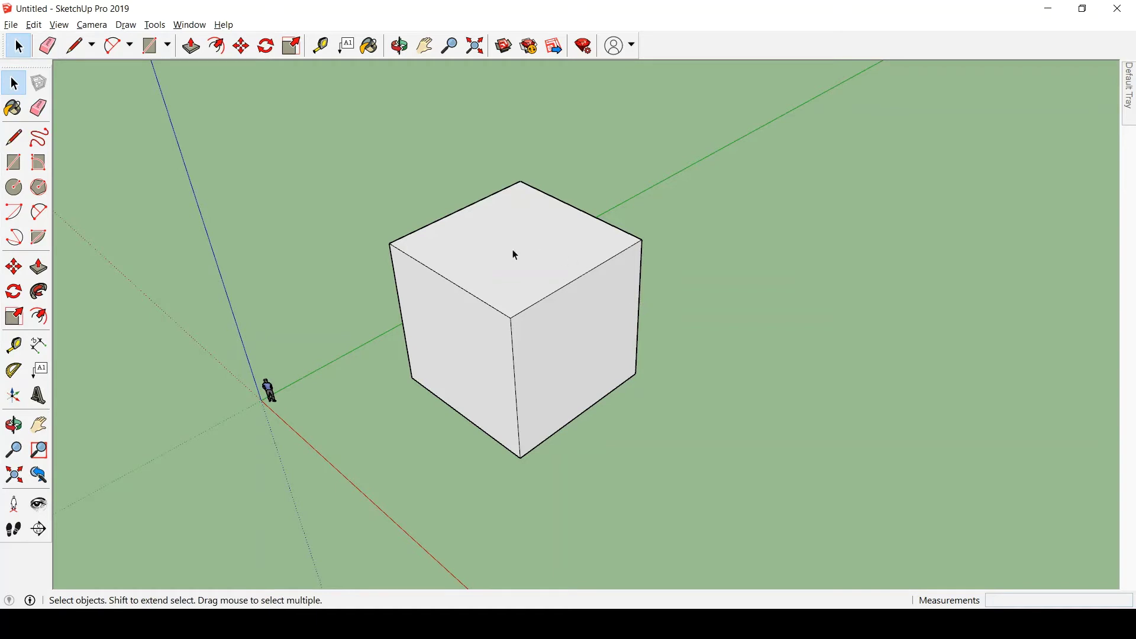
click(521, 259)
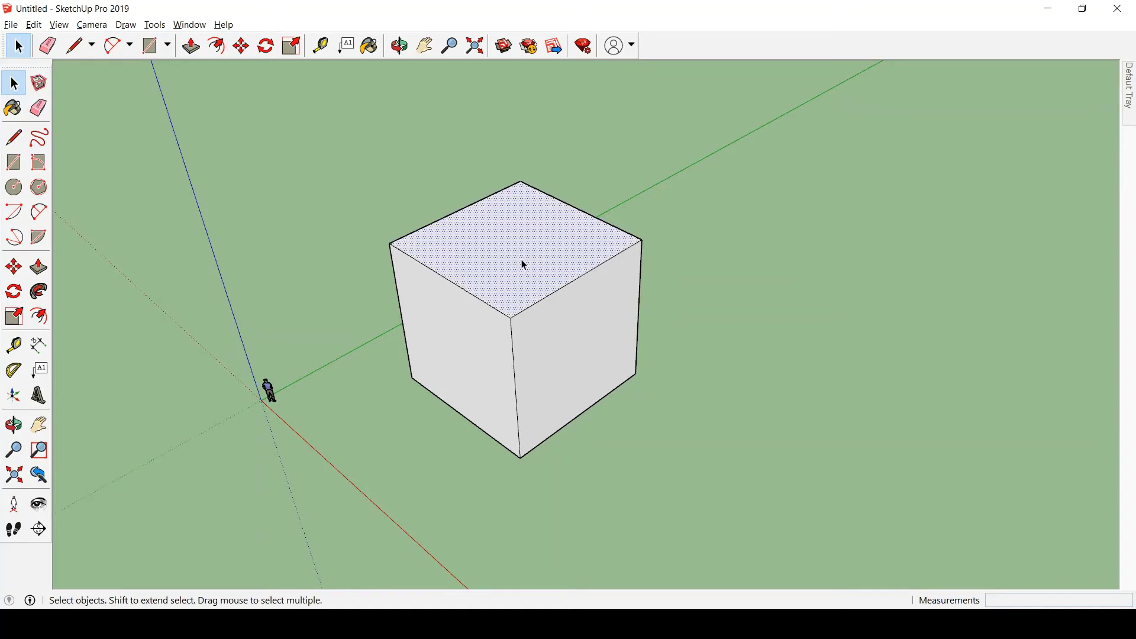
key(Delete)
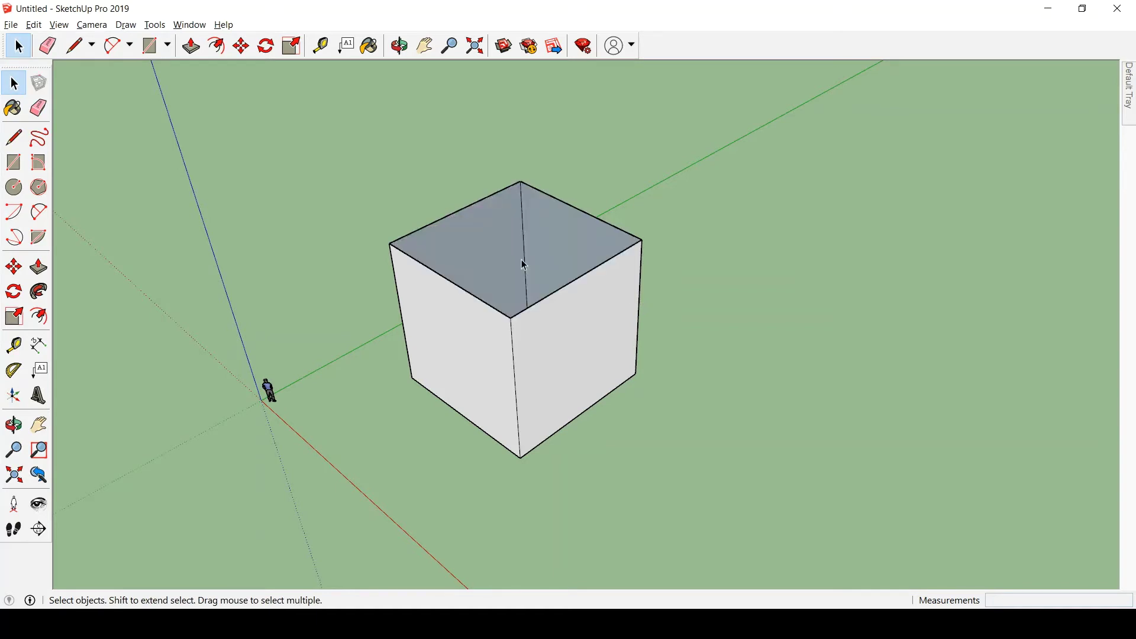
key(ctrl+z)
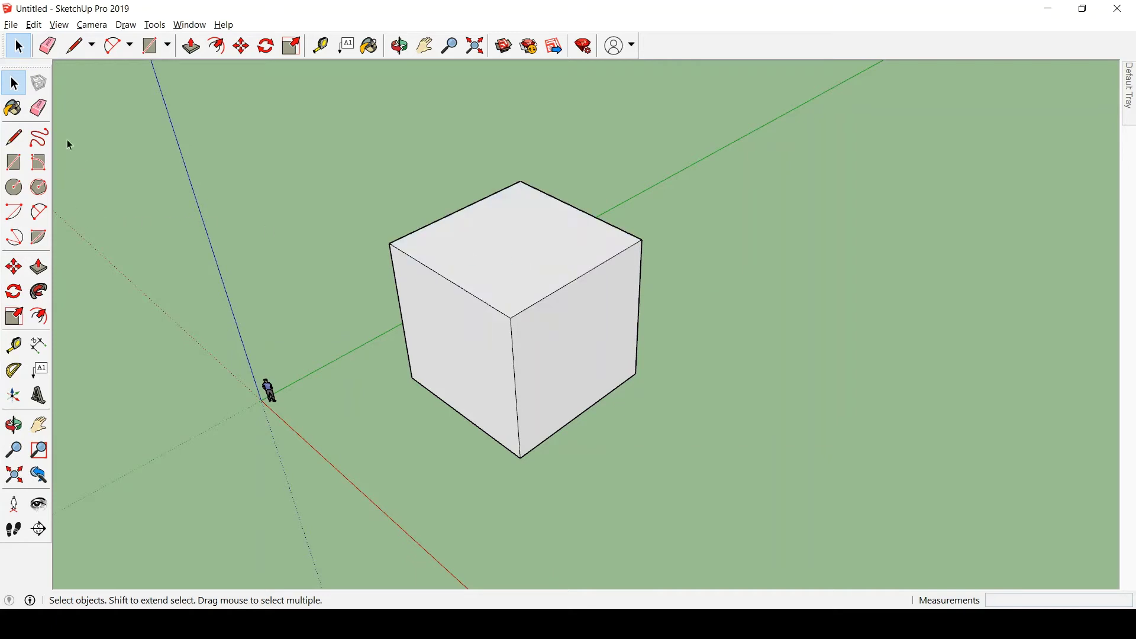
Use the Eraser on the edge shared by the top and right faces, and undo the erasure.
click(39, 108)
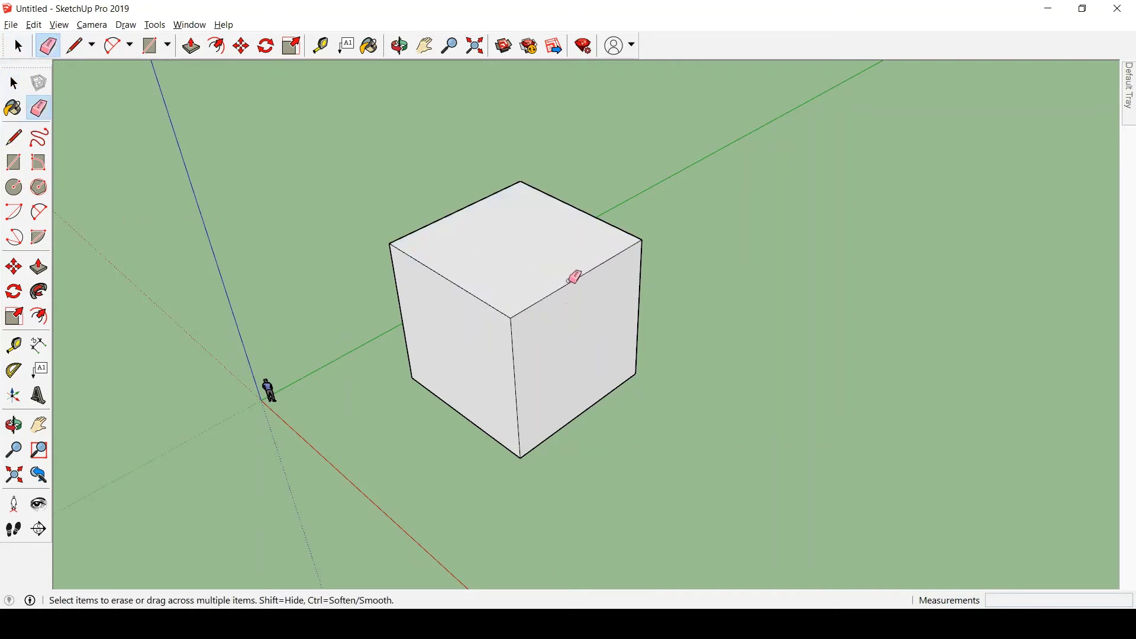
click(614, 256)
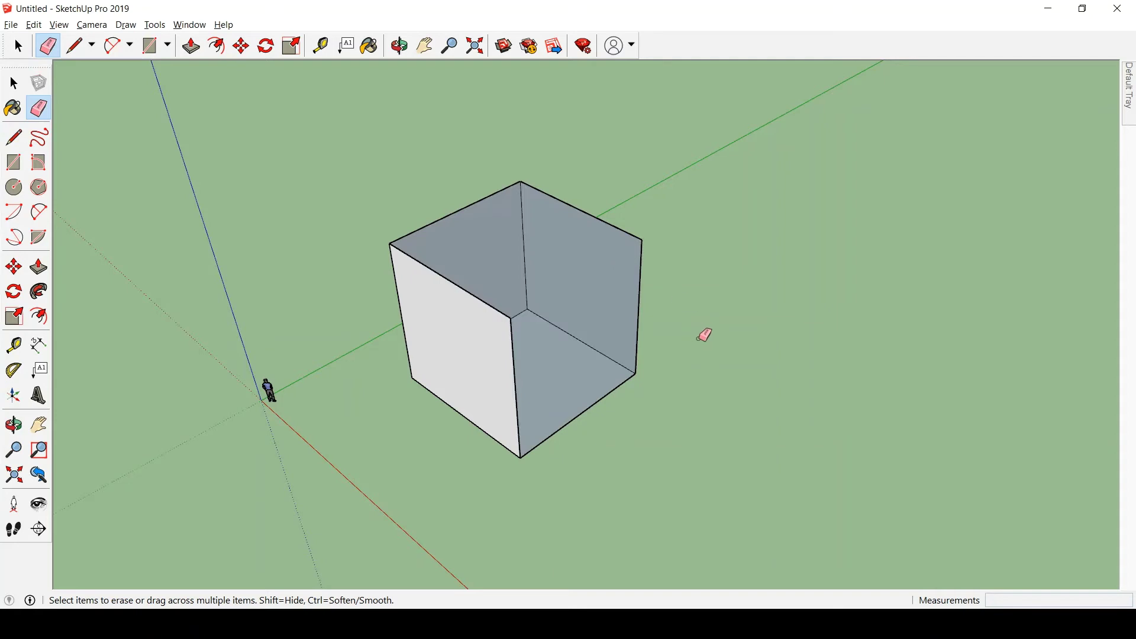
key(ctrl+z)
Select and delete the edge shared by the top and right faces, and undo the deletion.
key(space)
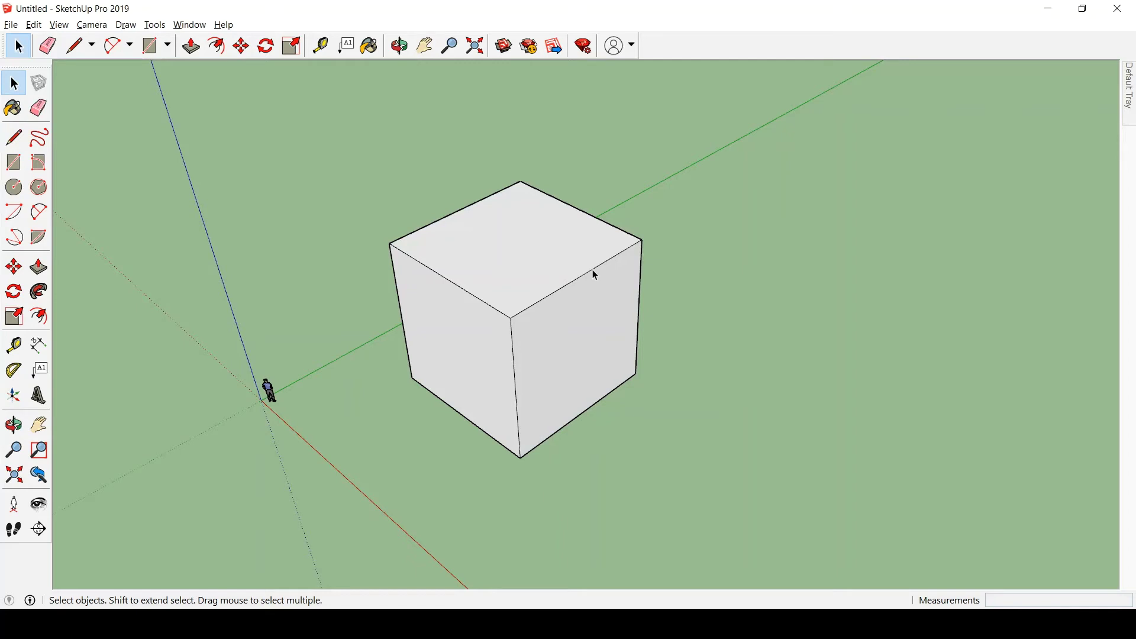
click(595, 270)
key(Delete)
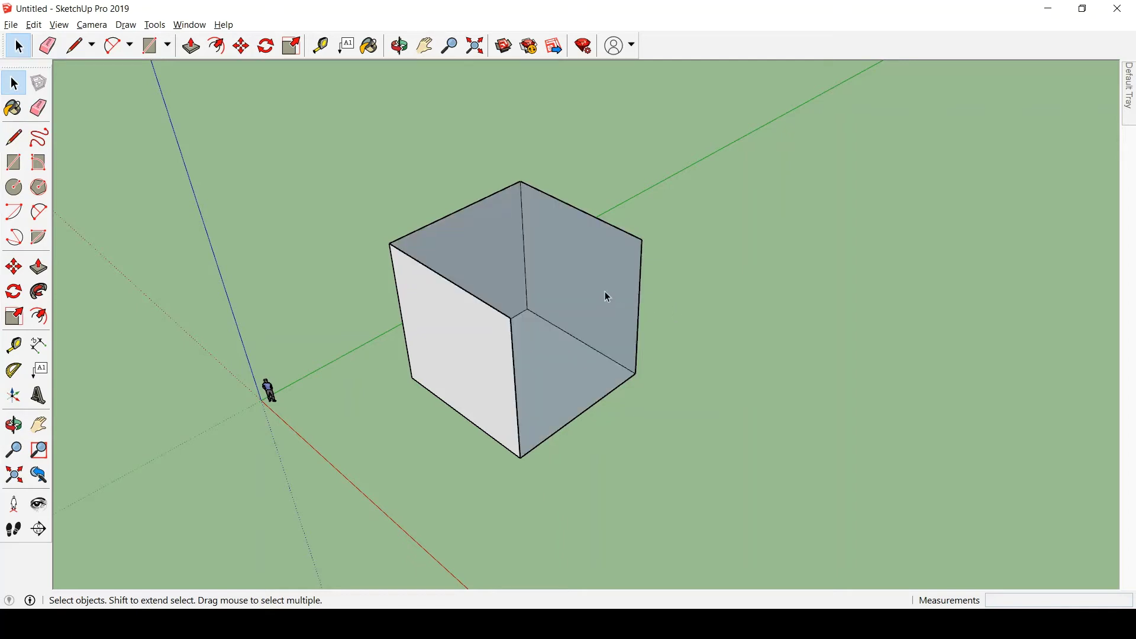
key(ctrl+z)
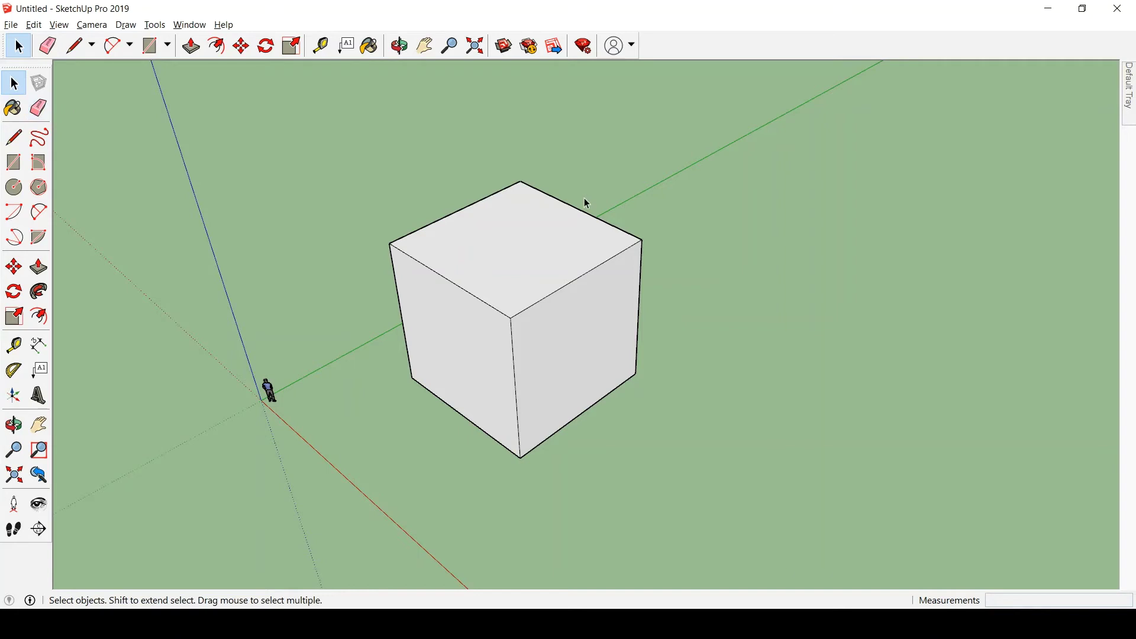
Select the whole cube with a selection window and delete it.
scroll(447, 170, down, 6)
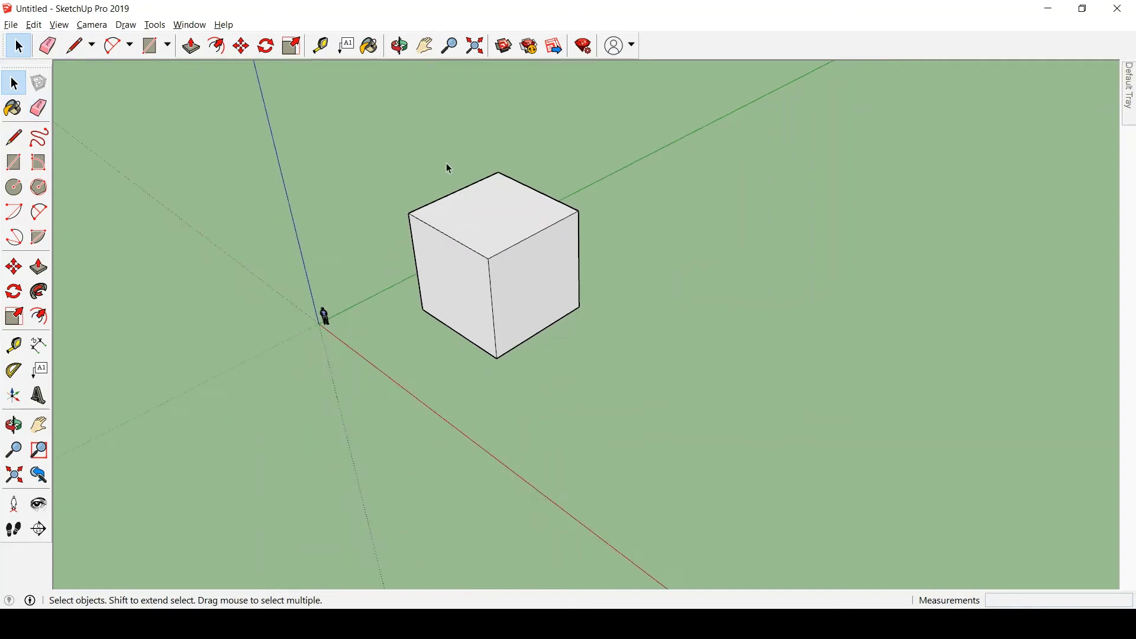
scroll(556, 288, up, 1)
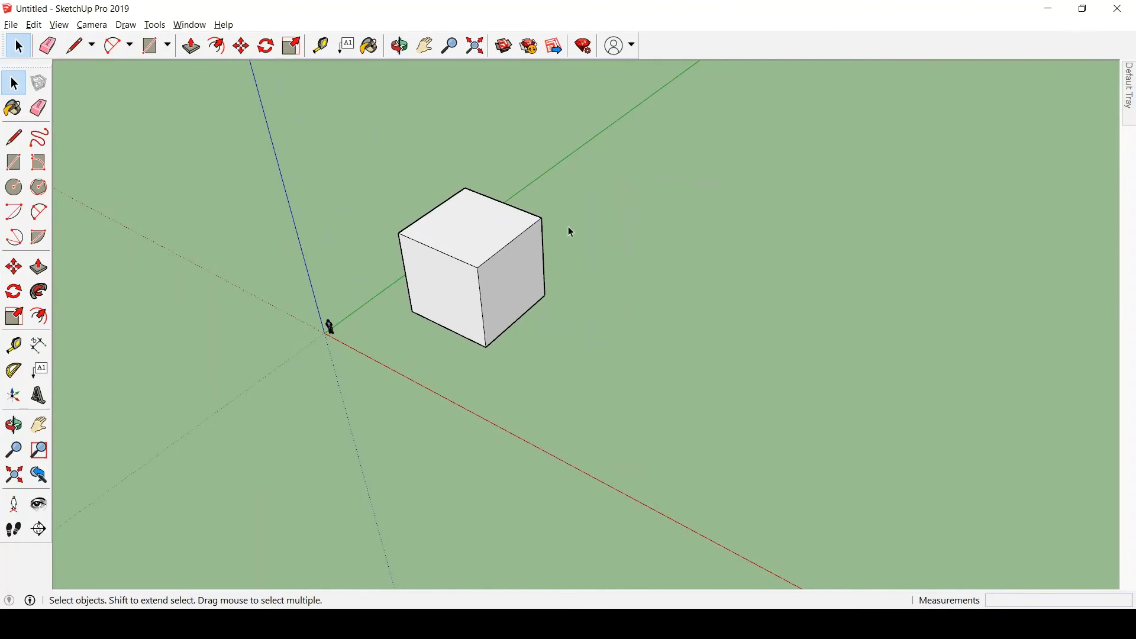
middle_drag(572, 232, 405, 197)
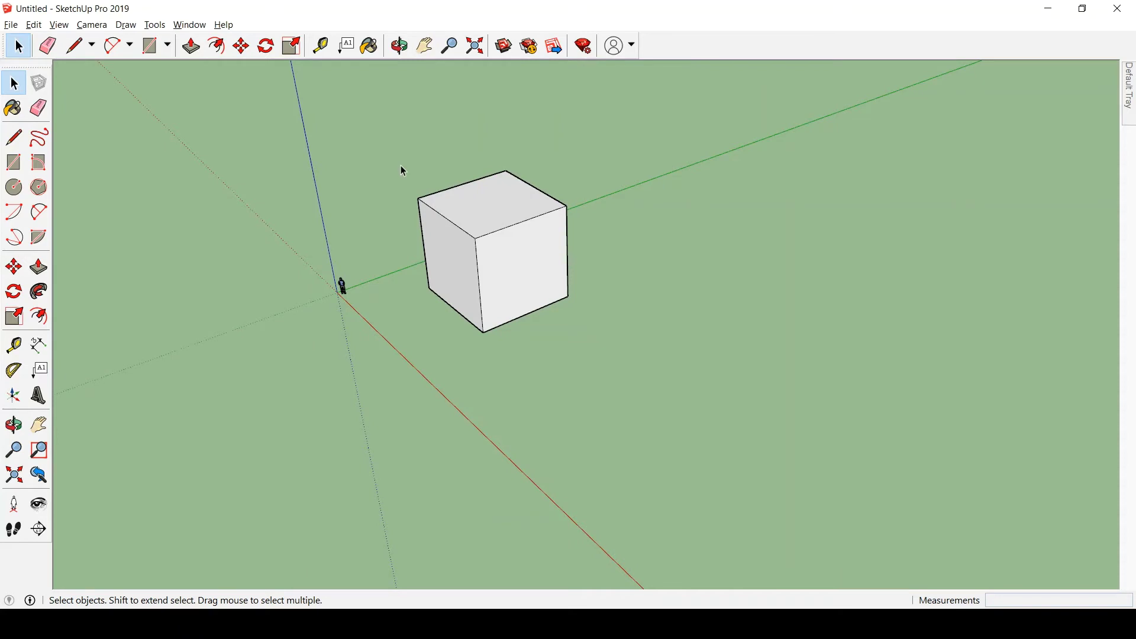
drag(397, 125, 688, 389)
key(Delete)
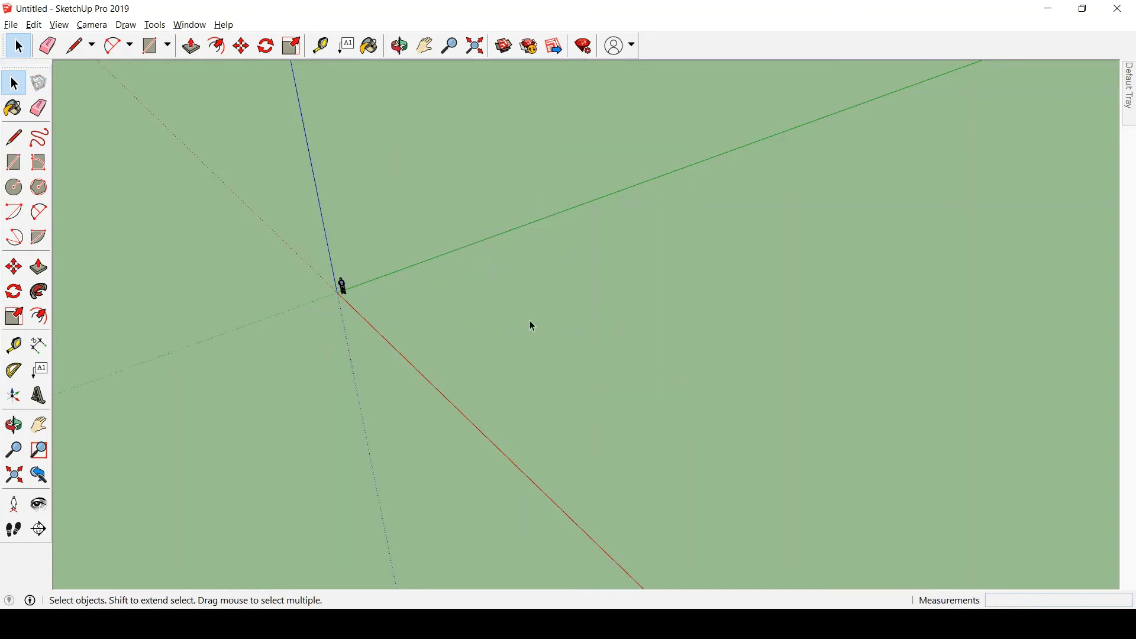
Draw a closed 10 m square on the ground with the Line tool, locking the sides to the red and green axes.
middle_drag(530, 325, 106, 222)
click(14, 138)
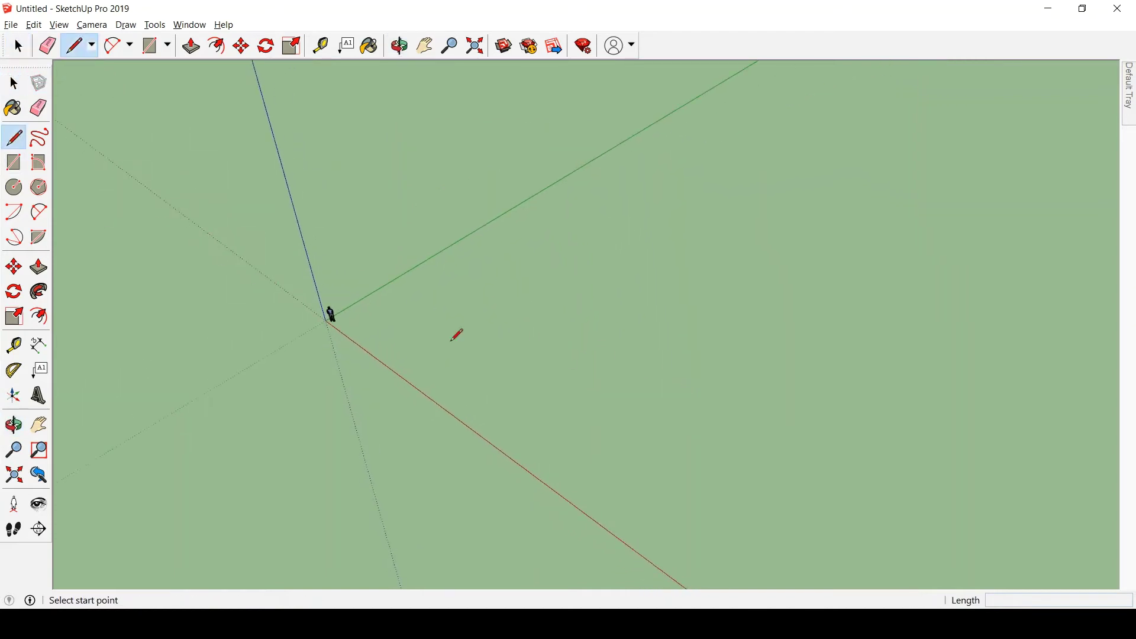
click(445, 321)
key(shift)
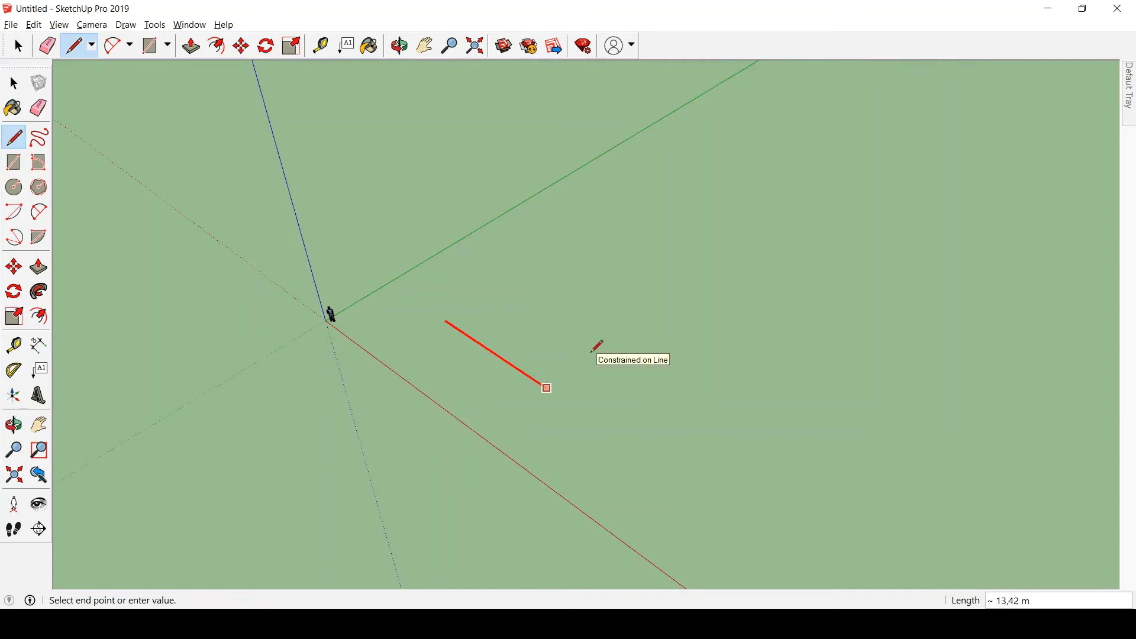
text(10)
key(Return)
key(shift)
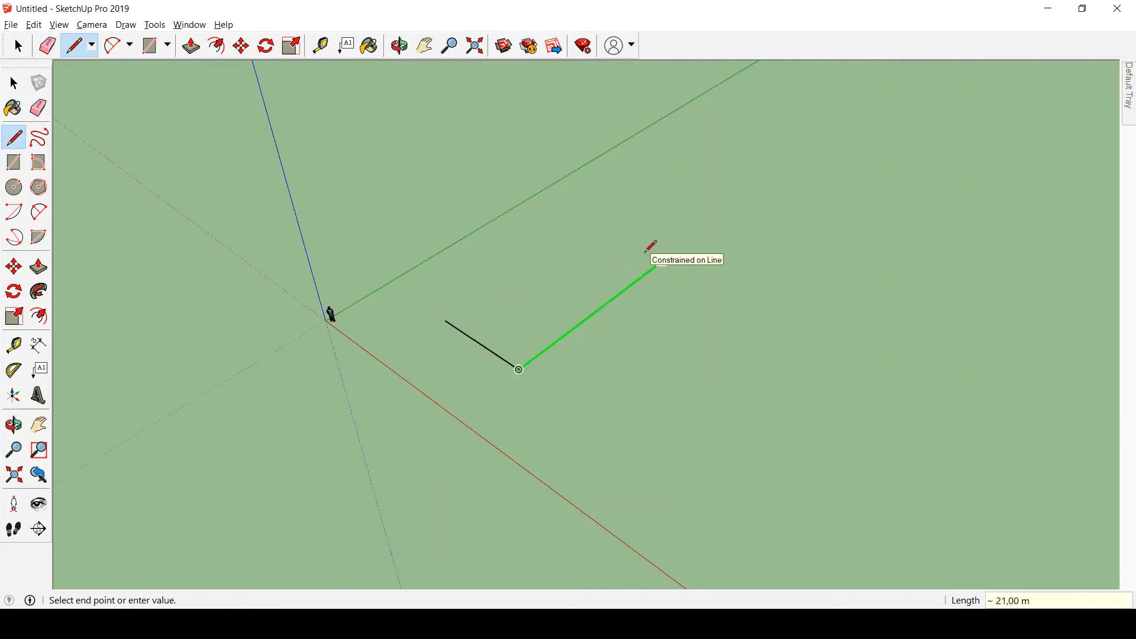
text(10)
key(Return)
key(shift)
text(10)
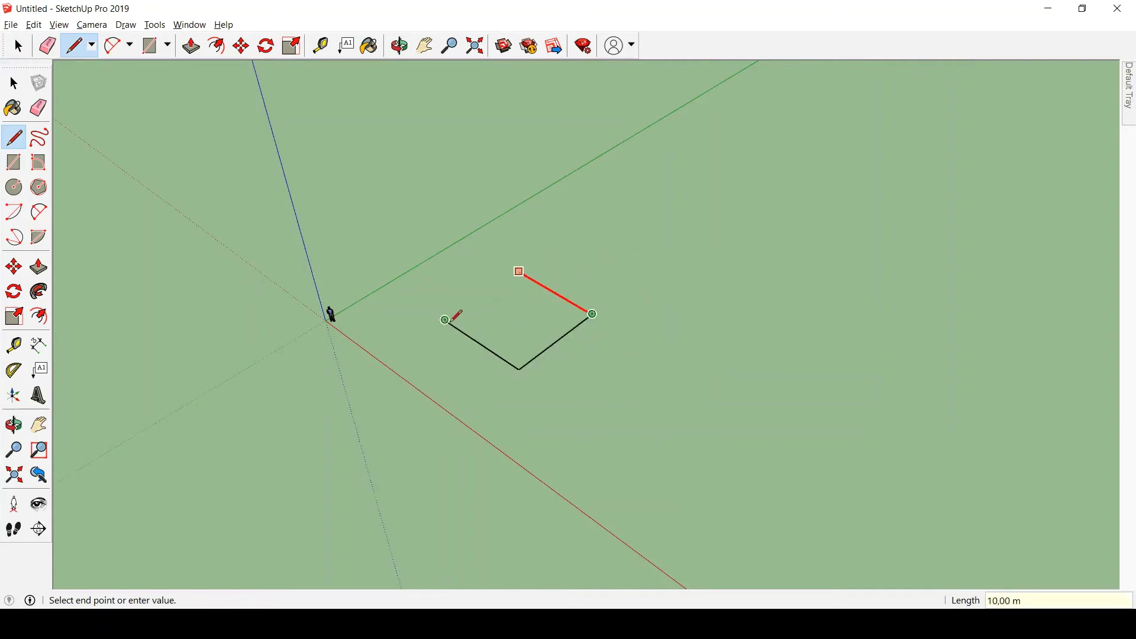
key(Return)
click(445, 321)
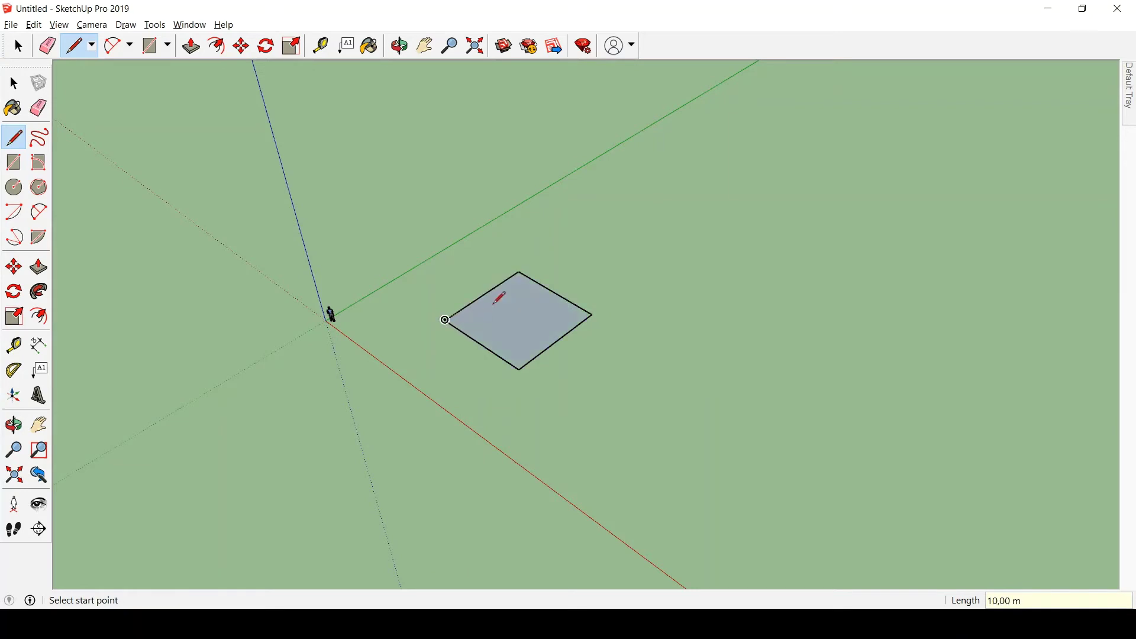
Draw a 10 m high vertical wall with lines on the square's rear edge, parallel to the red axis.
mouse_move(525, 264)
middle_down()
mouse_move(601, 312)
mouse_move(520, 266)
middle_up()
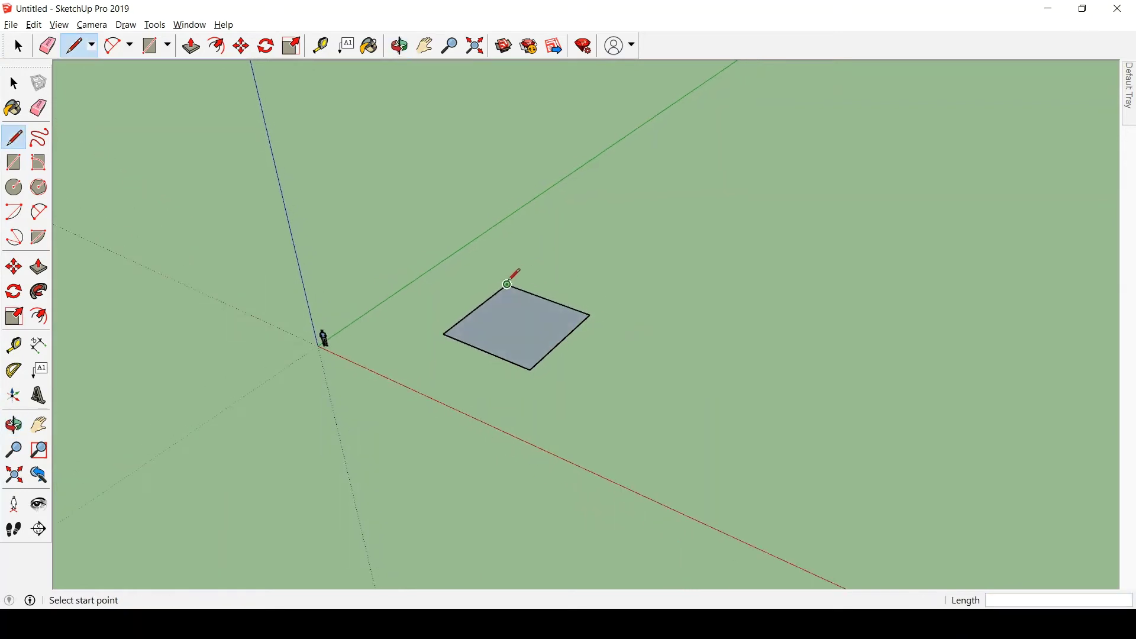
click(508, 285)
text(10)
key(Return)
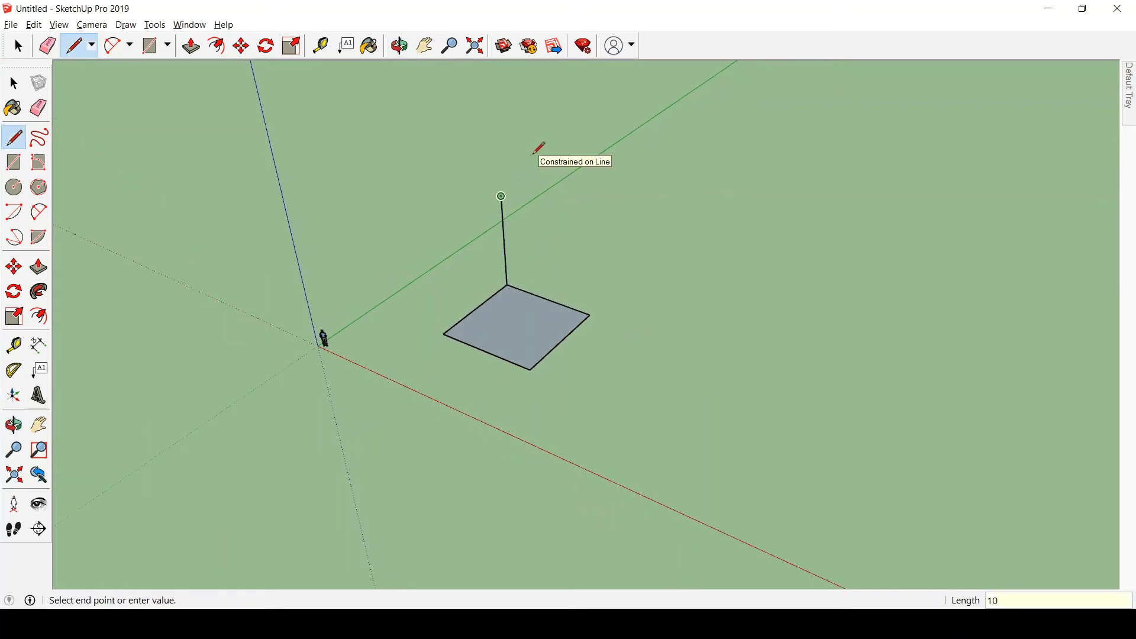
key(shift)
click(592, 308)
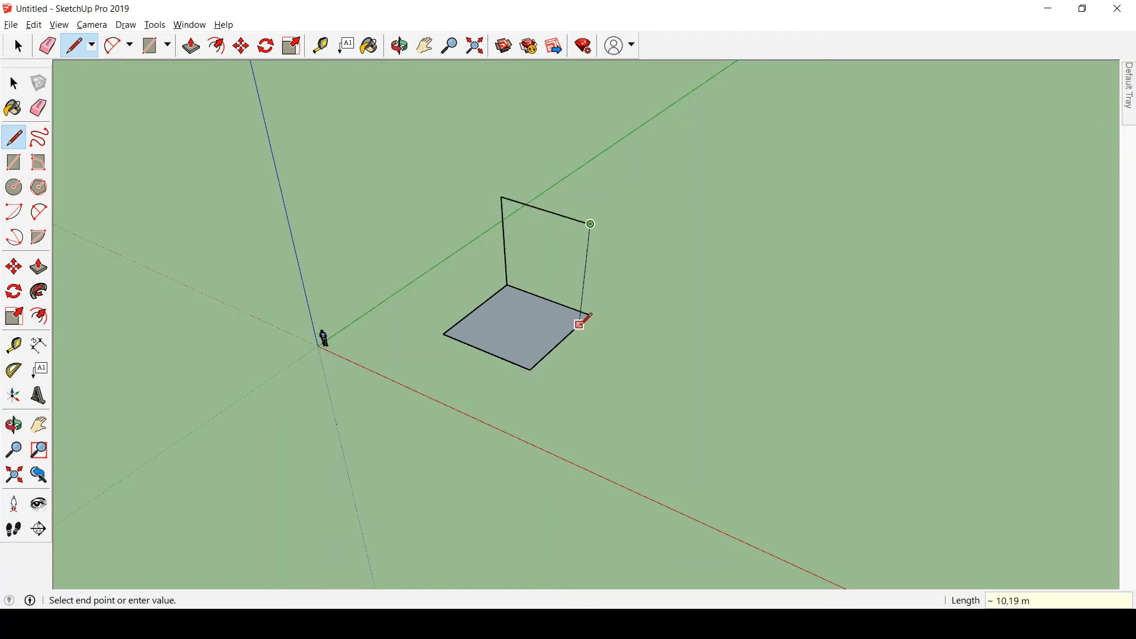
click(590, 316)
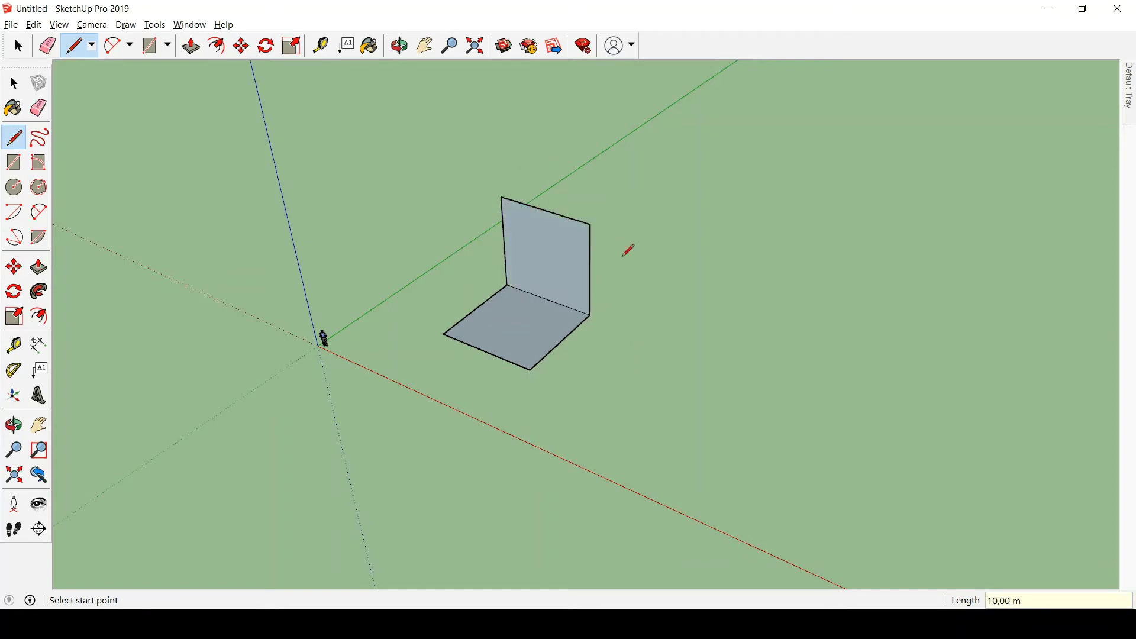
Draw the remaining top and vertical edges with the Line tool to close the left, top, front and right faces of the cube.
click(502, 196)
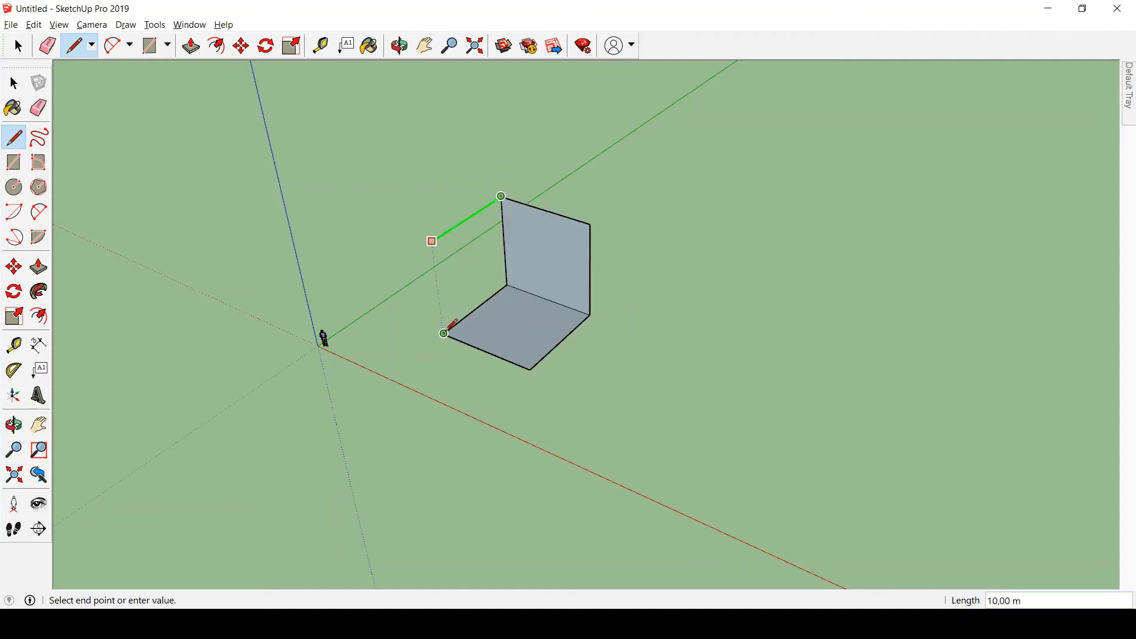
click(432, 241)
click(444, 333)
click(433, 242)
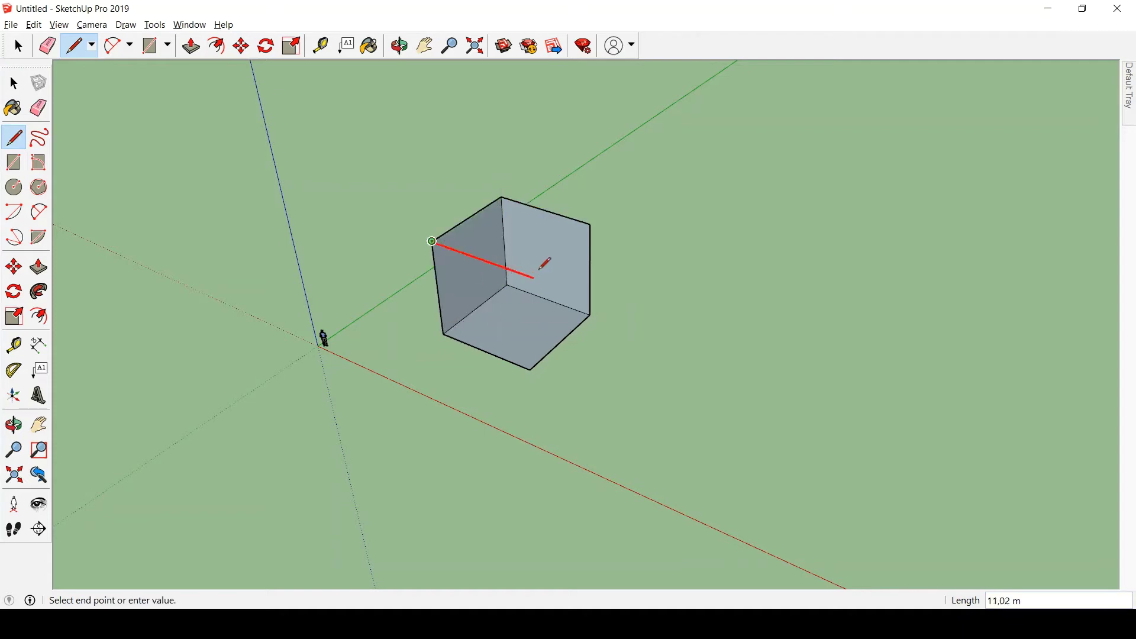
click(590, 224)
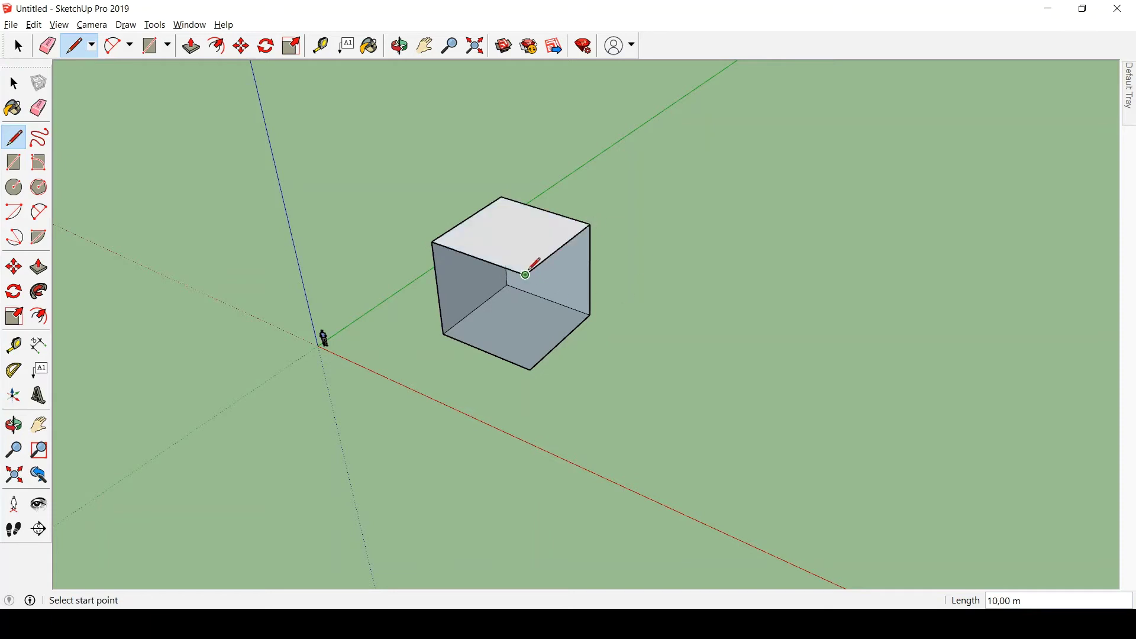
click(525, 274)
click(532, 369)
key(space)
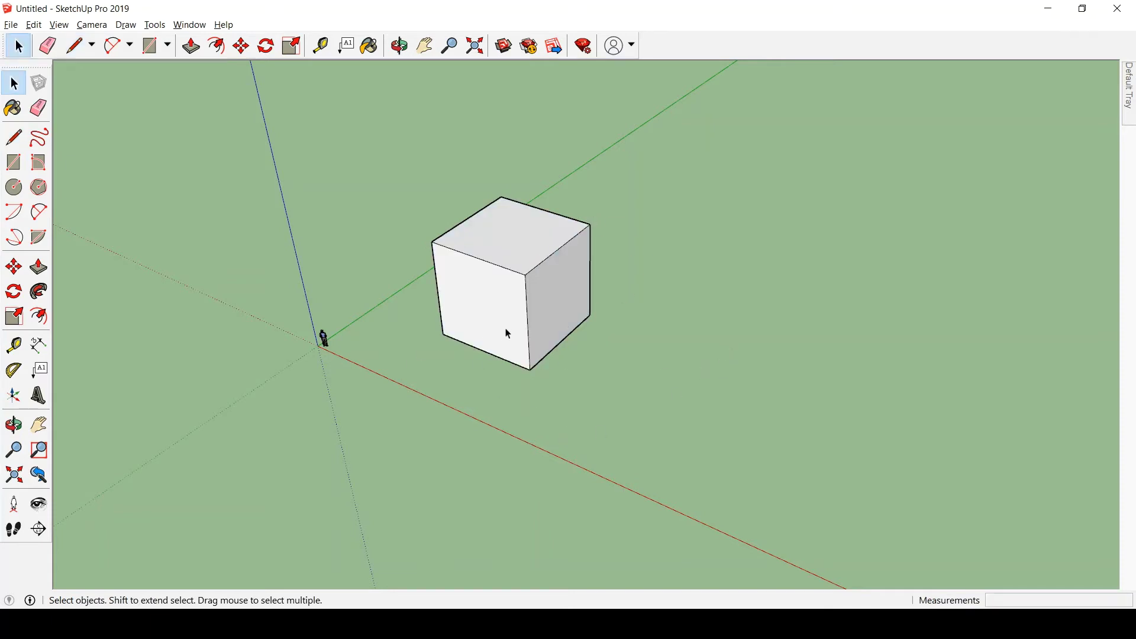
Undo the cube's lines one by one back to the flat 10 m square.
key(ctrl+z)
key(ctrl+z)
key(ctrl+z)
key(ctrl+z)
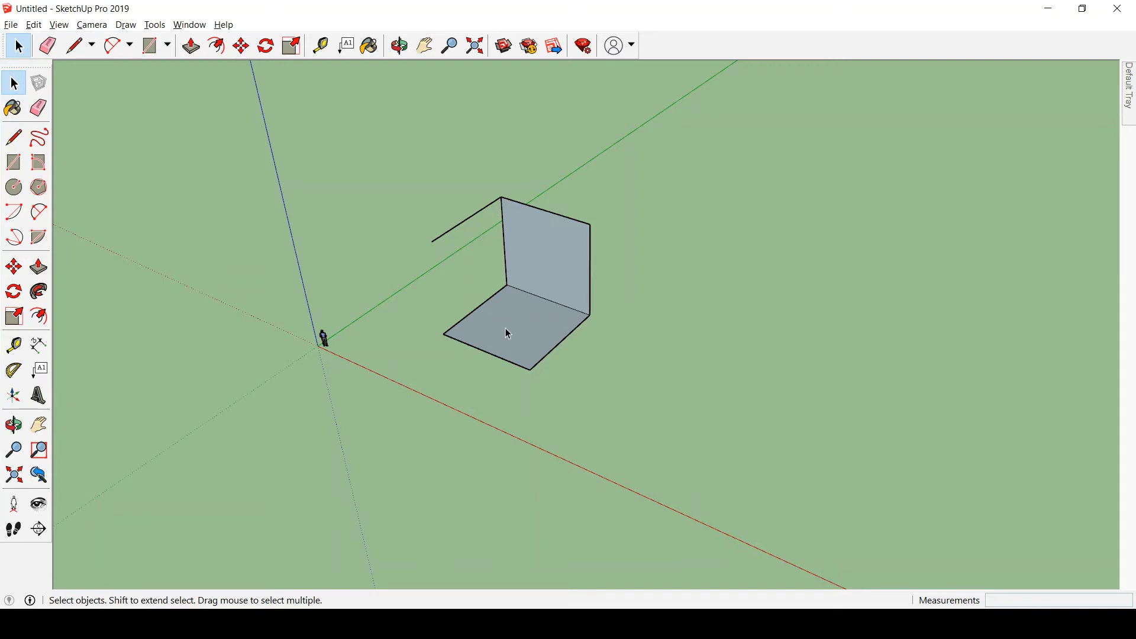
key(ctrl+z)
key(ctrl+z)
key(ctrl+z)
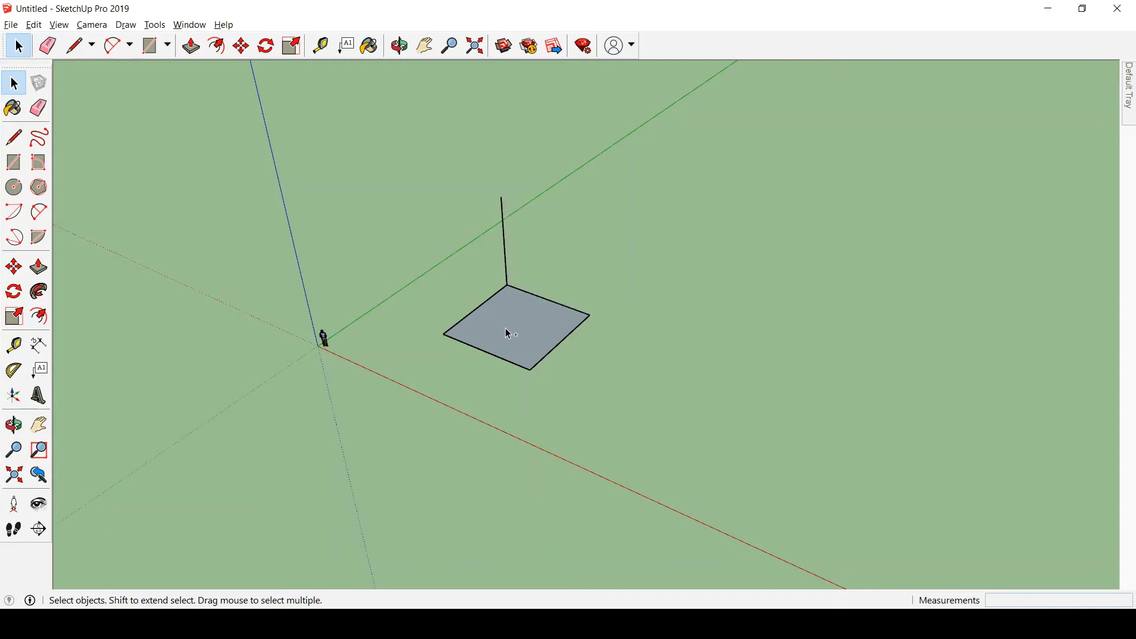
key(ctrl+z)
Redo all the undone lines to rebuild the full cube from the flat square.
key(ctrl+y)
key(ctrl+y)
key(ctrl+y)
key(ctrl+y)
key(ctrl+y)
key(ctrl+y)
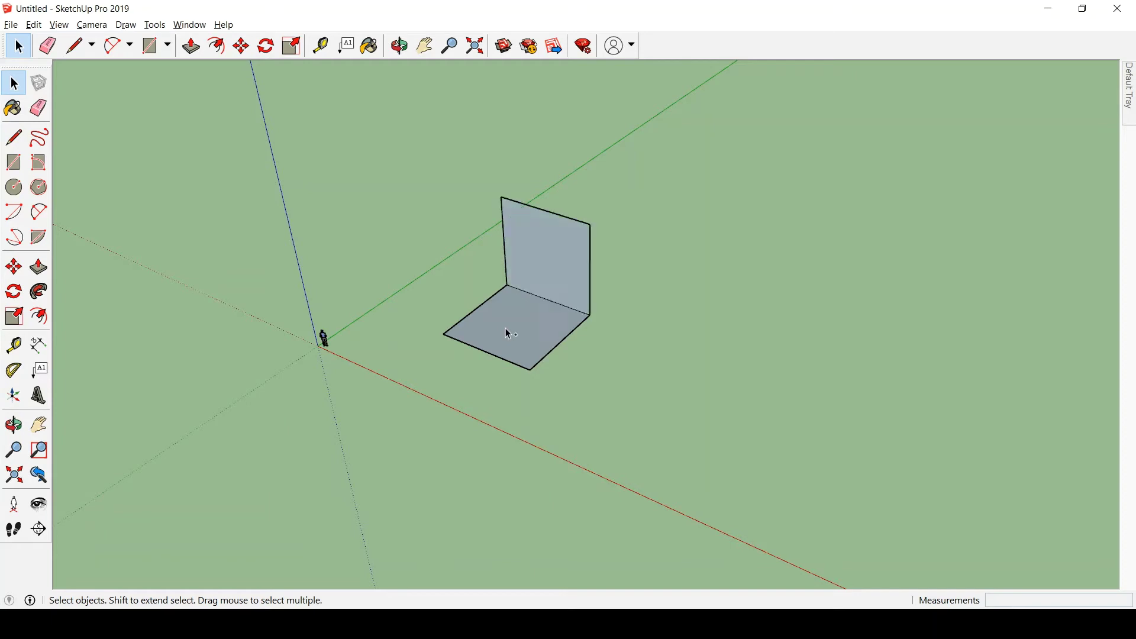
key(ctrl+y)
key(ctrl+y)
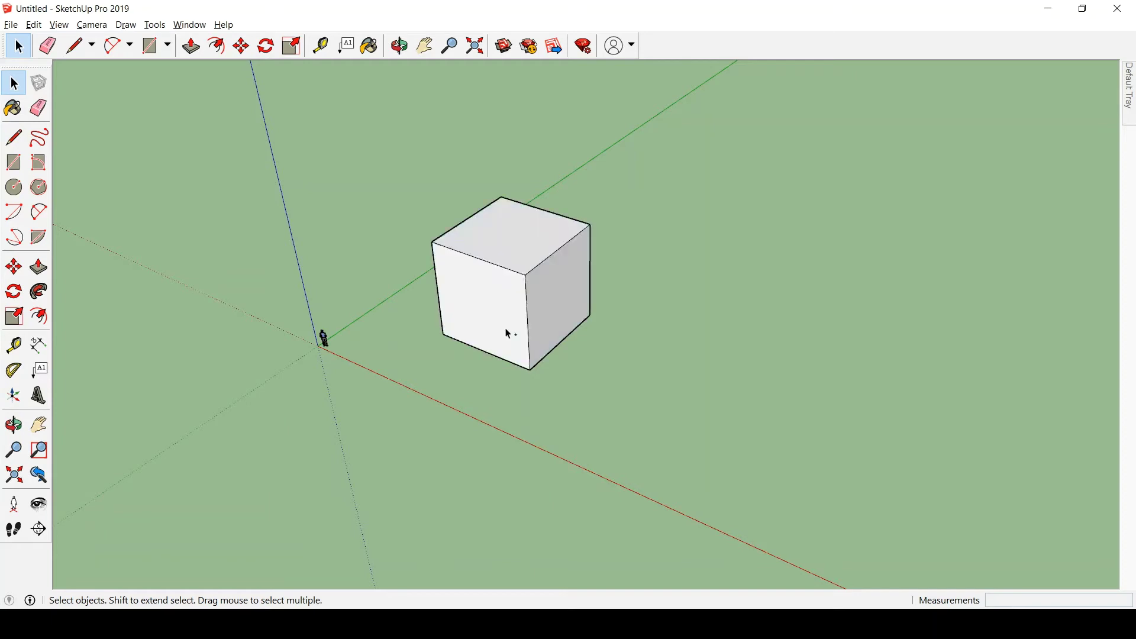
Undo the cube's last few lines back to the rear wall and open top edge, and redo them to restore the cube.
key(ctrl+z)
key(ctrl+z)
key(ctrl+z)
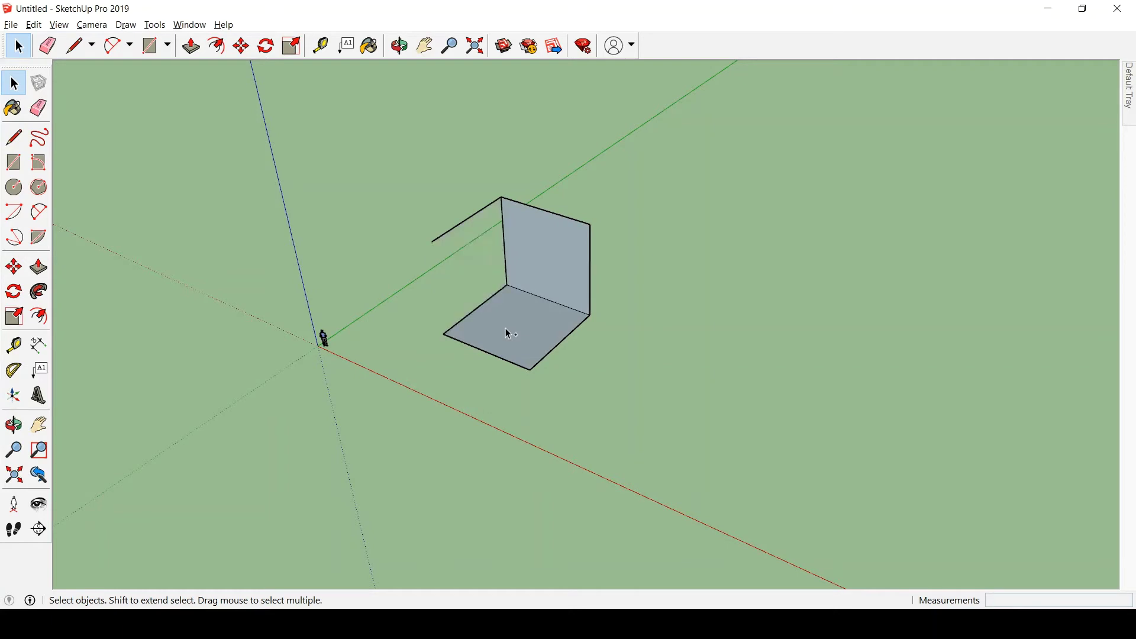
key(ctrl+y)
key(ctrl+y)
key(ctrl+y)
key(ctrl+y)
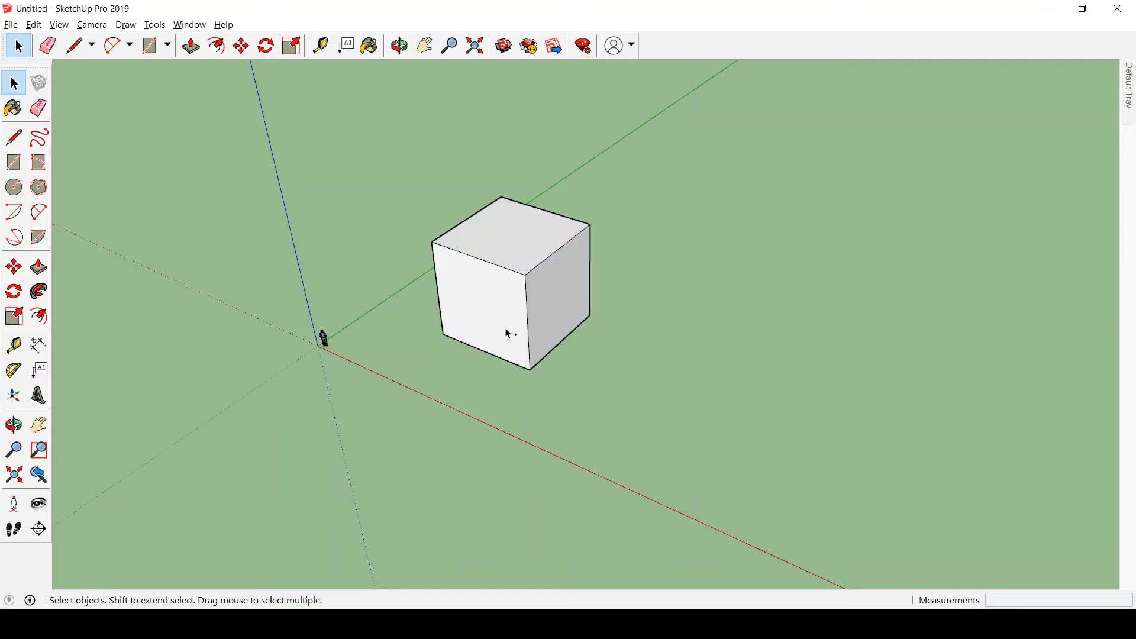
Delete everything in the model and paste the copied cube and human figure at the origin.
key(ctrl+a)
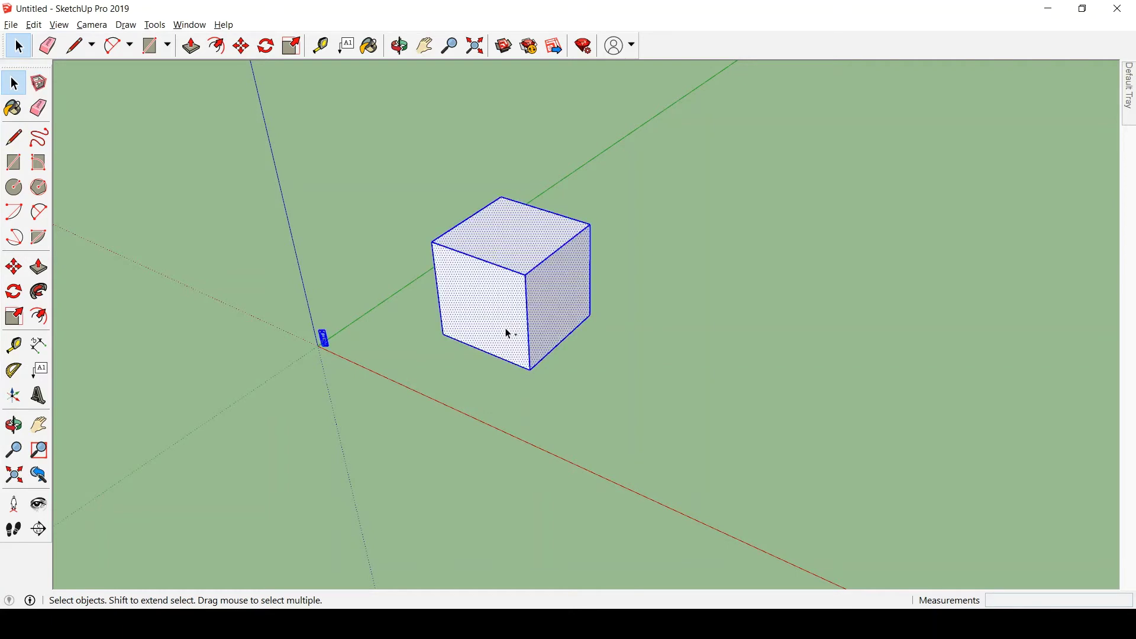
key(Delete)
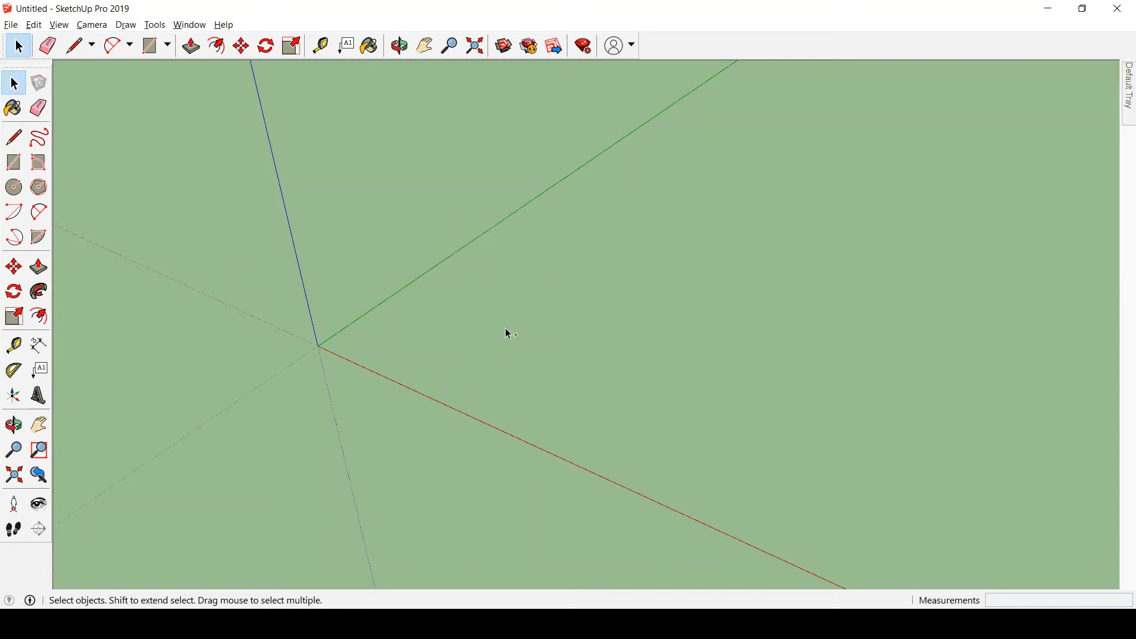
key(m)
key(ctrl+v)
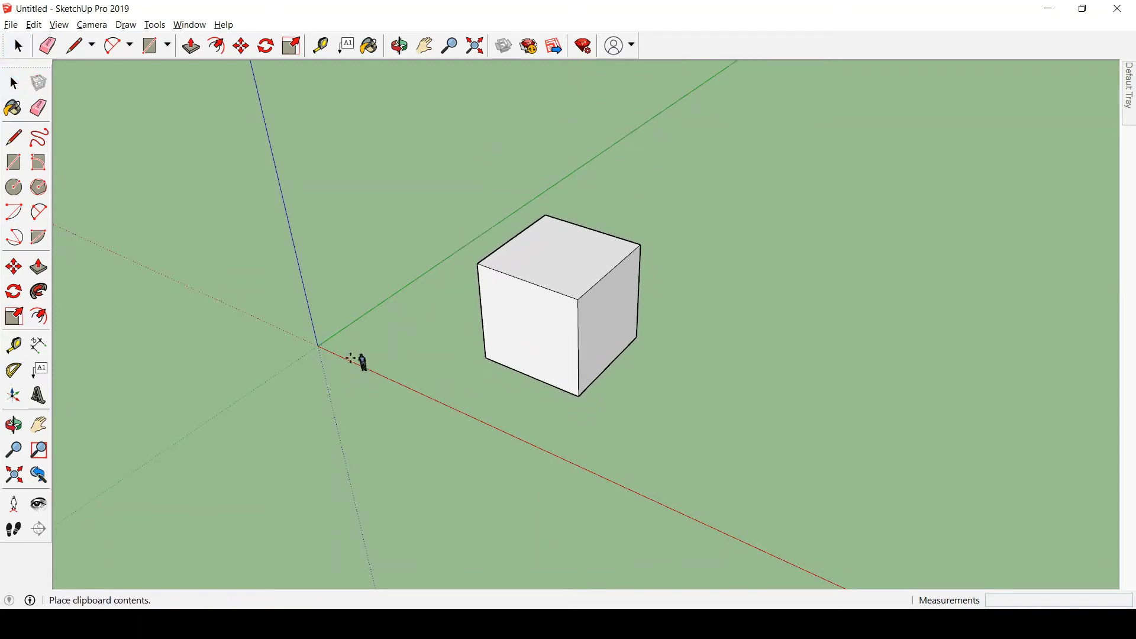
click(319, 343)
Undo the paste, the deletion and the cube's lines back to the flat 10 m square.
key(ctrl+z)
key(ctrl+z)
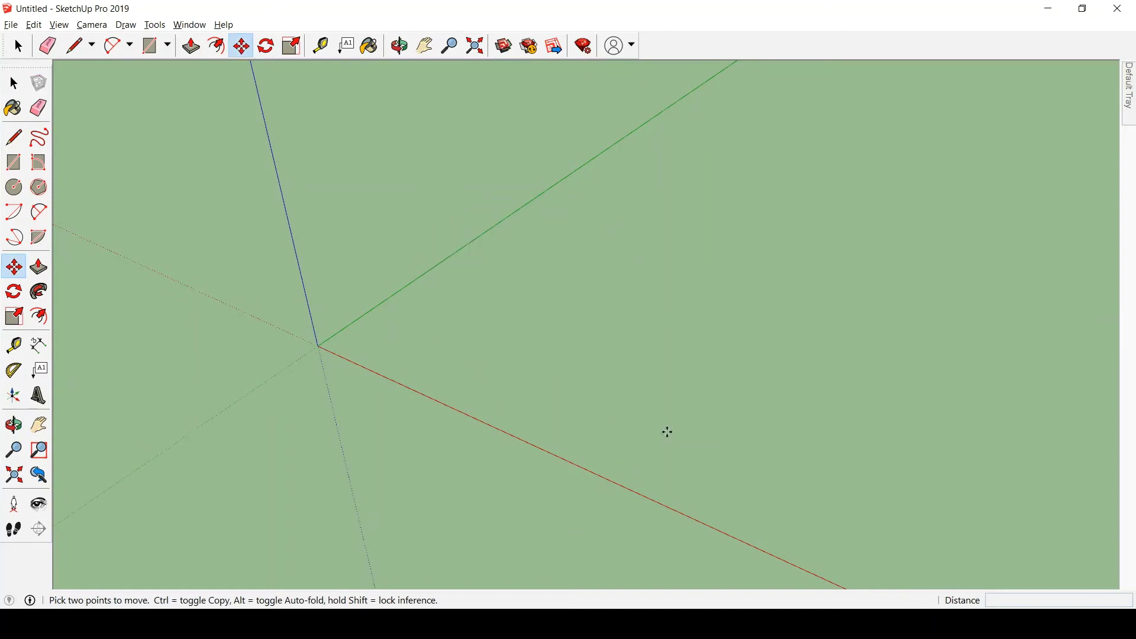
key(ctrl+z)
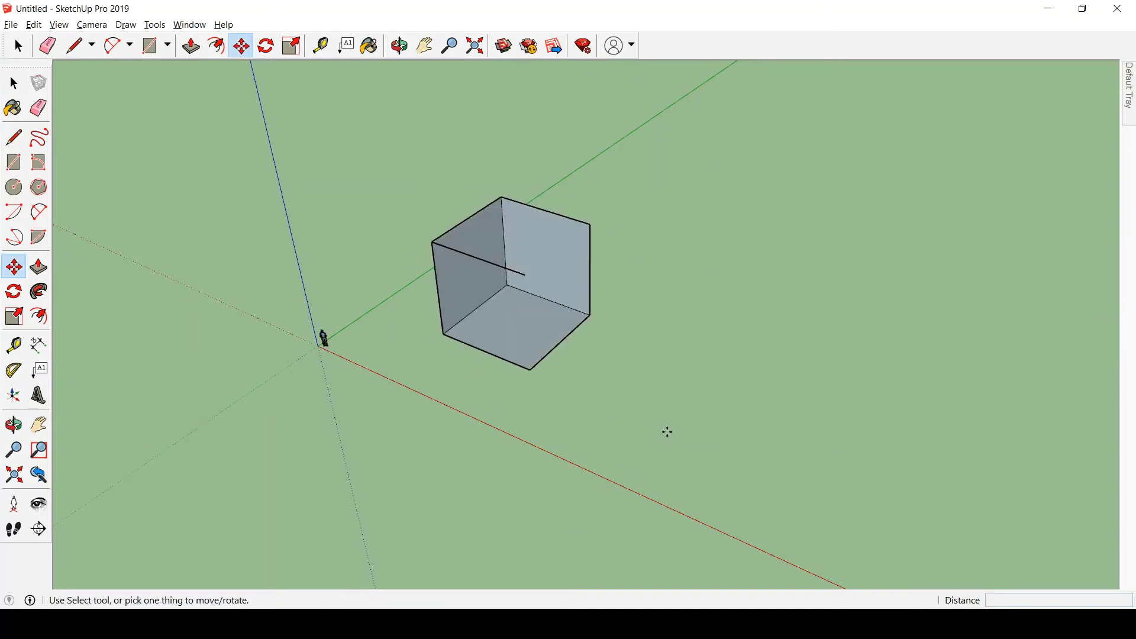
key(space)
key(ctrl+z)
key(ctrl+z)
key(ctrl+z)
key(ctrl+z)
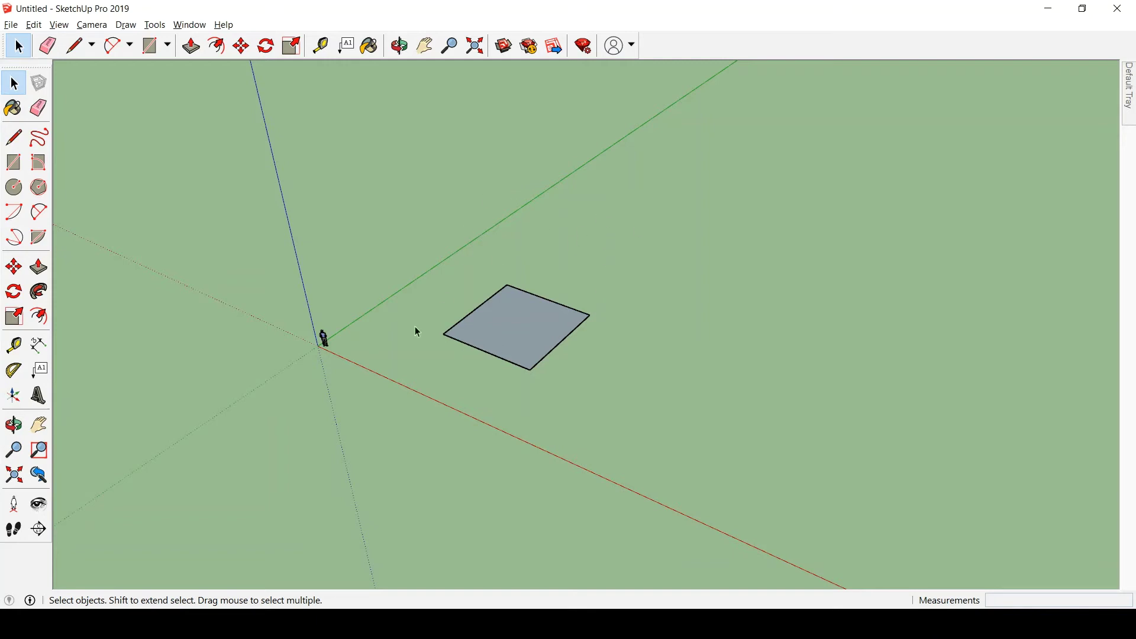
Activate the Push/Pull tool for use on the face of the flat 10 m square.
click(39, 272)
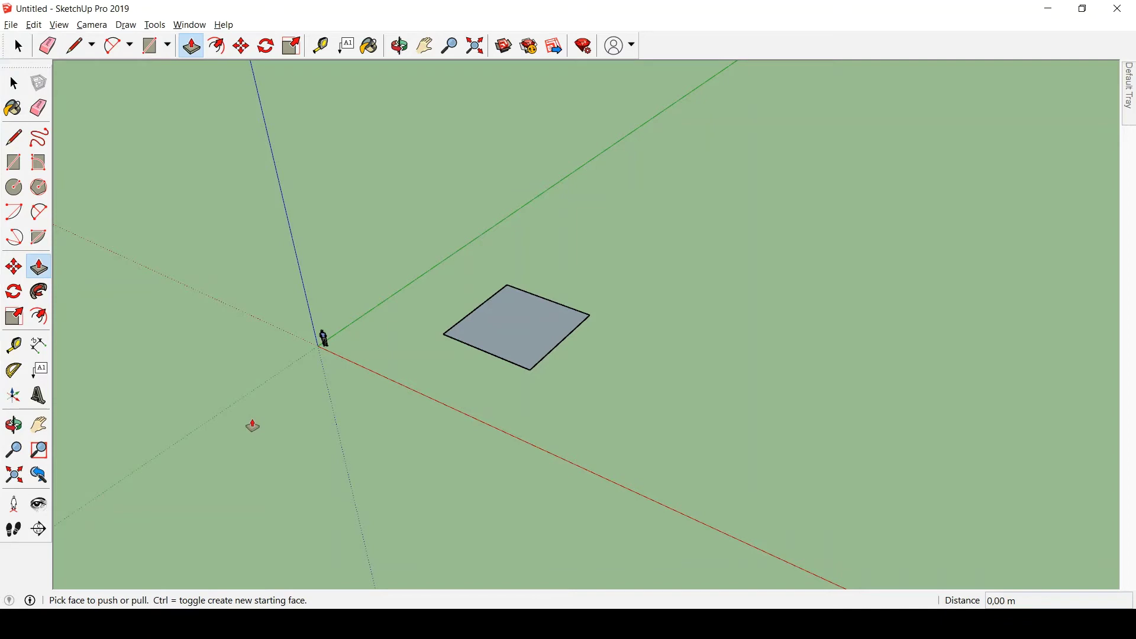
key(space)
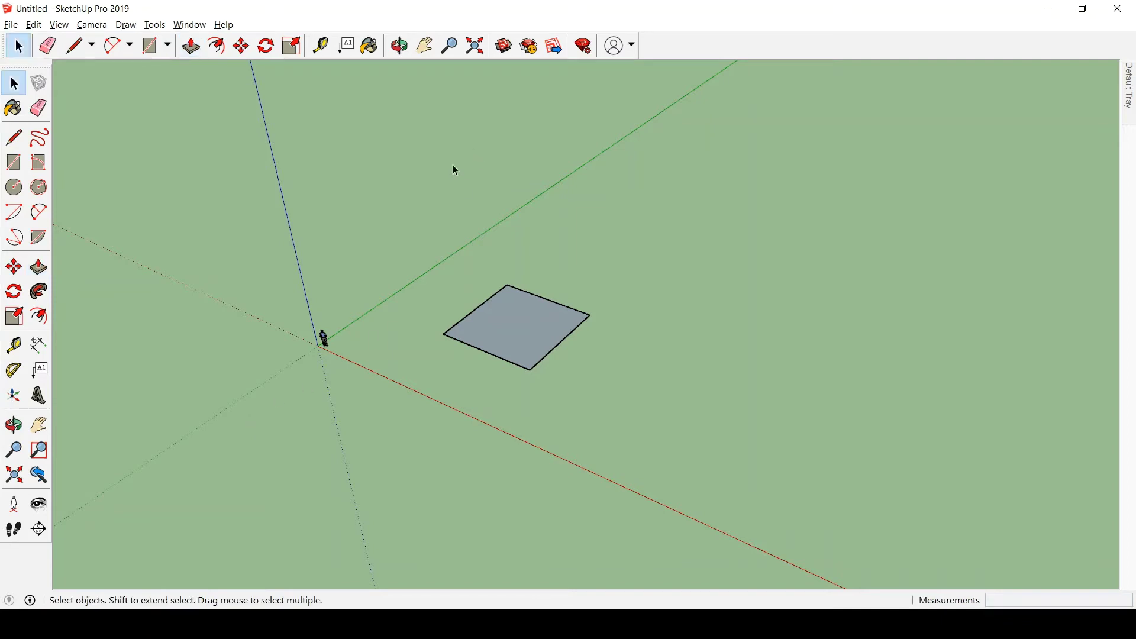
key(p)
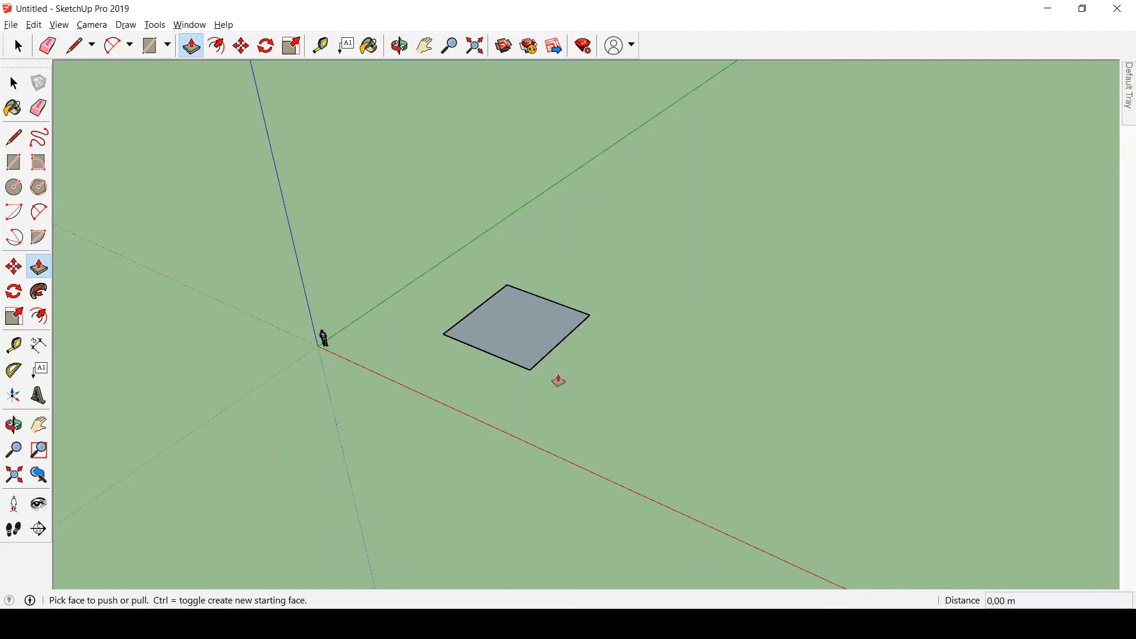
scroll(569, 323, up, 3)
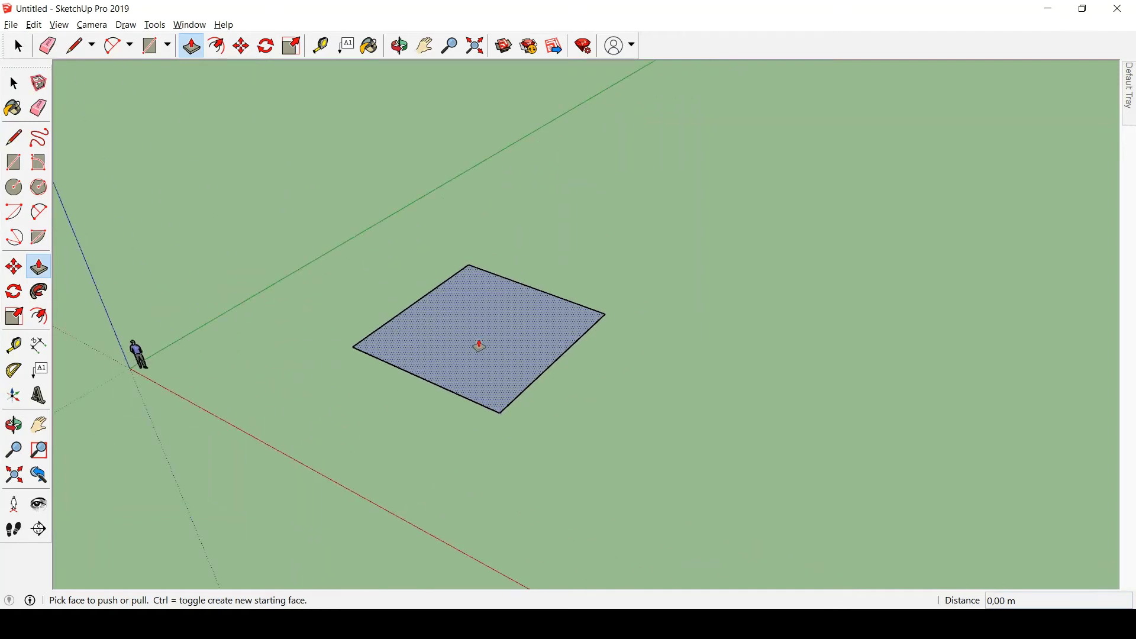
click(479, 345)
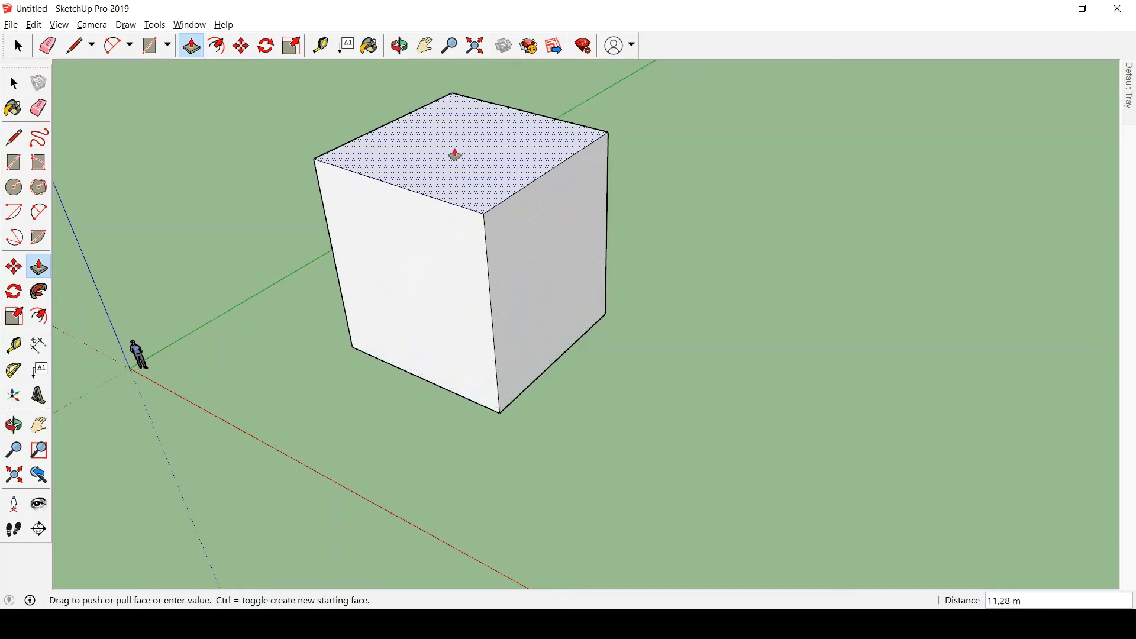
scroll(536, 174, down, 2)
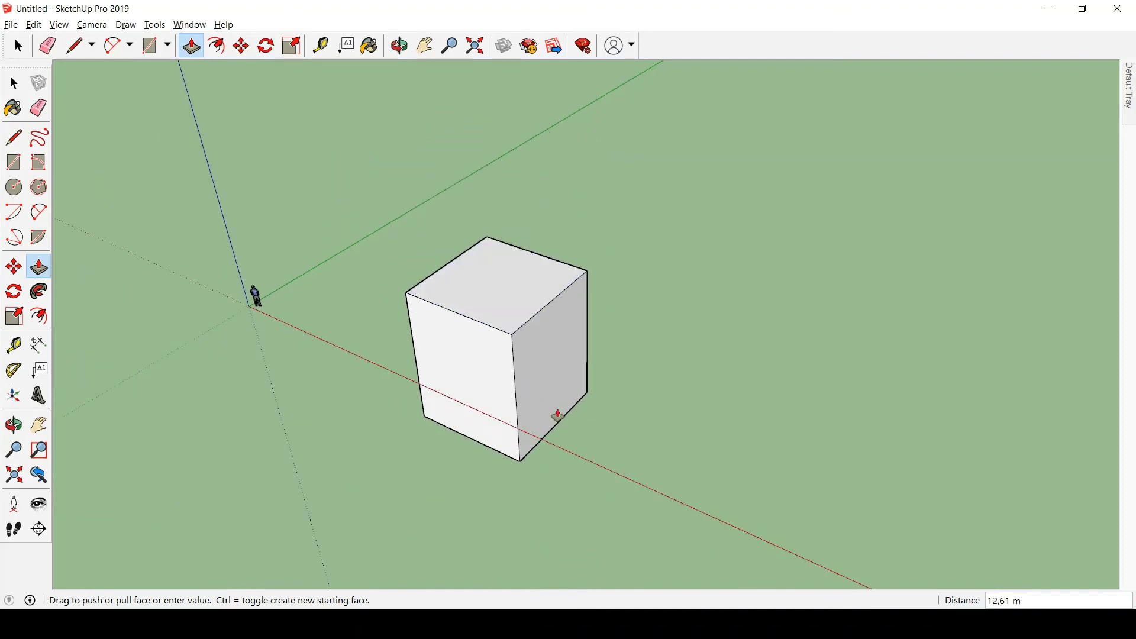
key(space)
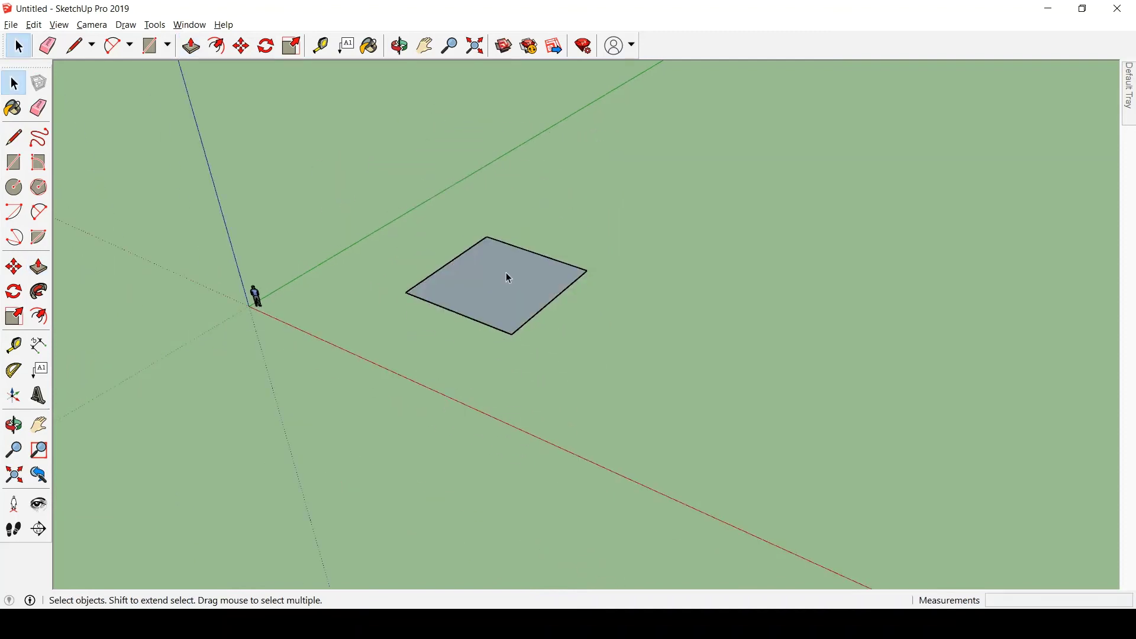
Draw a vertical line upward from the middle of the square face and delete it again.
key(l)
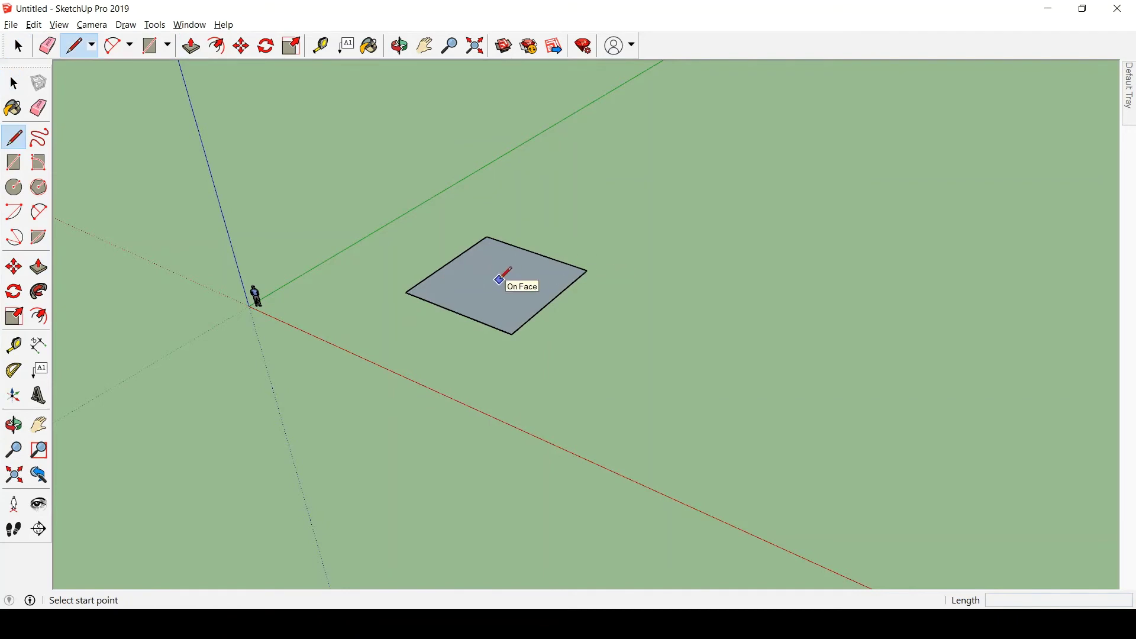
click(496, 283)
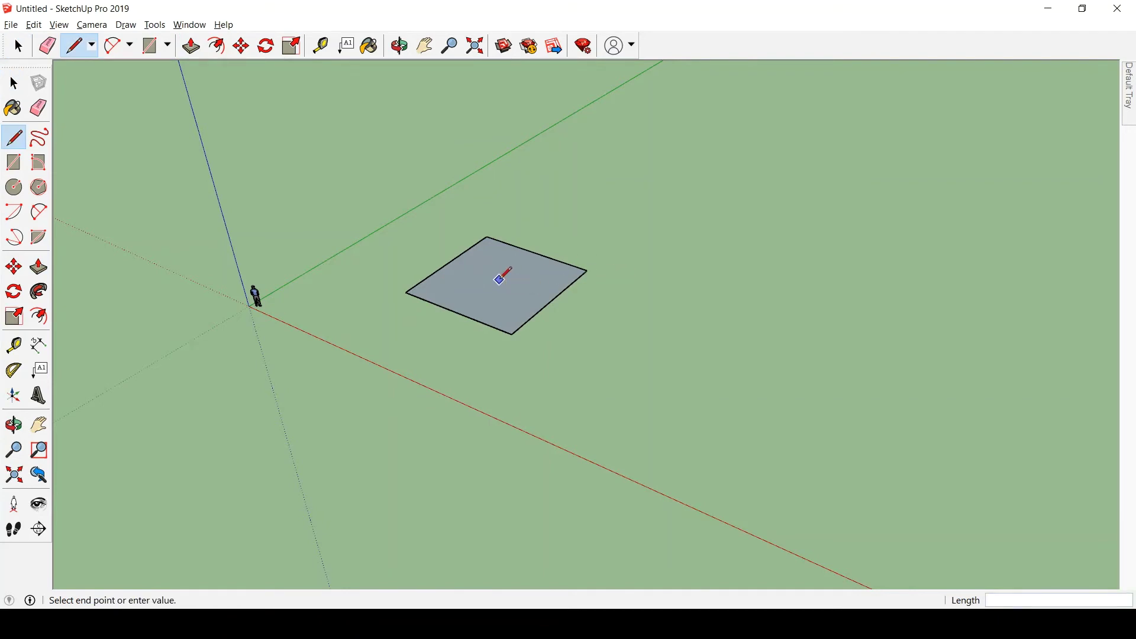
click(521, 86)
key(space)
middle_drag(534, 260, 418, 226)
middle_drag(513, 284, 519, 275)
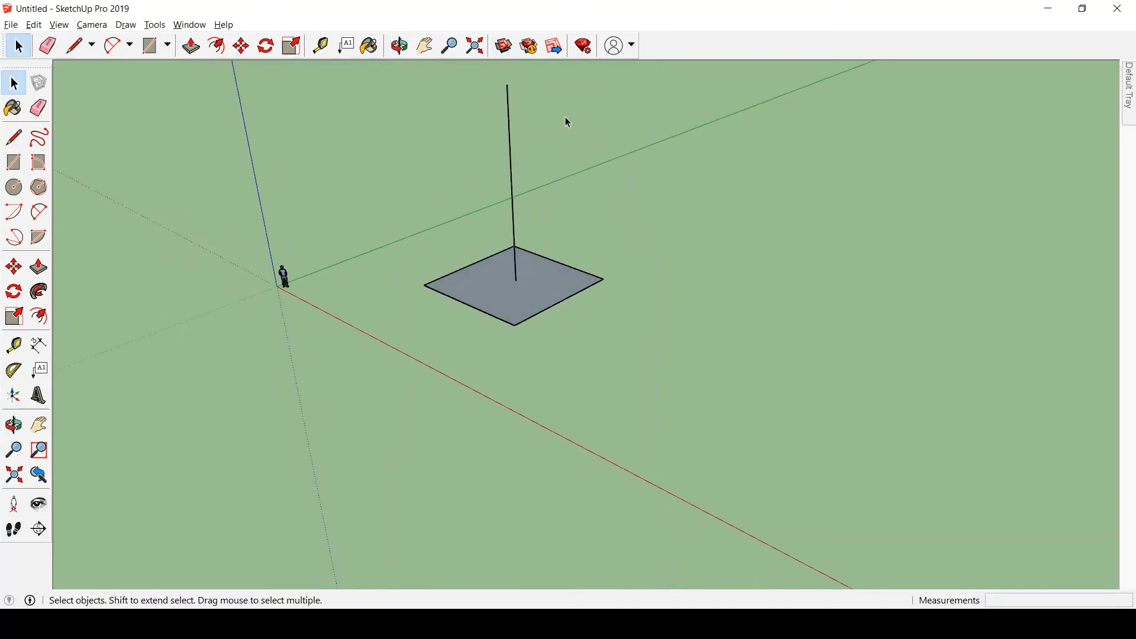
click(510, 130)
key(Delete)
middle_drag(479, 172, 553, 280)
key(p)
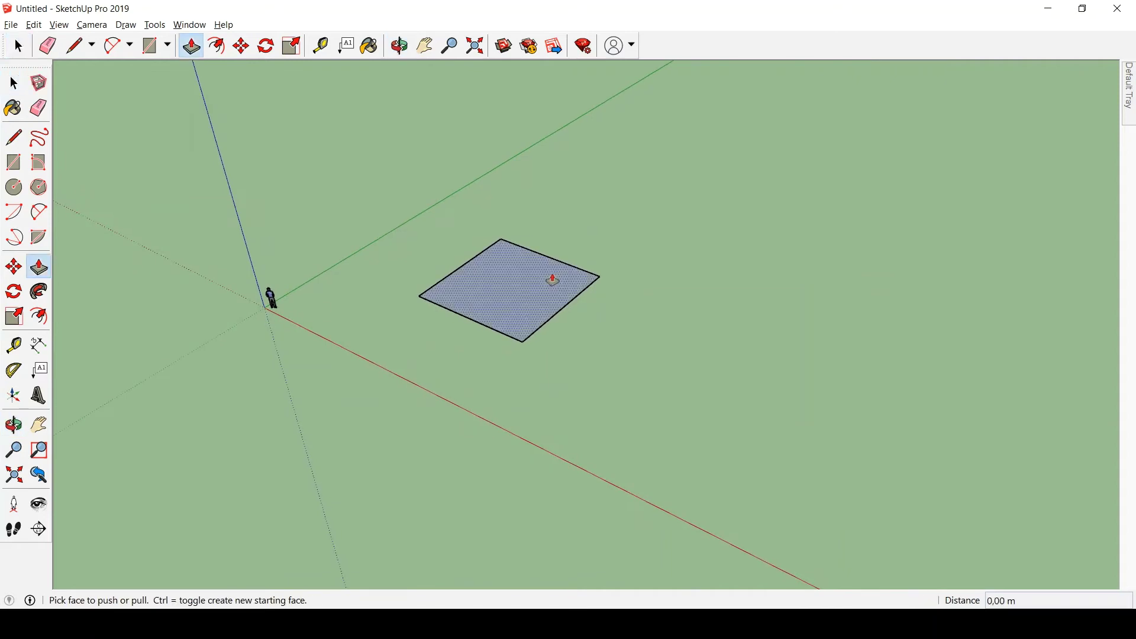
click(535, 331)
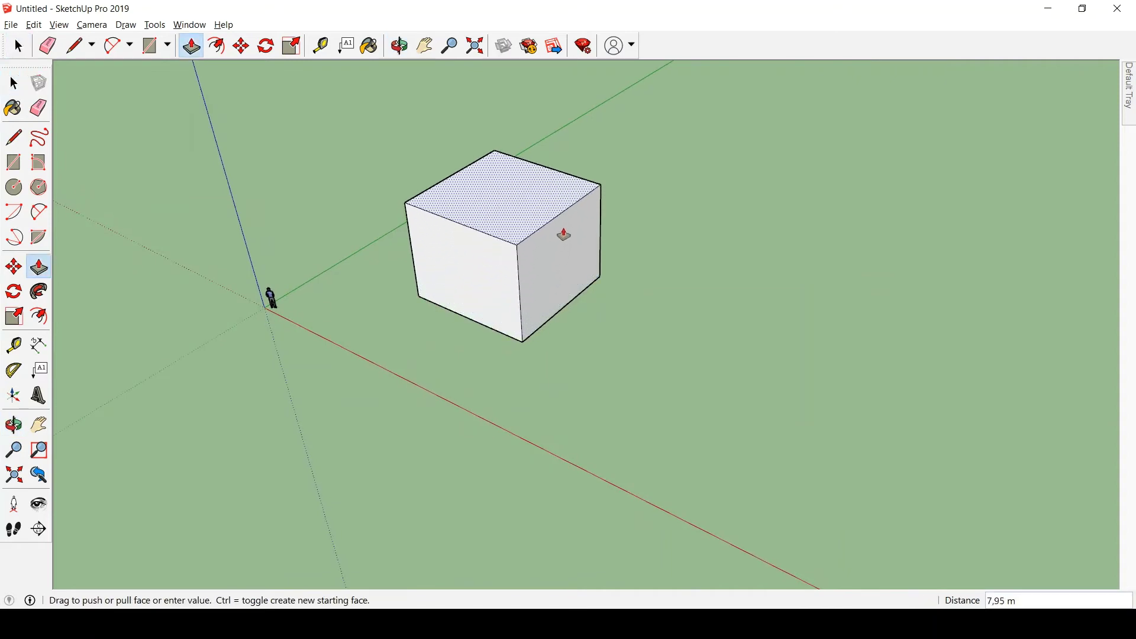
scroll(541, 380, down, 2)
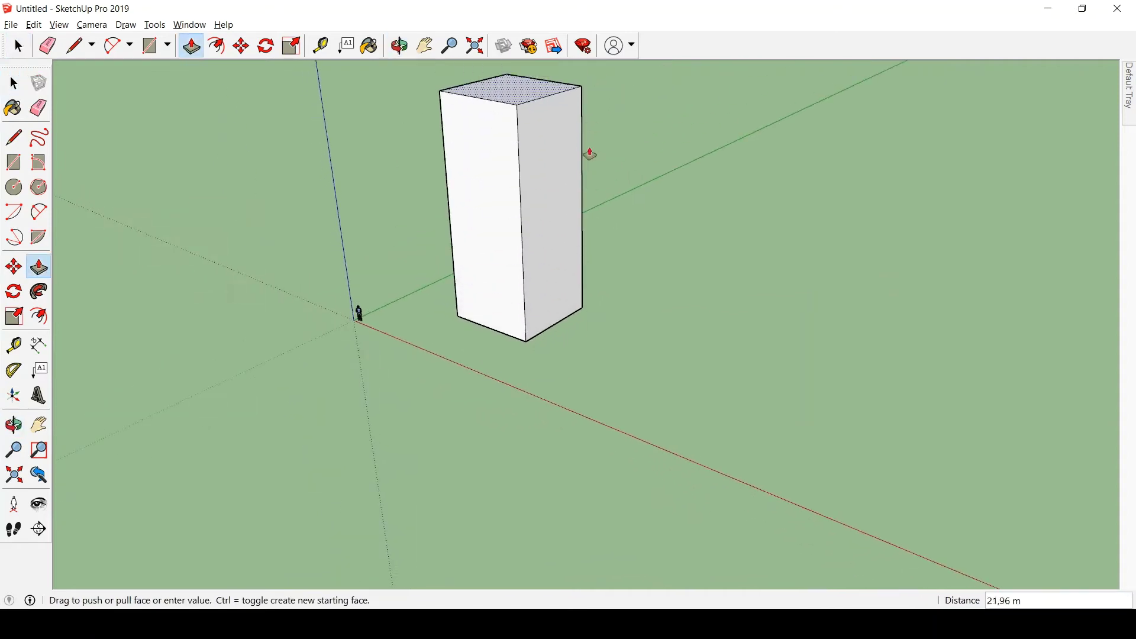
middle_drag(581, 181, 601, 249)
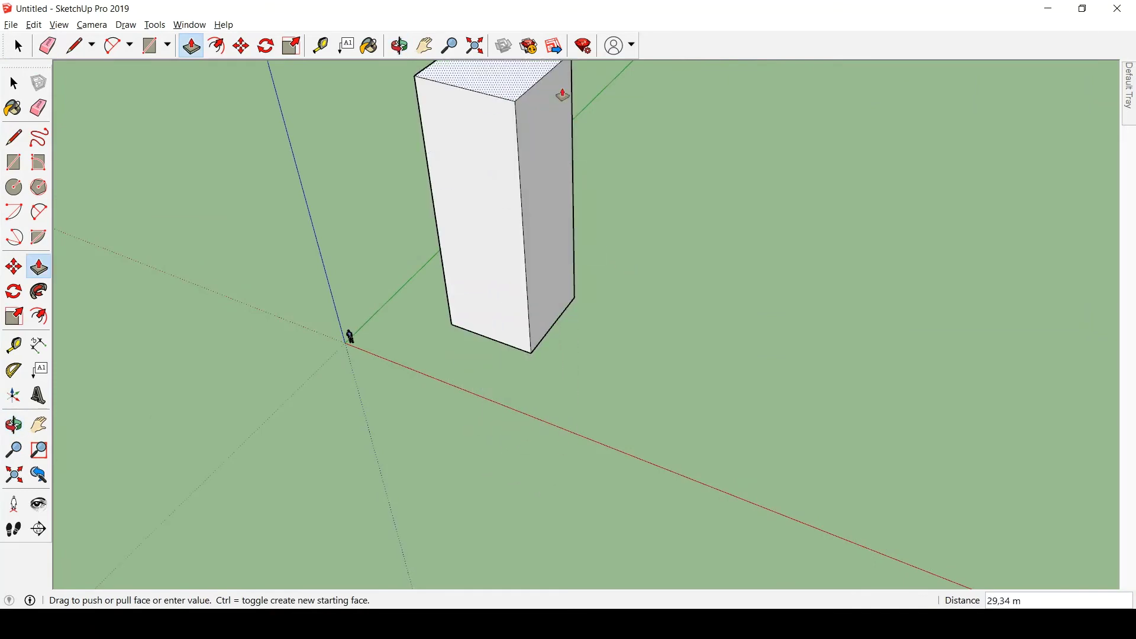
middle_drag(569, 325, 518, 209)
key(space)
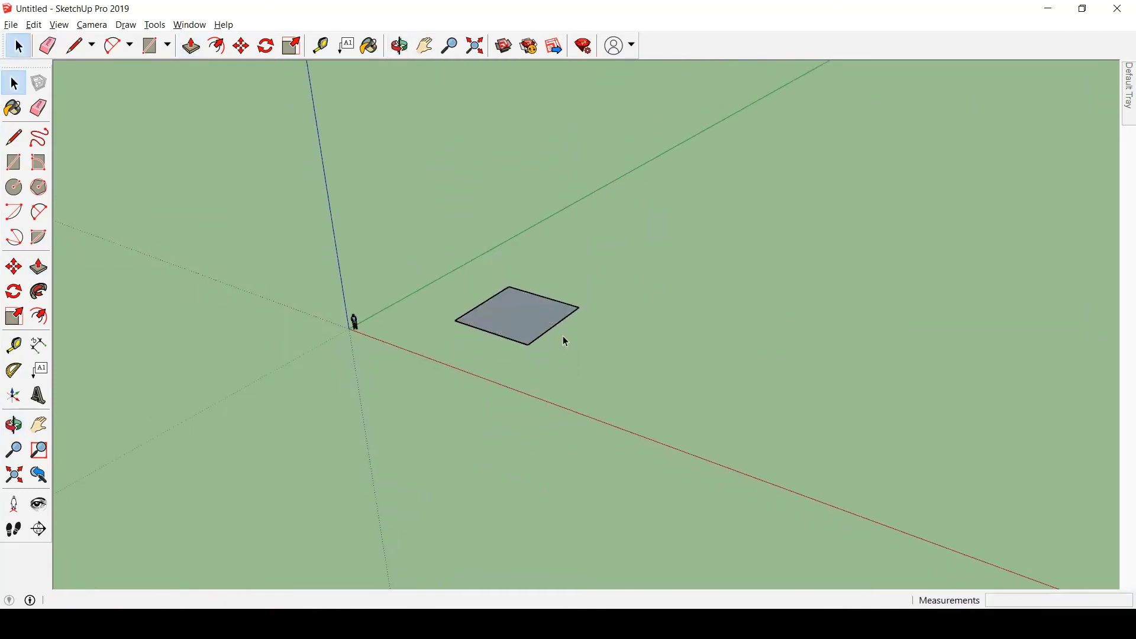
Push/Pull the square face upward by 10 m to form a solid block.
key(p)
middle_drag(592, 360, 597, 328)
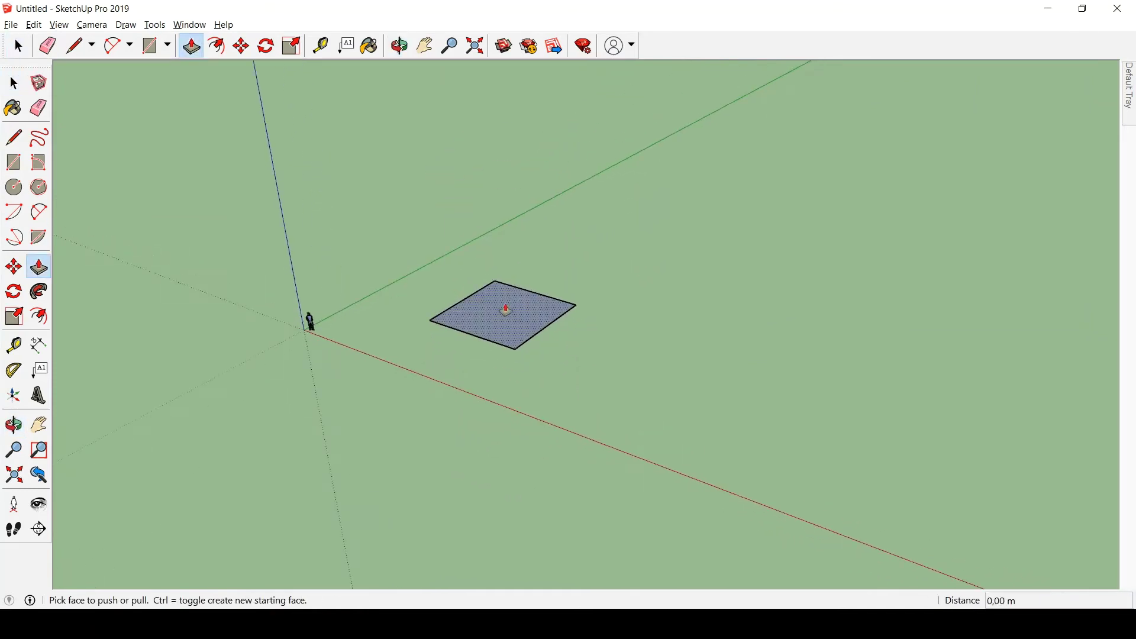
click(506, 312)
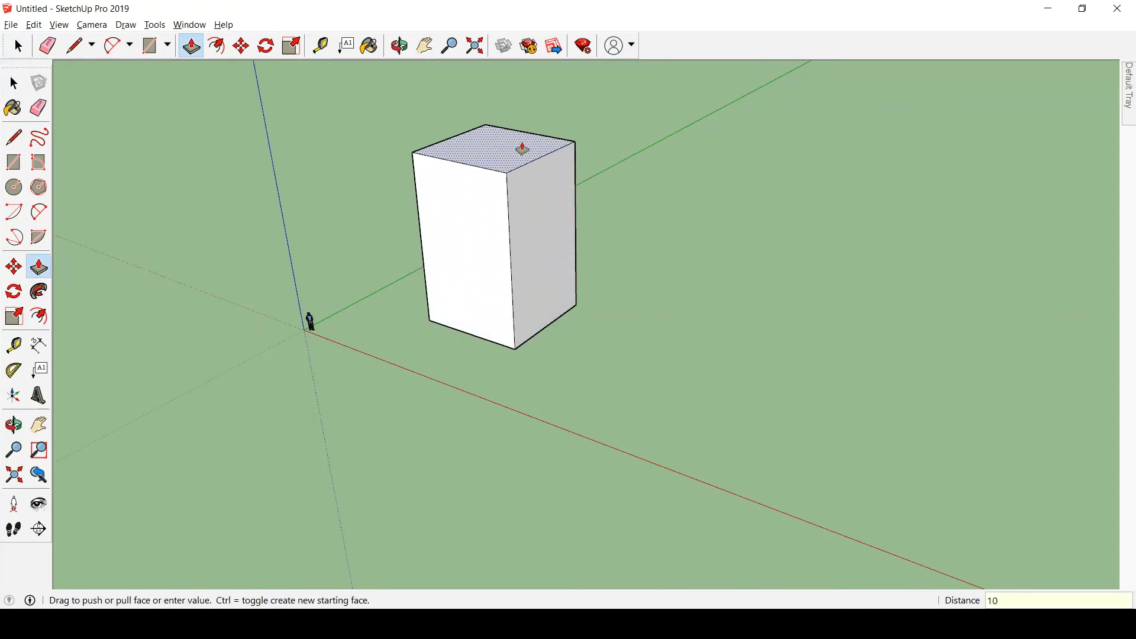
key(Return)
key(space)
scroll(456, 218, up, 2)
middle_drag(454, 243, 571, 322)
scroll(603, 233, up, 2)
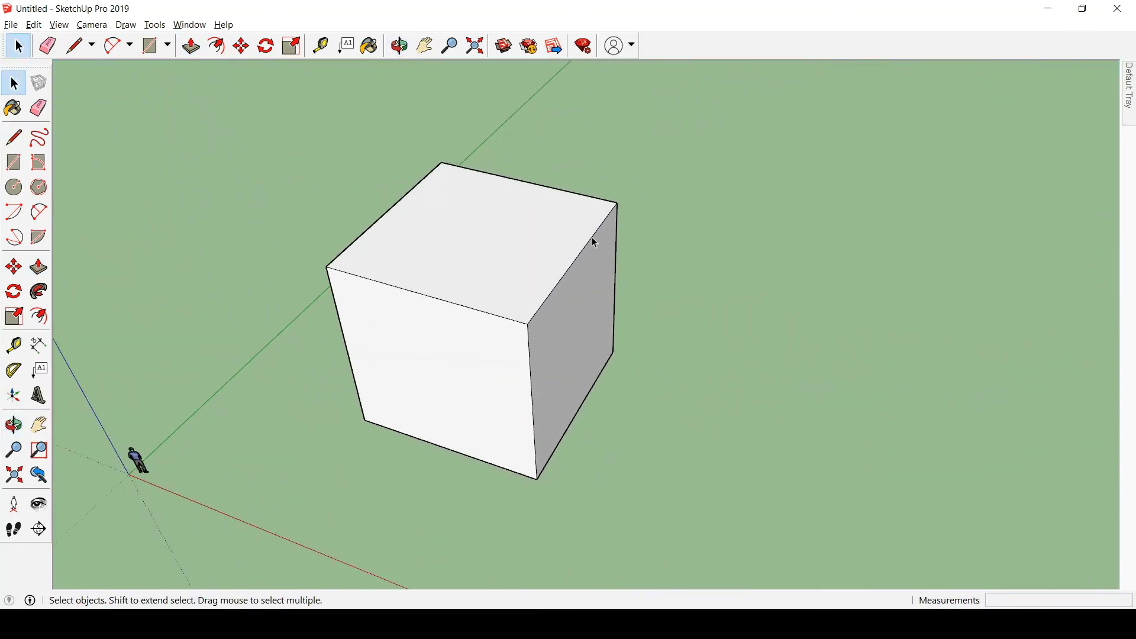
Draw a large elongated rectangle flat on the ground beside the cube.
scroll(314, 180, down, 3)
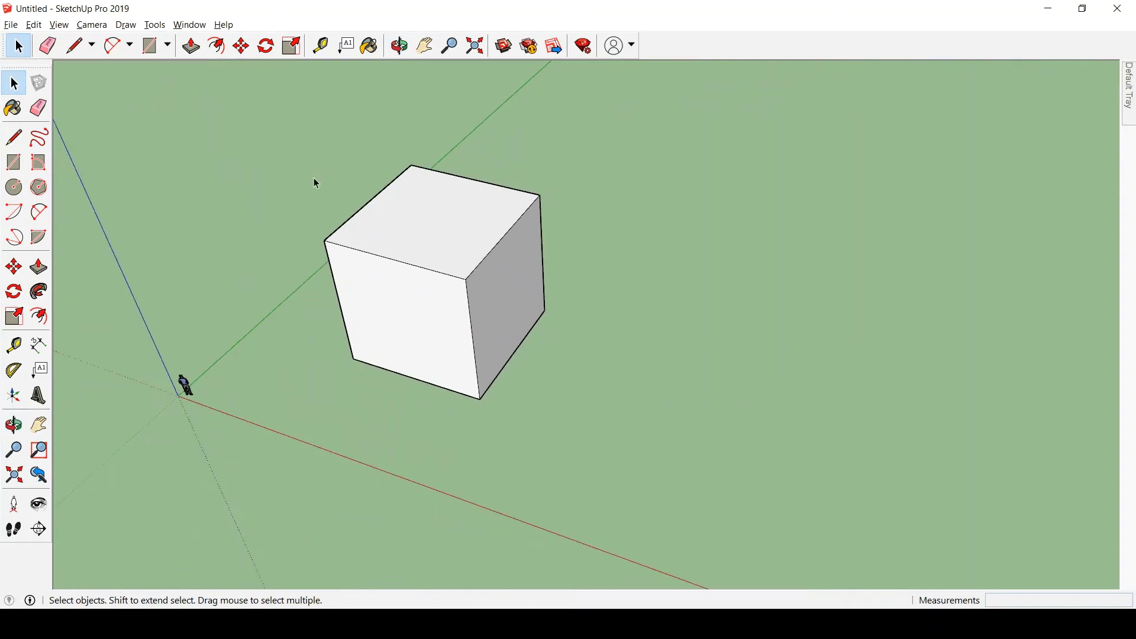
scroll(289, 256, down, 2)
key(r)
click(448, 299)
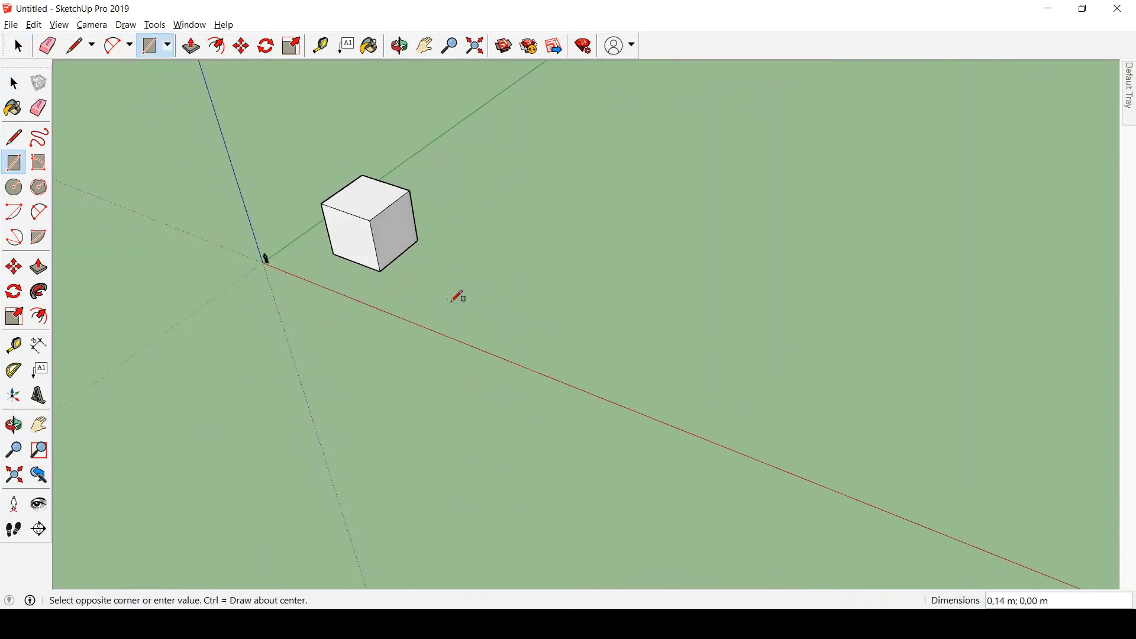
click(834, 134)
key(space)
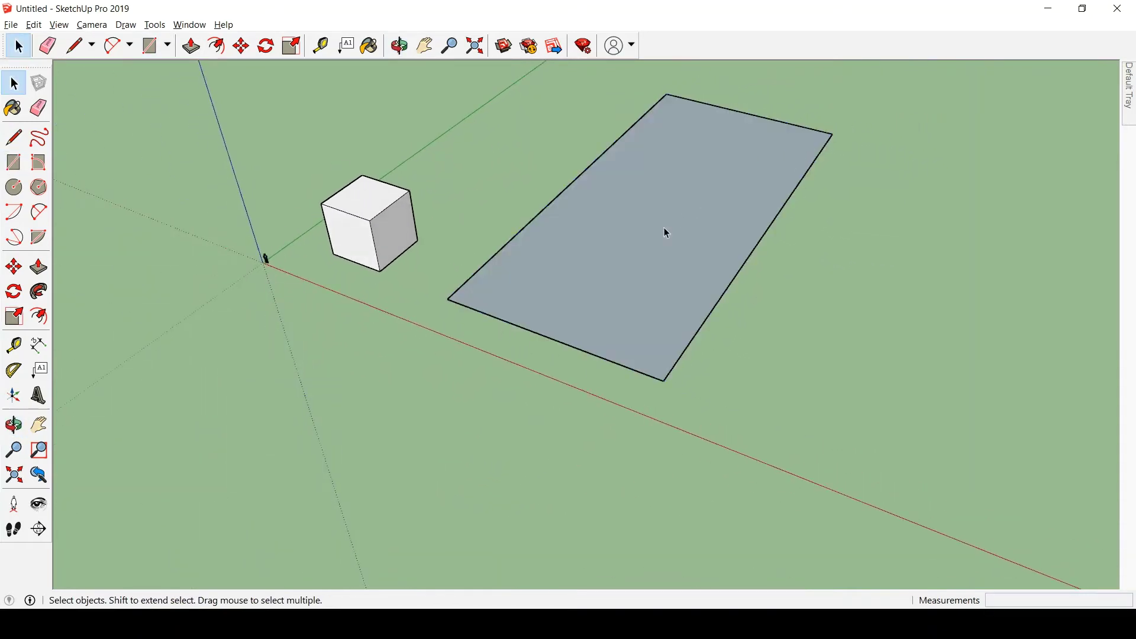
Offset the large rectangle's outline slightly inward and delete the inner face, leaving a narrow rectangular frame.
key(f)
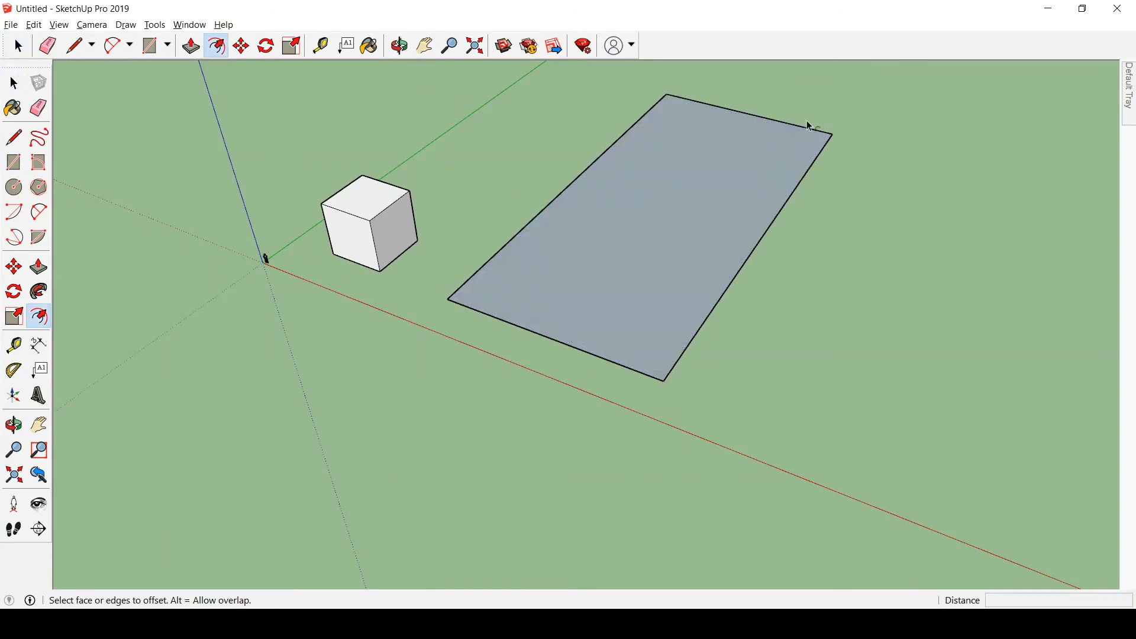
click(800, 126)
click(795, 137)
key(space)
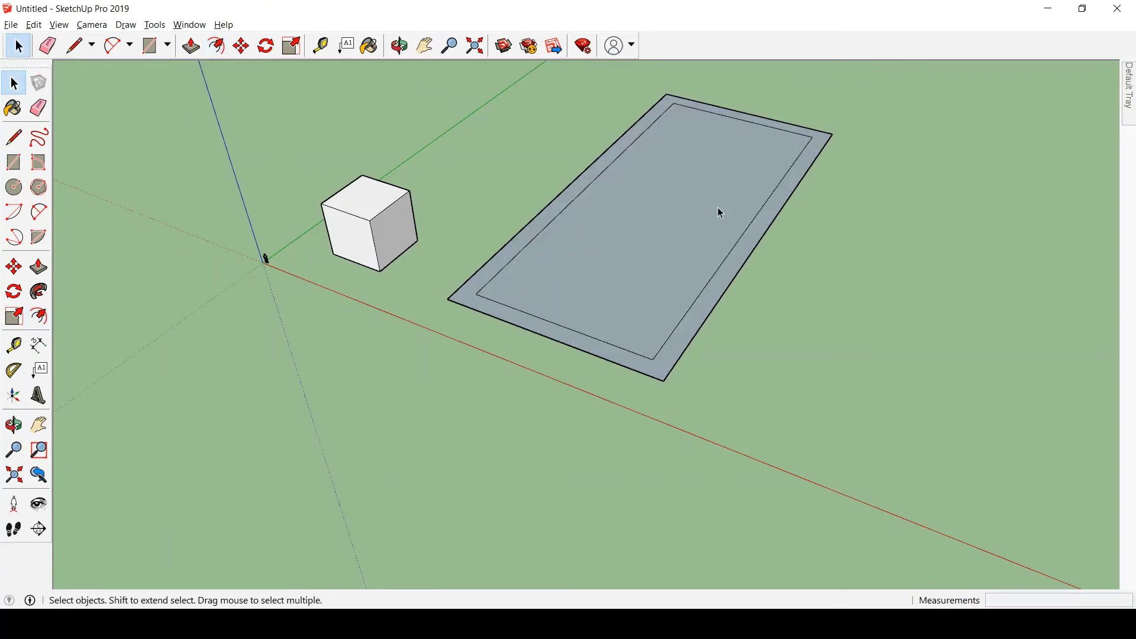
click(720, 209)
key(Delete)
Push/Pull the rectangular frame face upward about 40.4 m to raise the walls.
key(p)
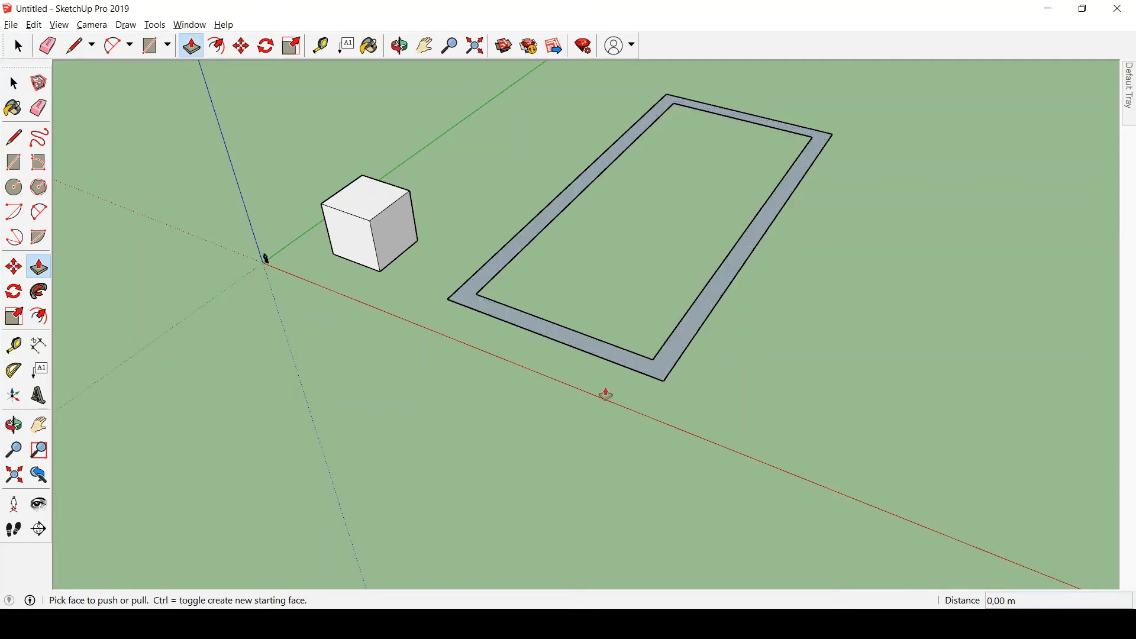
scroll(606, 394, down, 2)
scroll(852, 131, up, 2)
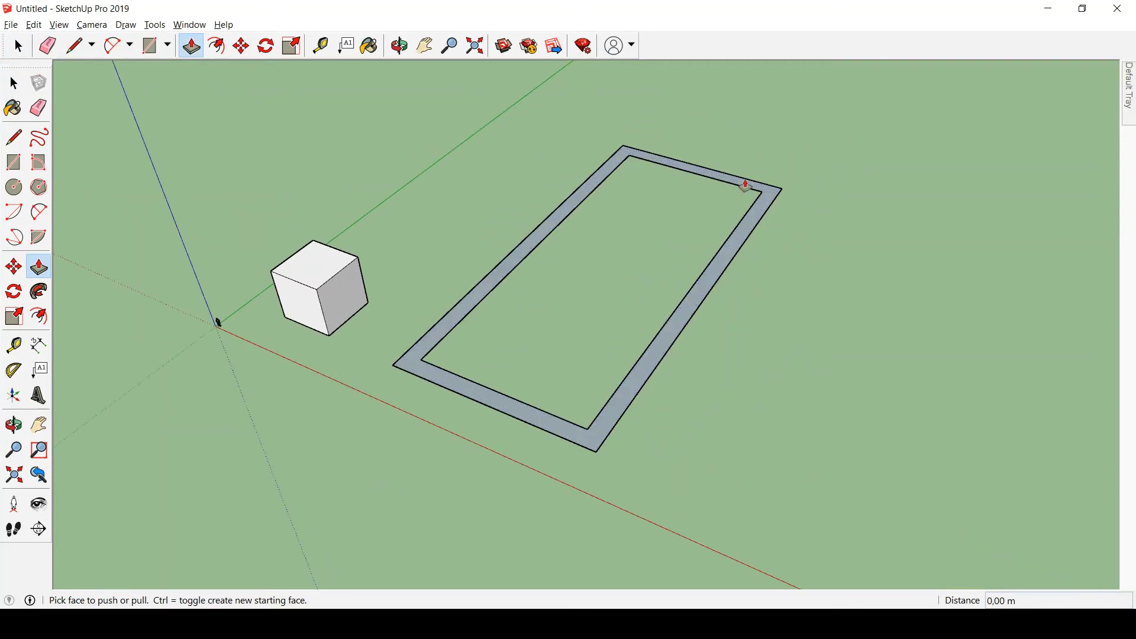
click(664, 350)
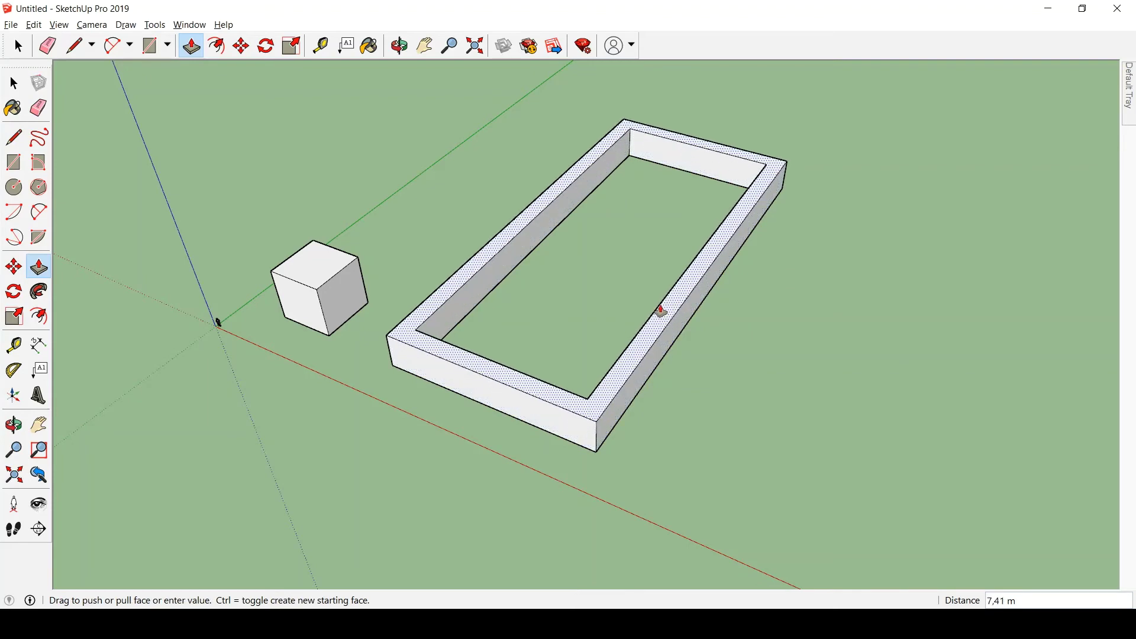
scroll(589, 313, down, 2)
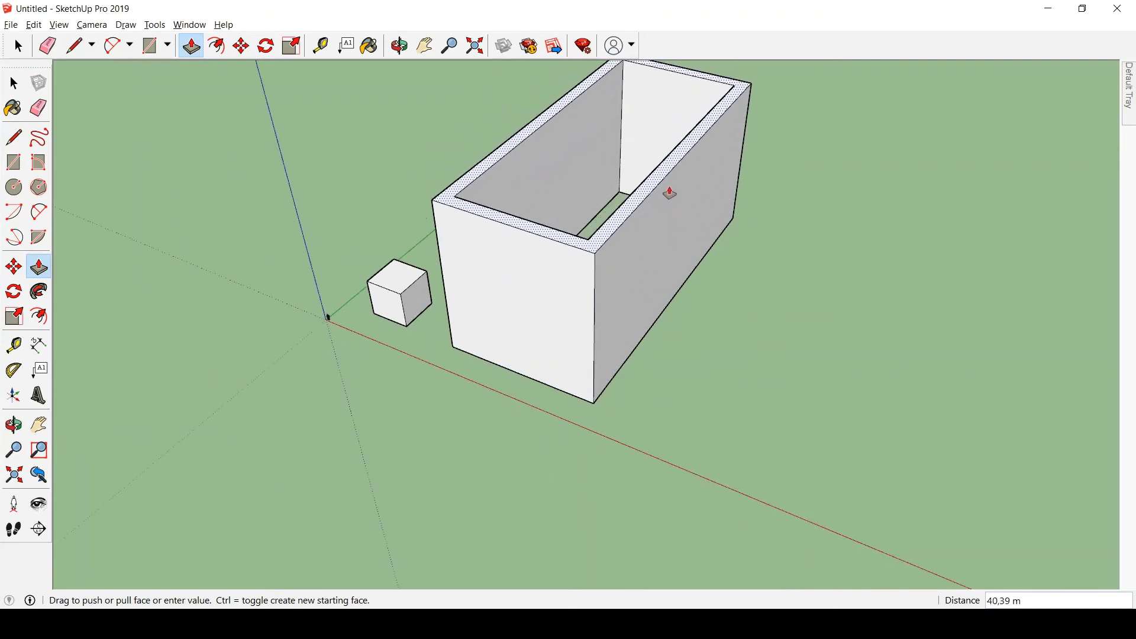
click(670, 193)
key(space)
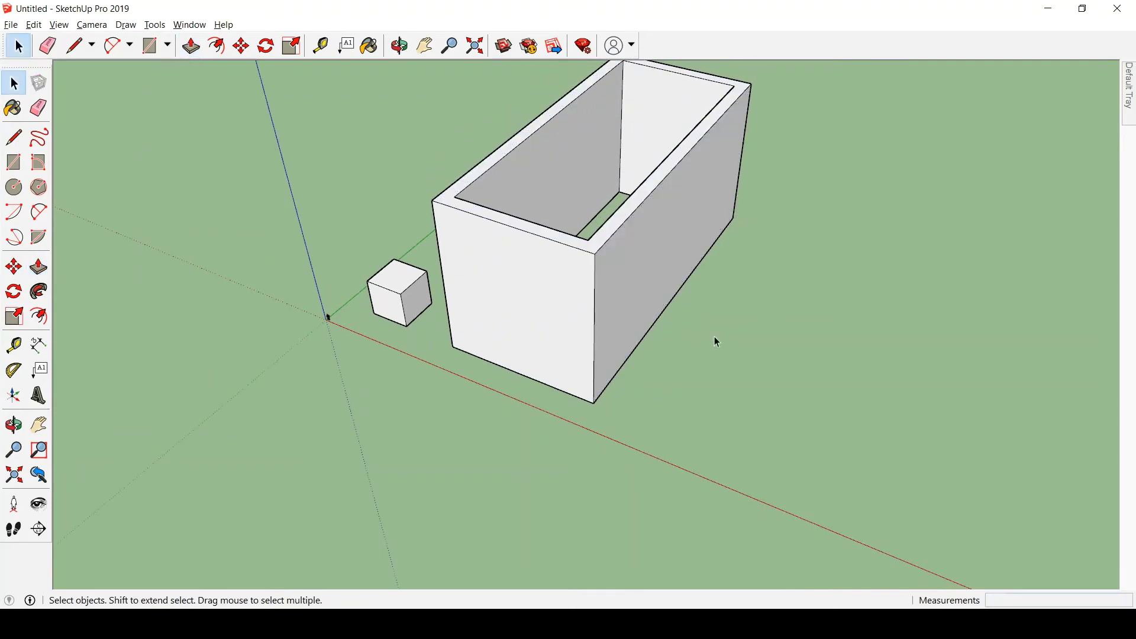
Outline a corner rectangle on the cube's side face with a vertical line from its upper edge and a horizontal line to the near vertical edge.
scroll(541, 286, up, 1)
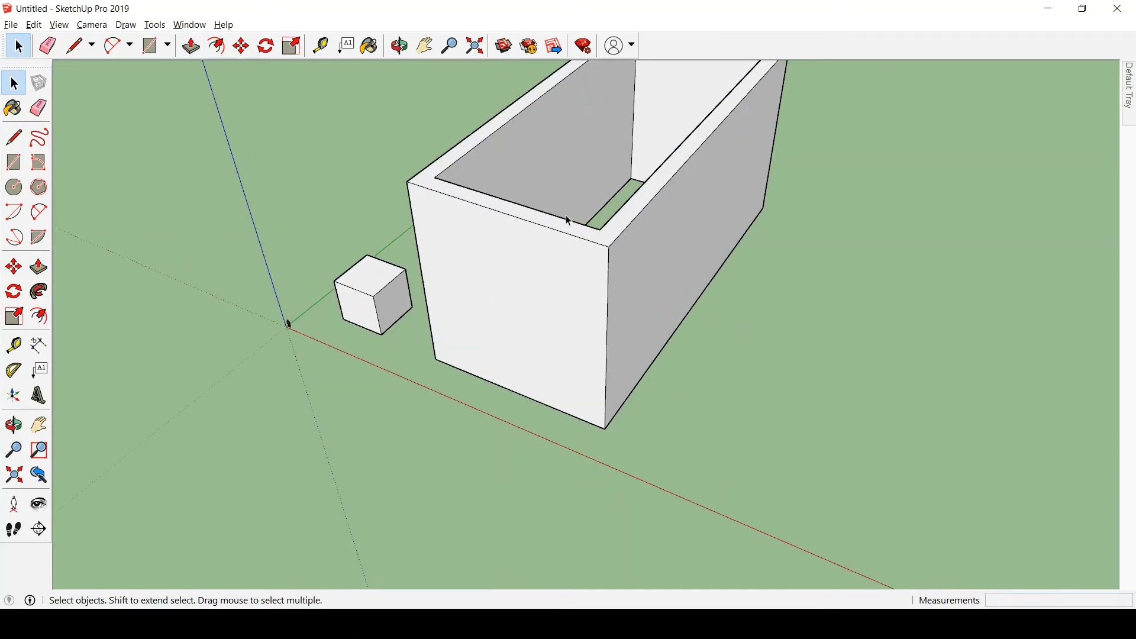
scroll(337, 291, up, 5)
middle_drag(337, 292, 349, 232)
middle_drag(629, 360, 573, 336)
scroll(572, 338, up, 3)
key(l)
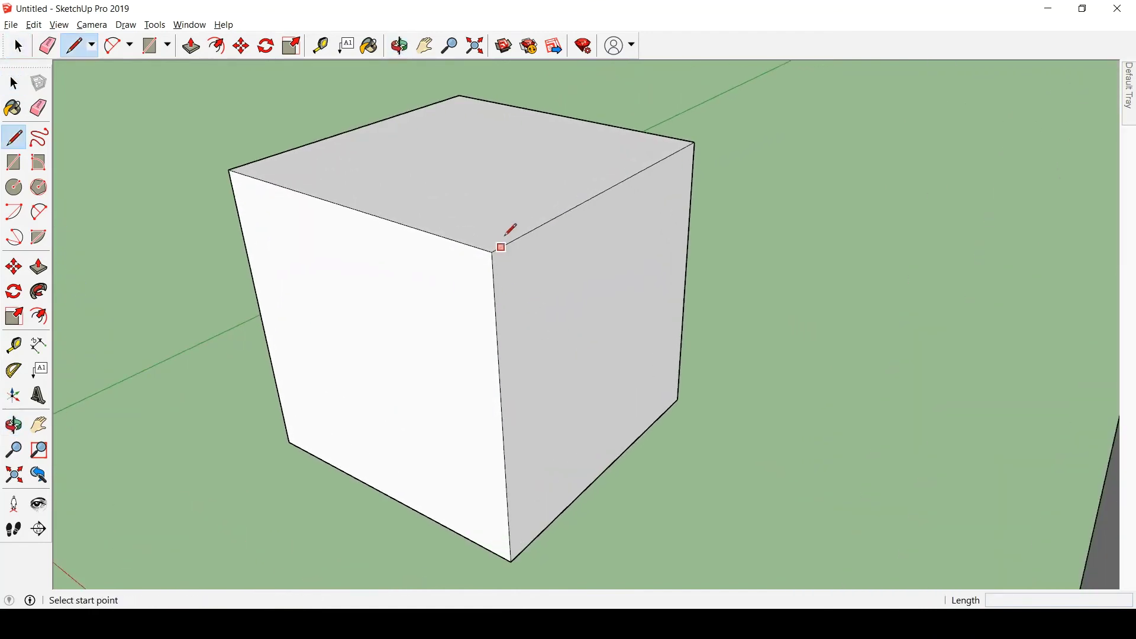
click(613, 187)
scroll(626, 279, down, 2)
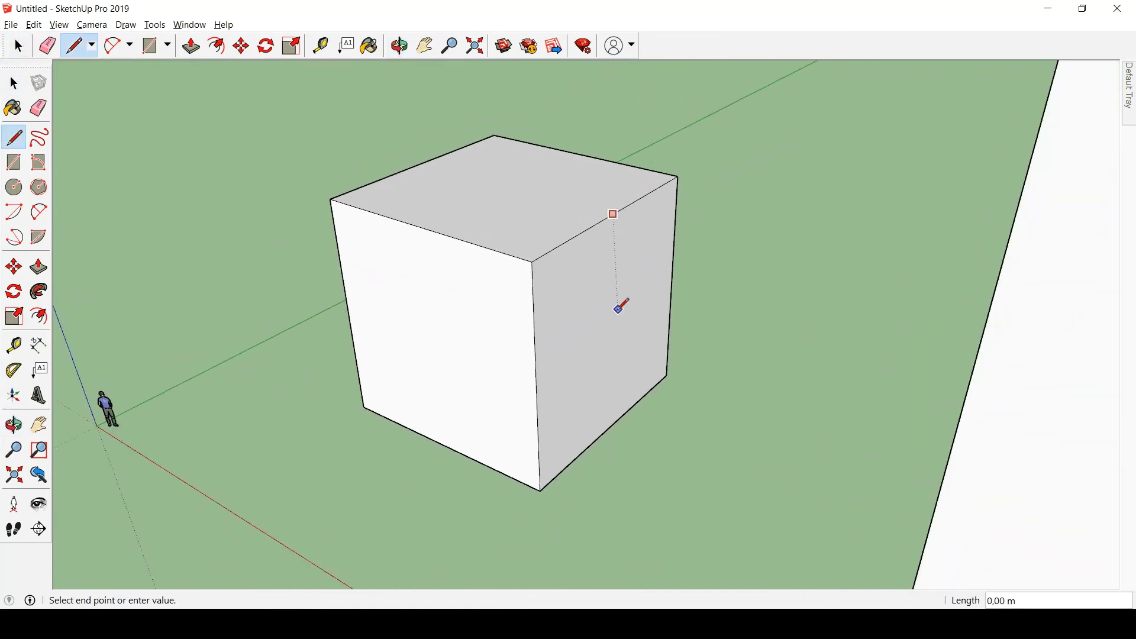
click(539, 382)
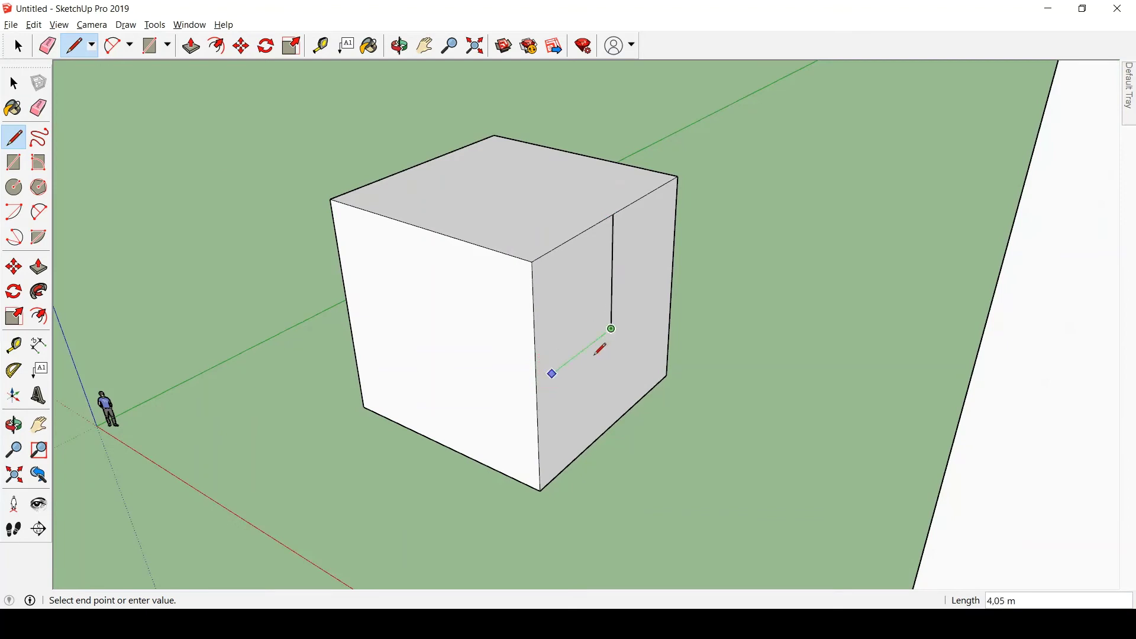
click(536, 385)
scroll(556, 344, down, 1)
key(space)
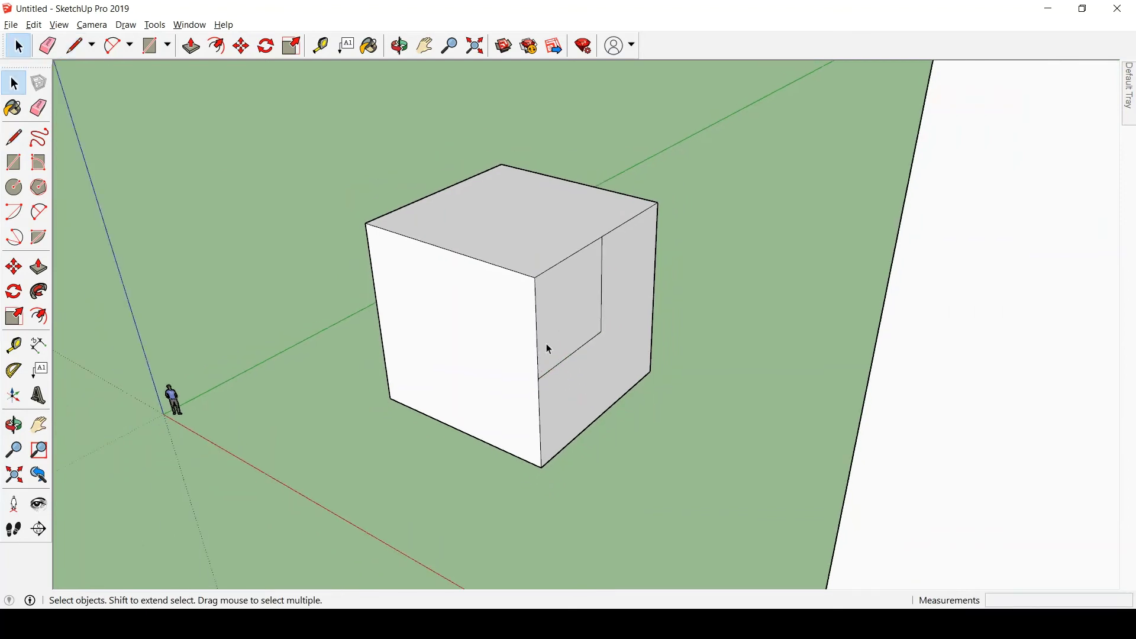
Push the outlined corner rectangle inward through most of the cube's width to cut a deep notch, leaving a thin wall at the far side.
key(p)
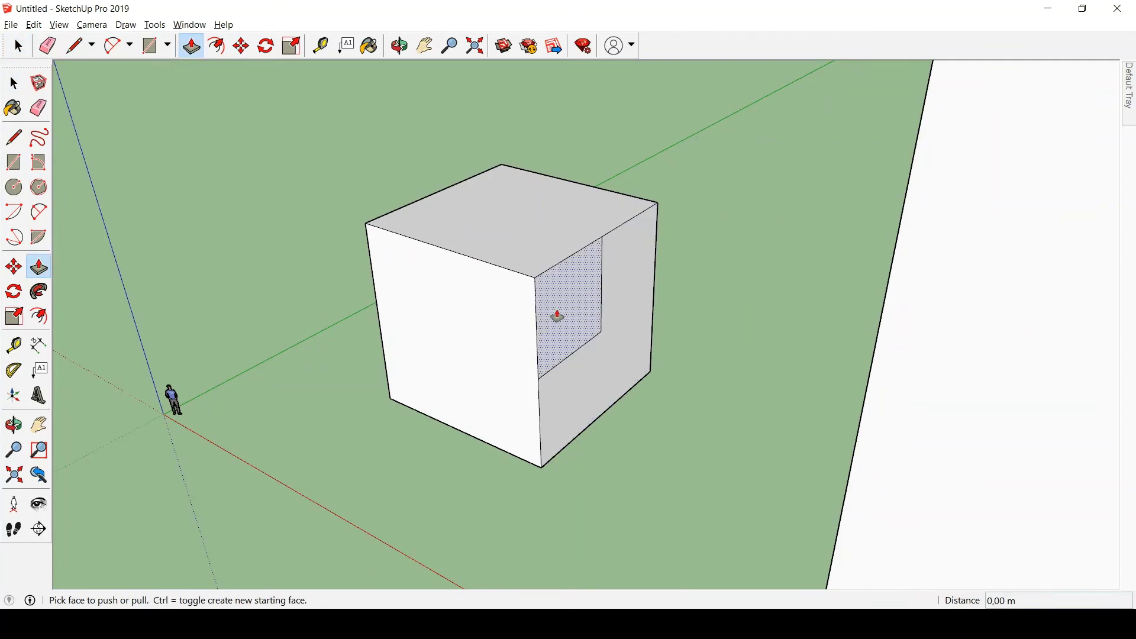
click(582, 310)
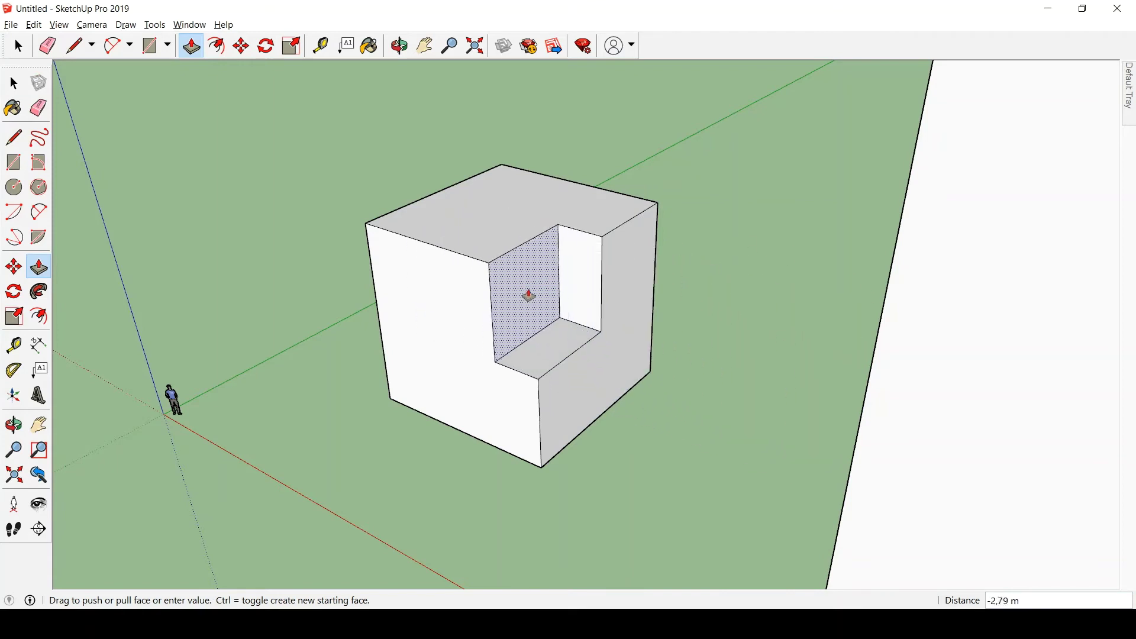
click(451, 286)
key(space)
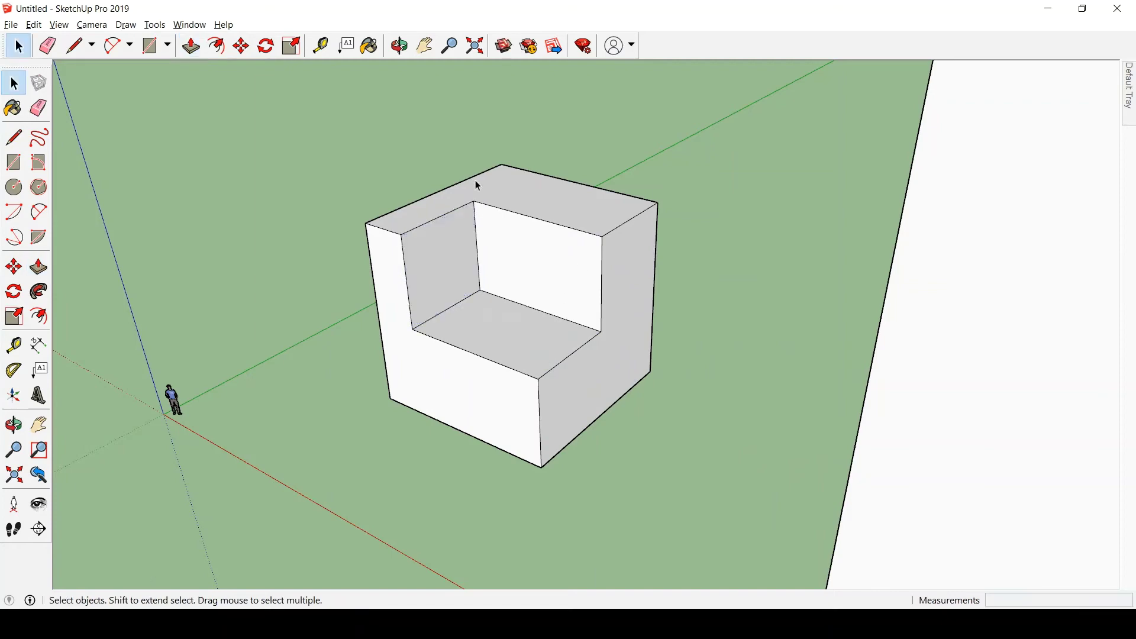
scroll(385, 183, down, 3)
scroll(399, 342, down, 5)
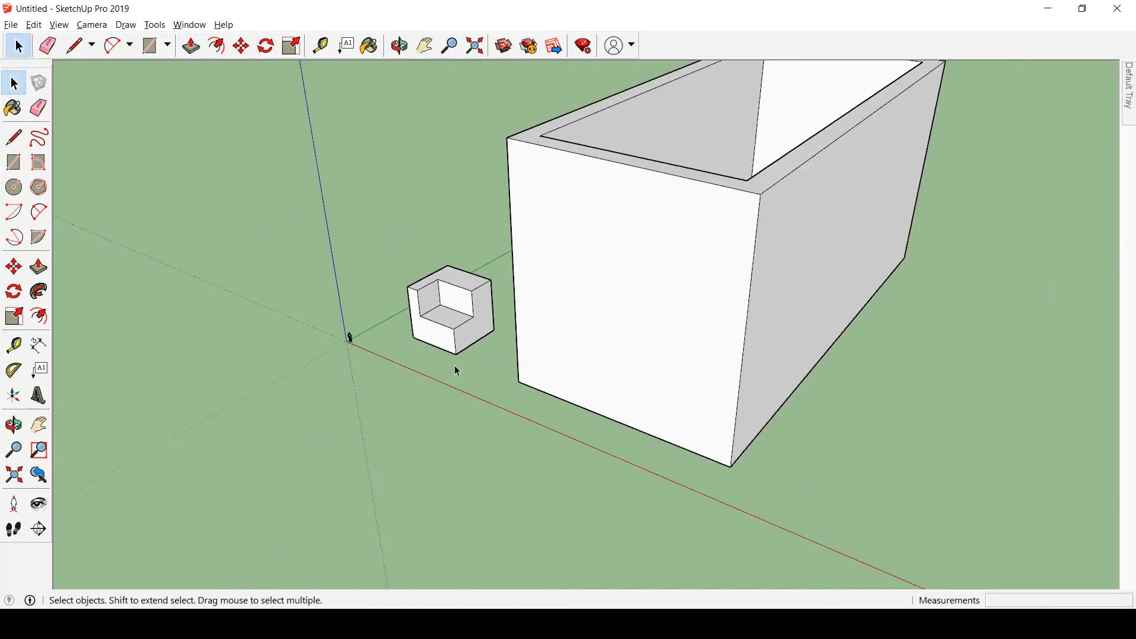
middle_drag(597, 376, 526, 409)
middle_drag(715, 300, 904, 237)
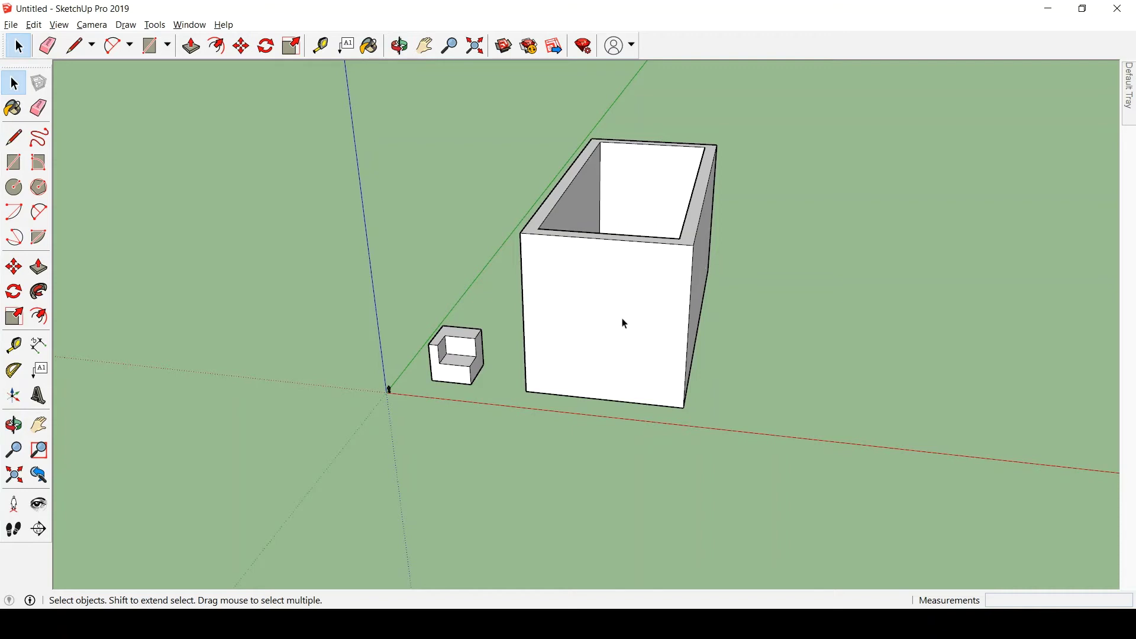
scroll(622, 322, up, 3)
scroll(754, 320, down, 5)
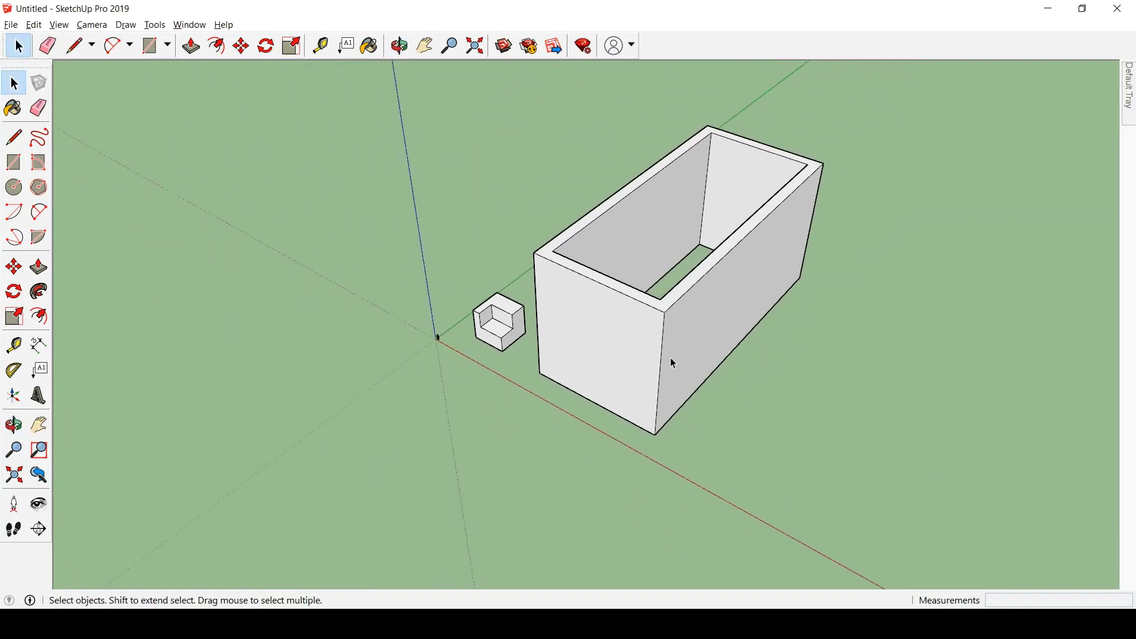
Draw a rectangle about 49.4 m by 14.9 m on the long outer wall and undo it.
middle_drag(670, 358, 701, 323)
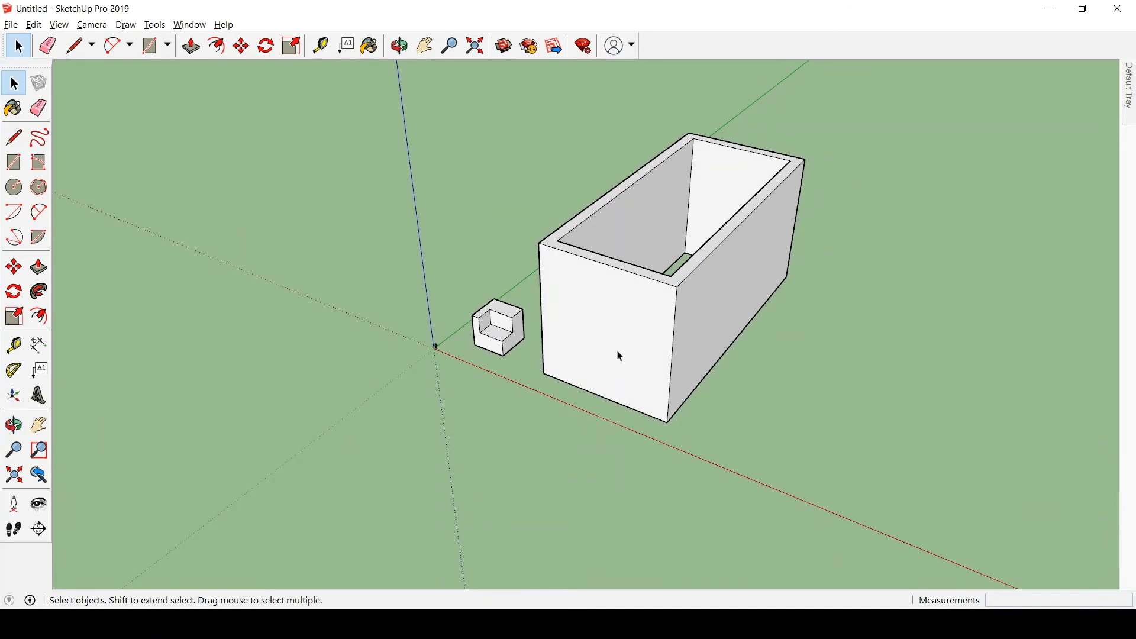
scroll(670, 210, up, 3)
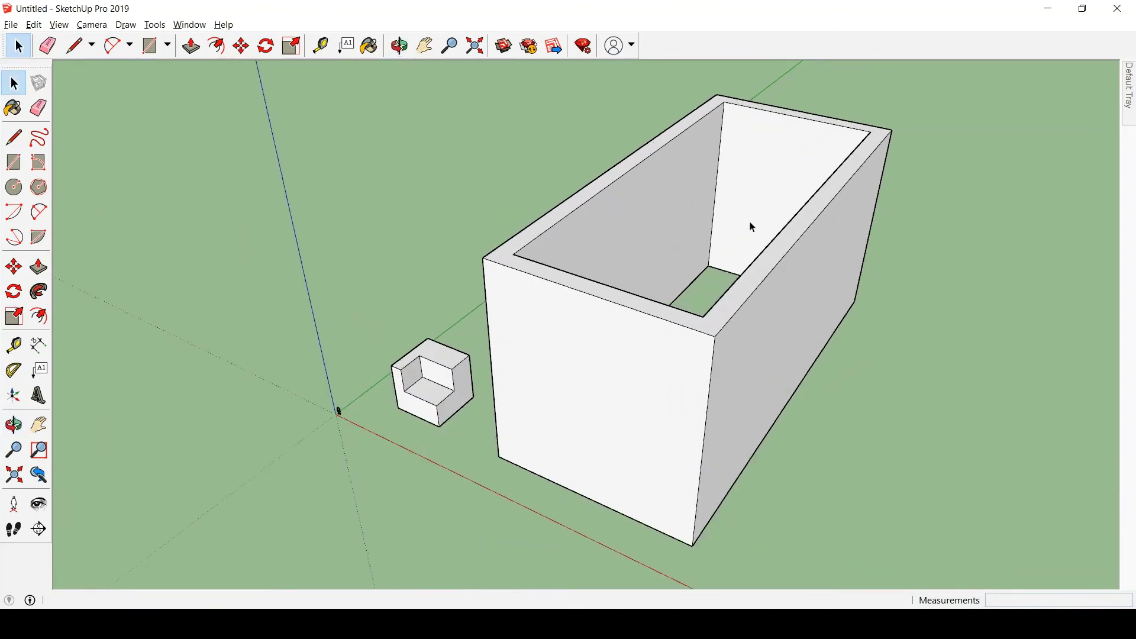
middle_drag(705, 467, 776, 55)
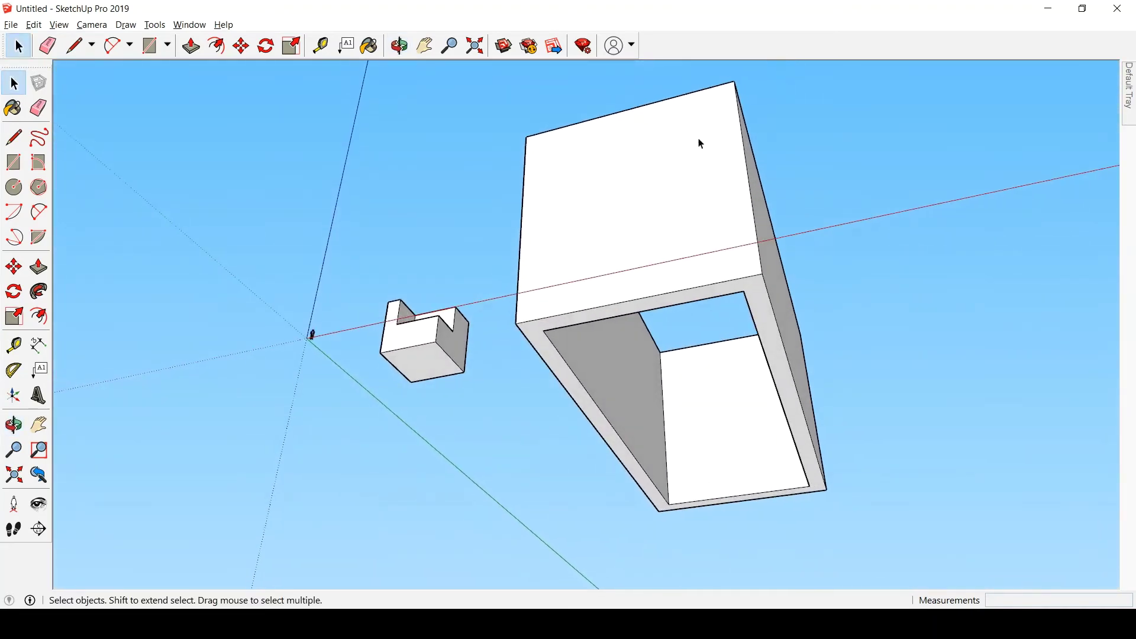
middle_drag(698, 173, 704, 248)
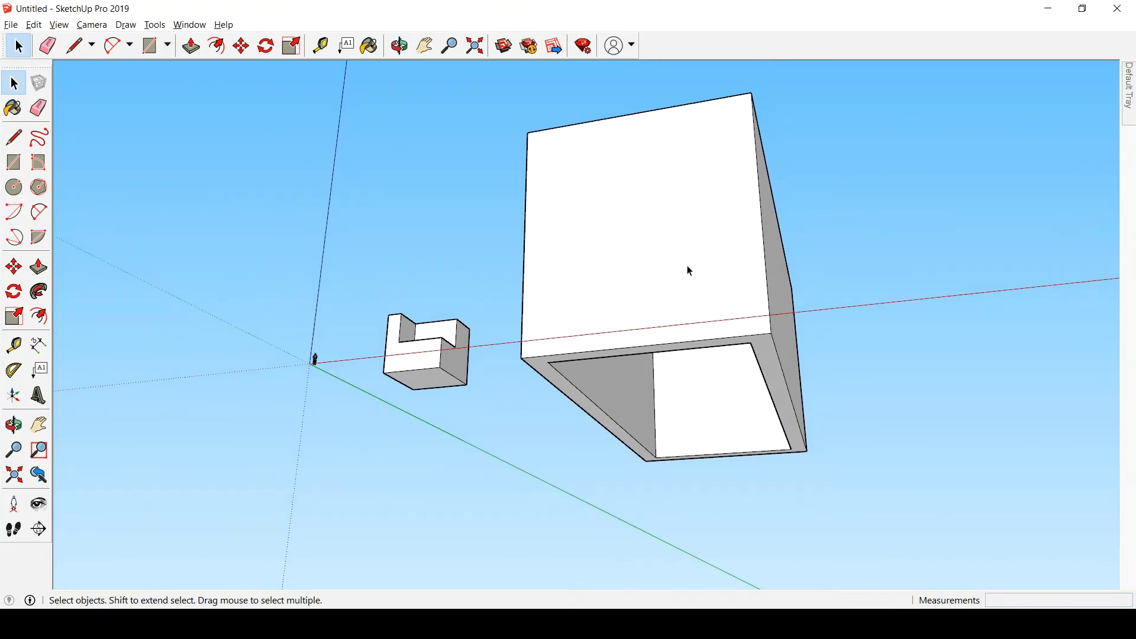
middle_drag(687, 349, 763, 400)
key(r)
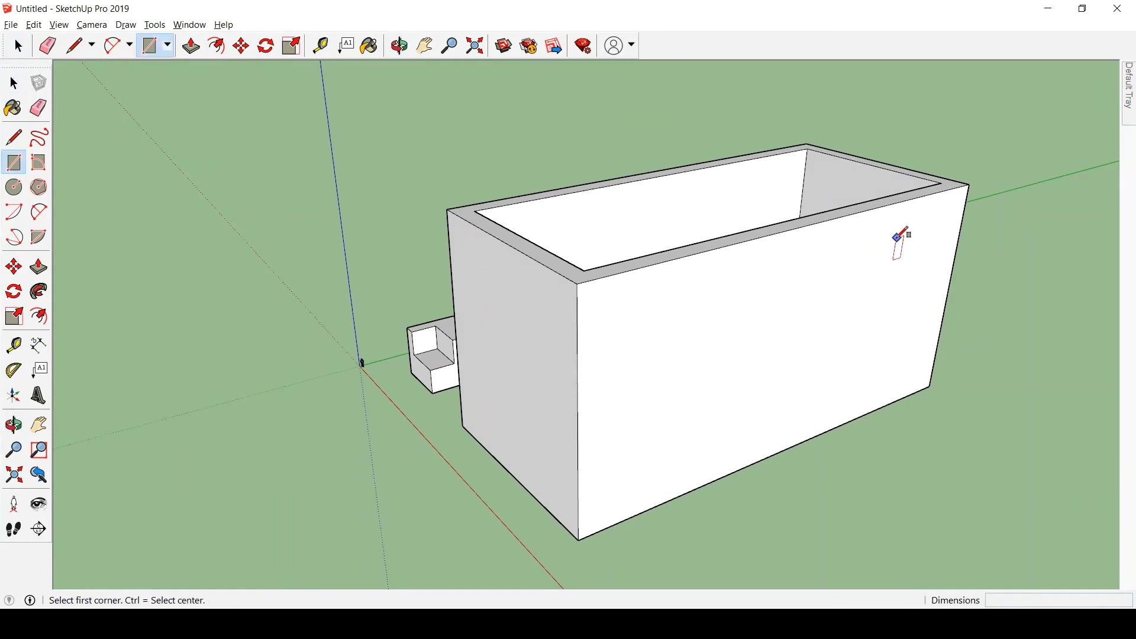
click(895, 259)
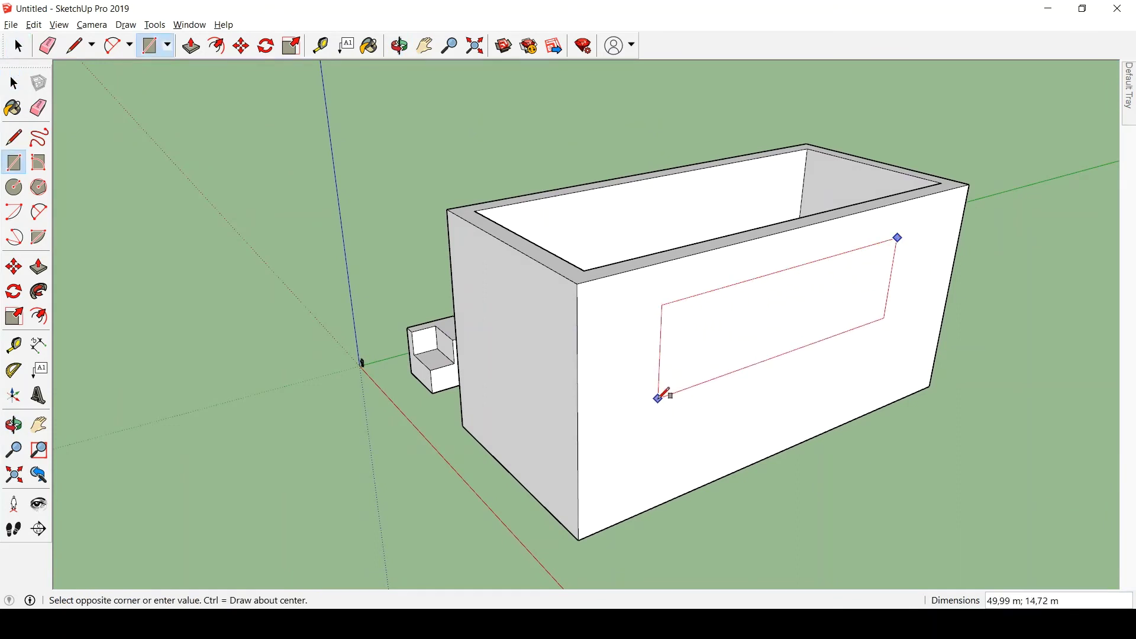
click(661, 398)
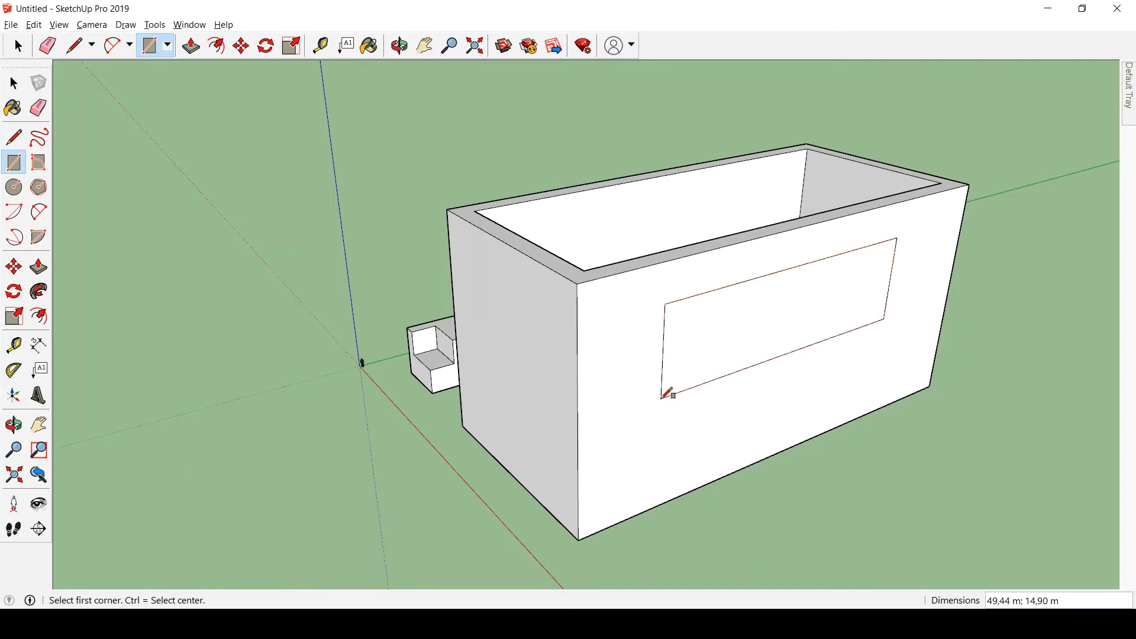
key(space)
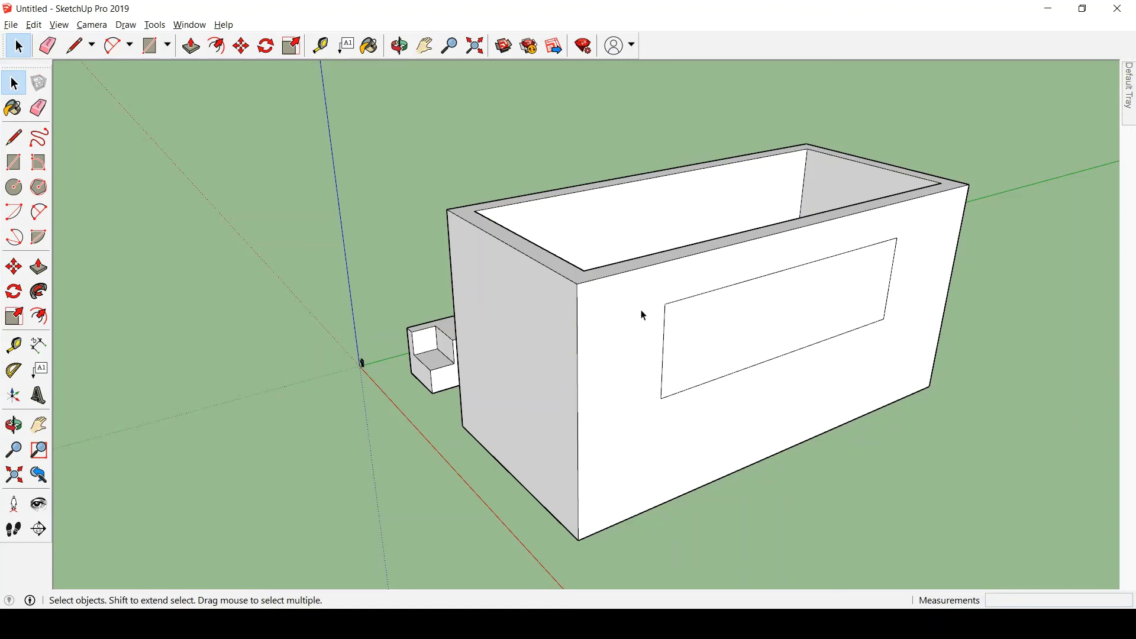
key(ctrl+z)
Draw a long horizontal rectangle across the upper middle of the long outer wall face.
click(749, 348)
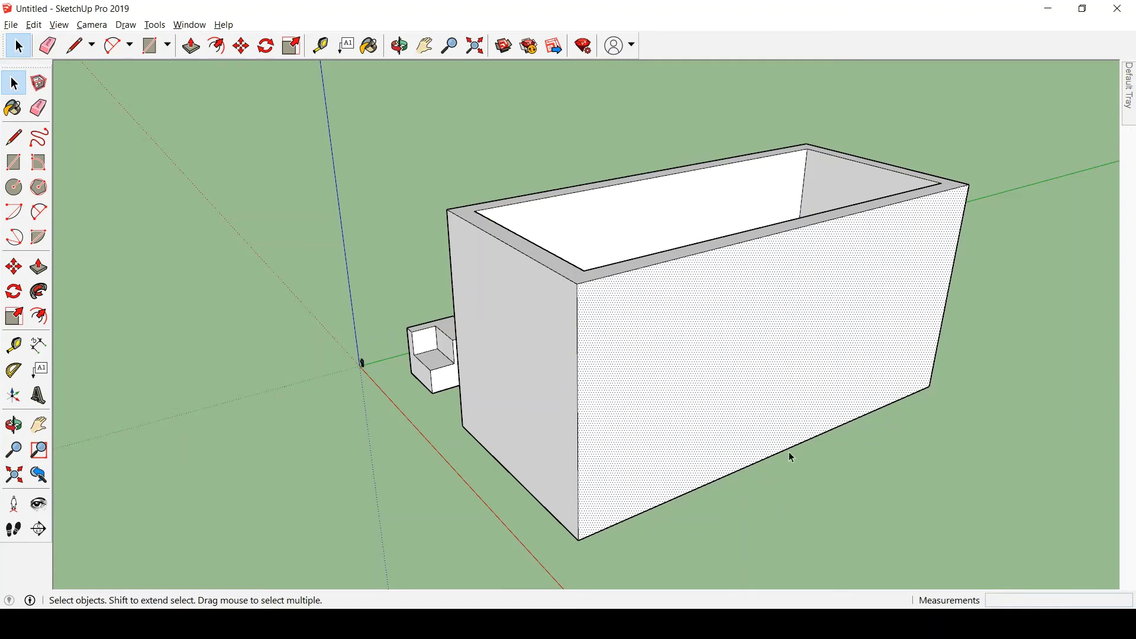
key(r)
click(925, 239)
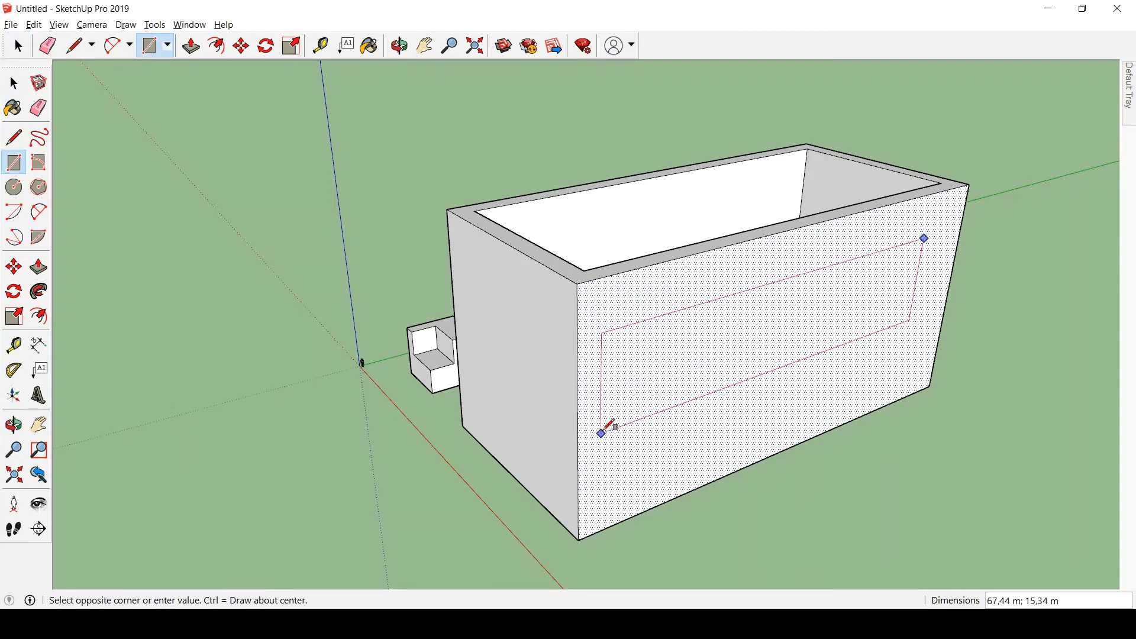
click(637, 414)
key(space)
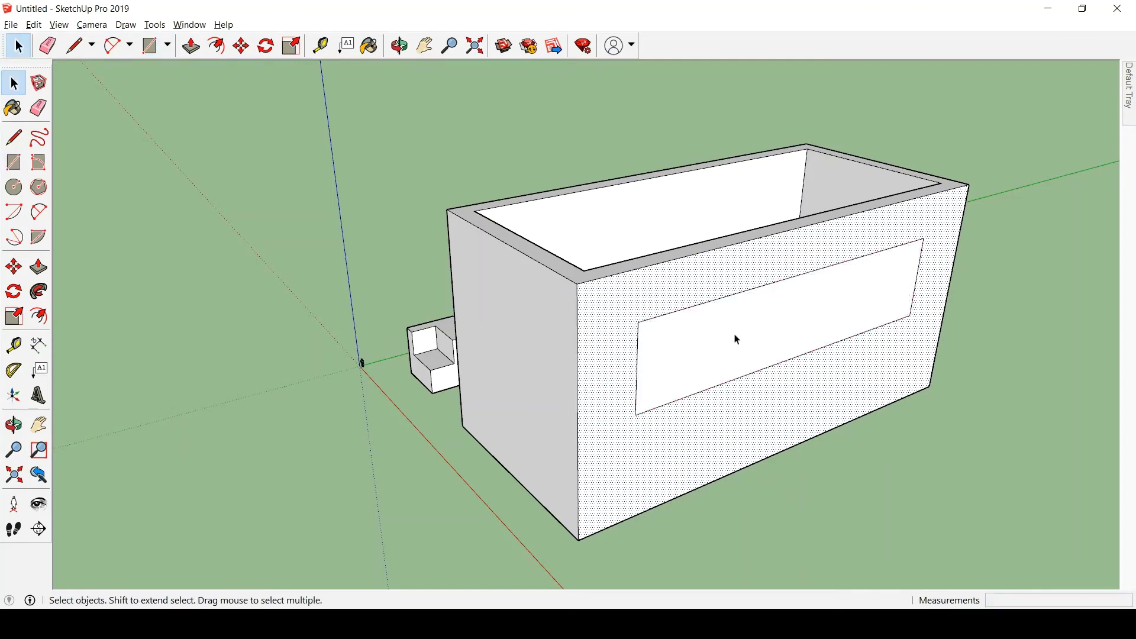
click(864, 540)
Try pulling the rectangle outward from the wall and pushing it inward, without keeping either change.
key(p)
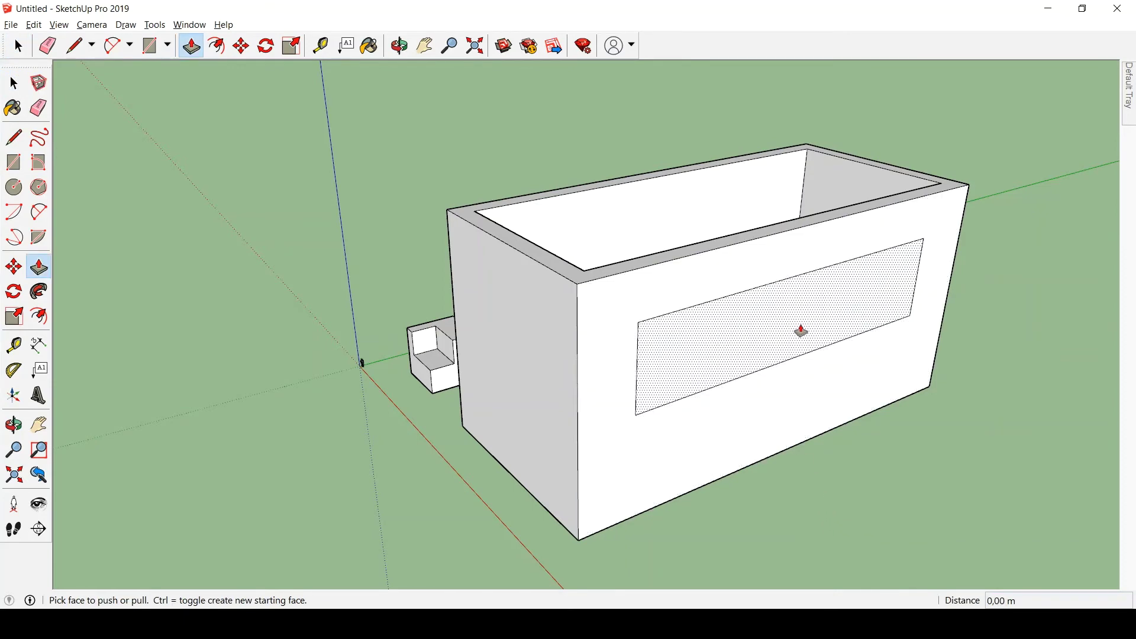
click(807, 319)
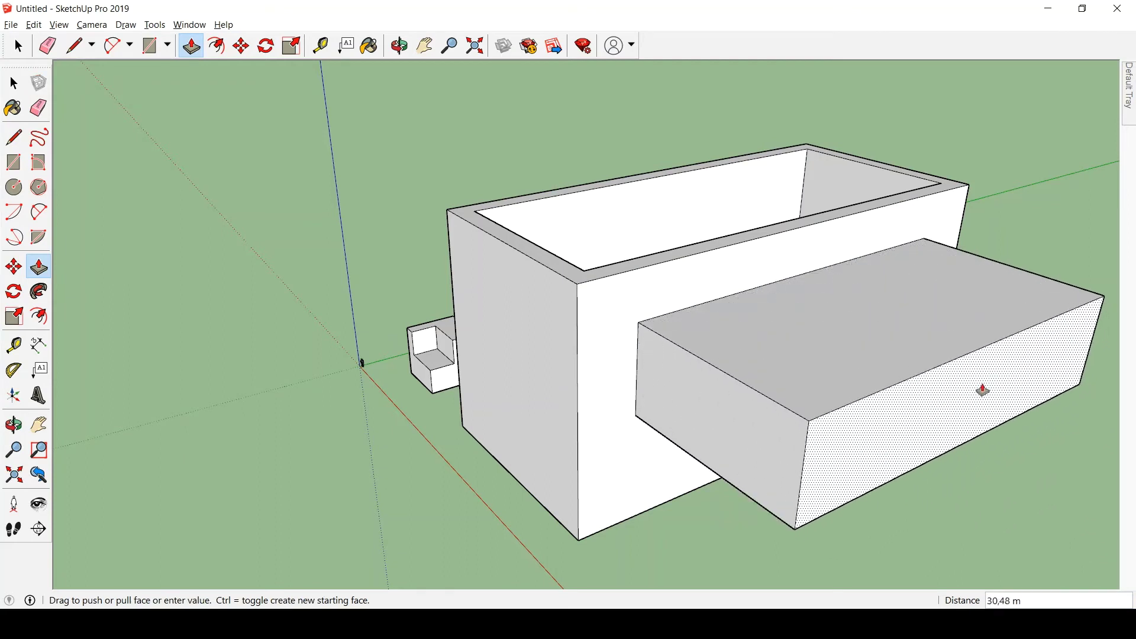
click(788, 326)
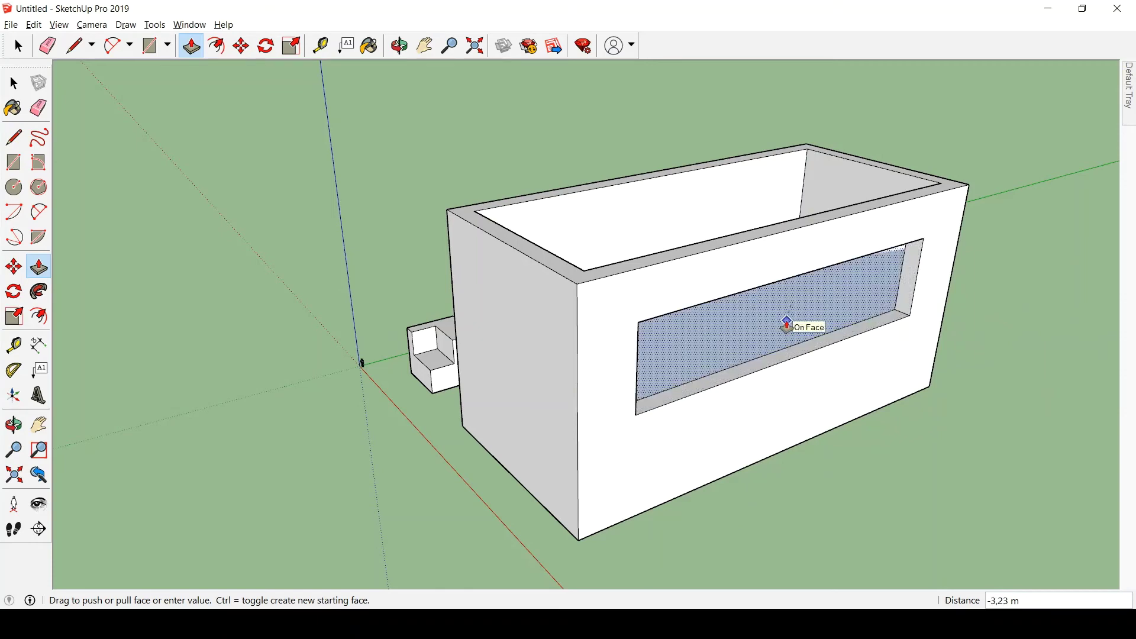
click(787, 325)
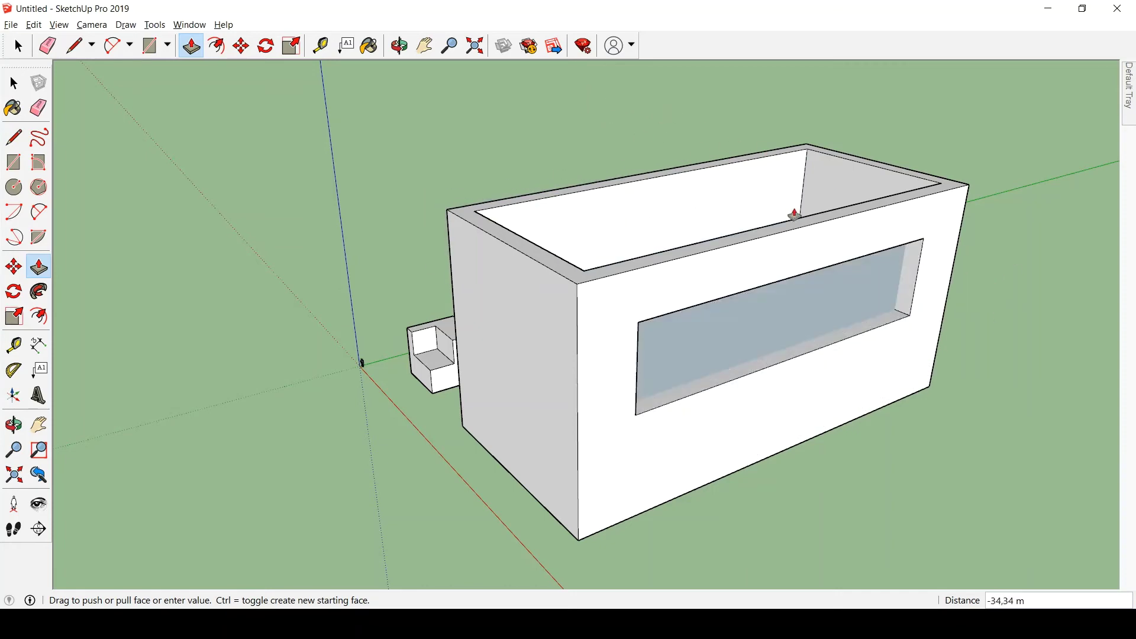
scroll(797, 339, up, 5)
middle_drag(805, 335, 883, 277)
key(space)
scroll(714, 254, down, 3)
scroll(847, 237, down, 2)
scroll(852, 99, up, 2)
scroll(859, 261, up, 3)
Try to push the rectangle about 3.23 m inward until it meets the inner wall face, and cancel the operation.
key(p)
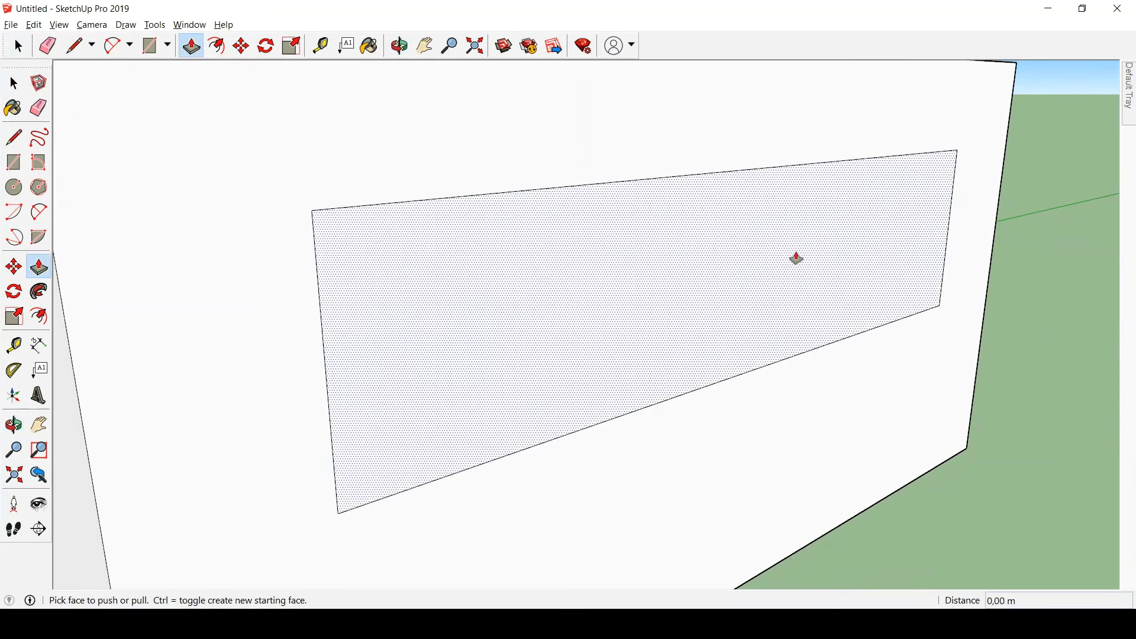
click(797, 258)
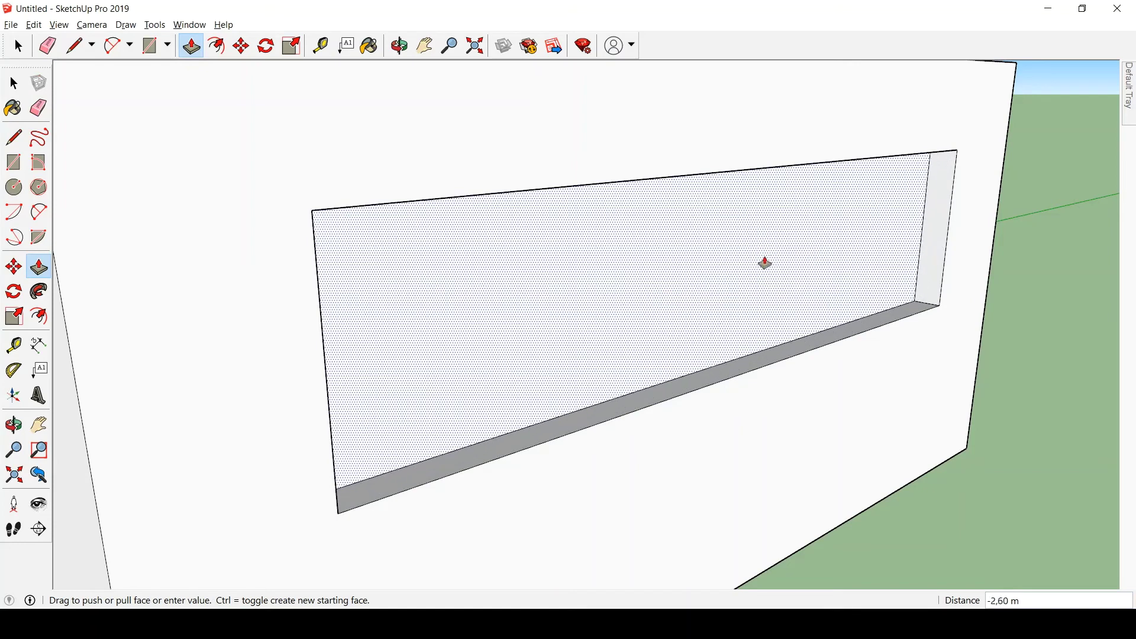
drag(832, 268, 770, 231)
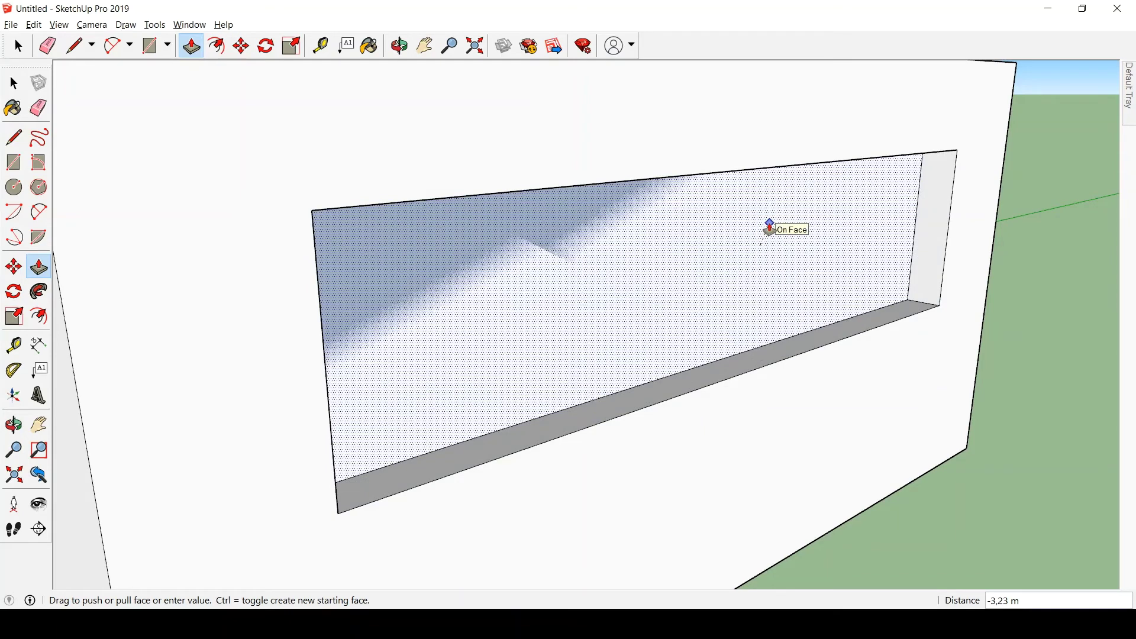
drag(753, 224, 628, 227)
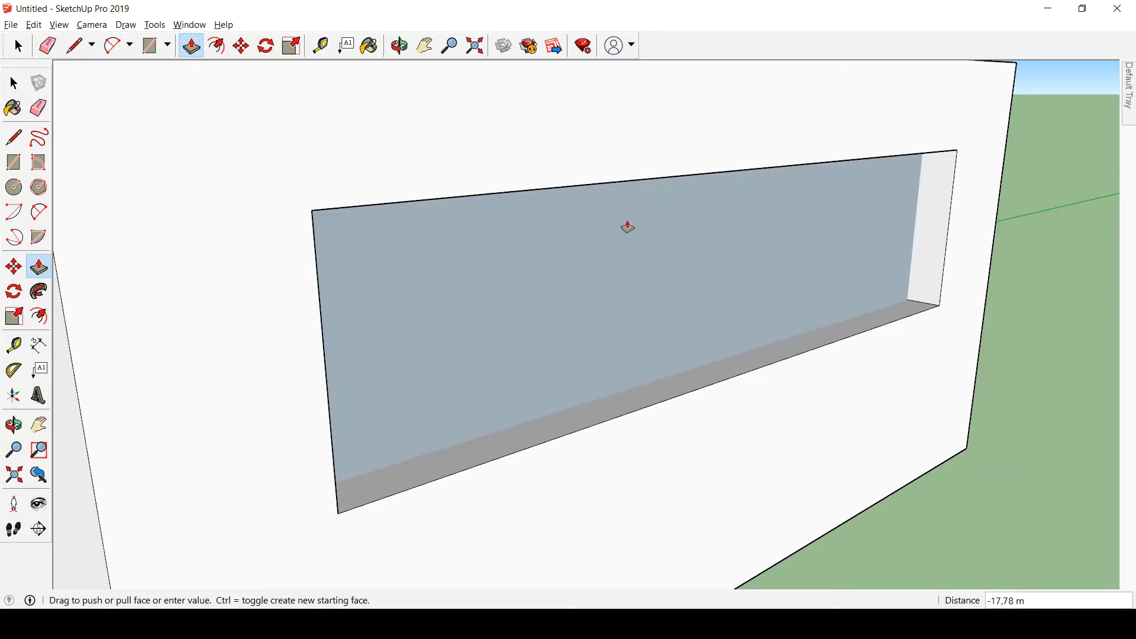
drag(704, 243, 719, 226)
middle_drag(719, 226, 779, 284)
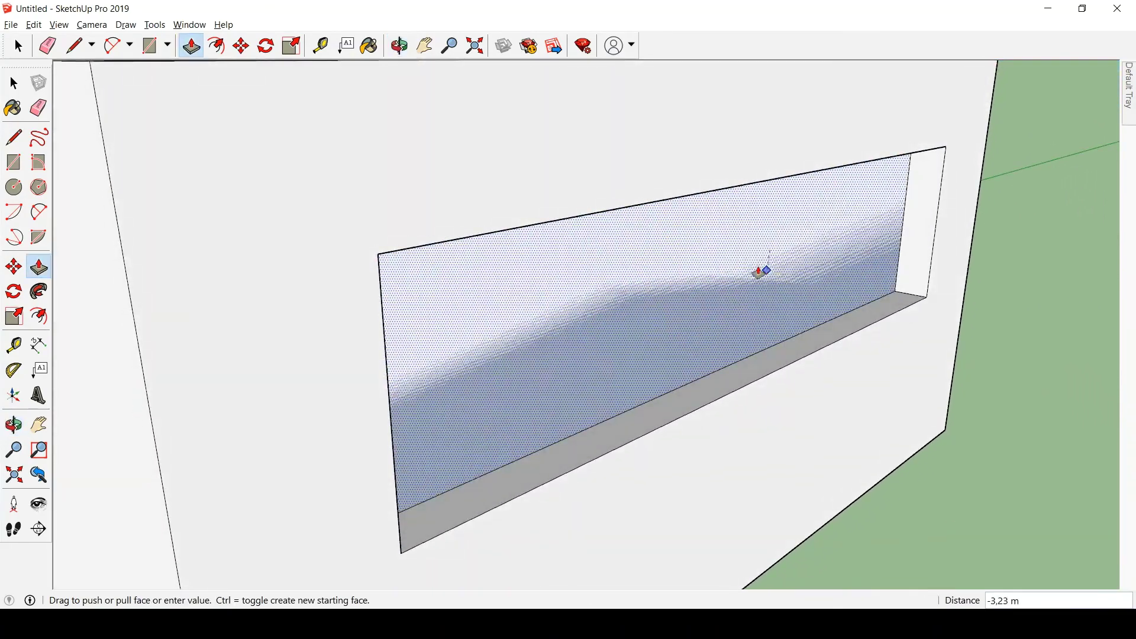
scroll(638, 305, down, 5)
scroll(693, 281, up, 5)
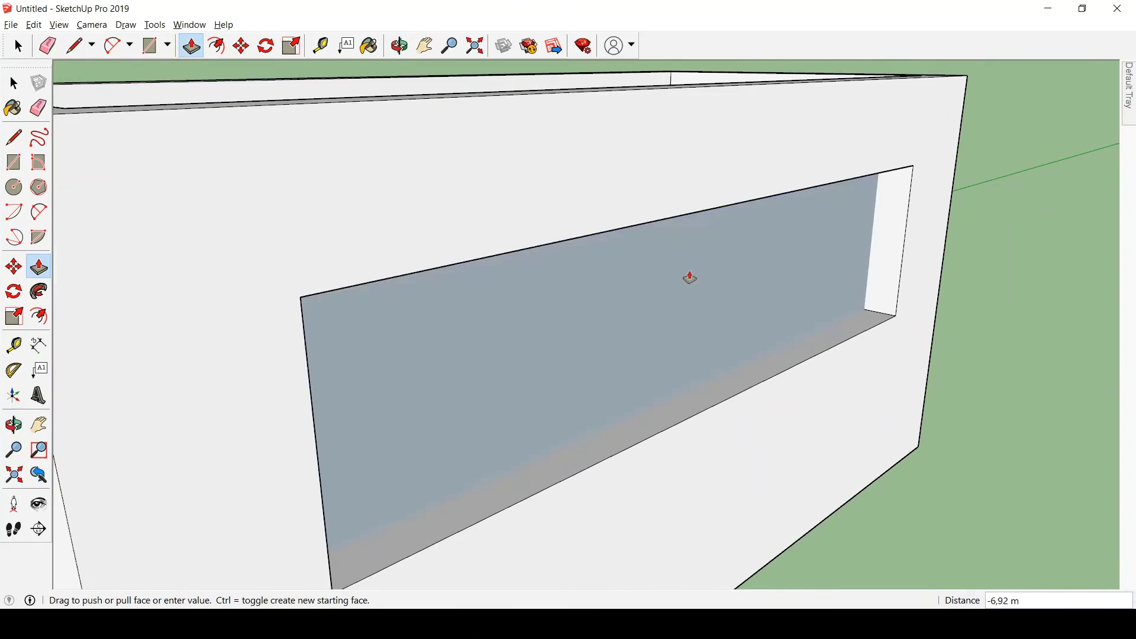
scroll(690, 277, down, 3)
key(Escape)
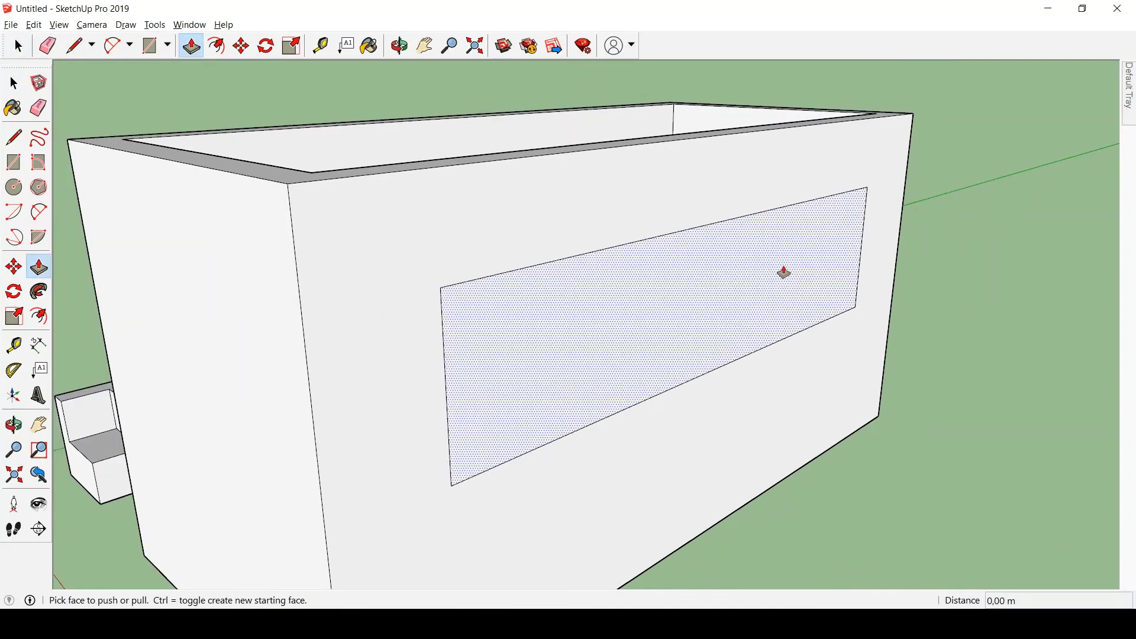
click(787, 283)
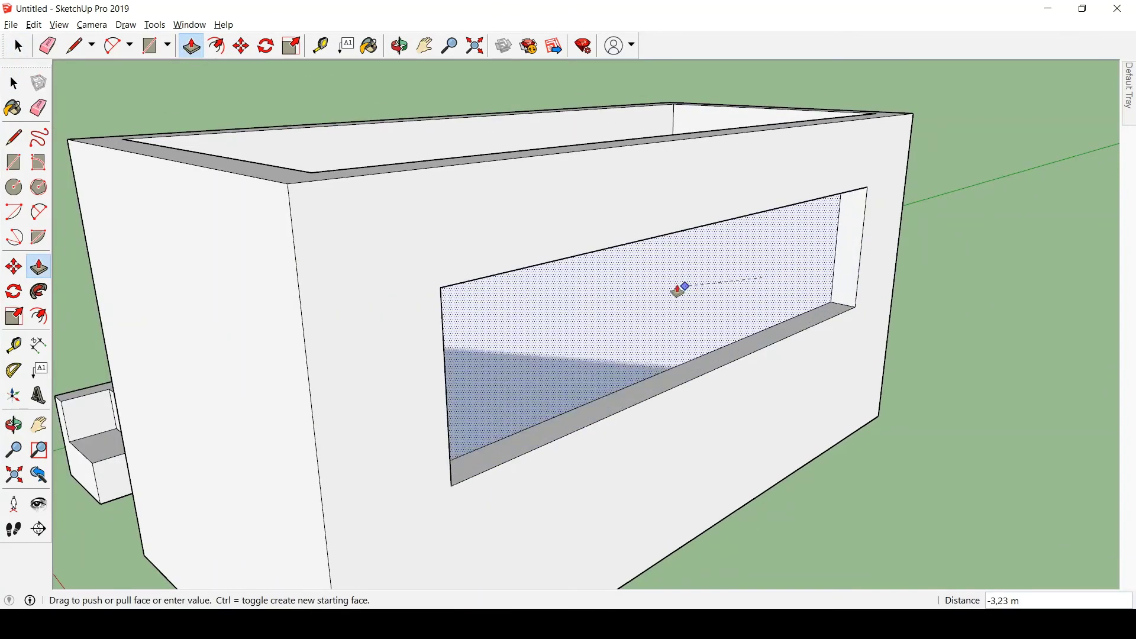
middle_drag(681, 290, 1077, 407)
key(space)
Remove the outer wall face surrounding the rectangle to expose the space inside the wall's thickness.
middle_drag(860, 312, 513, 192)
scroll(558, 202, down, 2)
click(576, 222)
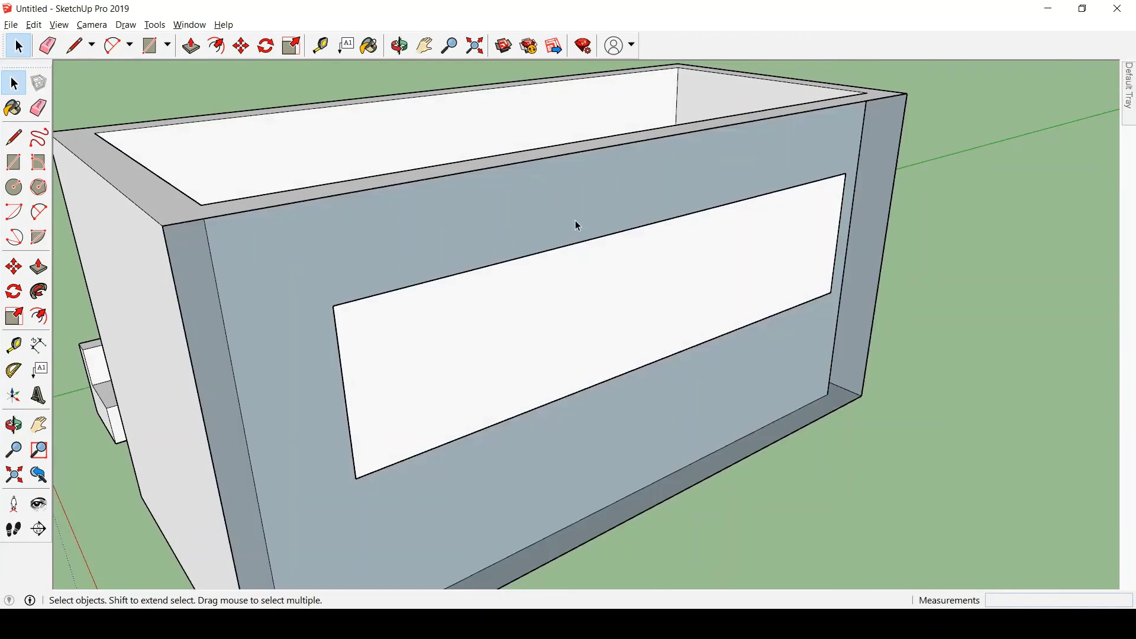
Try pushing the free-standing rectangle 3.23 m toward the inner wall, cancel it, and restore the removed outer face.
middle_drag(575, 222, 734, 314)
scroll(733, 314, up, 1)
key(p)
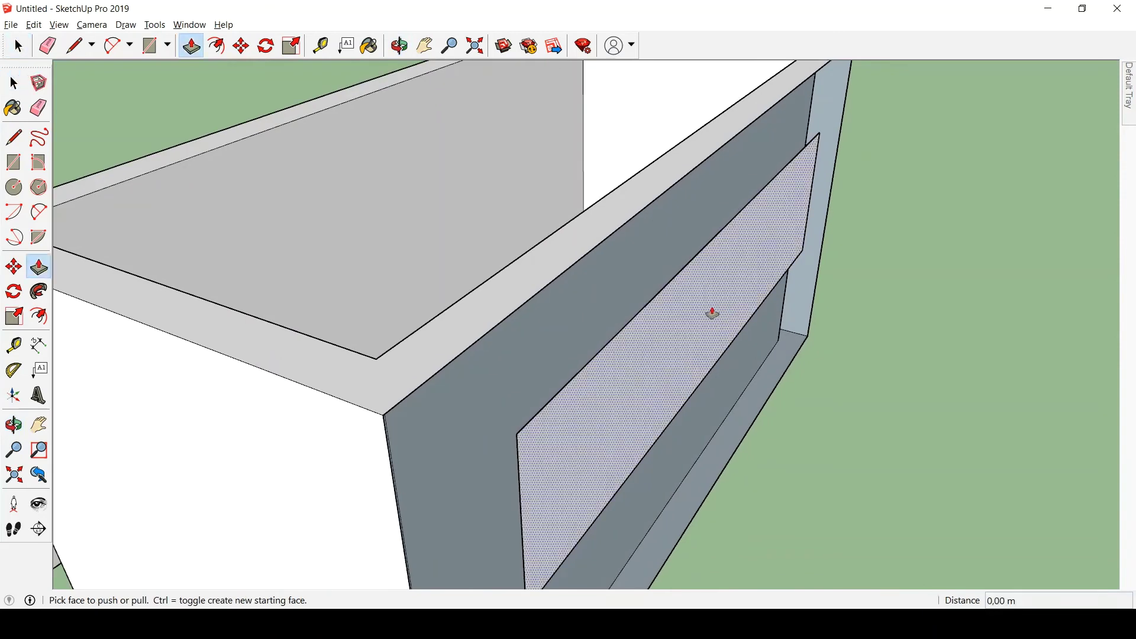
drag(707, 315, 685, 217)
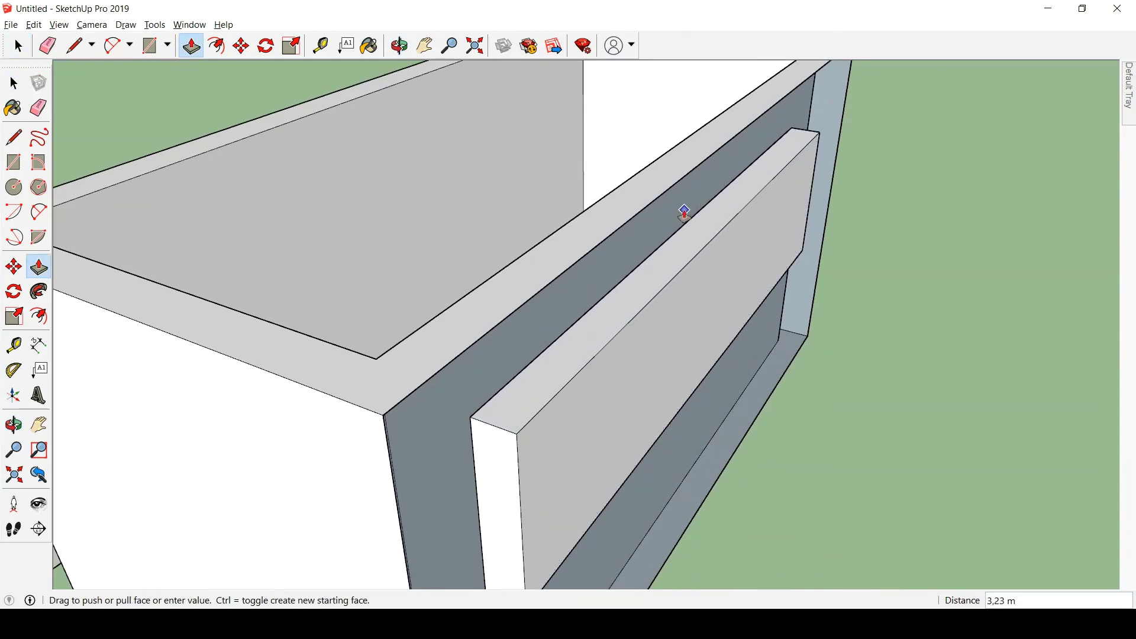
key(Escape)
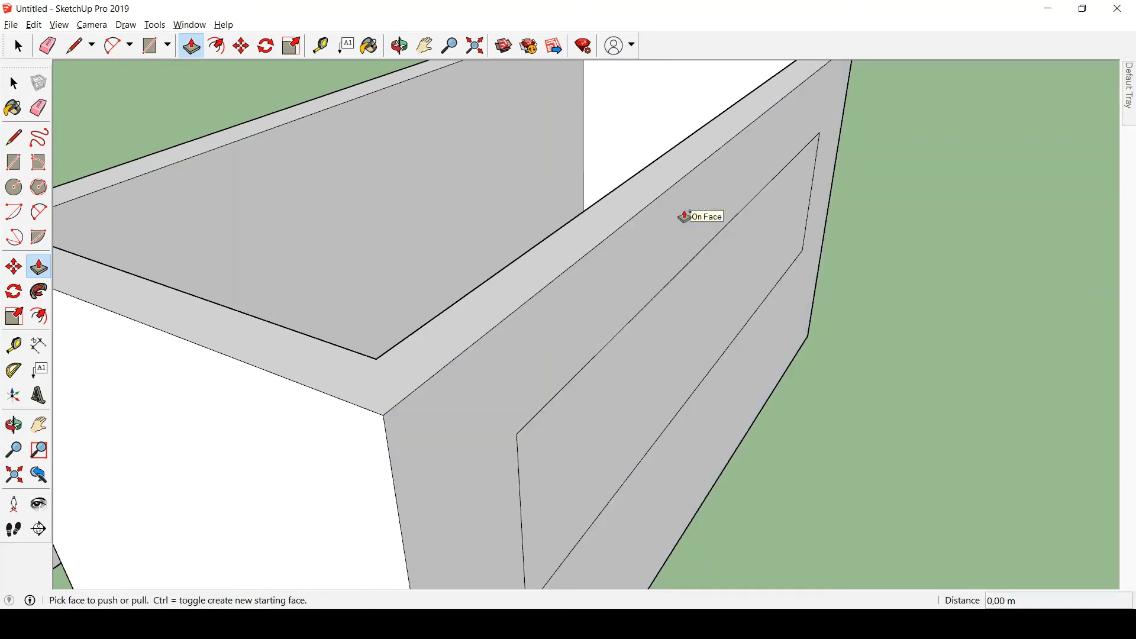
Push the rectangle 3.23 m inward through the full wall thickness to cut a long window opening.
key(space)
scroll(728, 293, down, 3)
middle_drag(728, 294, 690, 332)
key(p)
scroll(735, 317, up, 6)
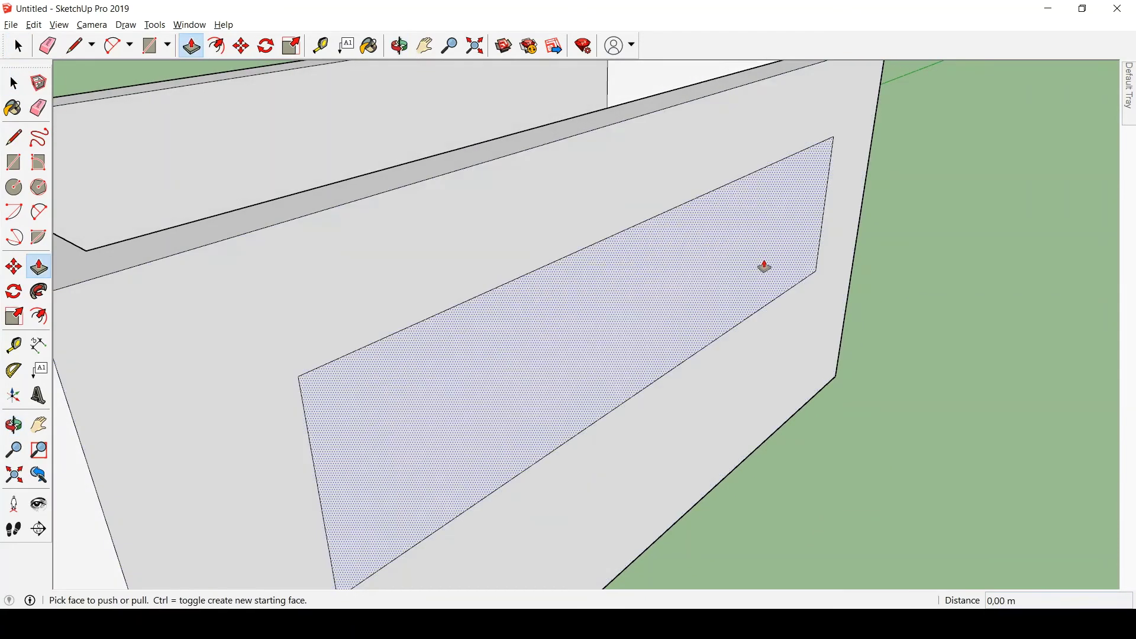
drag(768, 264, 736, 259)
middle_drag(736, 259, 663, 267)
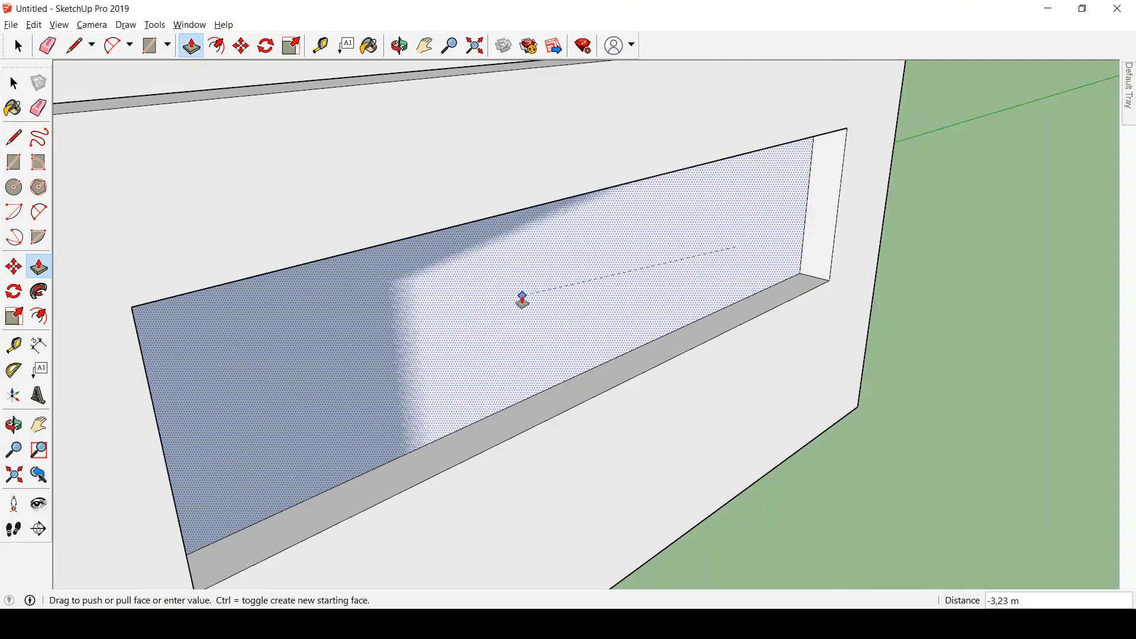
middle_drag(522, 300, 538, 292)
click(548, 282)
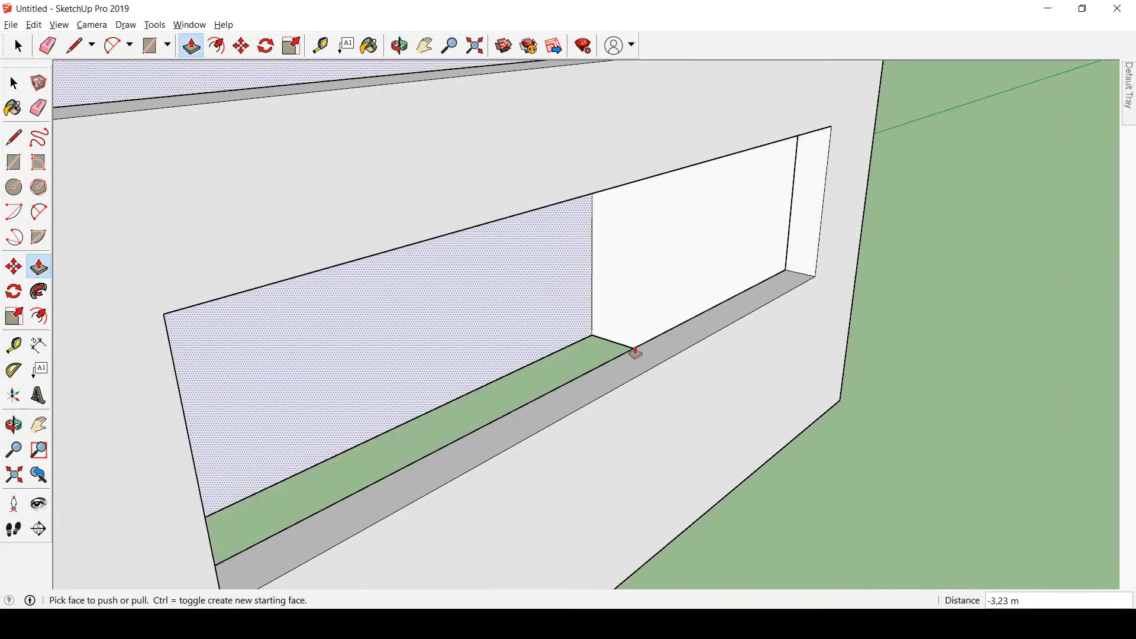
key(space)
middle_drag(692, 257, 883, 349)
middle_drag(706, 315, 281, 264)
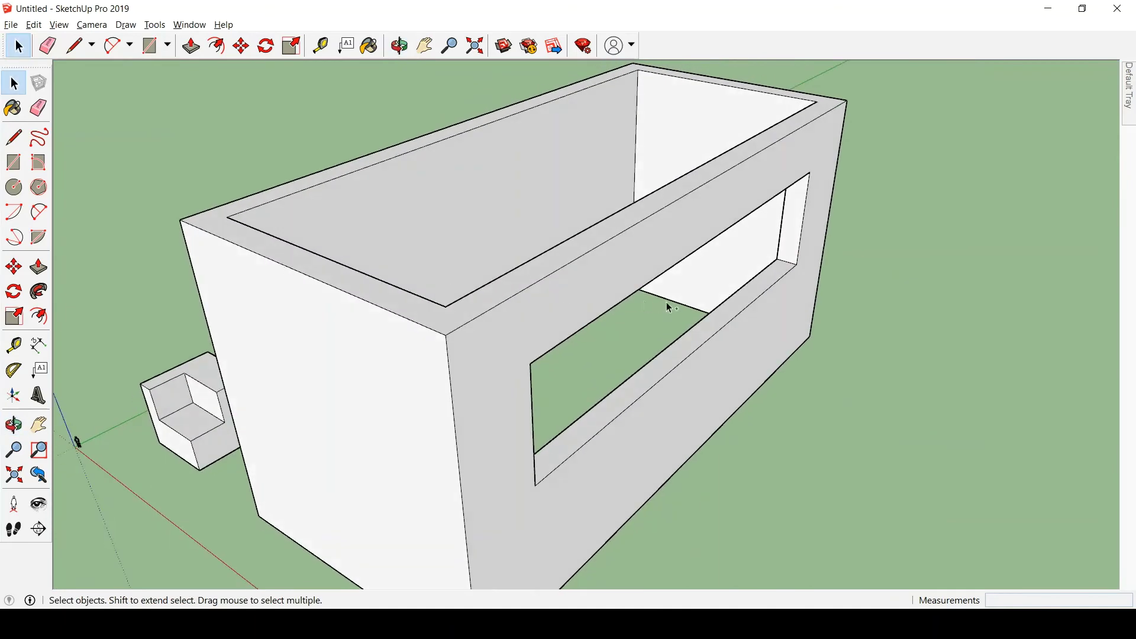
Undo the window opening and its rectangle, and draw a taller rectangle on the same long outer wall.
key(ctrl+z)
key(ctrl+z)
middle_drag(779, 378, 684, 279)
scroll(687, 282, down, 2)
key(r)
click(774, 212)
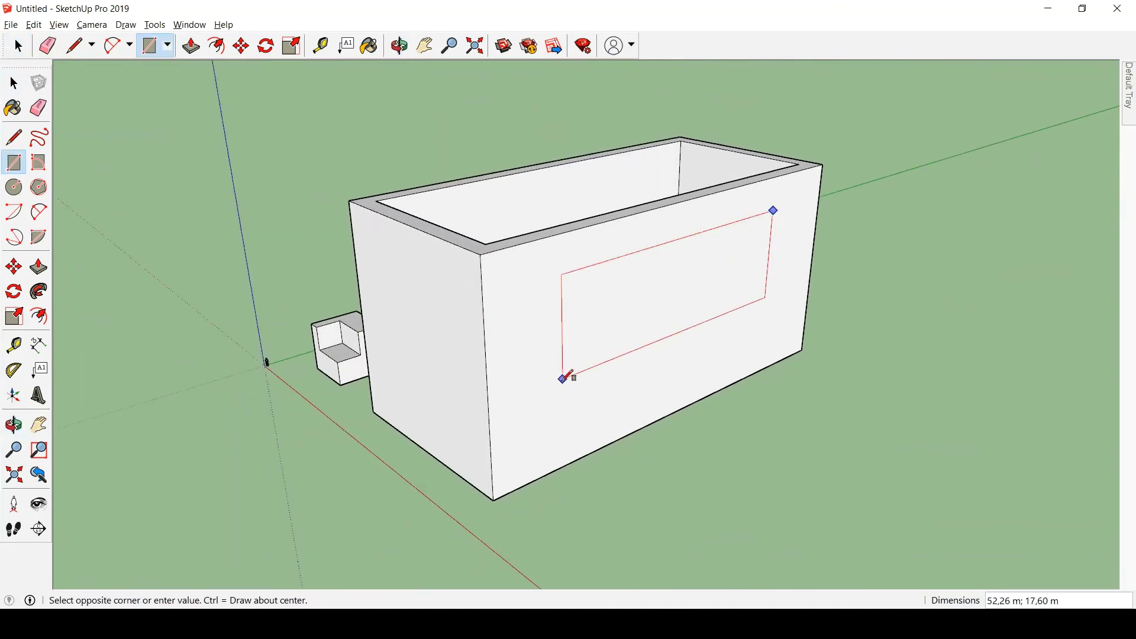
click(547, 430)
scroll(680, 326, up, 2)
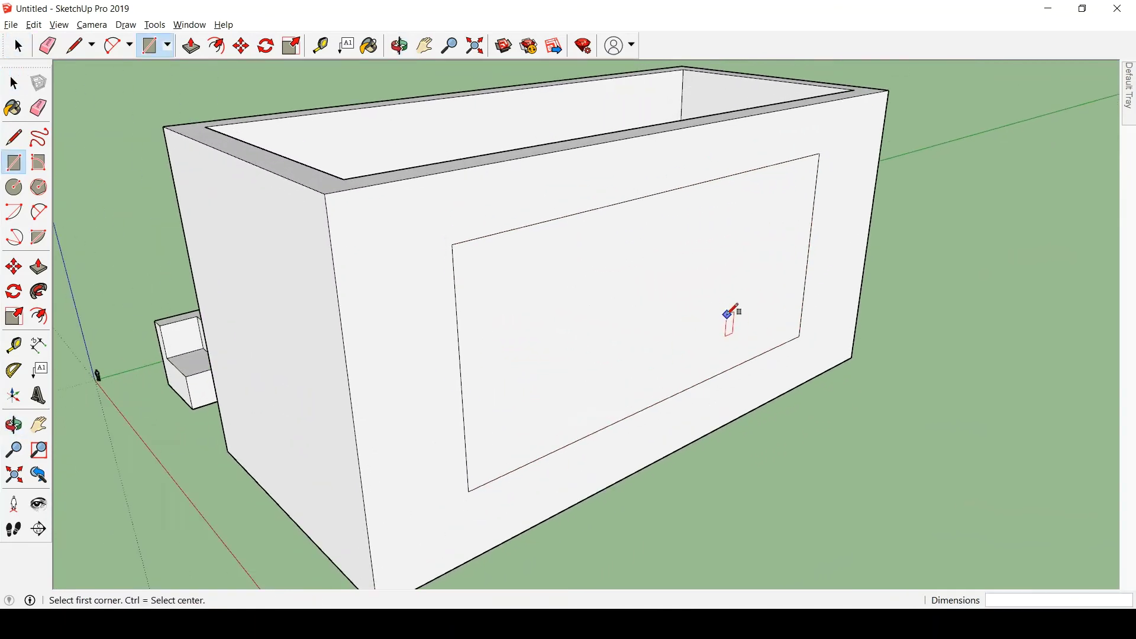
Push the taller rectangle 3.23 m inward to the inner wall face to cut a large window opening.
key(p)
click(755, 299)
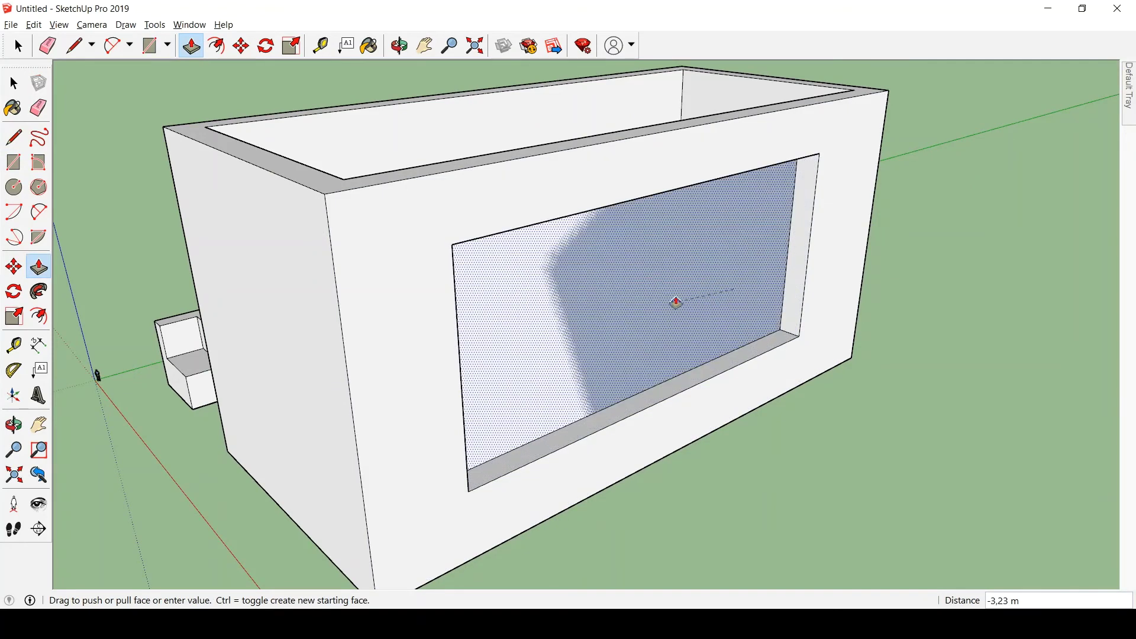
click(703, 271)
middle_drag(766, 472, 702, 172)
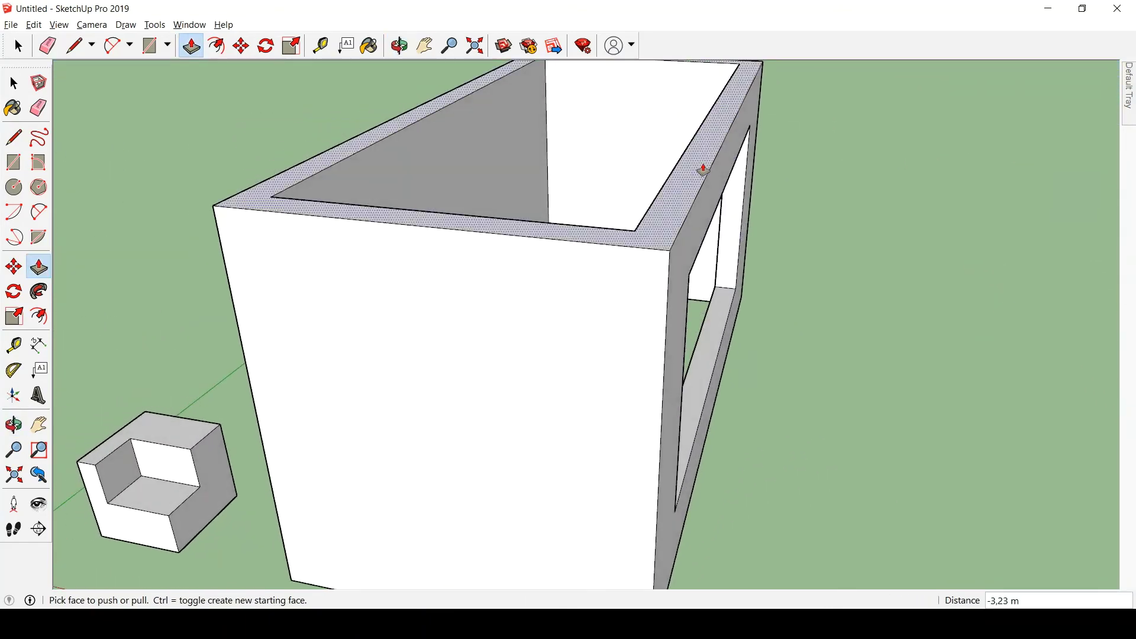
Draw a door rectangle about 14.70 m by 32.29 m on the short outer wall, starting from its base edge.
scroll(703, 172, down, 3)
middle_drag(647, 308, 616, 332)
key(r)
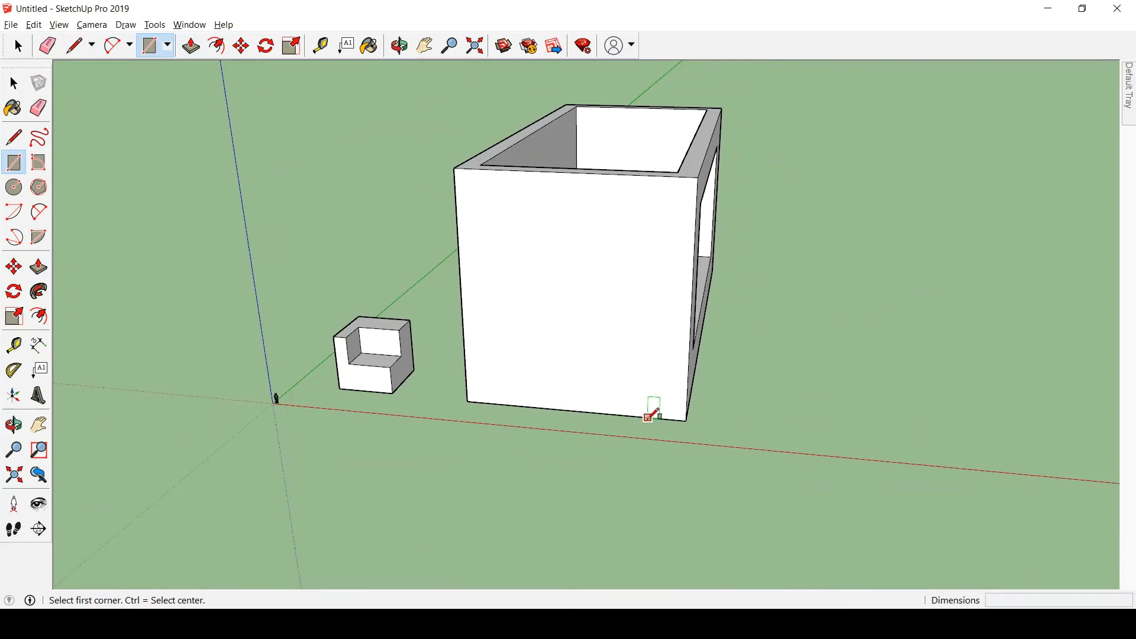
click(648, 418)
click(560, 224)
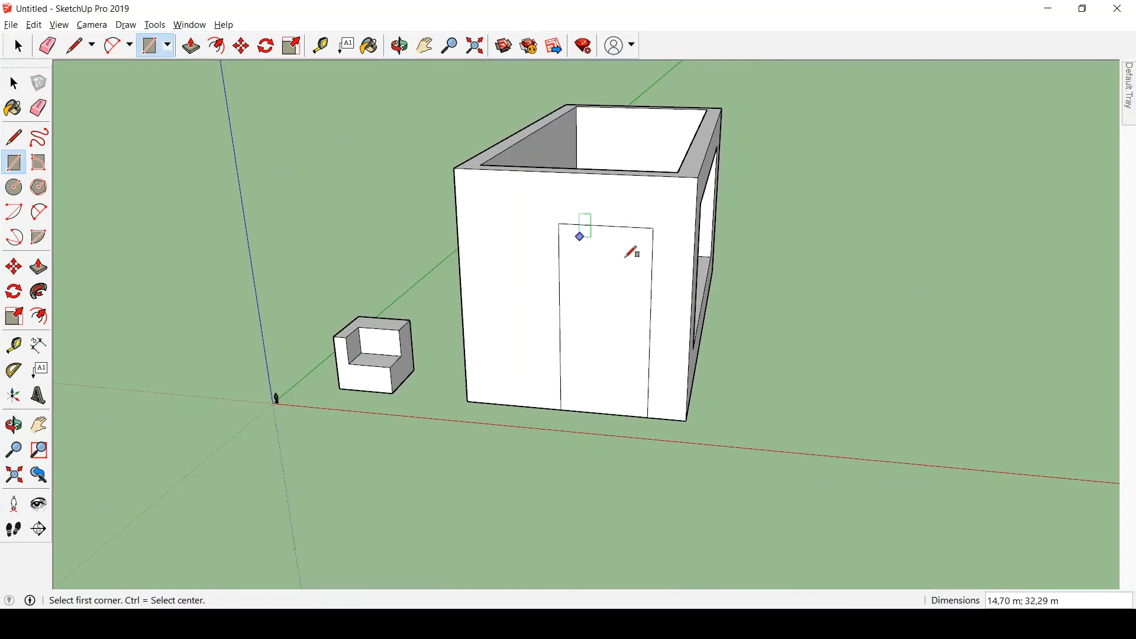
key(space)
Push the door rectangle 3.23 m inward through the full wall thickness to cut a doorway.
middle_drag(655, 375, 627, 193)
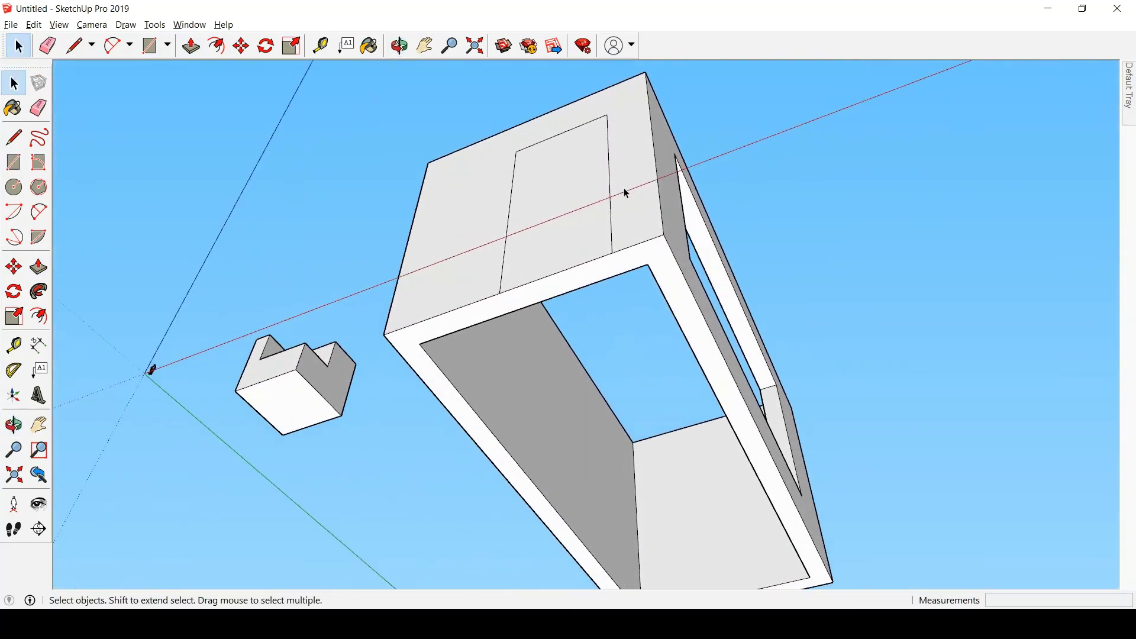
scroll(626, 227, up, 1)
key(p)
scroll(606, 282, up, 2)
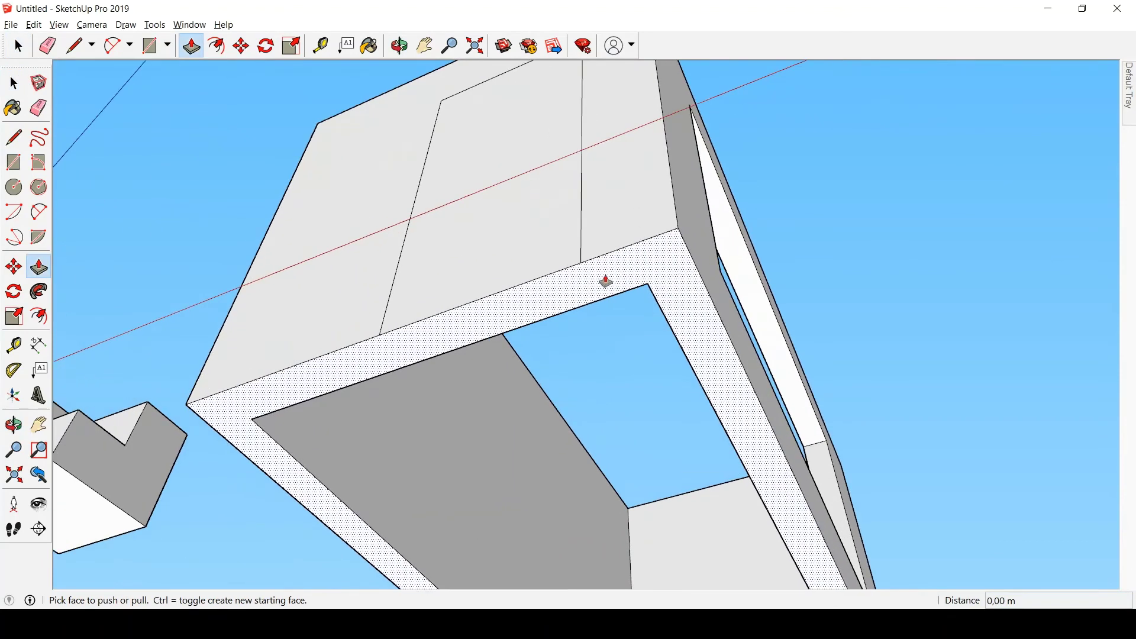
mouse_move(500, 261)
mouse_down()
mouse_move(510, 290)
mouse_move(482, 310)
mouse_move(525, 308)
mouse_up()
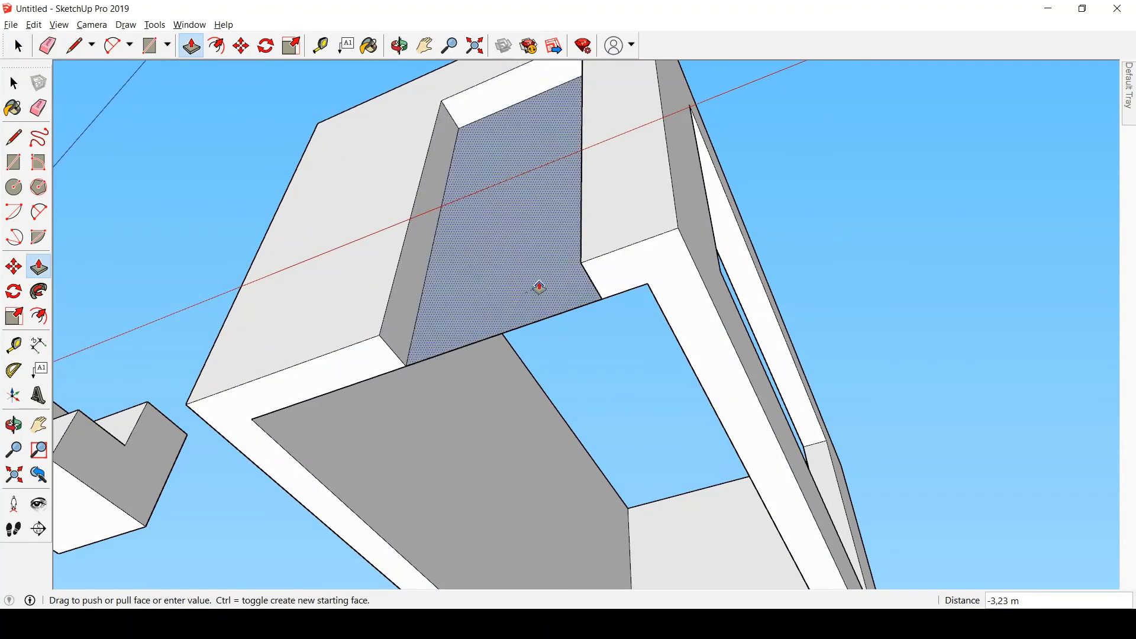
middle_drag(545, 251, 516, 246)
click(518, 246)
Inspect the walls with their doorway and window openings, and delete the whole hollow wall structure.
middle_drag(364, 236, 591, 545)
scroll(507, 304, down, 5)
middle_drag(507, 304, 408, 422)
scroll(651, 286, down, 4)
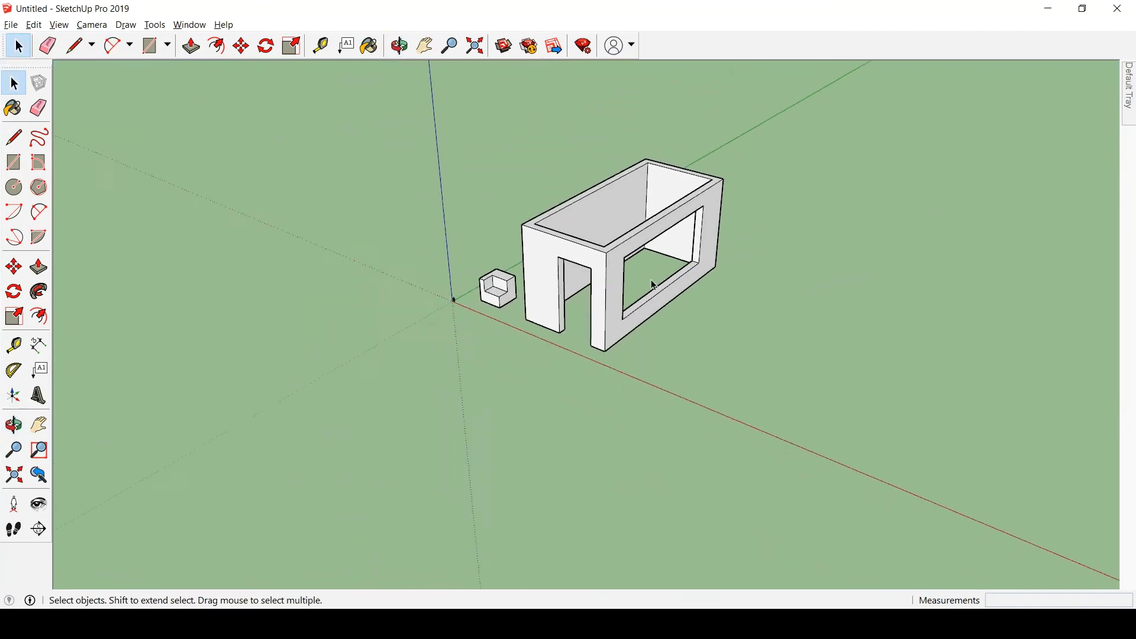
middle_drag(652, 286, 632, 337)
key(space)
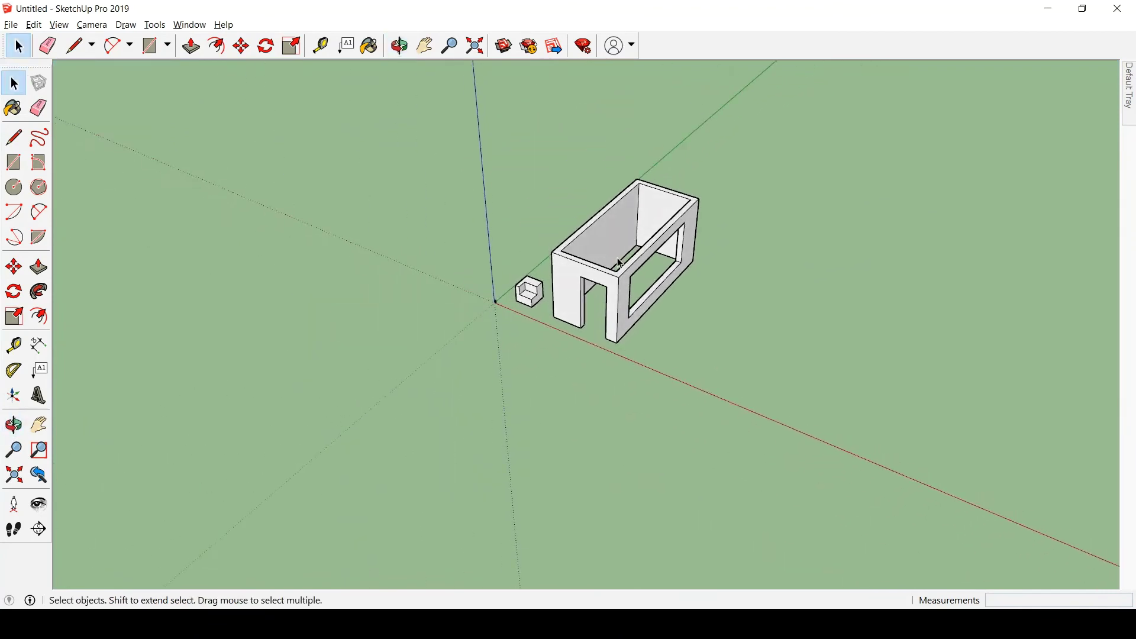
scroll(614, 249, up, 3)
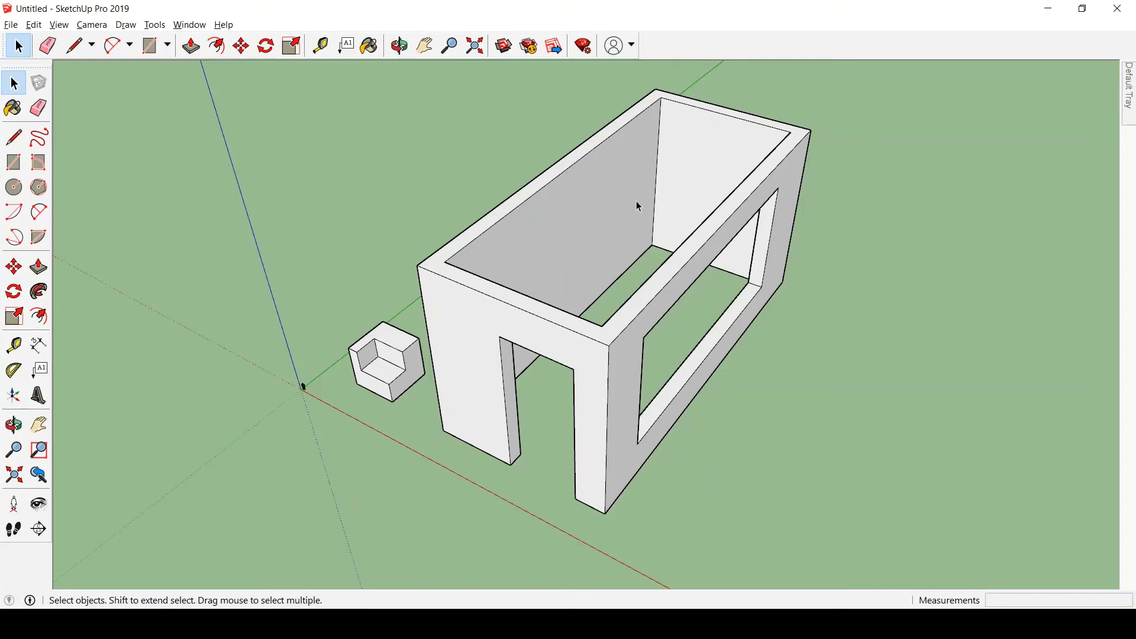
scroll(741, 233, down, 2)
triple_click(741, 228)
key(Delete)
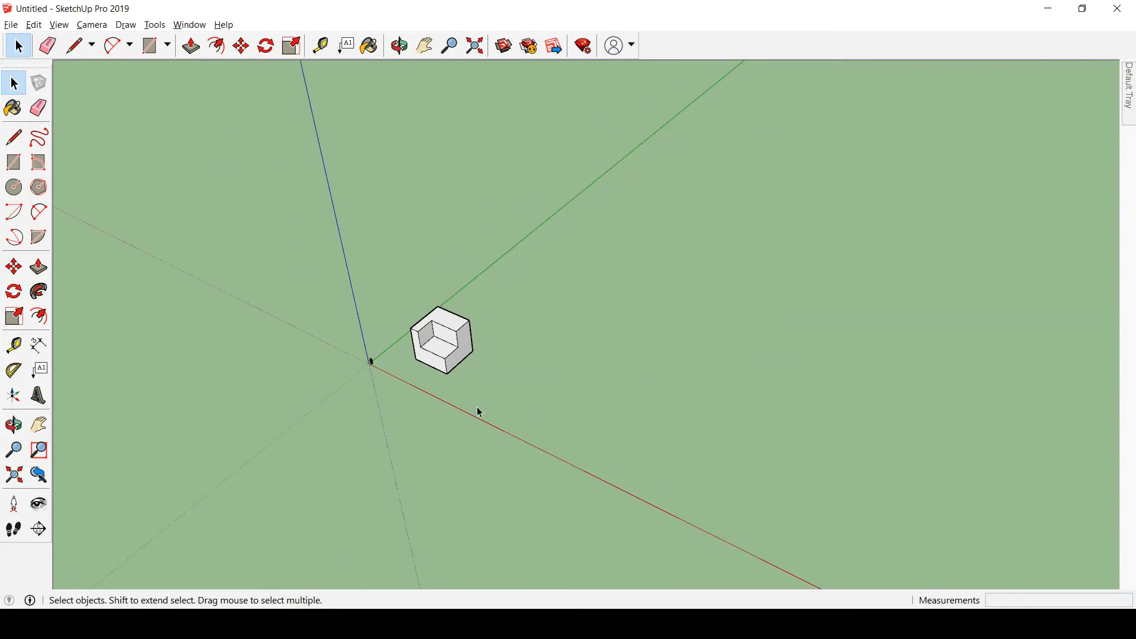
Push/Pull the notch's side face out to the cube's outer face to fill the notch.
scroll(438, 344, up, 5)
key(p)
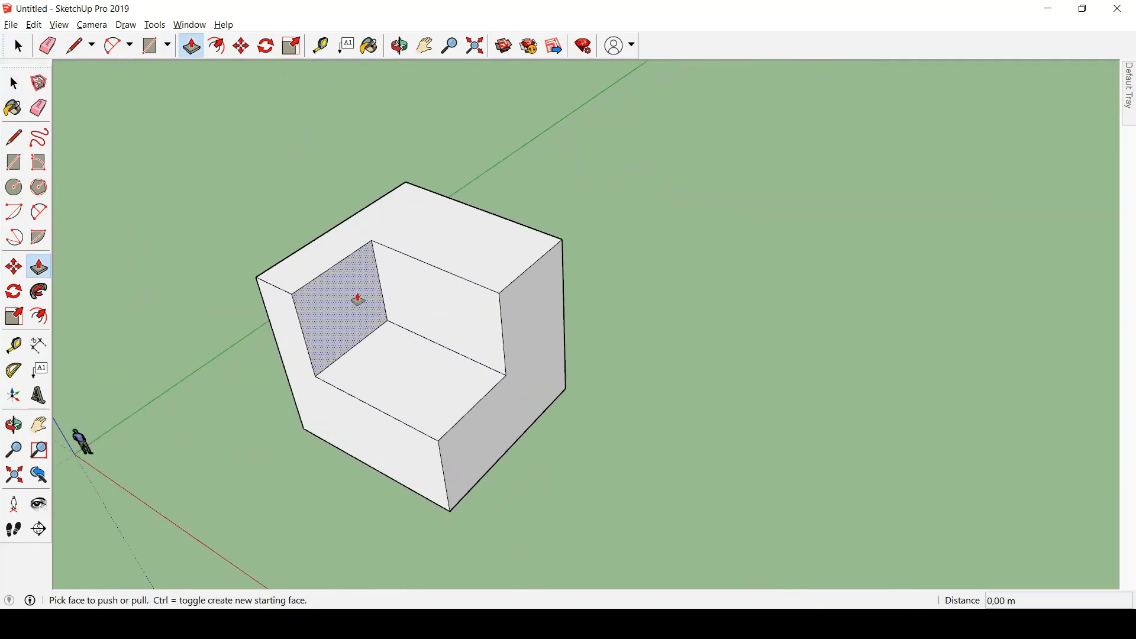
drag(357, 301, 498, 302)
click(522, 274)
key(space)
Delete the two leftover notch edges on the cube's side to restore a single clean face.
scroll(488, 379, up, 3)
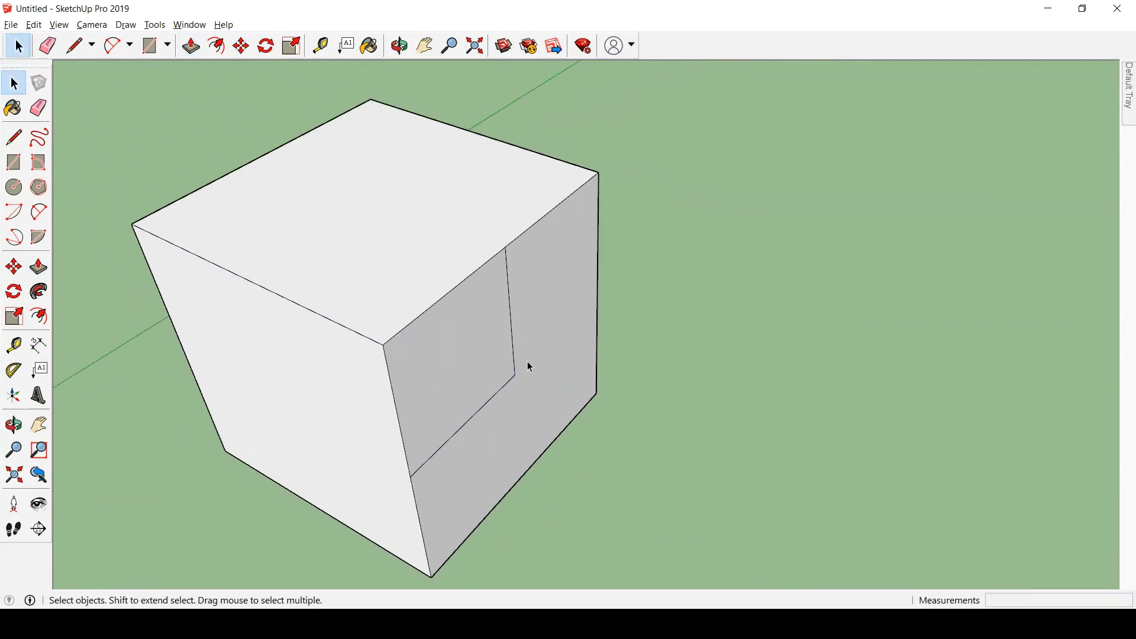
click(519, 365)
click(516, 373)
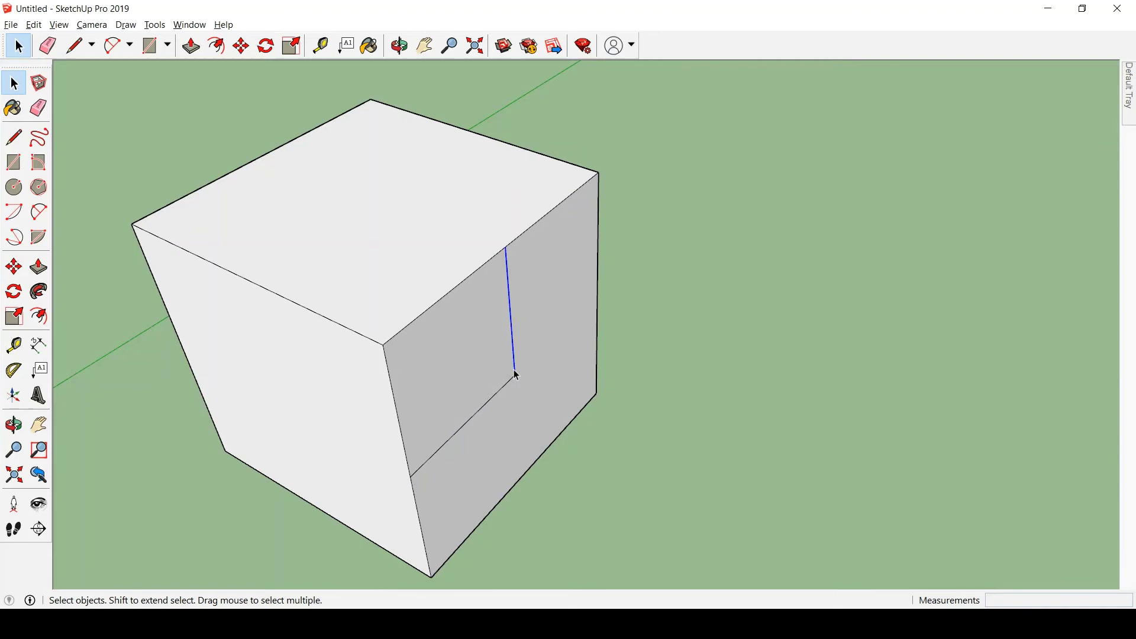
click(487, 405)
key(Delete)
scroll(592, 370, down, 5)
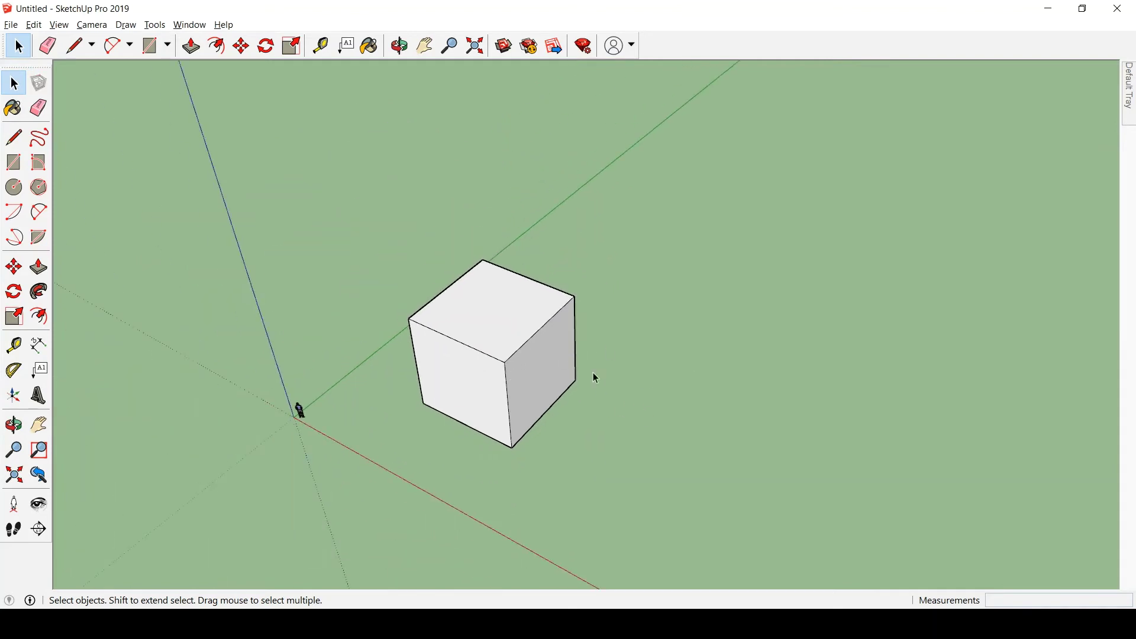
scroll(594, 376, down, 2)
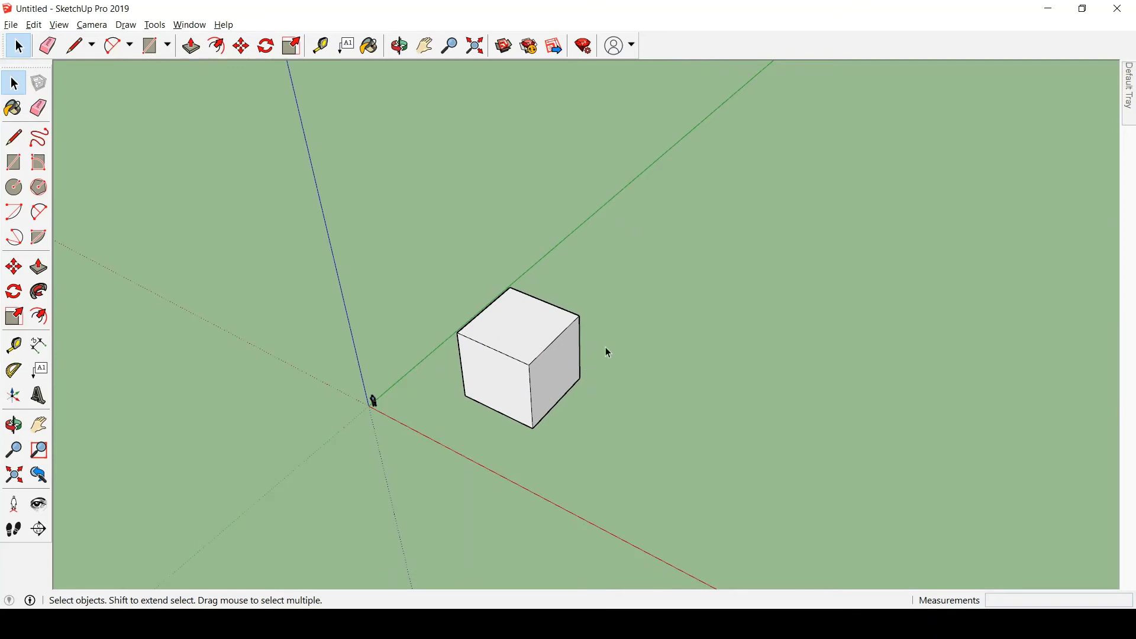
Try pulling the cube's top face up about 12.61 m with Push/Pull, and cancel it.
scroll(562, 355, up, 3)
key(p)
drag(497, 337, 537, 140)
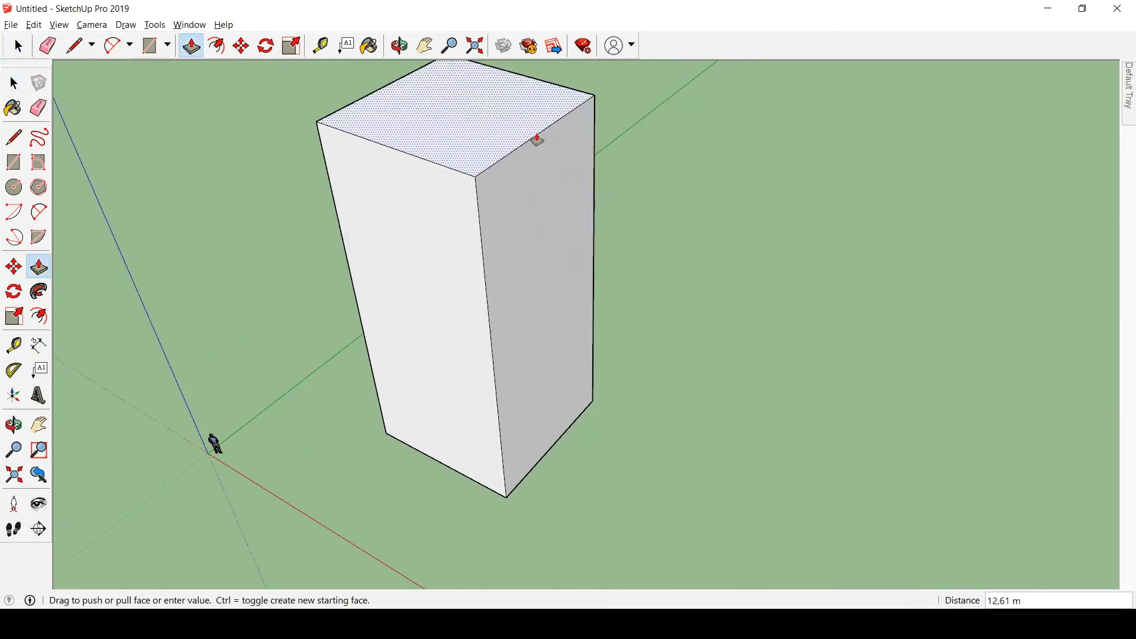
key(space)
scroll(606, 266, down, 2)
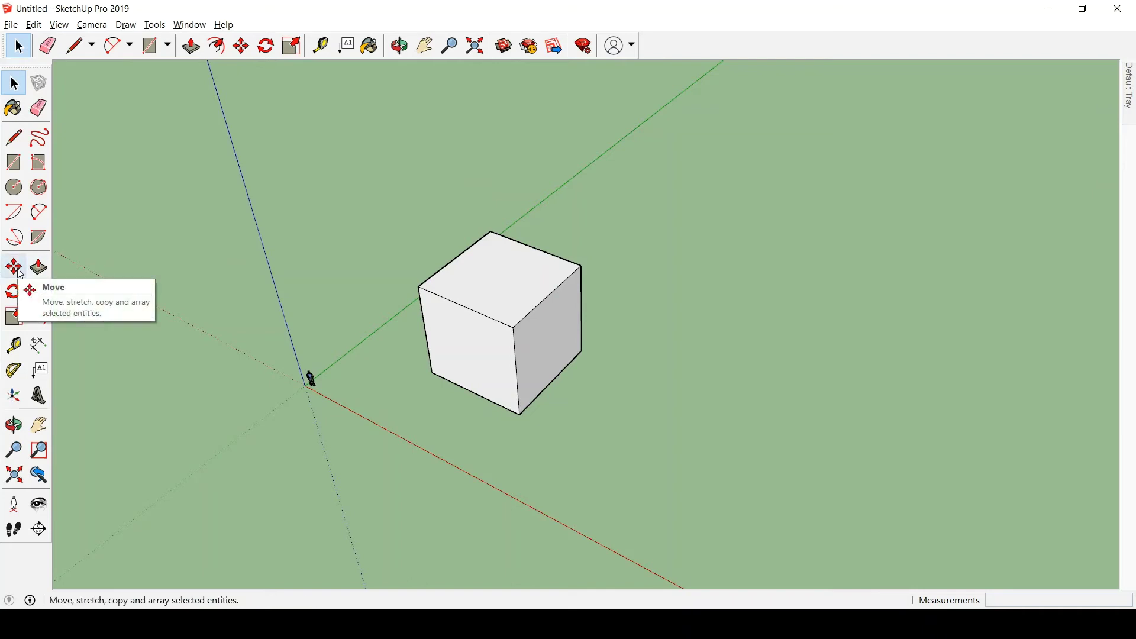
Try moving the cube's top face about 21.84 m sideways with the Move tool, and undo the move.
key(m)
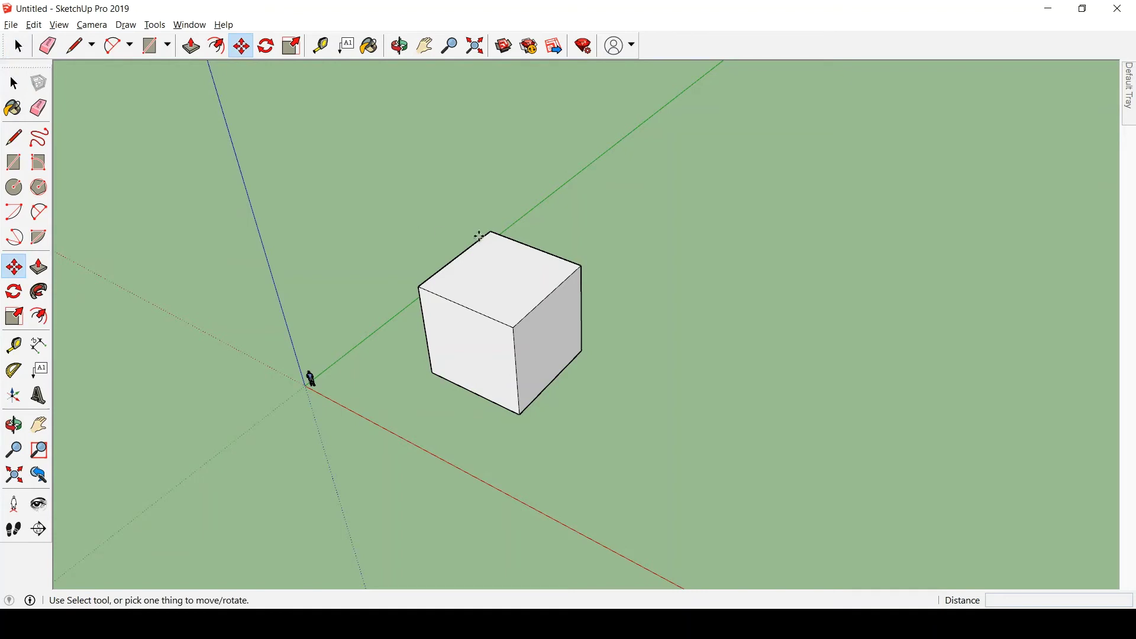
scroll(596, 237, up, 3)
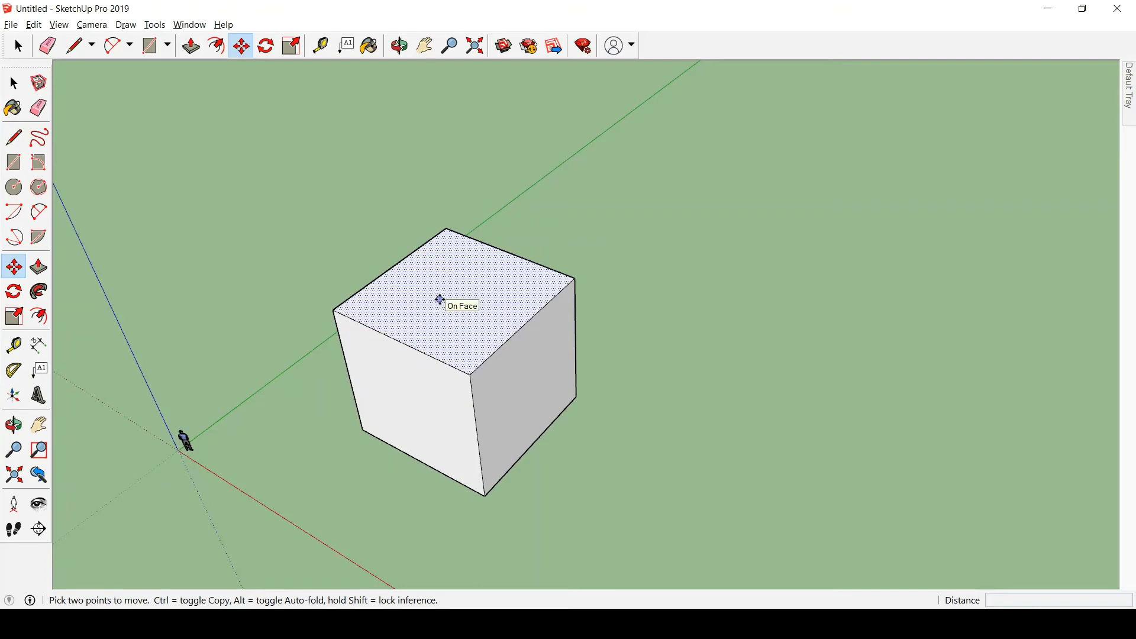
click(459, 303)
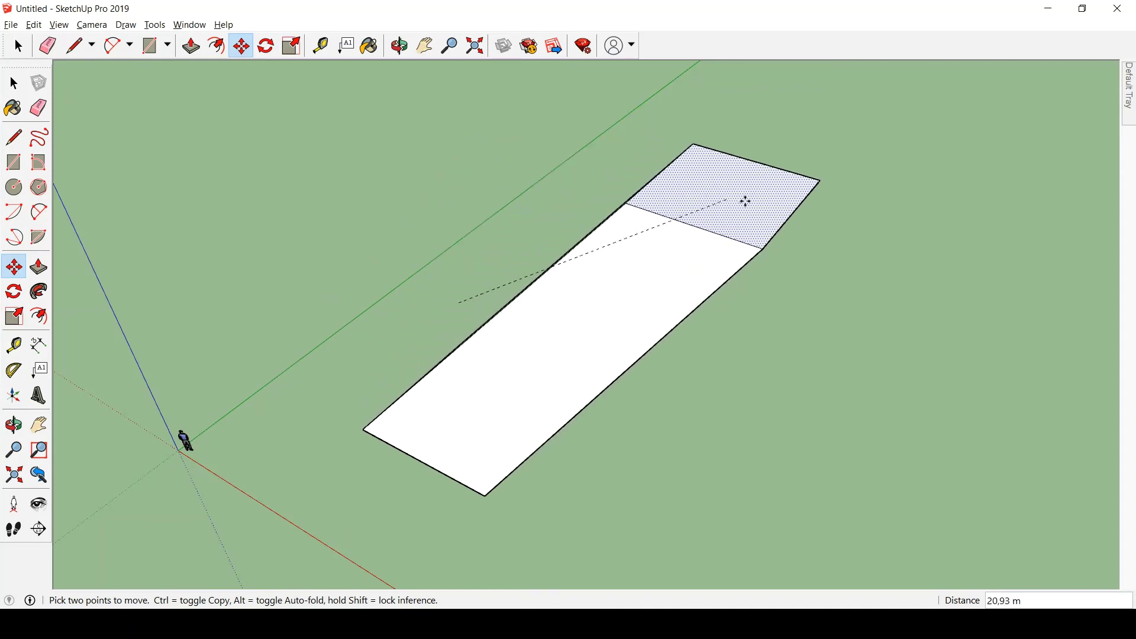
click(831, 294)
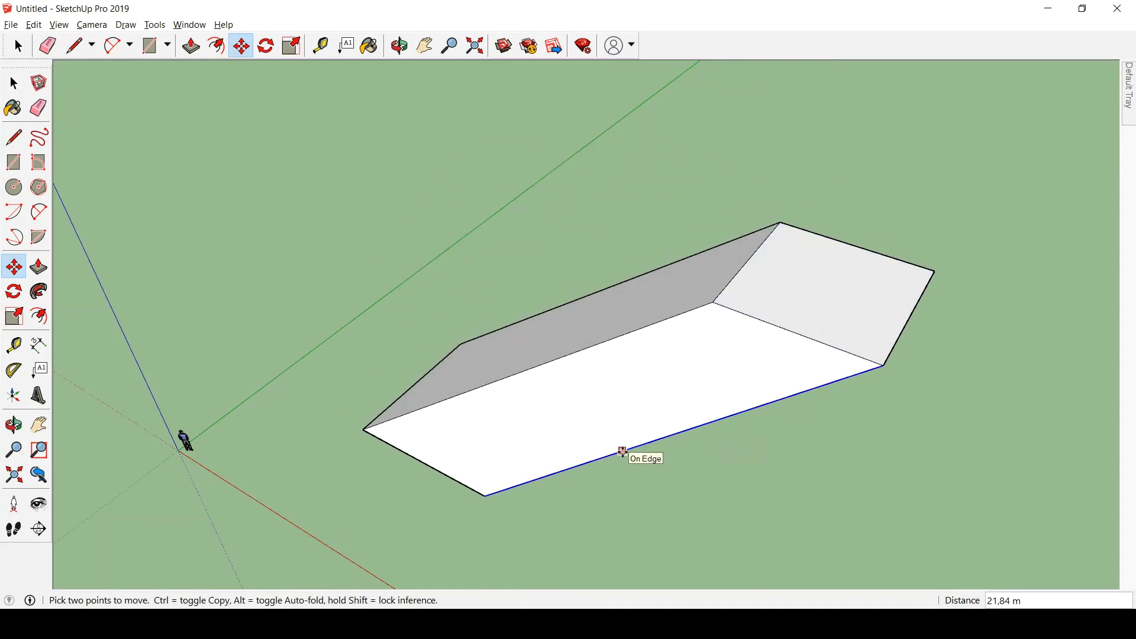
key(ctrl+z)
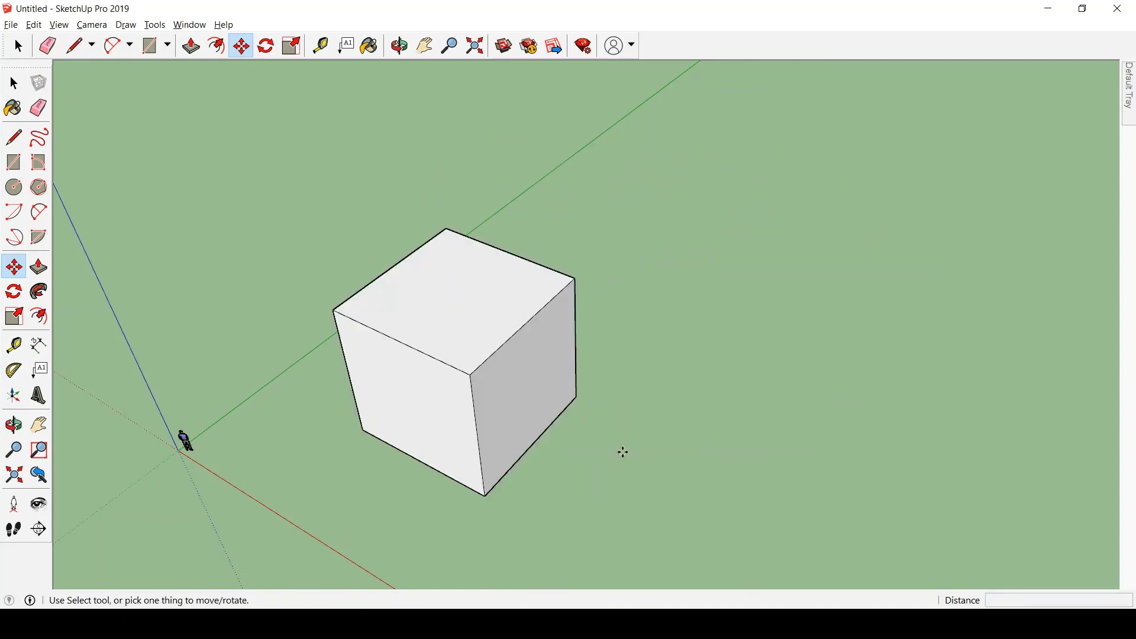
Try moving one top edge of the cube, cancel it, and move its rear top corner 10 m before undoing that.
click(359, 292)
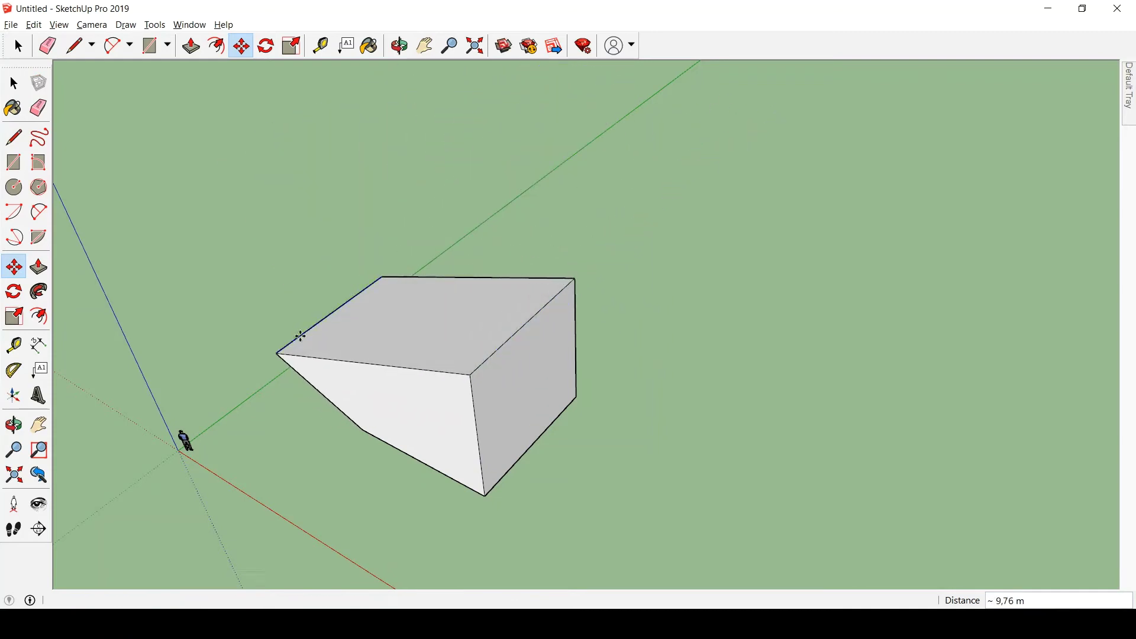
key(Escape)
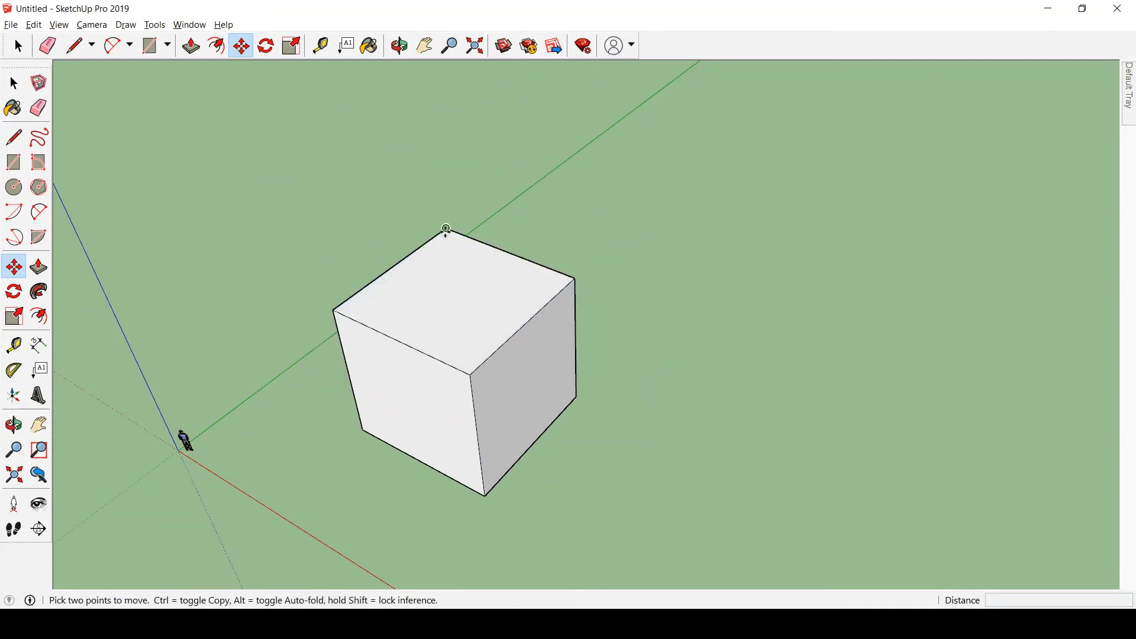
click(446, 230)
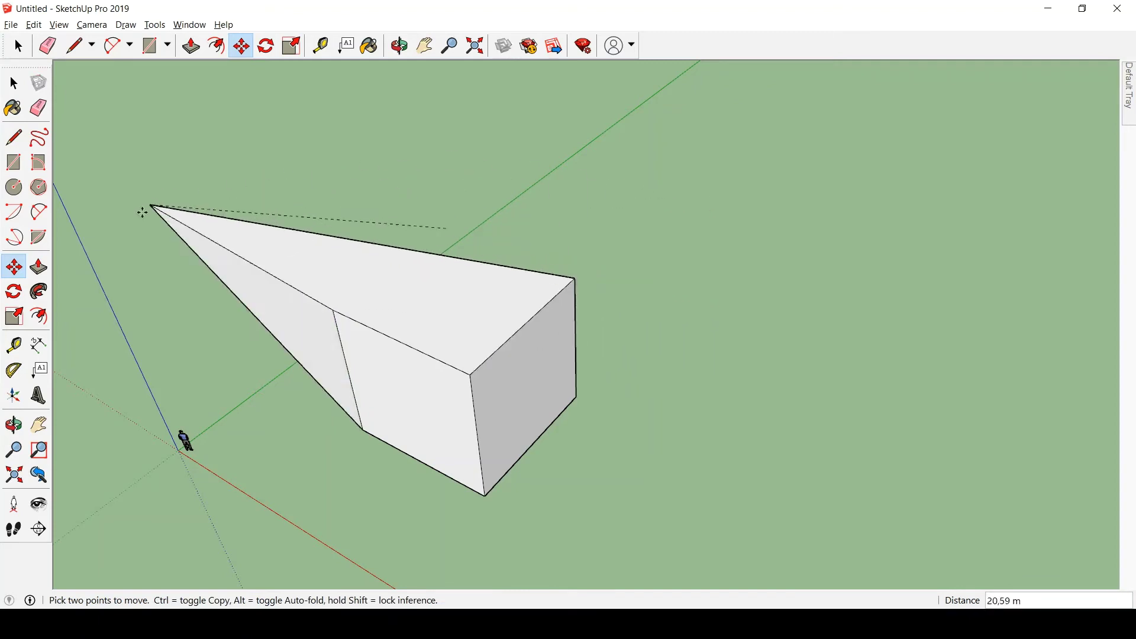
text(10)
key(Return)
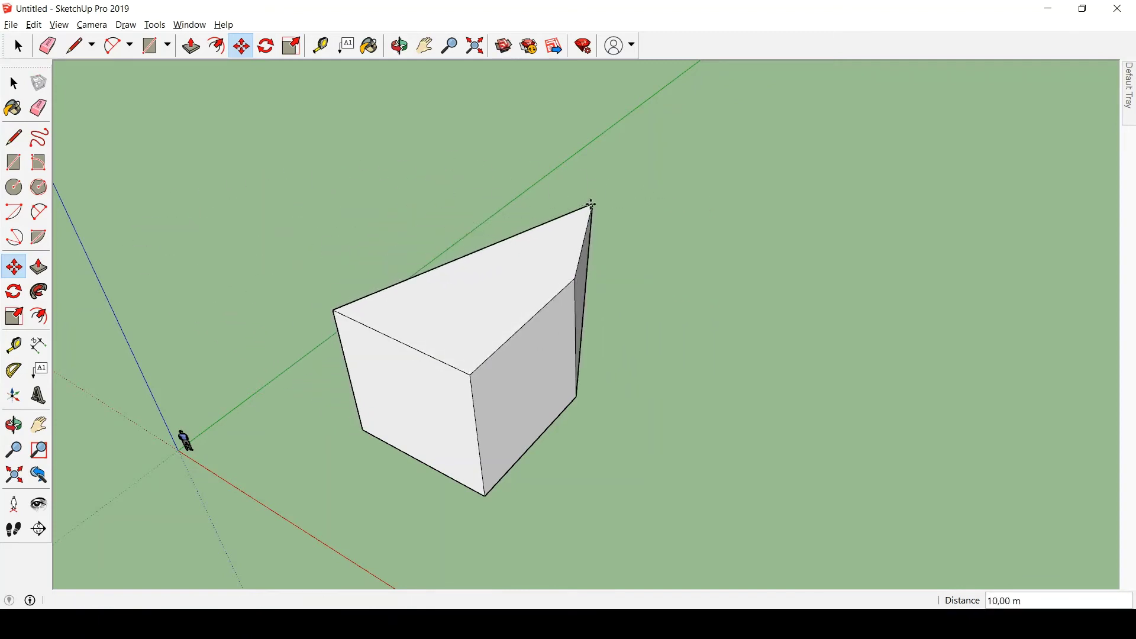
key(ctrl+z)
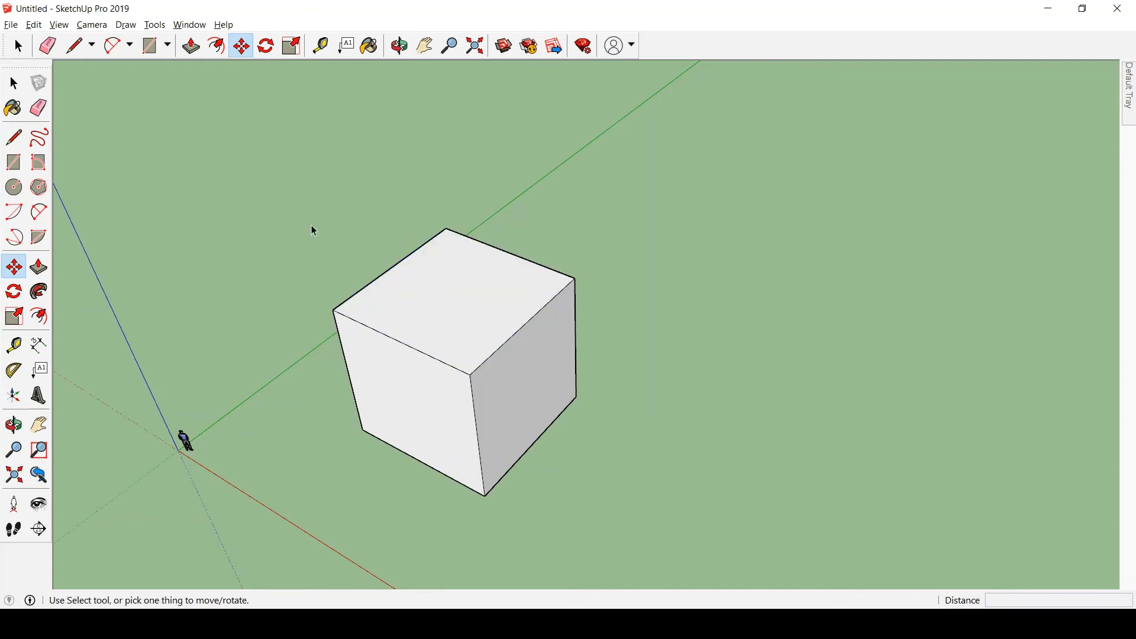
Draw three connected line segments on open ground beside the cube and delete them.
key(space)
scroll(332, 239, down, 2)
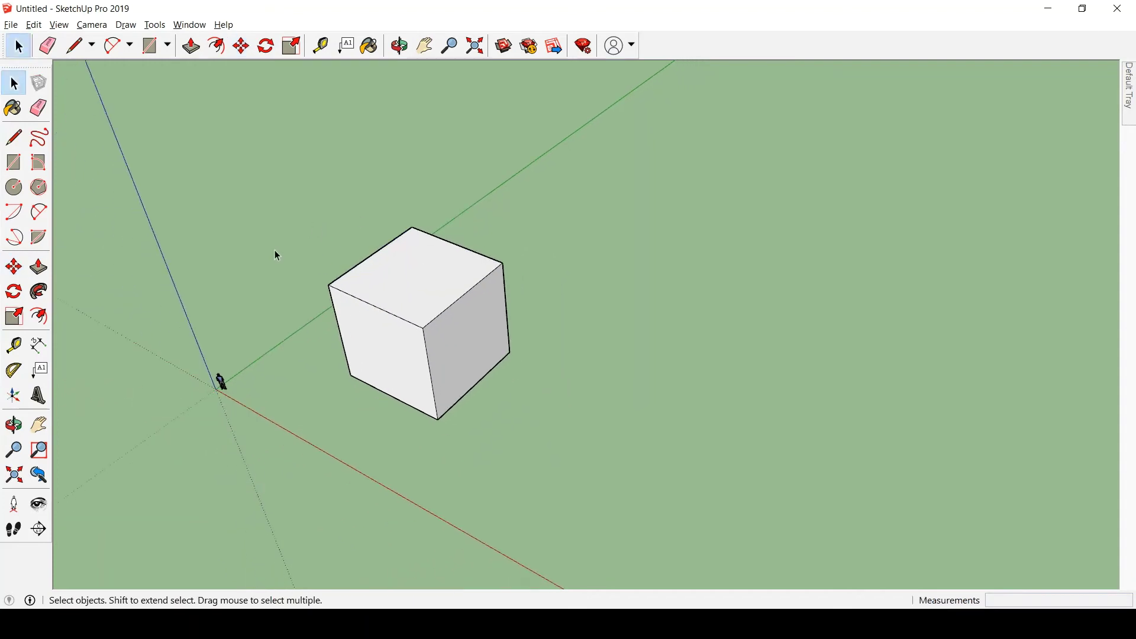
key(l)
click(600, 421)
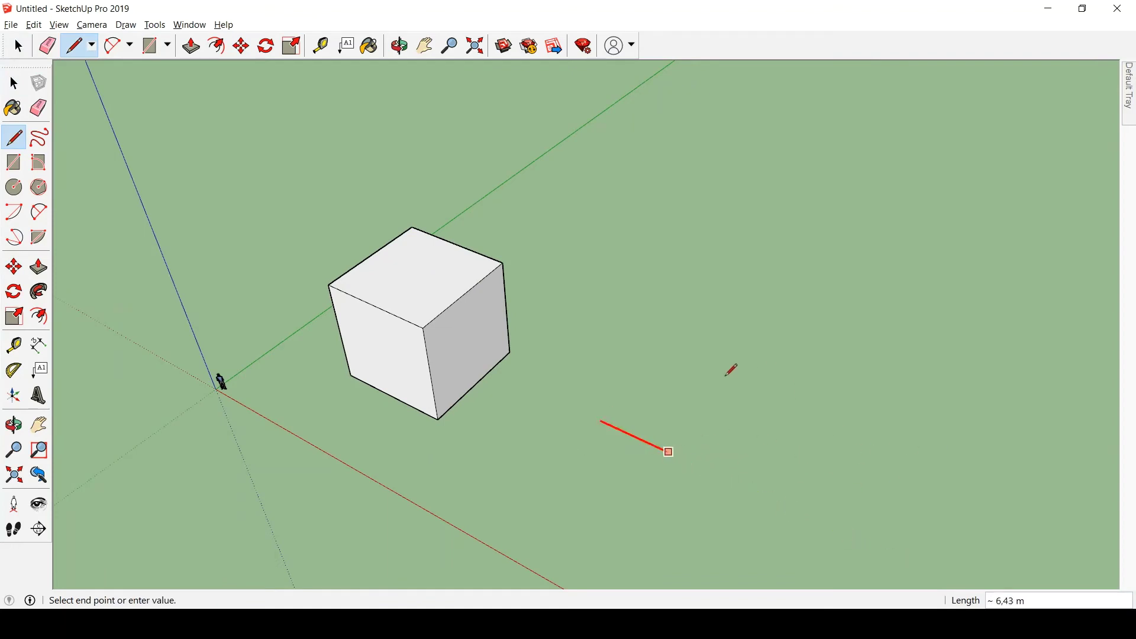
click(784, 299)
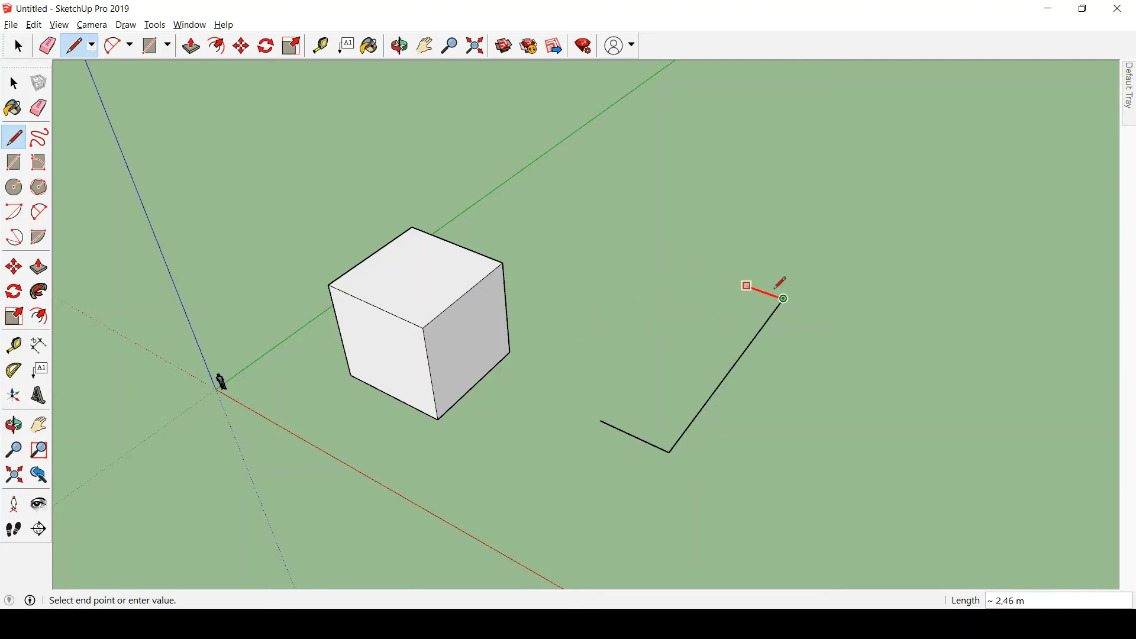
click(852, 184)
key(space)
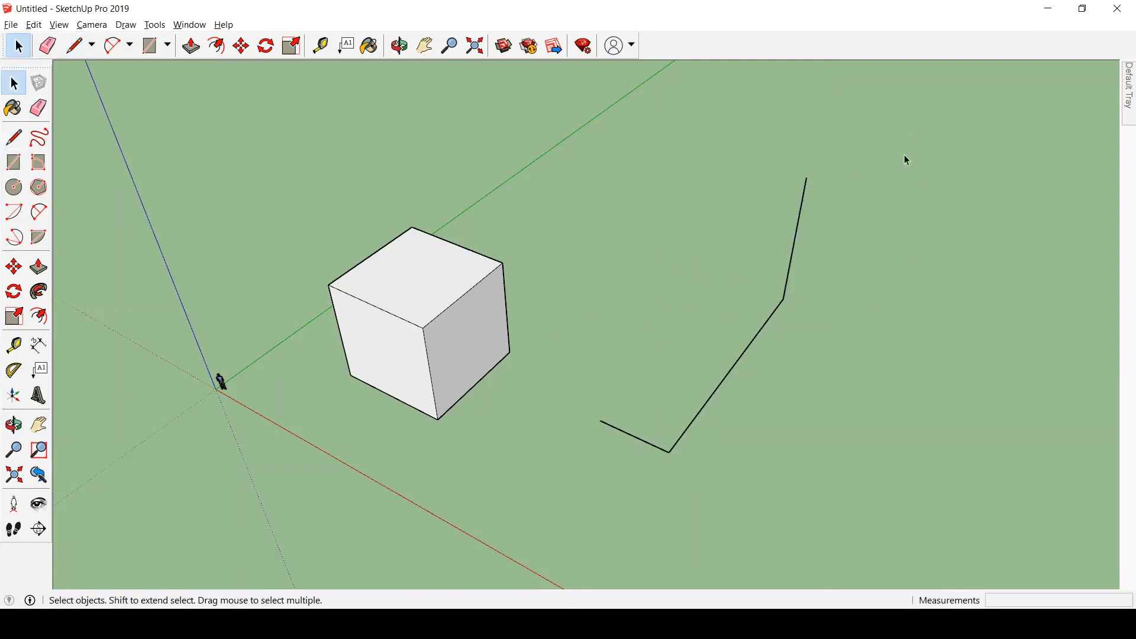
key(Delete)
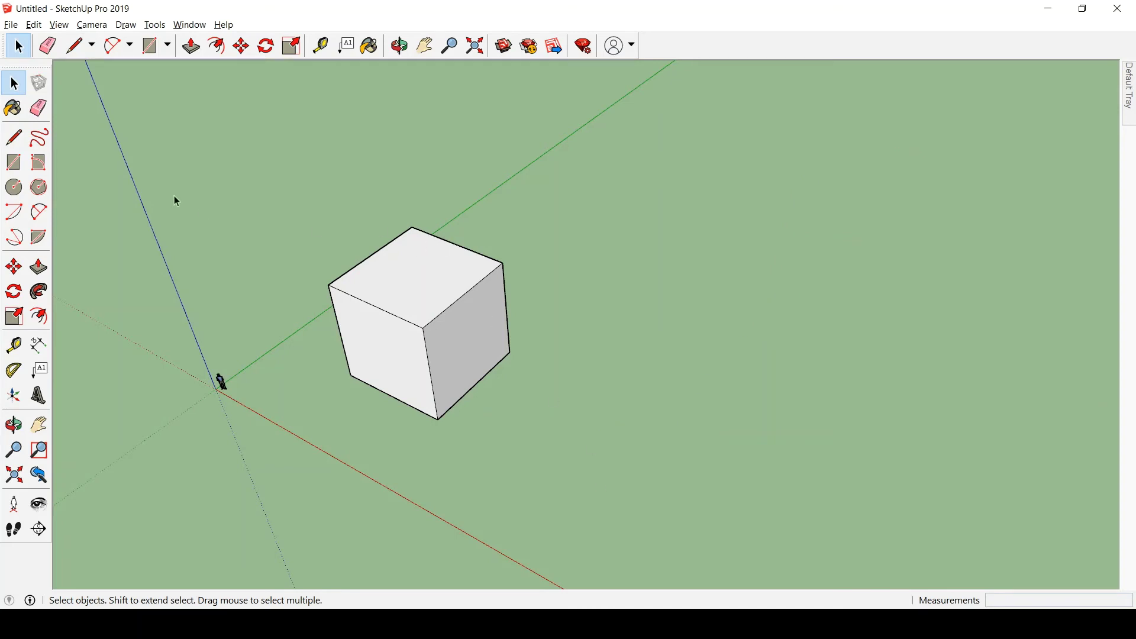
Try moving the cube's top face about 12.65 m with the Move tool, and cancel the move.
key(m)
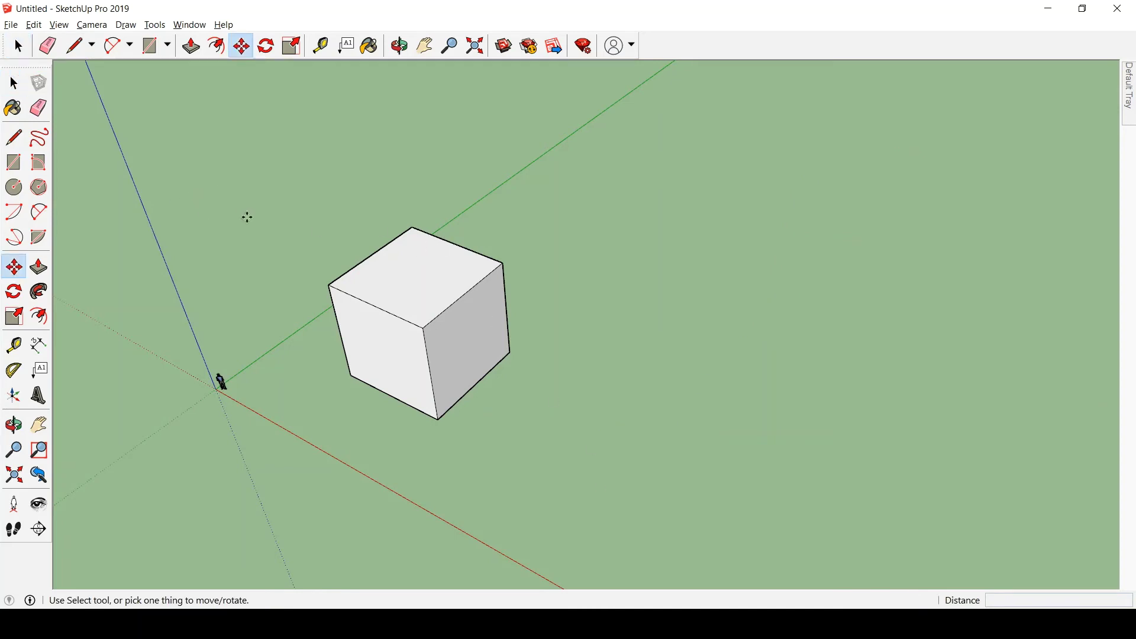
scroll(248, 217, up, 1)
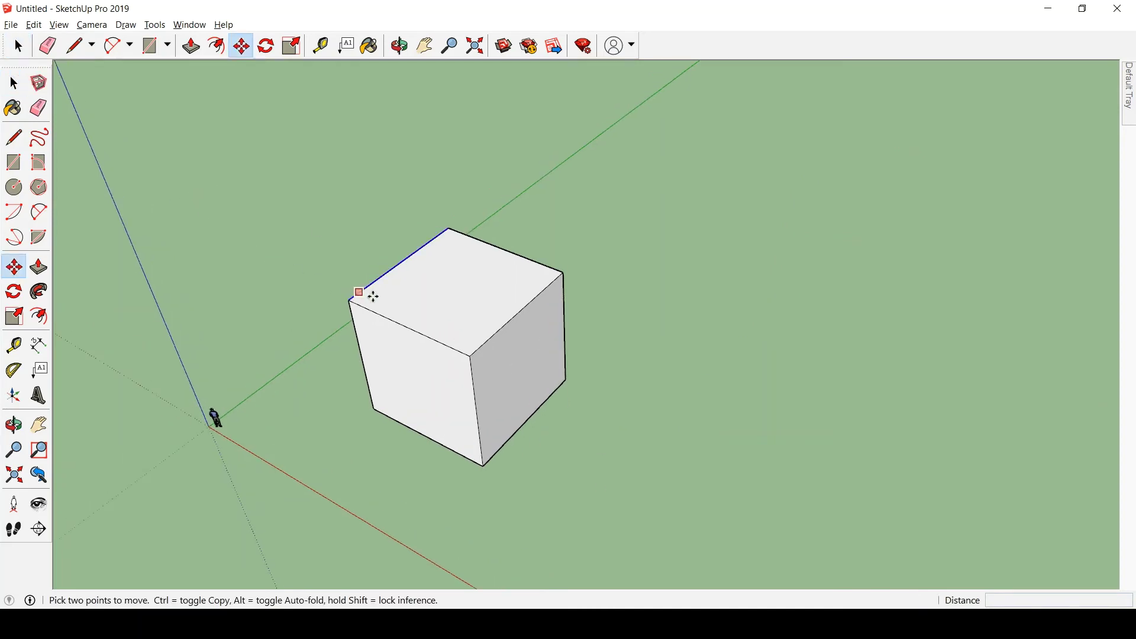
click(469, 292)
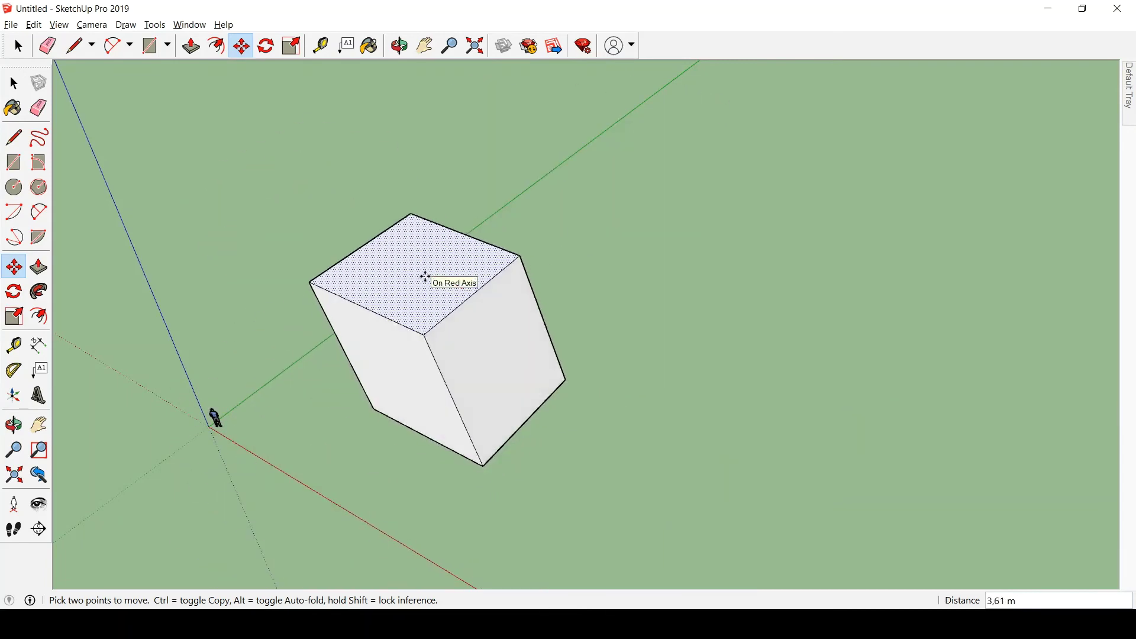
middle_drag(496, 387, 470, 256)
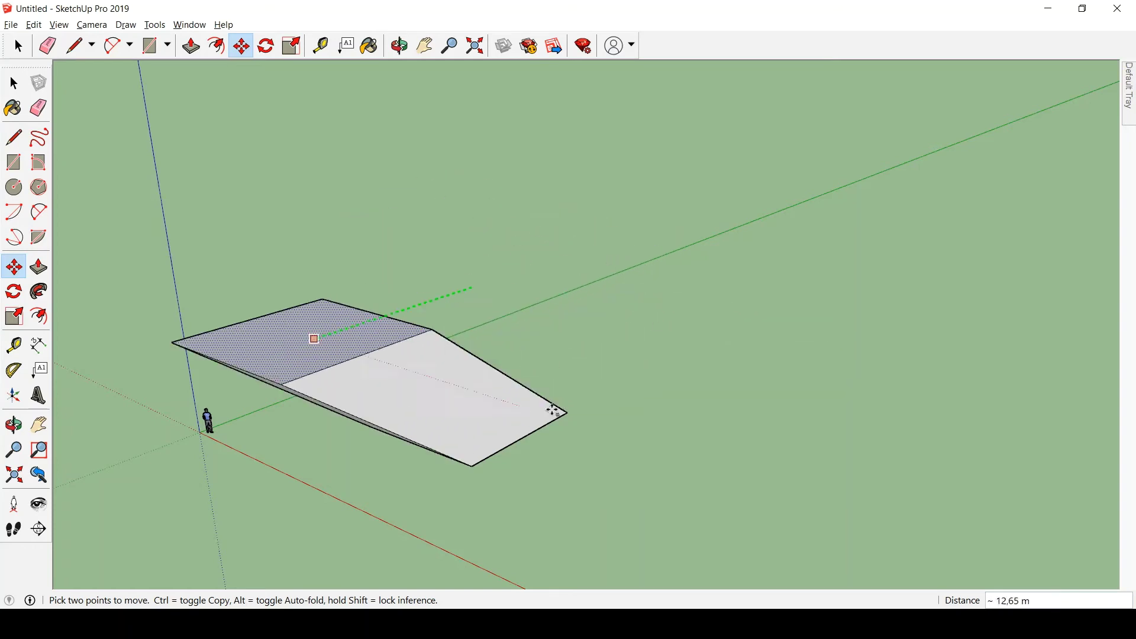
key(Escape)
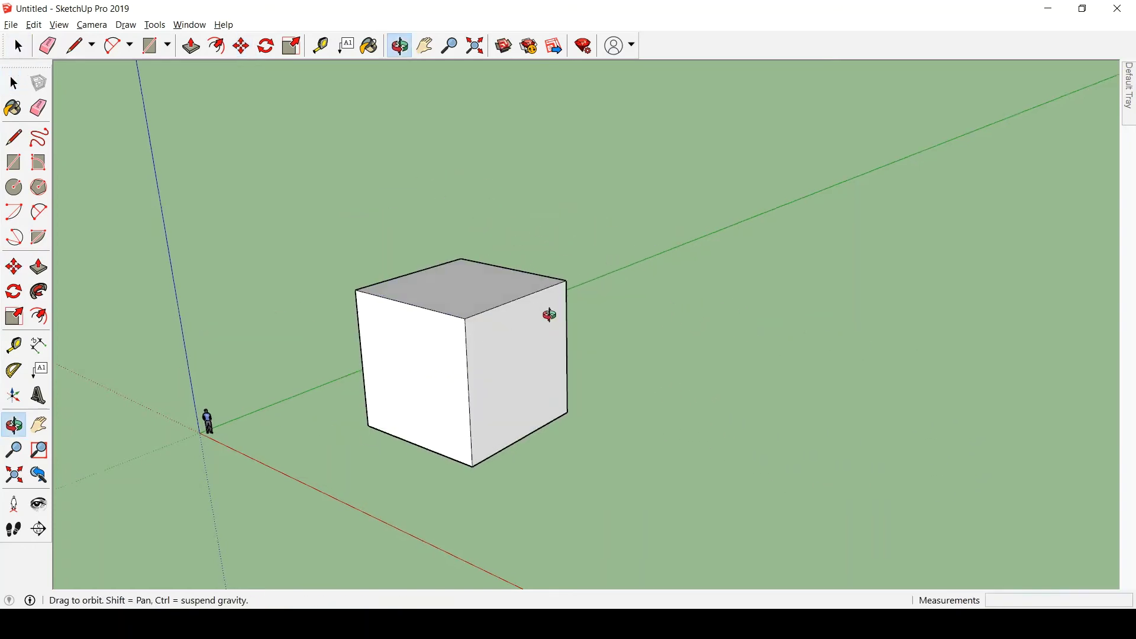
middle_drag(550, 312, 528, 438)
key(space)
scroll(451, 285, up, 2)
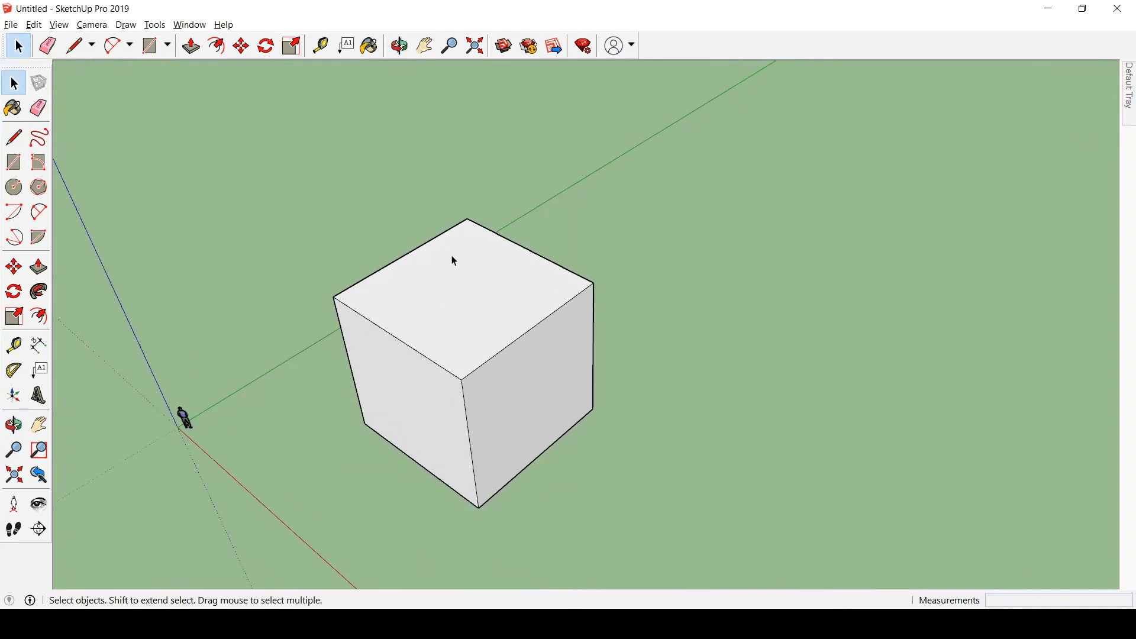
scroll(453, 261, down, 1)
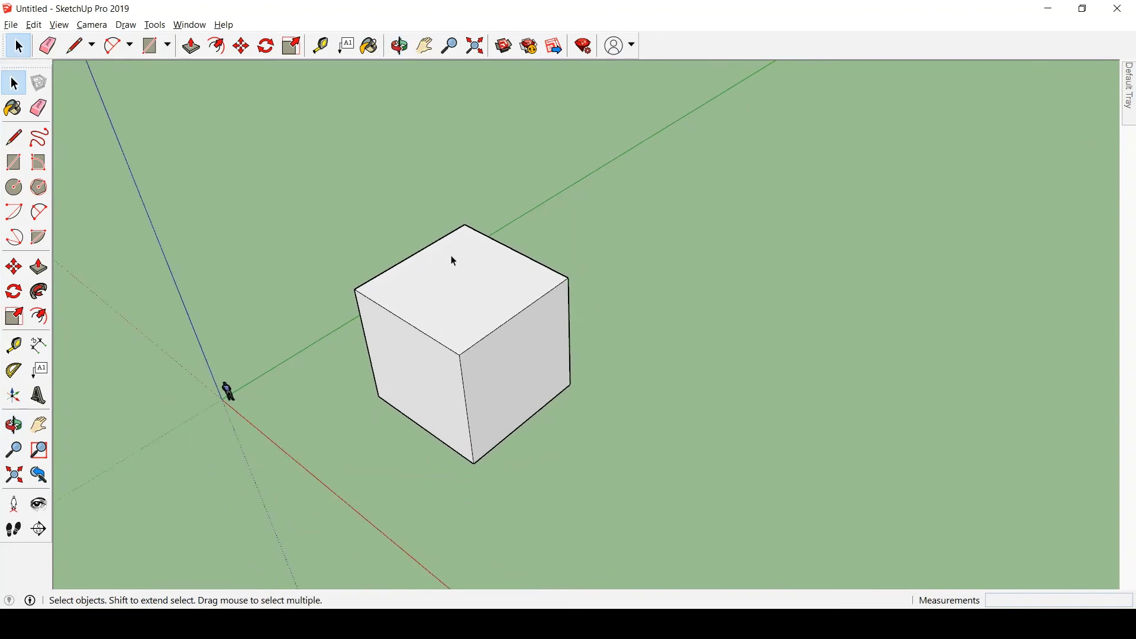
Try raising the preselected top face of the cube about 4.99 m with the Move tool, cancel it, and clear the selection.
click(518, 317)
click(481, 297)
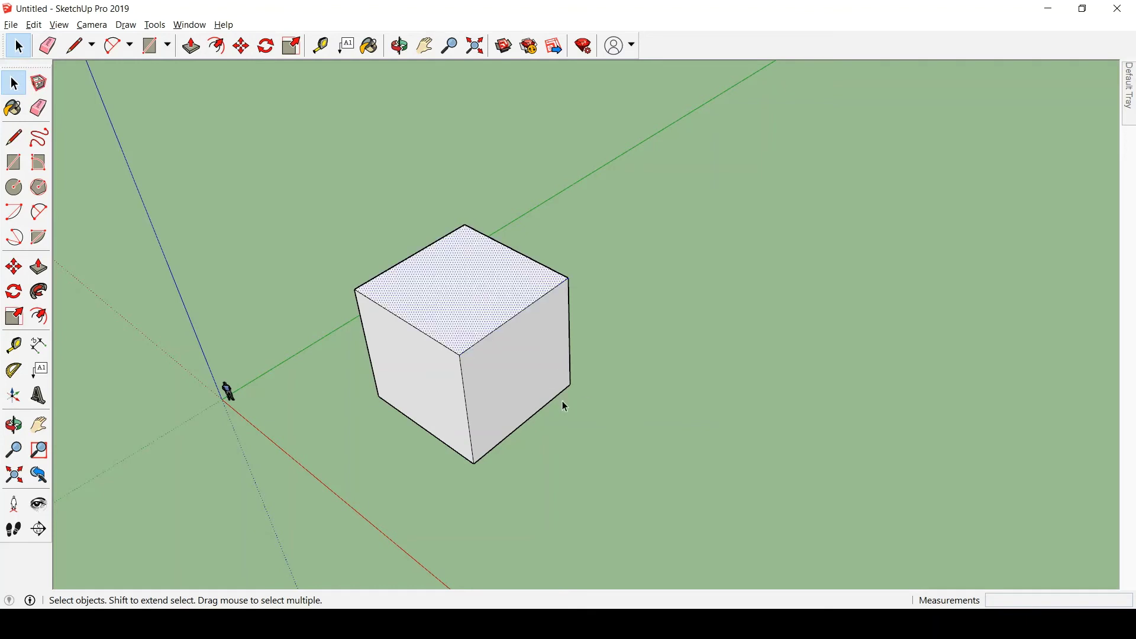
key(m)
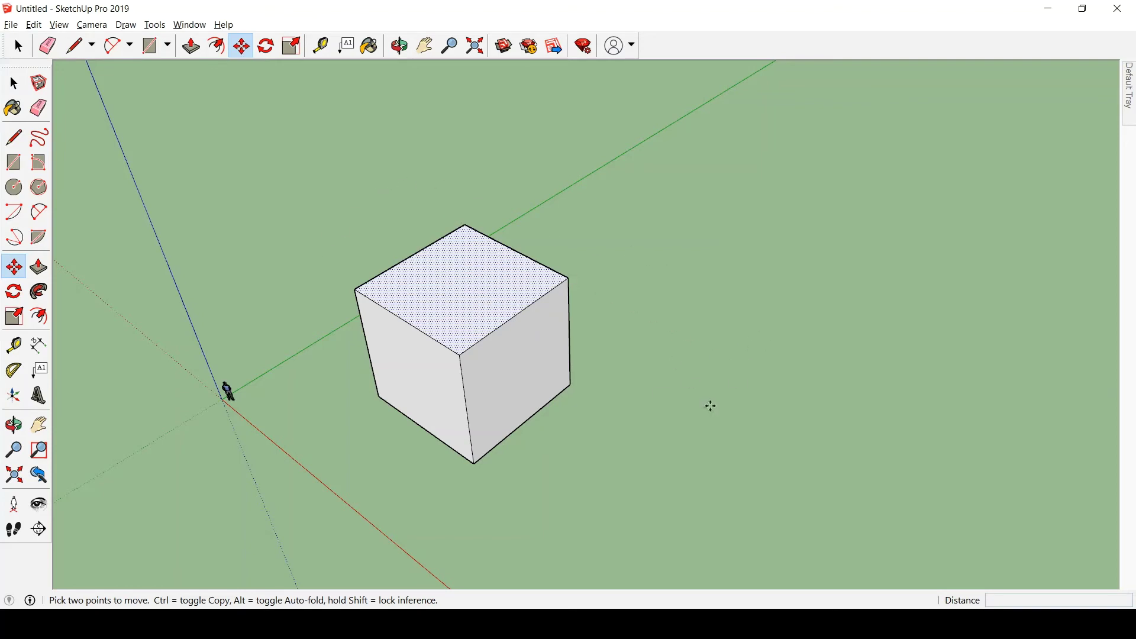
click(508, 286)
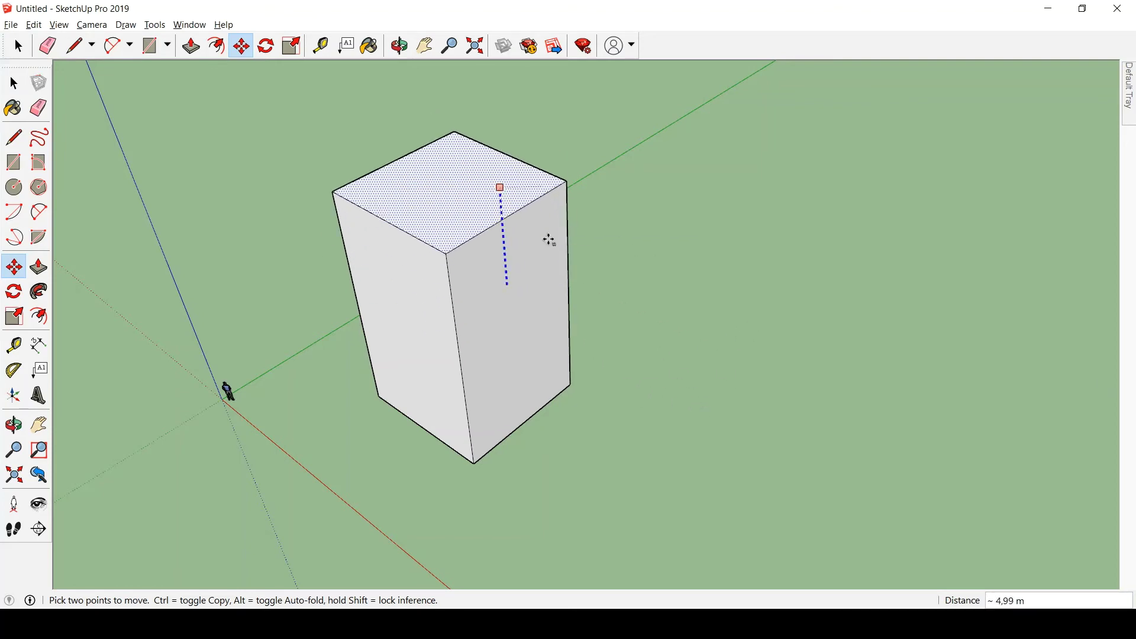
key(space)
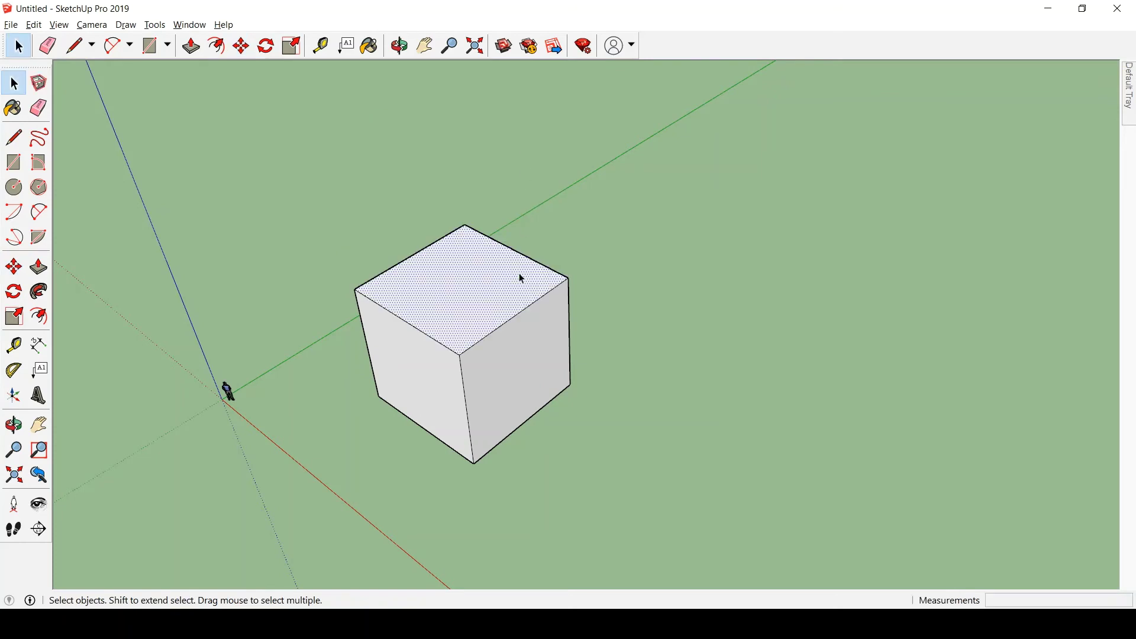
click(665, 314)
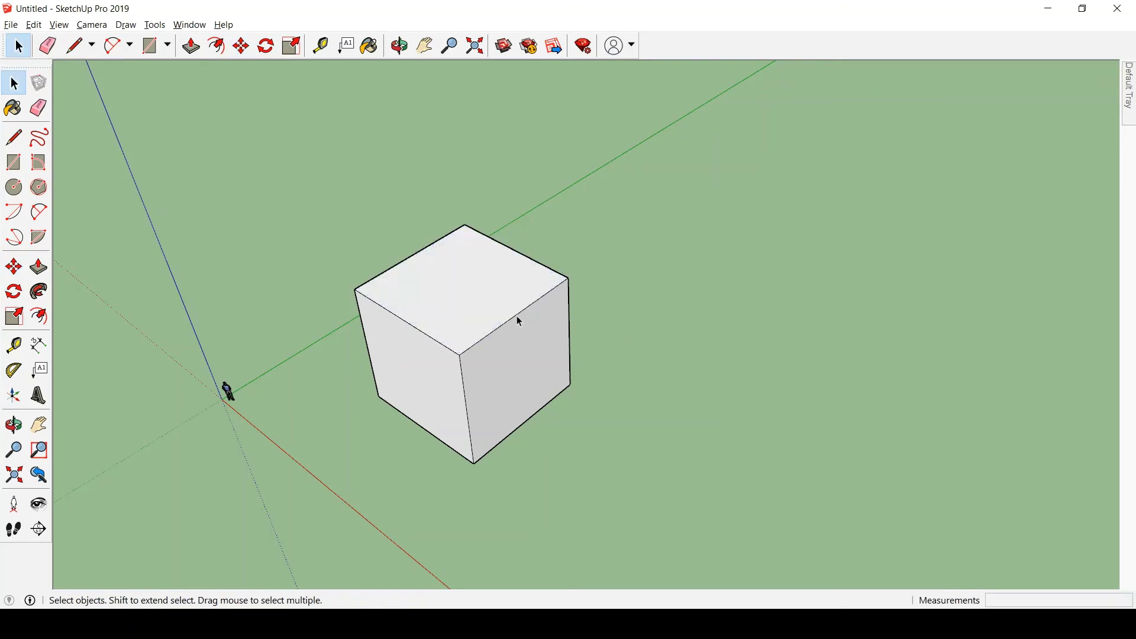
Move the cube's near top edge 10 m onto the opposite top edge to form a wedge.
click(518, 315)
key(m)
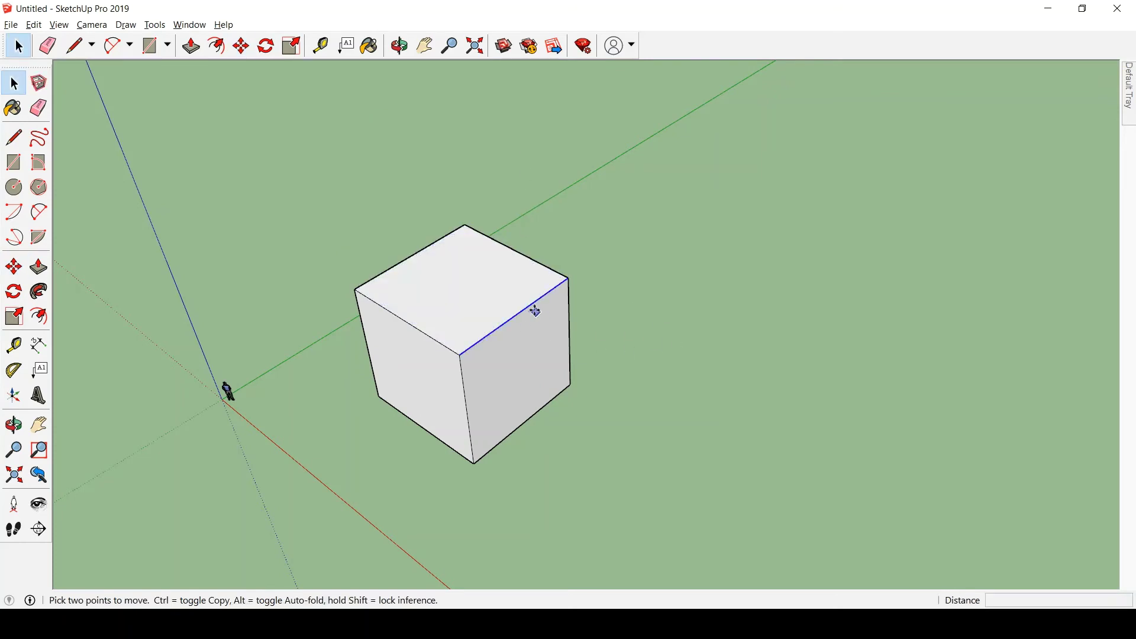
click(516, 316)
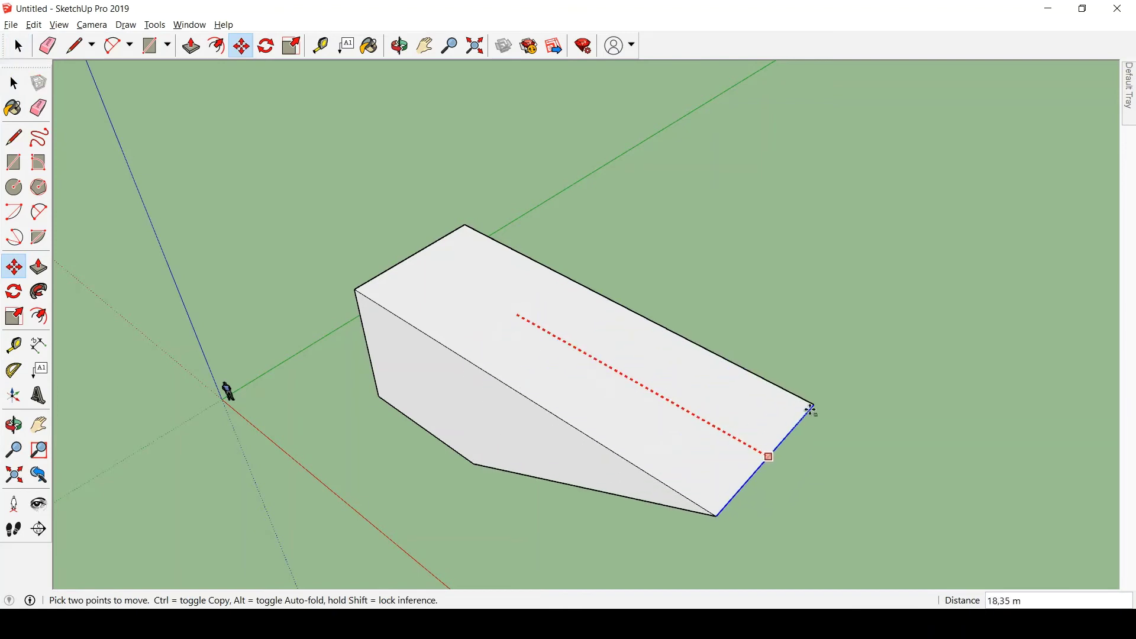
click(466, 225)
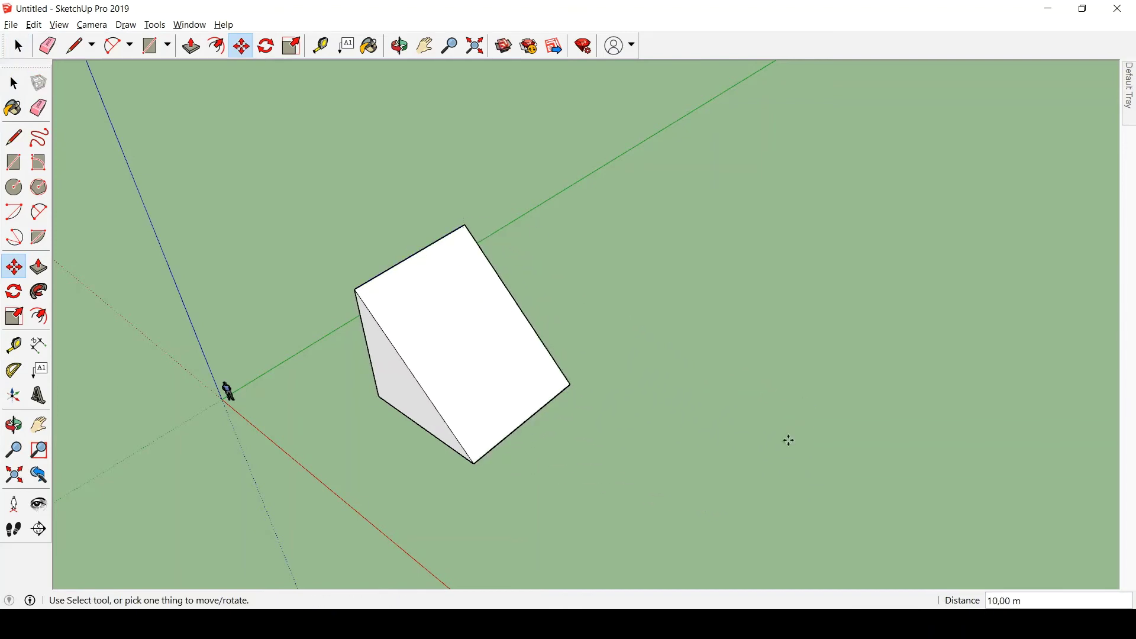
Move the wedge's front top corner 10 m onto its rear top corner to form a pyramid, and undo both moves.
click(355, 290)
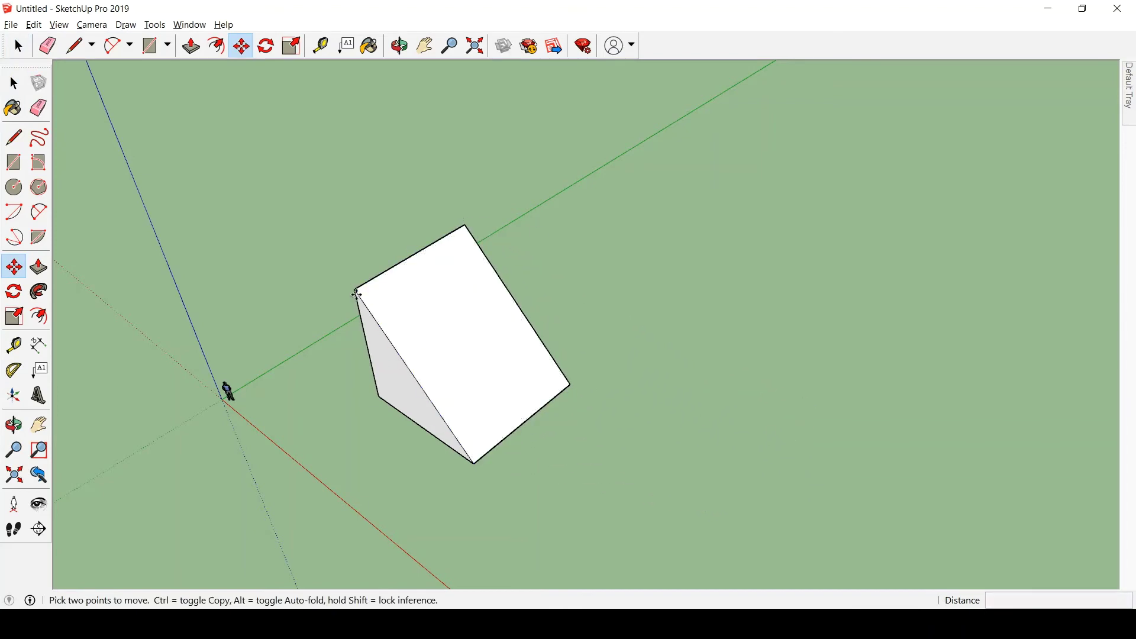
click(466, 225)
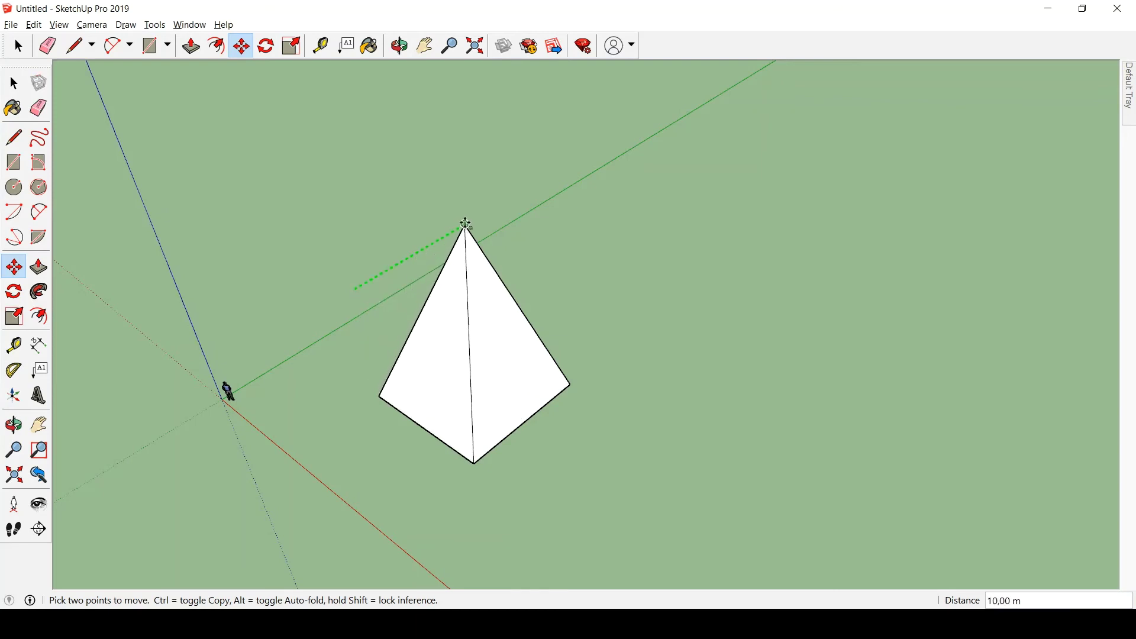
key(space)
middle_drag(570, 375, 1023, 413)
key(ctrl+z)
key(ctrl+z)
middle_drag(629, 406, 581, 285)
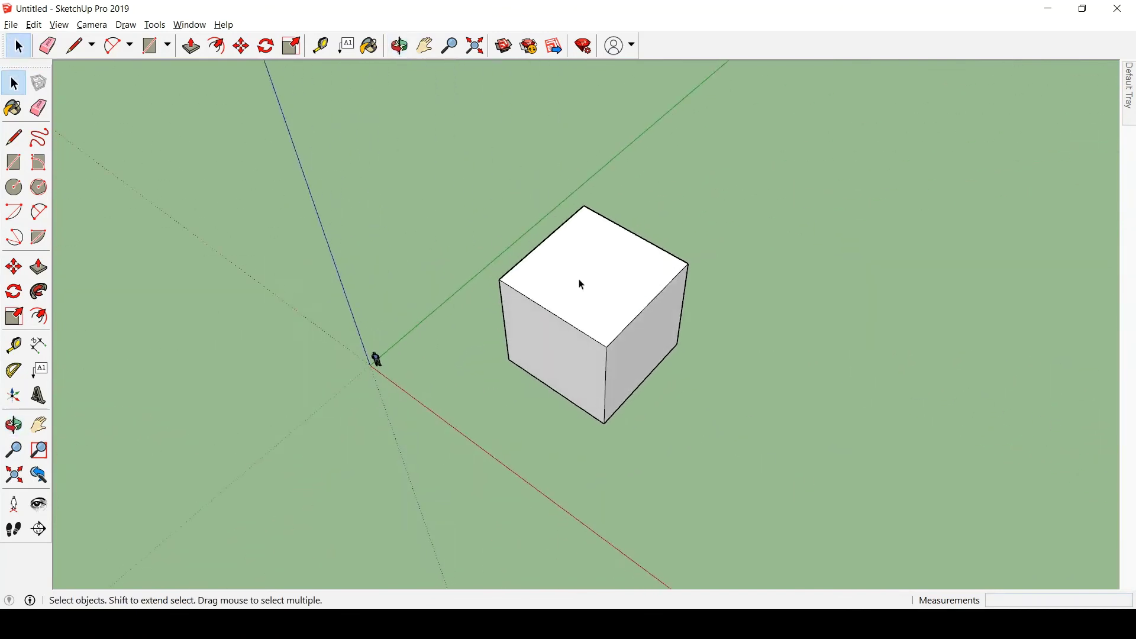
Collapse the cube into a wedge again by moving its near top edge 10 m, gripped at the front corner.
scroll(582, 285, up, 2)
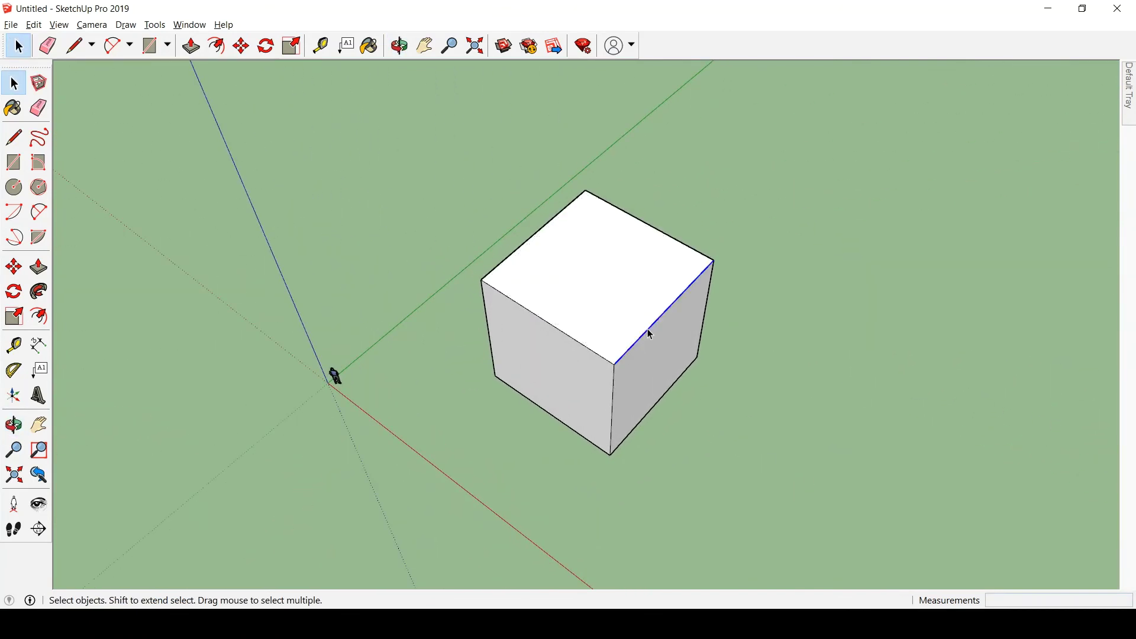
key(m)
click(616, 364)
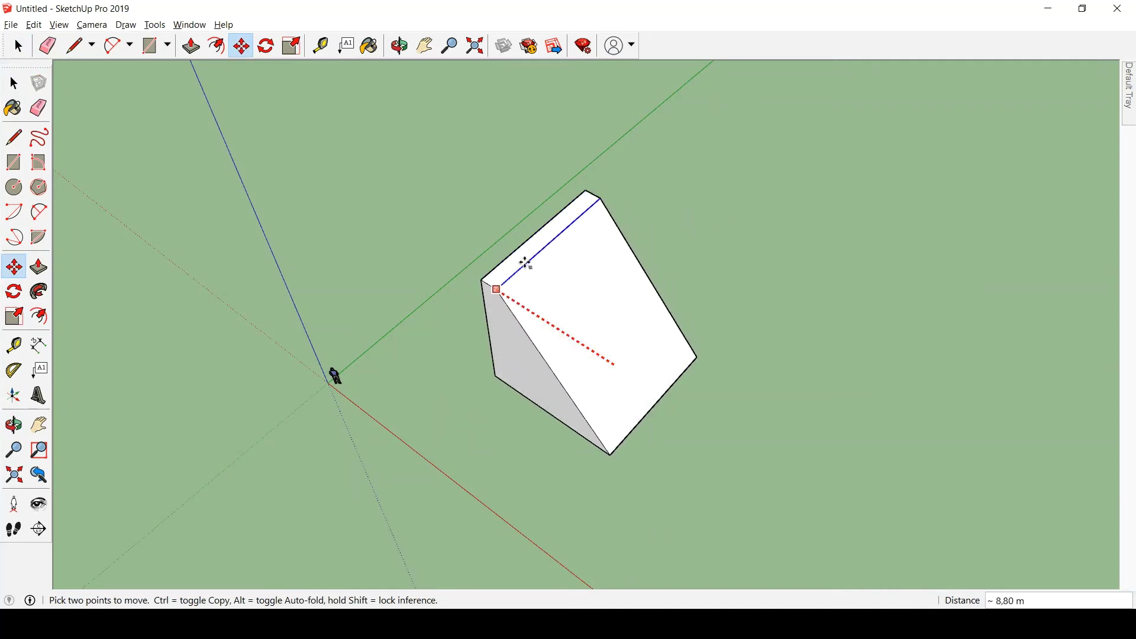
click(574, 203)
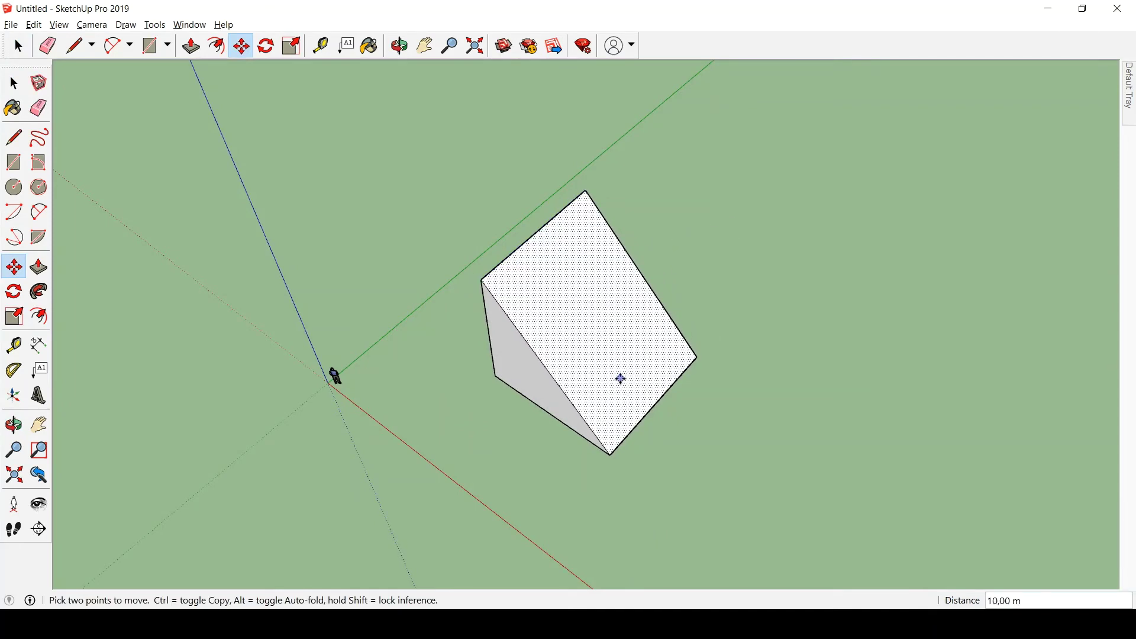
Merge the wedge's two top corners into a single pyramid apex with the Move tool, and inspect the shape.
click(481, 280)
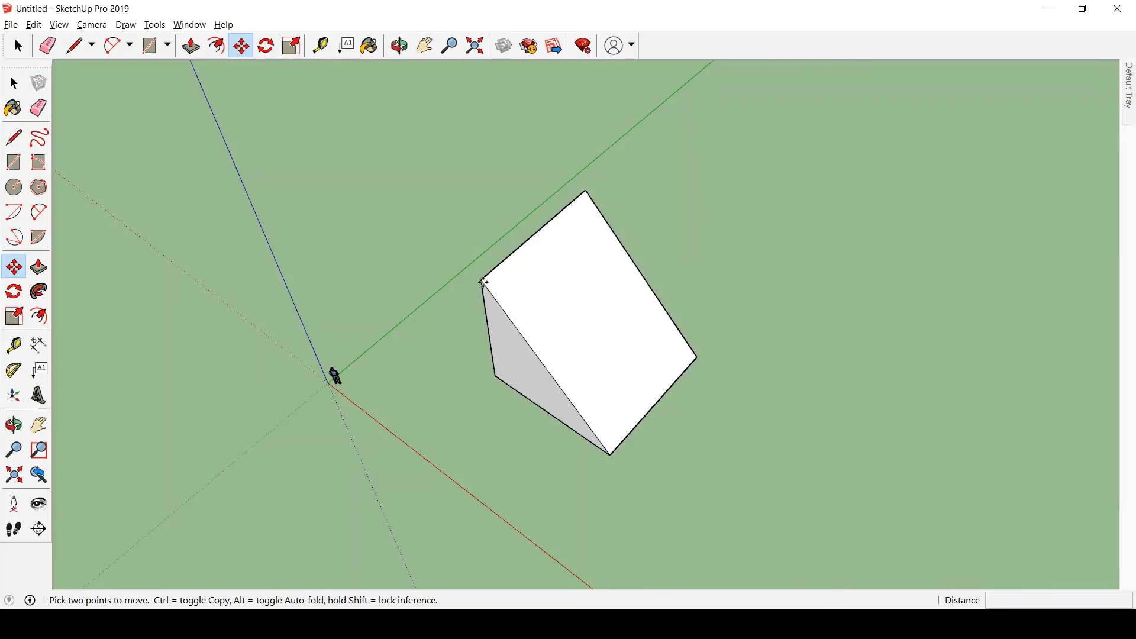
click(586, 189)
middle_drag(679, 359, 600, 306)
key(space)
scroll(599, 306, down, 3)
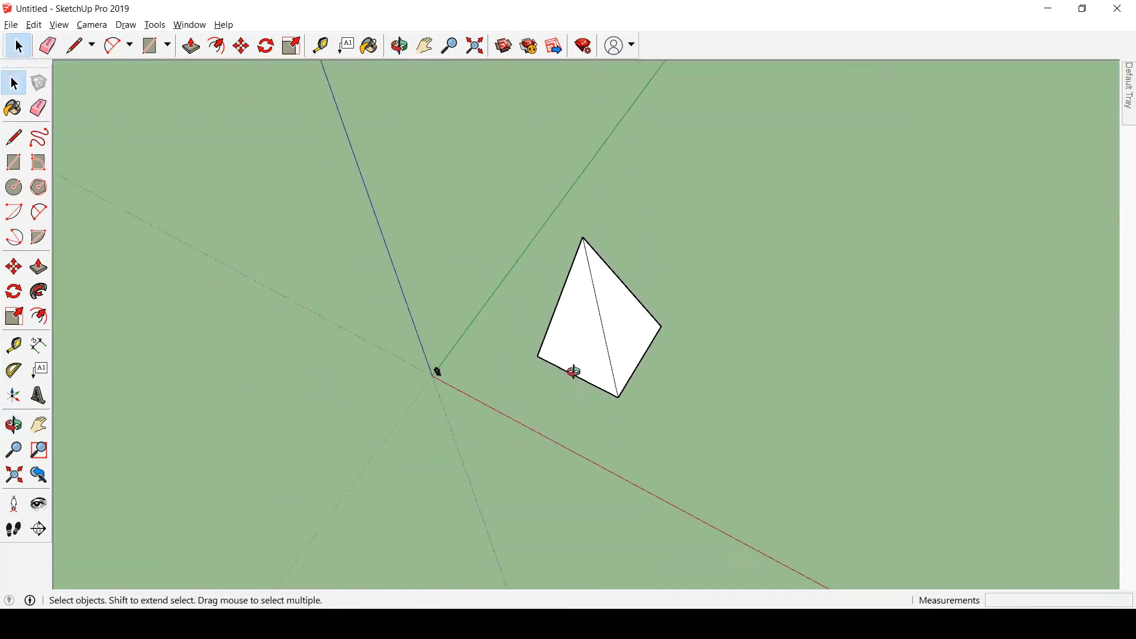
middle_drag(574, 372, 367, 336)
scroll(595, 292, down, 2)
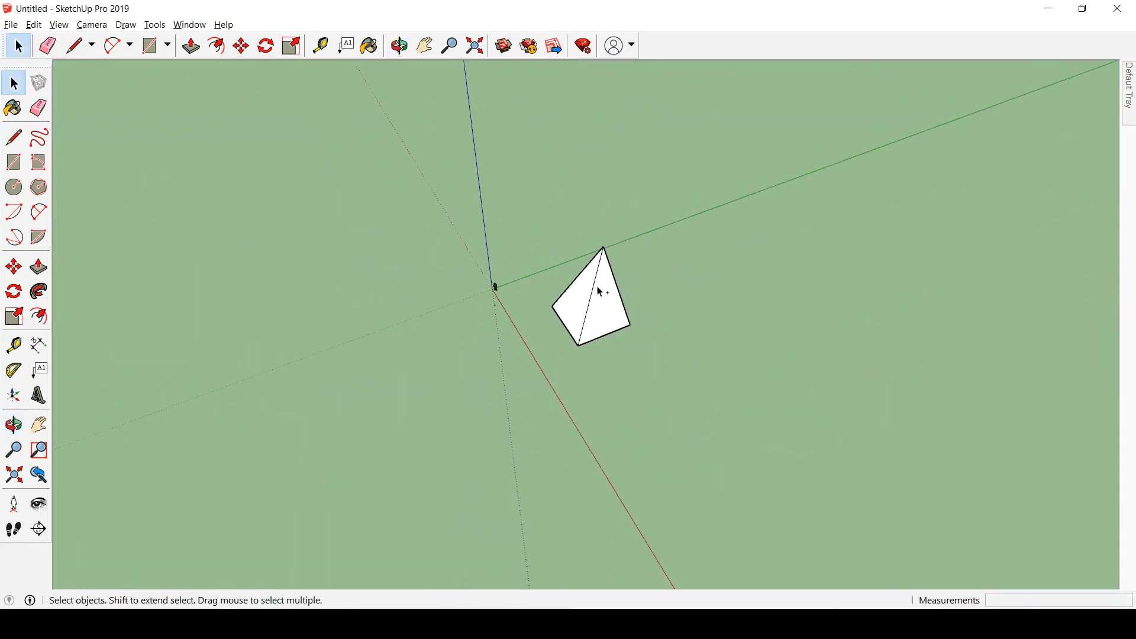
Undo the corner and edge moves to turn the pyramid back into the cube.
key(ctrl+z)
scroll(648, 343, up, 3)
middle_drag(637, 372, 743, 343)
scroll(688, 331, down, 3)
scroll(809, 323, up, 2)
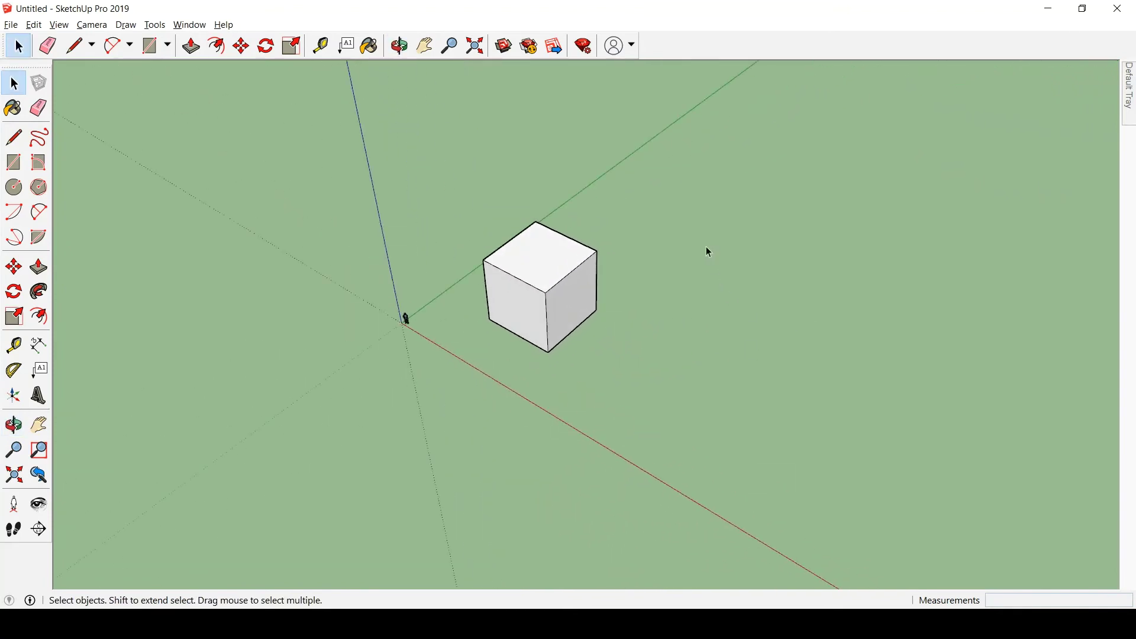
Select the whole cube, try moving it about 19.40 m by its front bottom corner, and cancel the move.
middle_drag(708, 251, 401, 158)
drag(382, 126, 639, 375)
key(m)
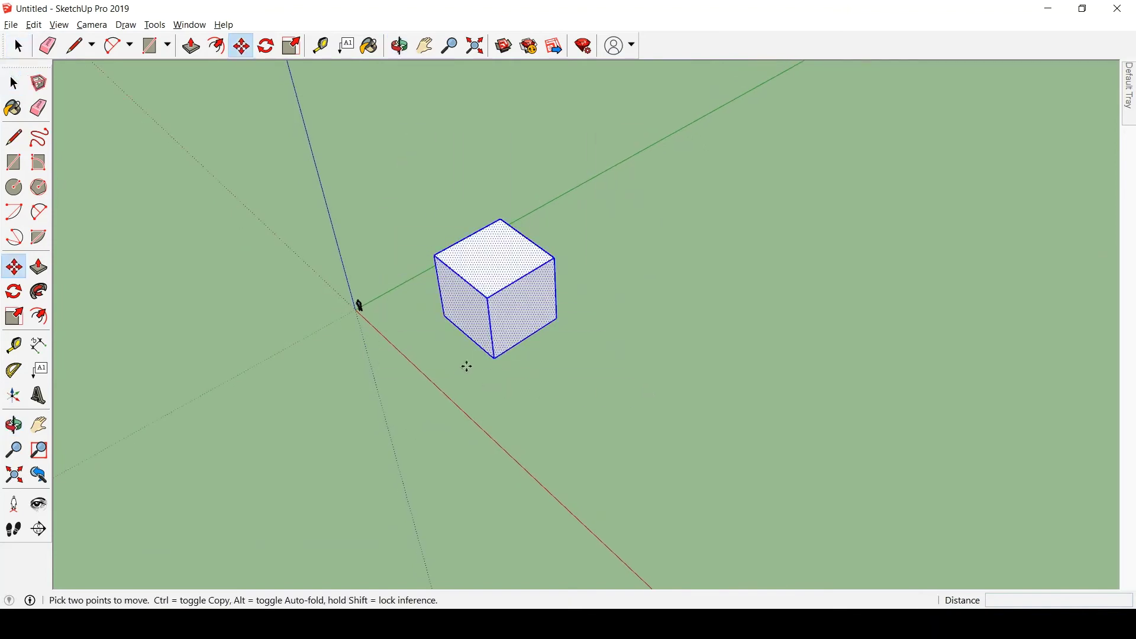
click(493, 357)
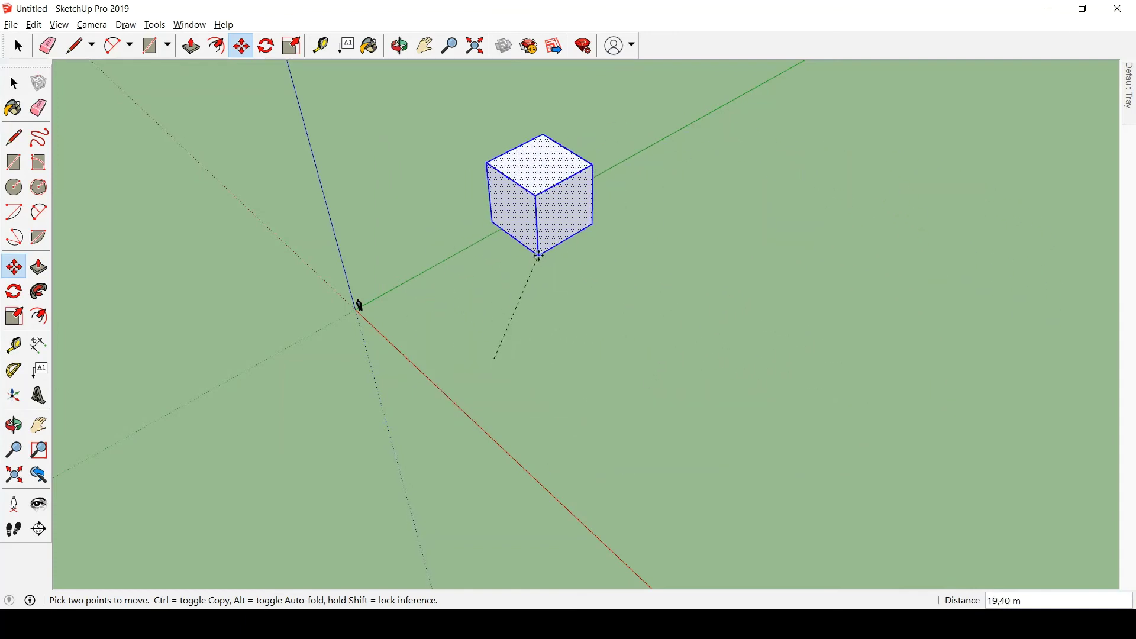
key(space)
scroll(378, 259, down, 2)
scroll(468, 309, up, 4)
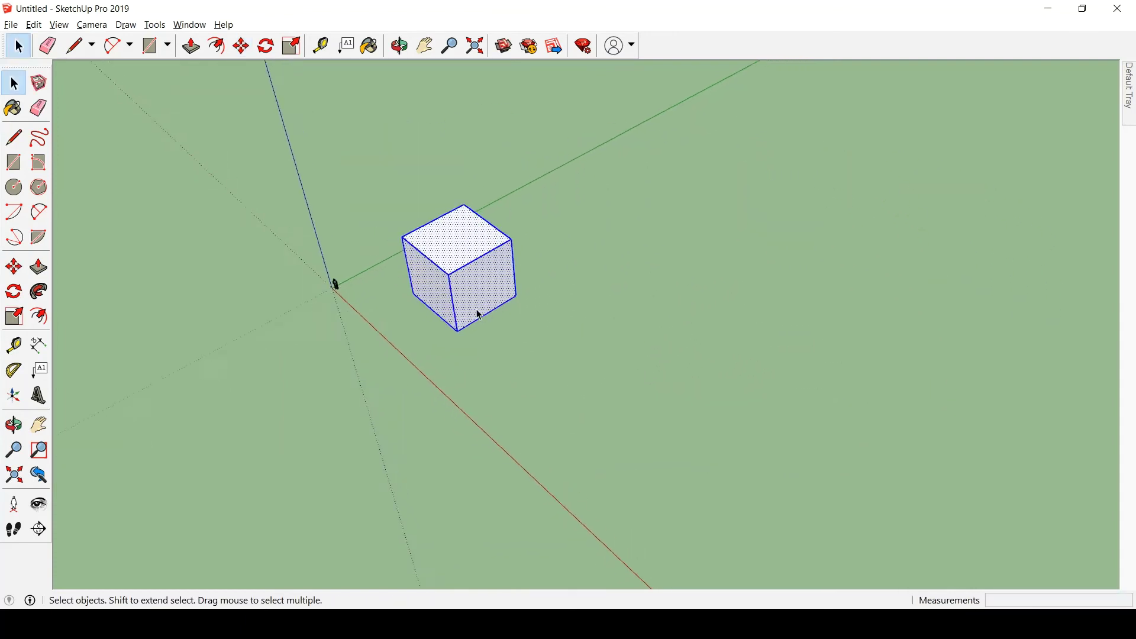
Reselect the whole cube, try moving it by its front bottom corner about 18.09 m towards the origin, and cancel the move.
drag(347, 112, 617, 376)
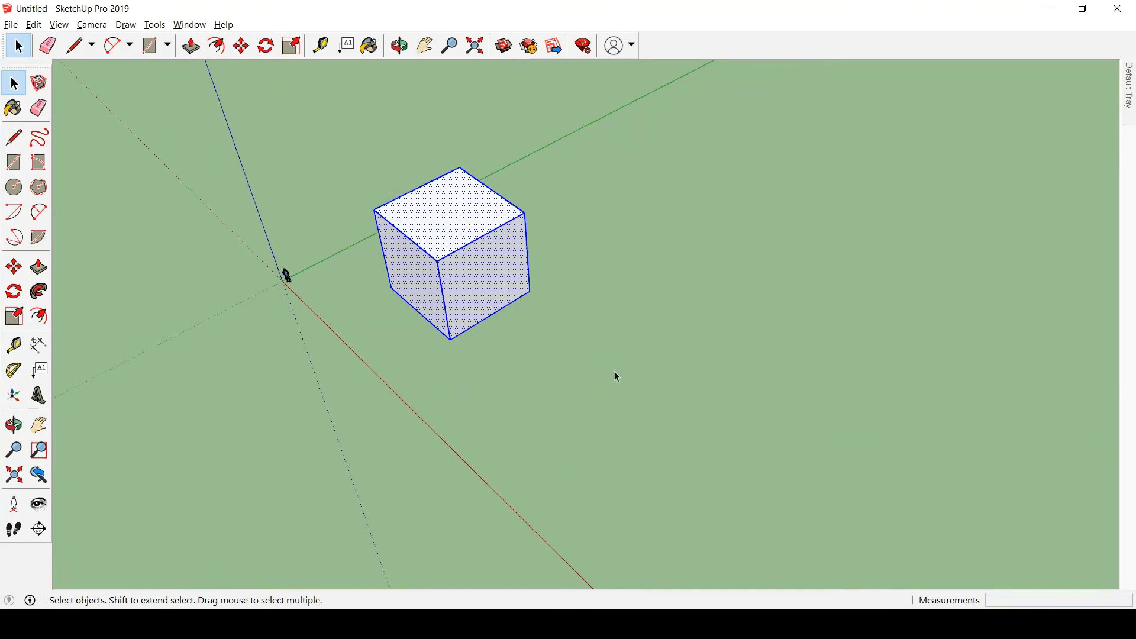
key(m)
click(452, 341)
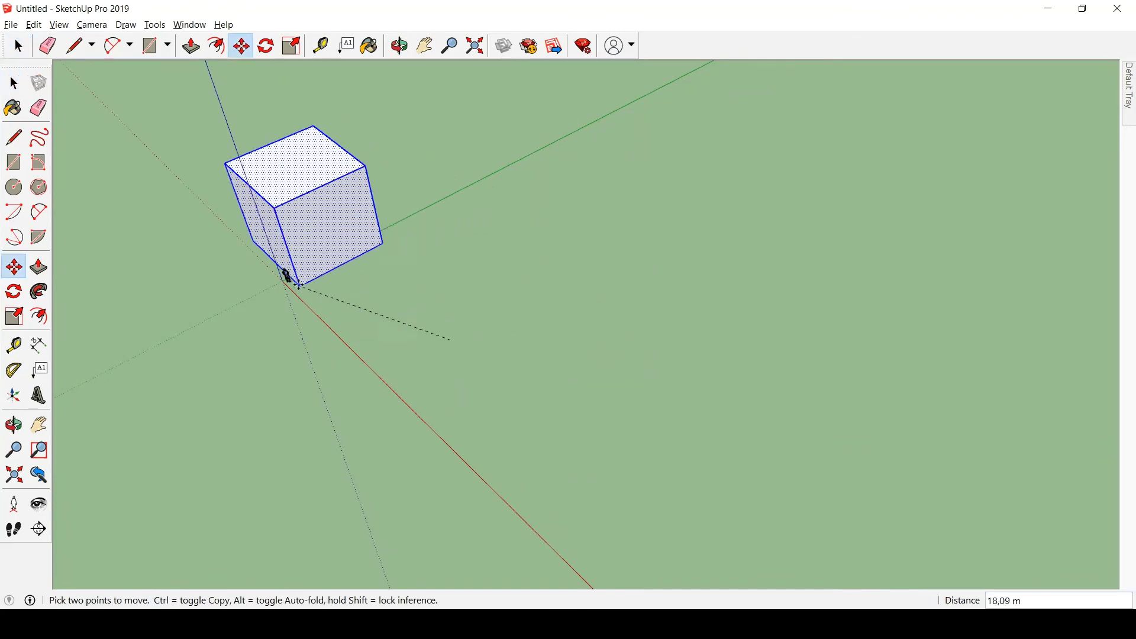
key(space)
scroll(498, 306, down, 1)
scroll(432, 332, down, 1)
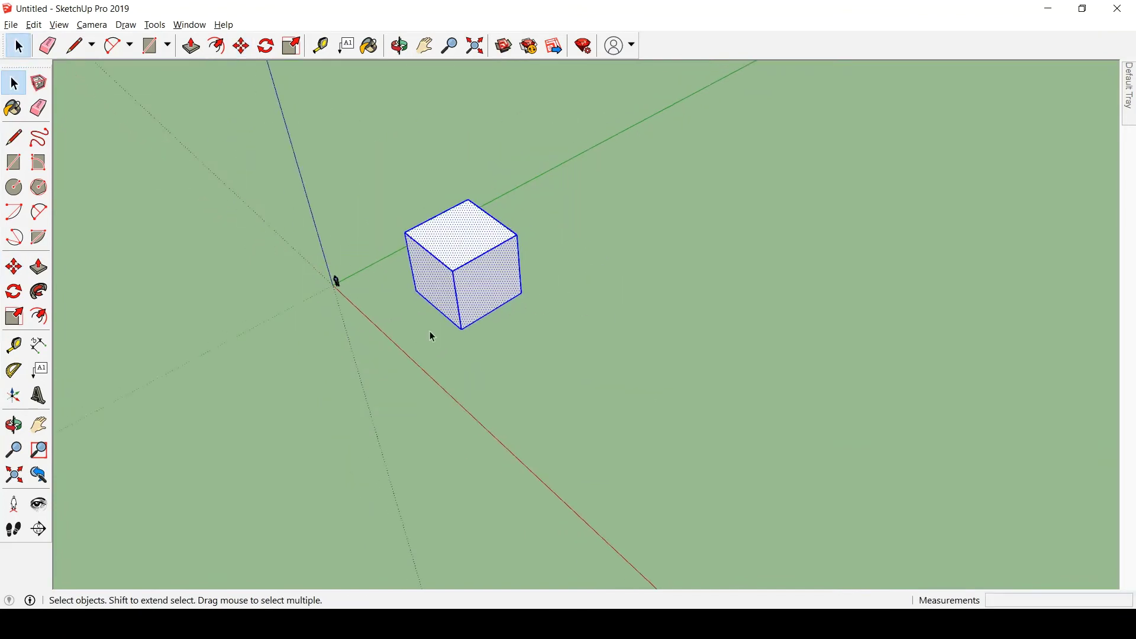
scroll(531, 297, down, 1)
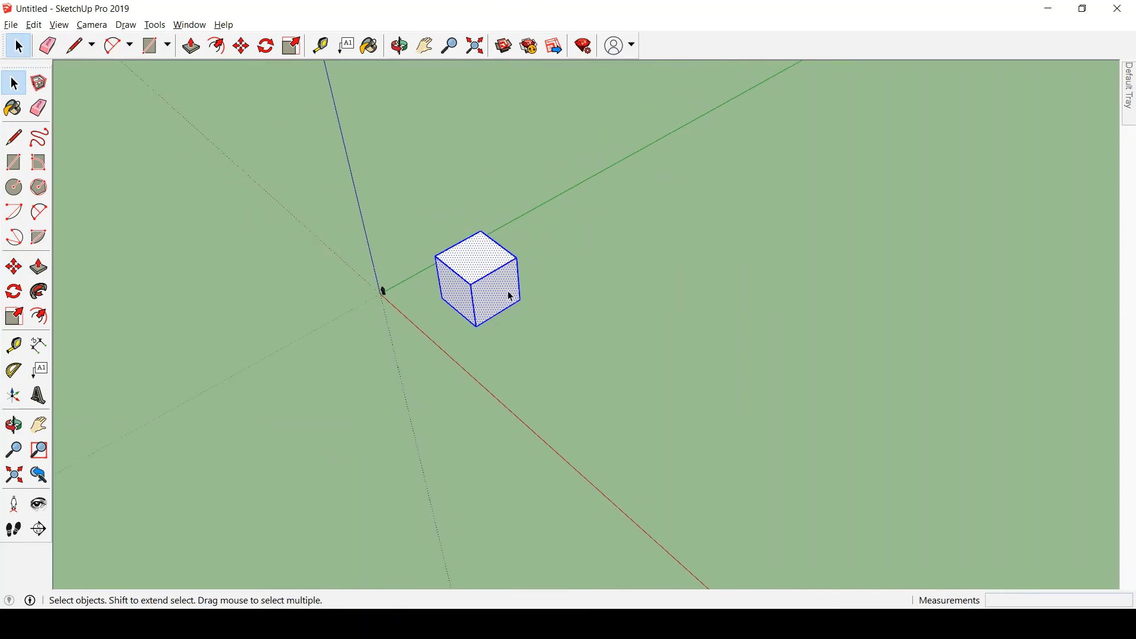
Copy the selected cube and paste the duplicate on open ground beside the original.
middle_drag(504, 273, 439, 229)
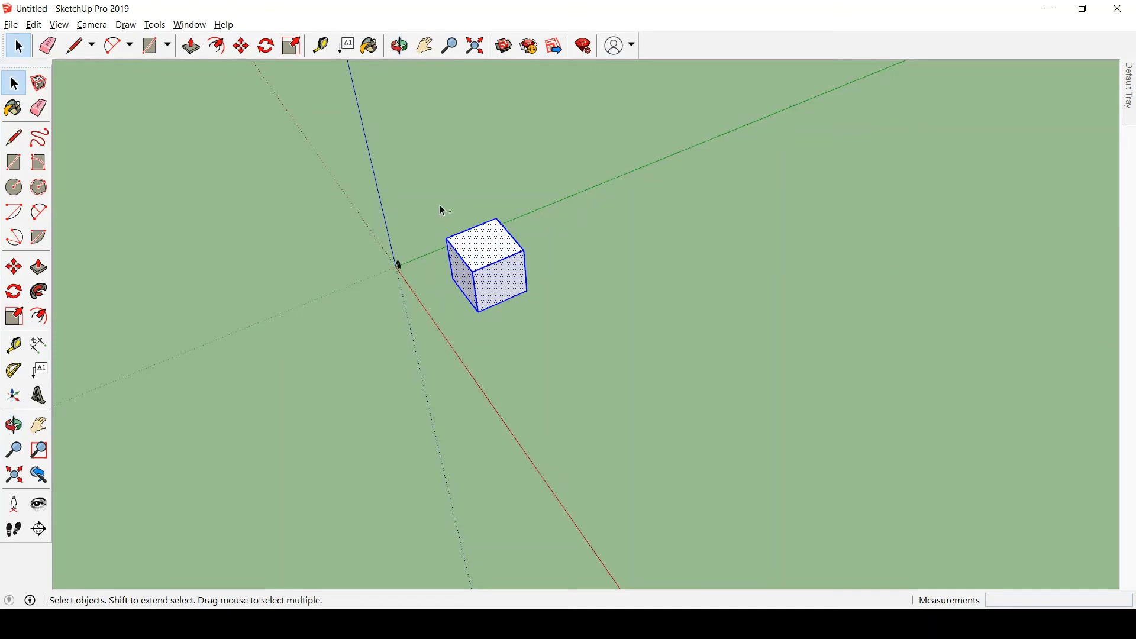
key(ctrl+c)
key(ctrl+v)
click(618, 279)
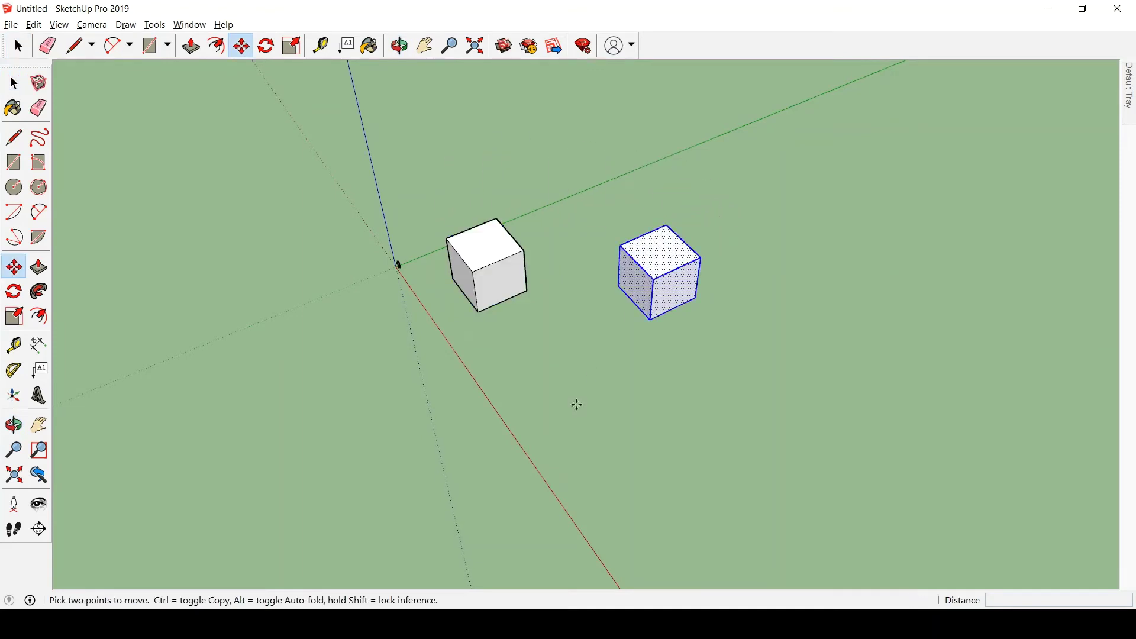
scroll(540, 279, up, 3)
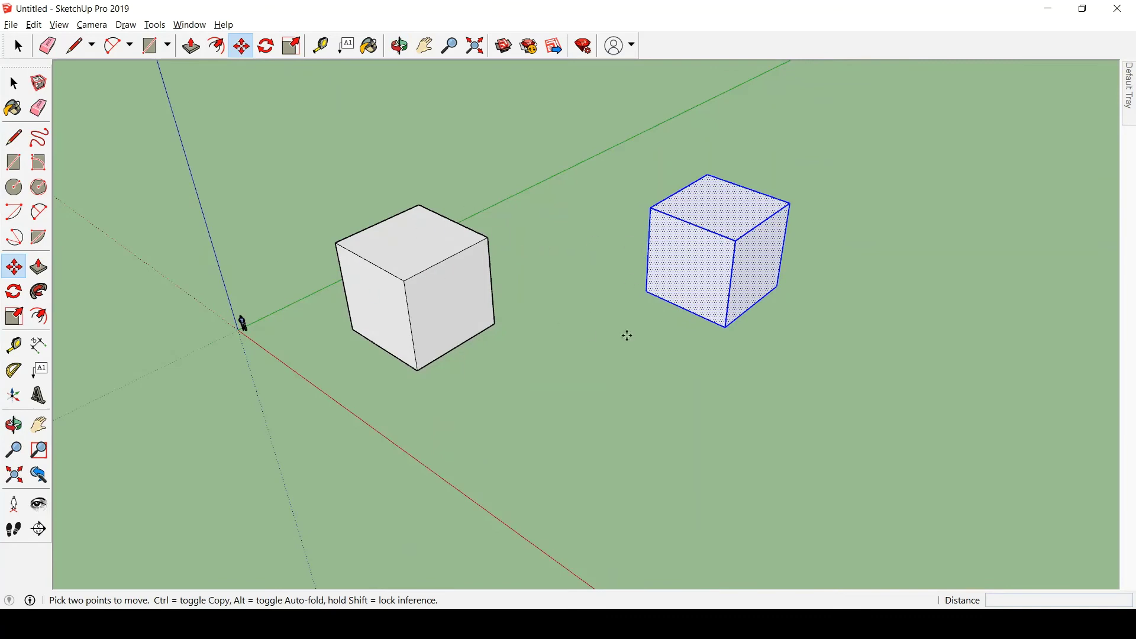
Reselect the duplicate cube, try moving it towards the original from points on its faces, and cancel both moves.
key(space)
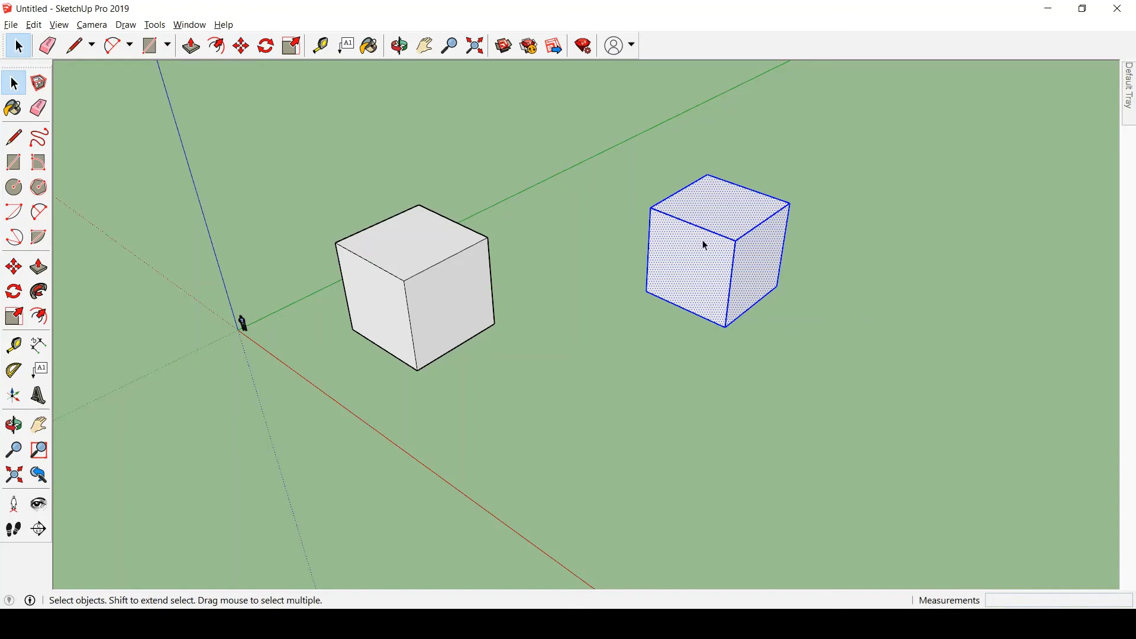
click(619, 234)
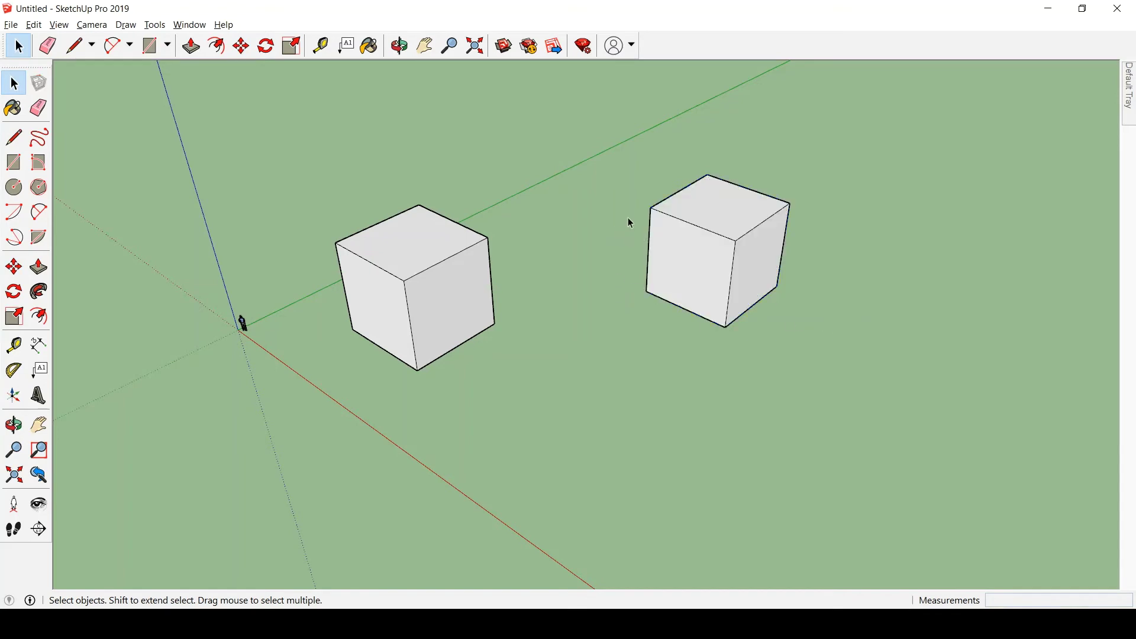
drag(577, 108, 880, 390)
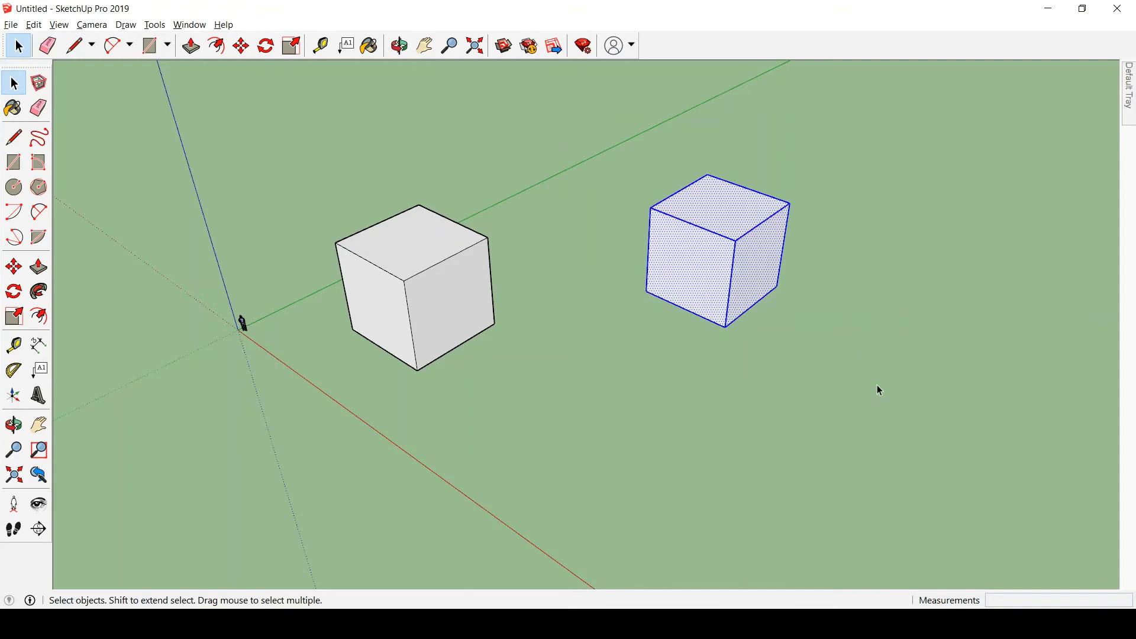
key(m)
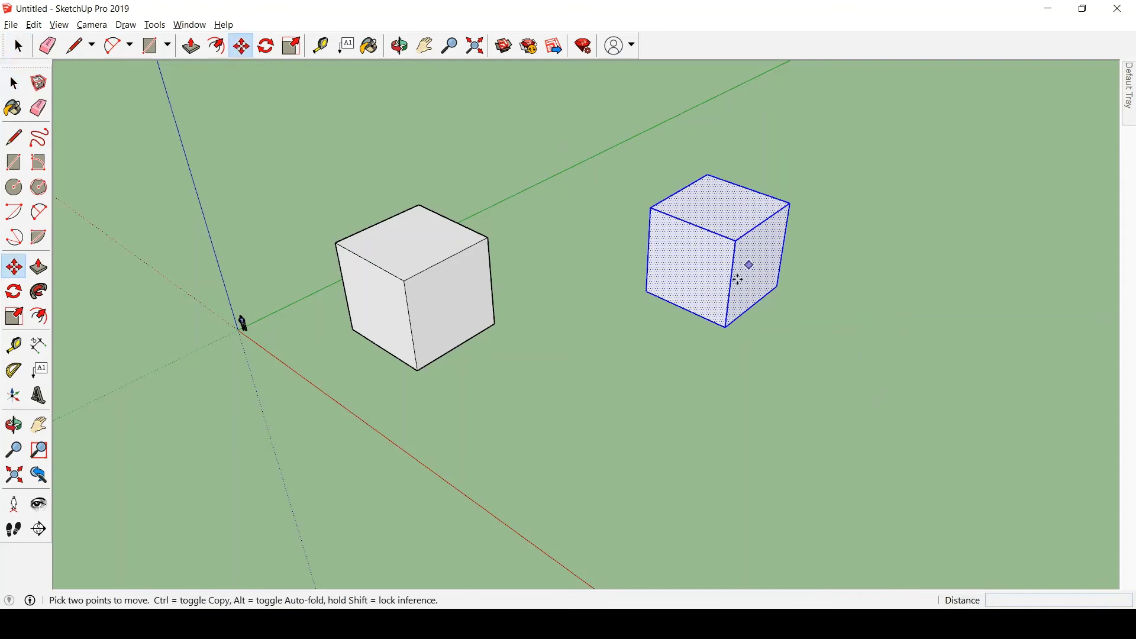
click(696, 284)
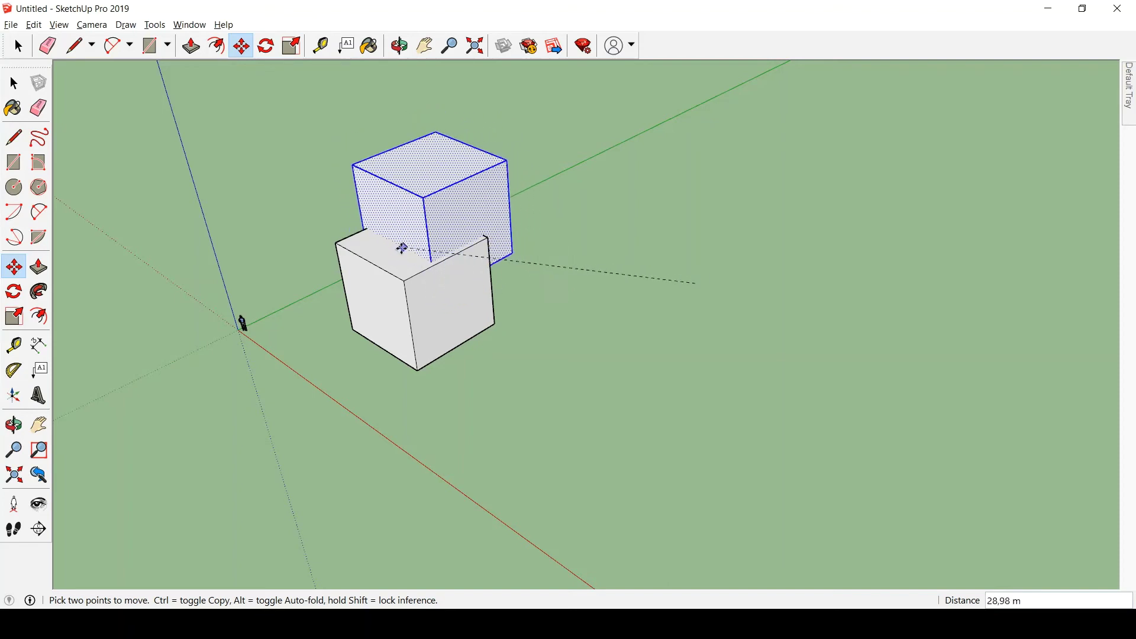
scroll(382, 256, up, 2)
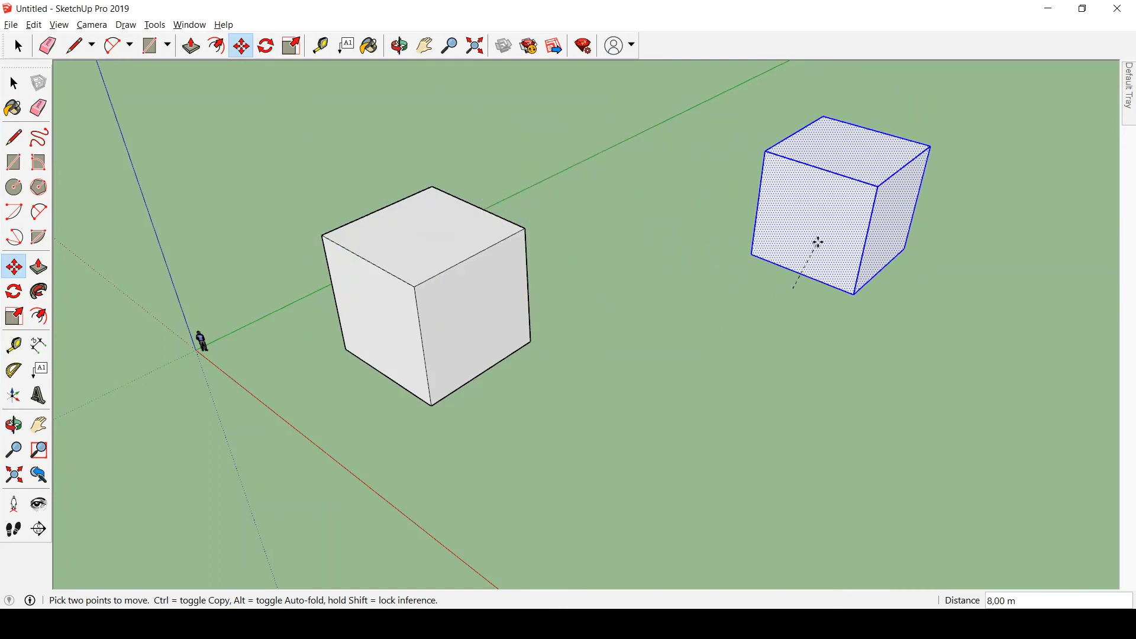
click(791, 282)
key(space)
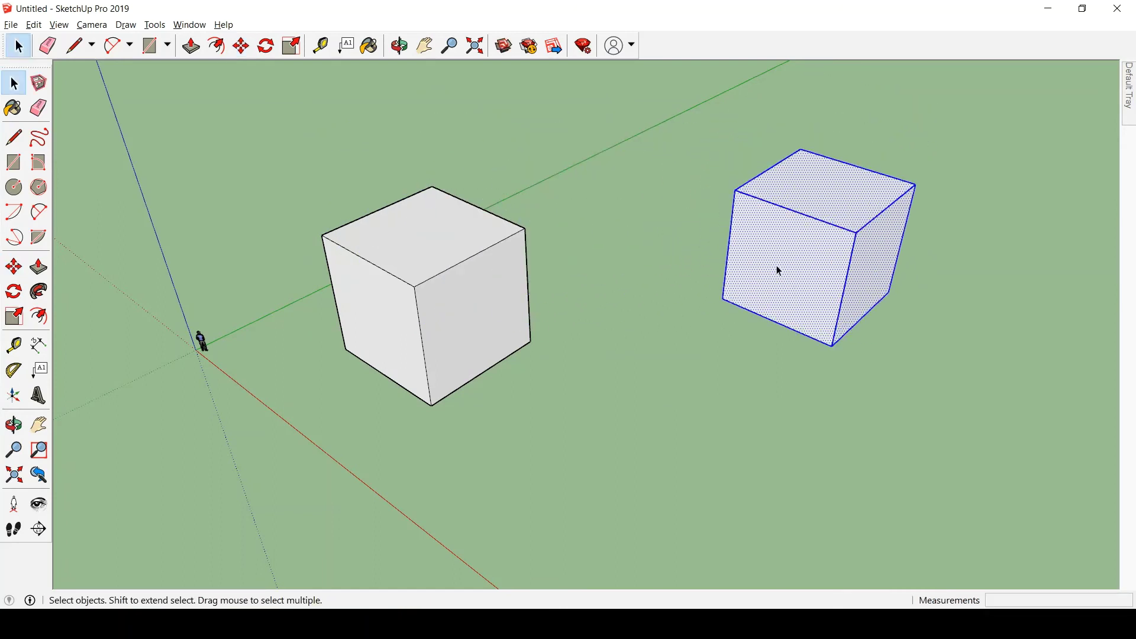
key(m)
click(823, 254)
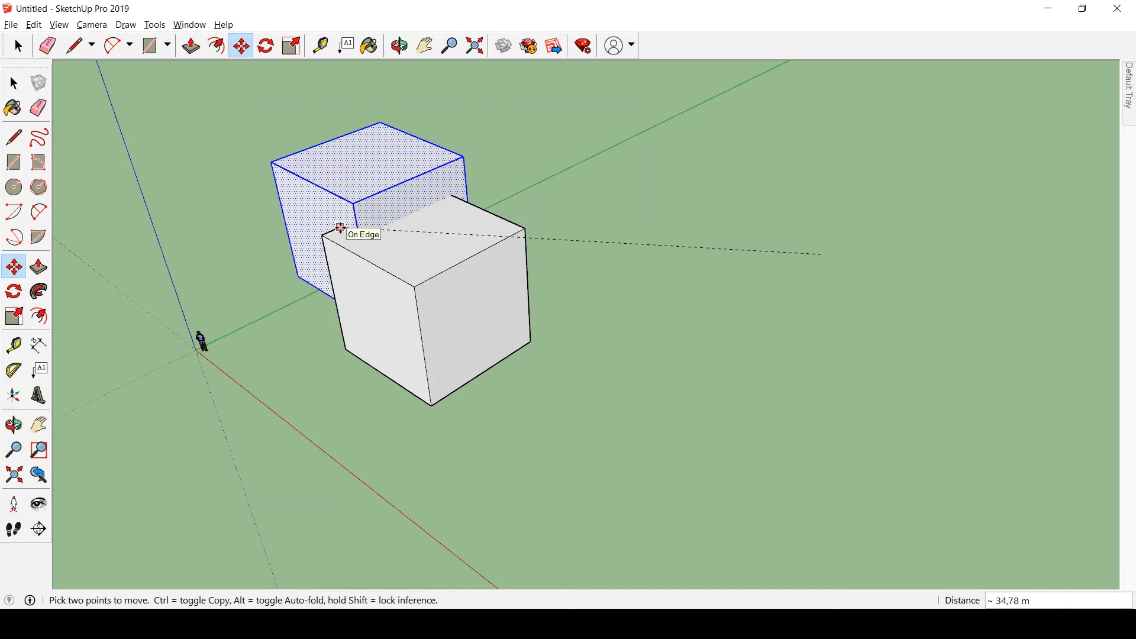
key(space)
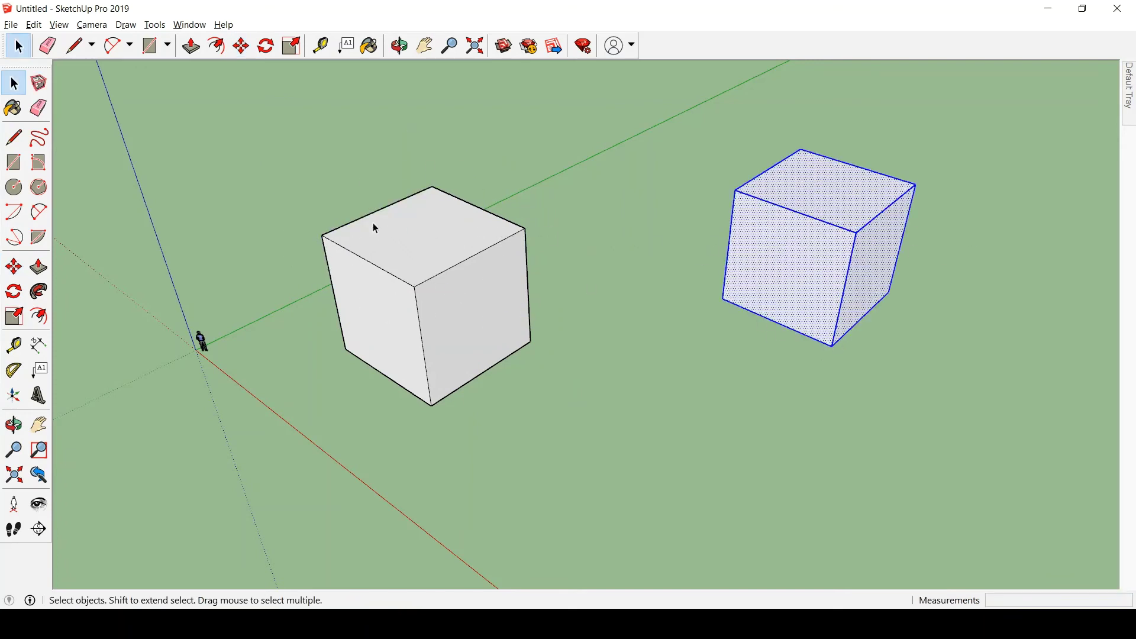
Stack the duplicate cube on the original by moving its front bottom corner to the original's front top corner, and undo the move.
key(m)
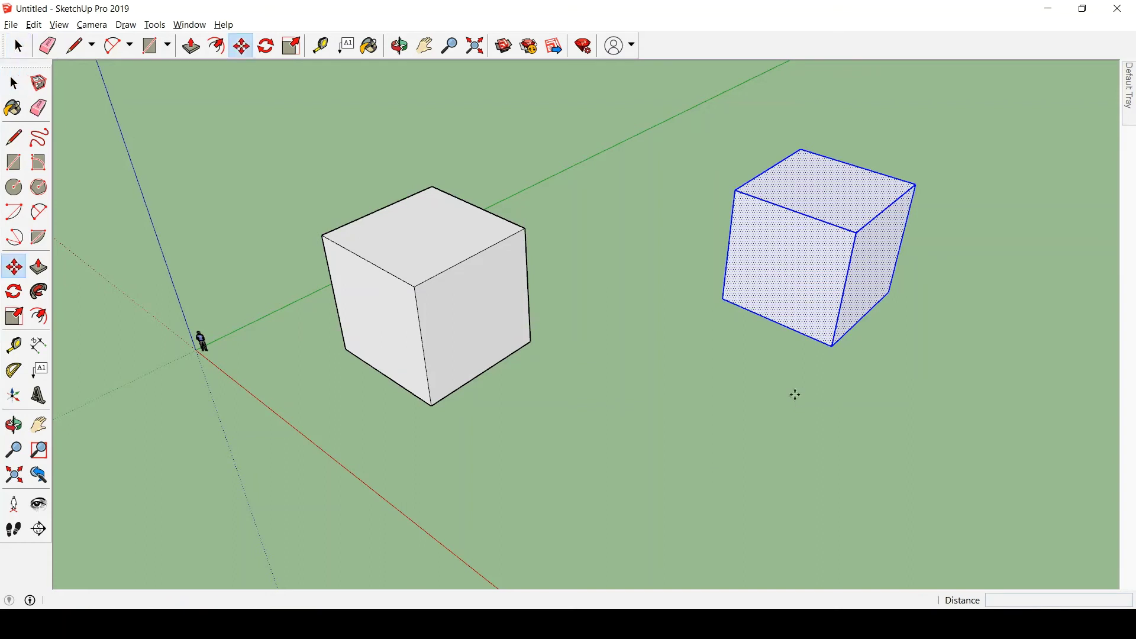
click(833, 346)
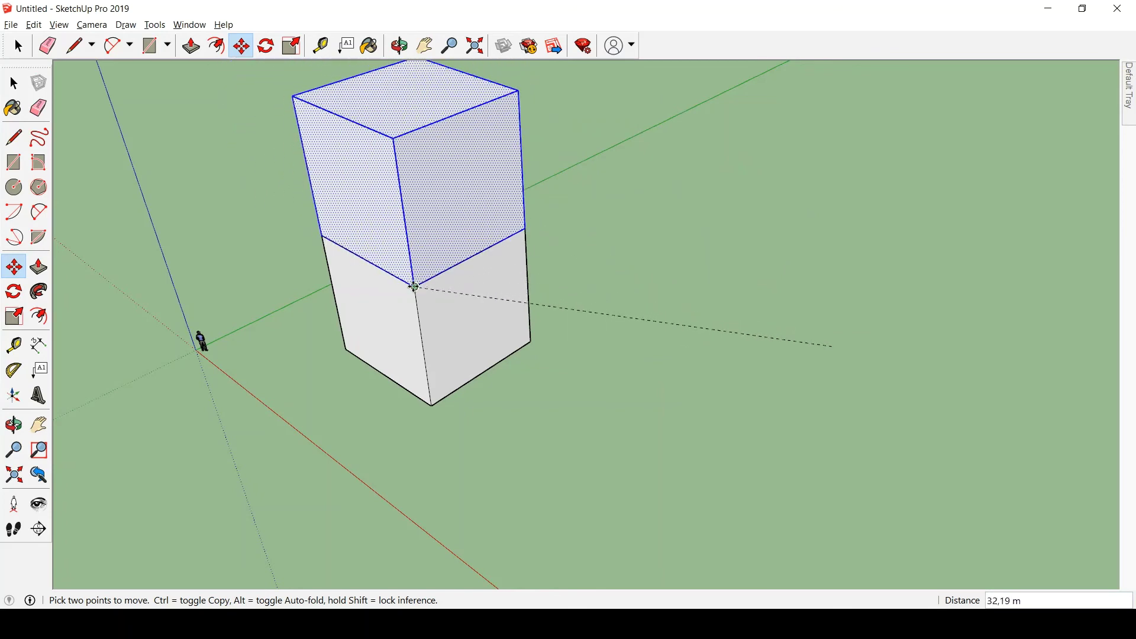
click(412, 281)
key(space)
click(771, 409)
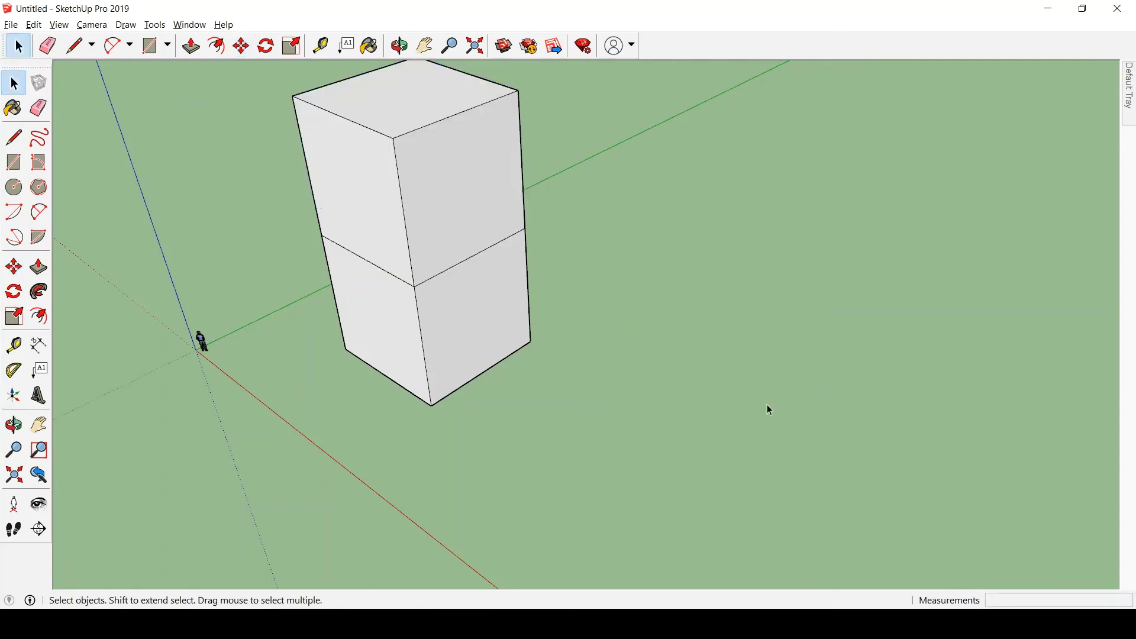
scroll(720, 401, down, 2)
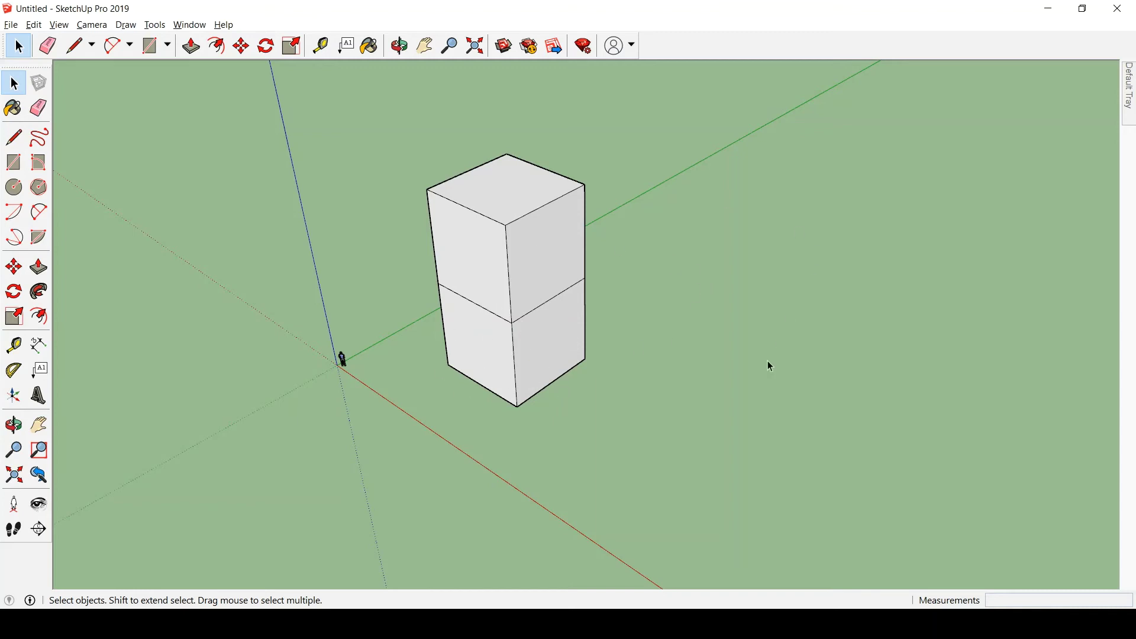
key(ctrl+z)
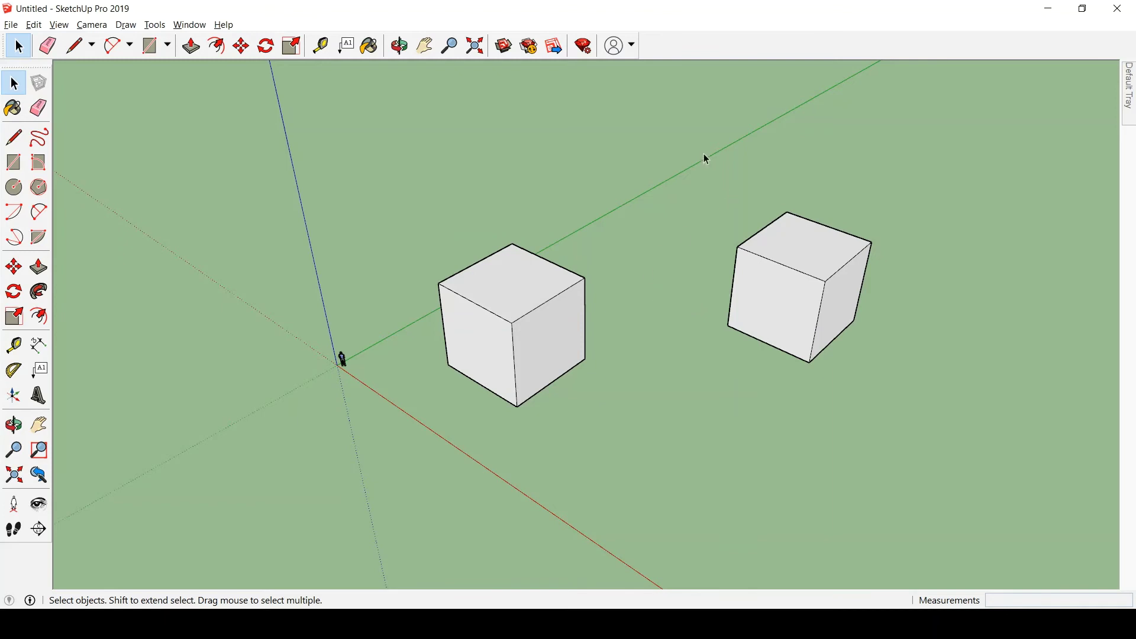
drag(704, 153, 678, 152)
Draw a vertical line about 25 m long from the origin up the blue axis.
key(l)
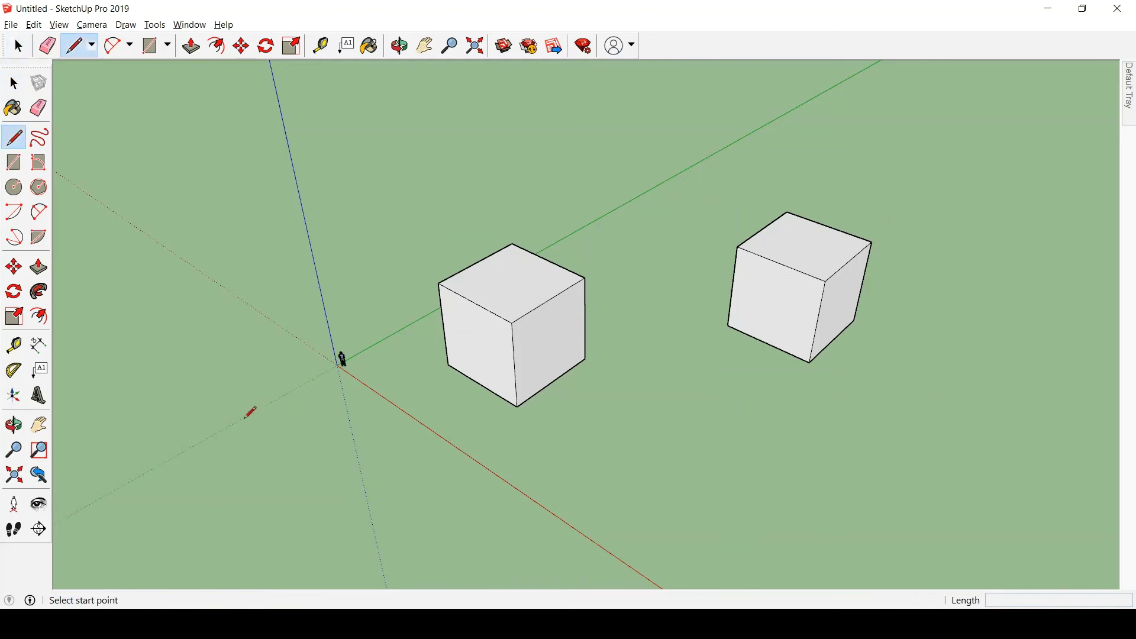
click(338, 363)
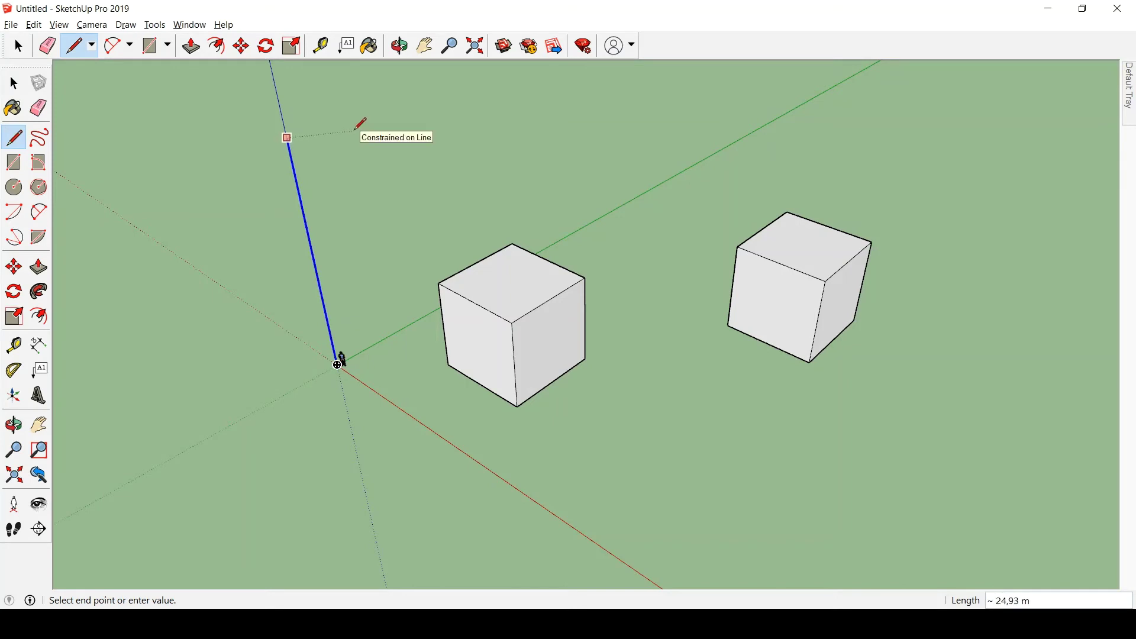
key(Return)
key(space)
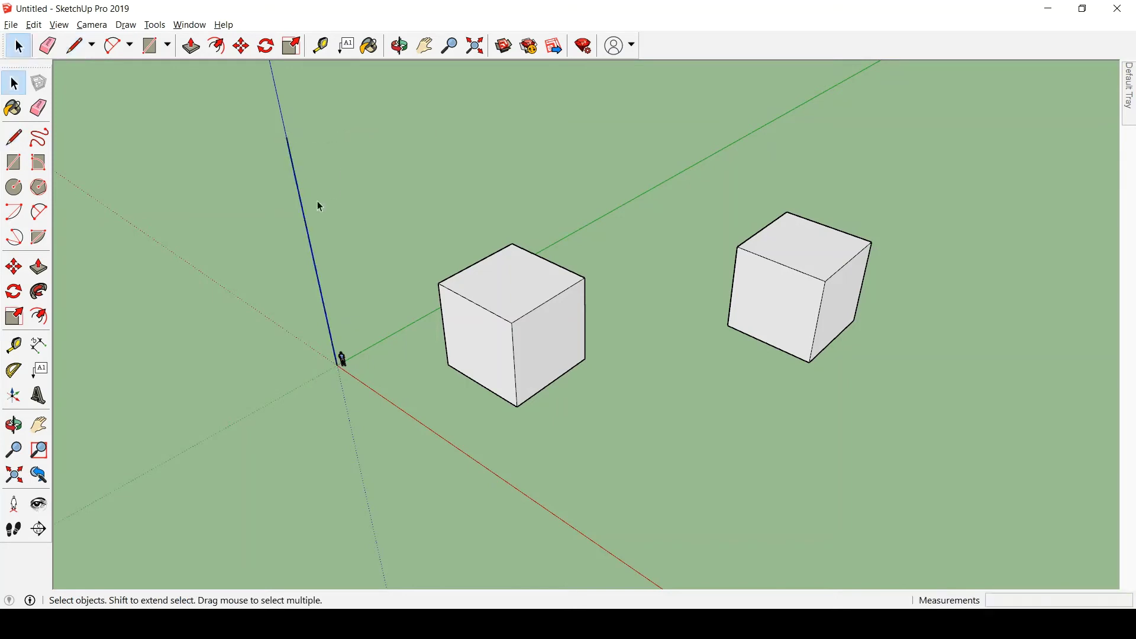
Move the vertical line a short distance away from the origin along the positive red axis.
key(m)
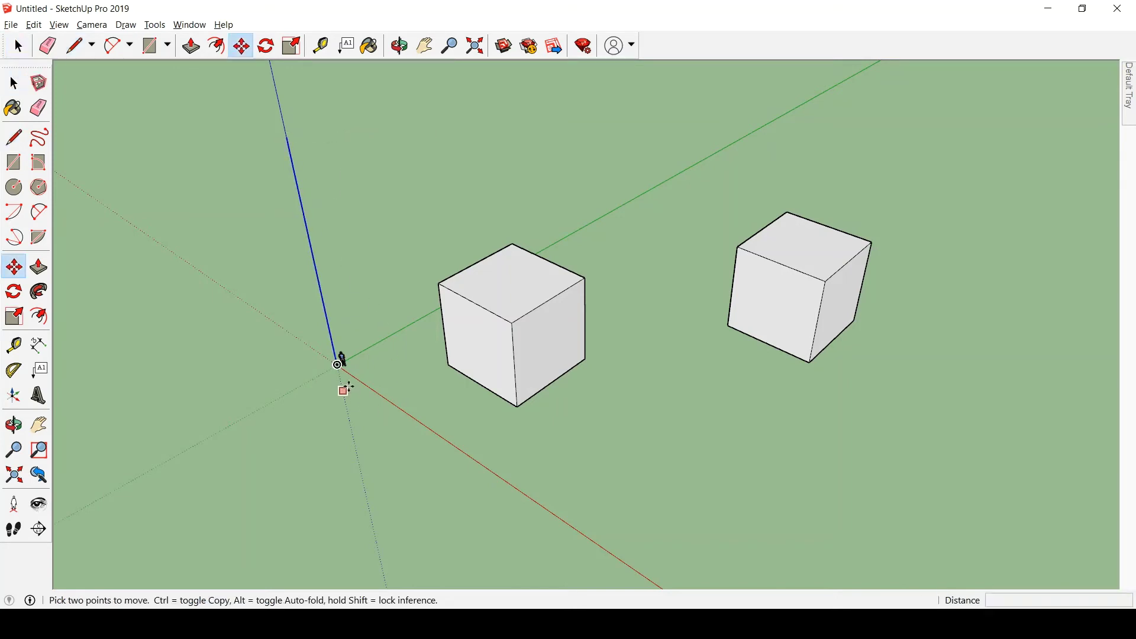
click(341, 382)
click(402, 424)
key(space)
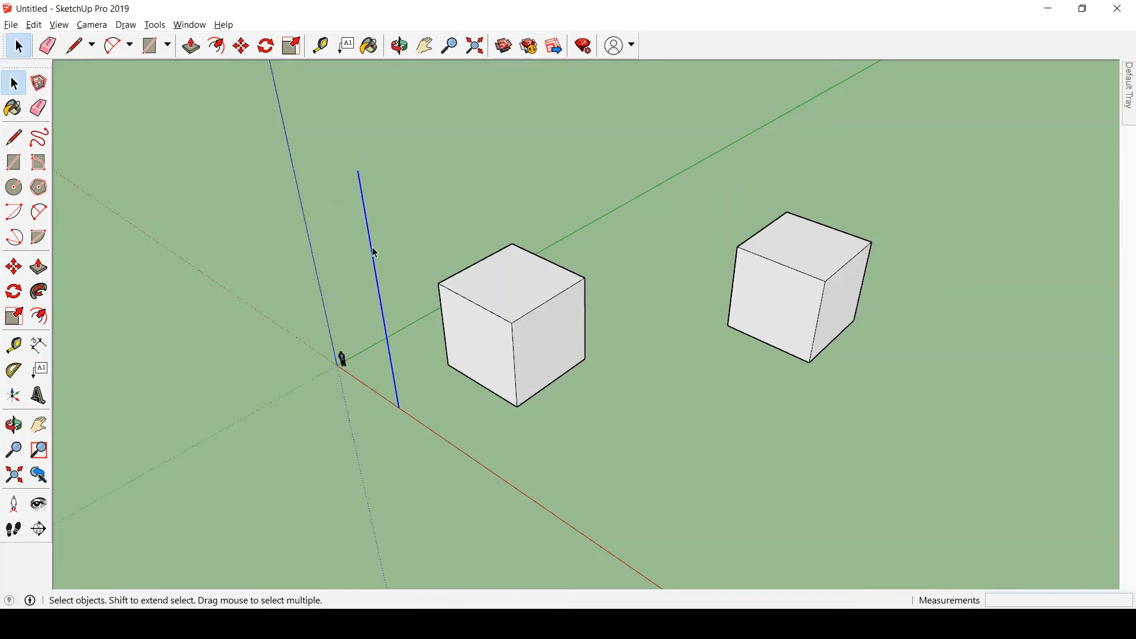
Select the whole duplicate cube, try raising it about 15.63 m along the blue axis by its front bottom corner, and cancel the move.
mouse_move(562, 343)
middle_down()
mouse_move(360, 154)
mouse_move(477, 314)
mouse_move(568, 324)
middle_up()
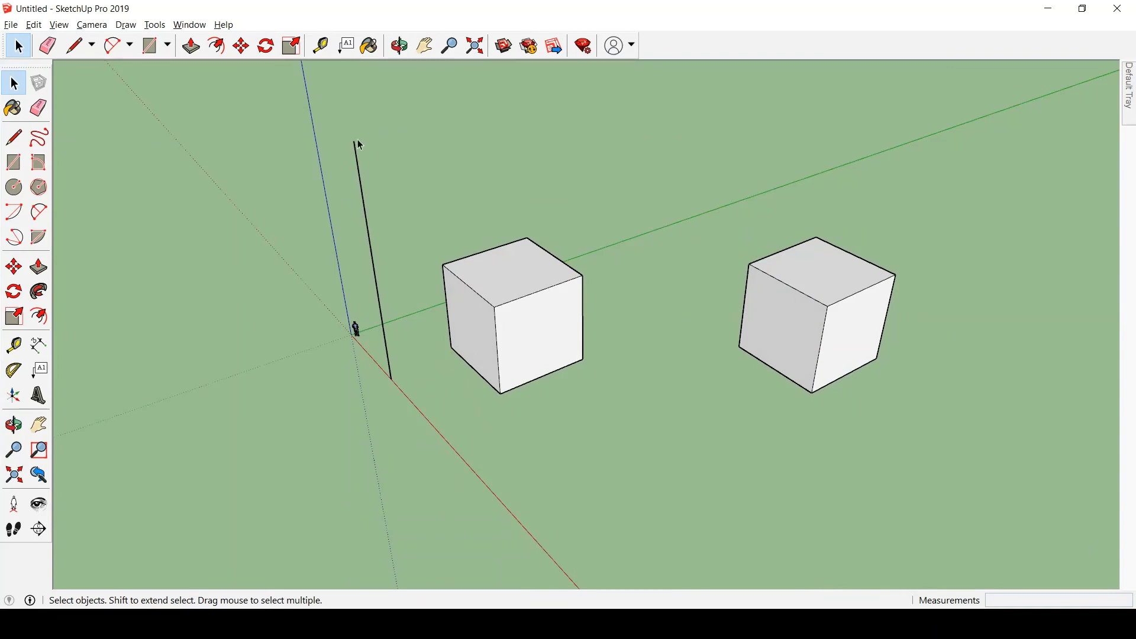
drag(688, 127, 989, 461)
key(m)
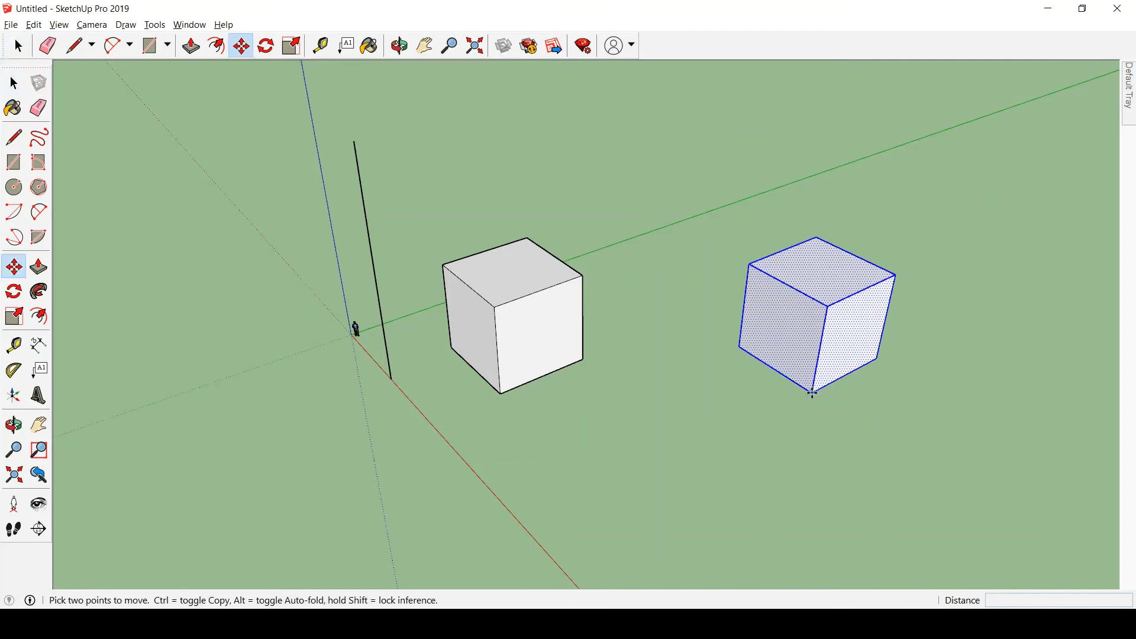
click(812, 393)
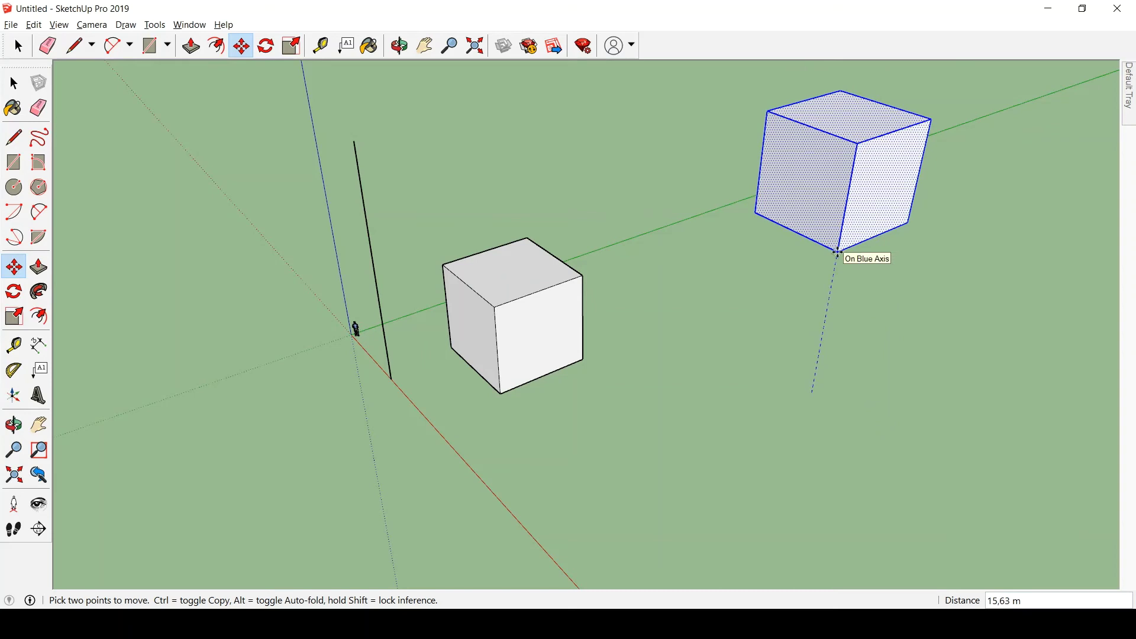
key(space)
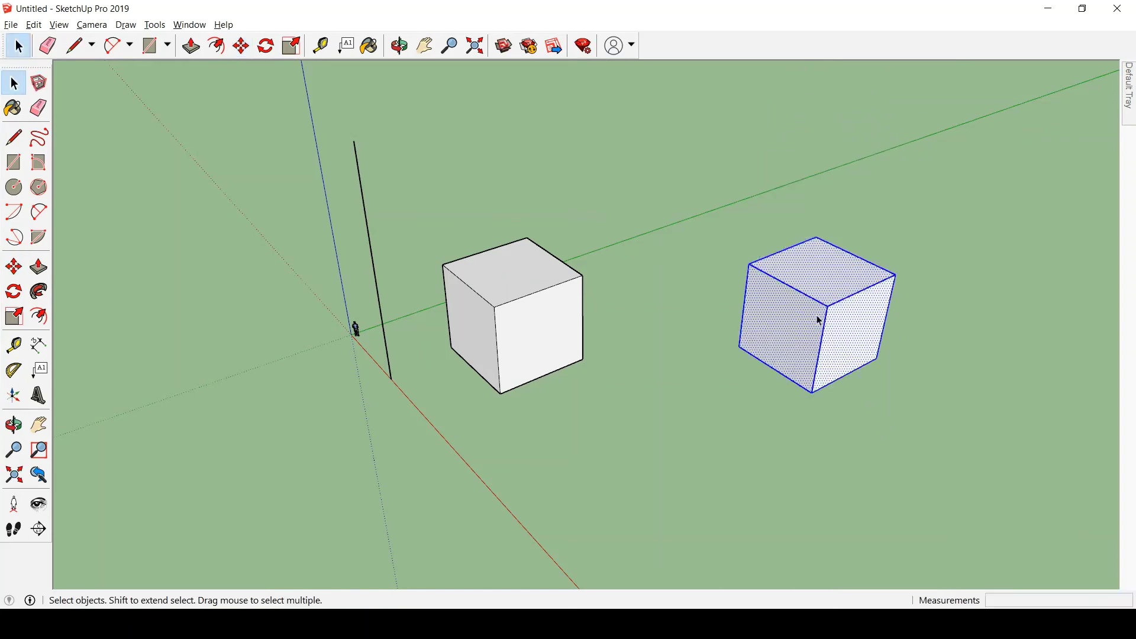
Raise the duplicate cube 25.00 m by its front bottom corner, locked to the blue axis, to match the height of the vertical line's upper endpoint.
drag(674, 169, 927, 451)
key(m)
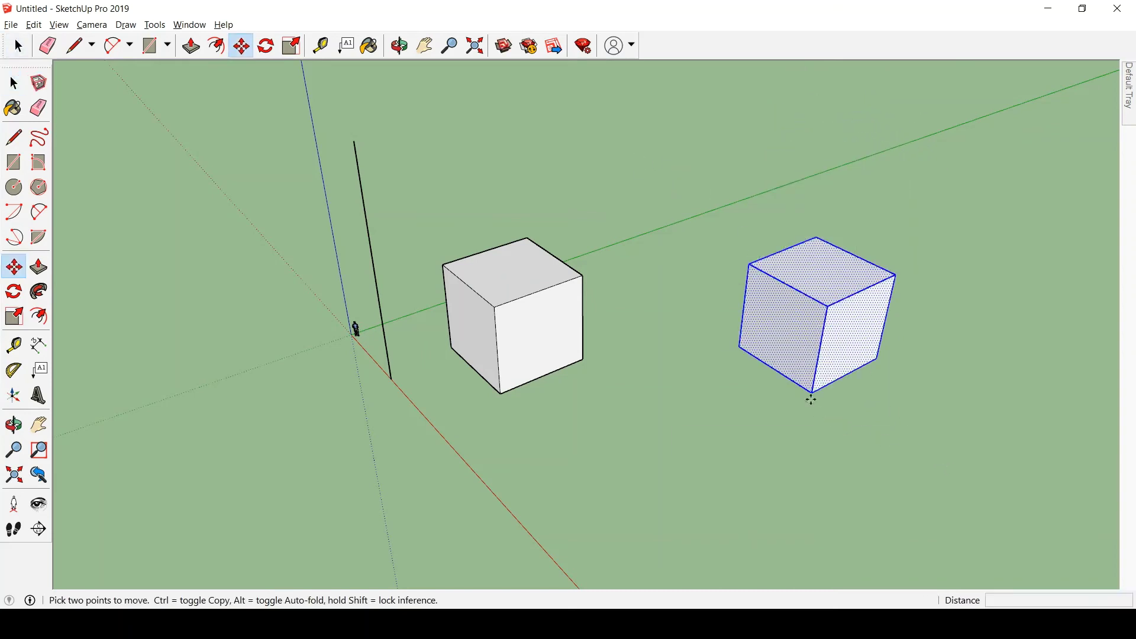
click(814, 393)
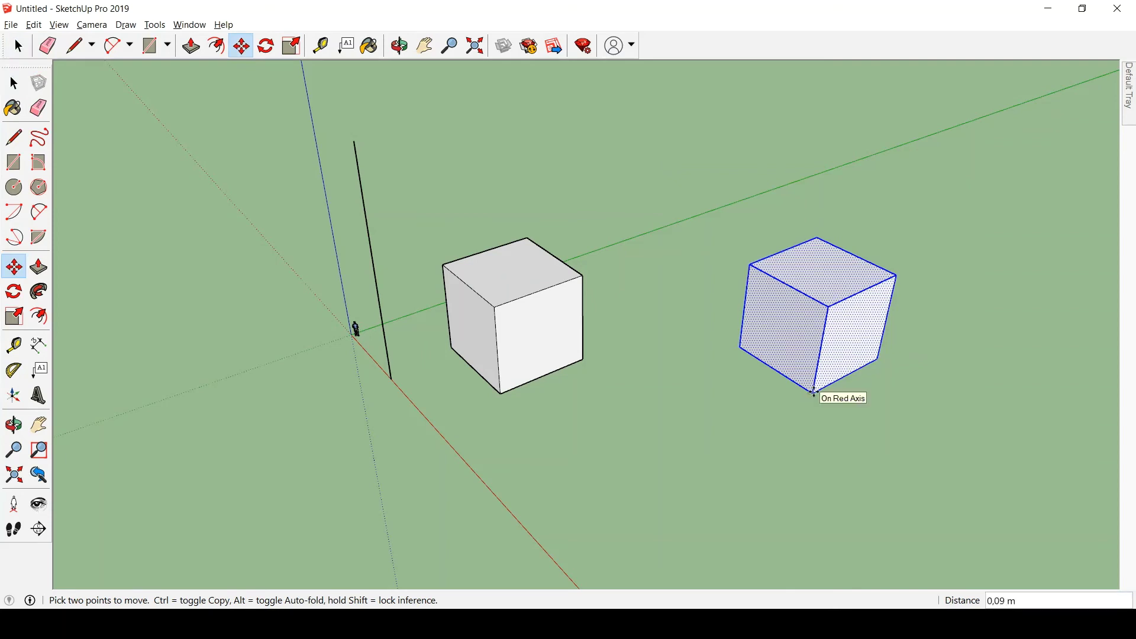
key(Up)
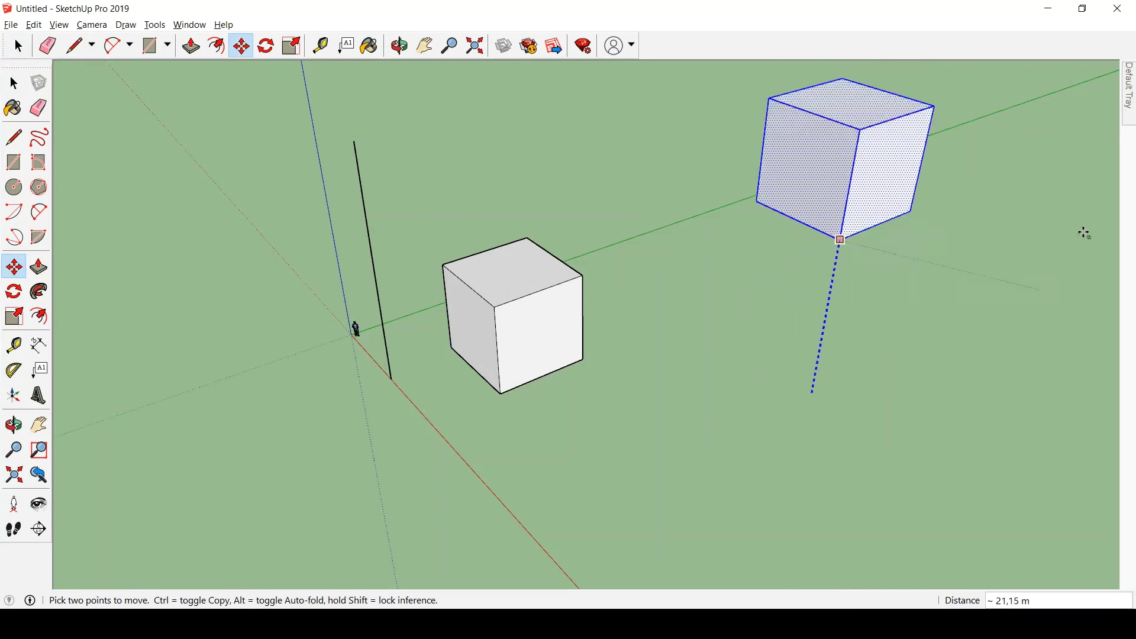
key(Up)
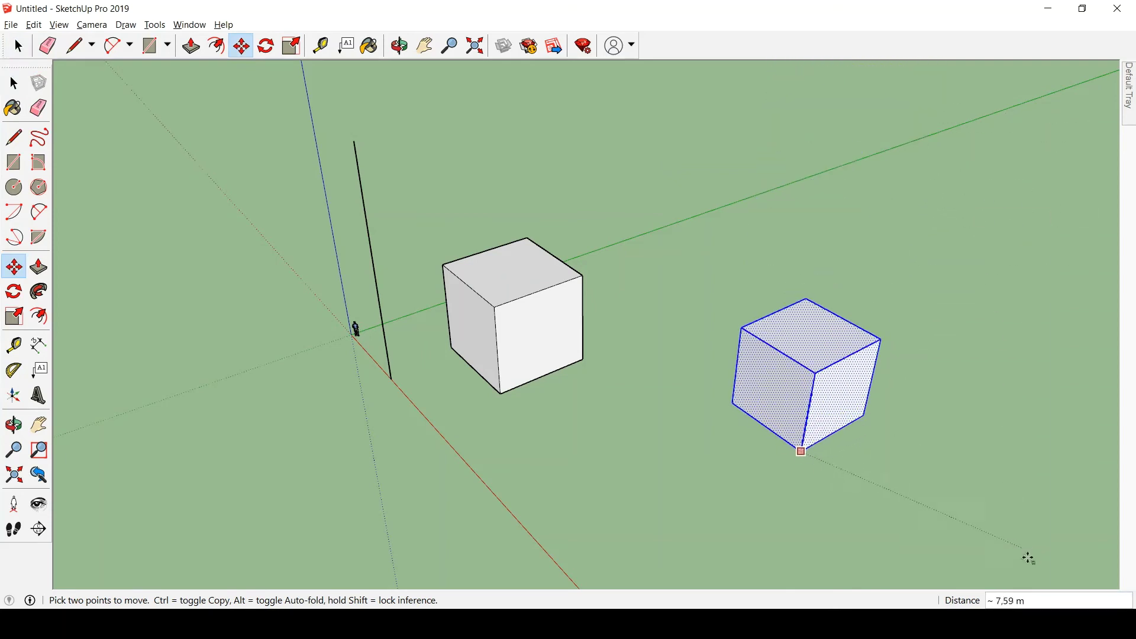
key(Up)
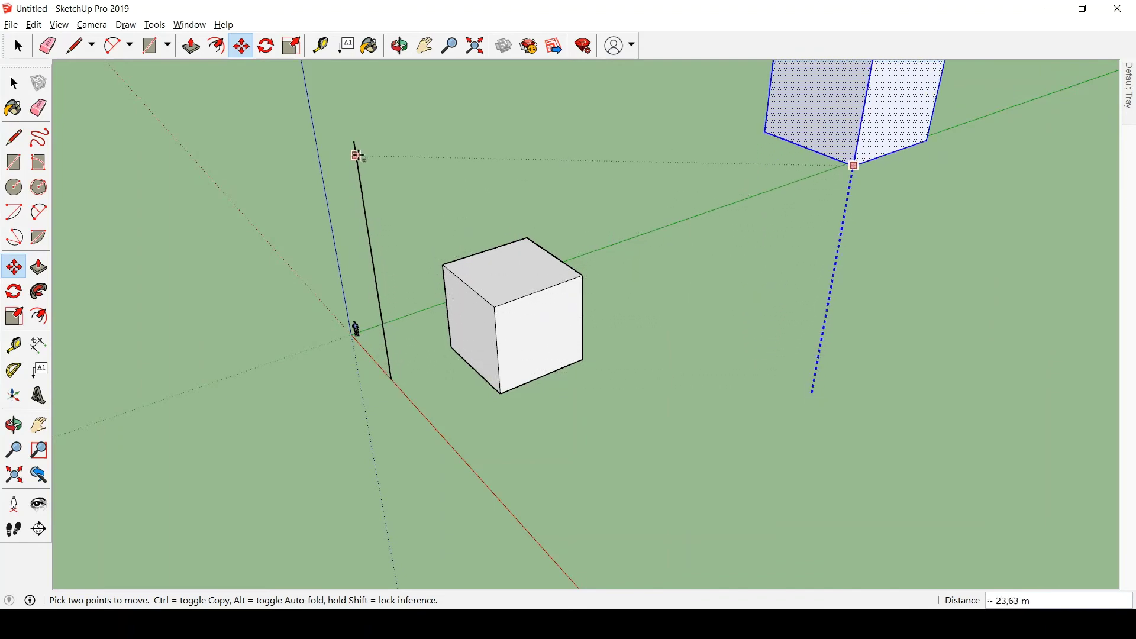
click(353, 144)
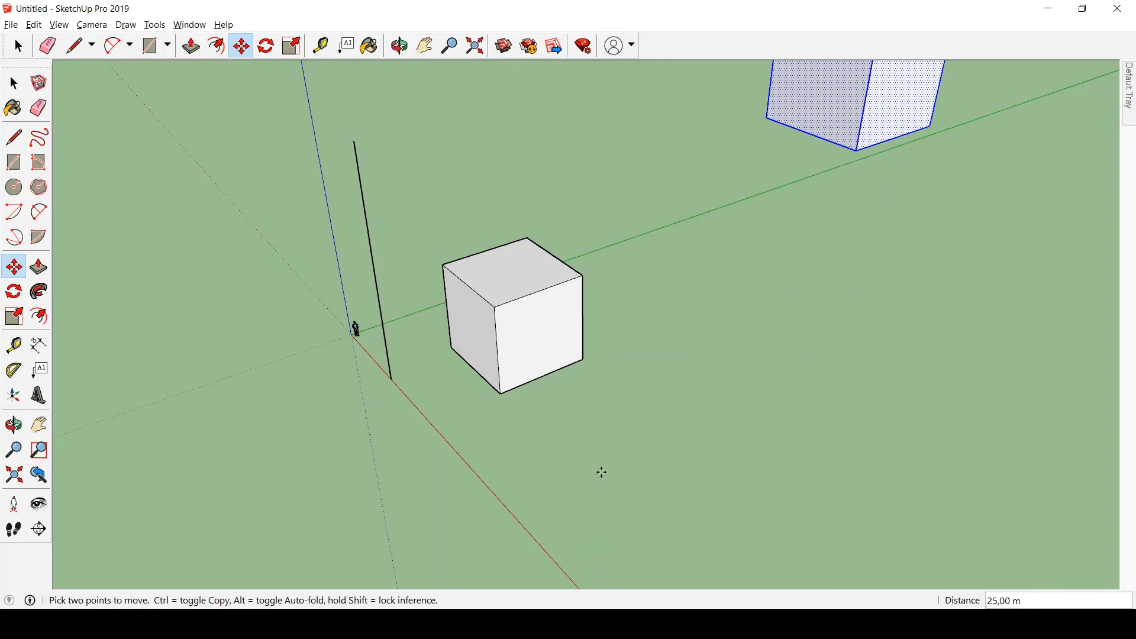
scroll(601, 472, down, 5)
key(space)
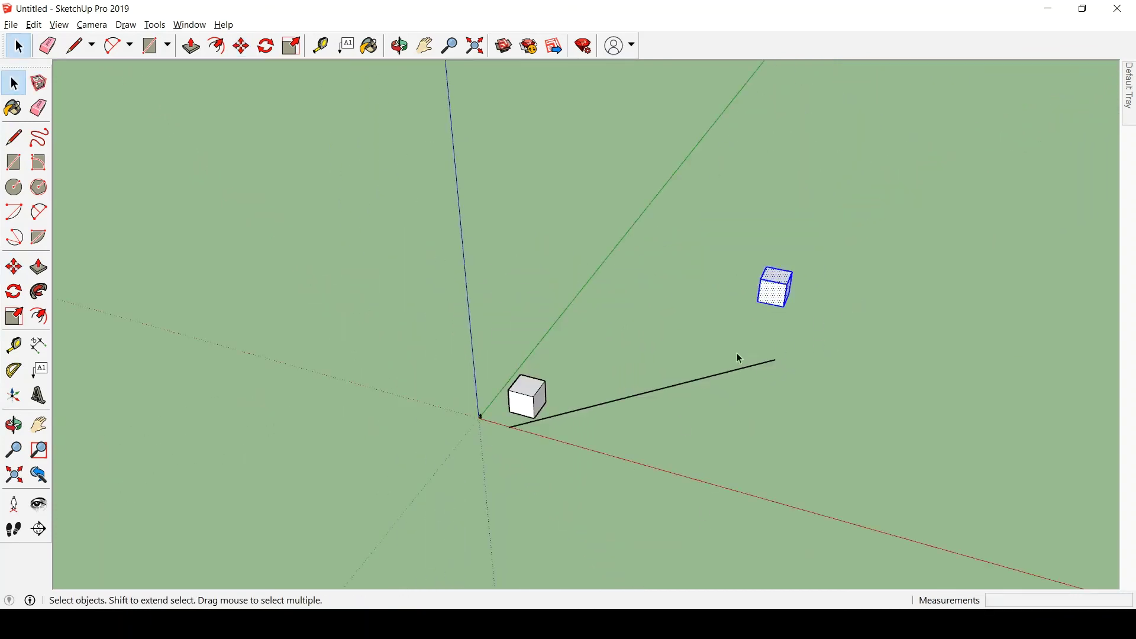
Delete the vertical reference line and the raised duplicate cube.
drag(769, 398, 744, 411)
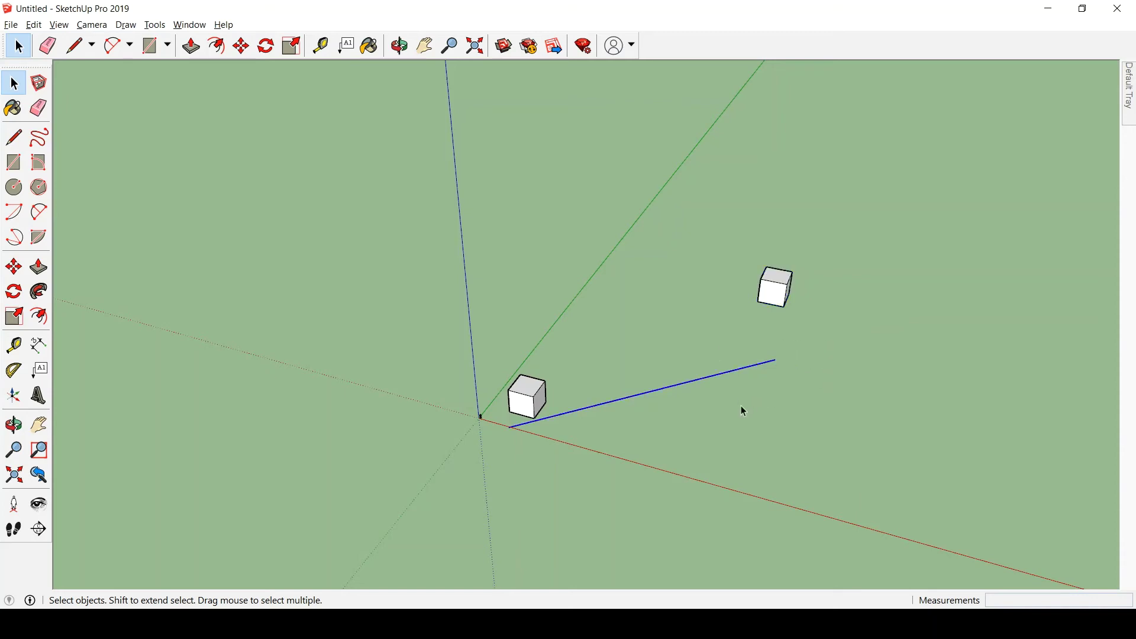
key(Delete)
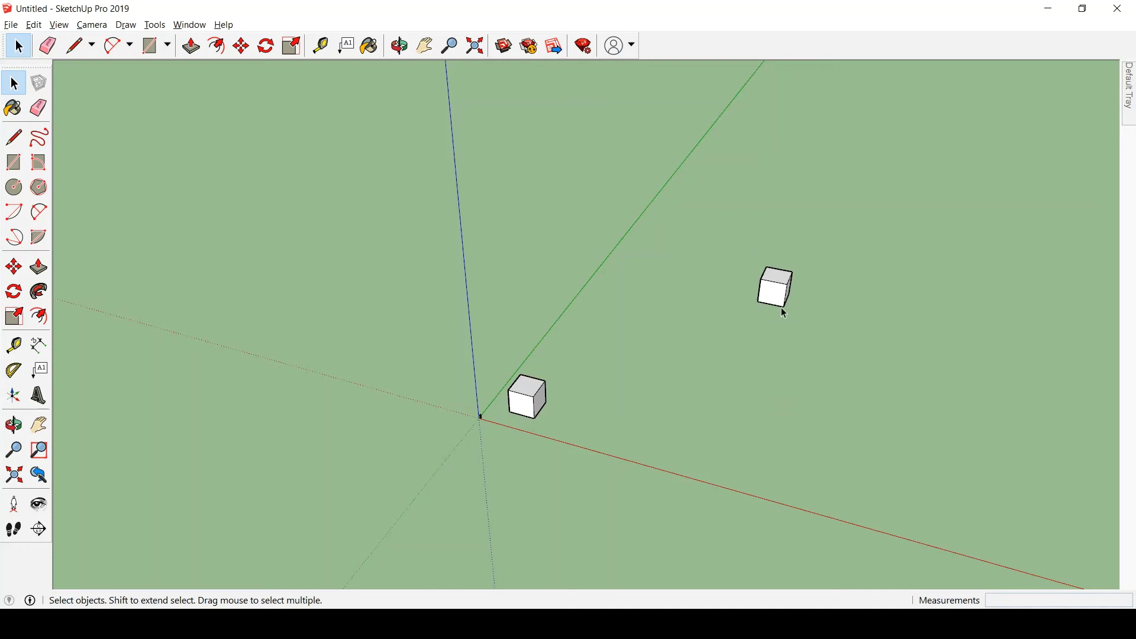
middle_drag(782, 309, 659, 322)
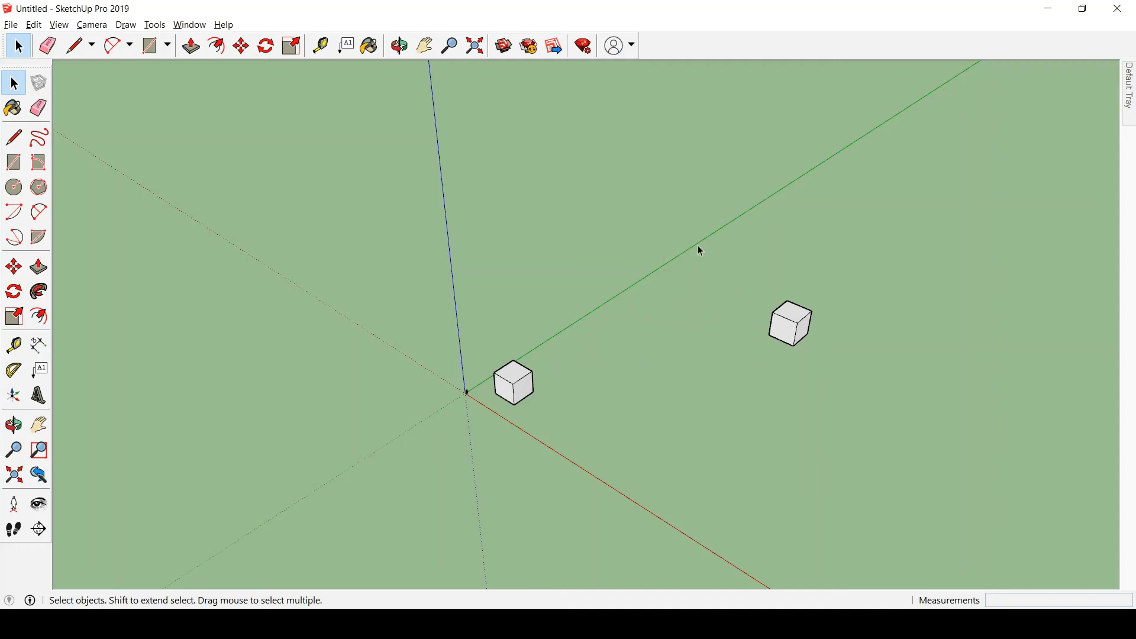
drag(734, 246, 889, 406)
key(Delete)
Draw a rectangle about 109 m by 303 m on the ground beside the remaining cube.
middle_drag(621, 300, 655, 373)
key(r)
click(627, 381)
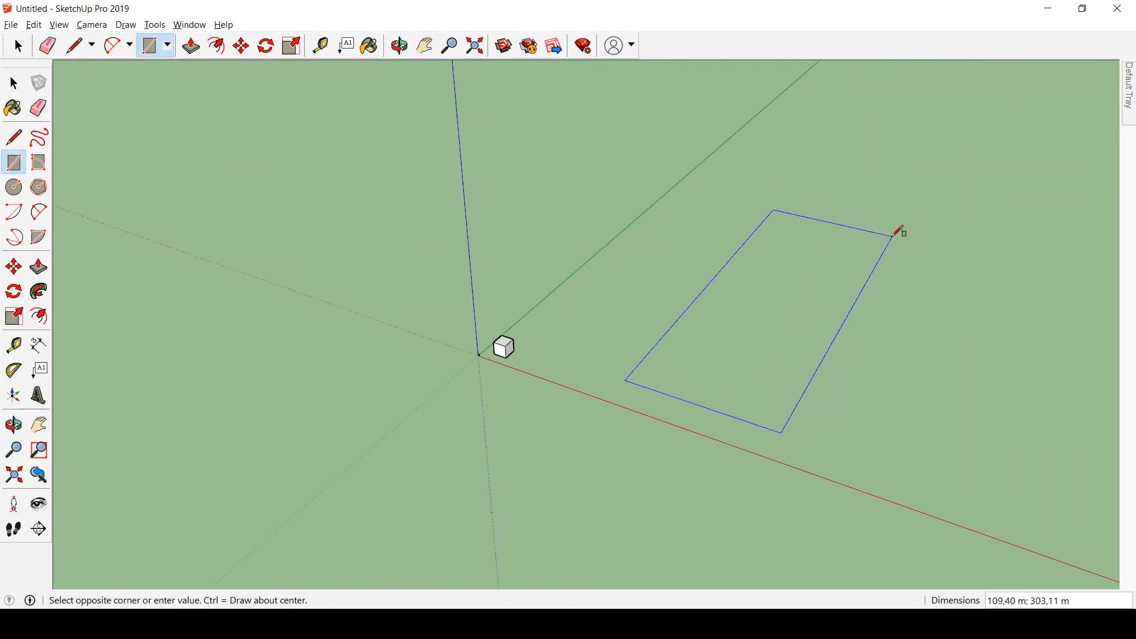
click(895, 235)
Move the rectangle's far short edge outward to lengthen the face.
key(space)
click(859, 229)
key(m)
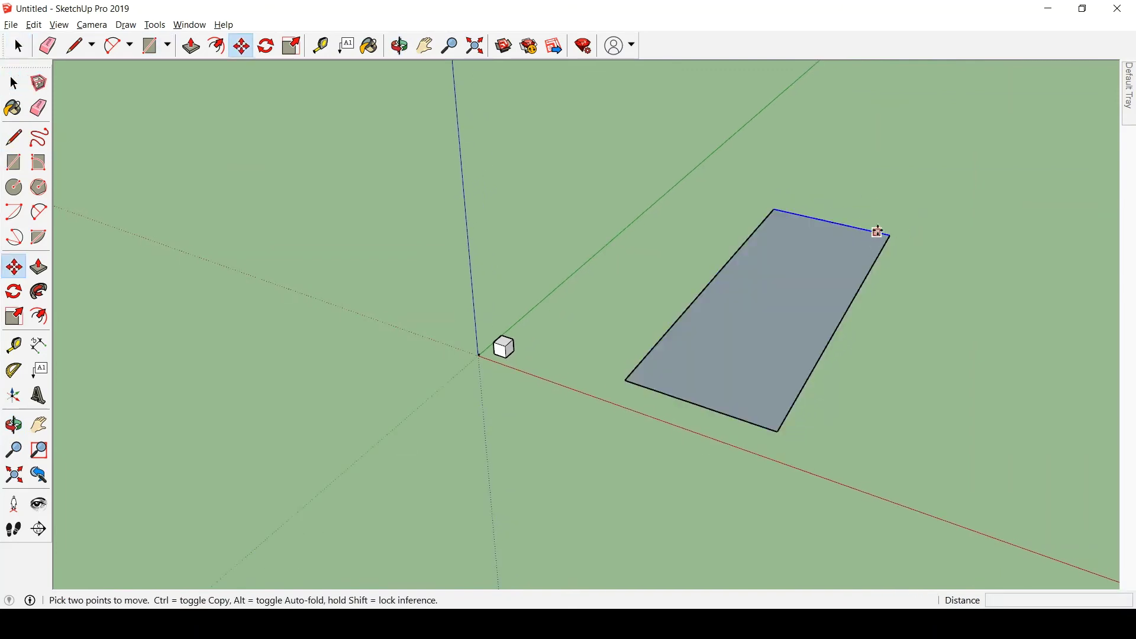
click(879, 231)
click(914, 133)
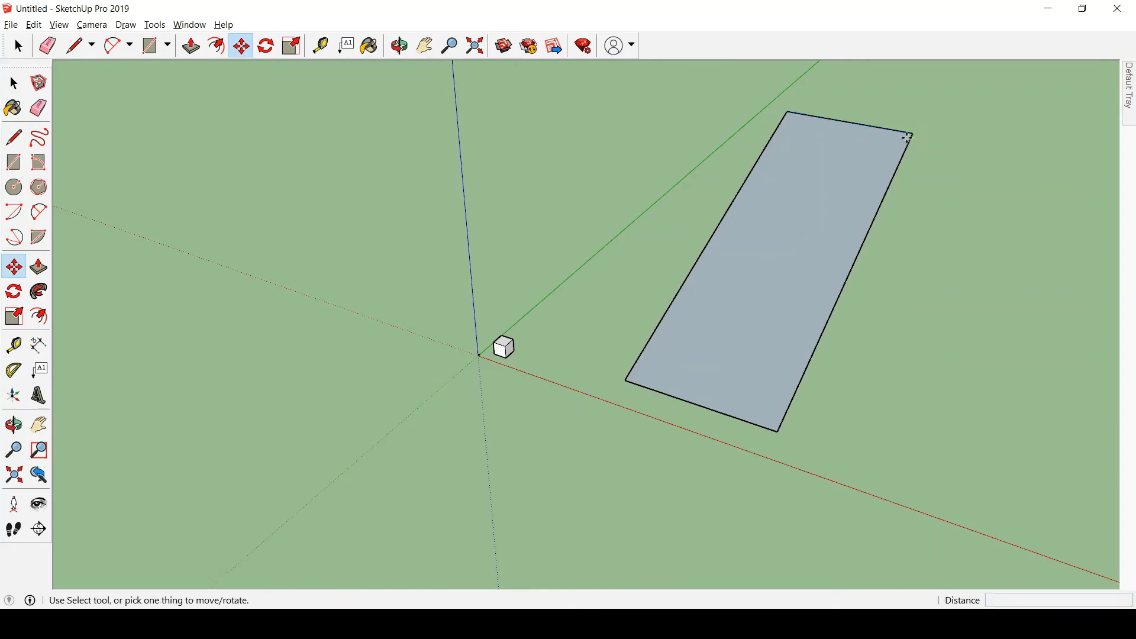
Move the far outer corner of the lengthened face about 32.6 m to distort its outline.
click(912, 133)
click(929, 175)
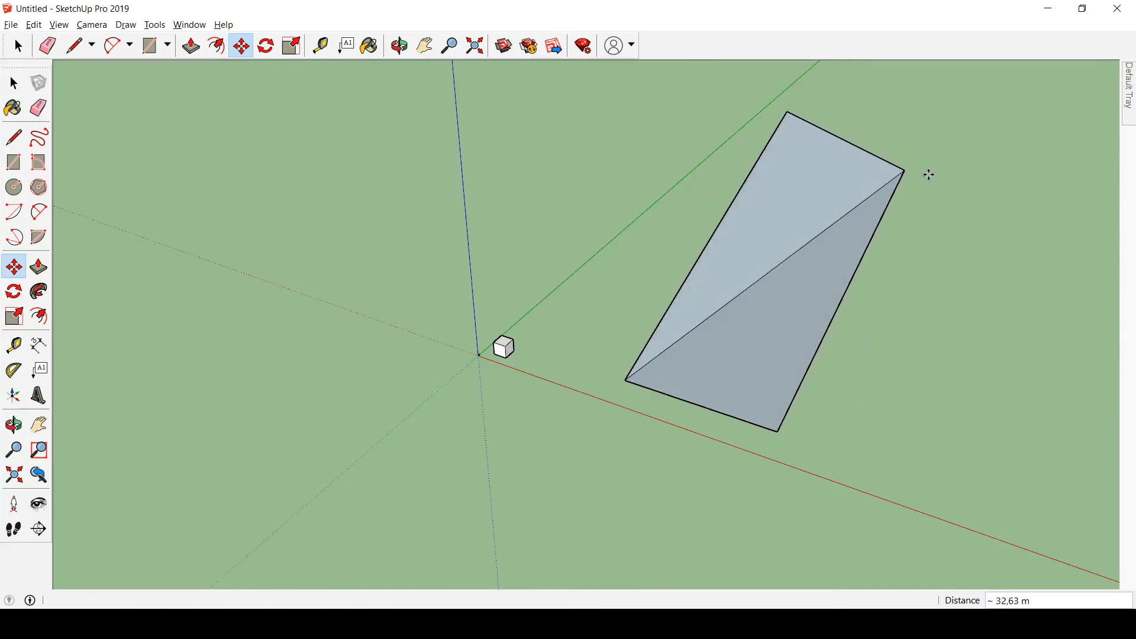
key(space)
Move the face's outer long edge outward along the red axis to widen the surface.
middle_drag(771, 274, 790, 172)
middle_drag(805, 296, 758, 243)
click(733, 246)
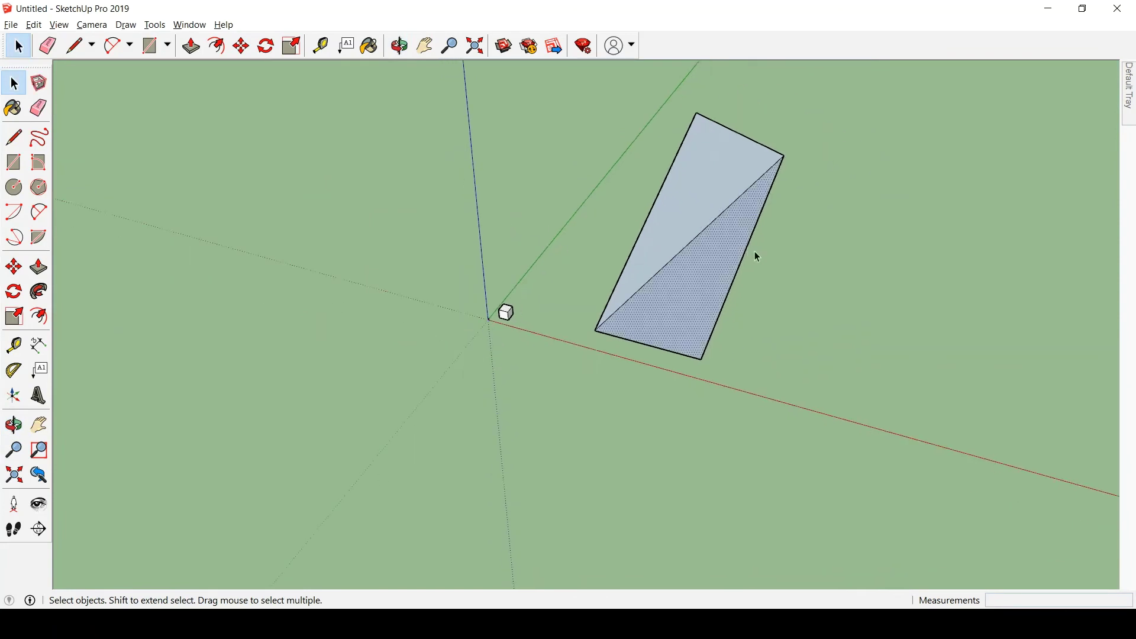
click(747, 254)
key(m)
click(733, 309)
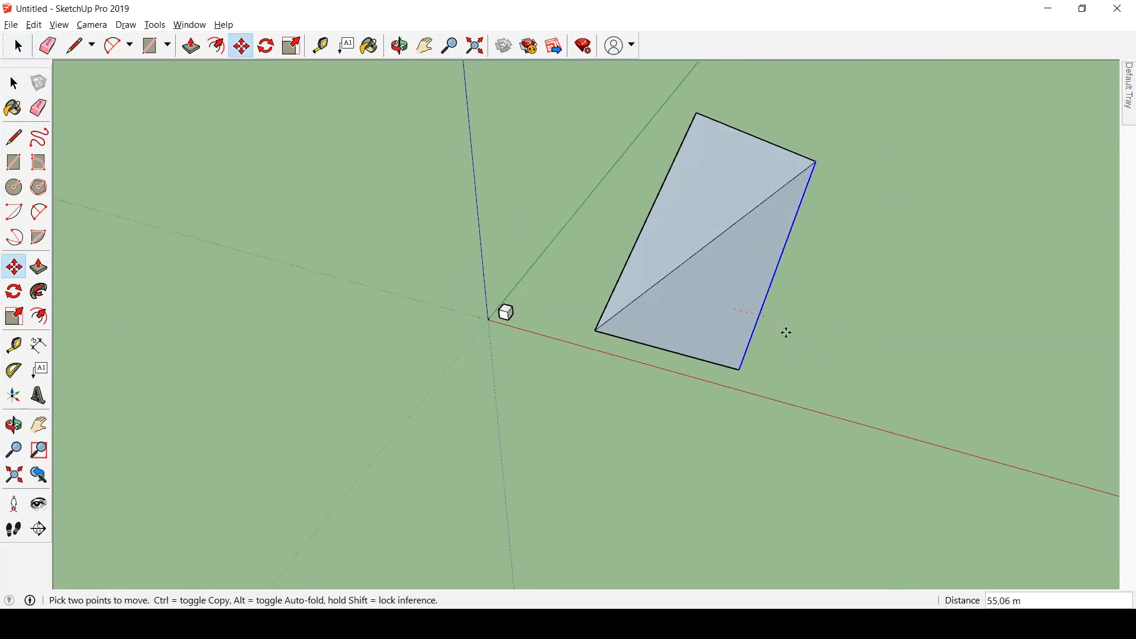
click(840, 333)
key(space)
Draw a rectangle about 70 m by 102 m on the ground beside the widened surface.
middle_drag(843, 333, 914, 354)
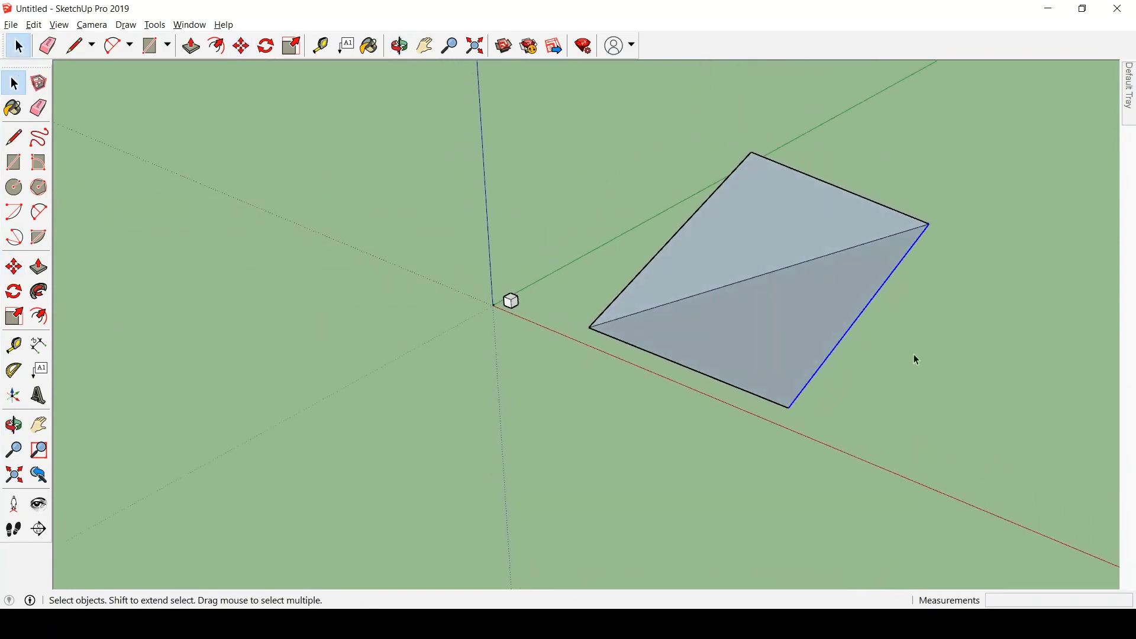
key(r)
click(868, 413)
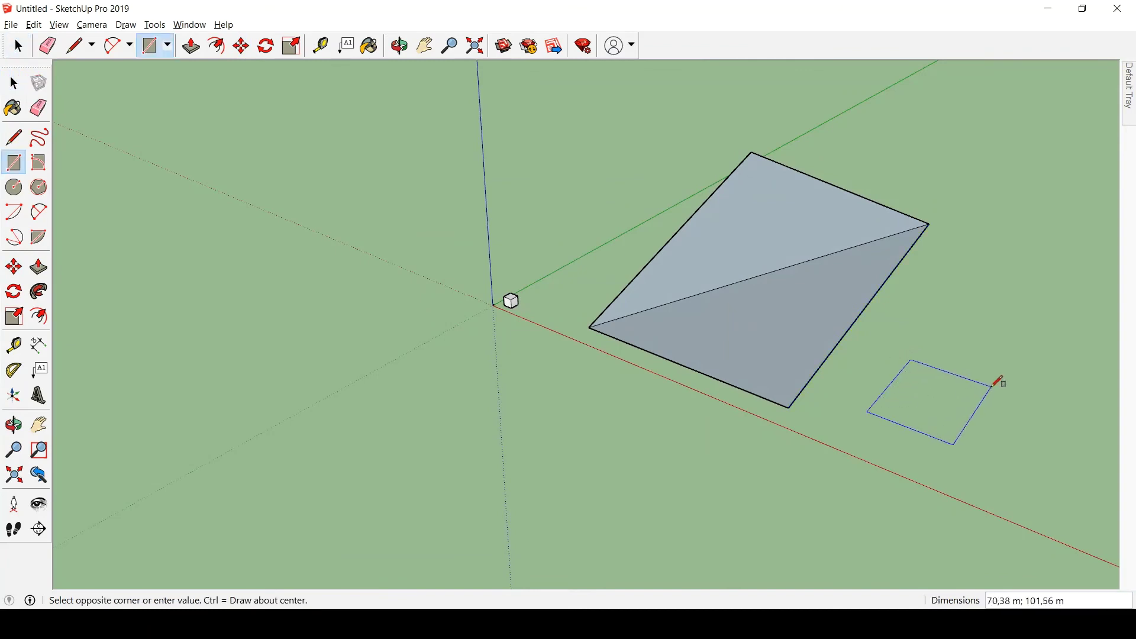
click(989, 386)
Move the small rectangle by its front corner about 182 m onto the large surface.
key(space)
click(930, 413)
key(m)
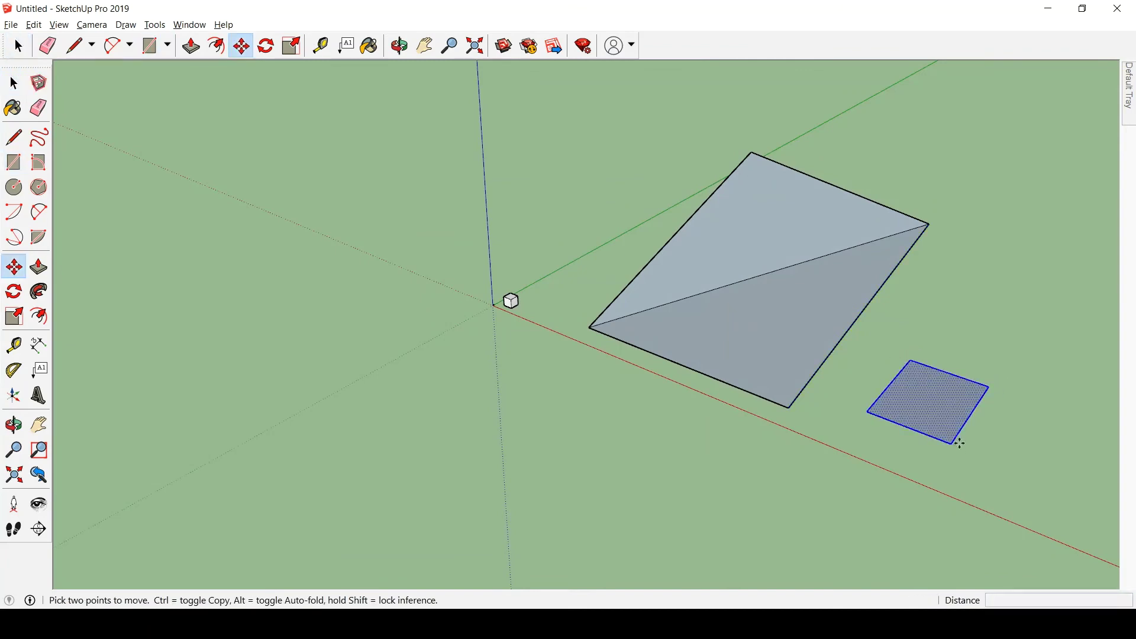
click(952, 444)
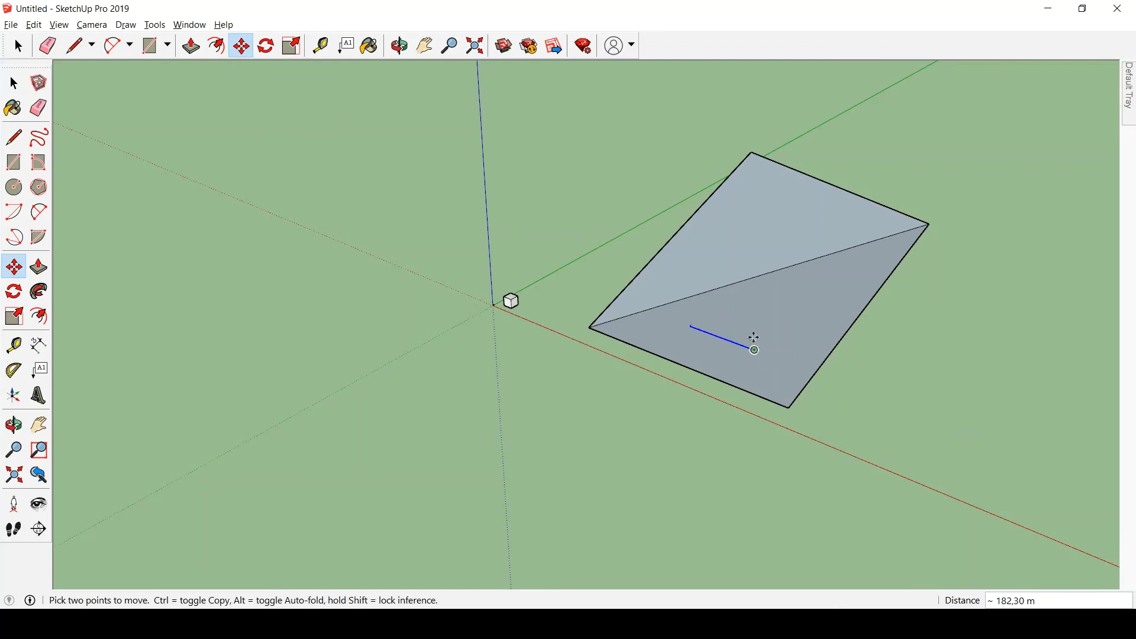
click(755, 339)
Push/Pull the small rectangle upward into a low box.
key(p)
click(752, 329)
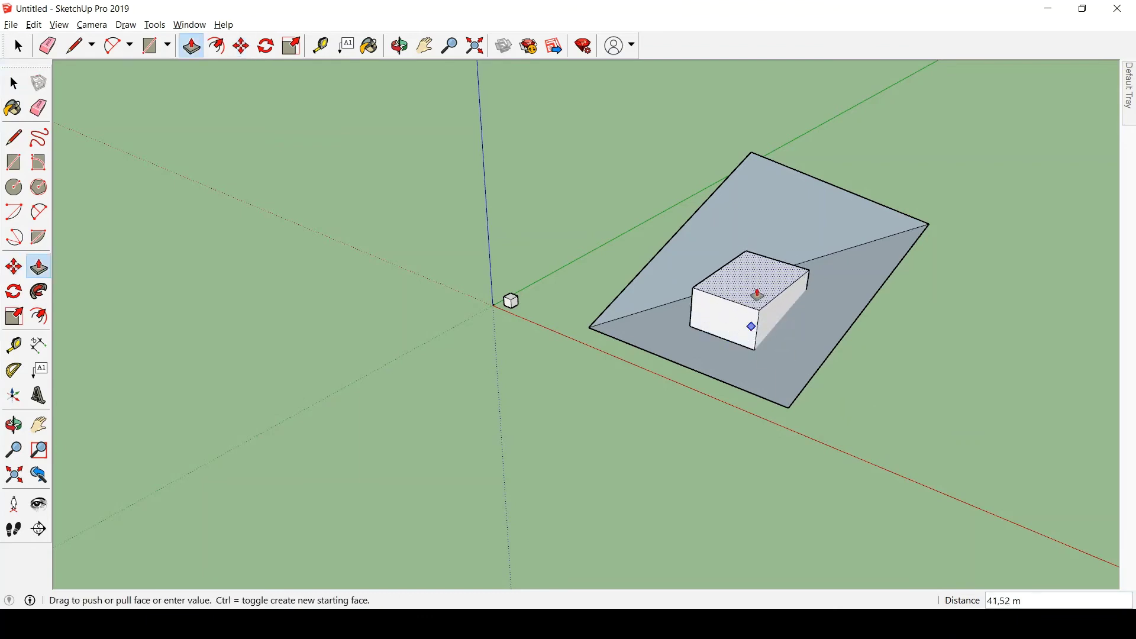
click(758, 294)
Select the whole box and place a copy about 65 m away, behind the original on the large surface.
key(space)
triple_click(737, 294)
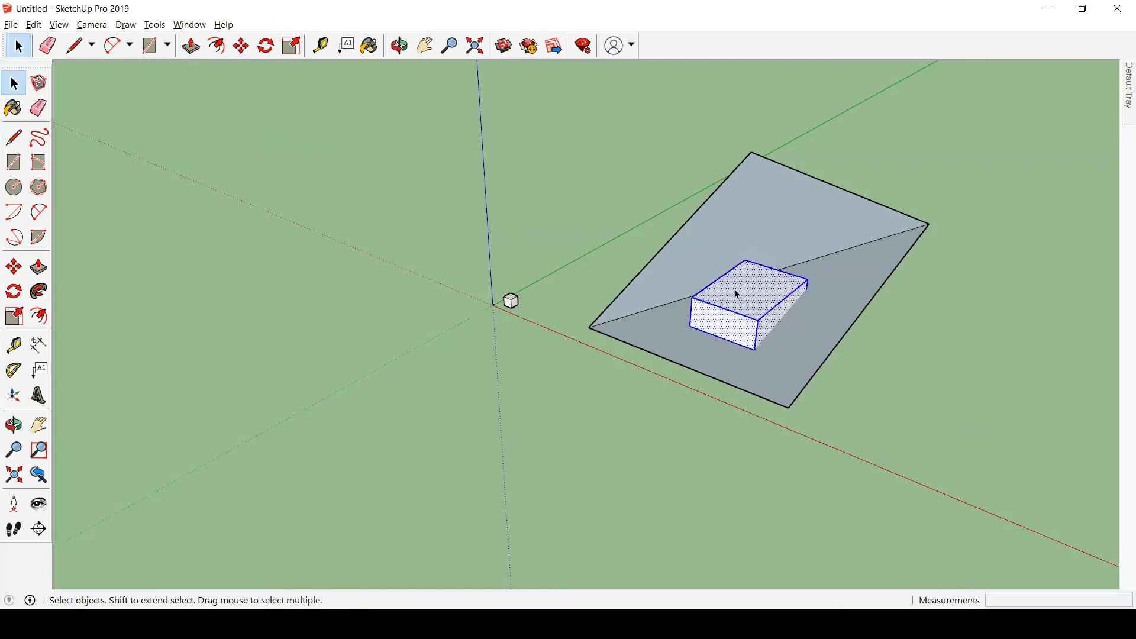
key(m)
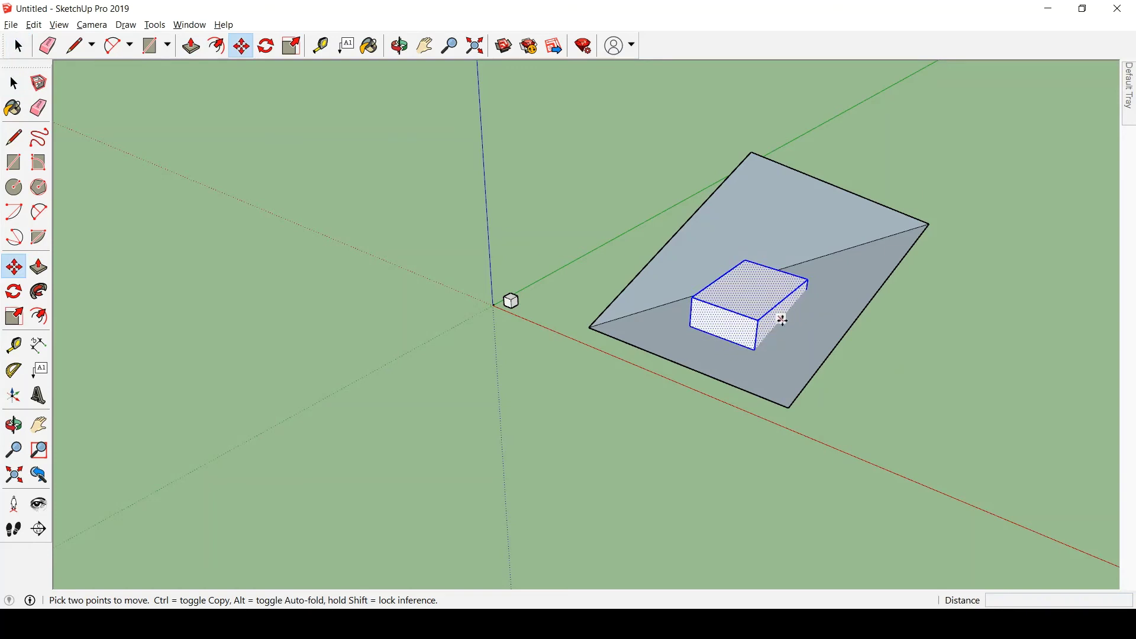
key(ctrl)
click(782, 320)
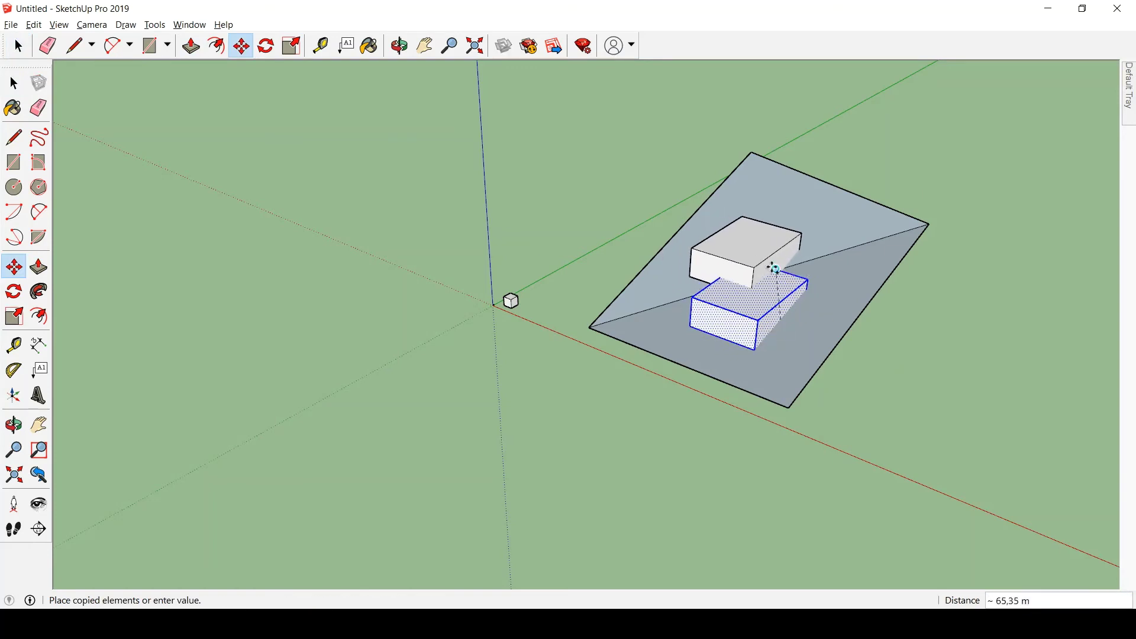
click(776, 269)
Copy the second box by its lower front corner about 46 m to make a third box overlapping it.
scroll(740, 266, up, 4)
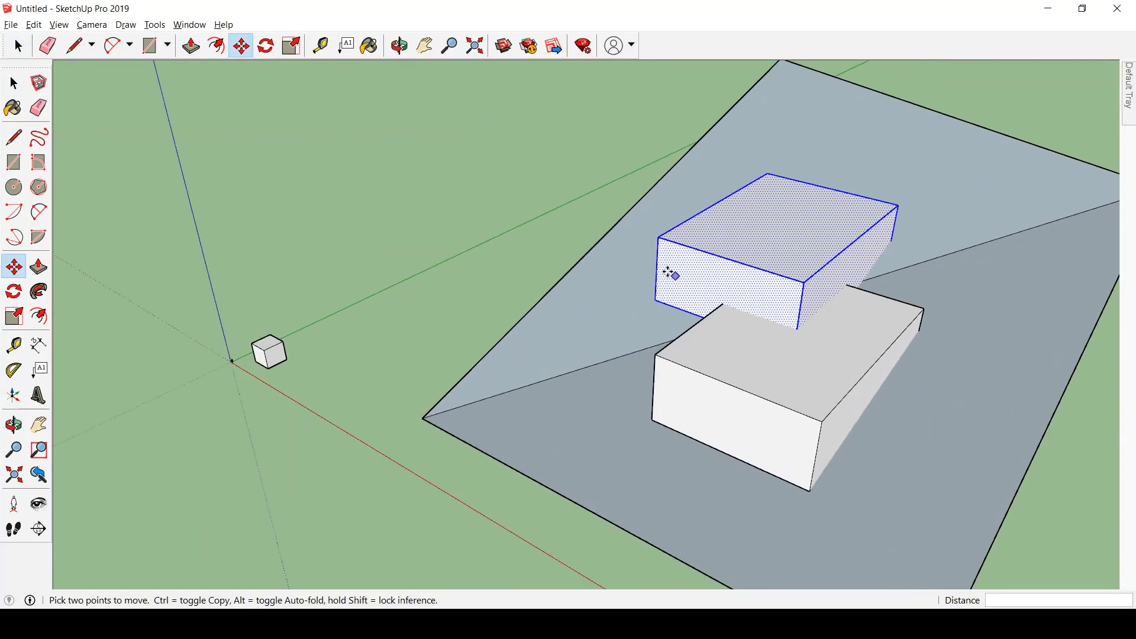
click(657, 298)
key(ctrl)
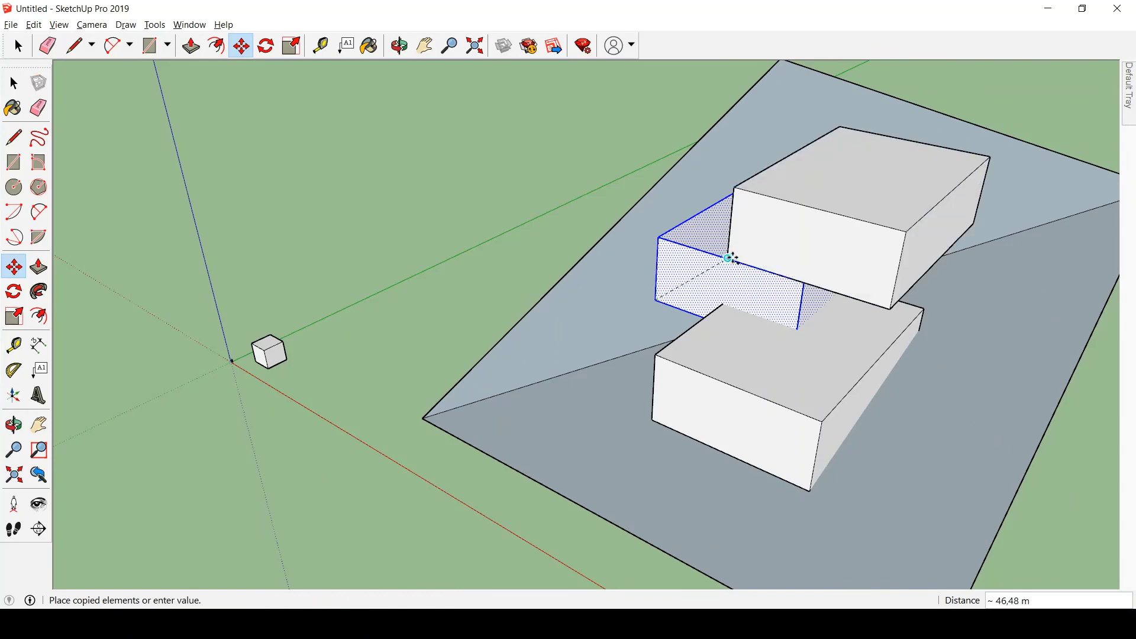
click(732, 258)
key(space)
Select the large surface with all three boxes and intersect their faces.
click(822, 343)
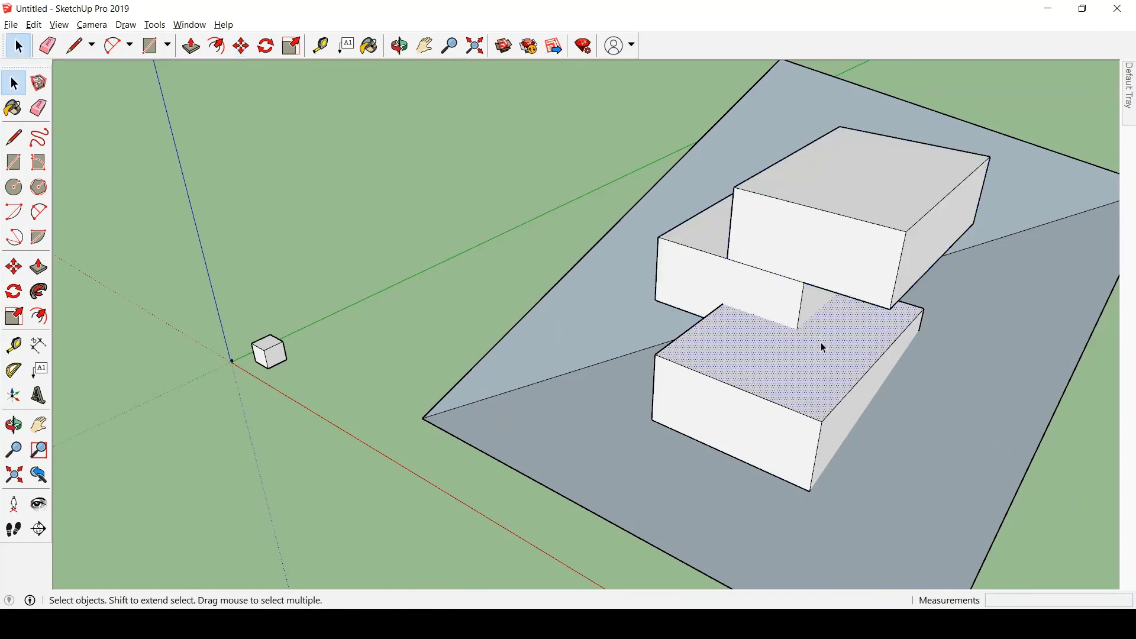
scroll(805, 318, down, 2)
scroll(744, 354, down, 5)
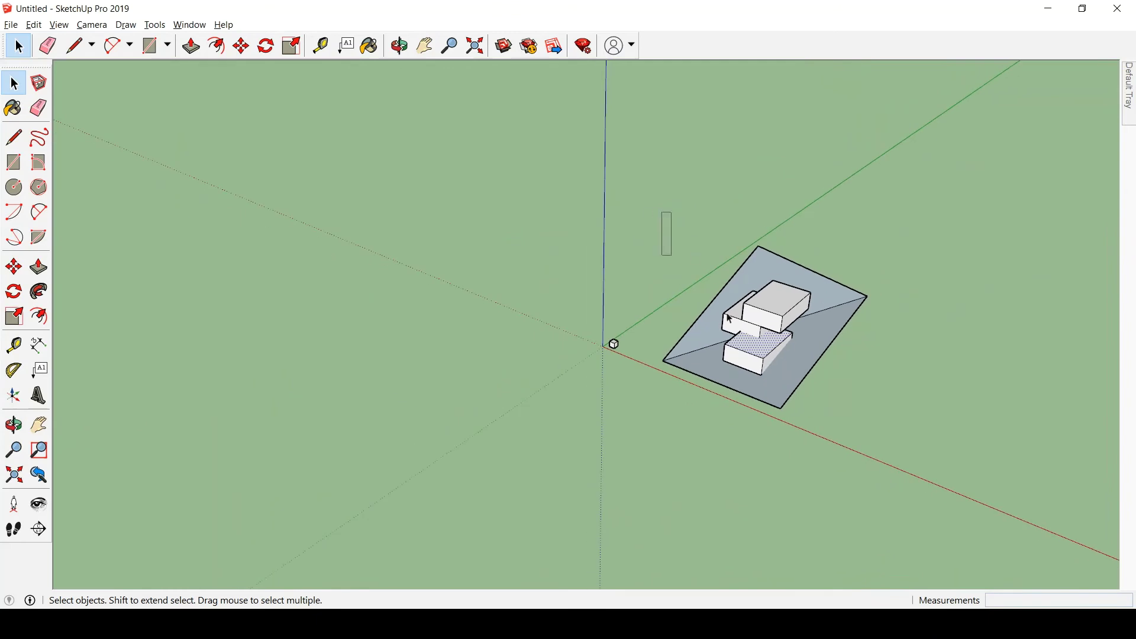
drag(664, 222, 898, 449)
right_click(808, 326)
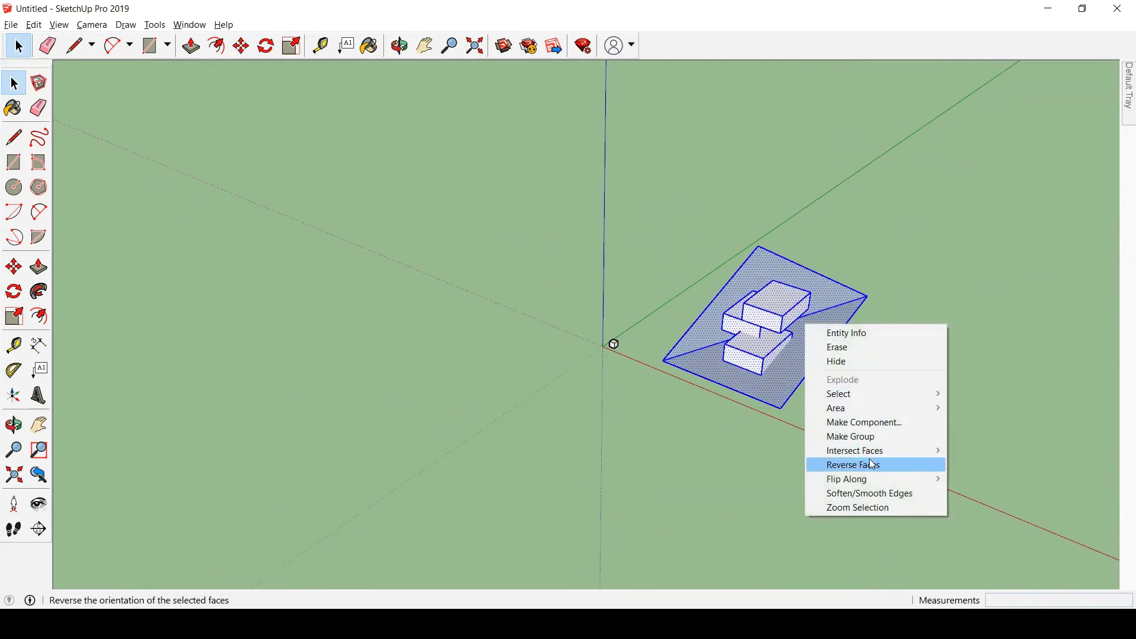
mouse_move(918, 452)
click(1000, 465)
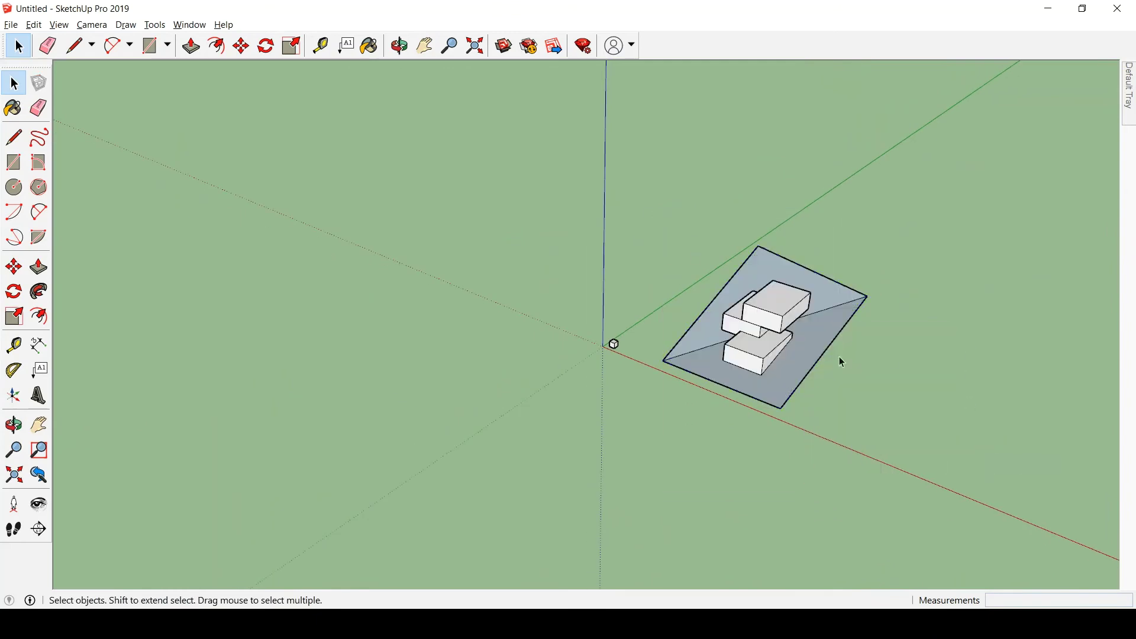
Examine from several angles how the three boxes sit against each other and the large surface.
scroll(858, 343, up, 3)
scroll(975, 259, up, 3)
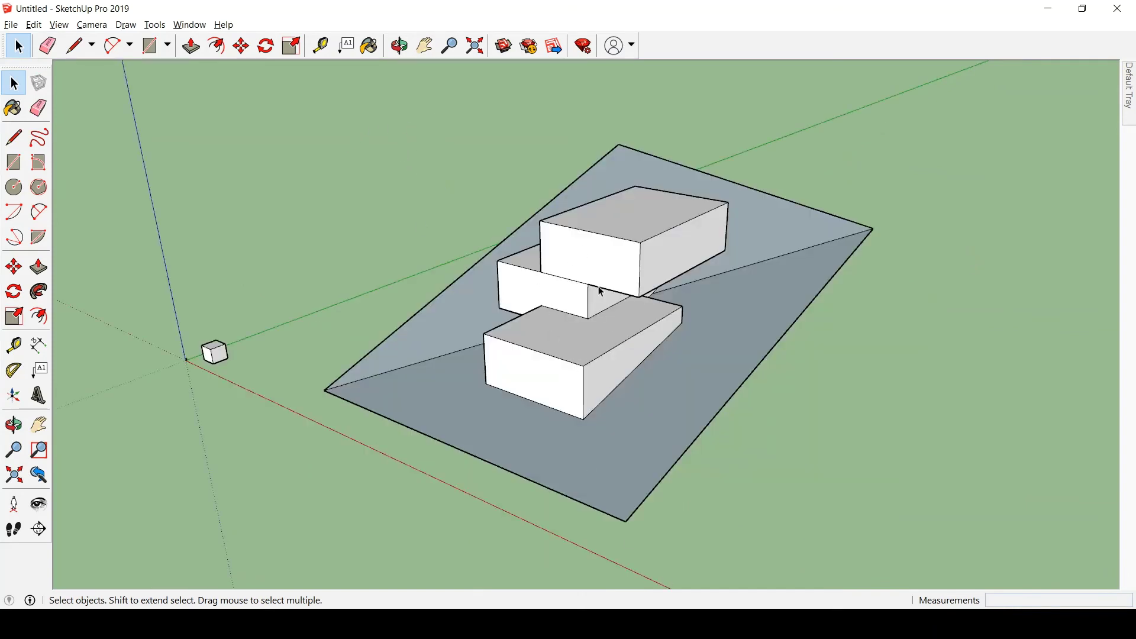
middle_drag(612, 335, 879, 319)
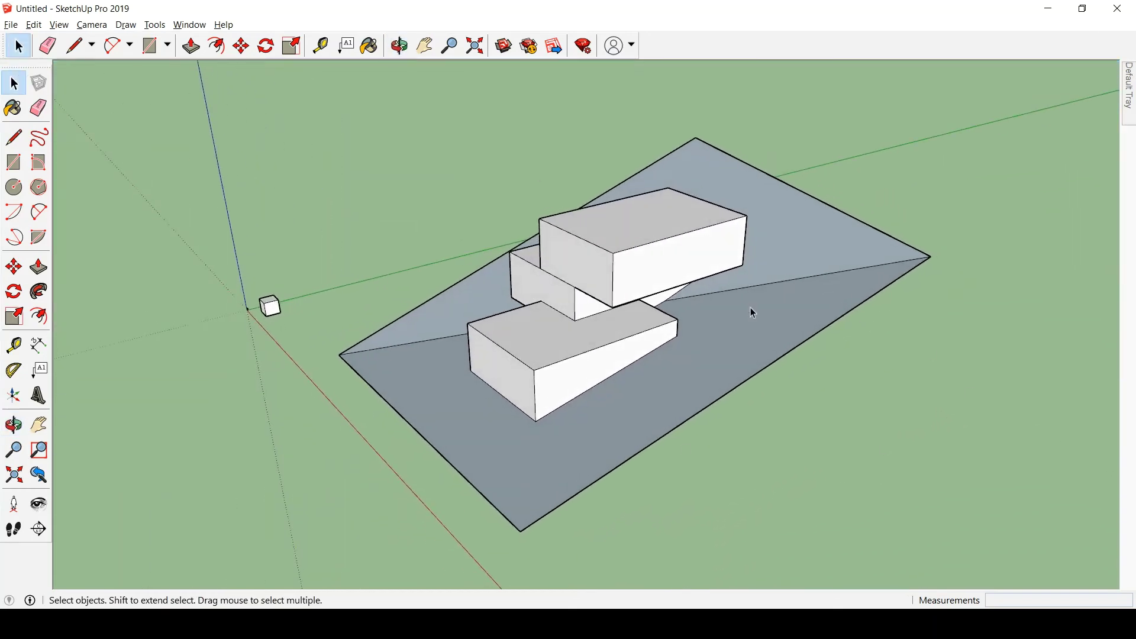
middle_drag(752, 308, 574, 288)
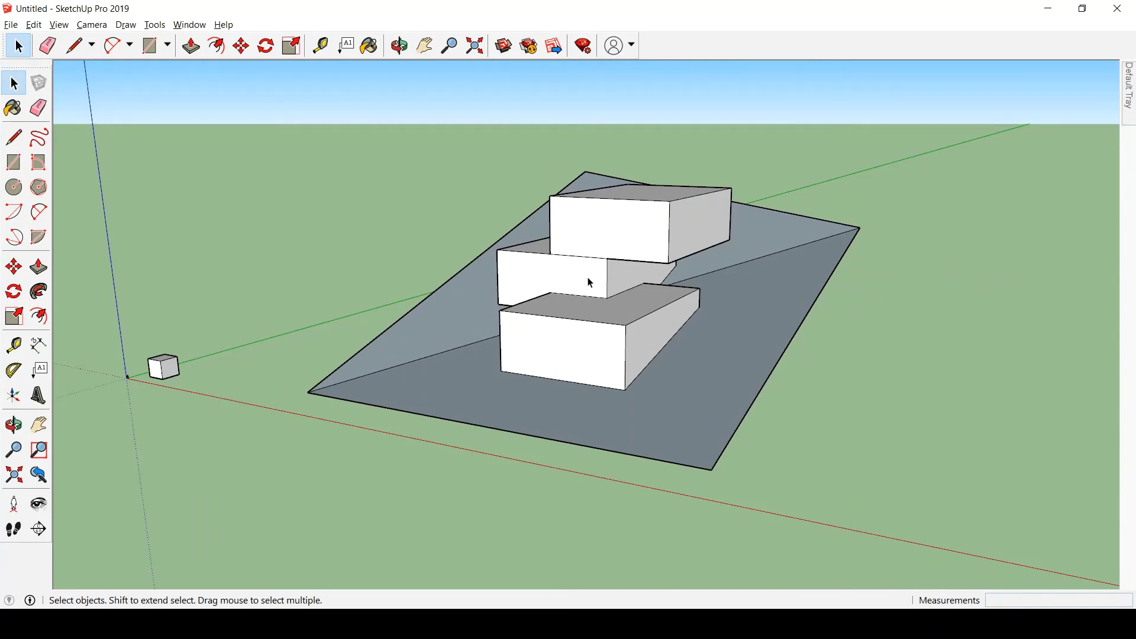
middle_drag(726, 264, 672, 296)
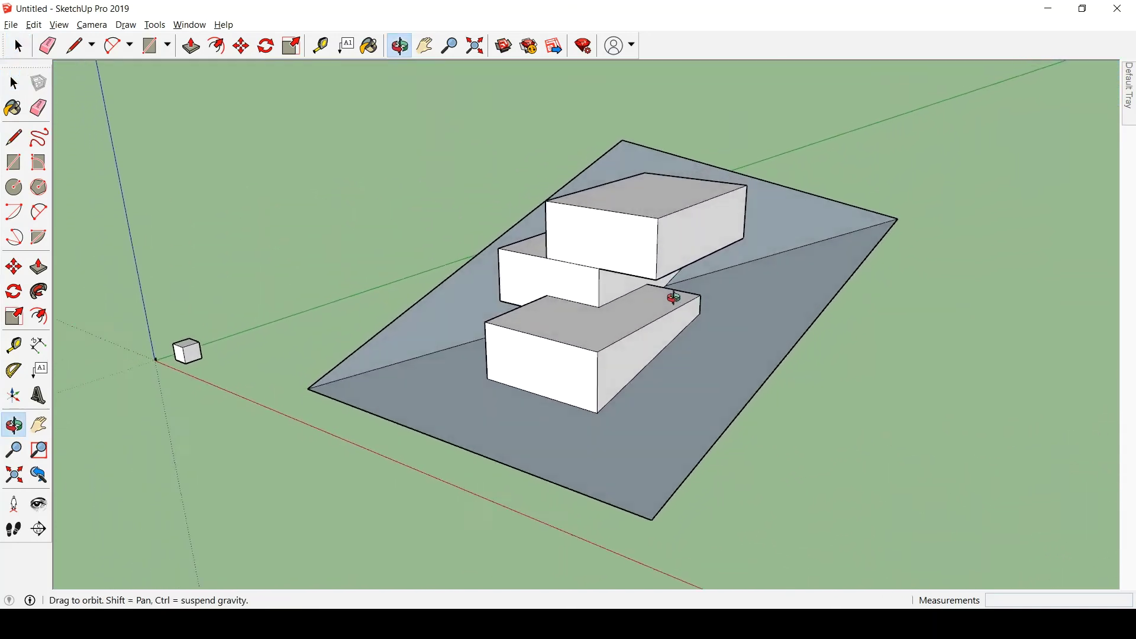
key(space)
mouse_move(626, 347)
middle_down()
mouse_move(651, 329)
mouse_move(609, 353)
middle_up()
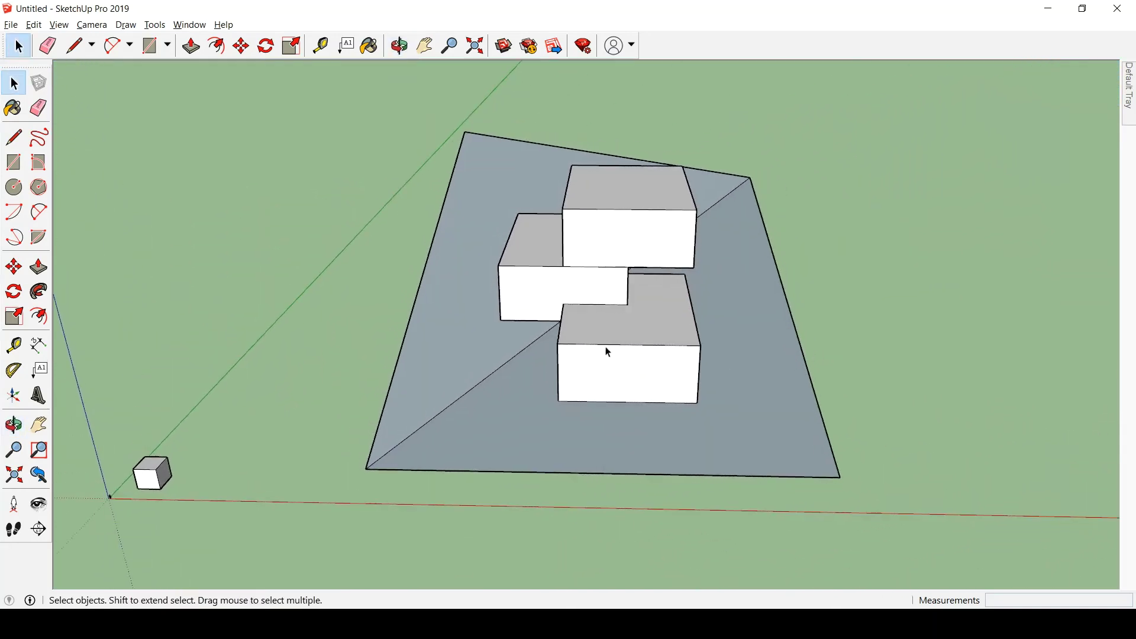
middle_drag(583, 315, 521, 310)
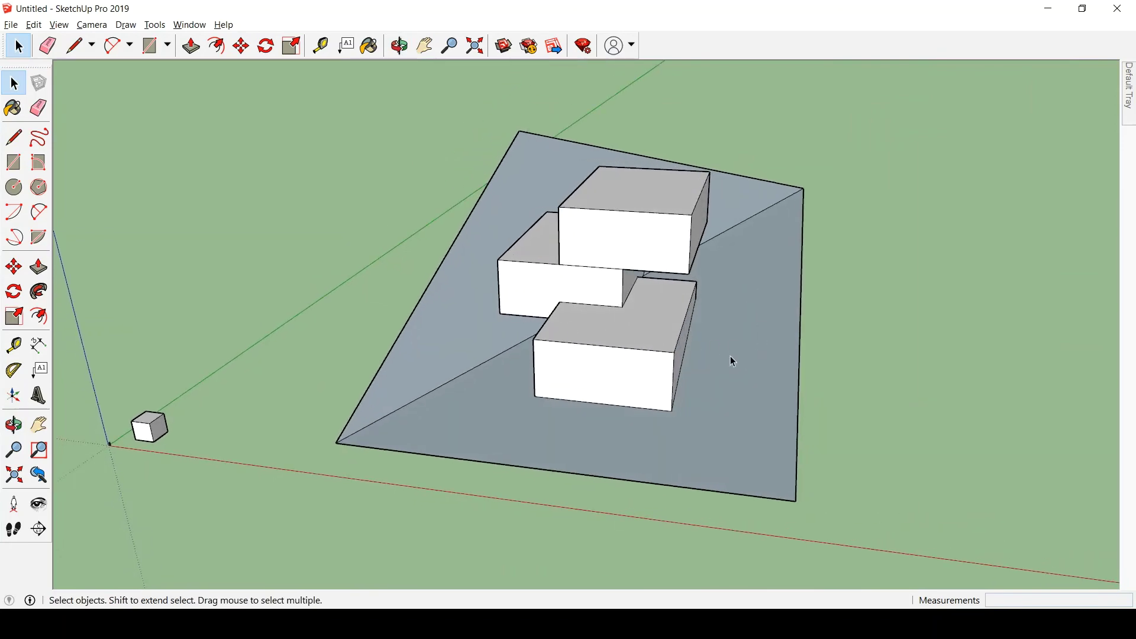
Try to move all three boxes away from the large surface by the front box's lower corner, and undo the move.
middle_drag(452, 188, 489, 287)
scroll(489, 286, down, 2)
drag(443, 147, 705, 430)
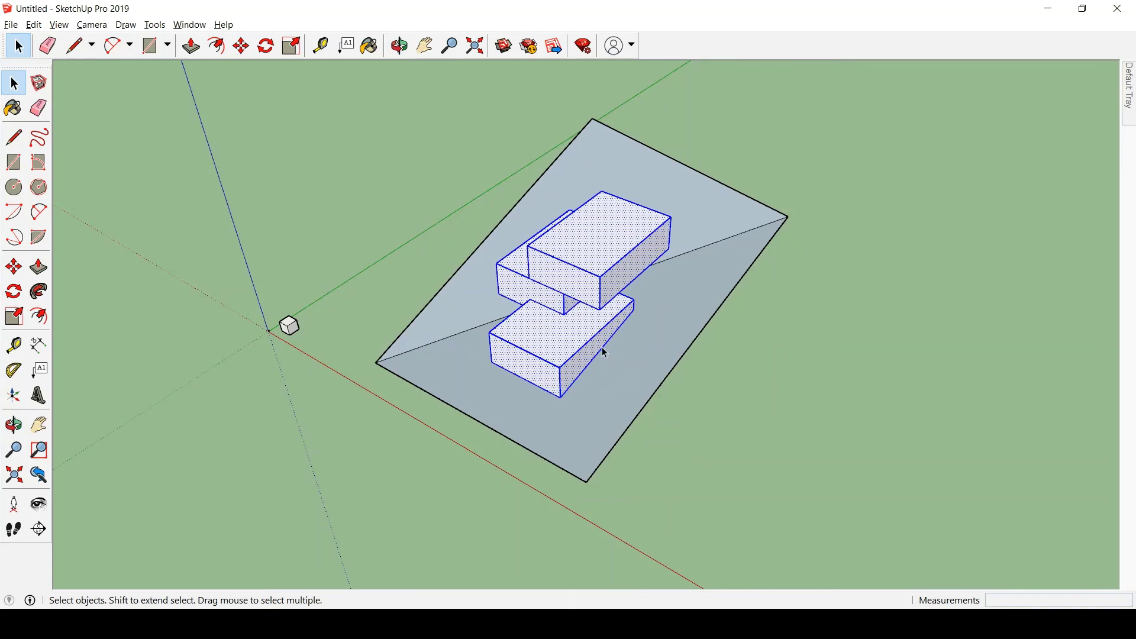
middle_drag(605, 353, 673, 289)
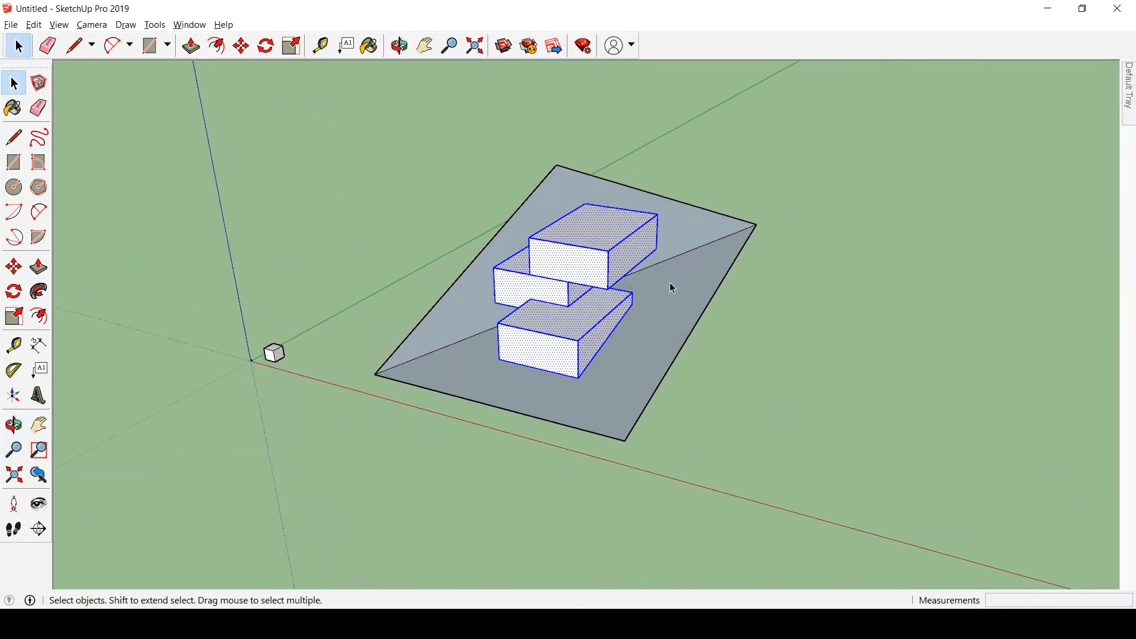
key(m)
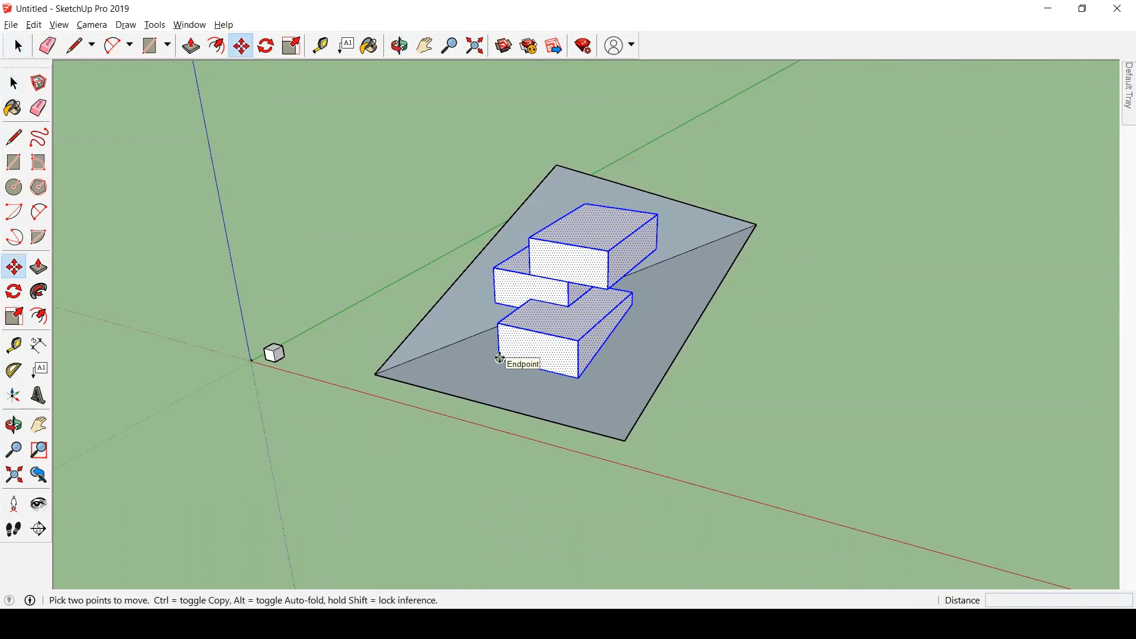
click(500, 358)
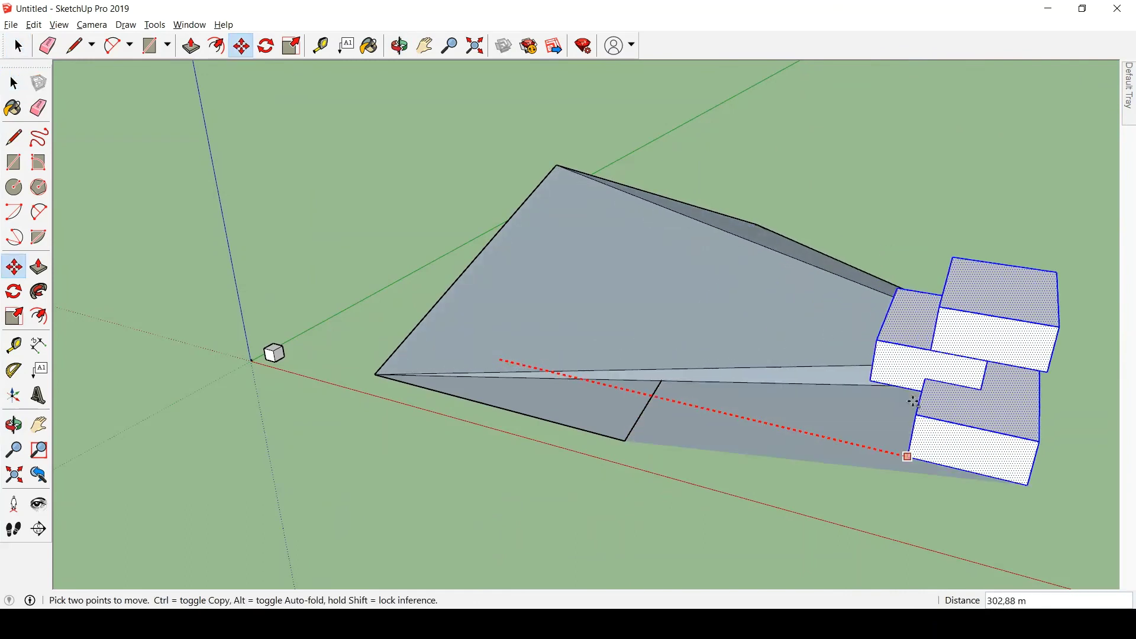
click(839, 389)
middle_drag(864, 421, 686, 354)
key(ctrl+z)
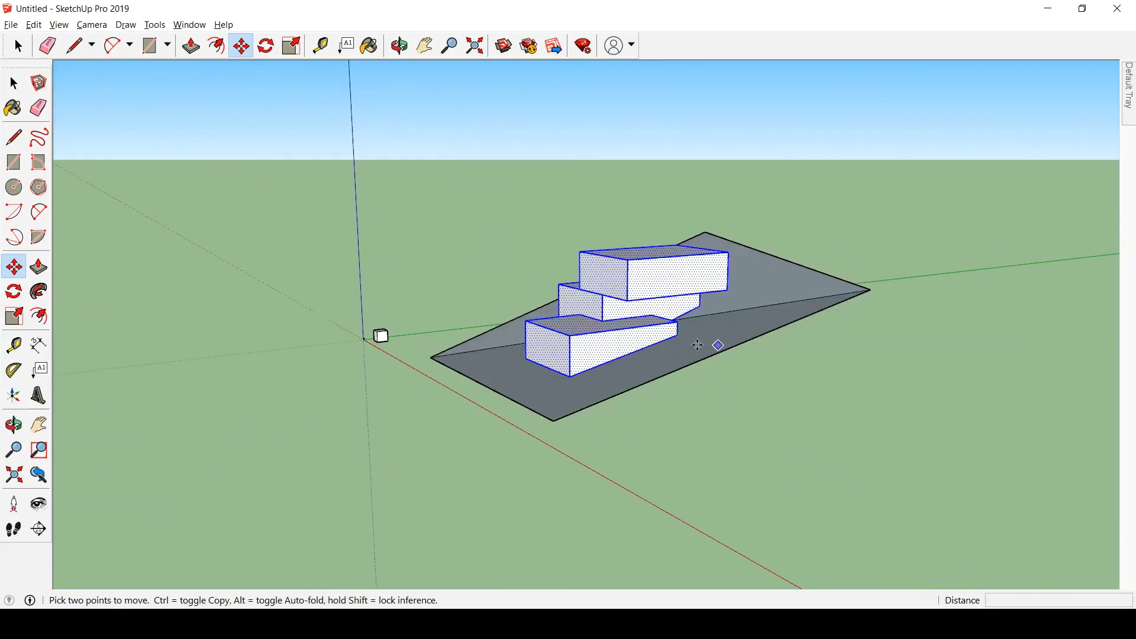
Select only the uppermost box and inspect the selection from several sides.
scroll(605, 292, up, 5)
key(space)
middle_drag(596, 288, 608, 152)
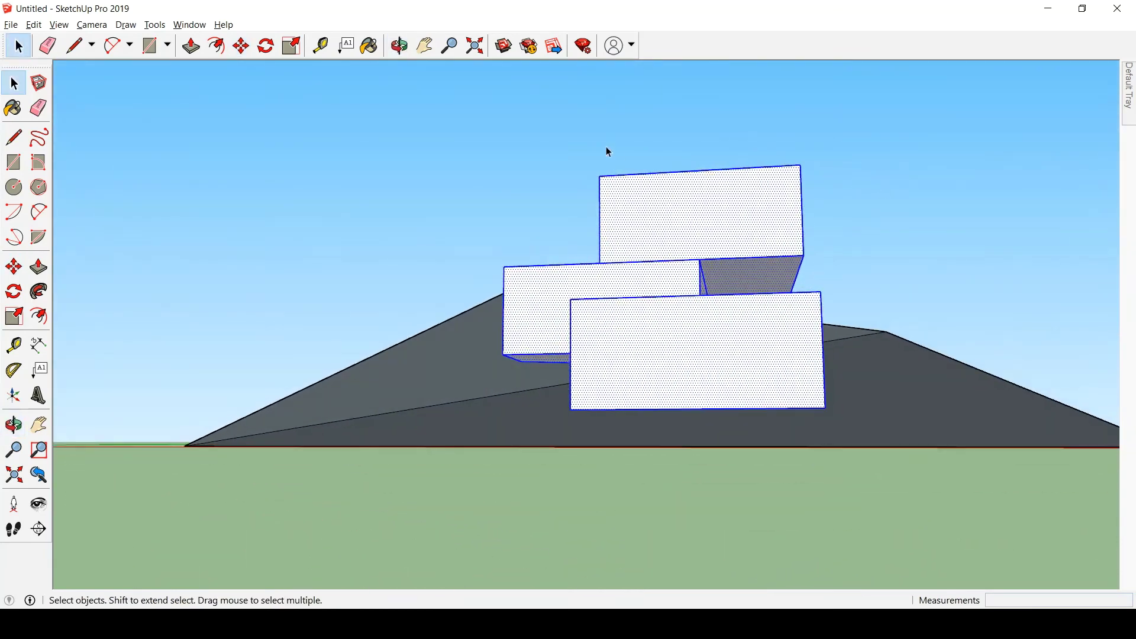
drag(546, 104, 872, 292)
middle_drag(786, 267, 765, 292)
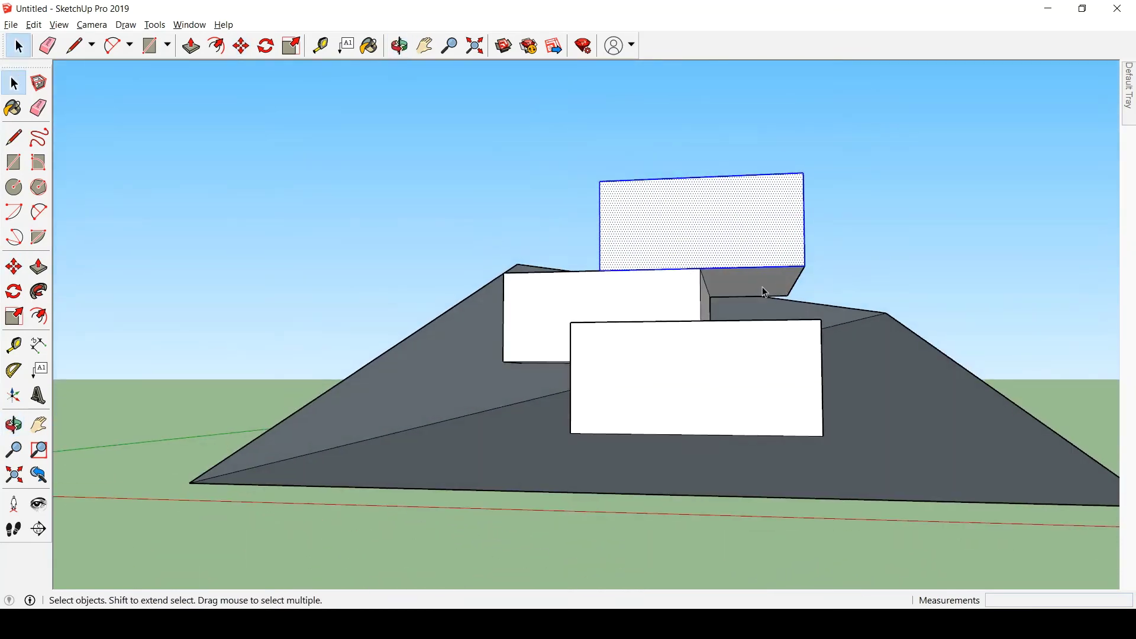
drag(585, 159, 920, 296)
middle_drag(671, 254, 621, 294)
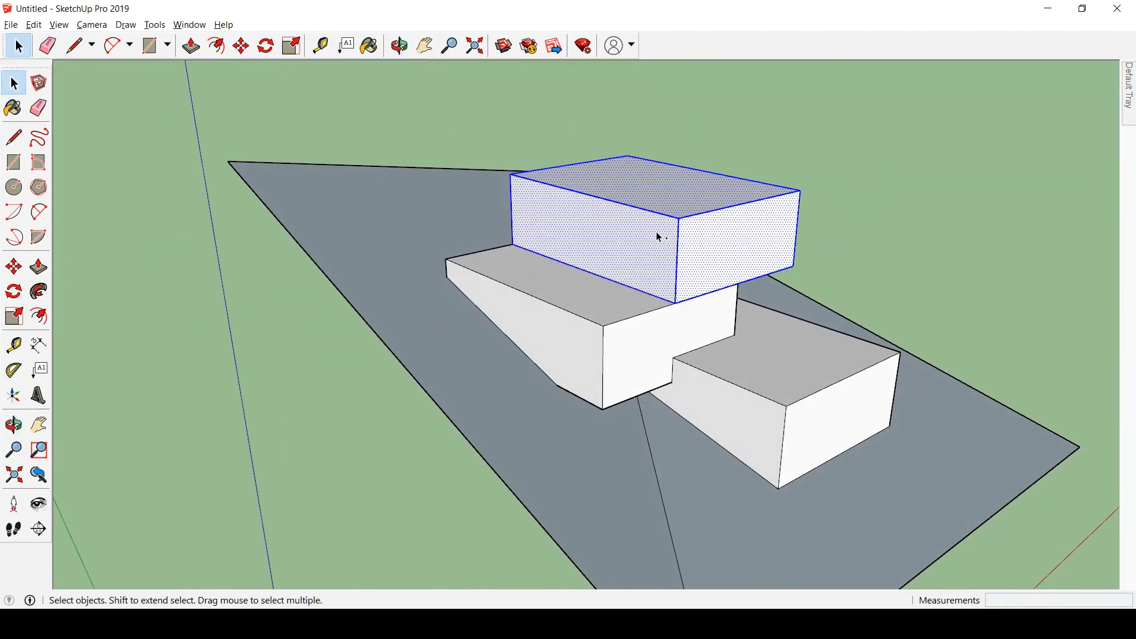
middle_drag(540, 243, 657, 256)
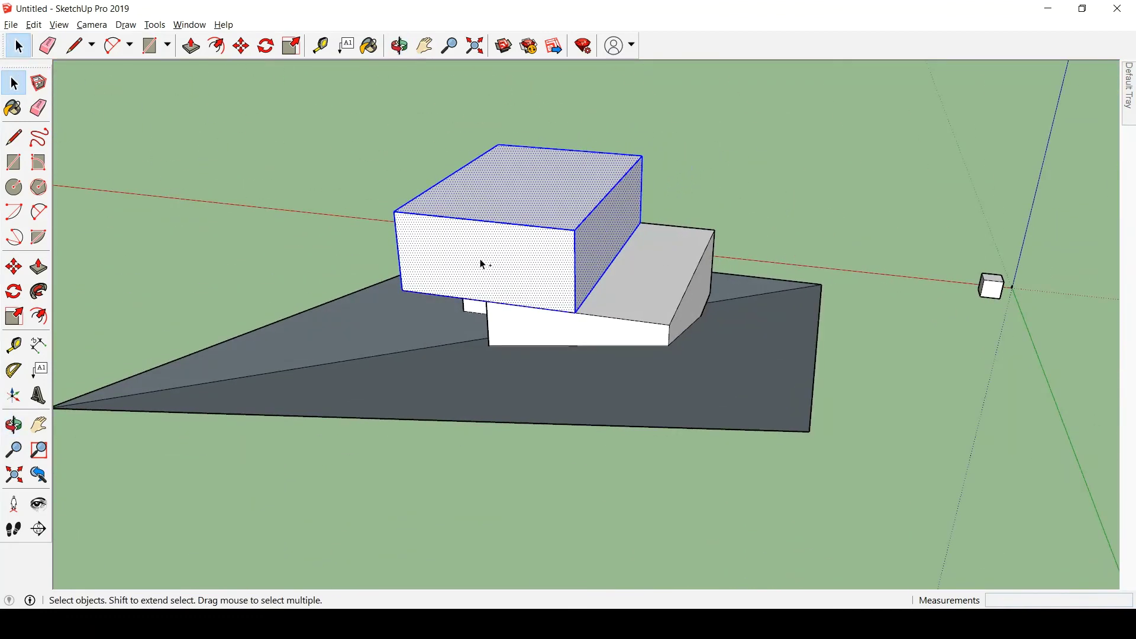
middle_drag(481, 261, 619, 262)
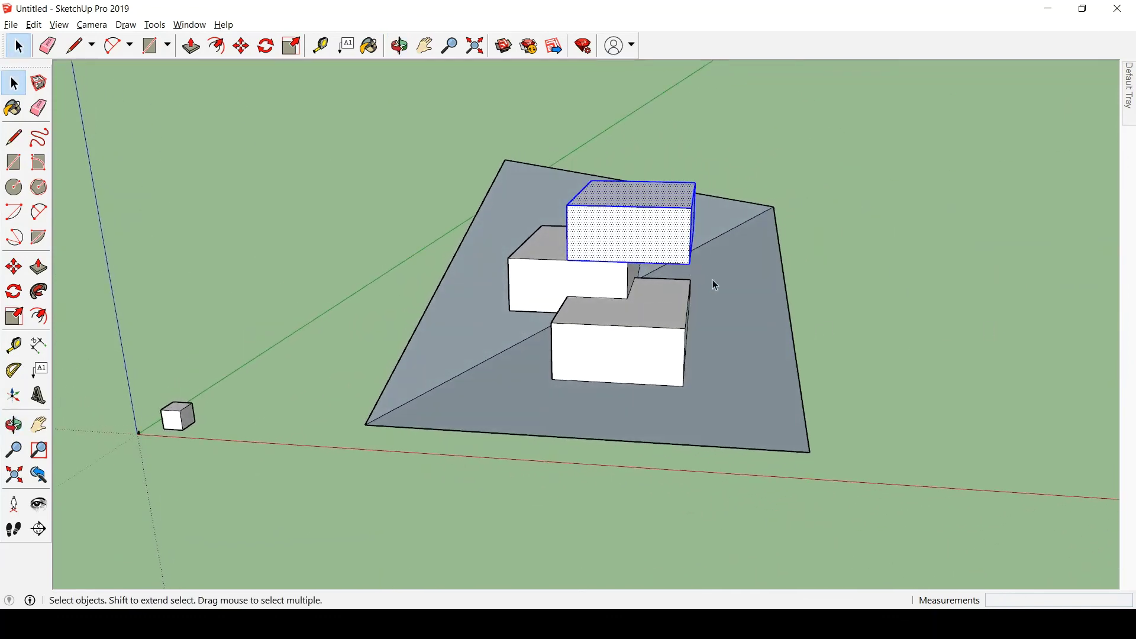
Move the selected uppermost box by its lower corner, away from the two boxes it is attached to.
middle_drag(715, 285, 509, 260)
key(m)
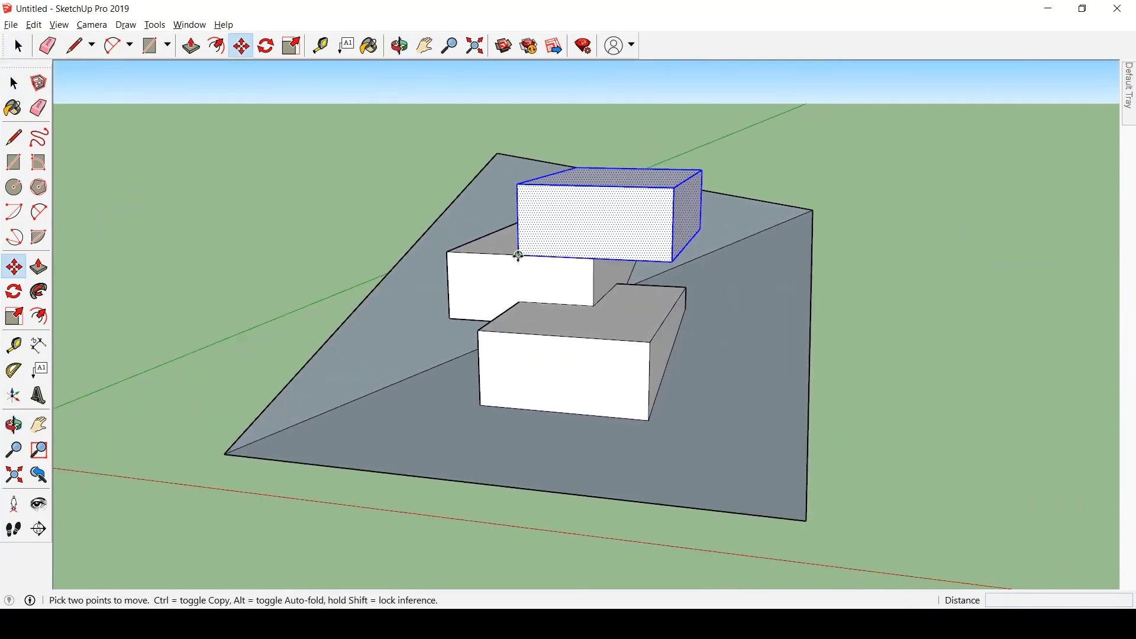
click(518, 256)
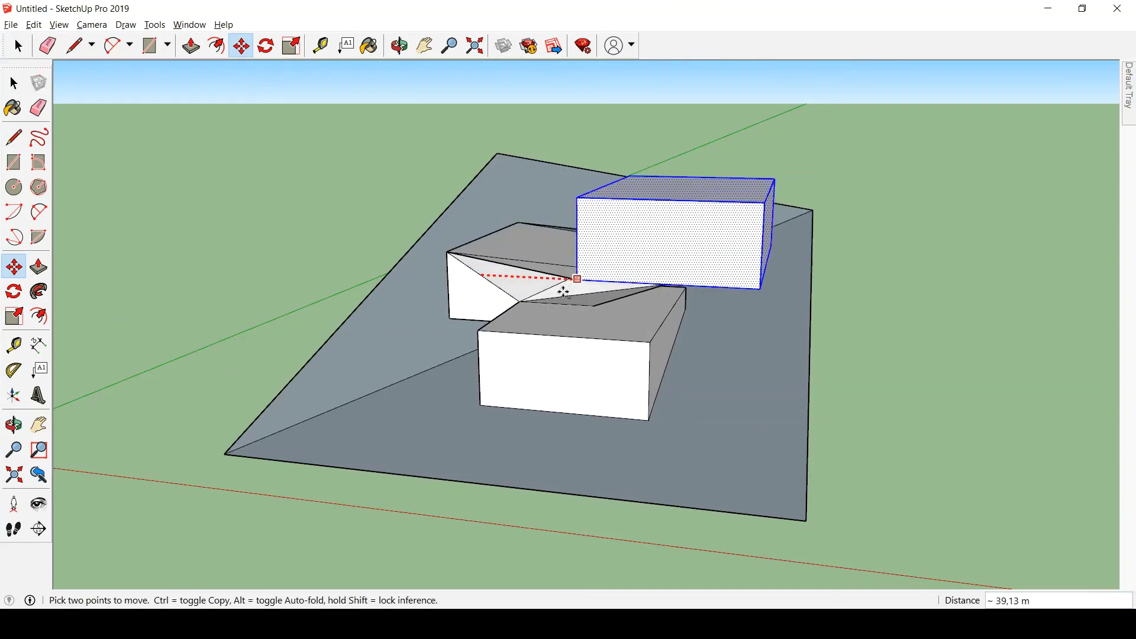
middle_drag(561, 297, 475, 427)
key(space)
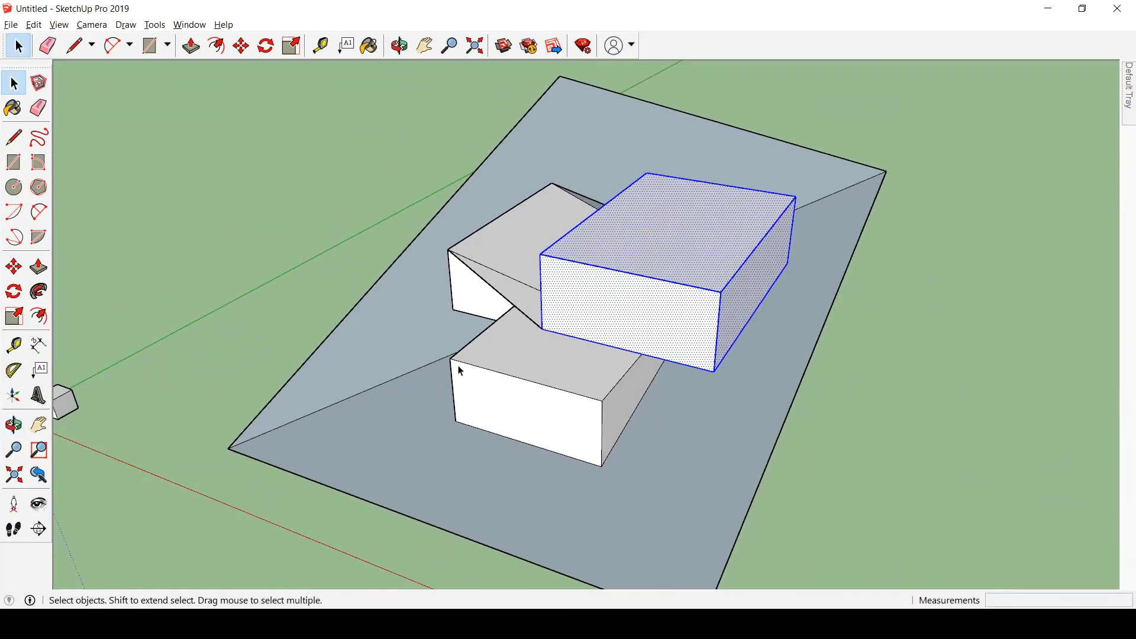
scroll(539, 329, down, 5)
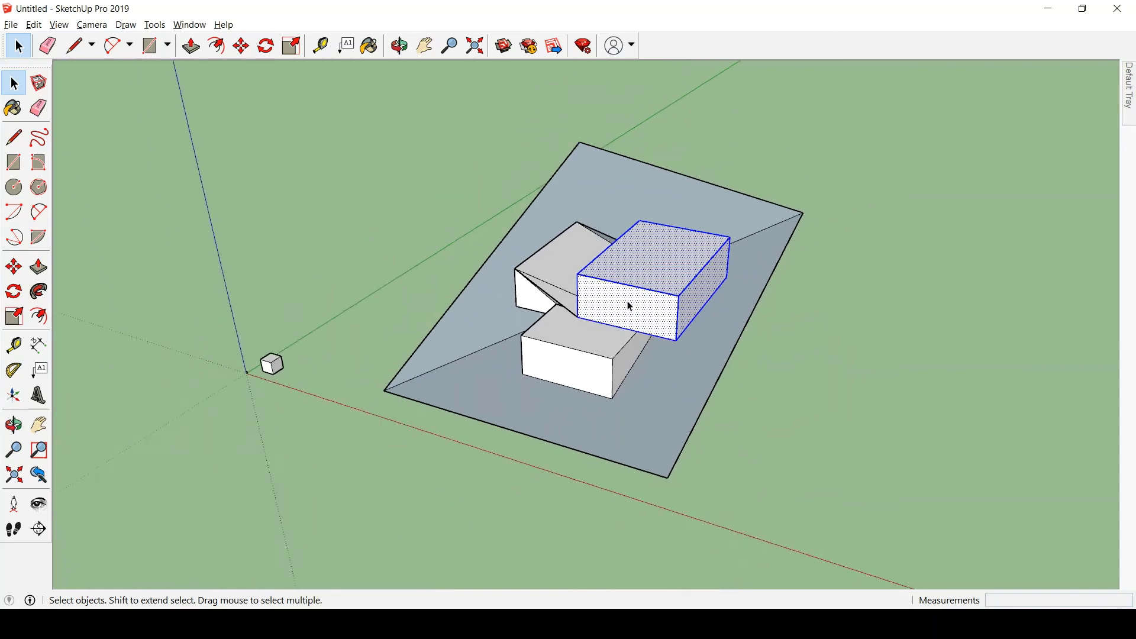
Copy the small cube near the origin by its lower front corner to a spot beside the original.
scroll(396, 344, up, 8)
scroll(396, 343, up, 3)
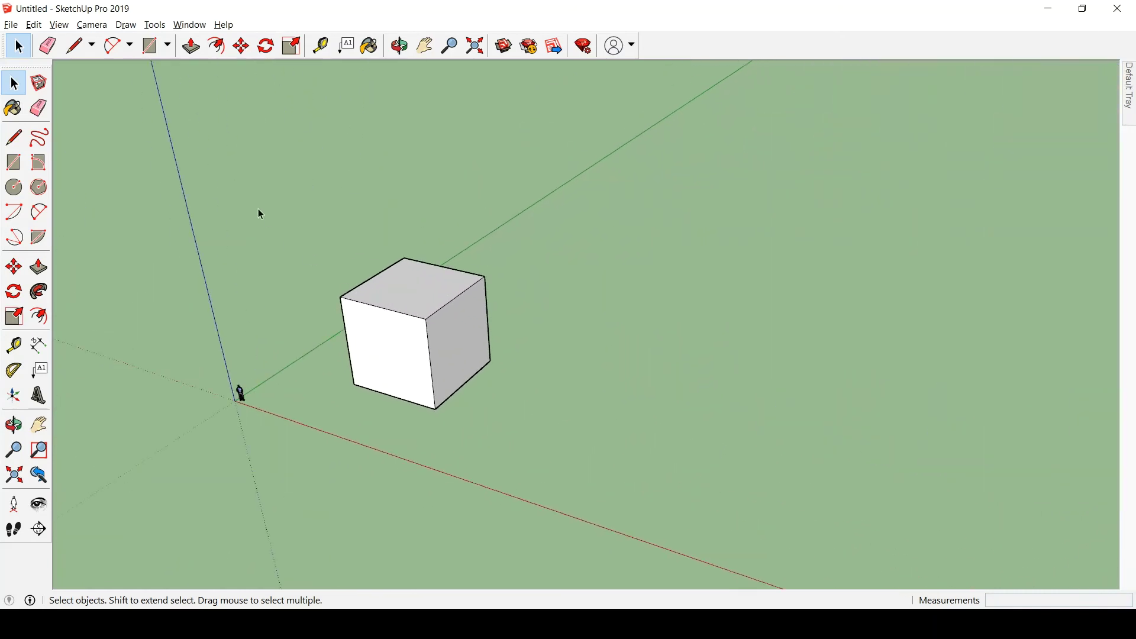
drag(258, 209, 579, 442)
key(m)
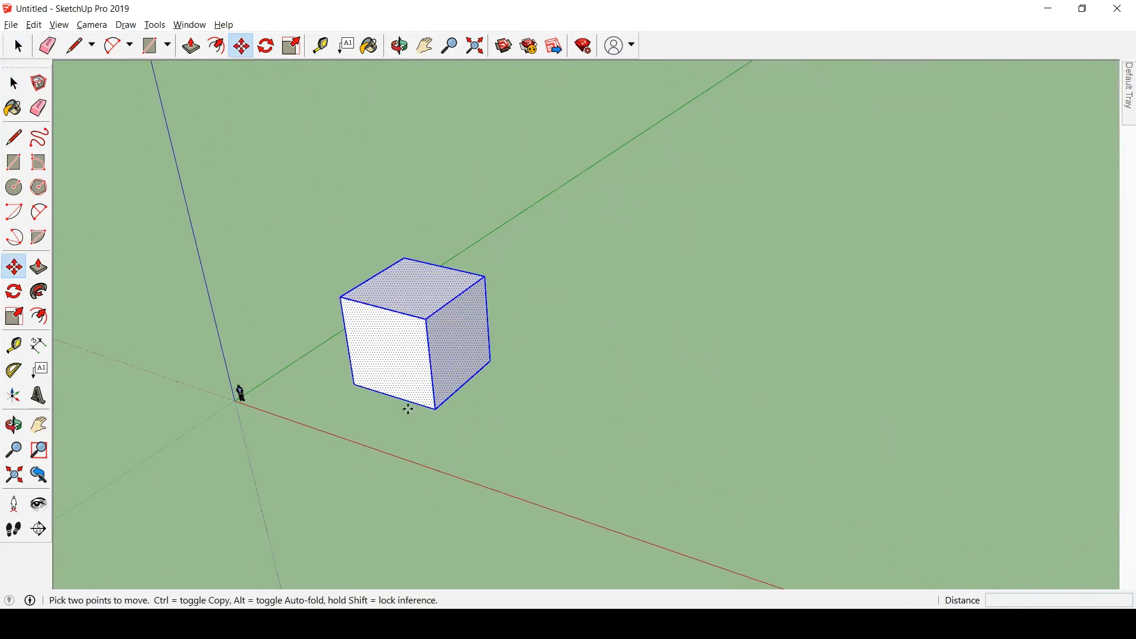
click(436, 409)
key(ctrl)
click(782, 326)
key(space)
click(878, 199)
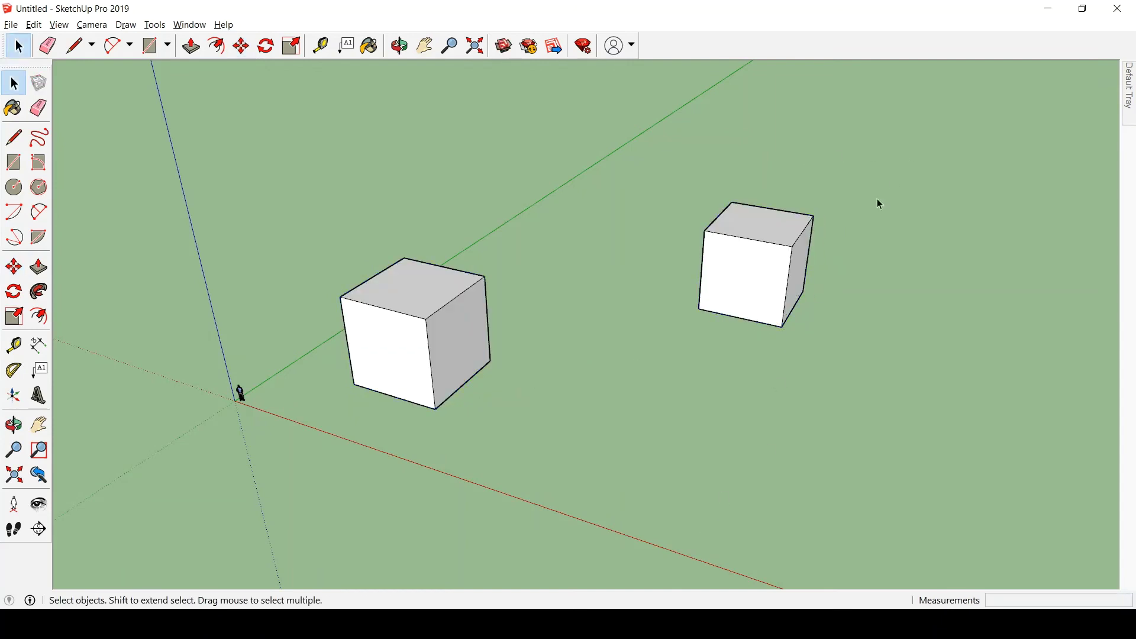
Move the copied cube onto the original cube, placing its lower front corner on the original's upper front corner.
scroll(461, 254, down, 3)
drag(578, 172, 747, 354)
scroll(648, 291, up, 2)
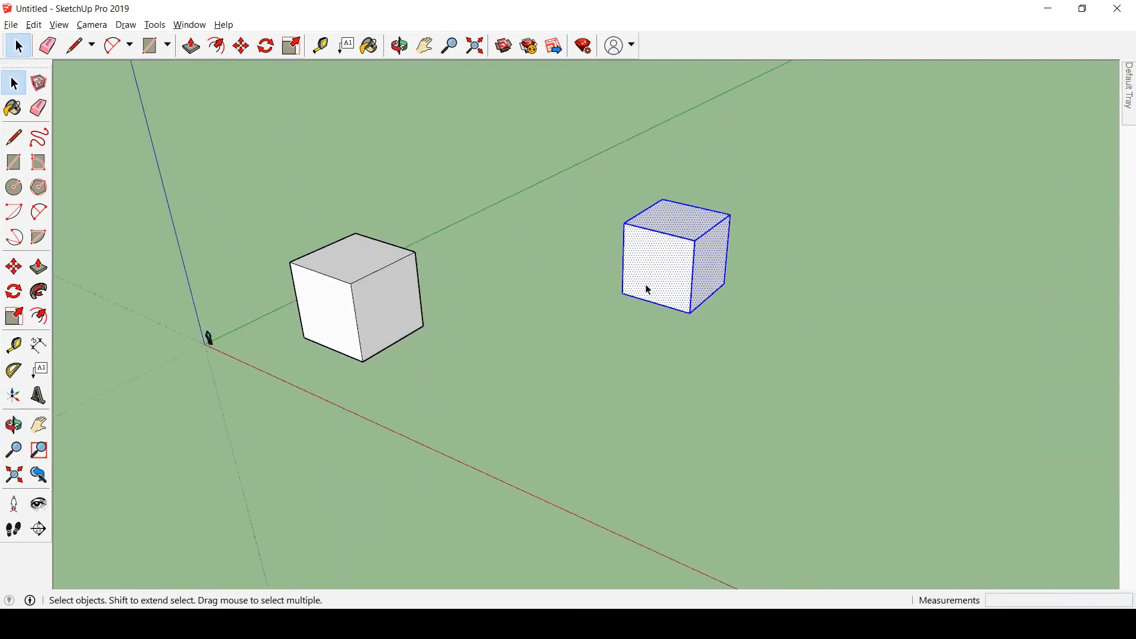
key(m)
click(690, 312)
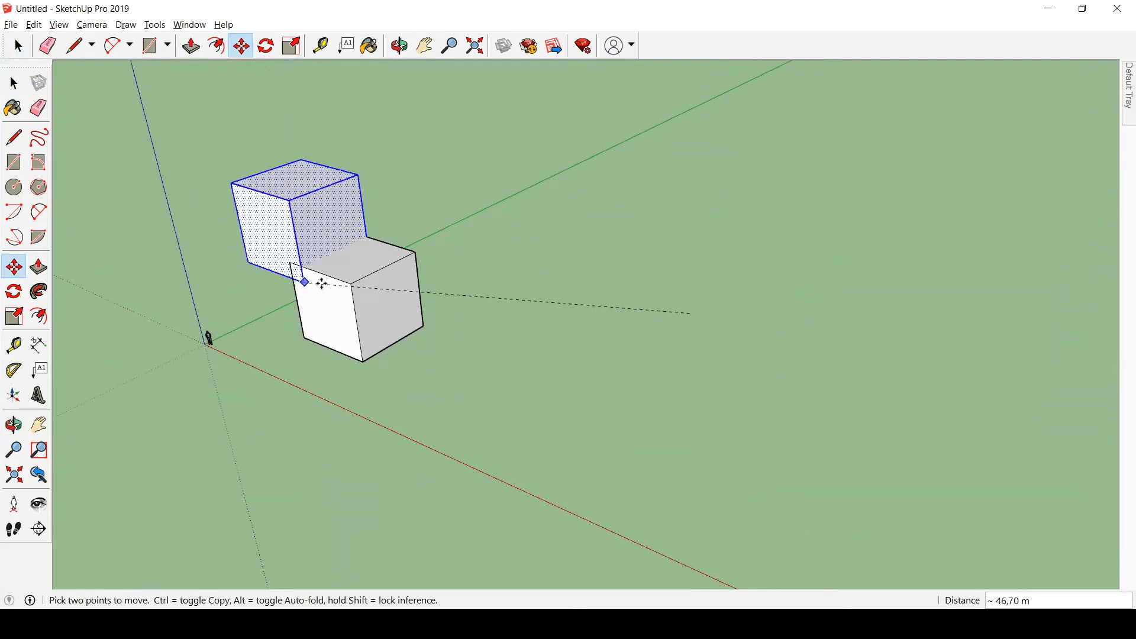
click(352, 284)
key(space)
click(498, 400)
Try to move the upper cube off the stack, and undo the stacking of the two cubes.
middle_drag(497, 401, 402, 139)
drag(216, 128, 495, 279)
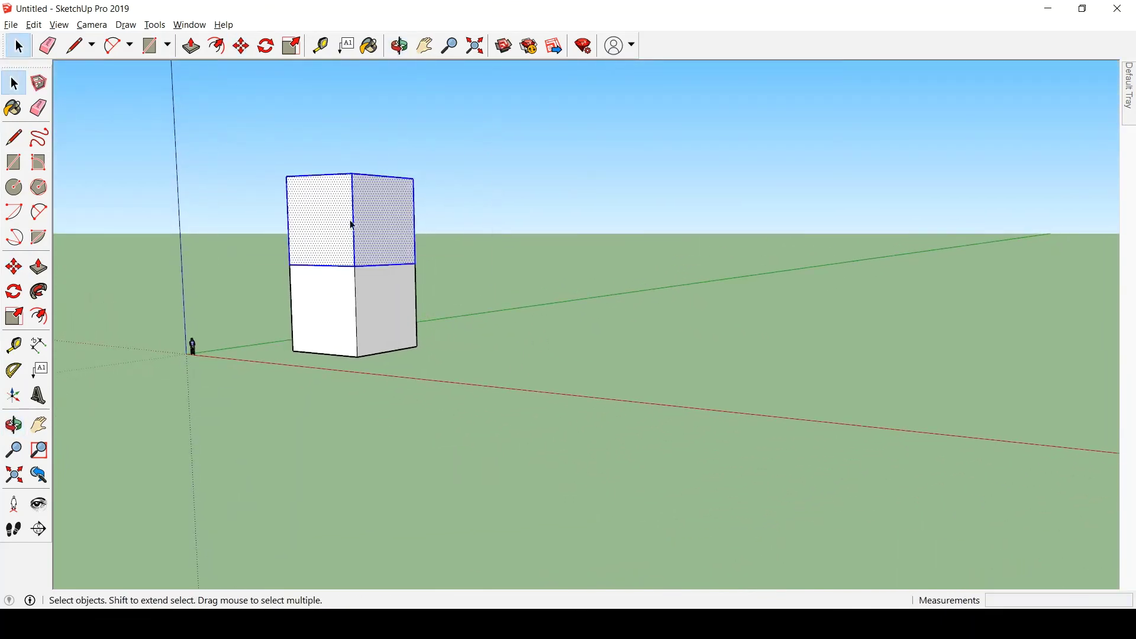
key(m)
middle_drag(325, 223, 343, 265)
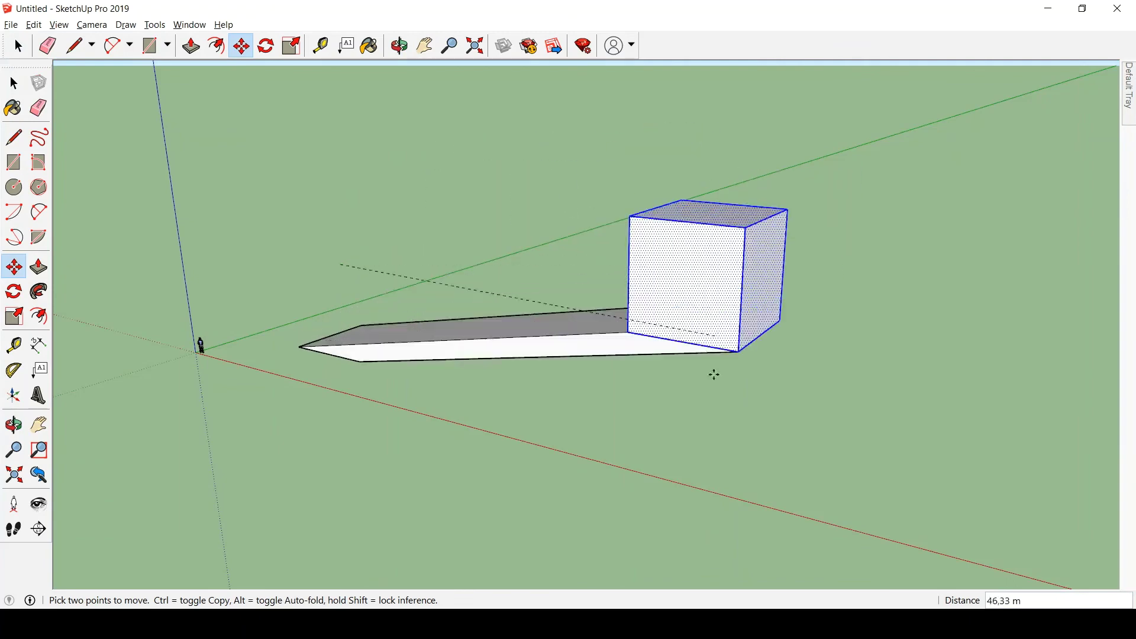
click(332, 273)
key(space)
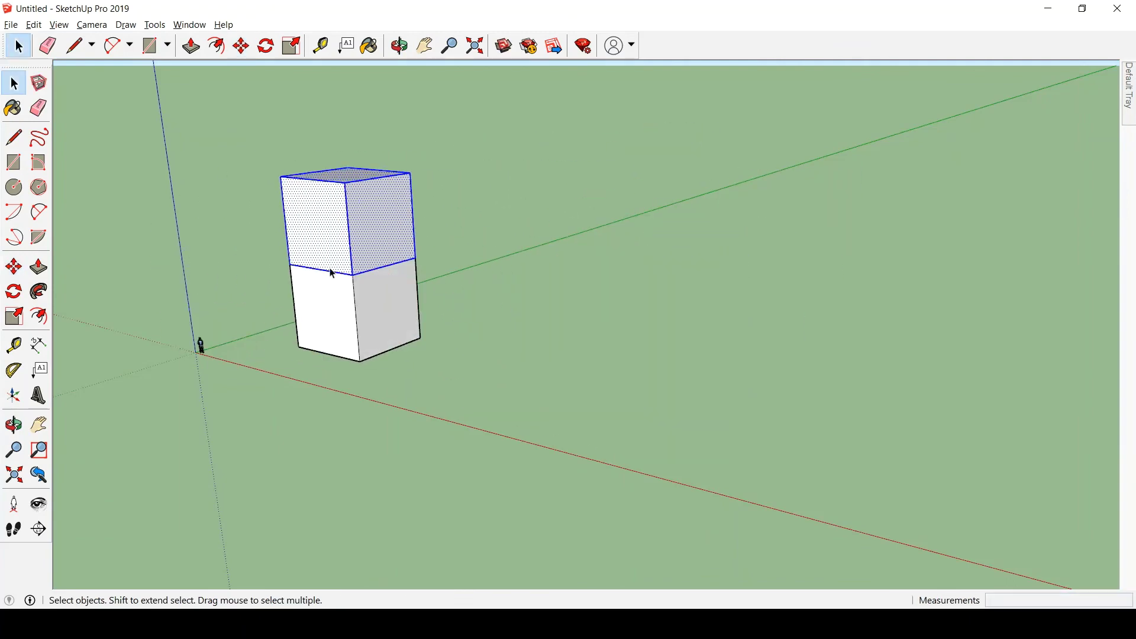
scroll(377, 312, down, 10)
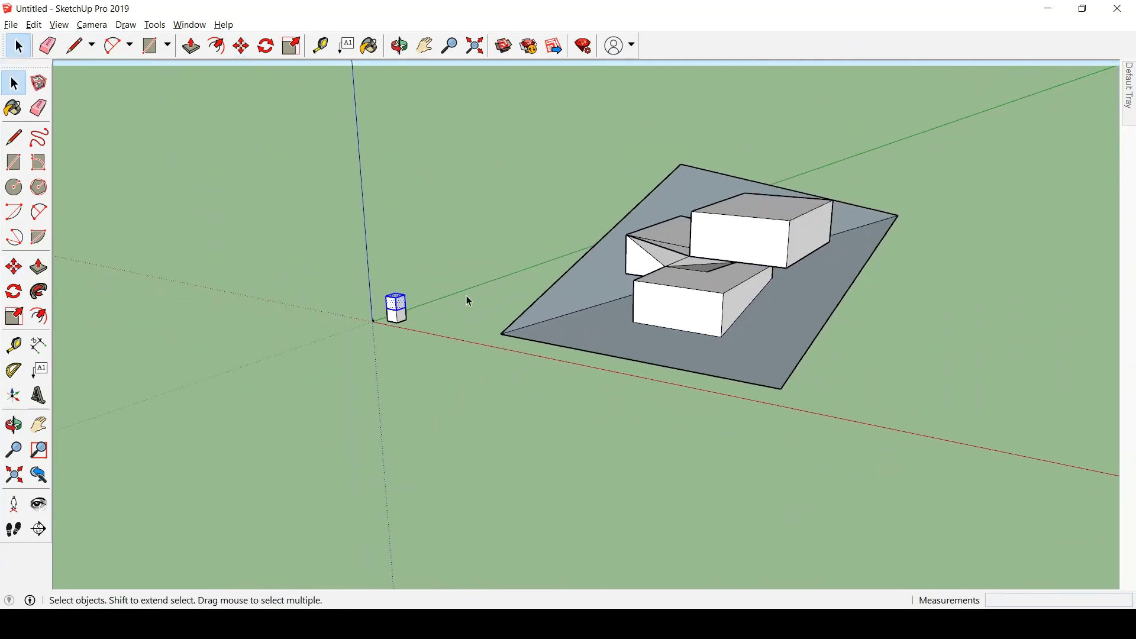
middle_drag(469, 302, 465, 321)
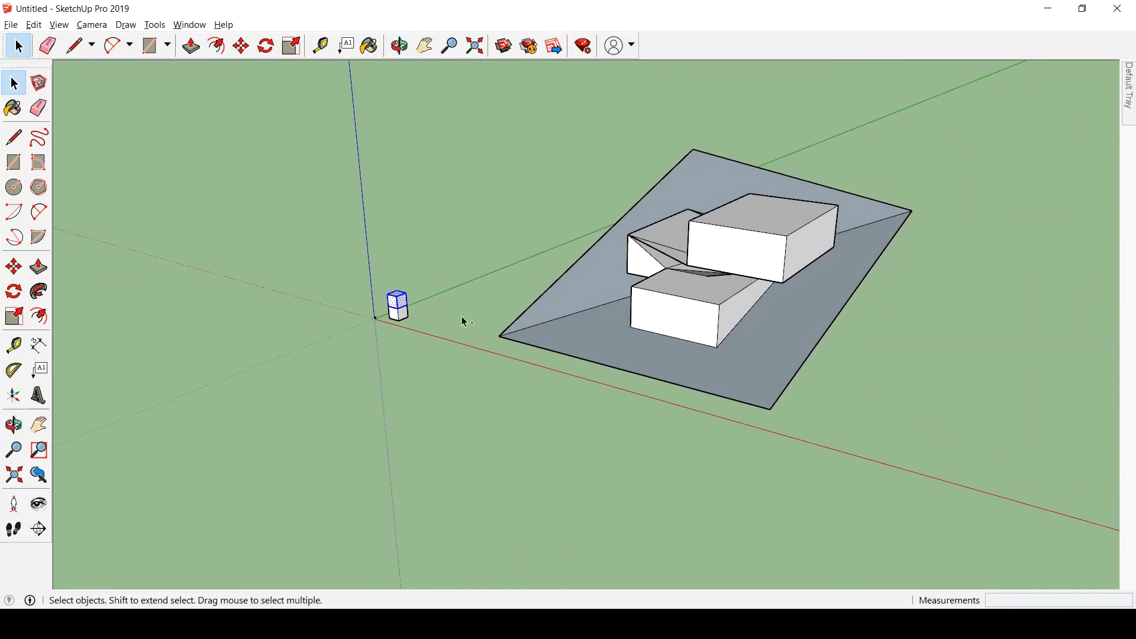
key(ctrl+z)
click(467, 287)
Select the whole cube nearest the origin and make it a group.
scroll(459, 285, up, 6)
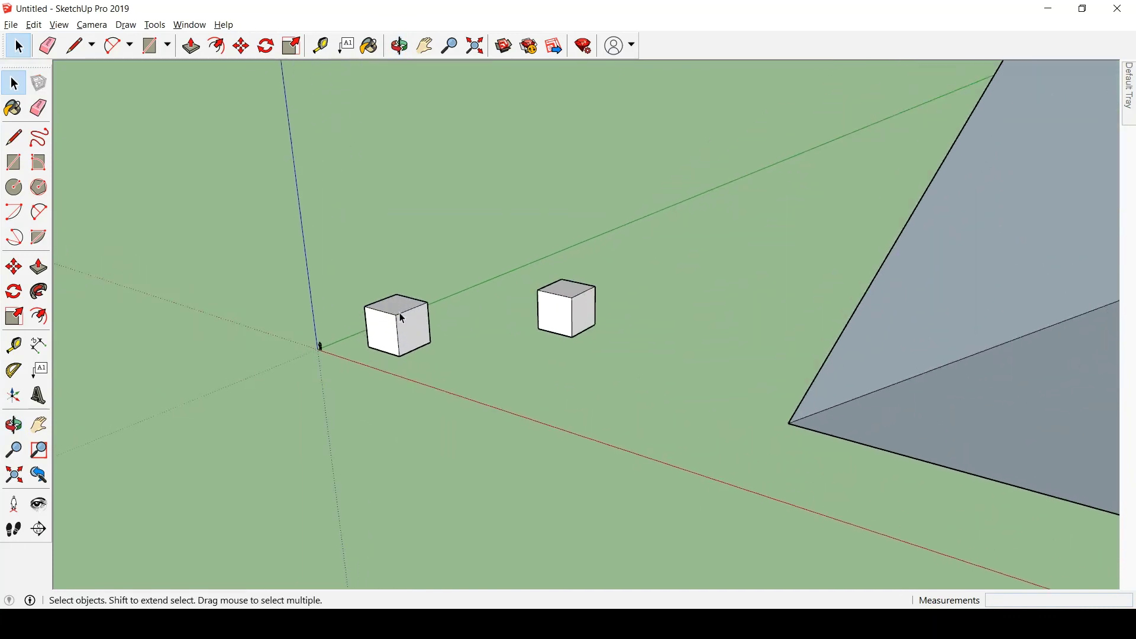
middle_drag(424, 330, 548, 253)
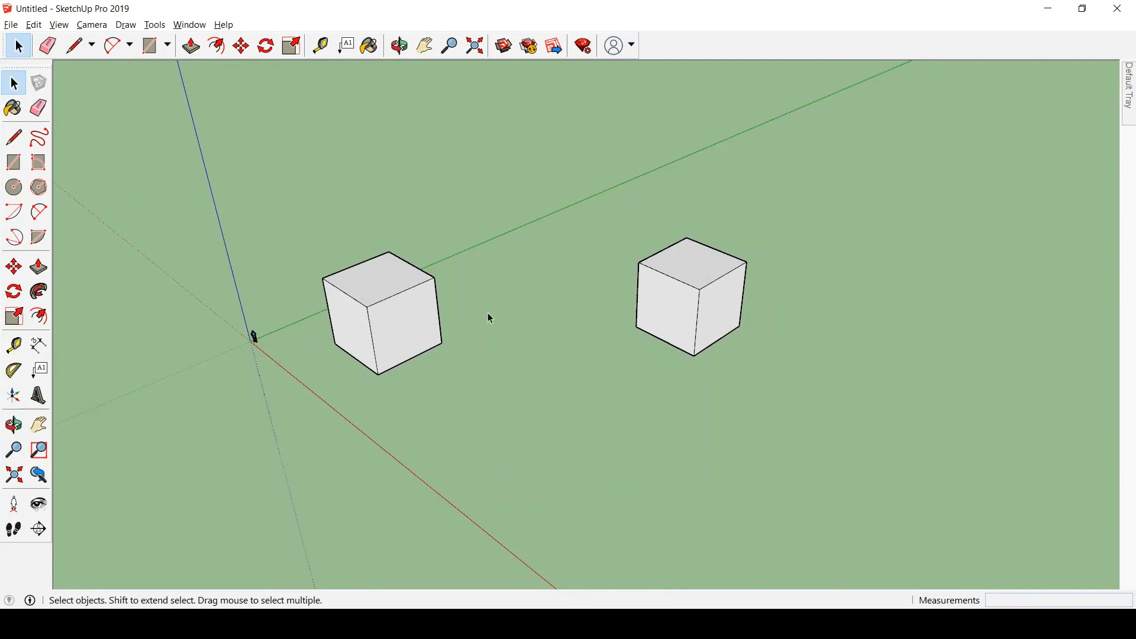
drag(293, 201, 495, 425)
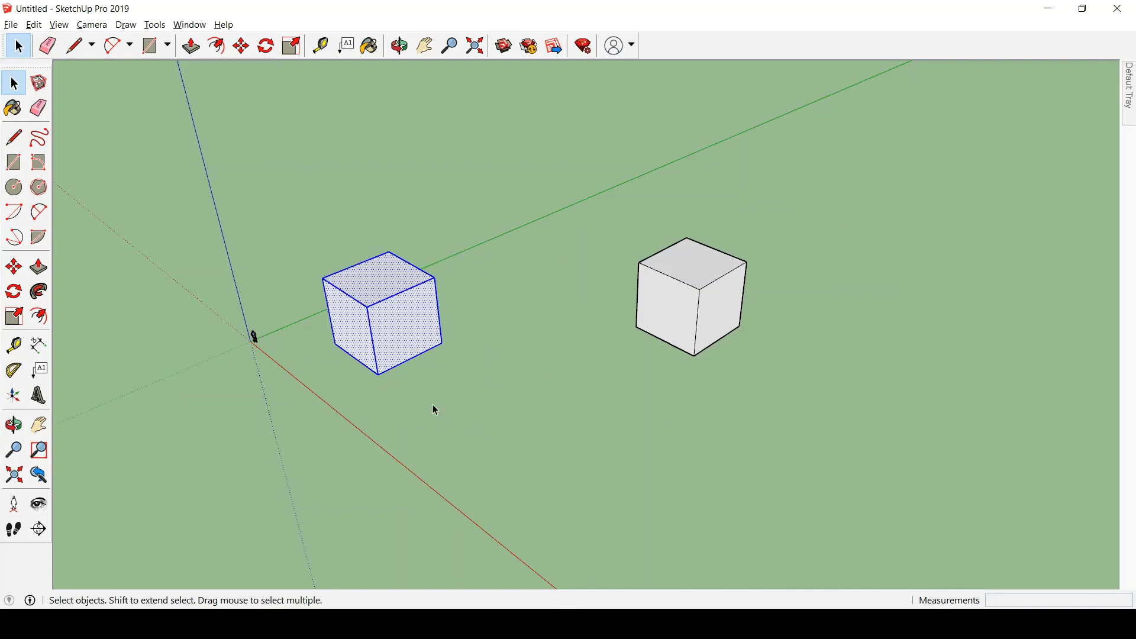
right_click(375, 270)
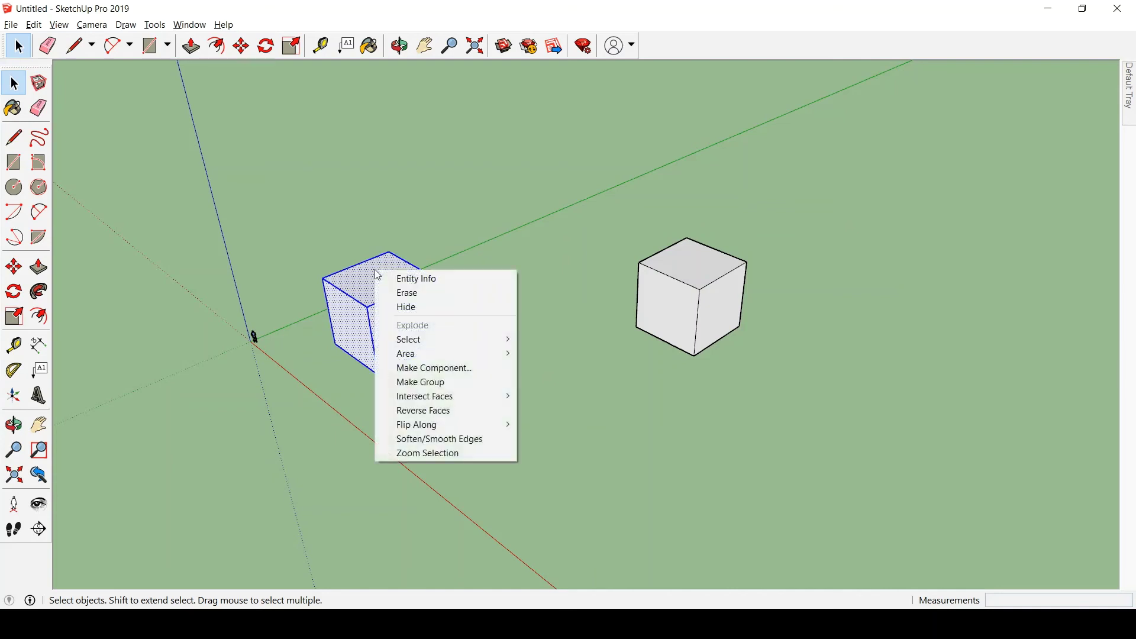
click(448, 388)
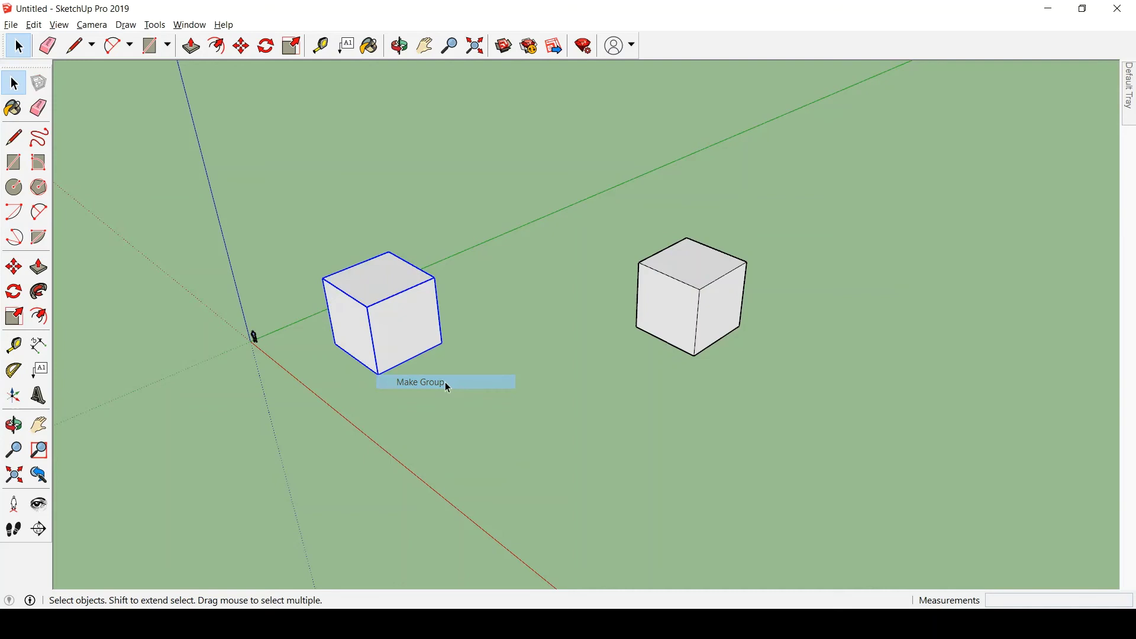
click(474, 410)
Compare how the grouped cube and the ungrouped copy respond when individual faces are selected.
scroll(381, 331, up, 3)
middle_drag(383, 333, 441, 271)
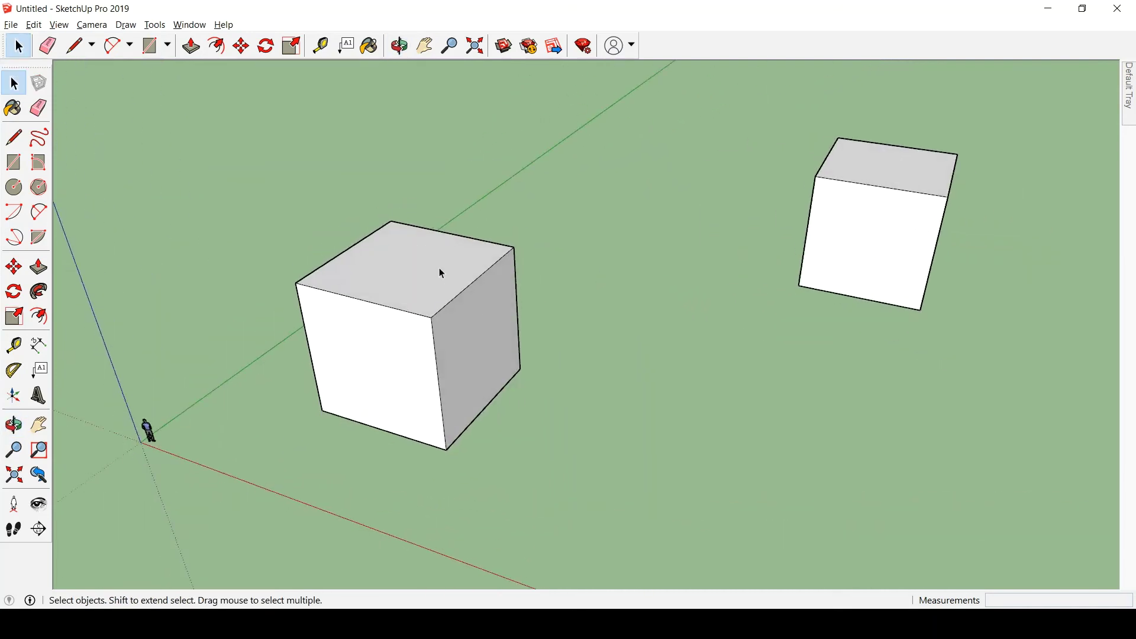
click(441, 271)
drag(725, 125, 947, 350)
click(827, 180)
click(370, 260)
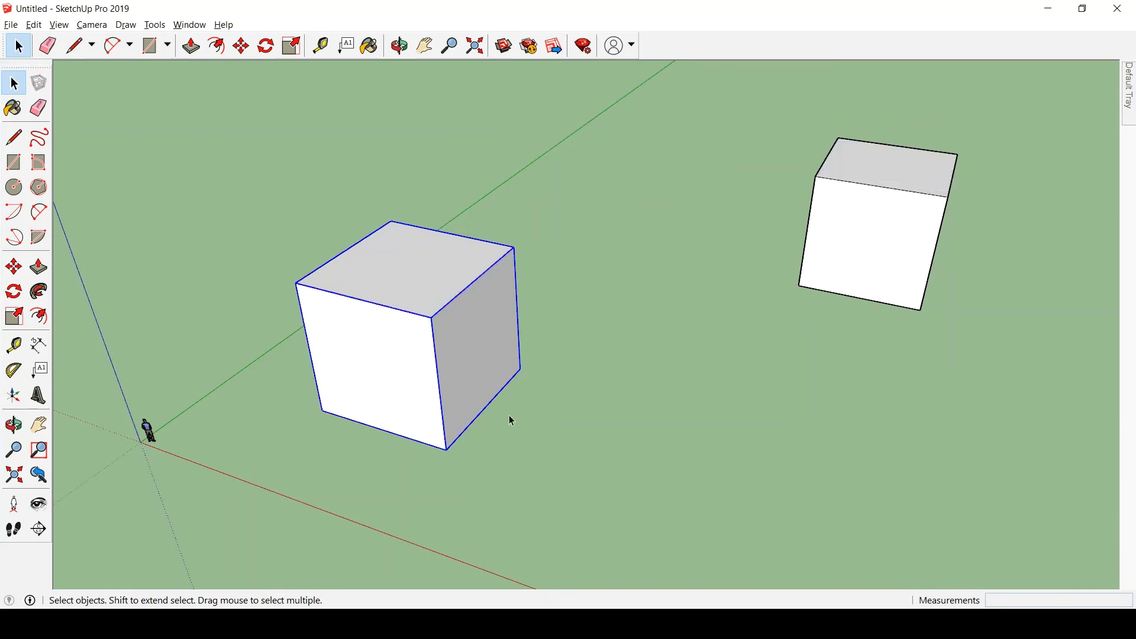
middle_drag(510, 419, 747, 269)
click(863, 232)
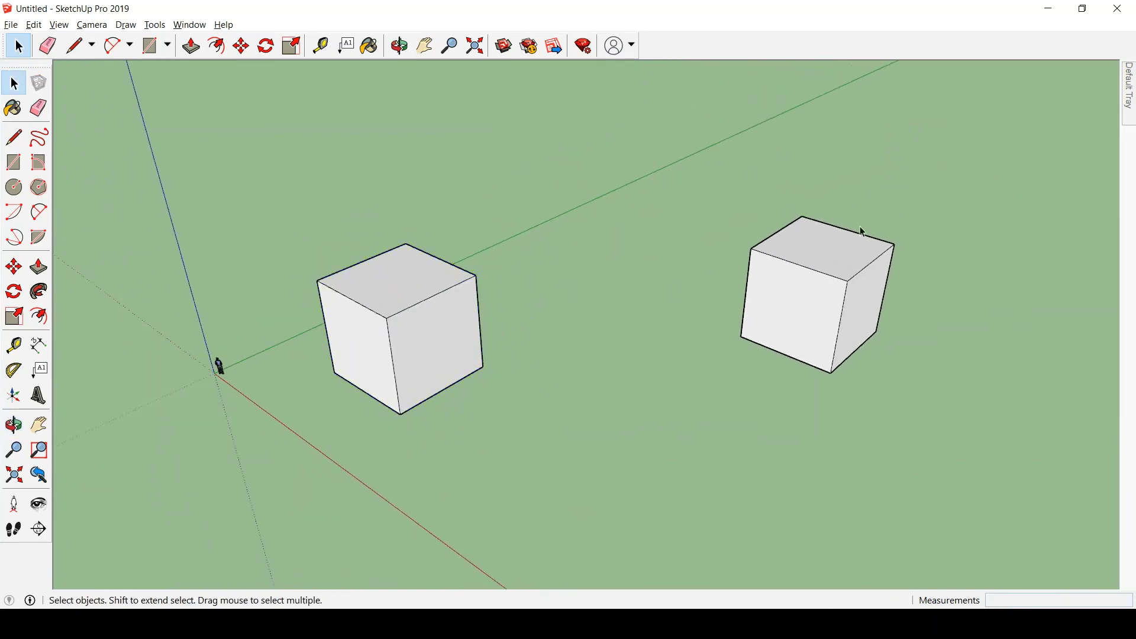
click(806, 318)
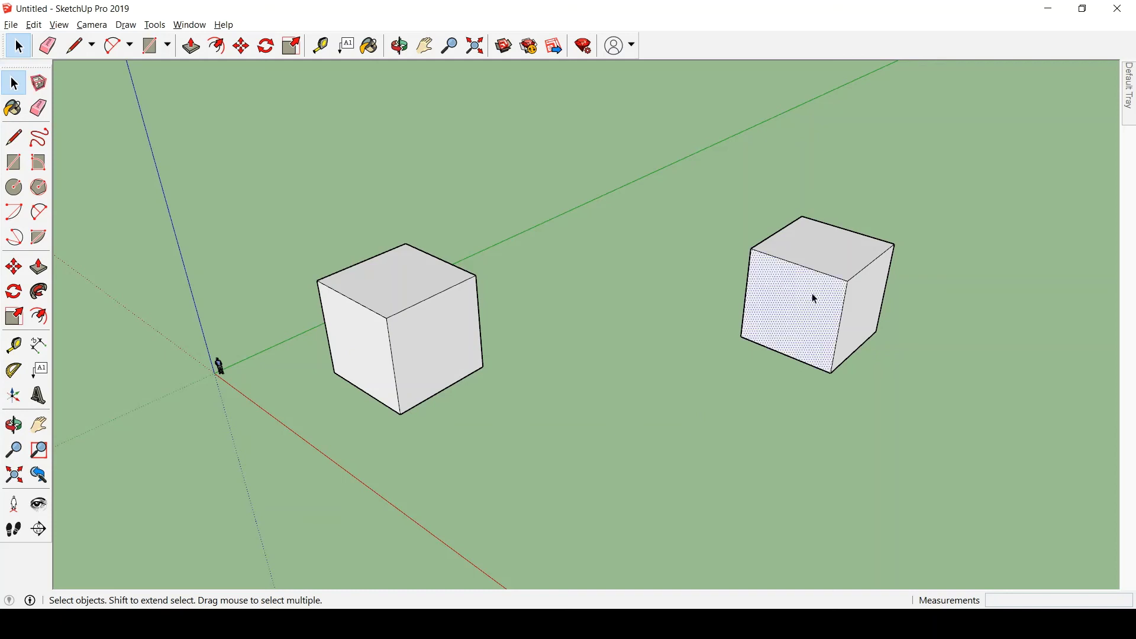
click(374, 348)
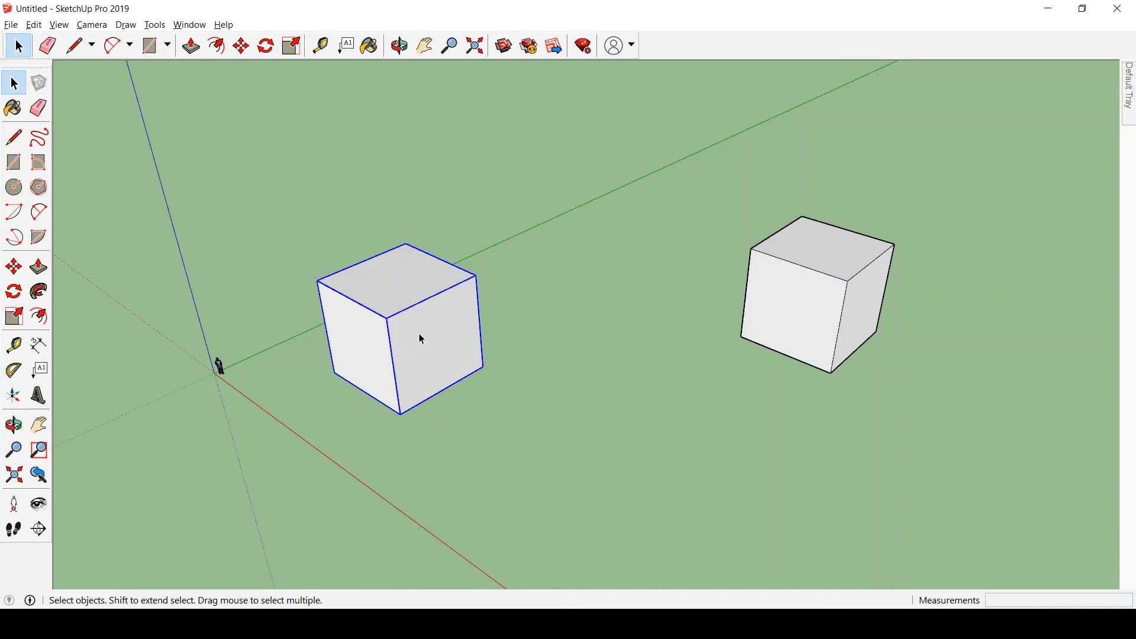
middle_drag(530, 277, 499, 353)
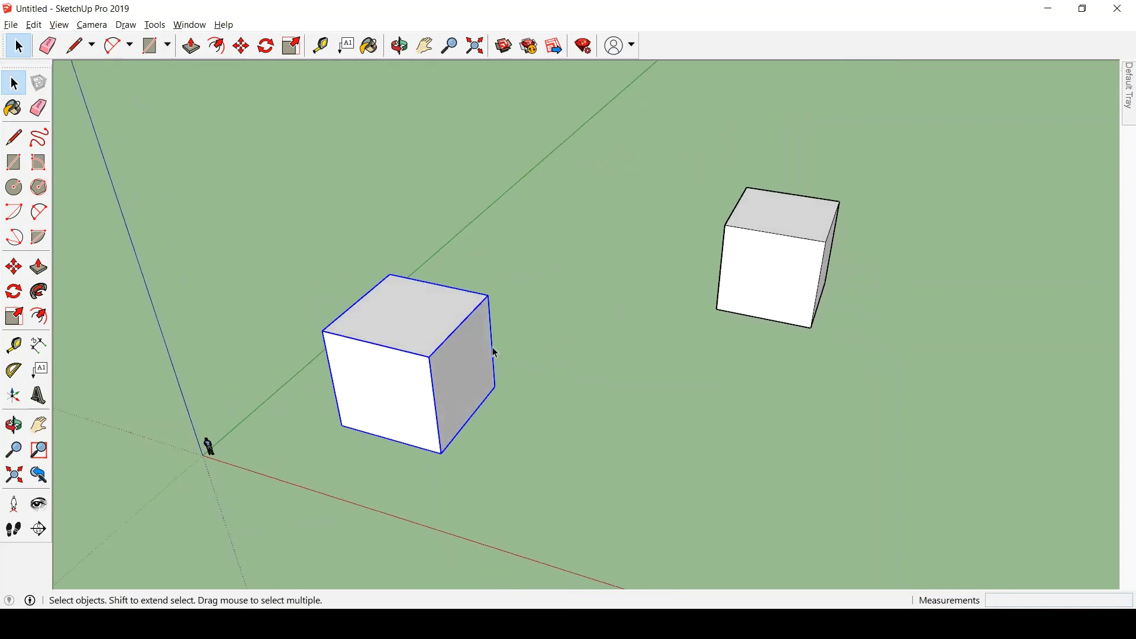
Edit inside the group, move the cube's upper edge inward to slope the side face, and exit the group.
double_click(460, 363)
key(m)
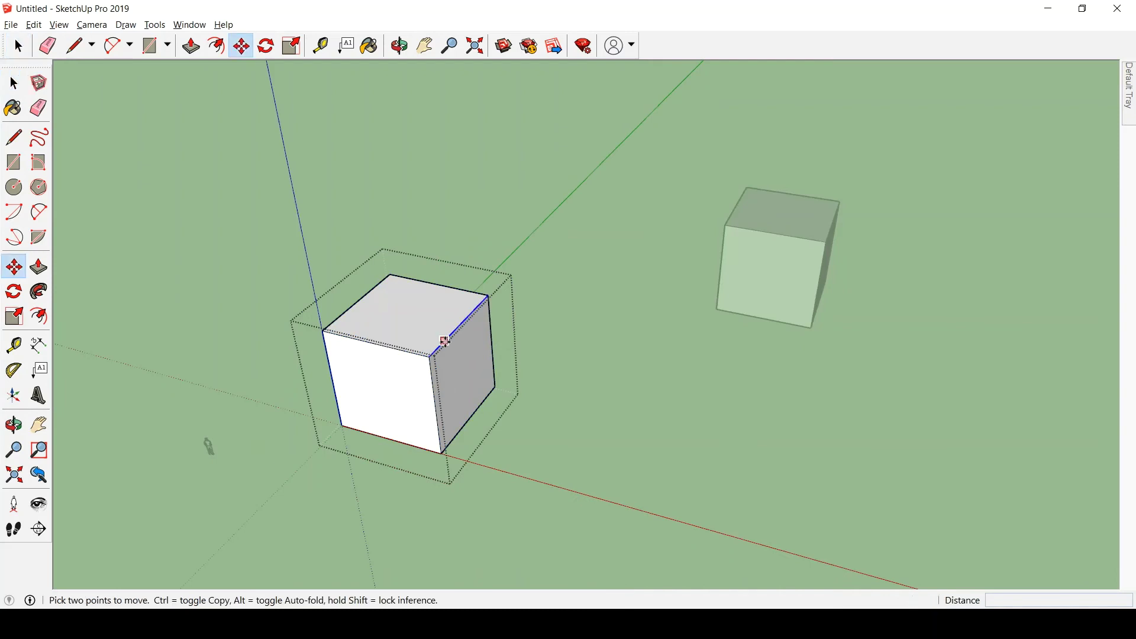
click(444, 340)
click(376, 318)
key(space)
click(579, 336)
middle_drag(578, 336, 803, 312)
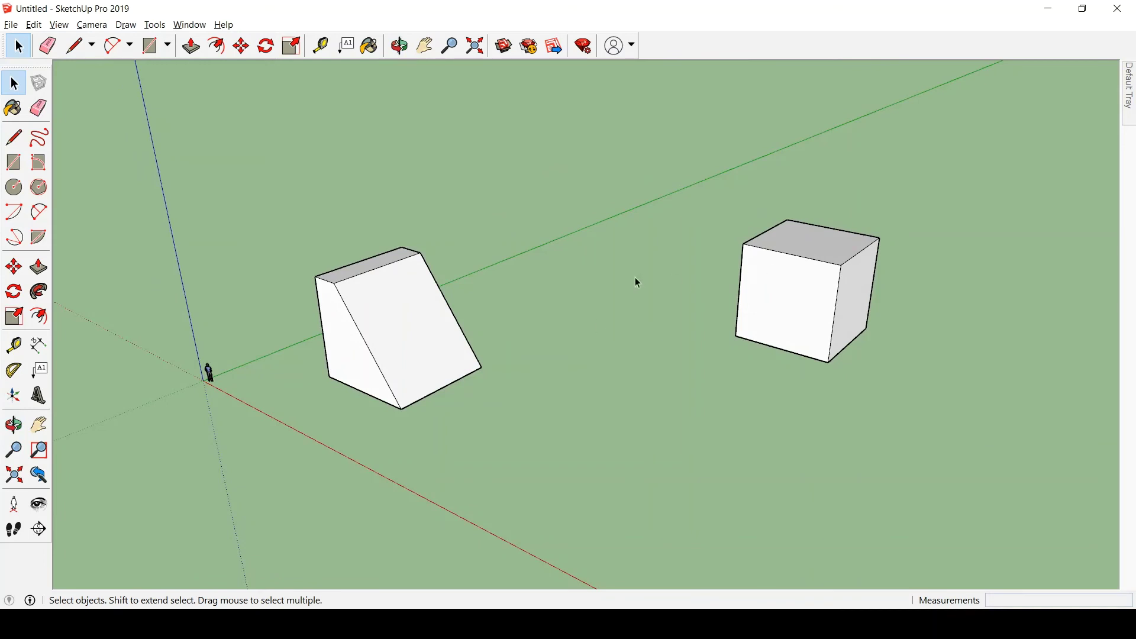
Select a face of the ungrouped cube and the reshaped group in turn, and examine the group's bounding outline.
click(773, 297)
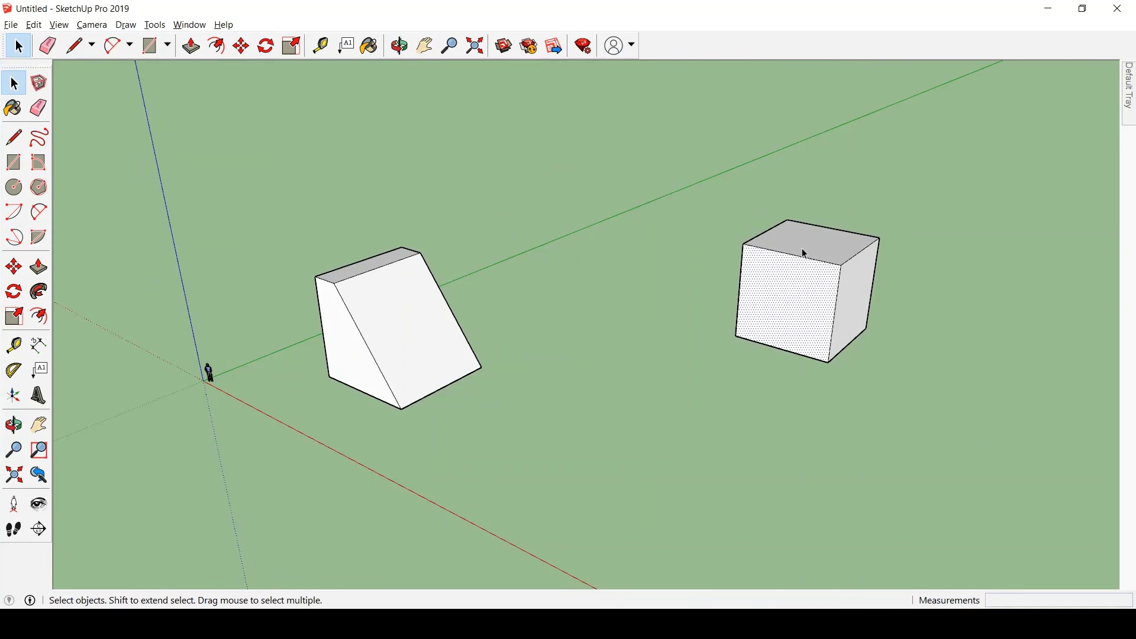
click(398, 308)
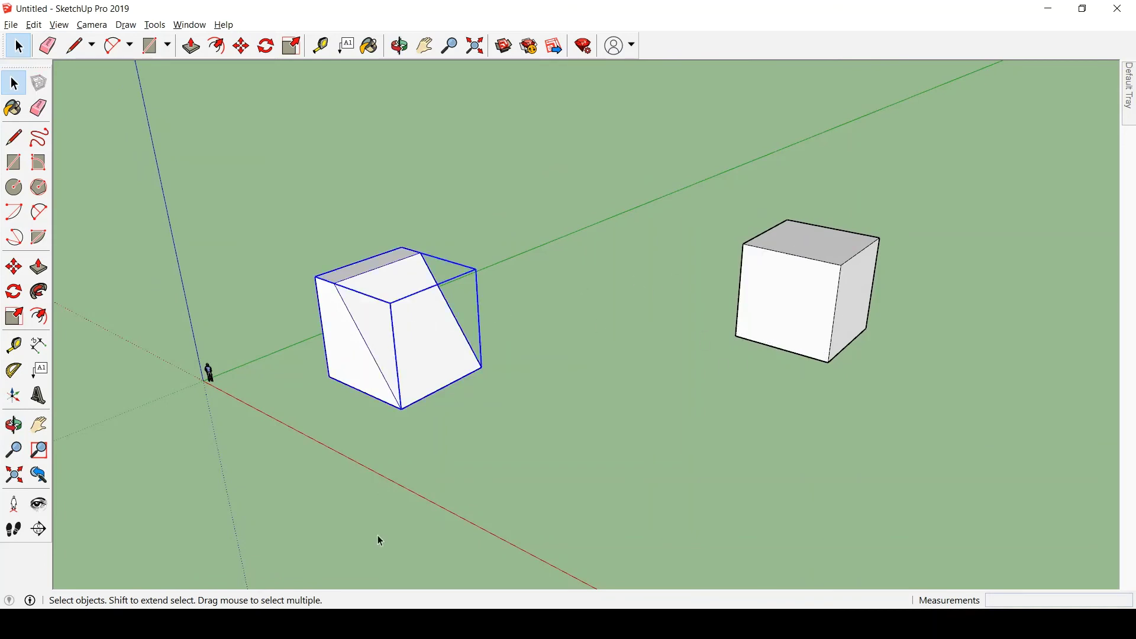
scroll(353, 342, up, 3)
middle_drag(356, 325, 375, 279)
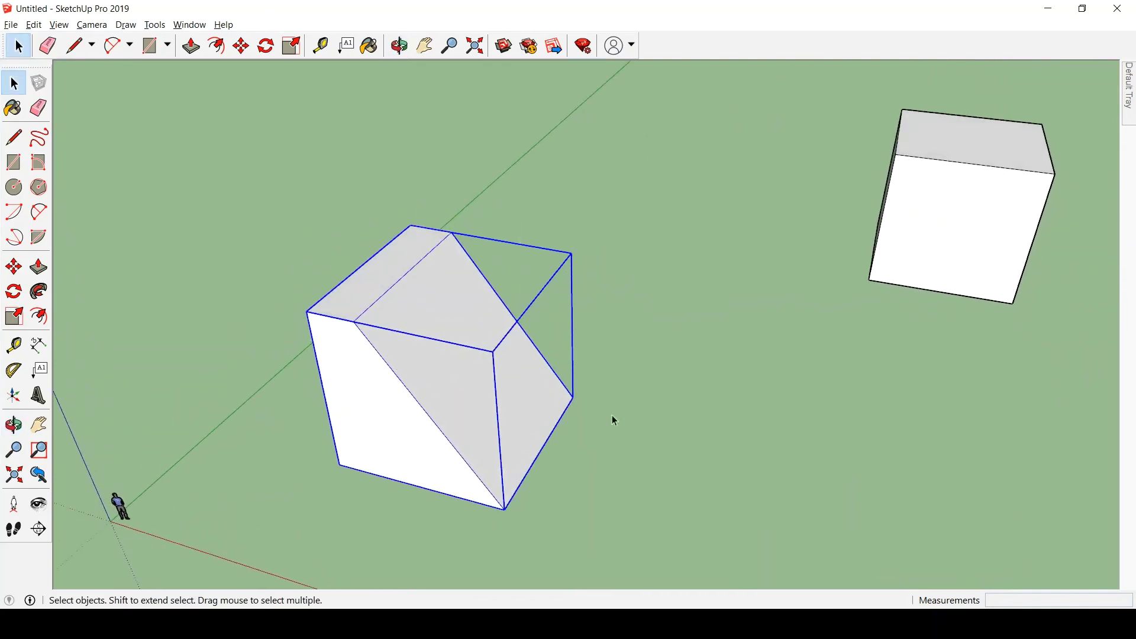
middle_drag(578, 330, 375, 312)
scroll(419, 333, down, 3)
Undo the edge move inside the group.
key(ctrl+z)
key(ctrl+z)
key(ctrl+z)
key(ctrl+z)
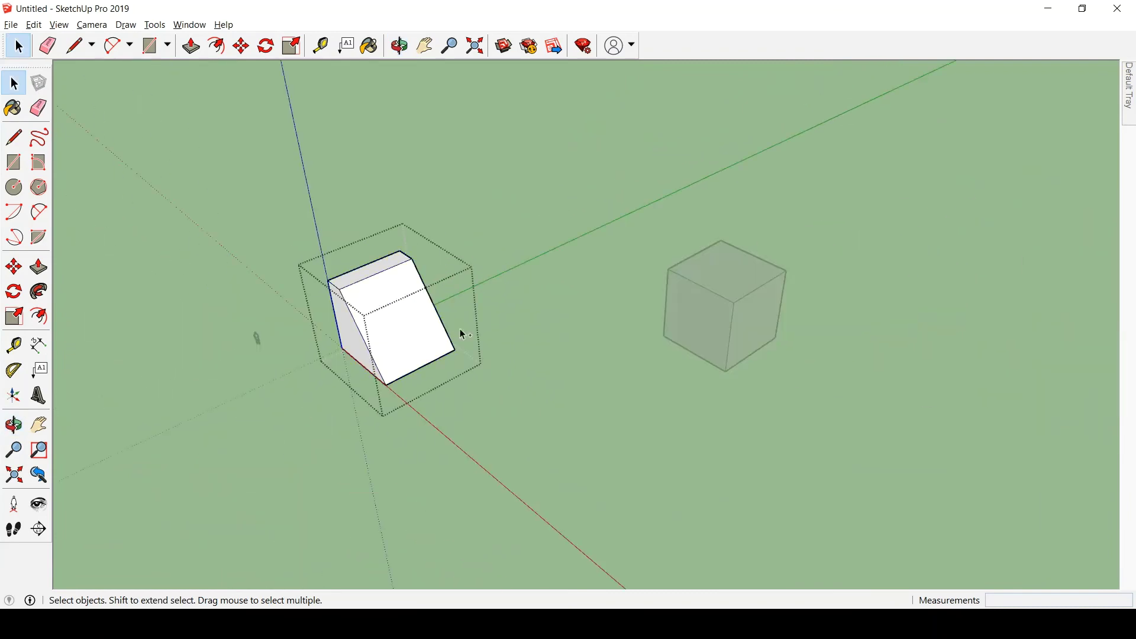
Group the copied cube and move it by its lower front corner onto the other cube's upper front corner.
middle_drag(586, 367, 592, 332)
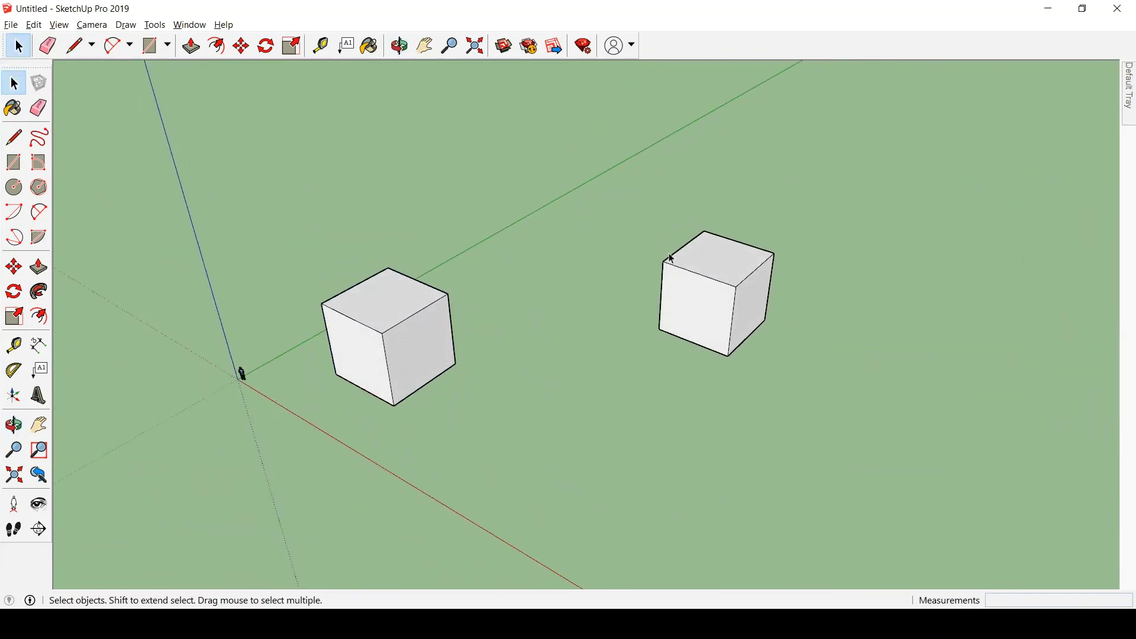
drag(592, 175, 804, 382)
right_click(699, 295)
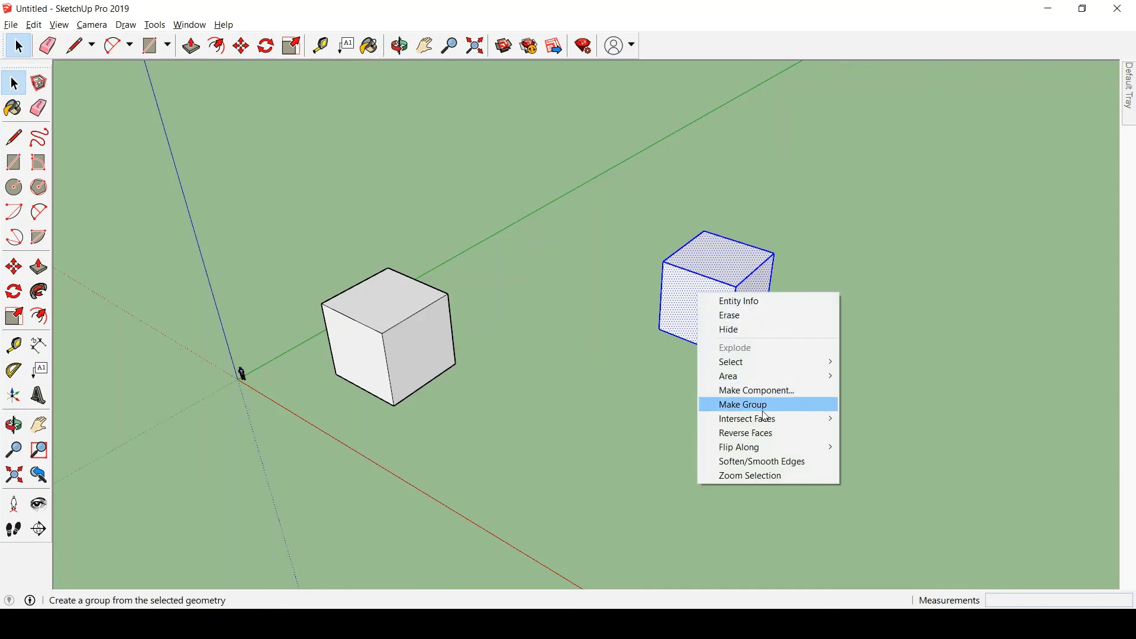
click(744, 405)
key(m)
click(734, 363)
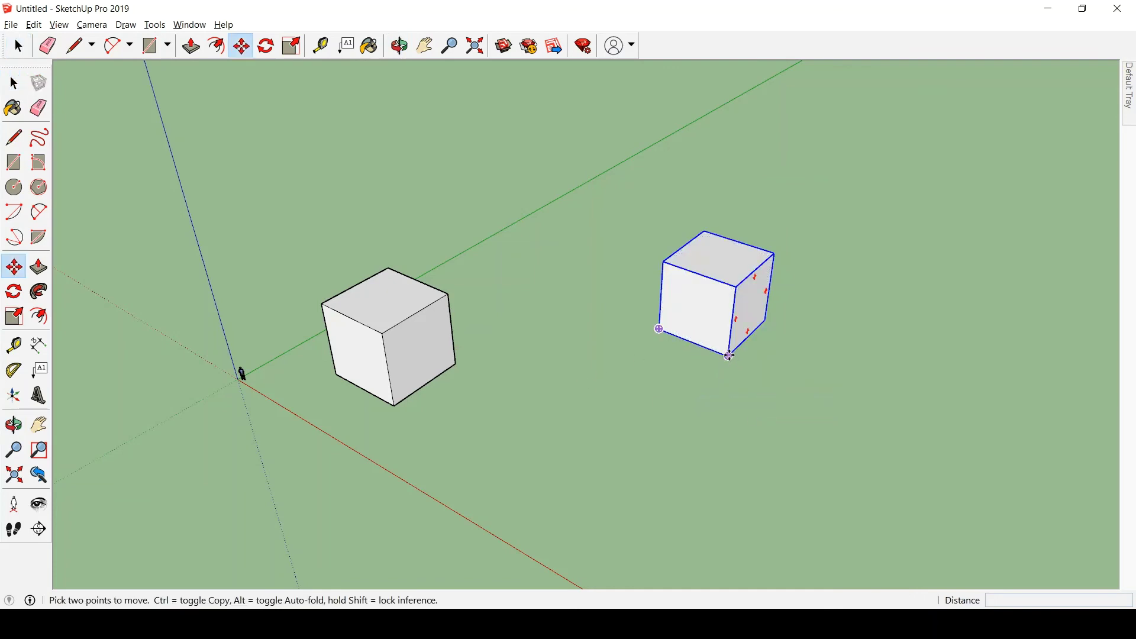
click(453, 388)
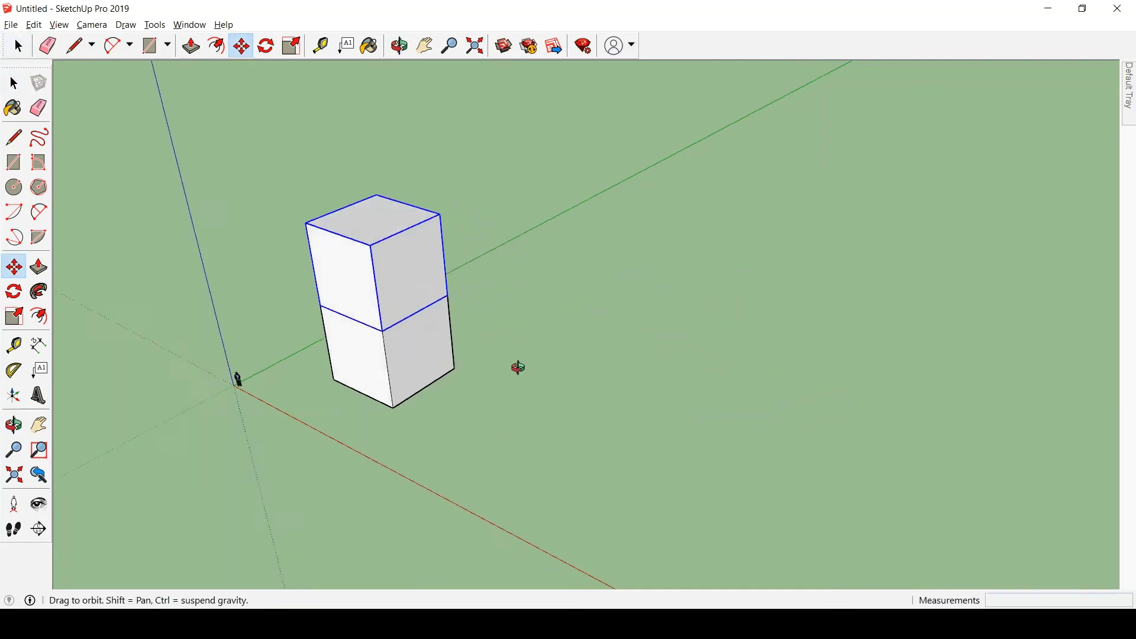
Select the upper grouped cube, move it off the lower one, and reposition it floating above the lower cube.
middle_drag(520, 367, 385, 363)
key(space)
scroll(350, 400, up, 2)
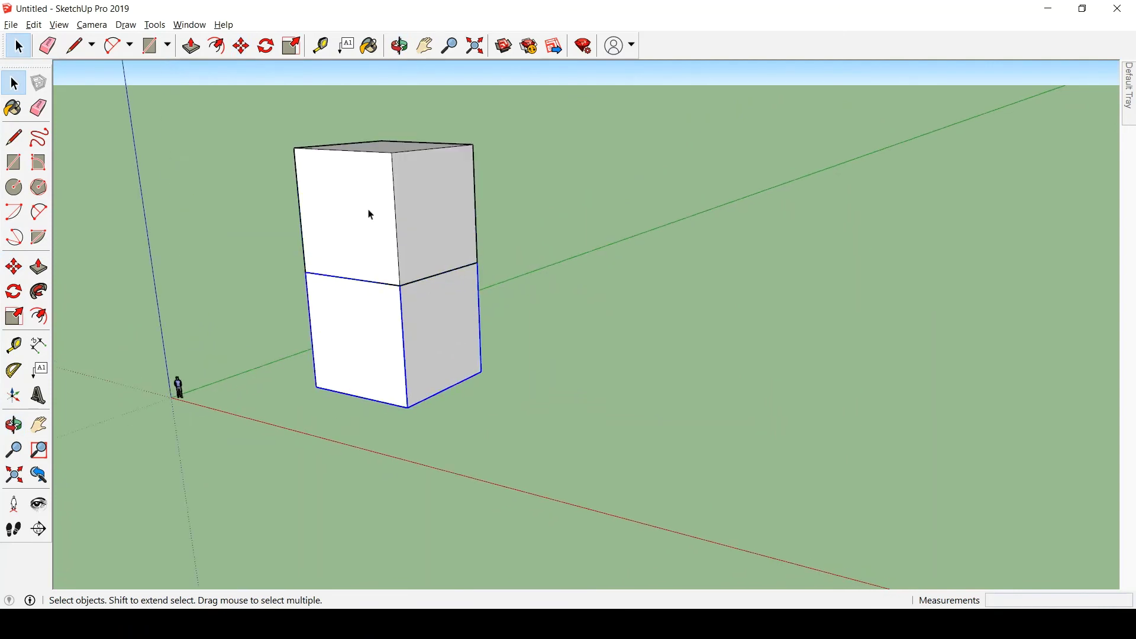
click(368, 211)
scroll(400, 388, down, 5)
middle_drag(400, 389, 392, 341)
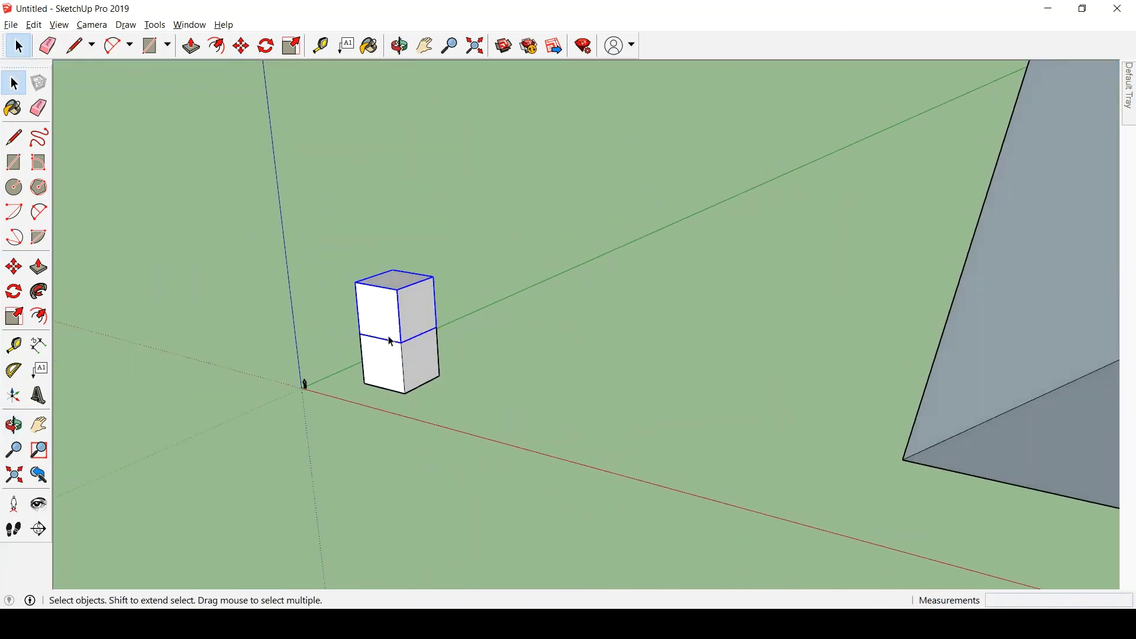
key(m)
click(365, 337)
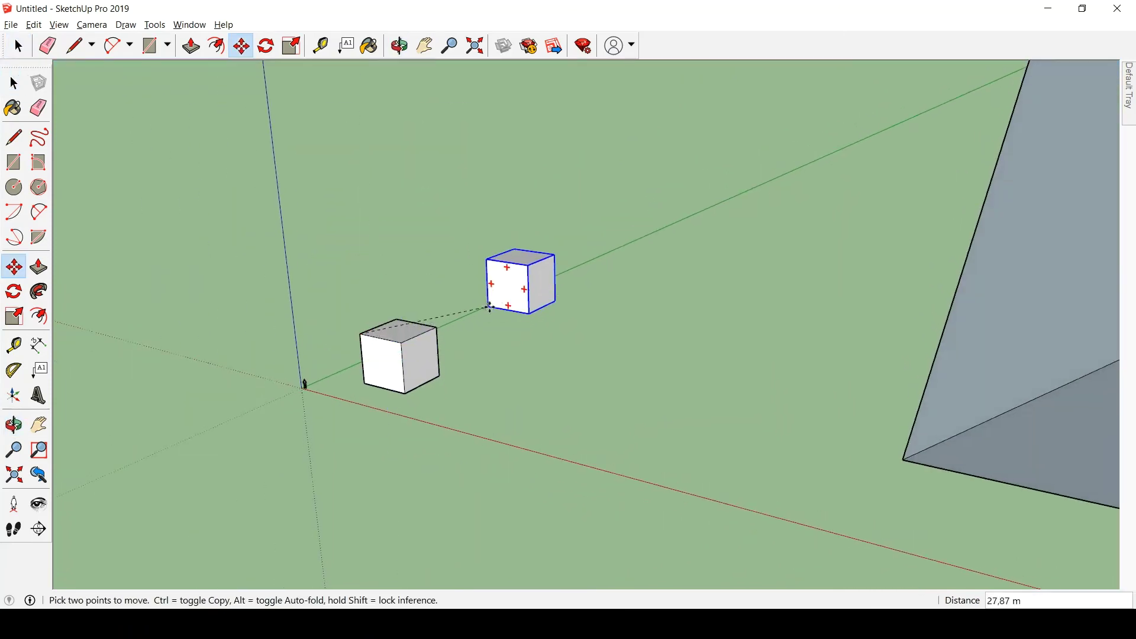
click(508, 319)
click(540, 329)
click(450, 346)
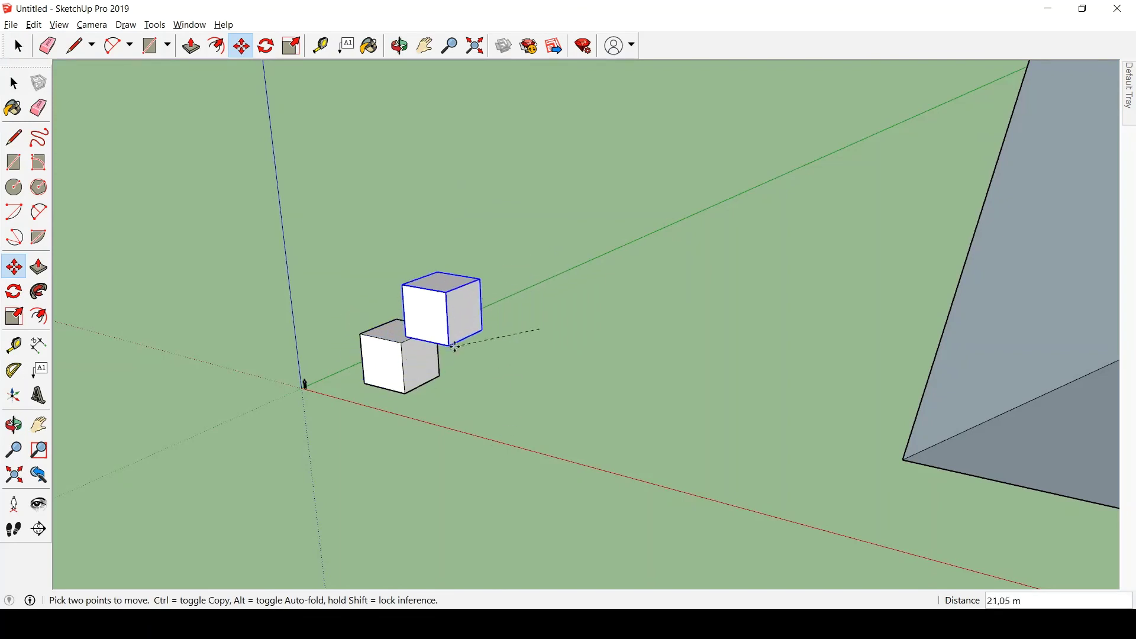
click(450, 345)
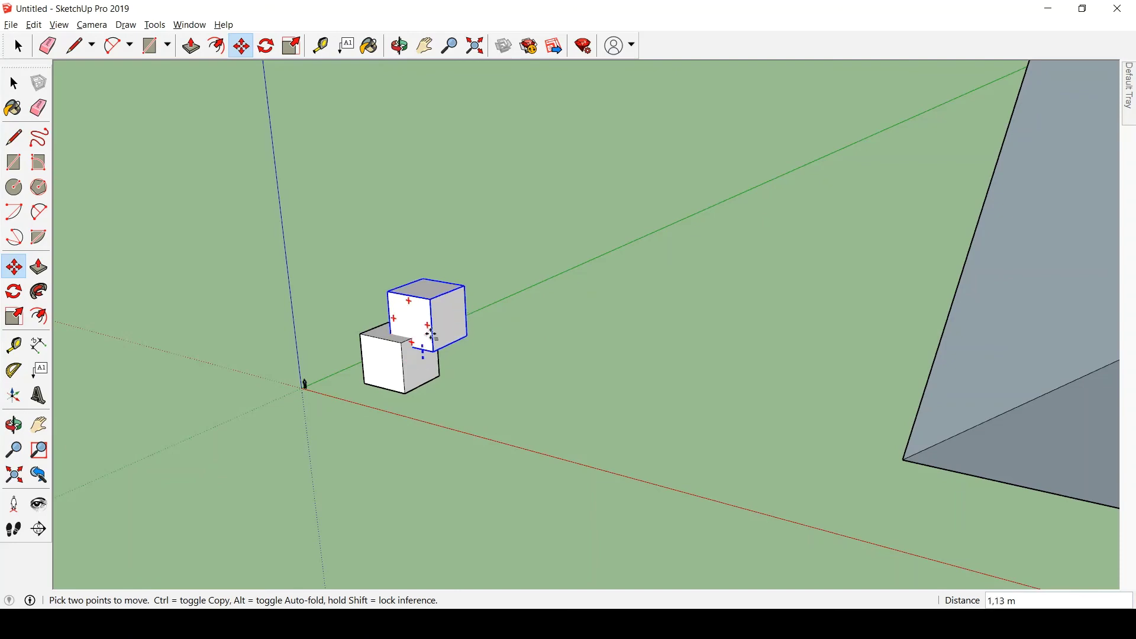
click(428, 268)
key(space)
Delete the boxes merged into the sloped terrain together with the loose edges left inside the plot outline.
scroll(300, 343, down, 5)
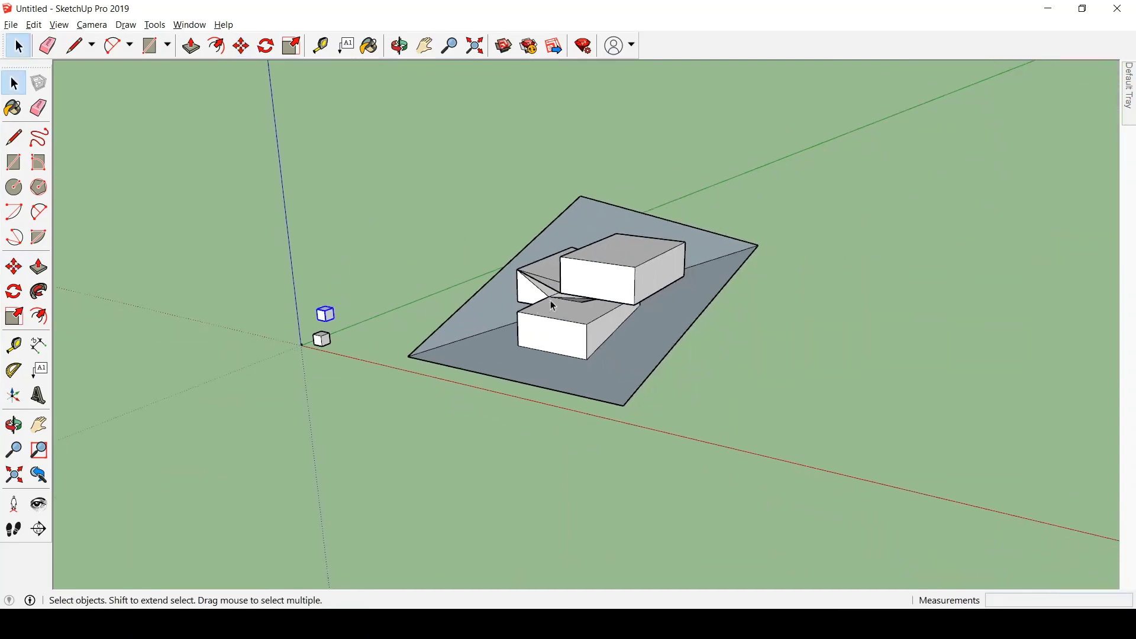
middle_drag(624, 268, 800, 138)
middle_drag(596, 260, 576, 292)
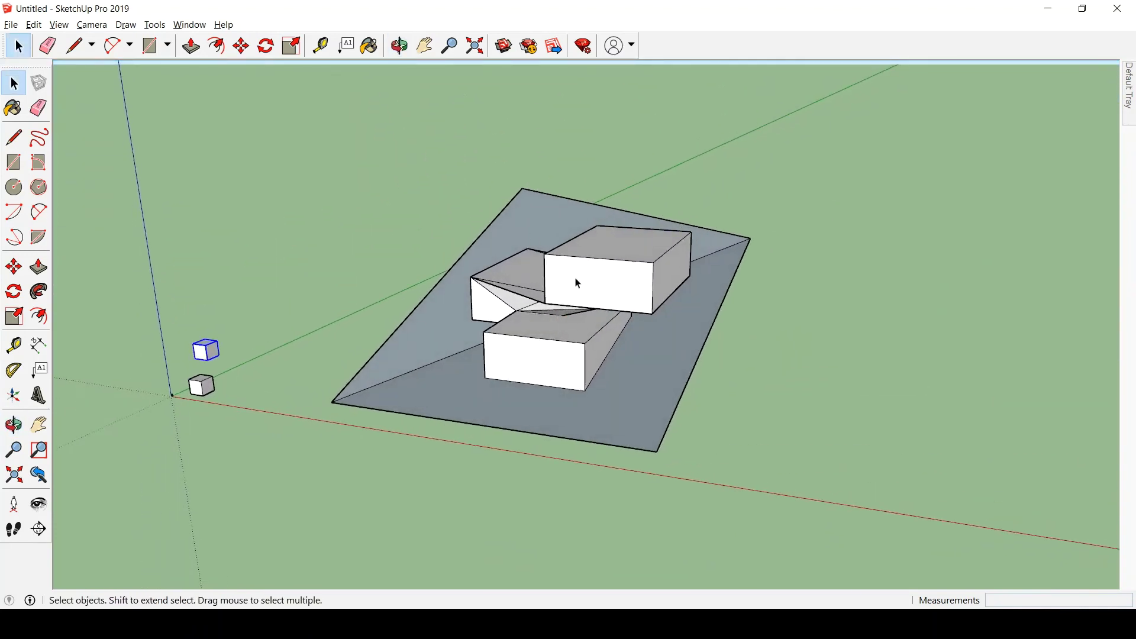
middle_drag(589, 306, 594, 358)
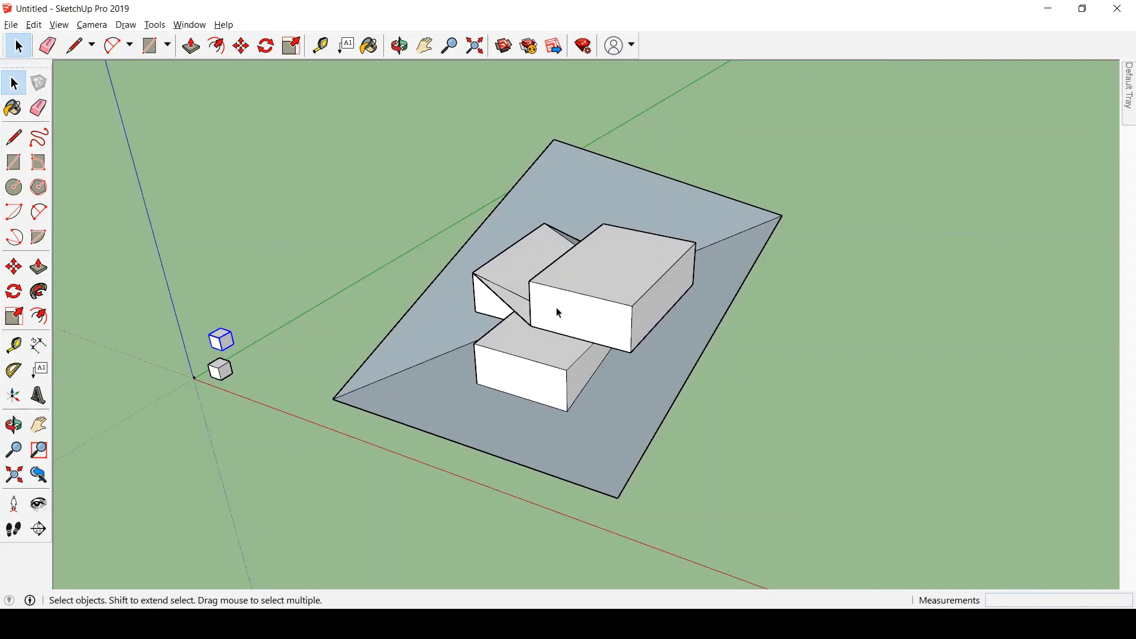
drag(456, 203, 707, 408)
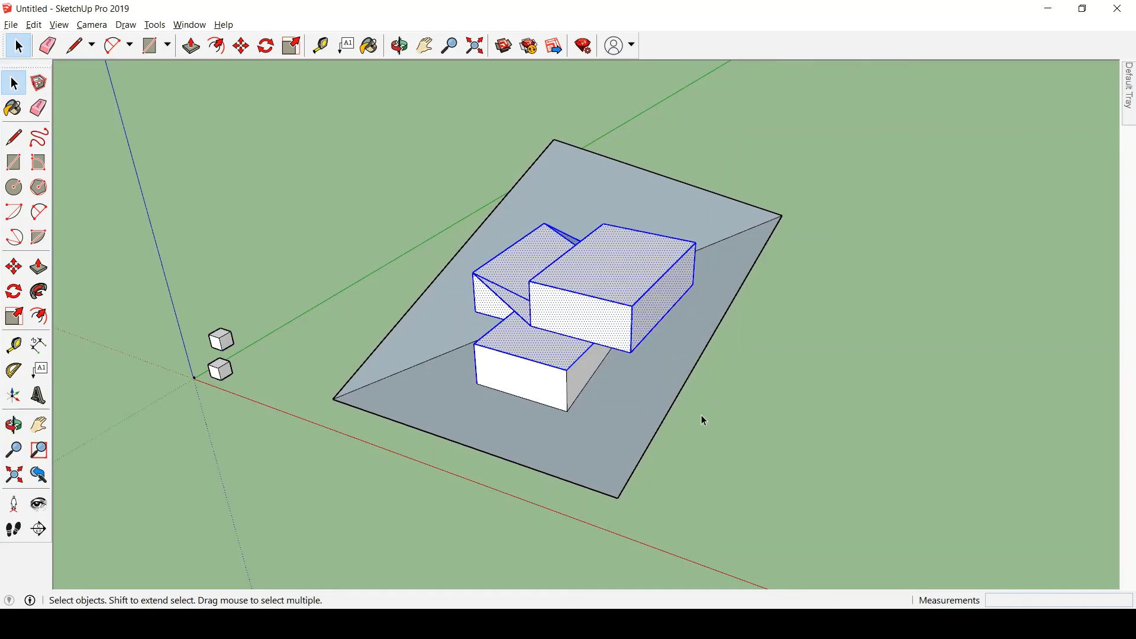
key(Delete)
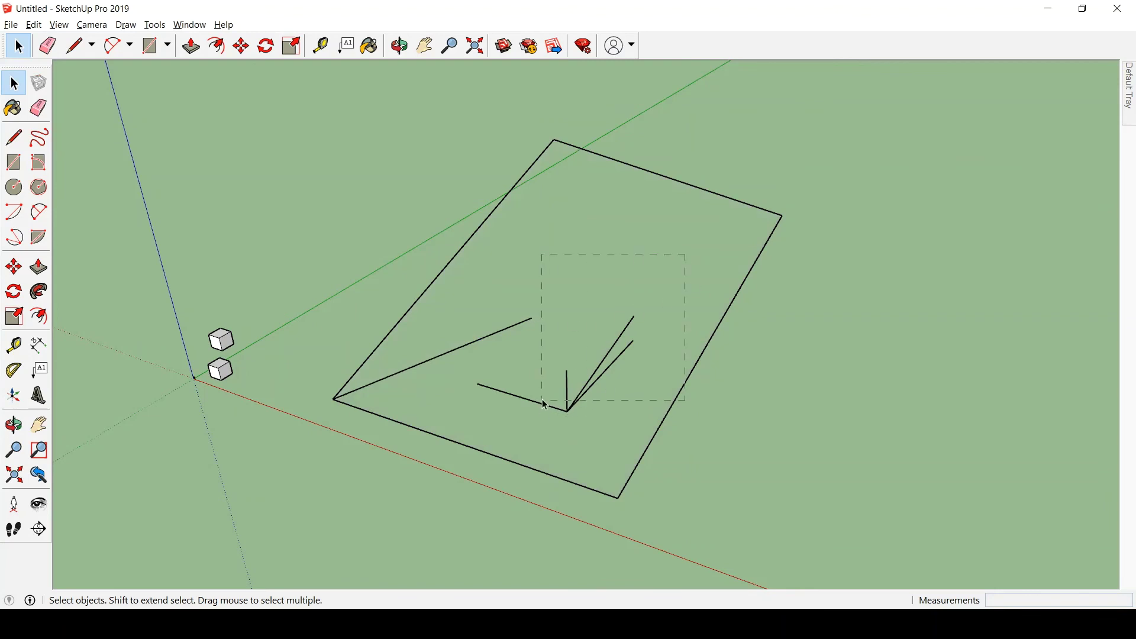
drag(524, 374, 521, 372)
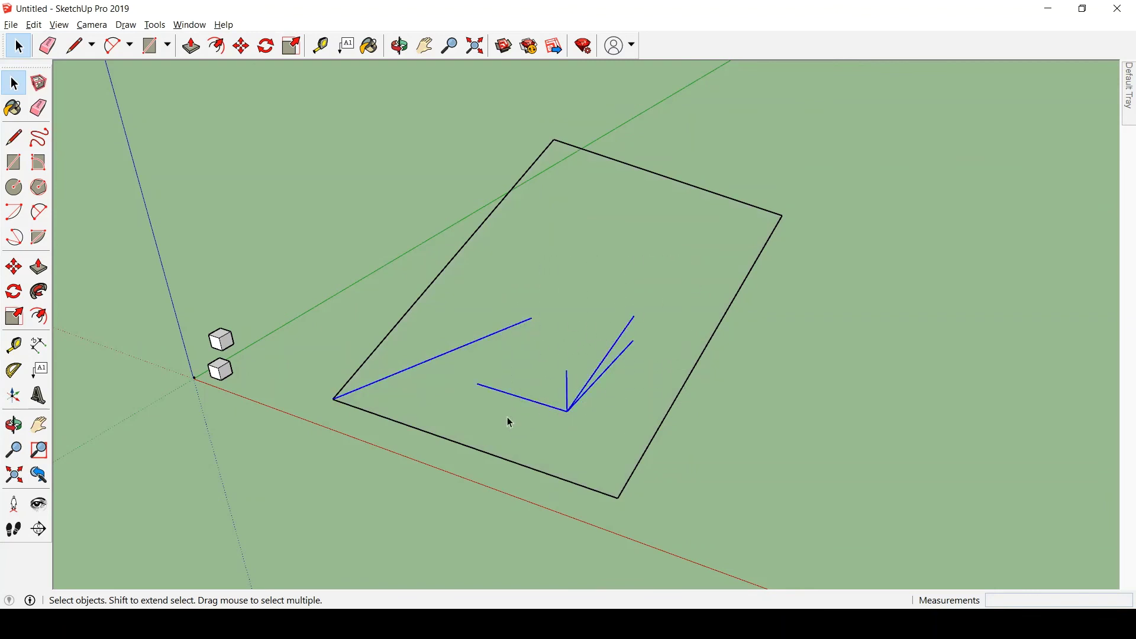
key(Delete)
Redraw the diagonal line between opposite corners of the plot outline to rebuild the sloped faces, and group the terrain.
key(l)
click(784, 217)
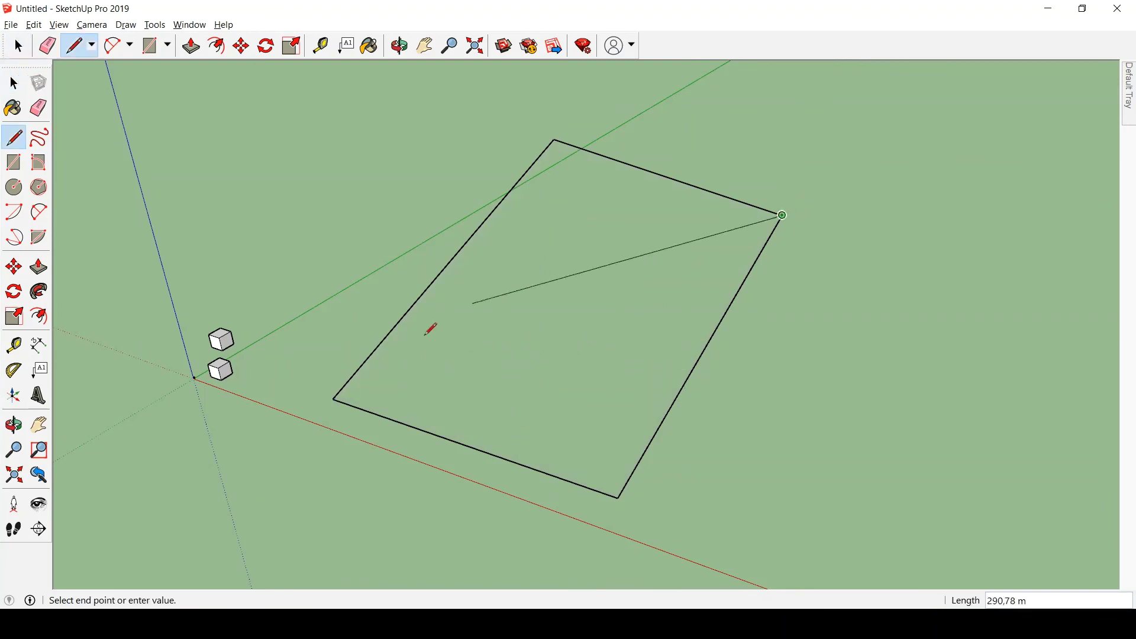
click(335, 400)
key(space)
triple_click(622, 272)
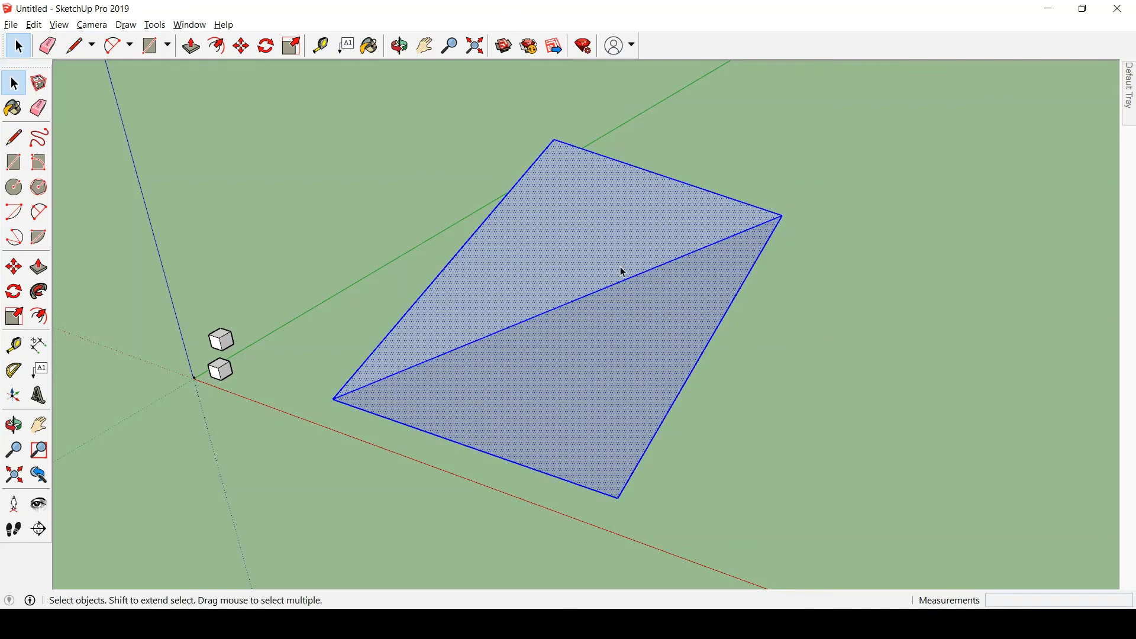
right_click(621, 271)
click(693, 383)
Draw a rectangle on the ground beside the terrain group and push/pull it up about 34 m into a box.
key(r)
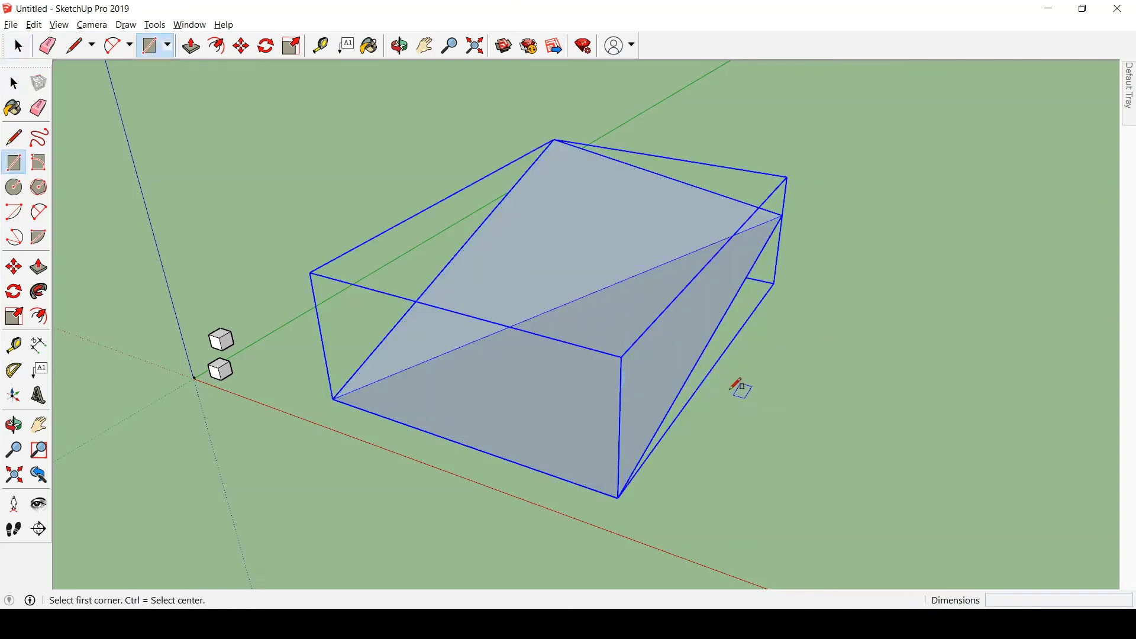
click(767, 373)
click(802, 498)
key(p)
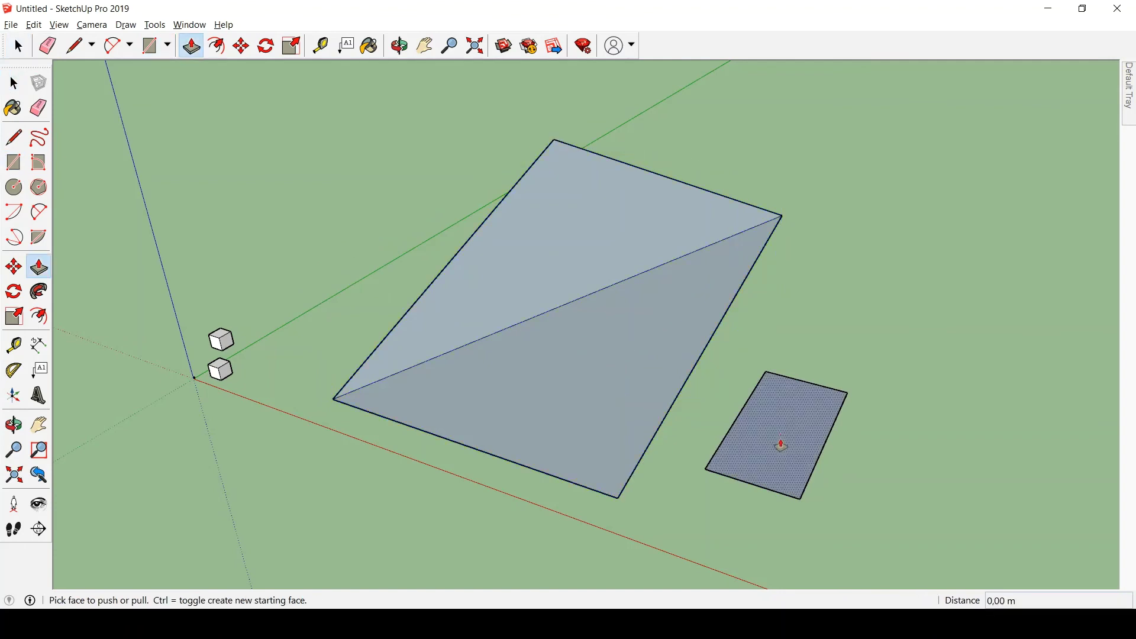
click(780, 444)
click(807, 395)
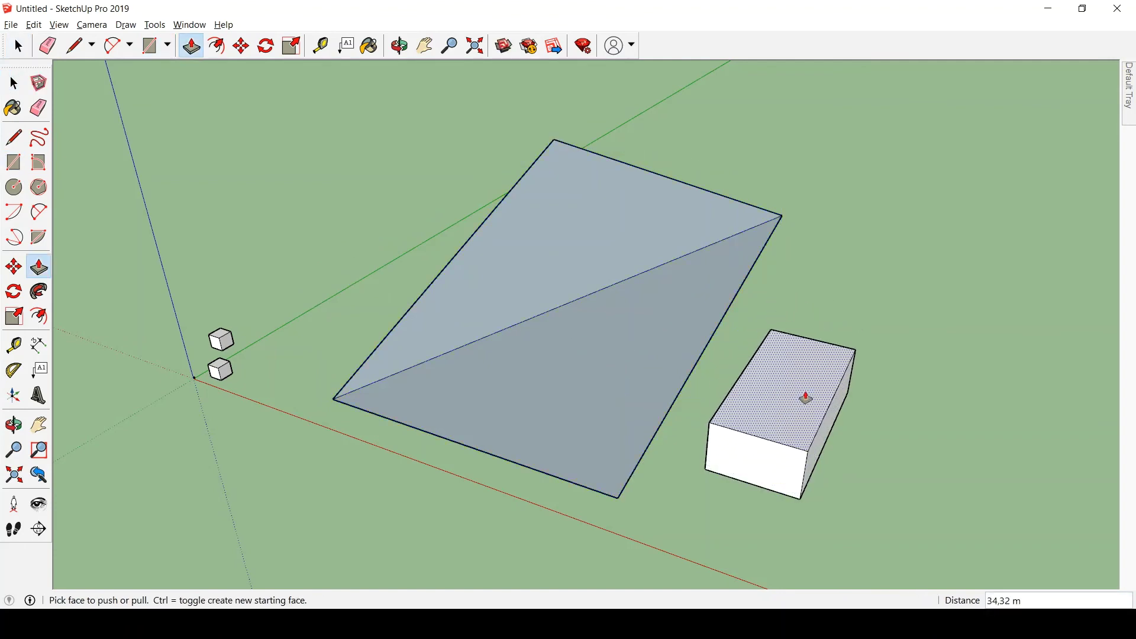
Make the whole box a group and move it onto the middle of the sloped terrain.
key(space)
triple_click(793, 422)
right_click(795, 426)
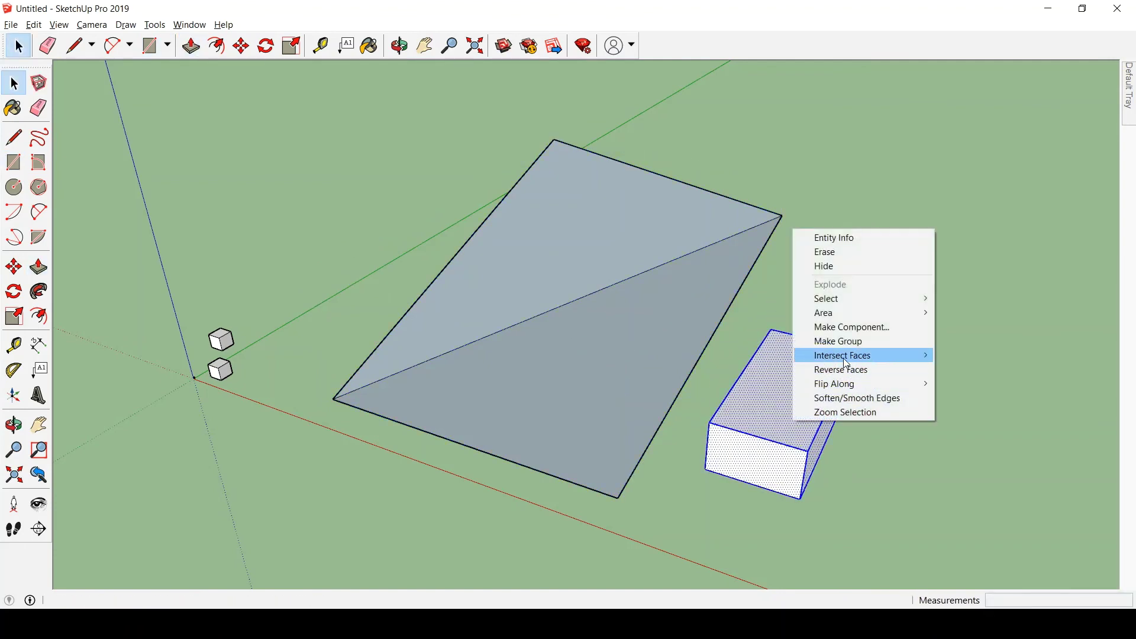
click(835, 338)
key(m)
click(804, 481)
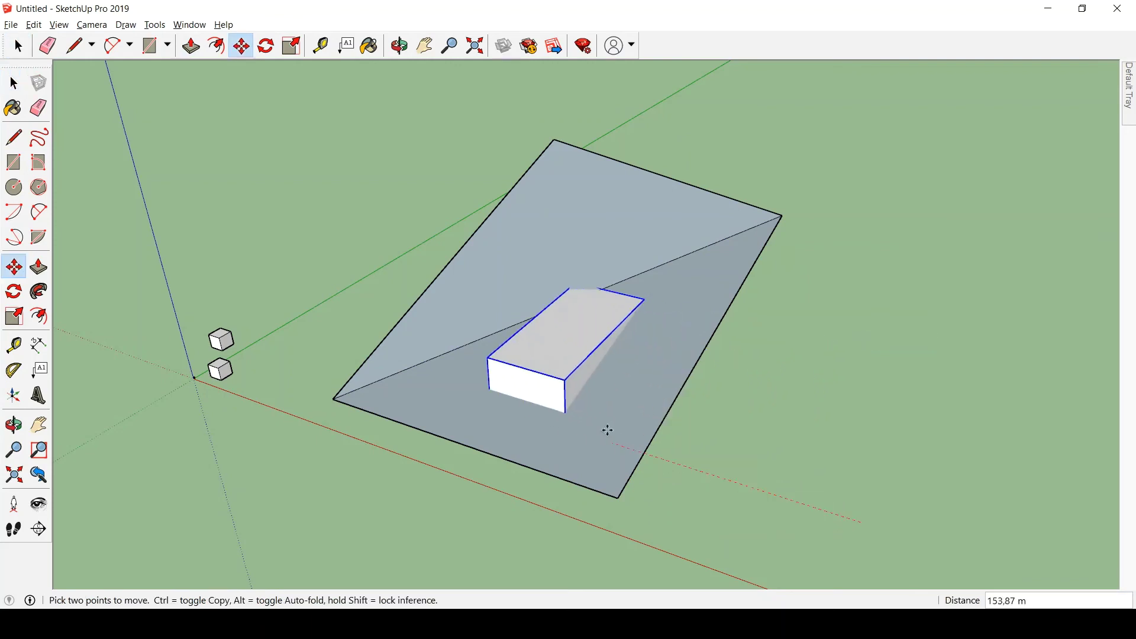
click(593, 408)
Copy the box group twice with Move, placing one copy behind the first box and another above them.
key(ctrl)
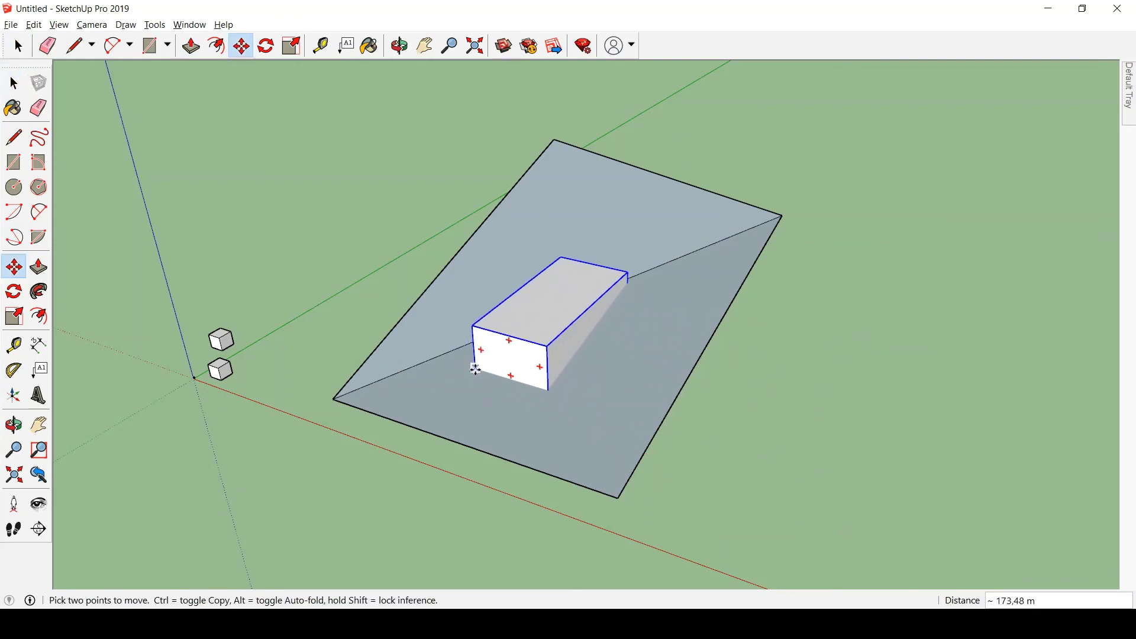
click(476, 367)
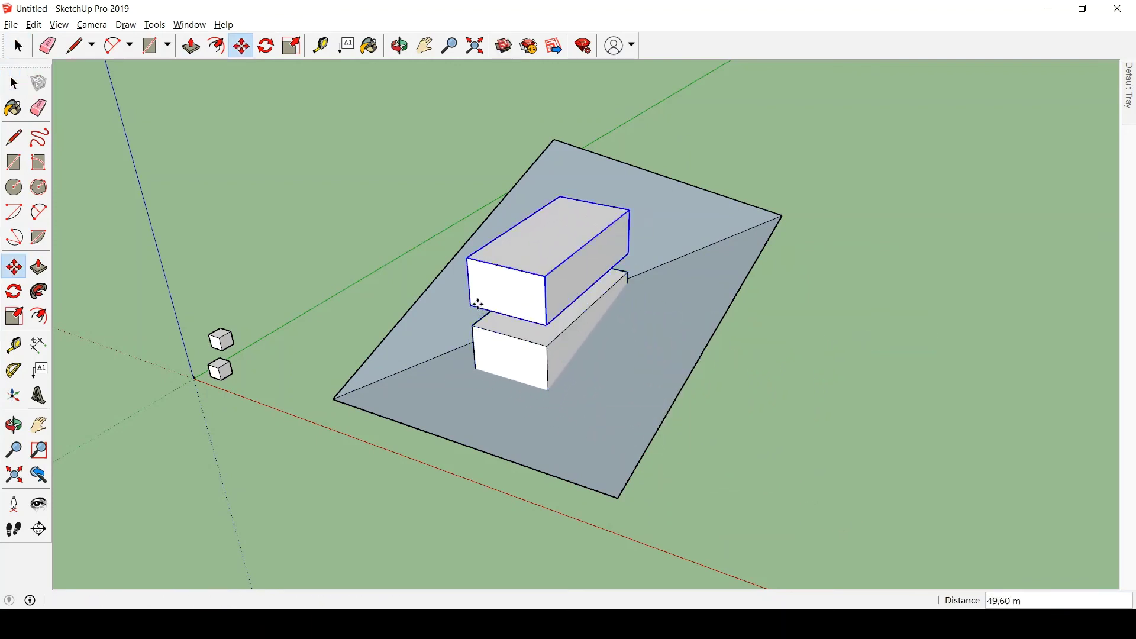
click(471, 305)
click(541, 287)
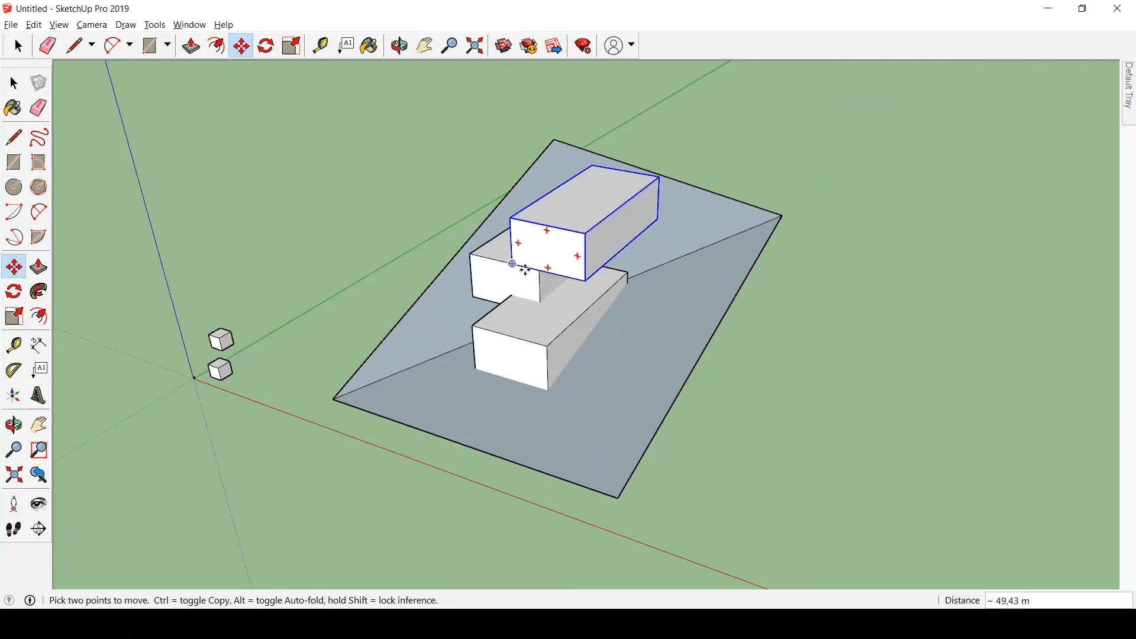
click(524, 270)
key(space)
click(783, 345)
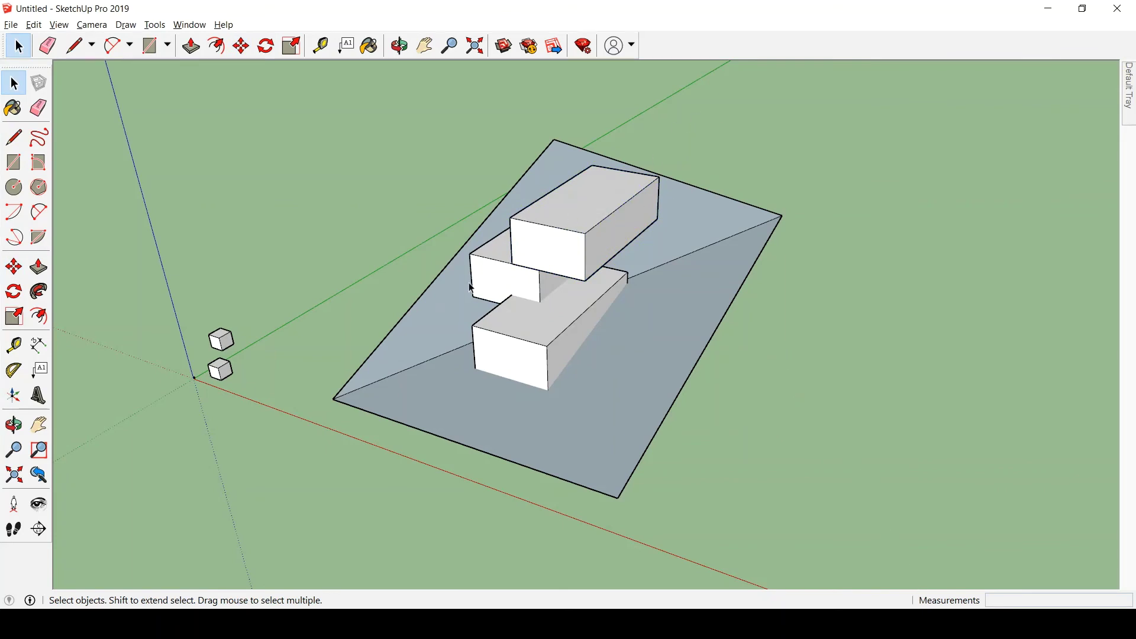
Select the box groups individually and all three together, and try to move them as one set.
click(515, 314)
middle_drag(557, 263, 645, 180)
click(645, 179)
middle_drag(657, 349, 553, 474)
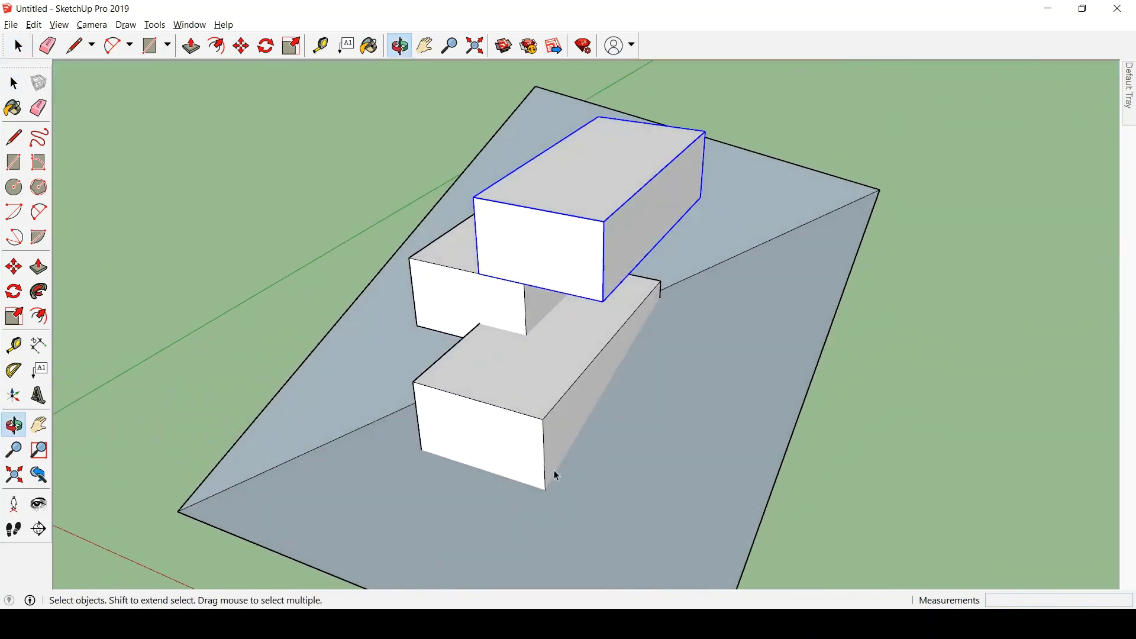
scroll(539, 316, down, 3)
drag(390, 169, 663, 409)
key(m)
click(743, 343)
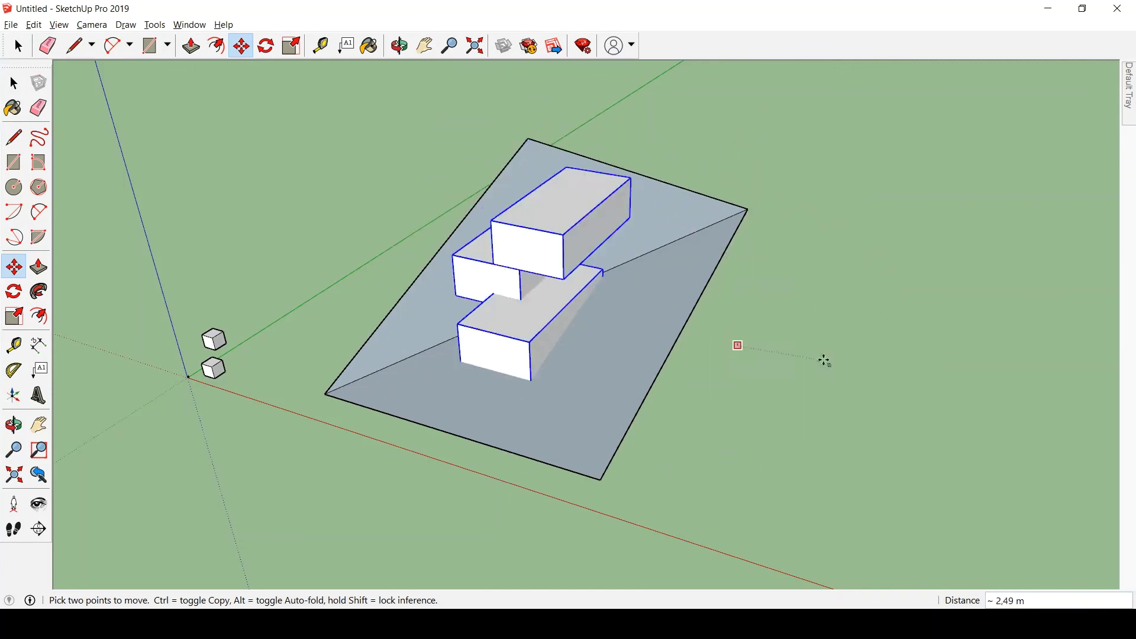
key(space)
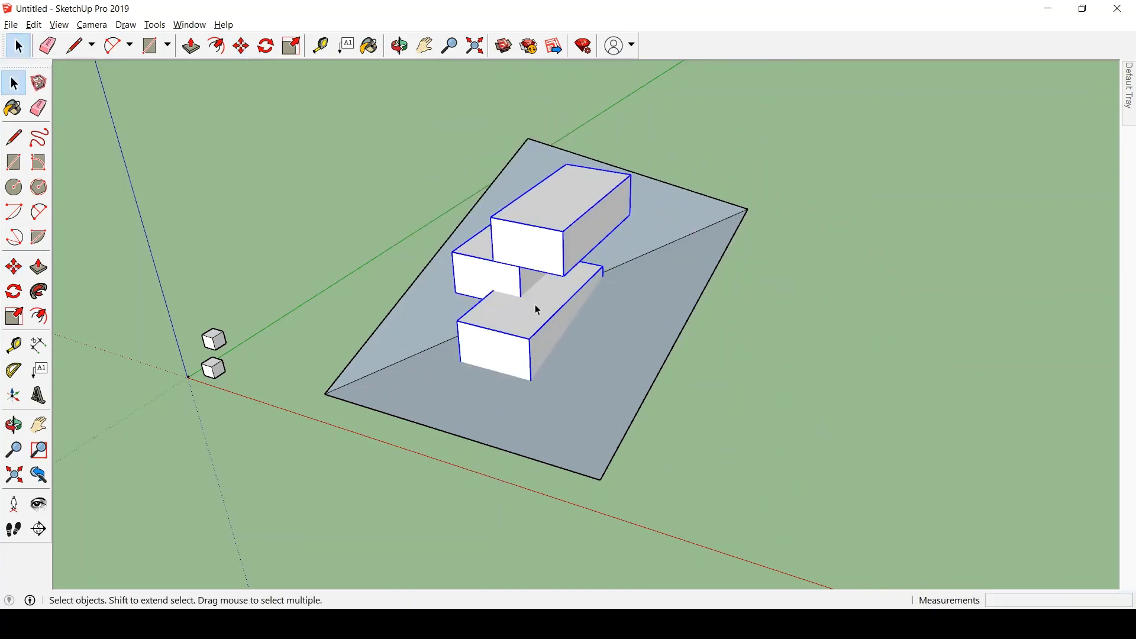
Move the topmost box group about 43 m so it sits over the front box.
middle_drag(535, 304, 490, 271)
scroll(490, 271, up, 3)
click(620, 226)
middle_drag(644, 235, 547, 278)
key(m)
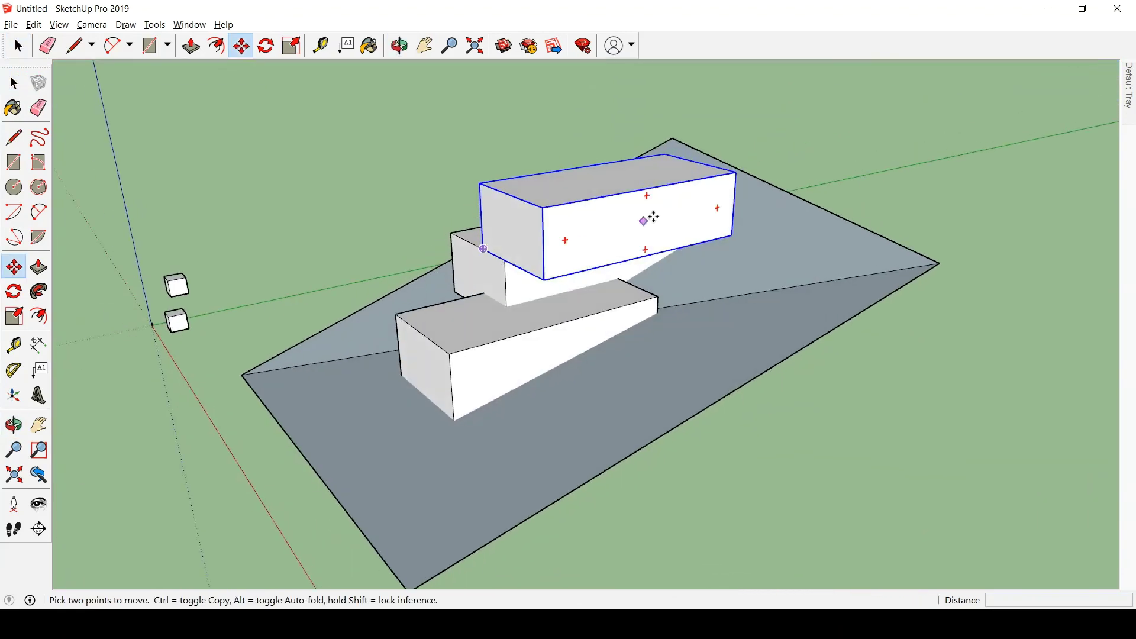
click(653, 217)
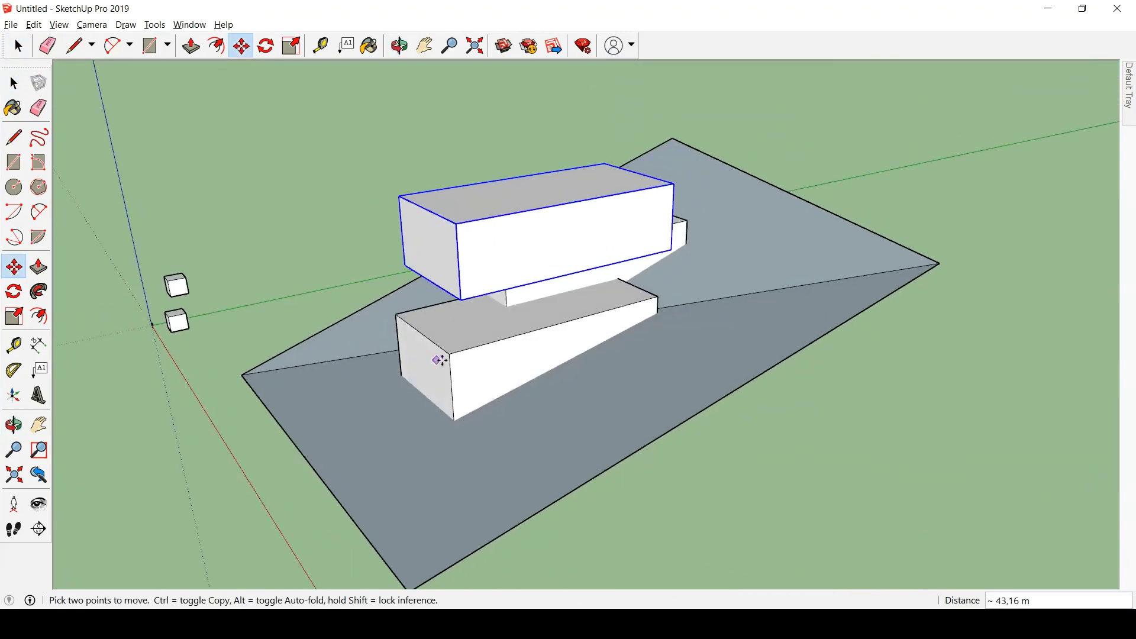
middle_drag(442, 361, 853, 254)
Move the middle box group outward along the red axis, away from the front box.
key(space)
click(601, 248)
middle_drag(645, 287, 732, 372)
key(m)
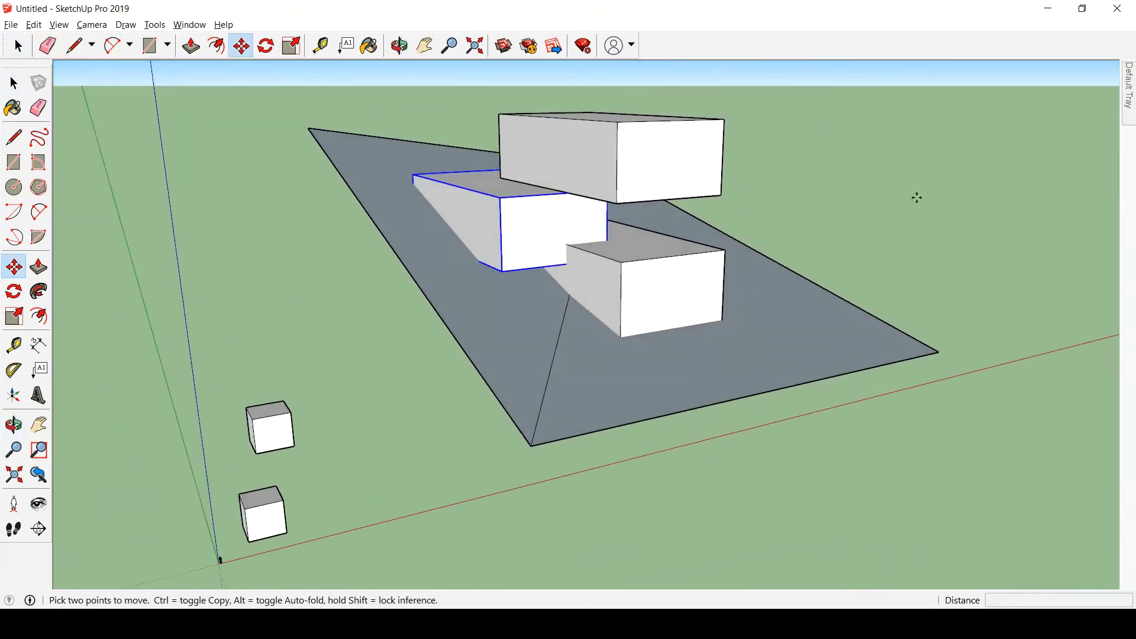
click(949, 142)
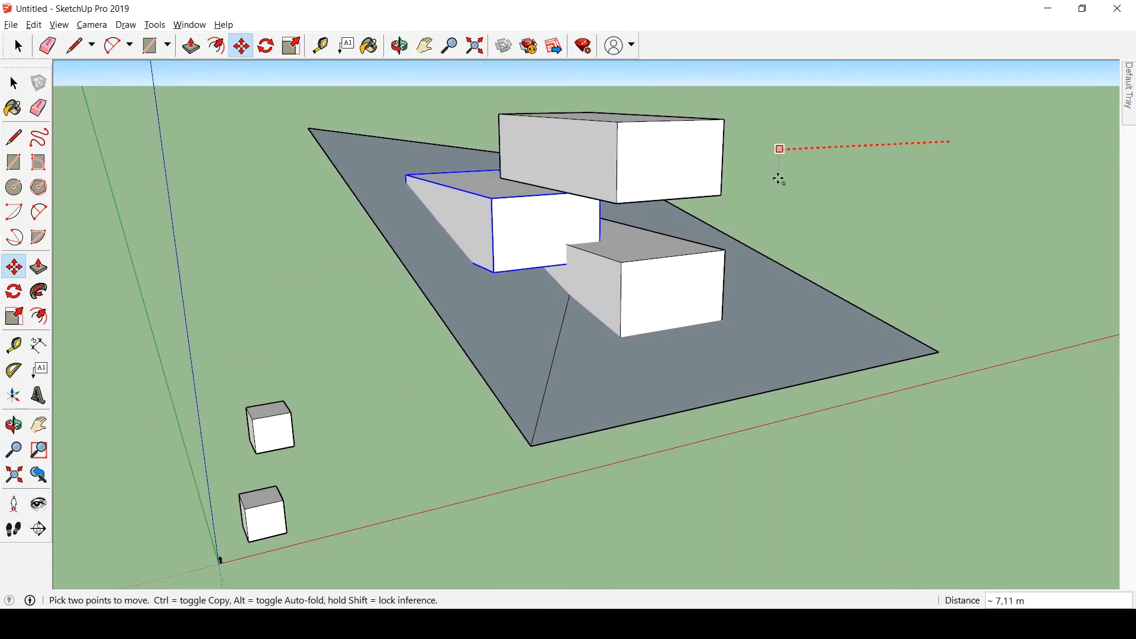
click(715, 200)
middle_drag(715, 200, 683, 195)
scroll(682, 195, down, 3)
click(970, 202)
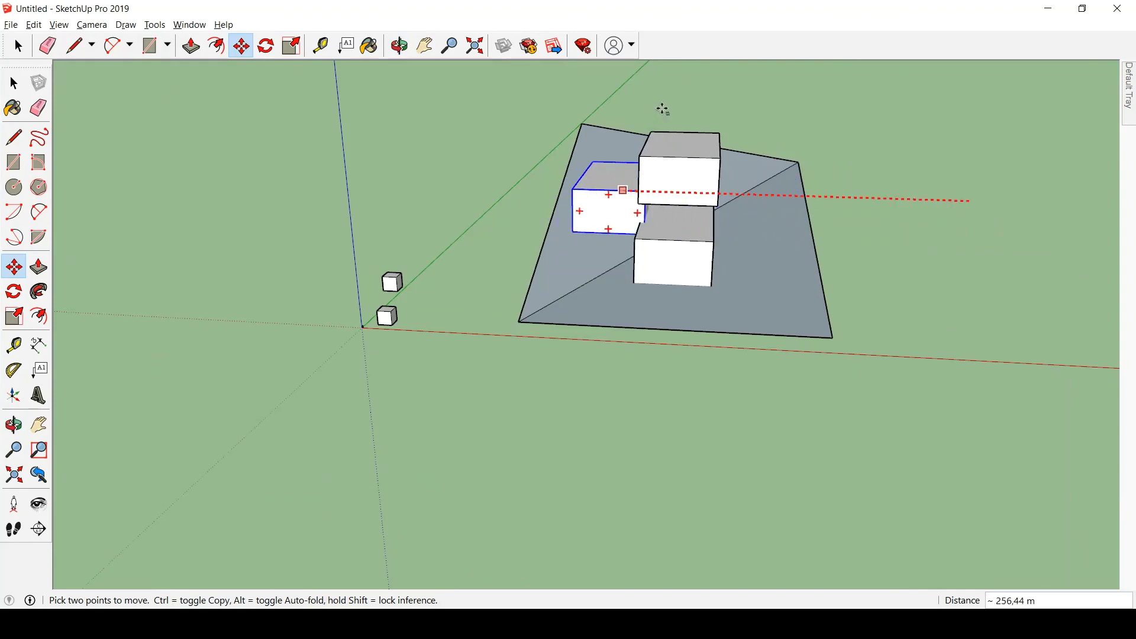
click(663, 110)
key(space)
Examine the arrangement of the three box groups on the terrain from low and high viewpoints.
middle_drag(685, 160, 679, 301)
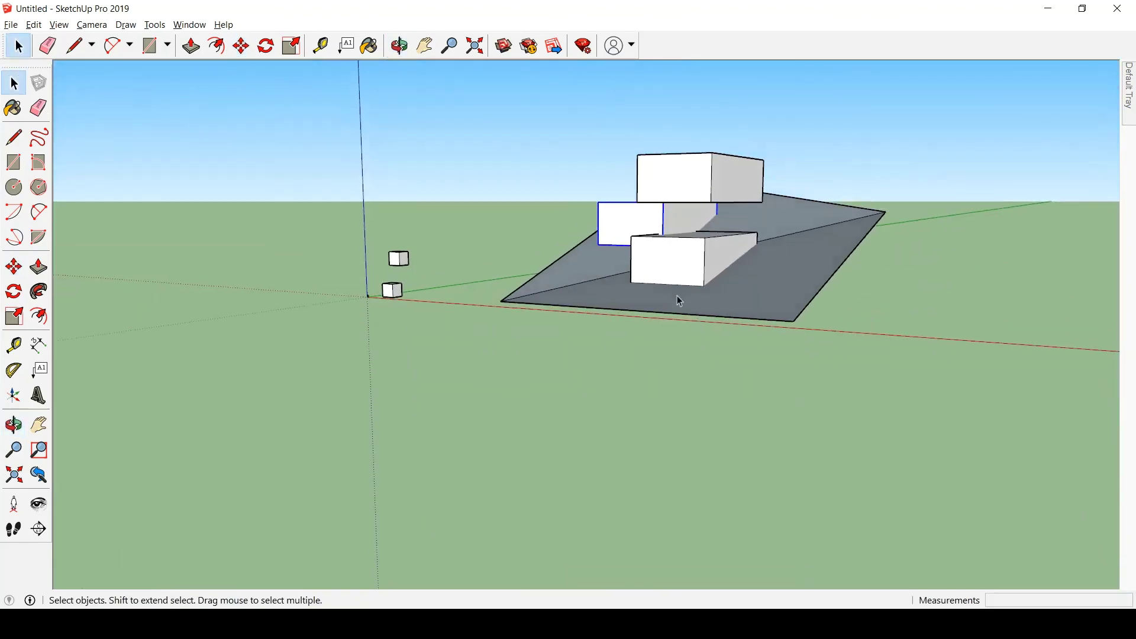
scroll(692, 382, down, 2)
scroll(745, 243, down, 1)
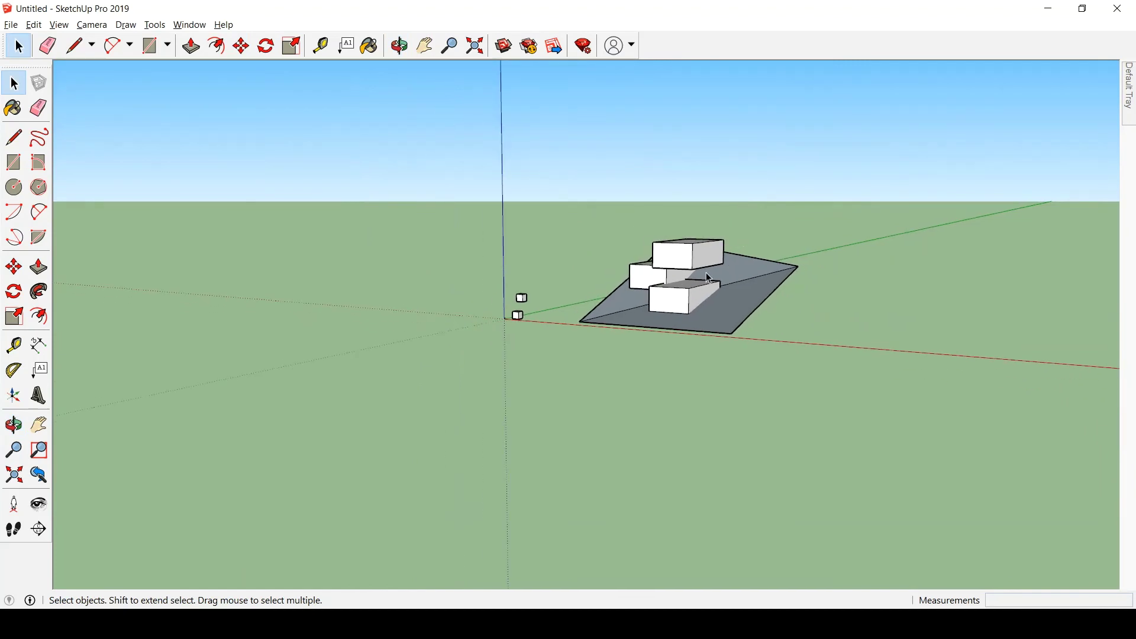
scroll(706, 272, up, 4)
middle_drag(665, 320, 669, 440)
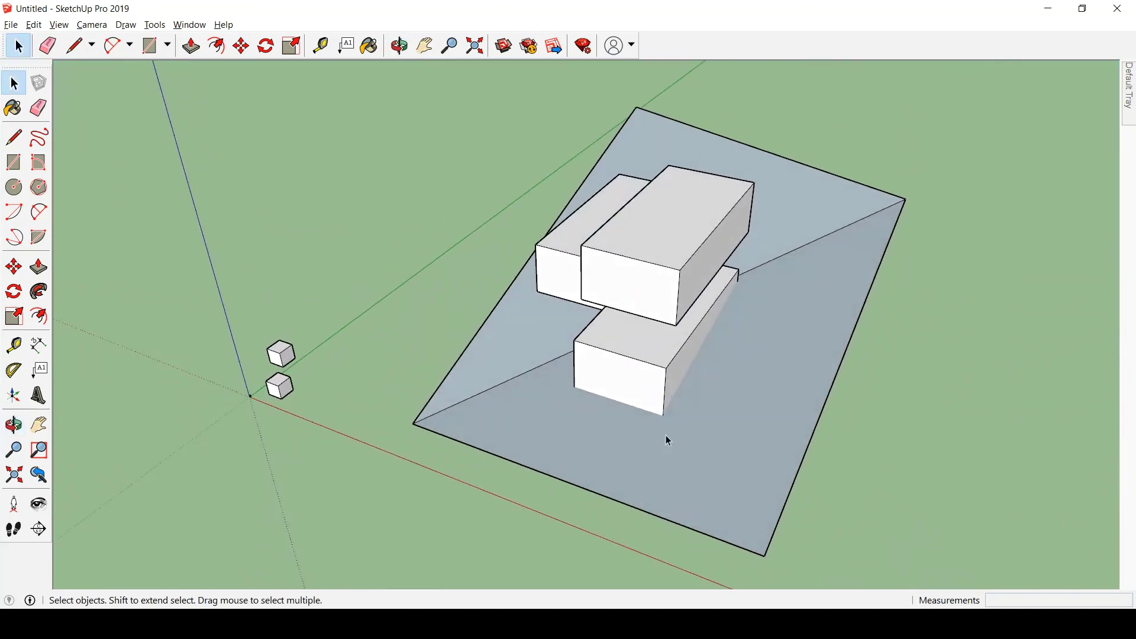
scroll(650, 225, down, 2)
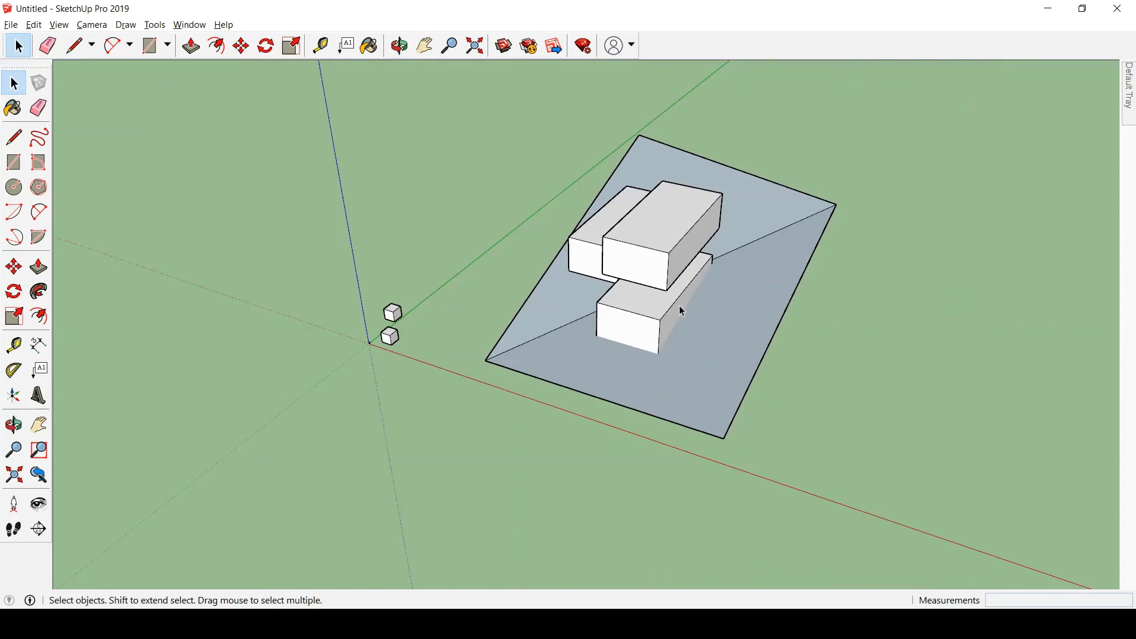
scroll(651, 290, down, 1)
scroll(619, 273, up, 3)
mouse_move(620, 284)
middle_down()
mouse_move(728, 223)
mouse_move(710, 251)
middle_up()
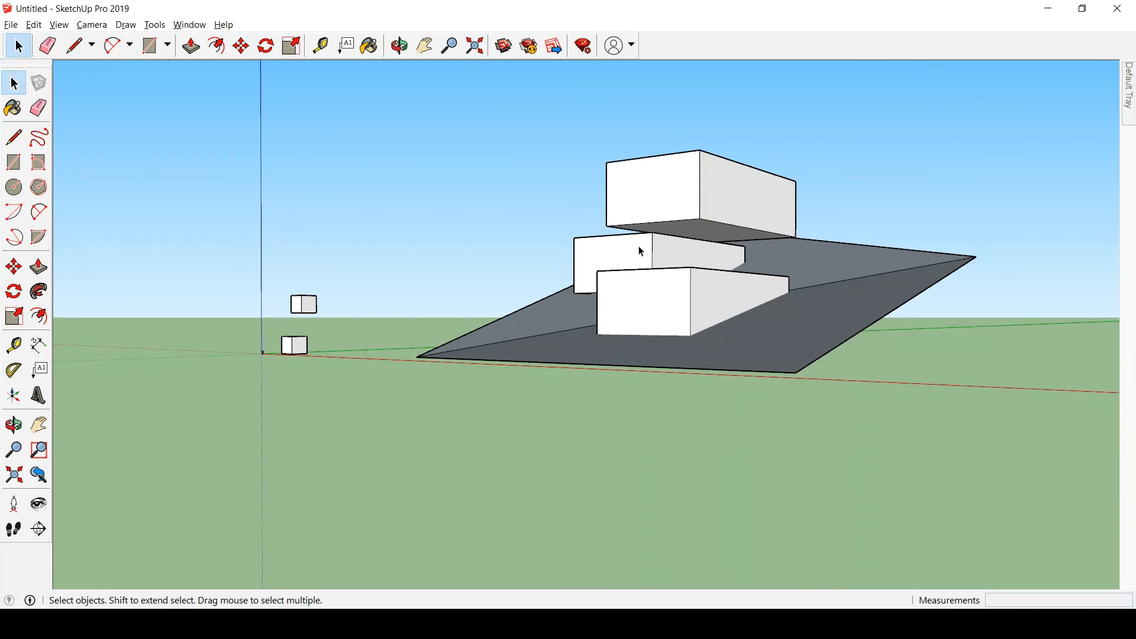
Try moving the topmost box group about 21 m sideways above the terrain, and undo the move.
middle_drag(602, 228, 671, 277)
scroll(672, 277, up, 2)
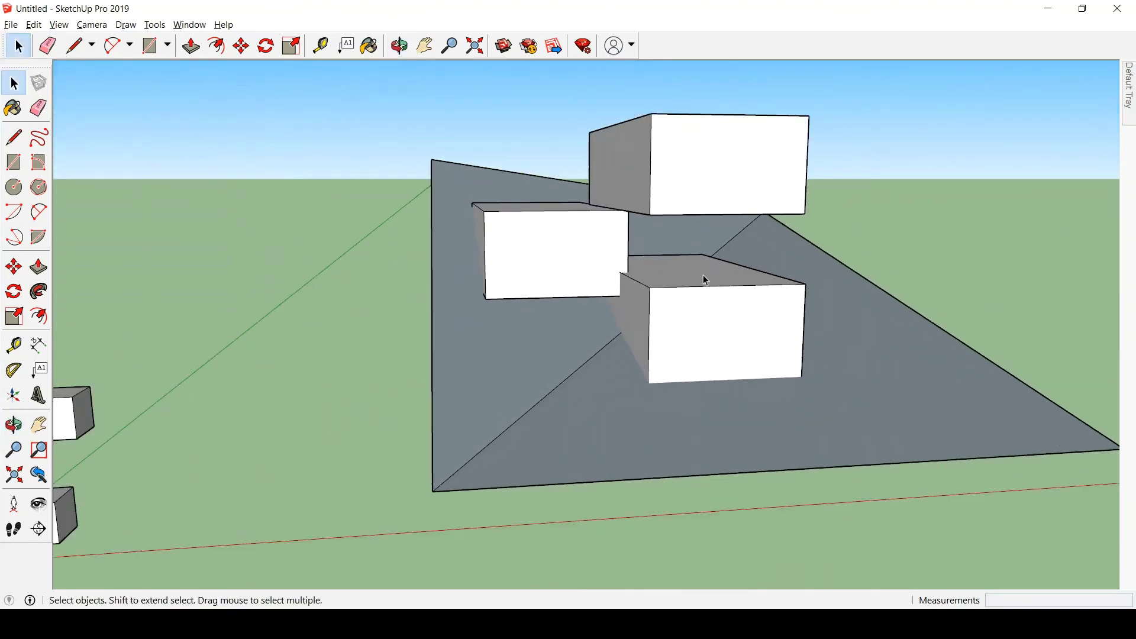
middle_drag(850, 227, 659, 191)
click(663, 182)
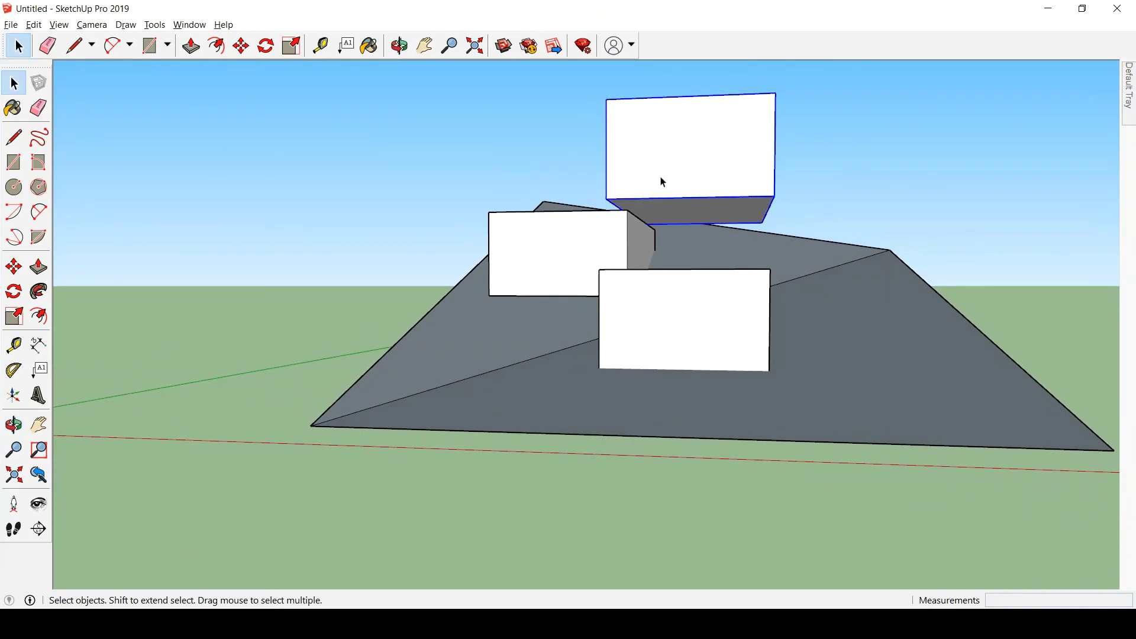
key(m)
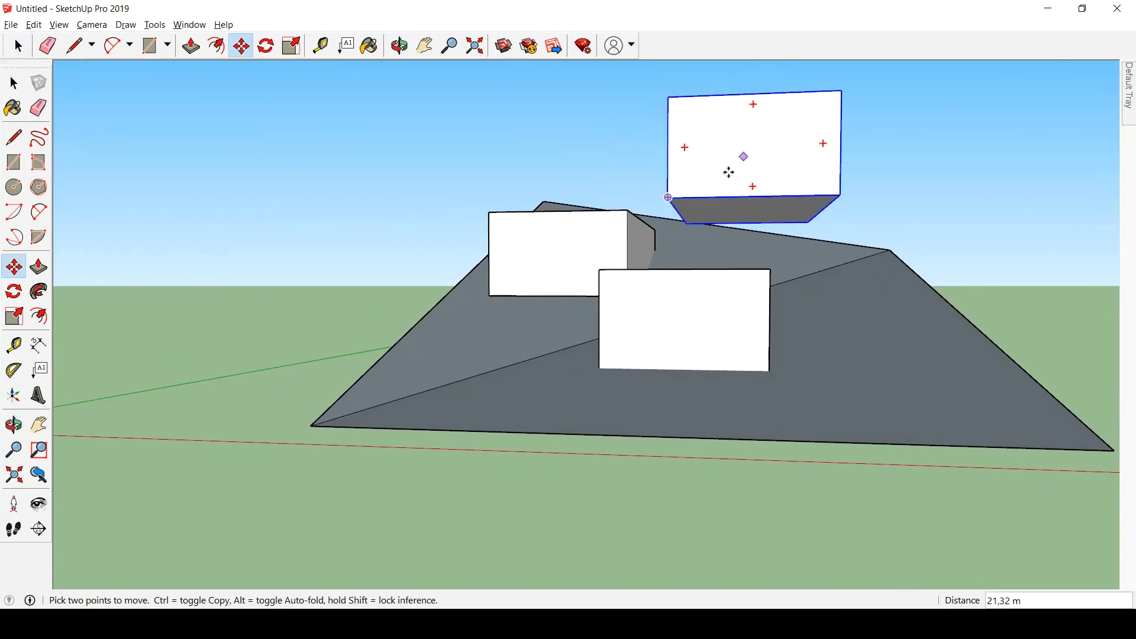
click(731, 172)
key(space)
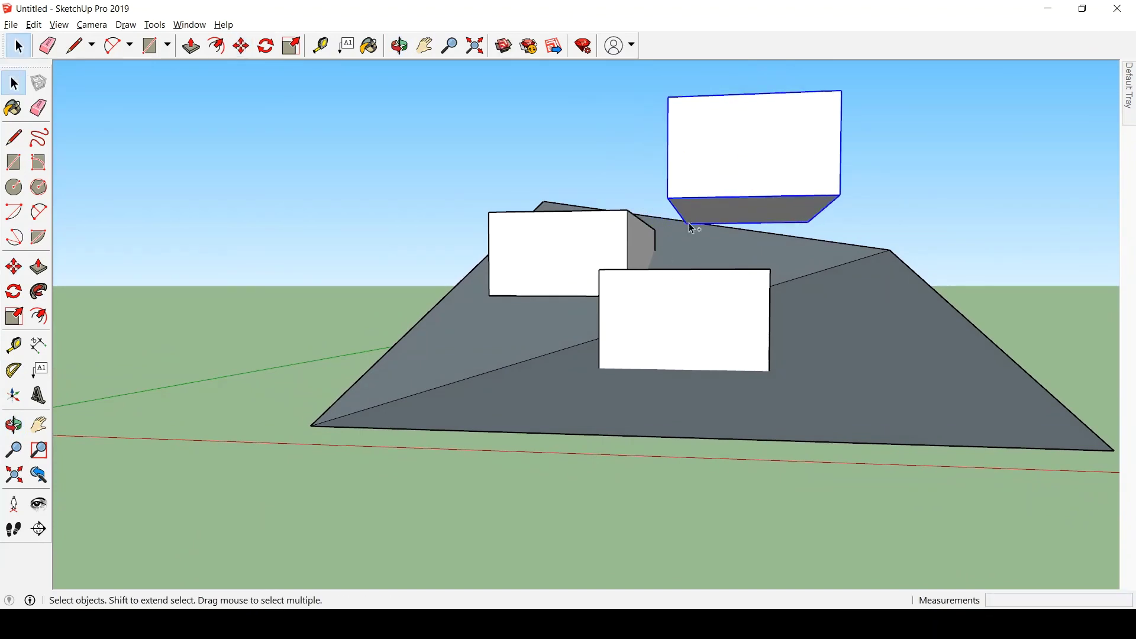
key(ctrl+z)
Delete the upper of the two small cube groups near the origin.
scroll(836, 303, down, 6)
middle_drag(850, 309, 549, 389)
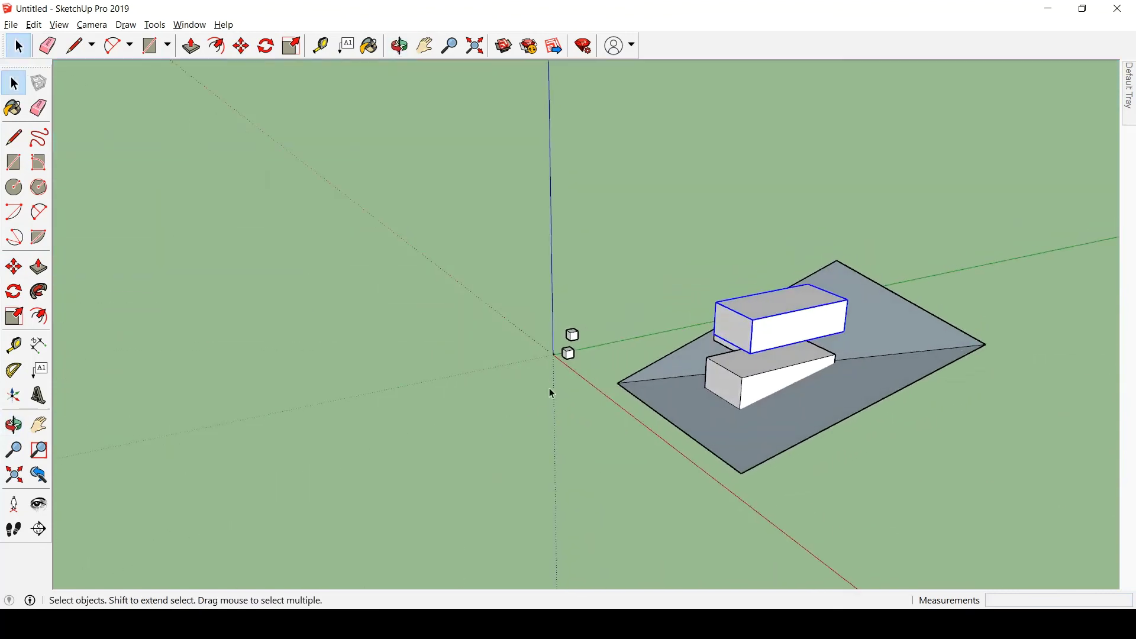
scroll(567, 317, up, 8)
click(601, 337)
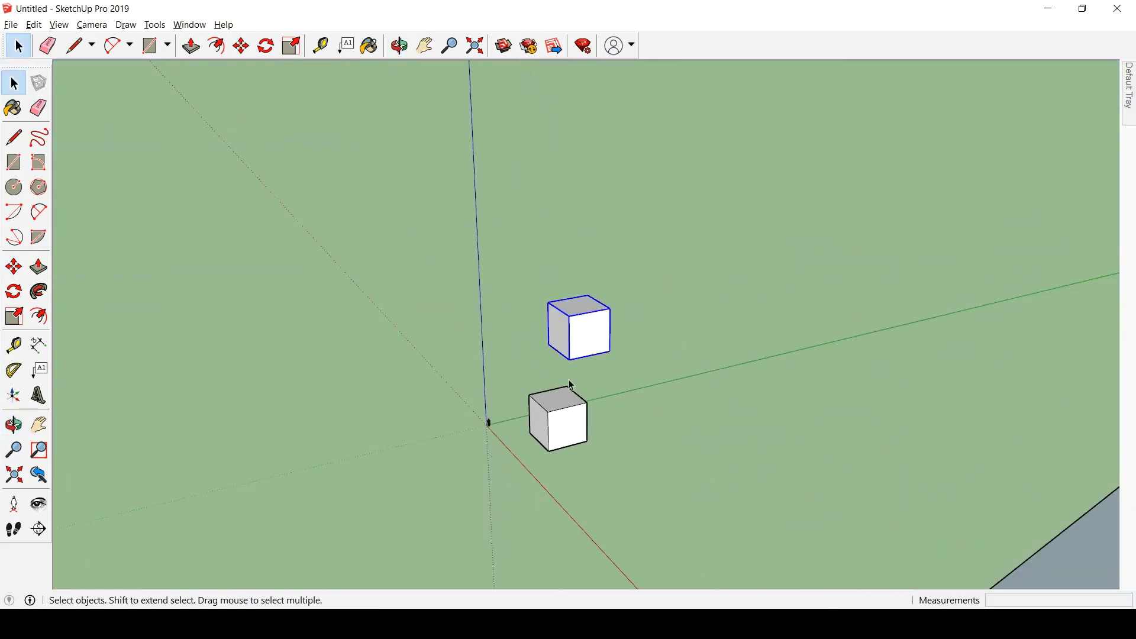
key(m)
click(569, 359)
key(space)
key(Delete)
Copy the remaining small cube group and paste the duplicate beside it, farther along the green axis.
drag(653, 338, 531, 494)
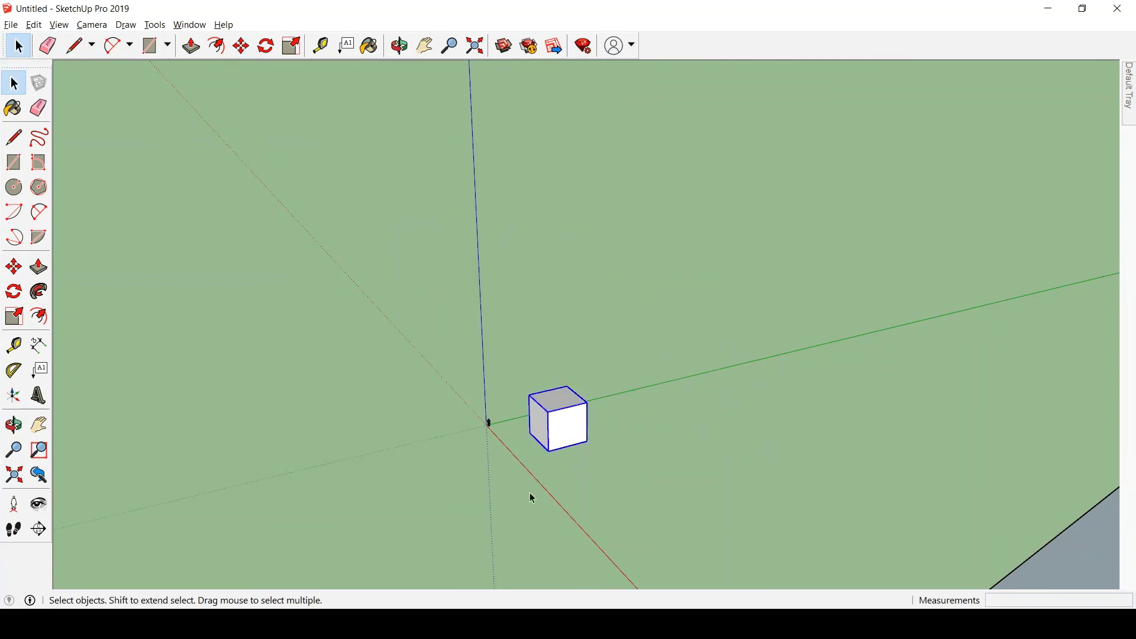
key(ctrl+c)
key(ctrl+v)
click(648, 445)
middle_drag(648, 445, 789, 324)
scroll(579, 450, up, 3)
scroll(769, 406, up, 5)
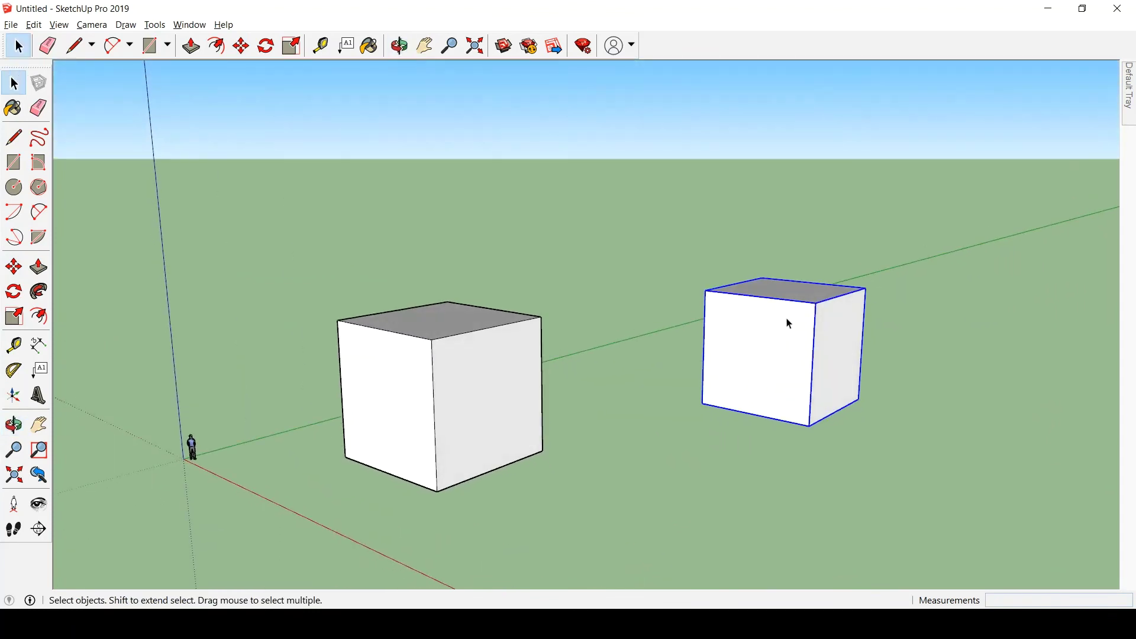
Explode the pasted cube group into loose edges and faces.
right_click(790, 324)
click(672, 399)
click(671, 399)
middle_drag(611, 342, 718, 322)
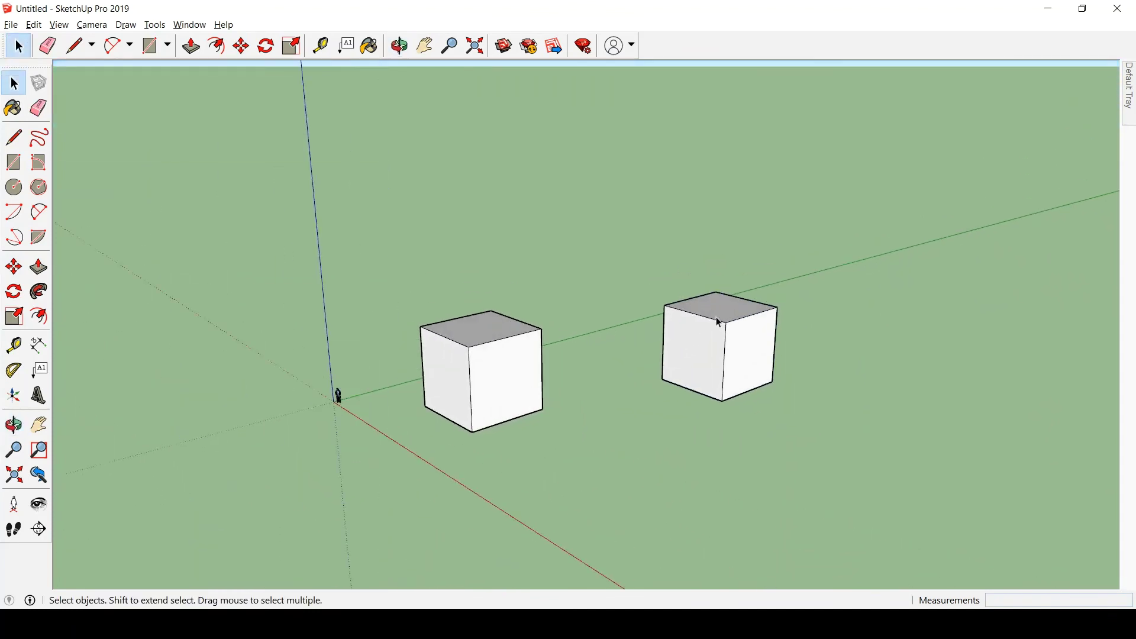
click(719, 321)
right_click(710, 310)
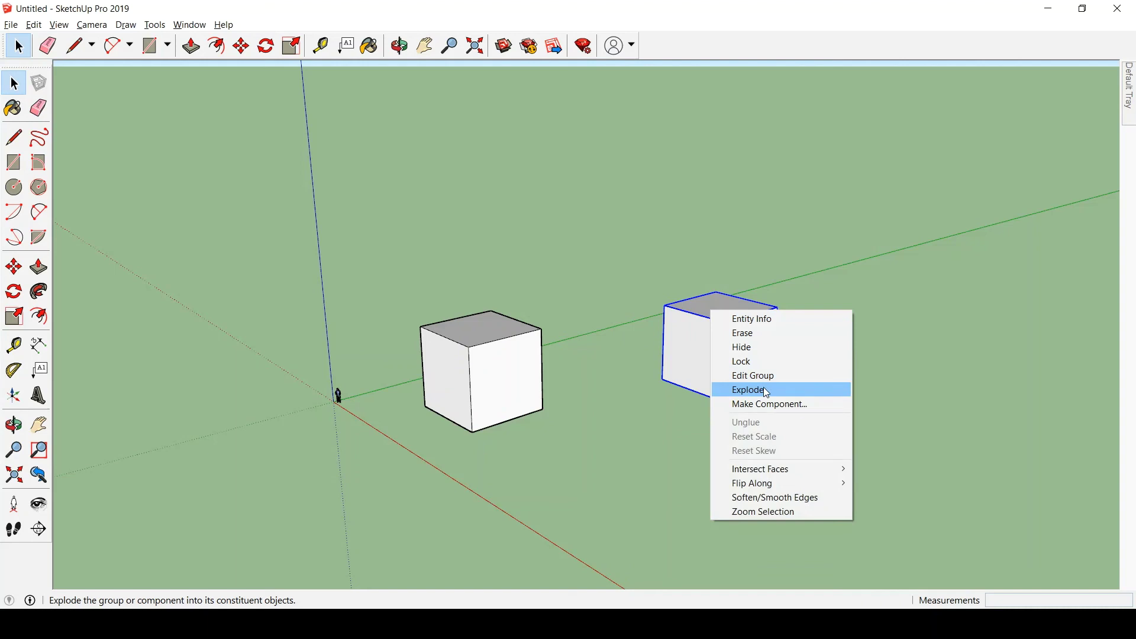
click(828, 297)
click(717, 322)
right_click(717, 311)
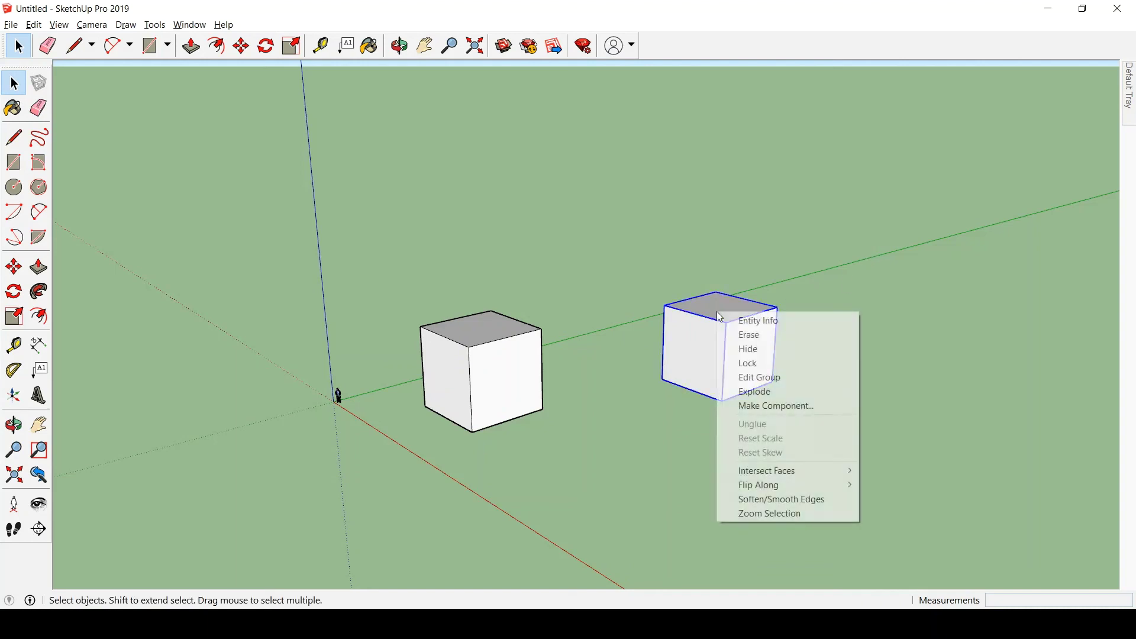
click(763, 391)
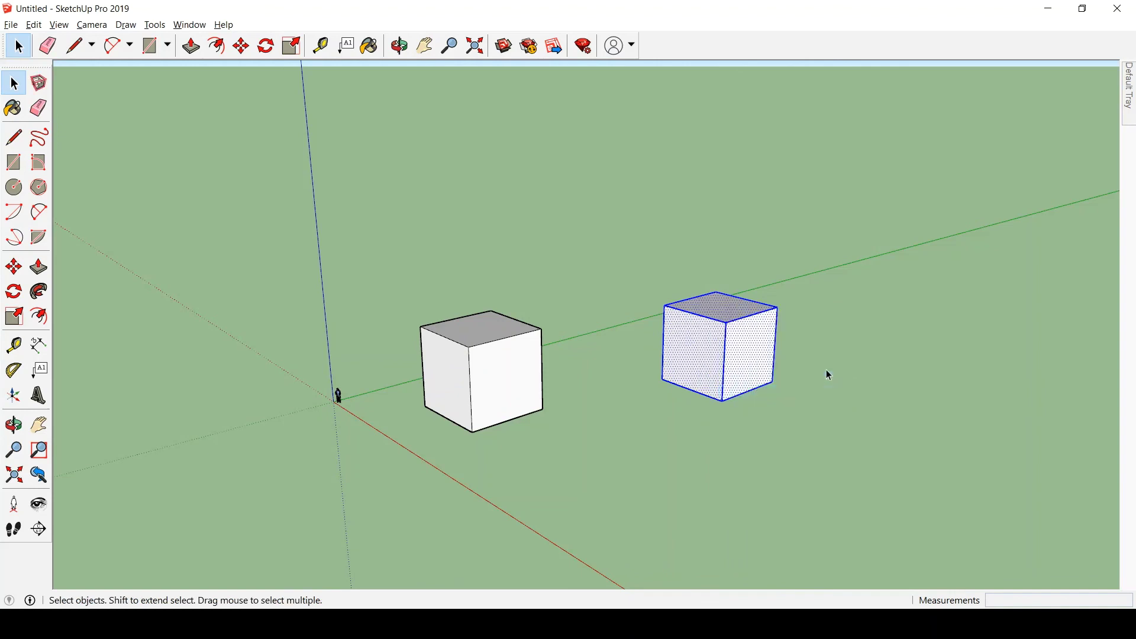
Compare selection behaviour by picking a single edge of the exploded cube and the whole grouped cube.
scroll(604, 403, up, 2)
click(790, 281)
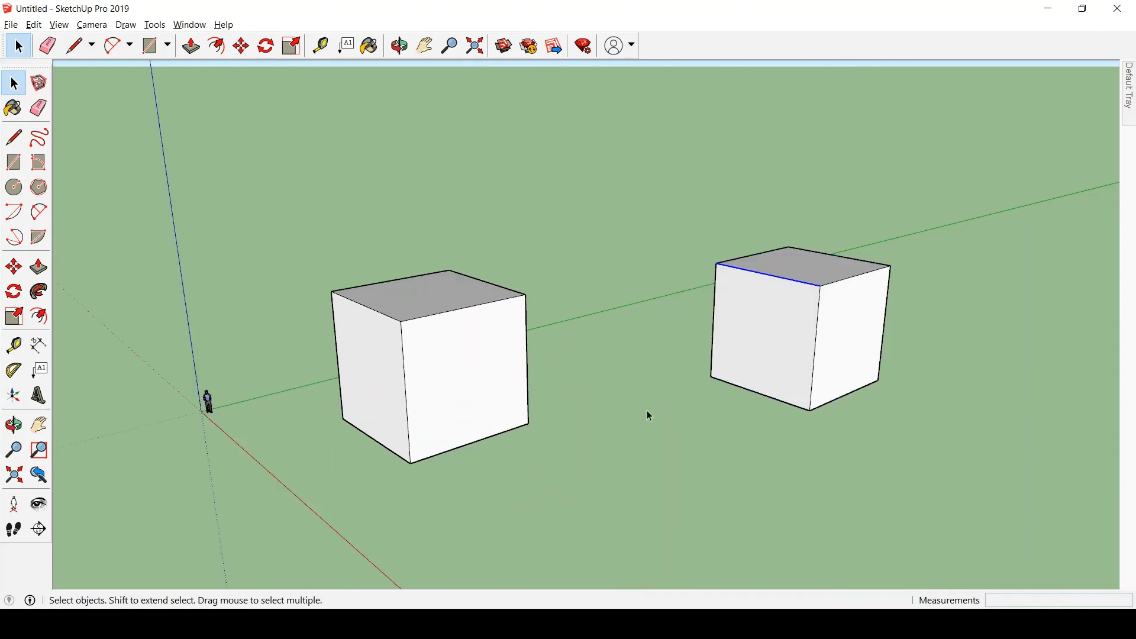
click(453, 357)
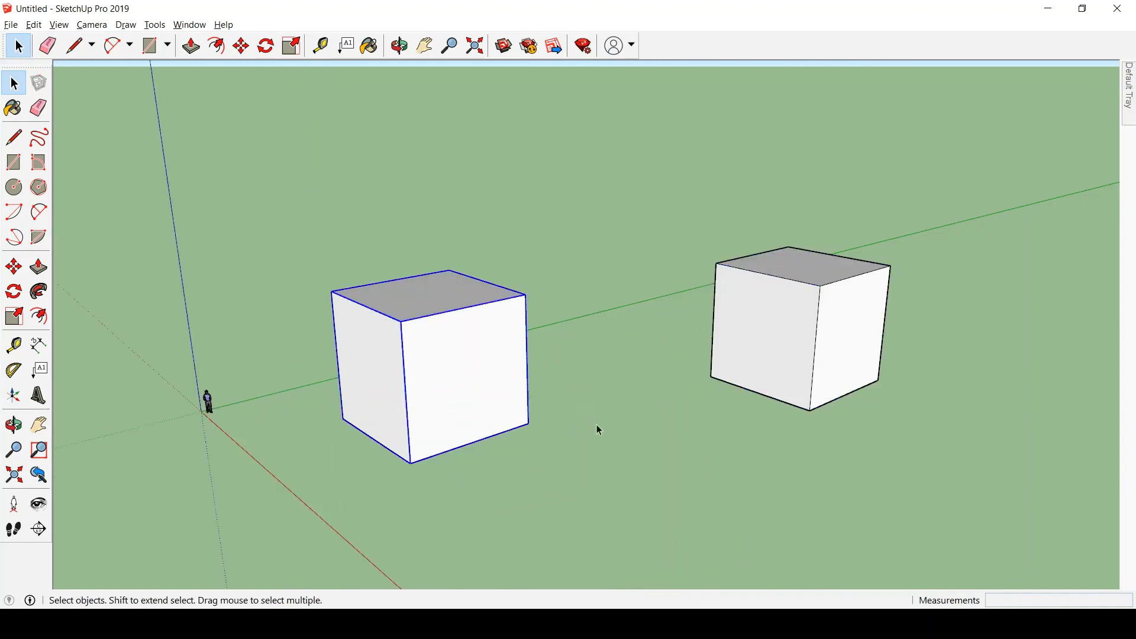
click(742, 339)
click(702, 438)
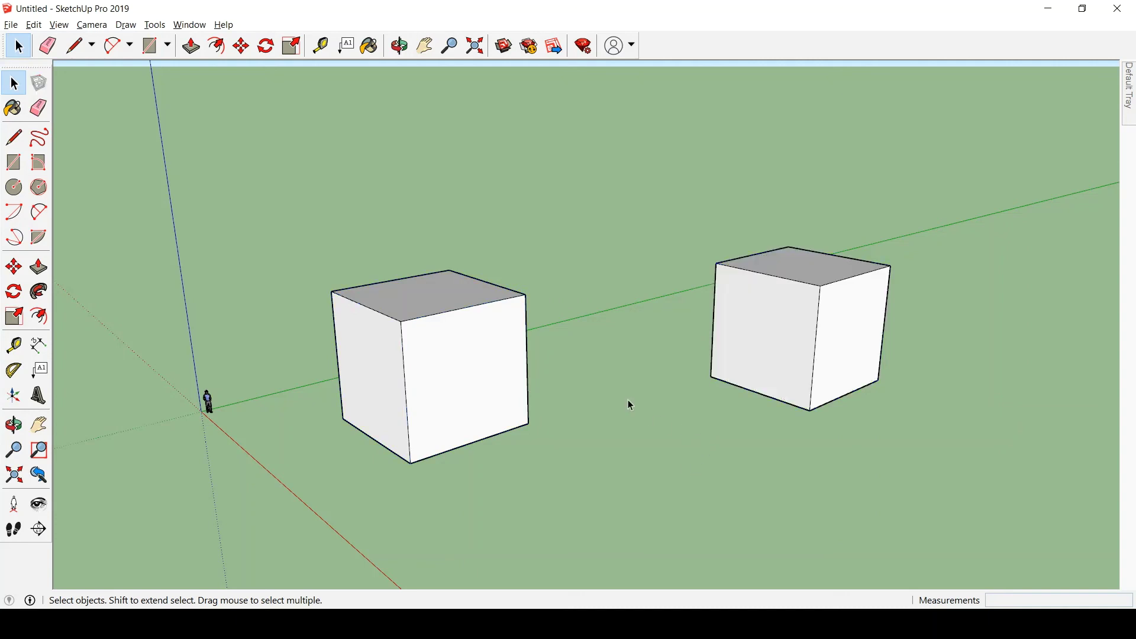
Copy the grouped cube 10 m straight up so the duplicate stacks directly on top of it.
click(529, 415)
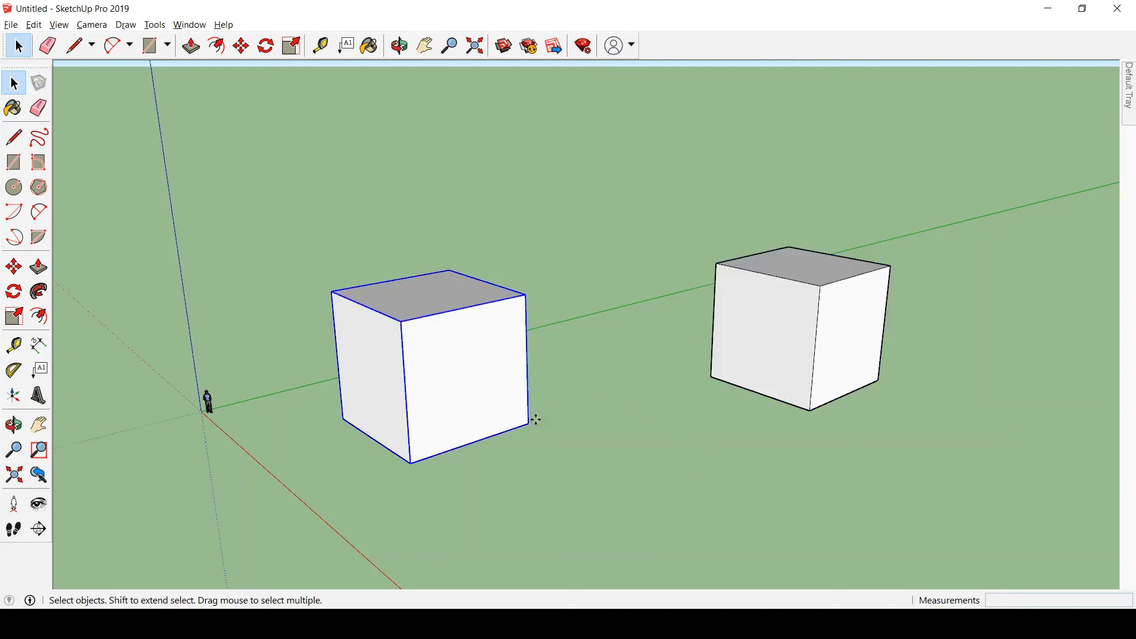
key(m)
key(ctrl)
click(529, 421)
click(523, 295)
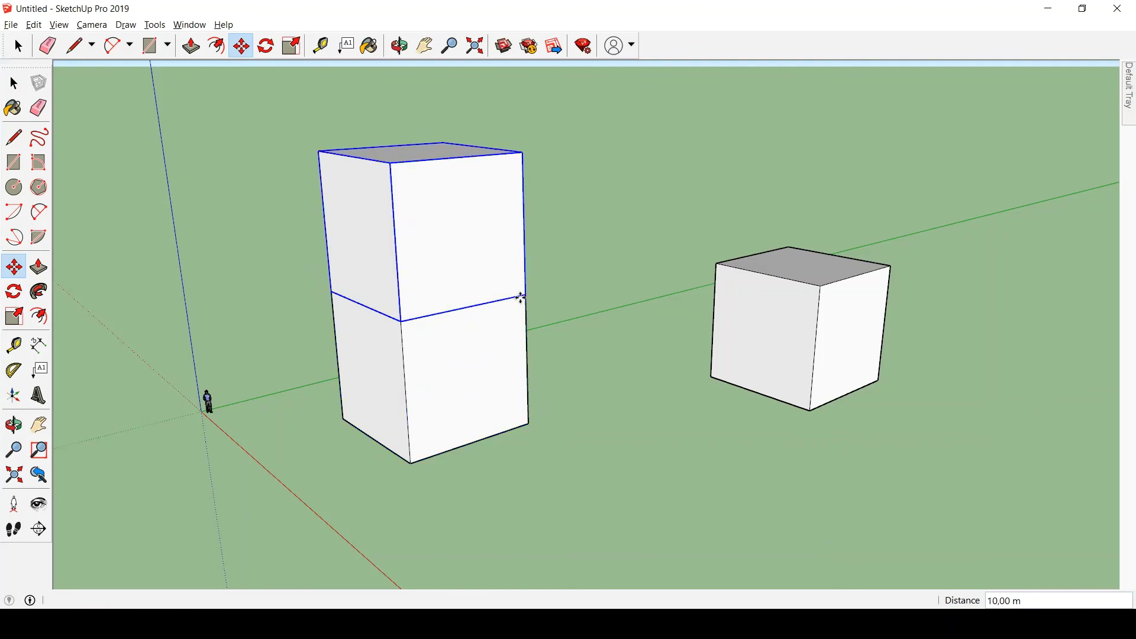
Copy the exploded cube's geometry straight up so the duplicate sits on its top face.
key(space)
drag(596, 162, 990, 464)
key(m)
key(ctrl)
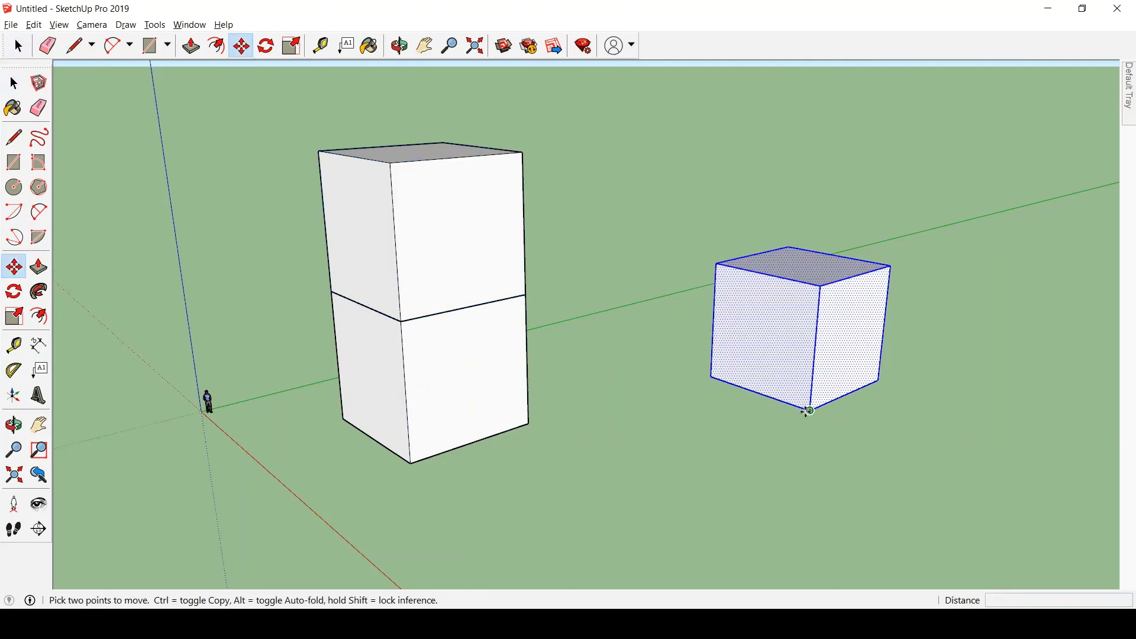
click(809, 410)
click(822, 288)
Move the upper ungrouped cube about 8.4 m sideways, and undo this move together with both stacked copies.
key(space)
drag(639, 95, 1024, 293)
key(m)
click(969, 415)
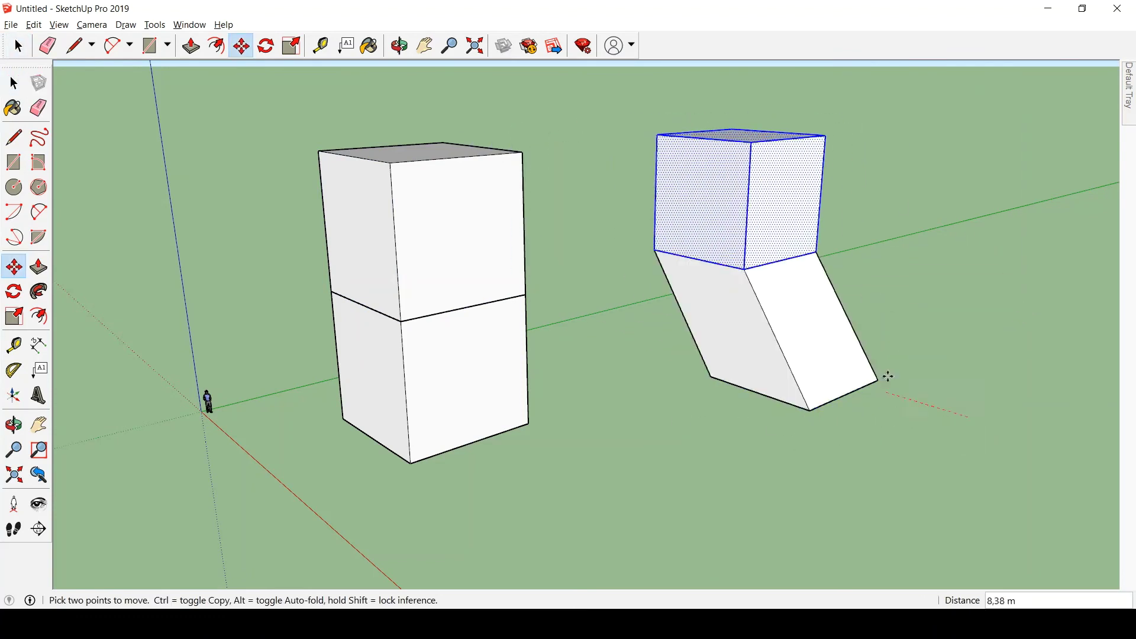
key(space)
key(ctrl+z)
key(ctrl+z)
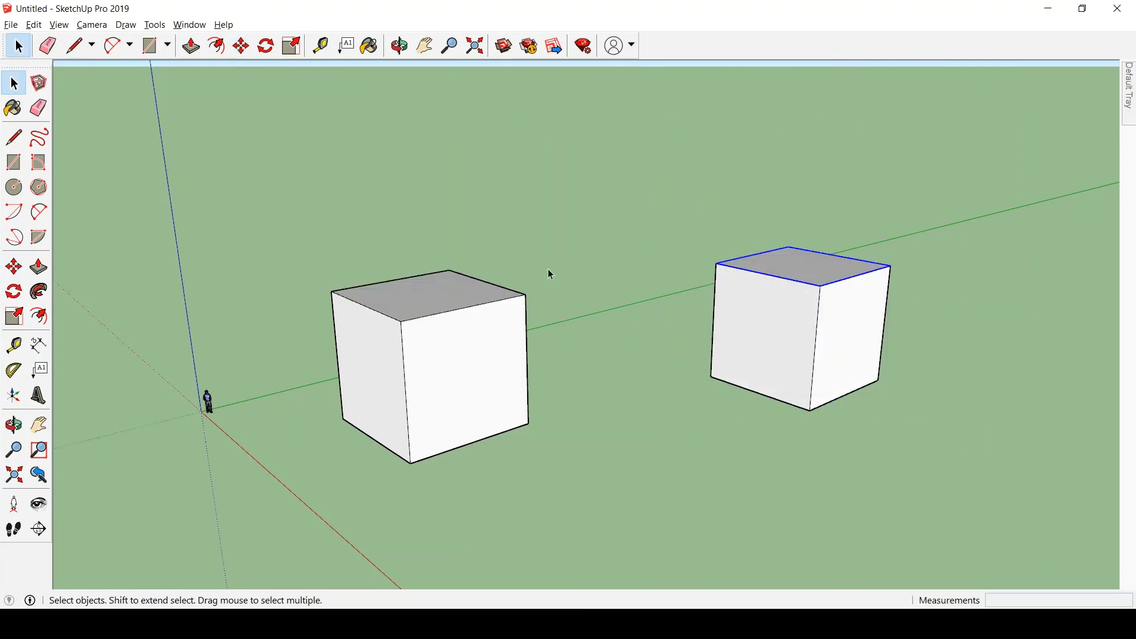
Select the grouped cube as a single object, and clear the selection.
click(568, 289)
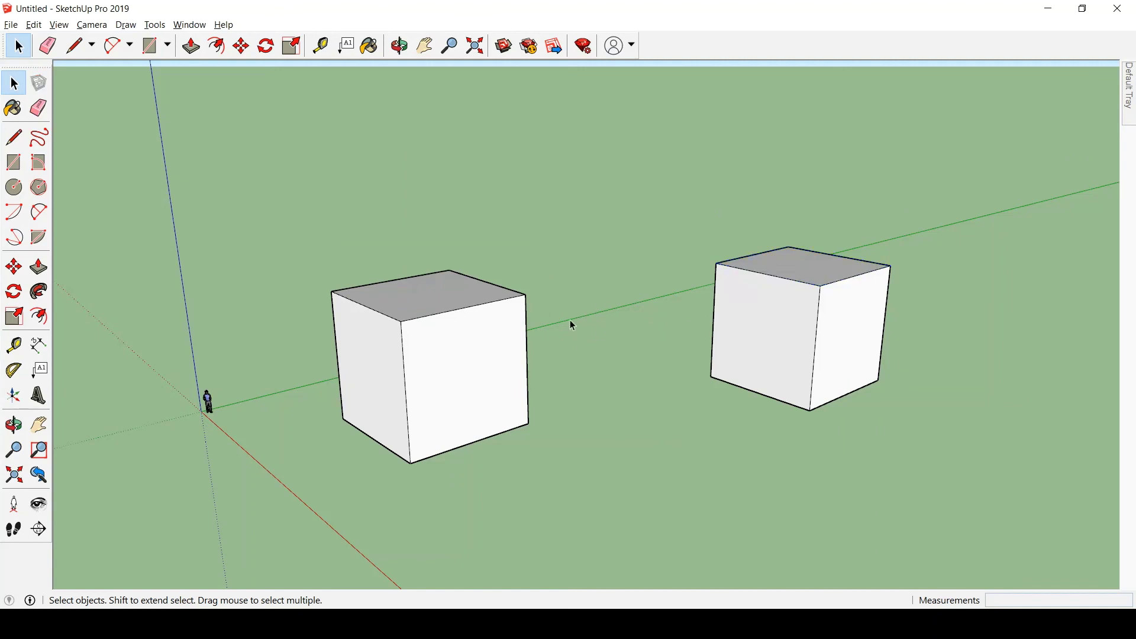
middle_drag(520, 344, 537, 352)
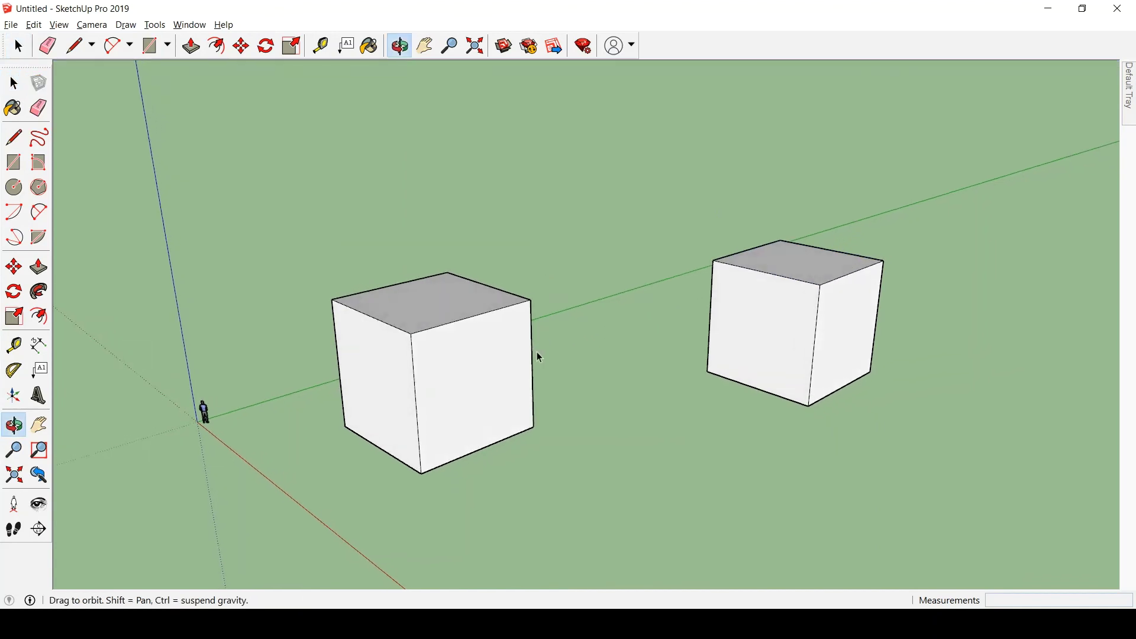
click(526, 323)
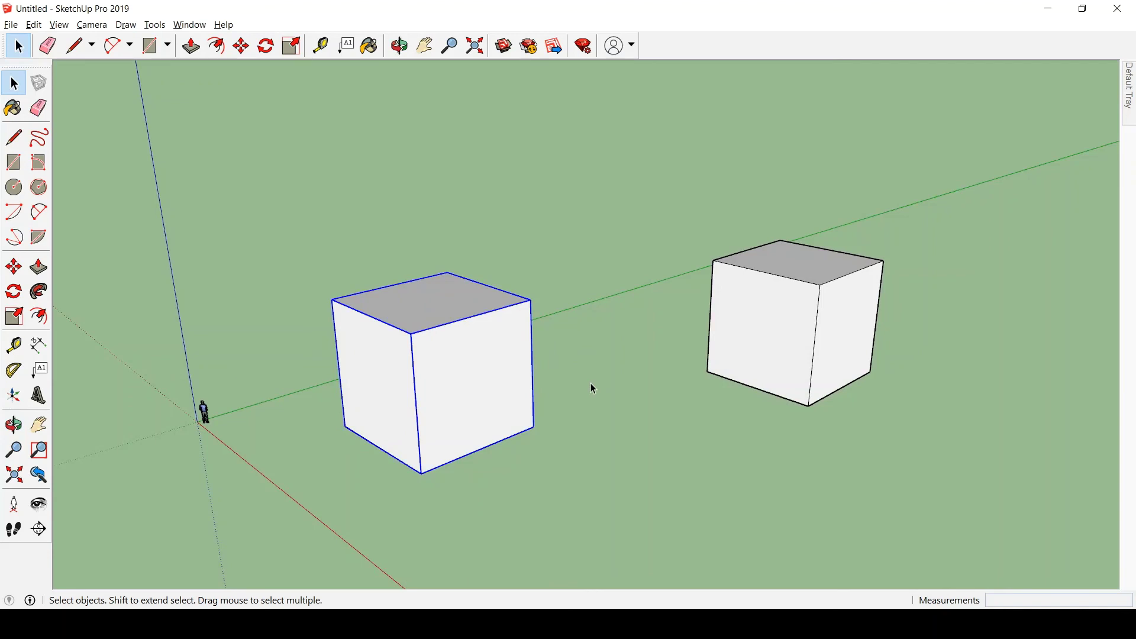
click(681, 204)
Push/Pull the ungrouped cube's side face outward along the red axis by about 9.3 m.
middle_drag(713, 279, 673, 317)
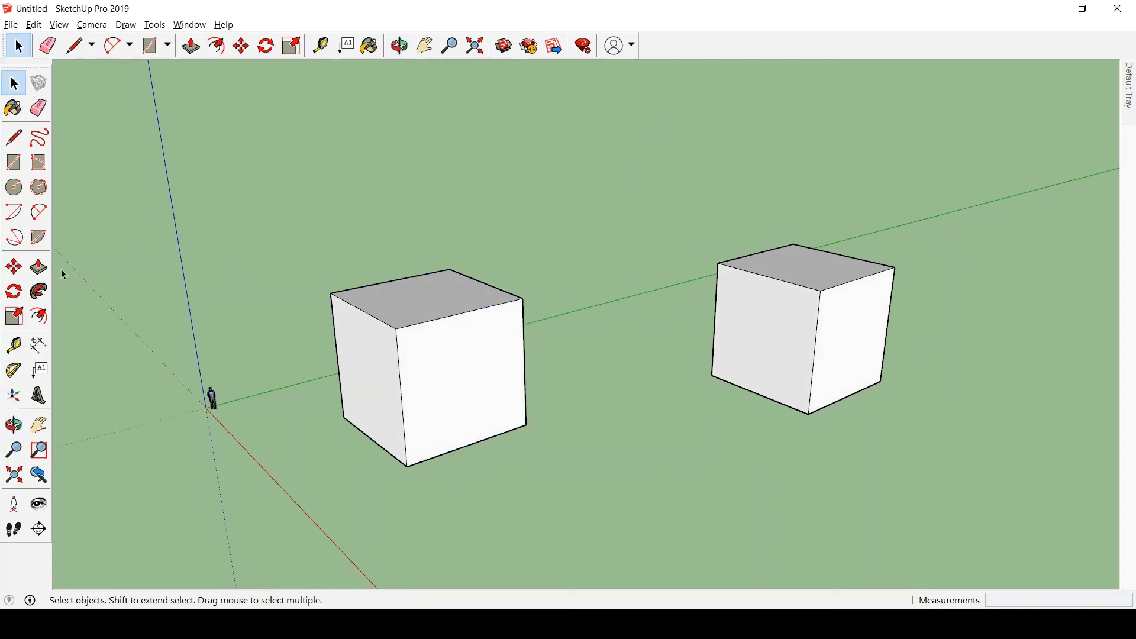
click(38, 267)
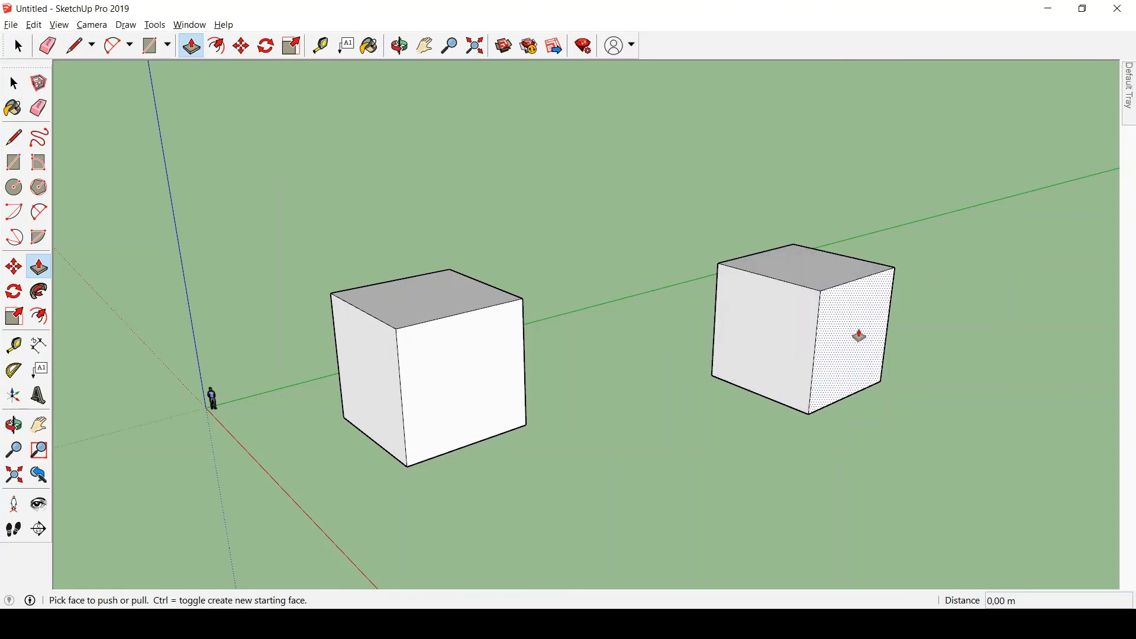
drag(861, 335, 1006, 299)
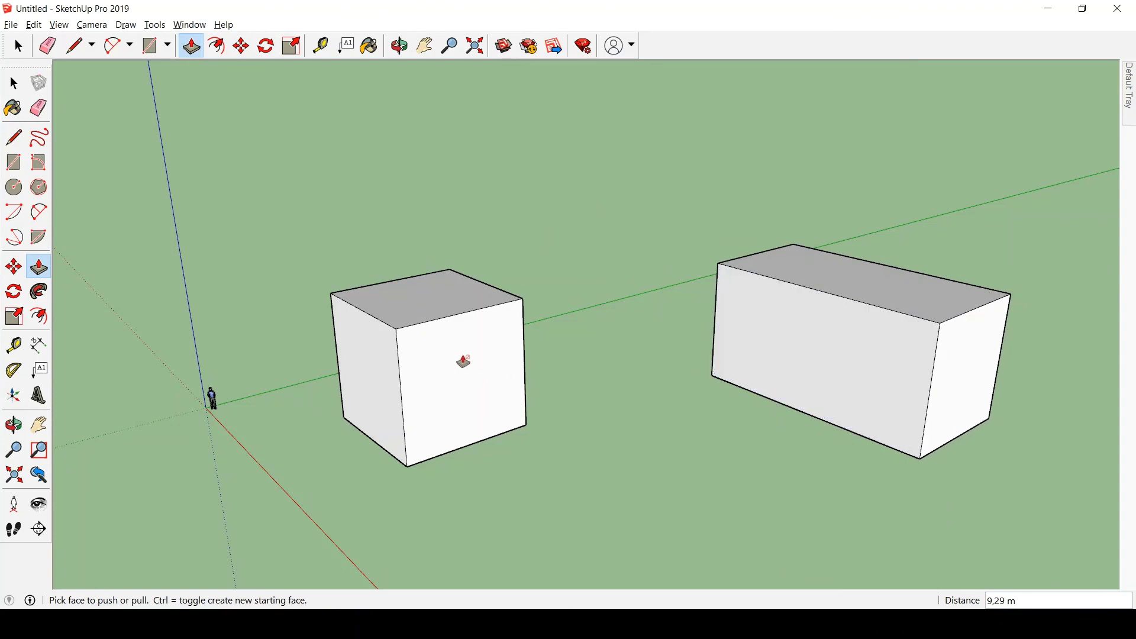
Try to Push/Pull the grouped cube's side face without entering the group, and select the group.
click(467, 373)
key(space)
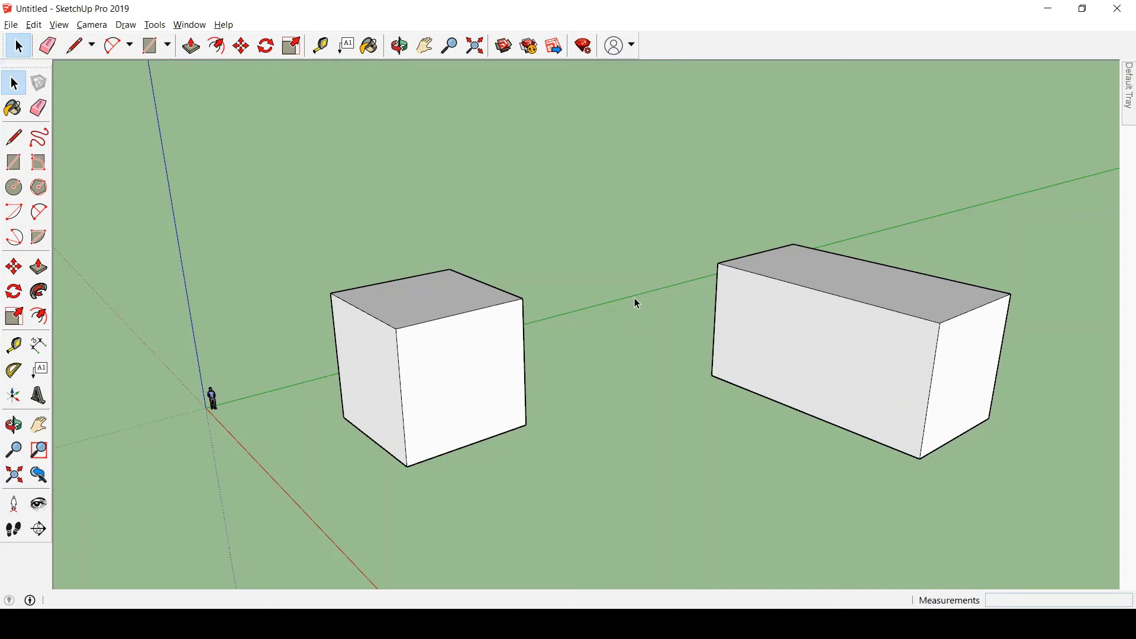
middle_drag(432, 320, 494, 329)
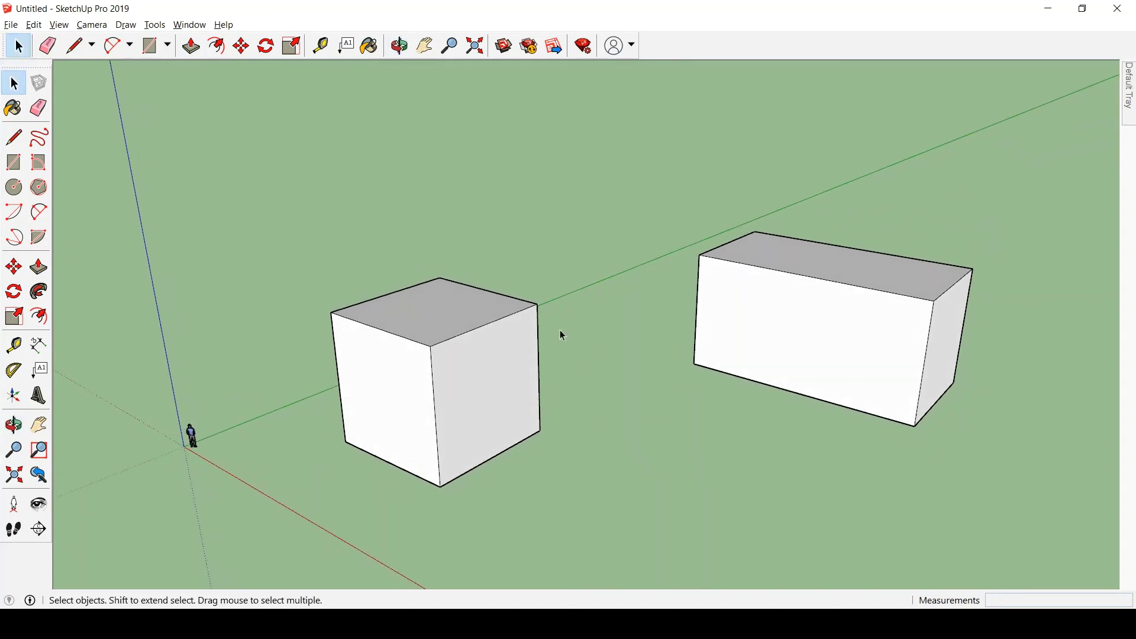
scroll(437, 241, down, 2)
key(p)
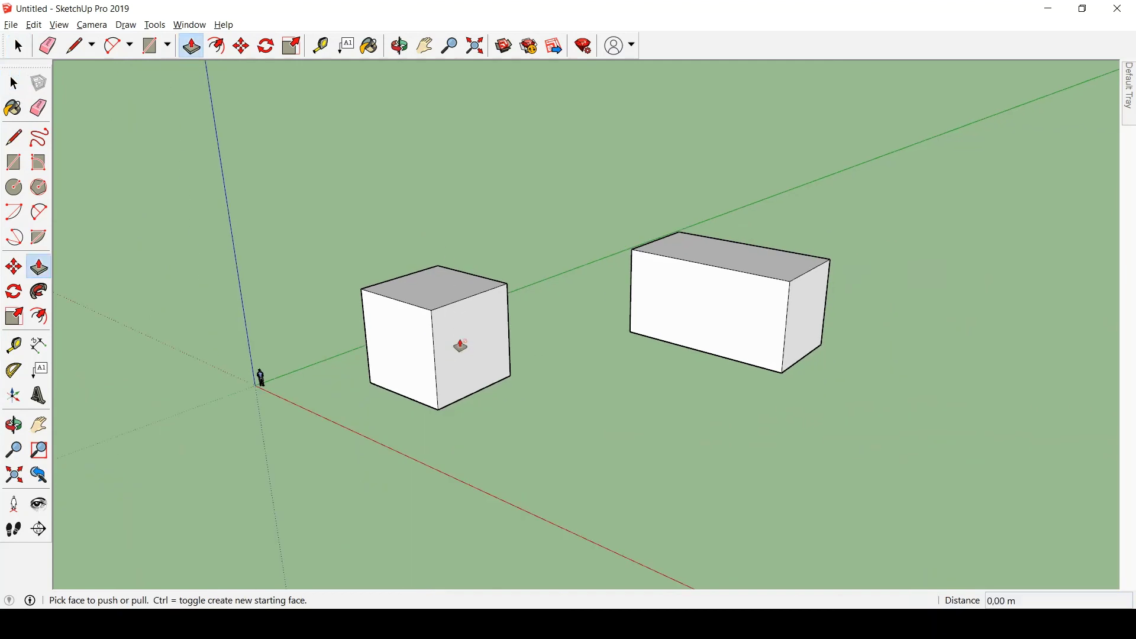
key(space)
click(474, 314)
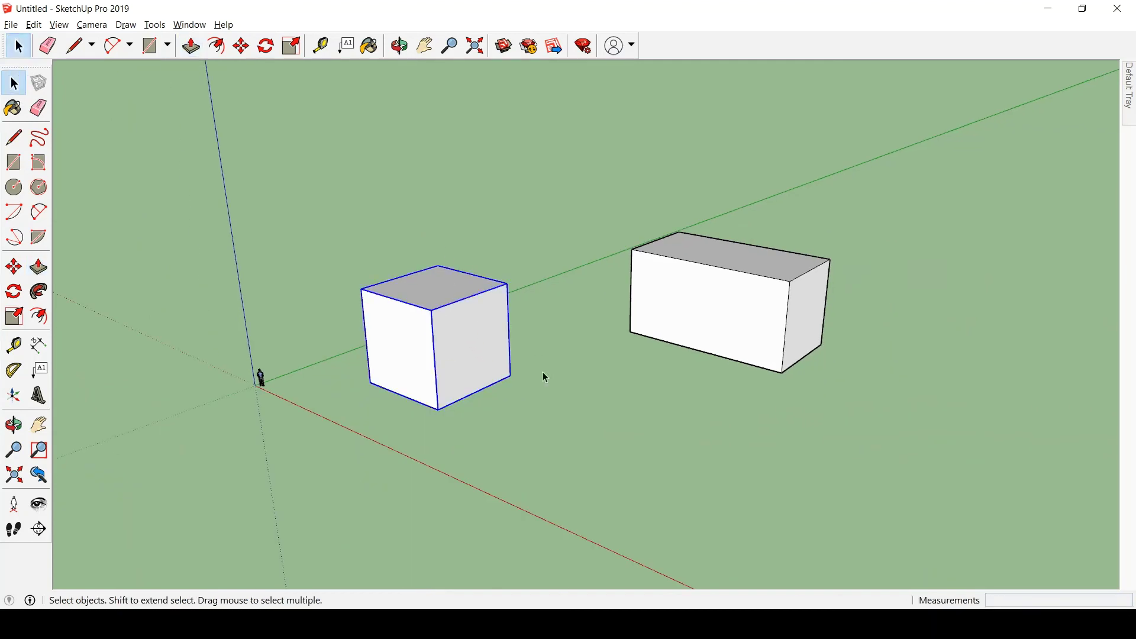
scroll(542, 373, up, 1)
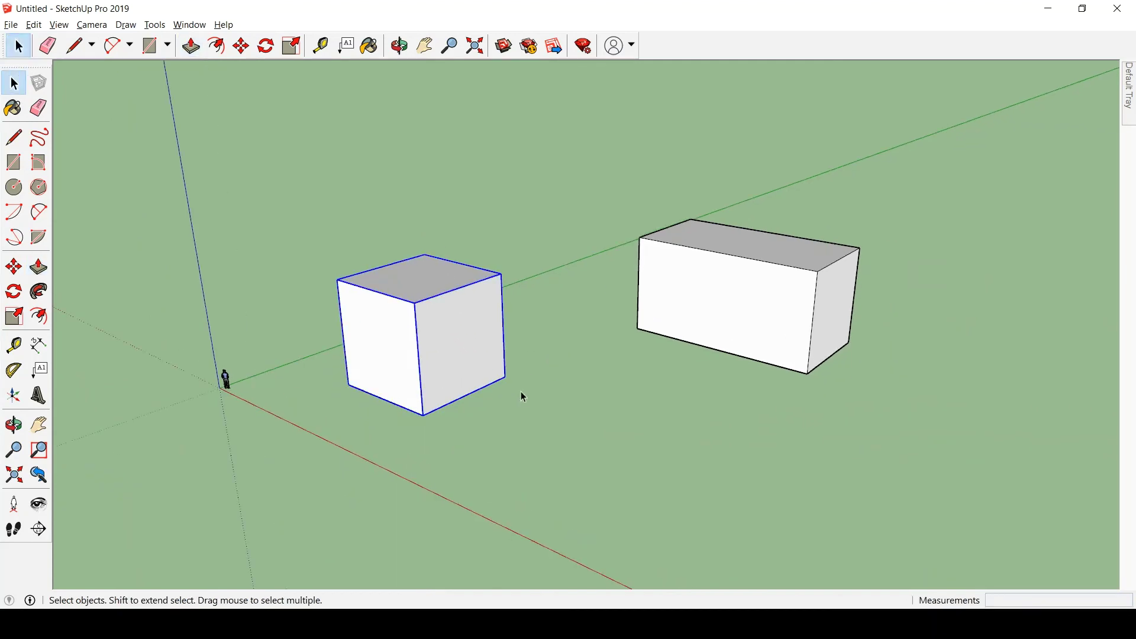
Open the cube group for editing and Push/Pull its side face outward along the red axis by about 12.3 m.
double_click(440, 292)
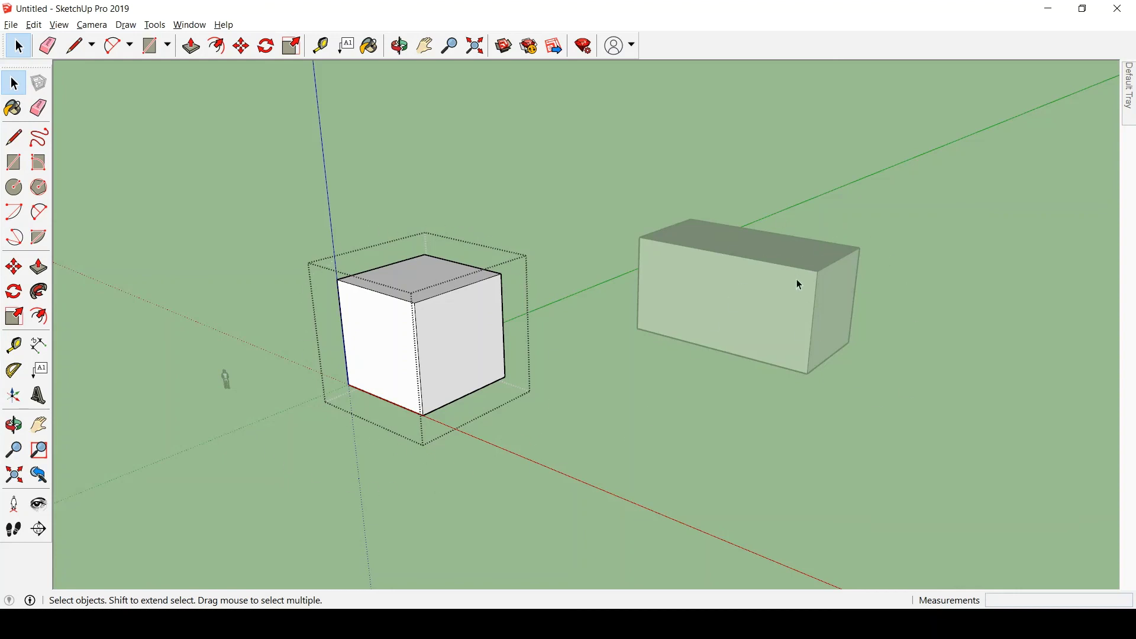
click(39, 267)
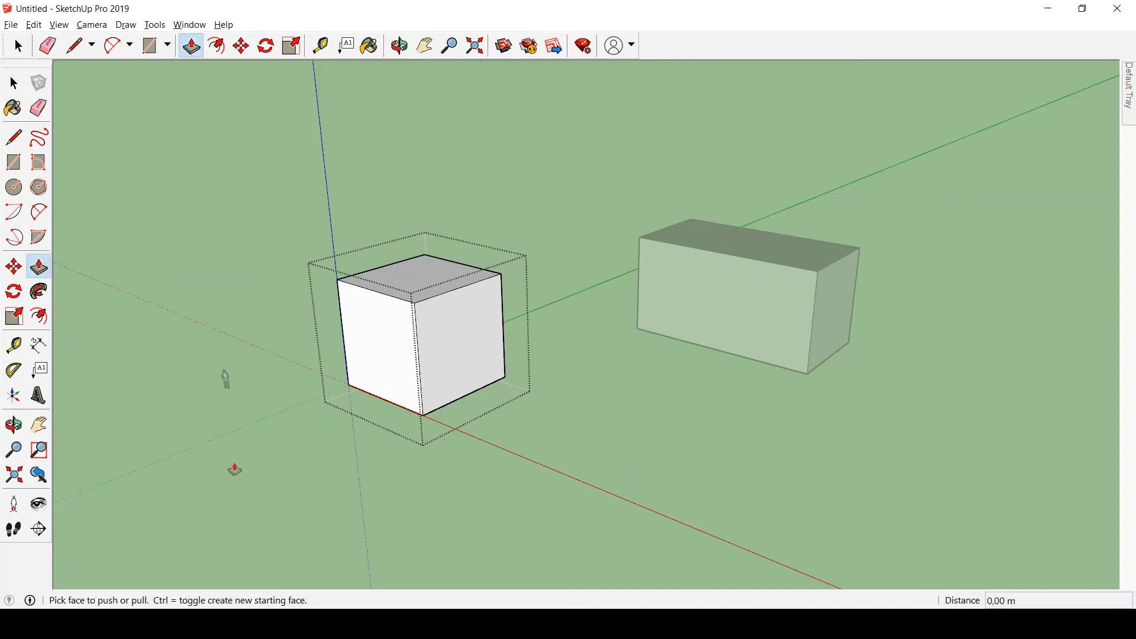
drag(468, 355, 547, 509)
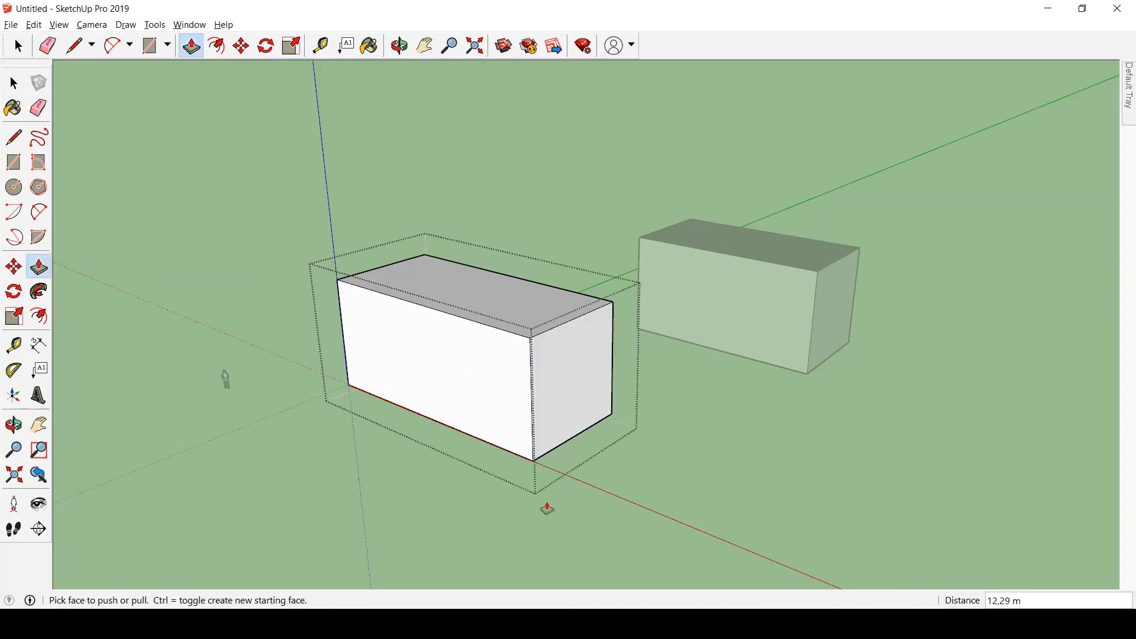
click(827, 306)
key(space)
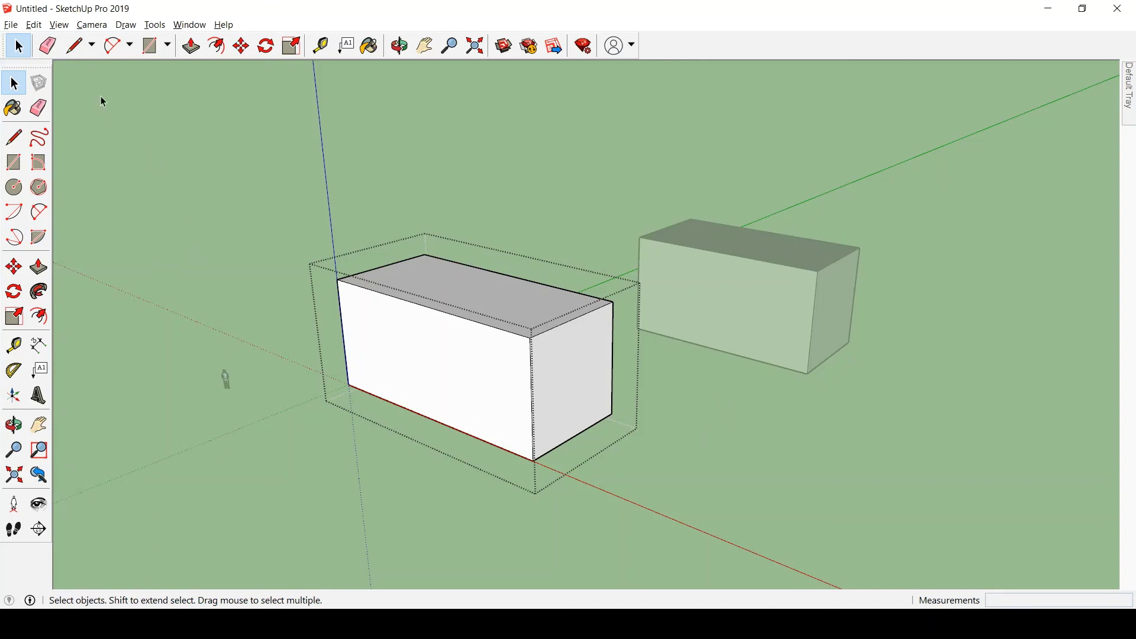
Close the group and Push/Pull the ungrouped box's long front face slightly outward.
click(208, 435)
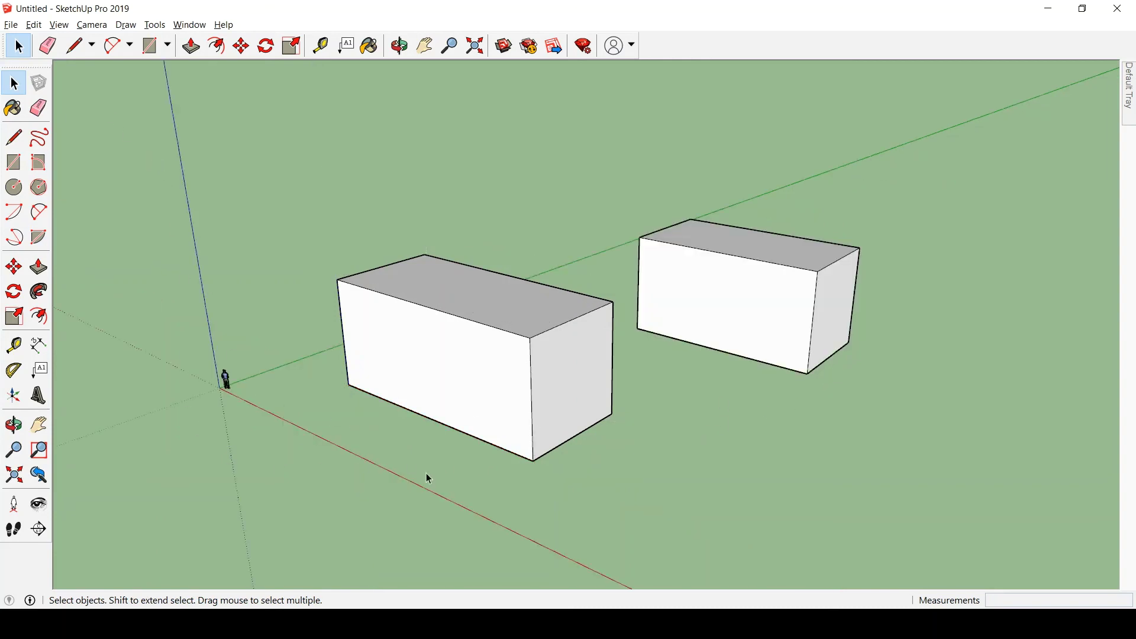
click(759, 295)
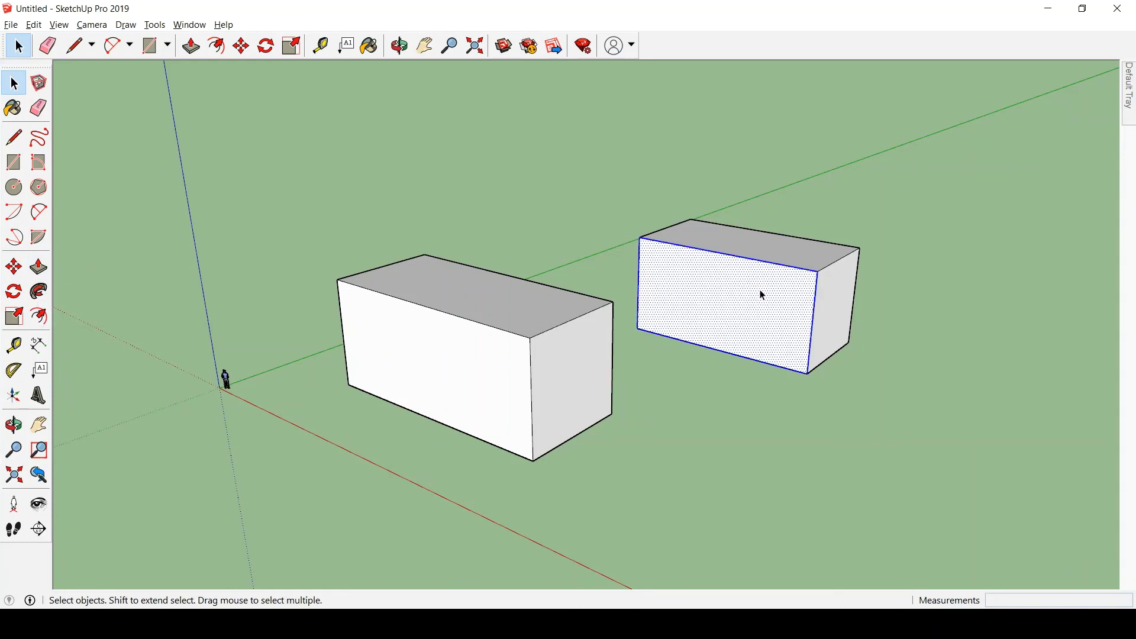
click(39, 267)
drag(655, 274, 690, 292)
key(space)
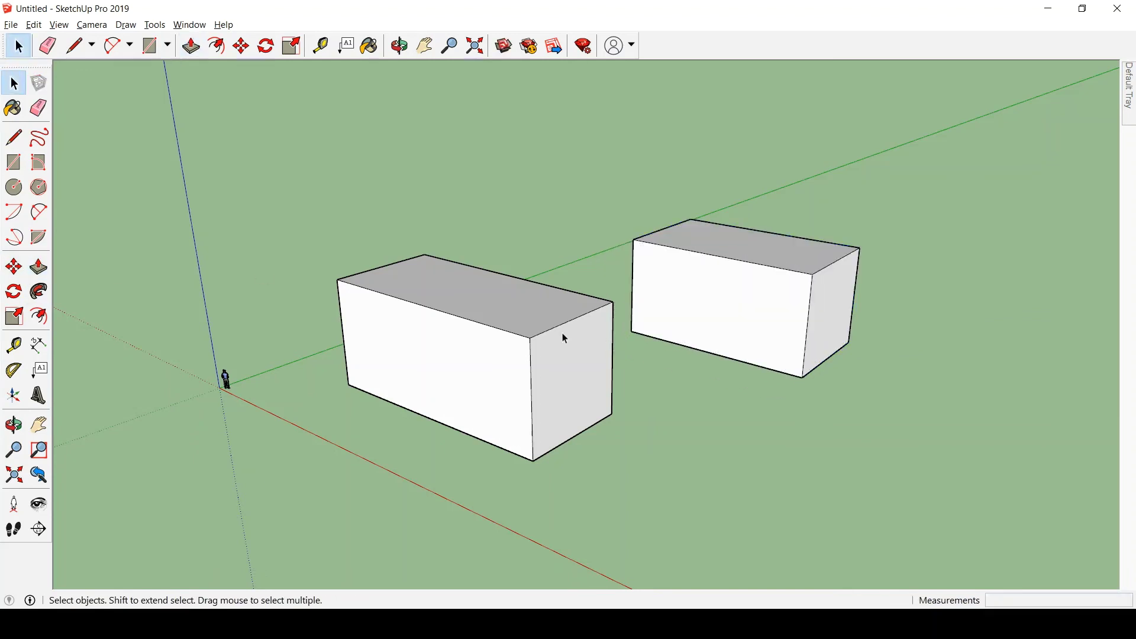
Open the grouped box for editing and Push/Pull its long front face outward by about 9.6 m.
double_click(482, 308)
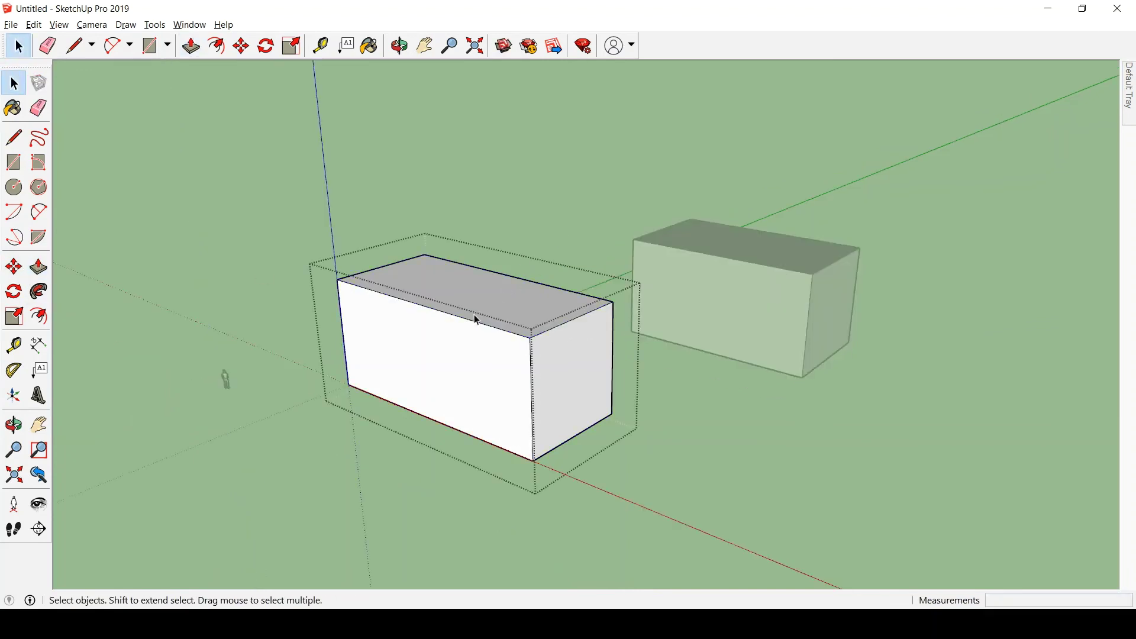
key(p)
drag(469, 370, 378, 402)
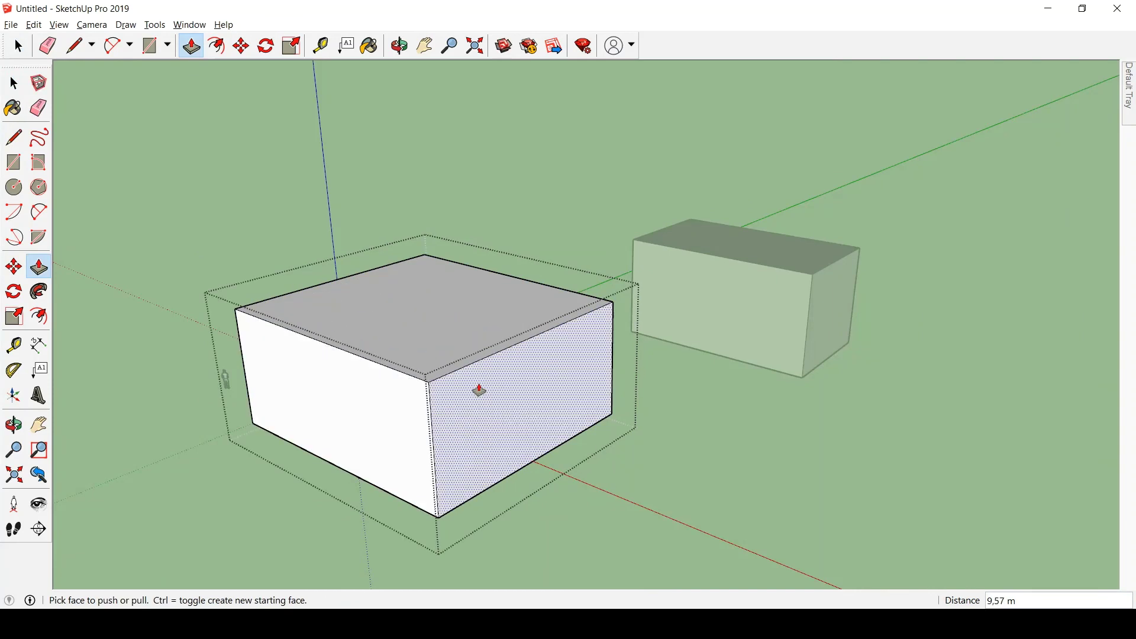
Draw two connected lines on the group's end face outlining its upper front corner, with the vertical line about 5 m long.
key(l)
click(434, 450)
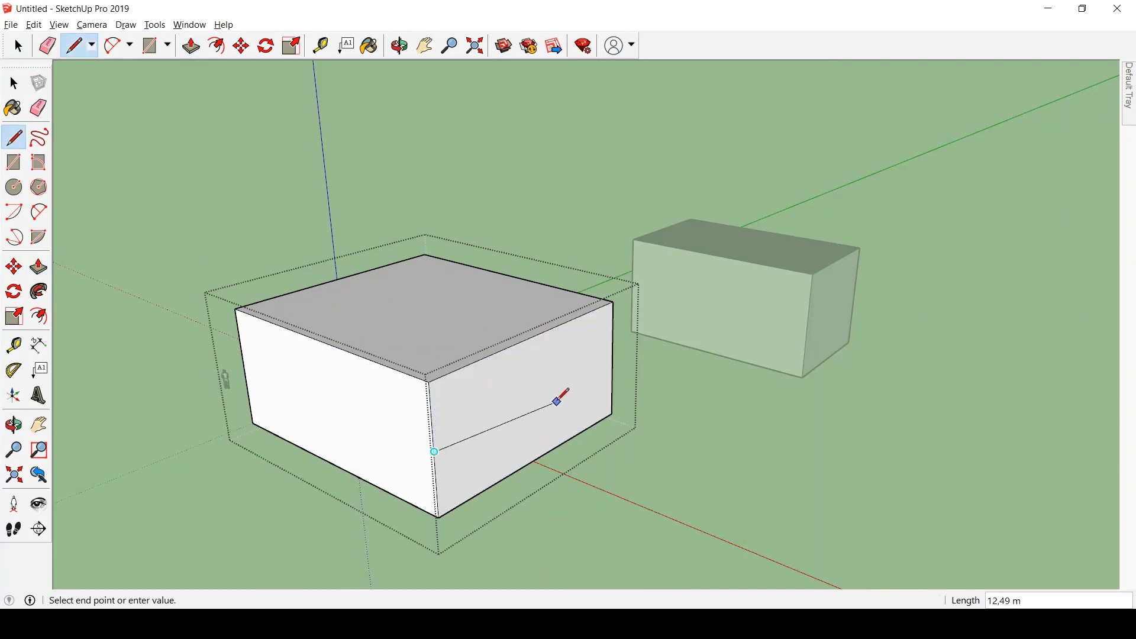
click(543, 394)
click(543, 334)
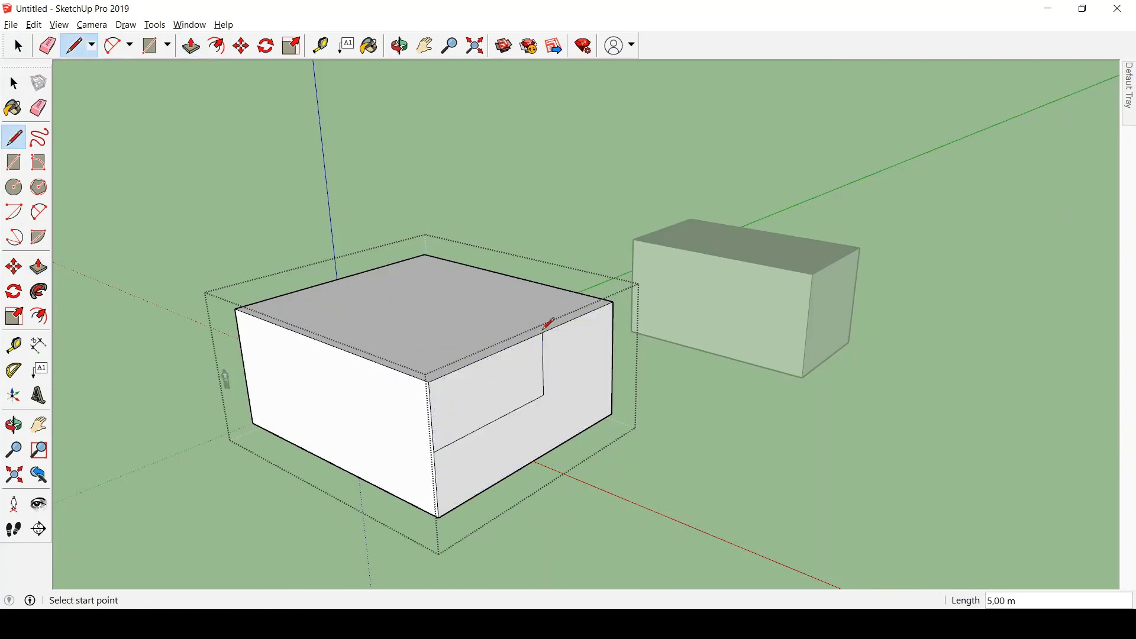
Push/Pull the outlined corner through the full length of the box to cut a step, and close the group.
key(p)
drag(488, 401, 293, 299)
key(space)
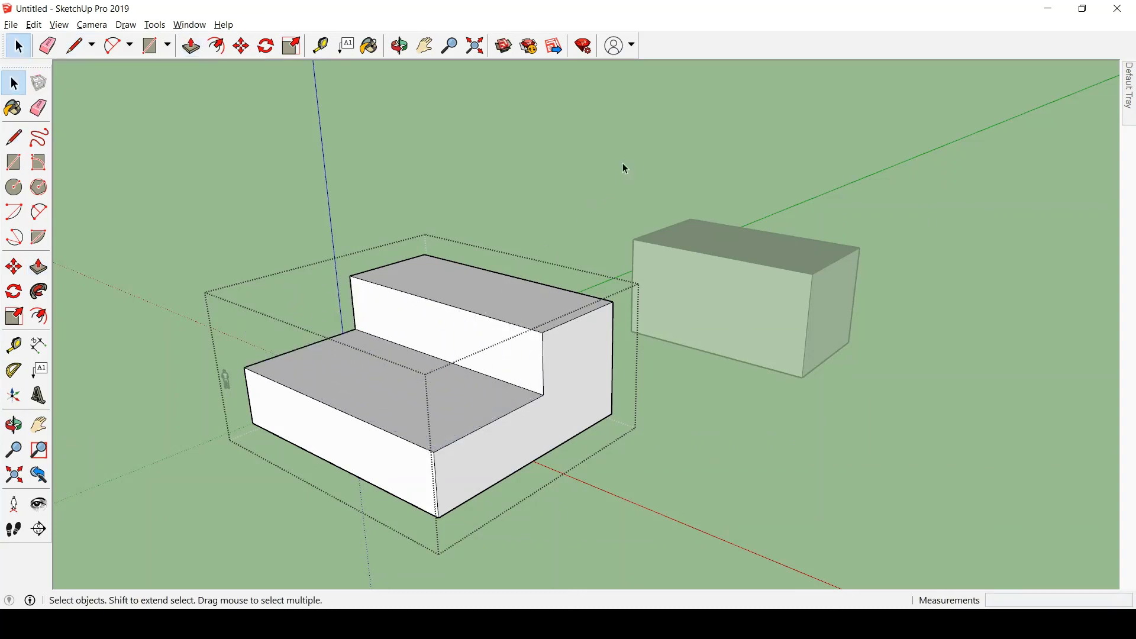
click(623, 169)
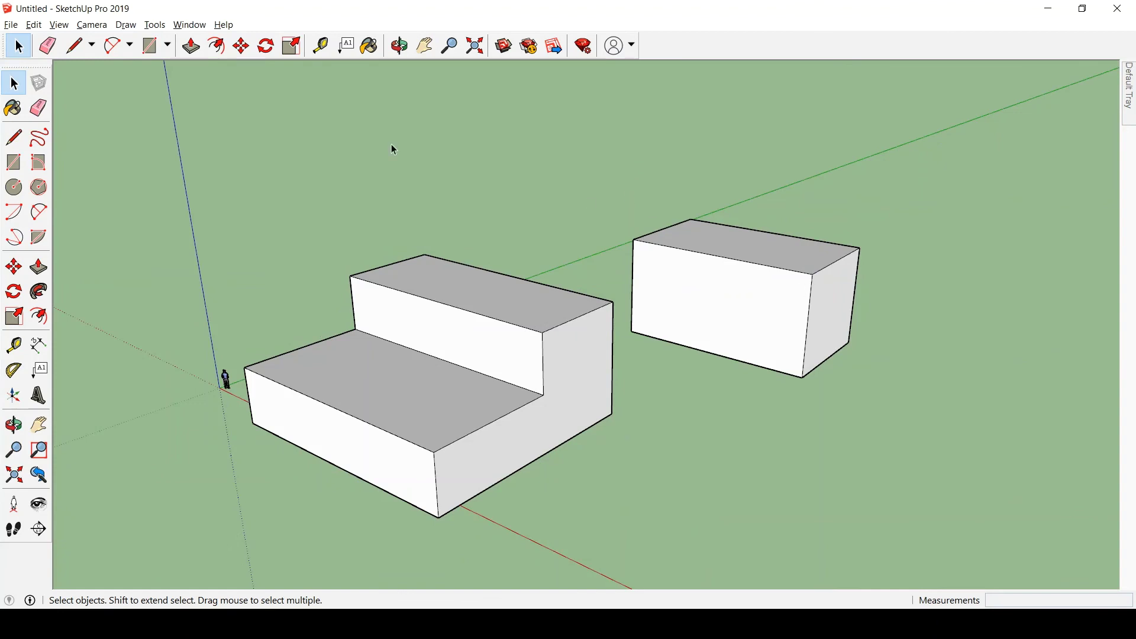
Move the stepped group as one object a short distance toward the ungrouped box.
scroll(392, 144, down, 3)
click(426, 322)
mouse_move(500, 292)
middle_down()
mouse_move(457, 363)
mouse_move(501, 336)
middle_up()
key(m)
click(335, 425)
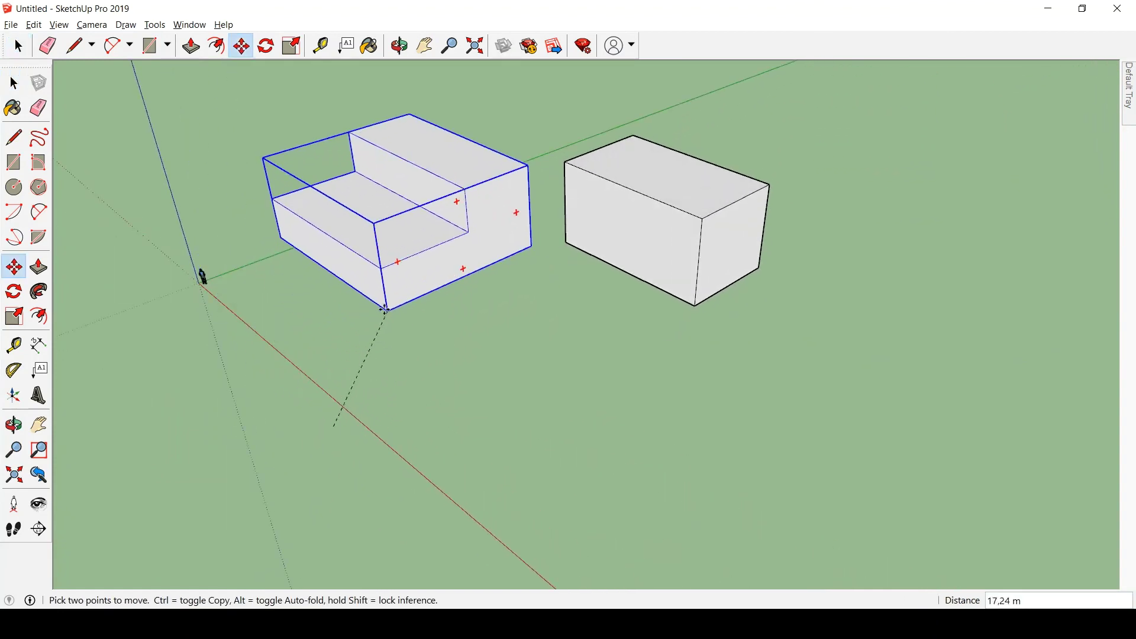
click(401, 393)
key(space)
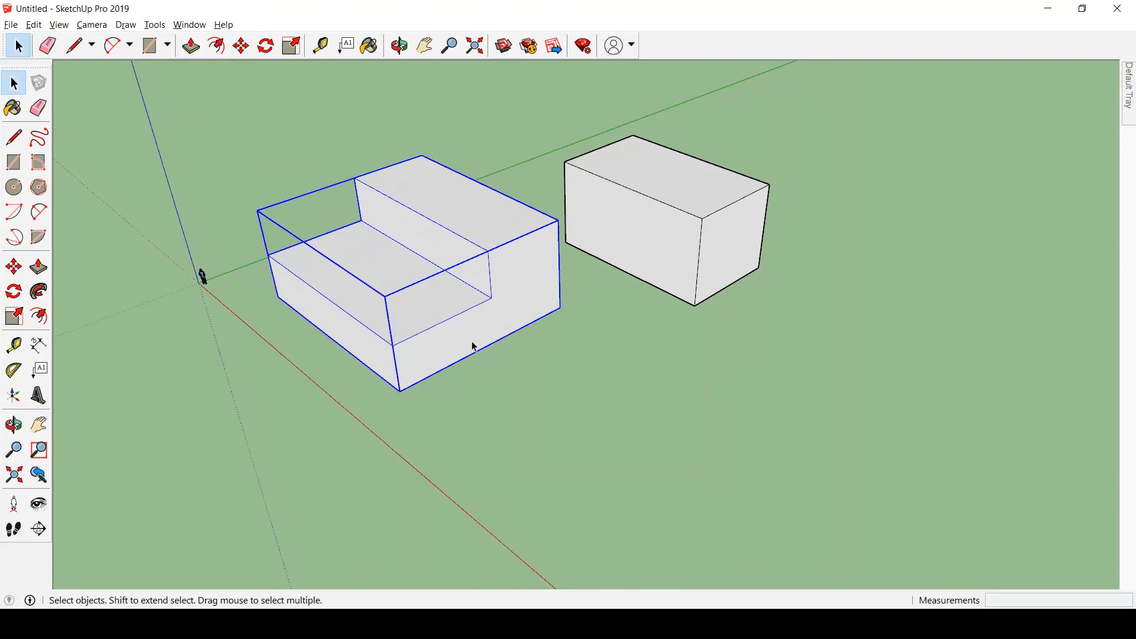
middle_drag(472, 345, 578, 167)
middle_drag(596, 208, 531, 184)
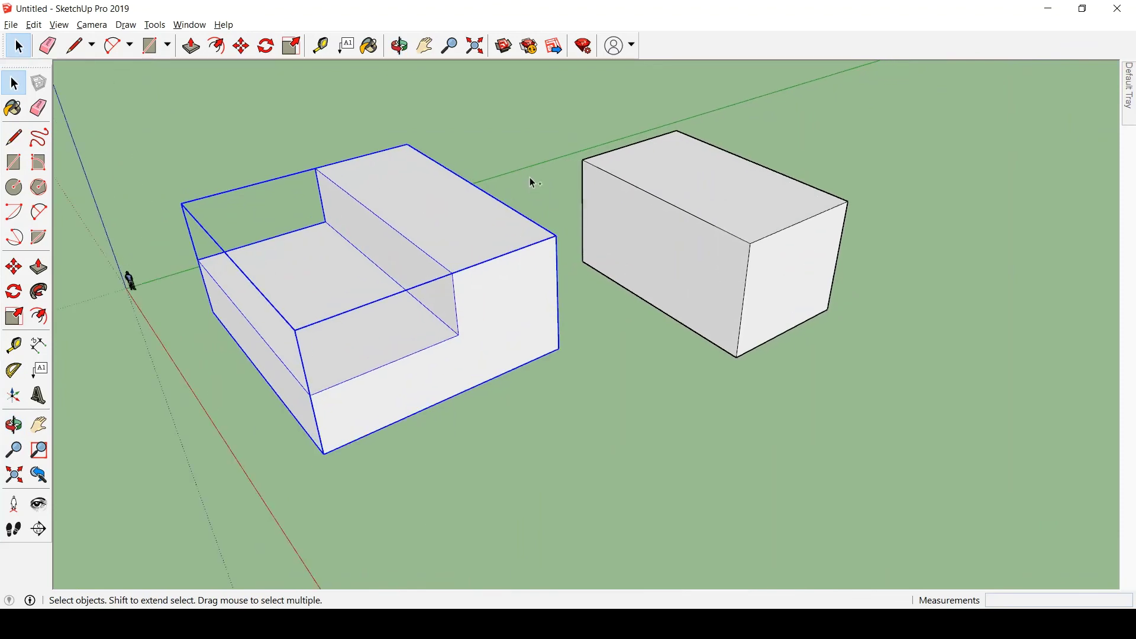
Select everything in the model, compare how grouped and ungrouped geometry is highlighted, and clear the selection.
key(ctrl+a)
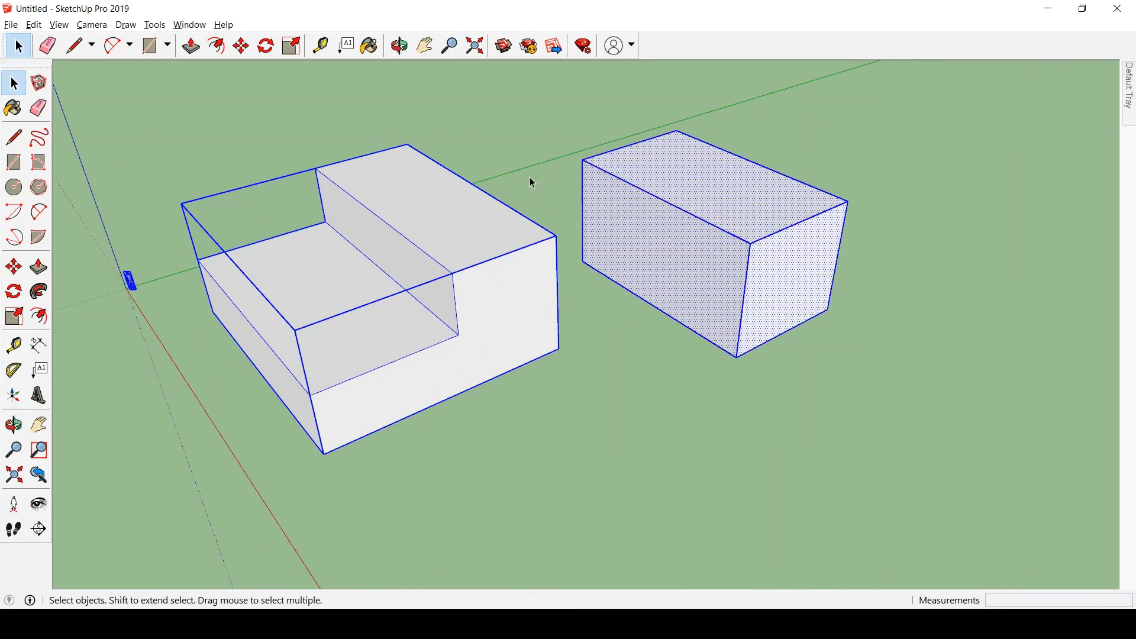
scroll(512, 246, down, 3)
scroll(504, 249, down, 5)
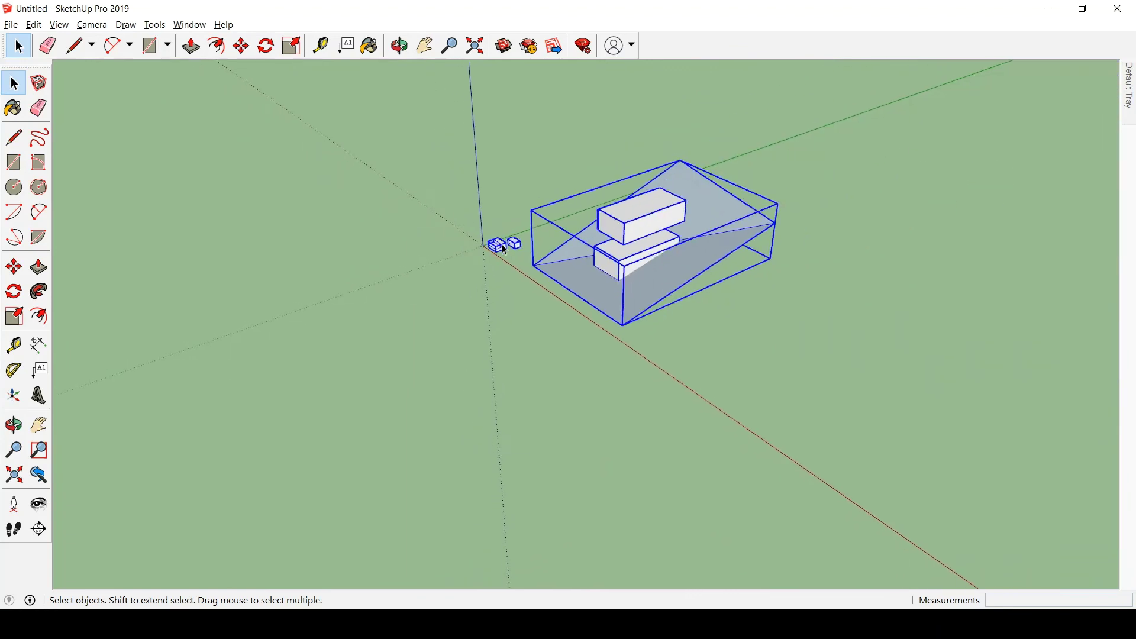
middle_drag(502, 243, 706, 103)
scroll(491, 228, up, 12)
scroll(740, 230, up, 2)
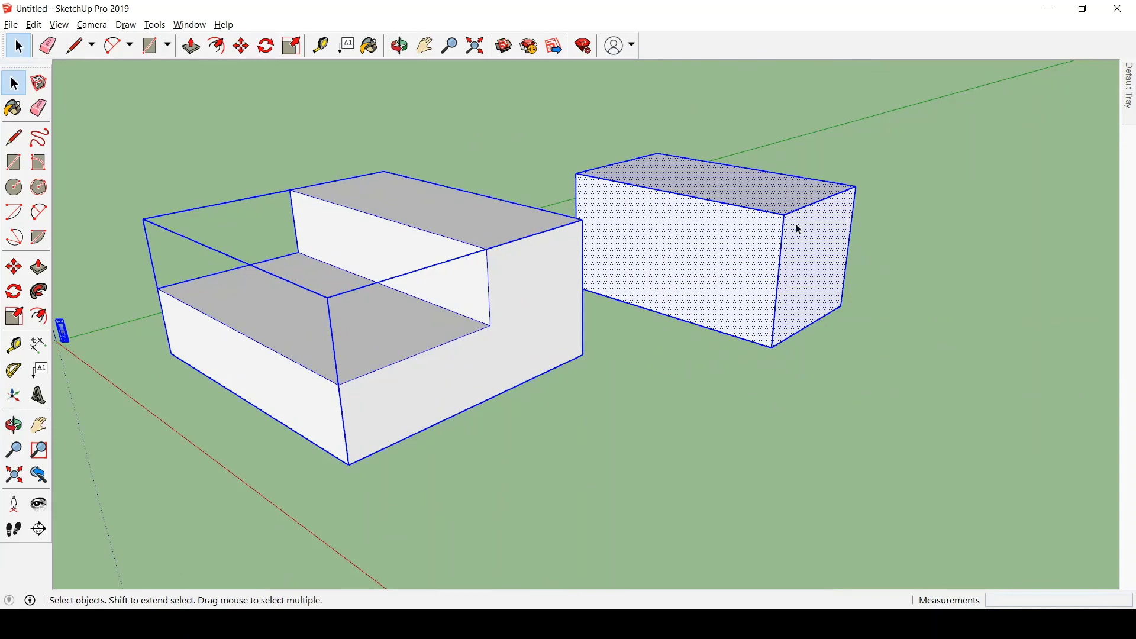
middle_drag(799, 229, 743, 262)
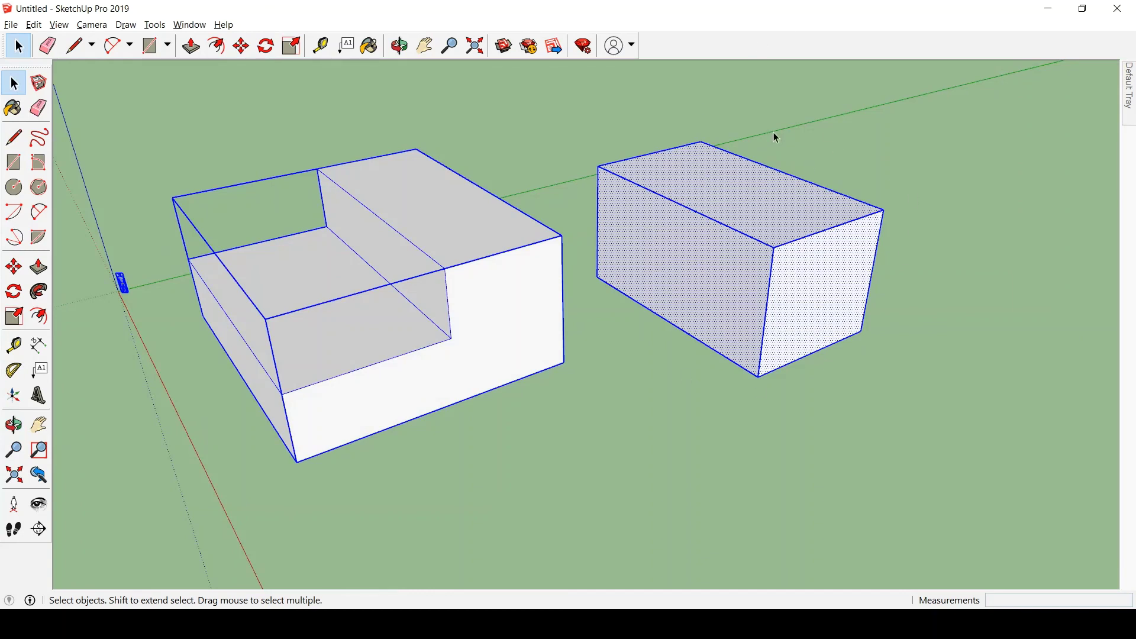
click(828, 142)
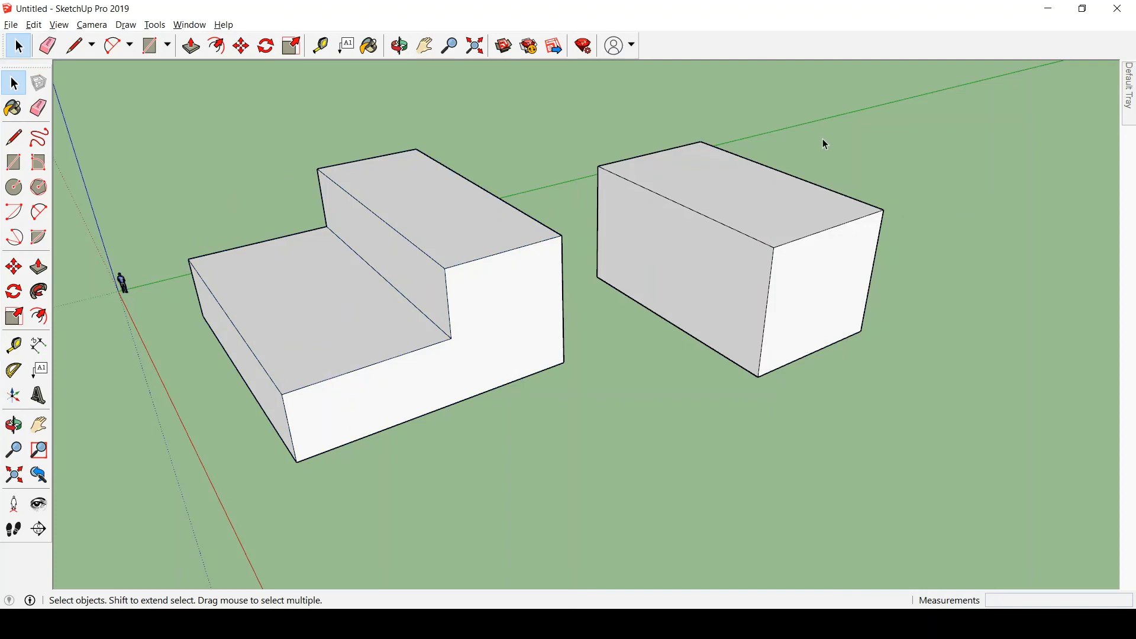
Select all connected geometry of the ungrouped box and make it a group.
triple_click(724, 194)
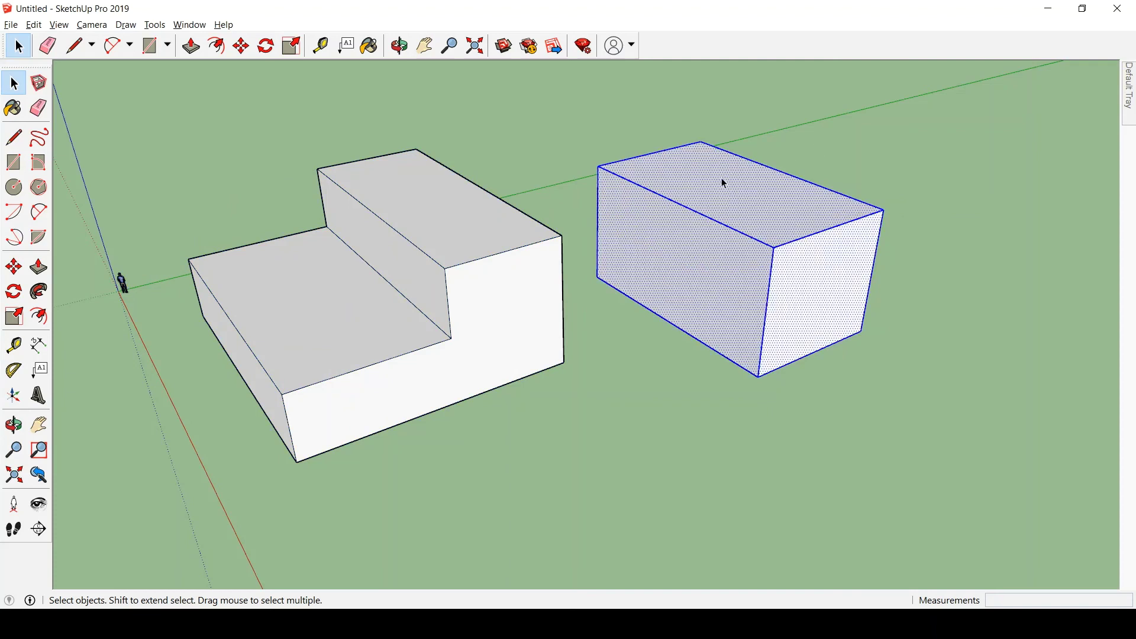
right_click(723, 180)
click(840, 291)
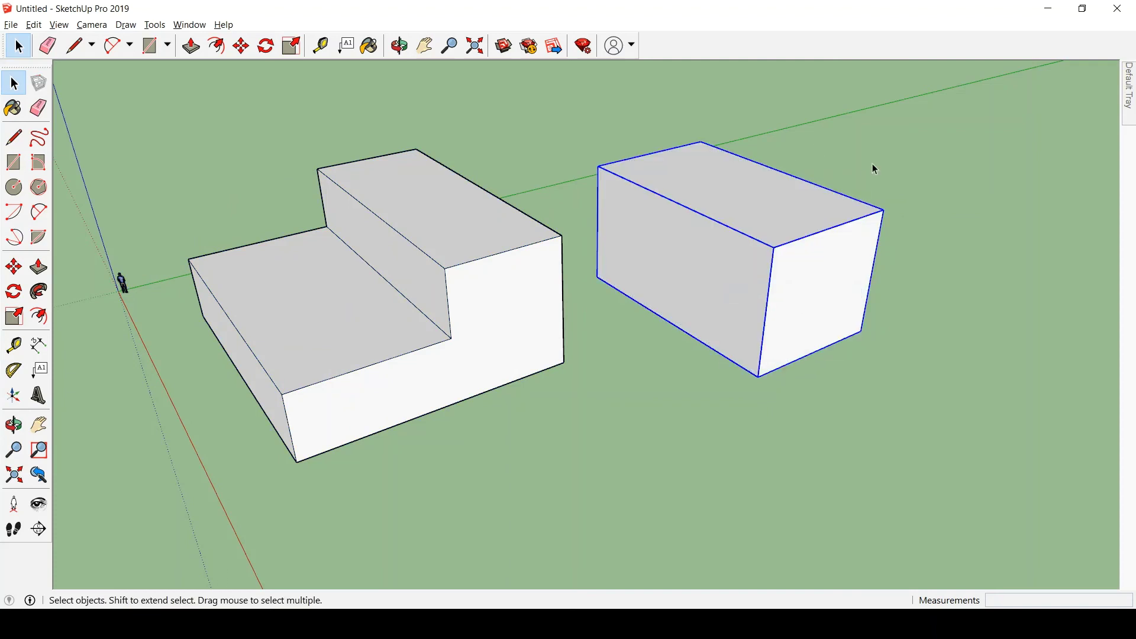
Draw a large rectangle on the ground in front of the origin, clear of the existing boxes.
middle_drag(850, 170, 399, 218)
scroll(482, 228, down, 6)
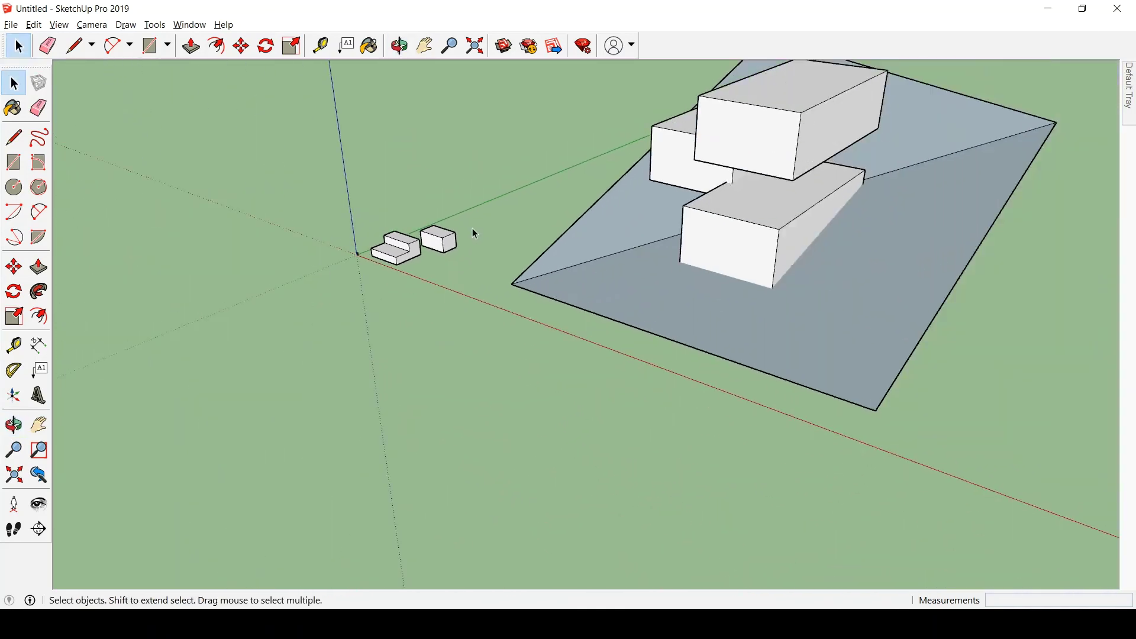
scroll(337, 406, up, 2)
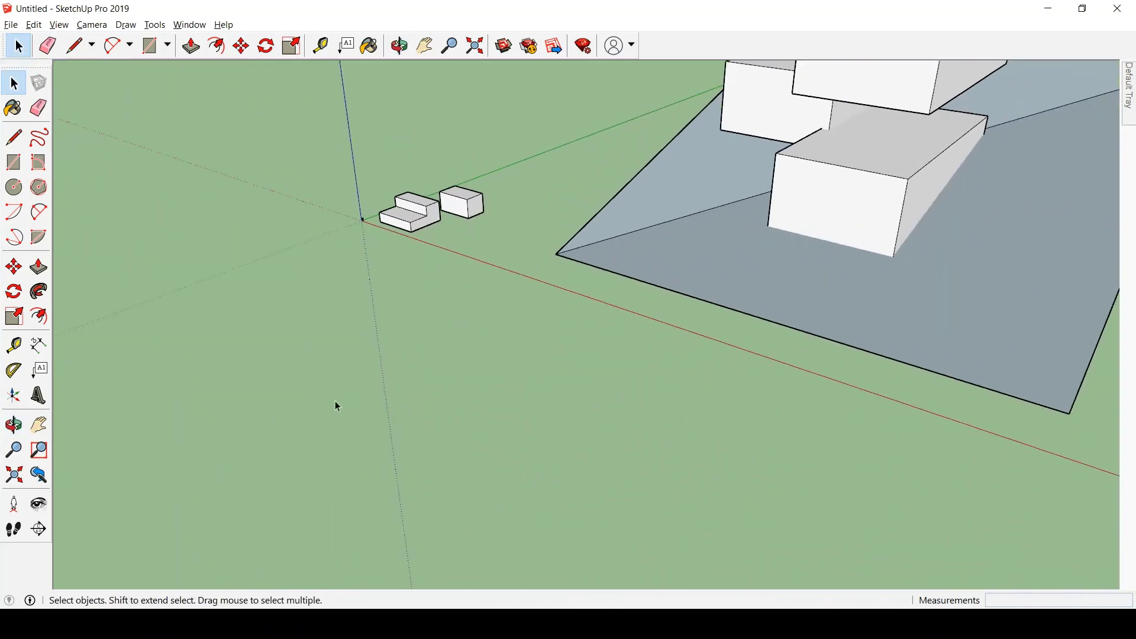
key(r)
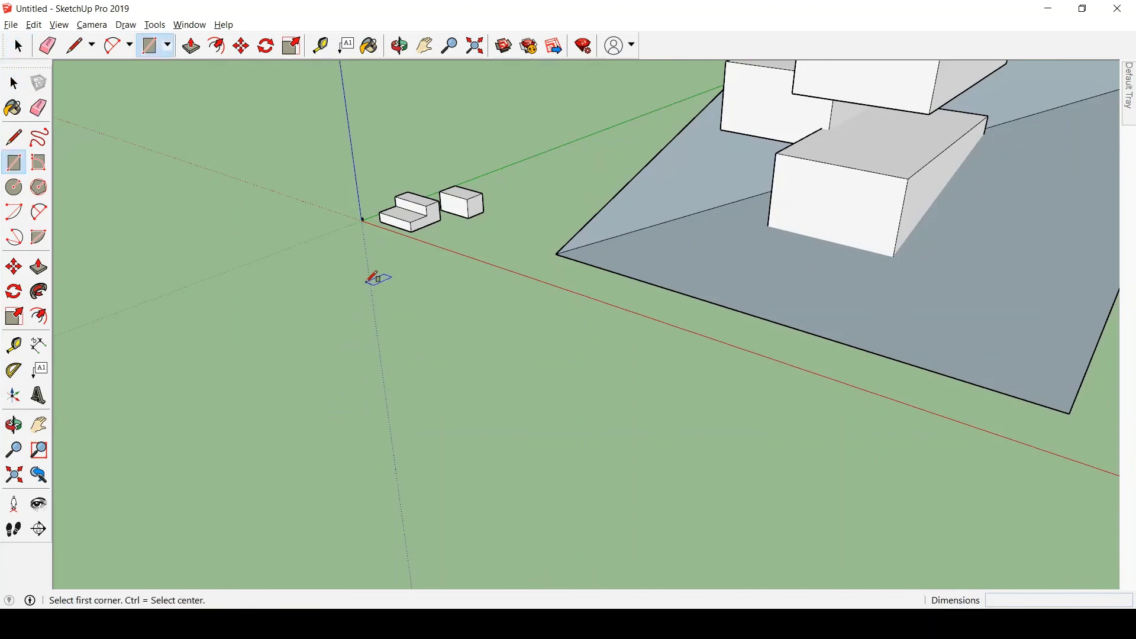
click(367, 283)
click(267, 438)
key(space)
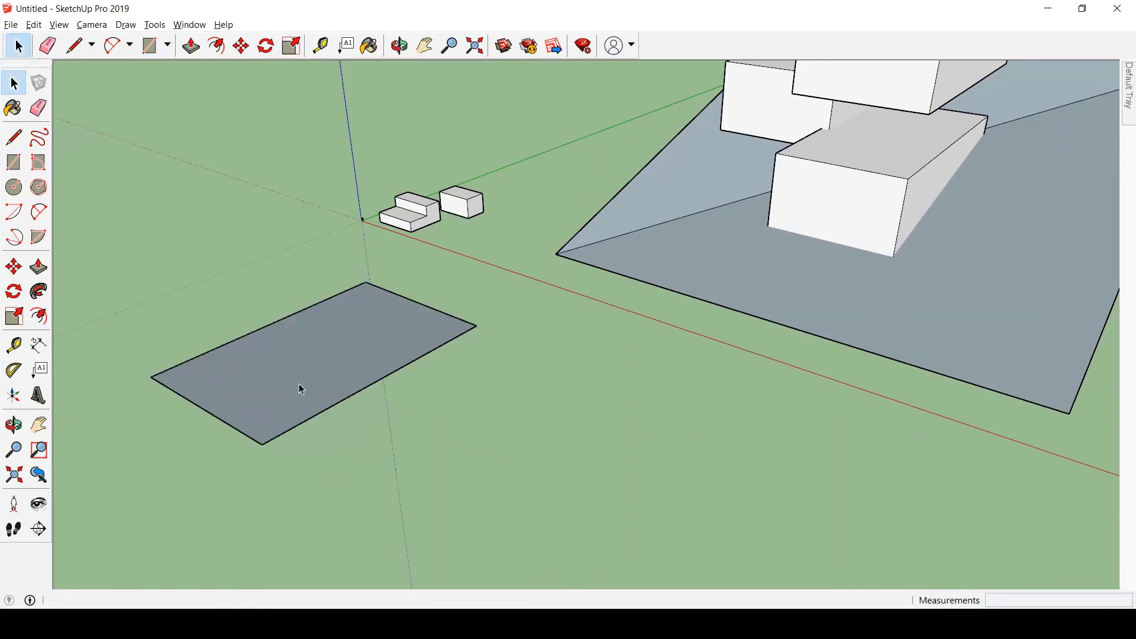
Offset the rectangle's outline inward and delete the inner face, leaving a rectangular frame.
scroll(281, 373, up, 2)
key(f)
click(283, 300)
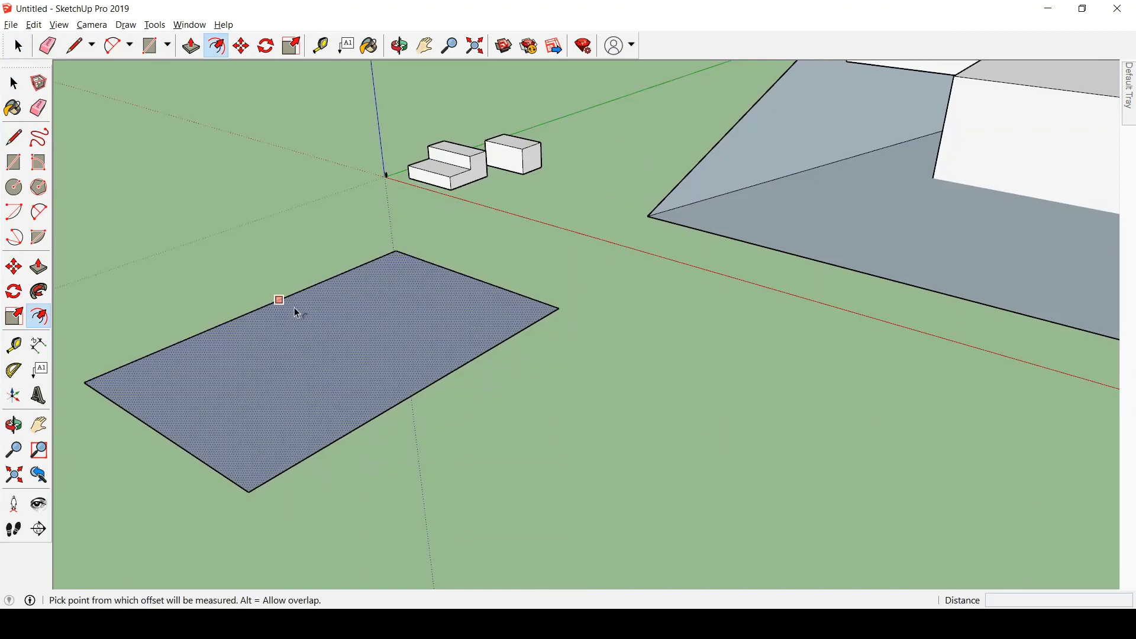
click(299, 304)
click(362, 347)
key(Delete)
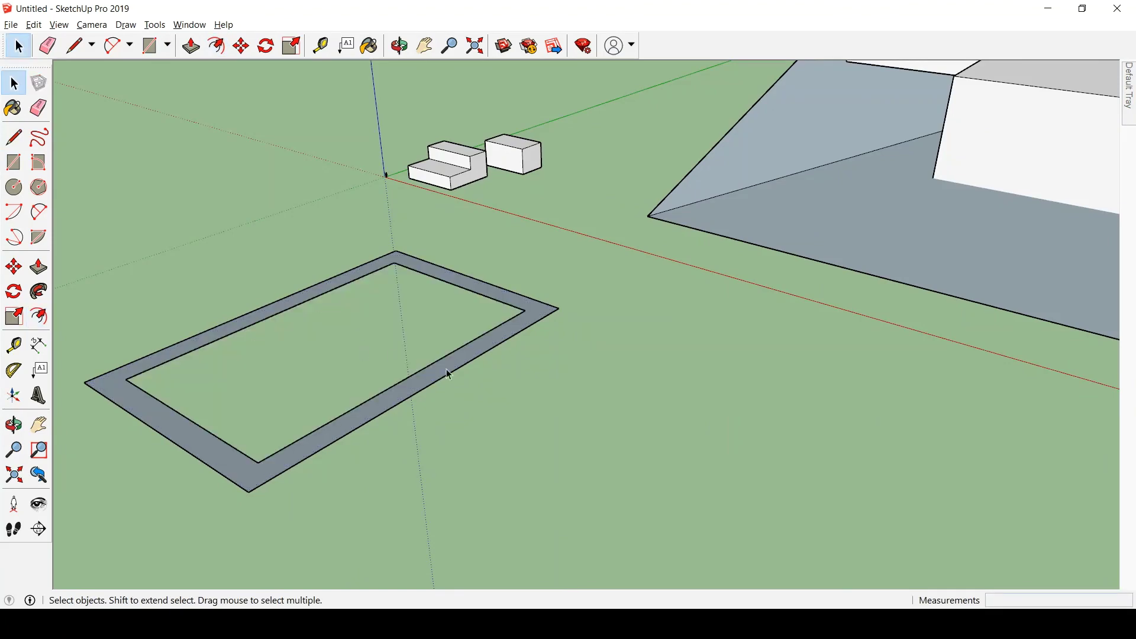
Push/Pull the frame face upward by about 42.9 m to form four walls.
key(p)
click(435, 374)
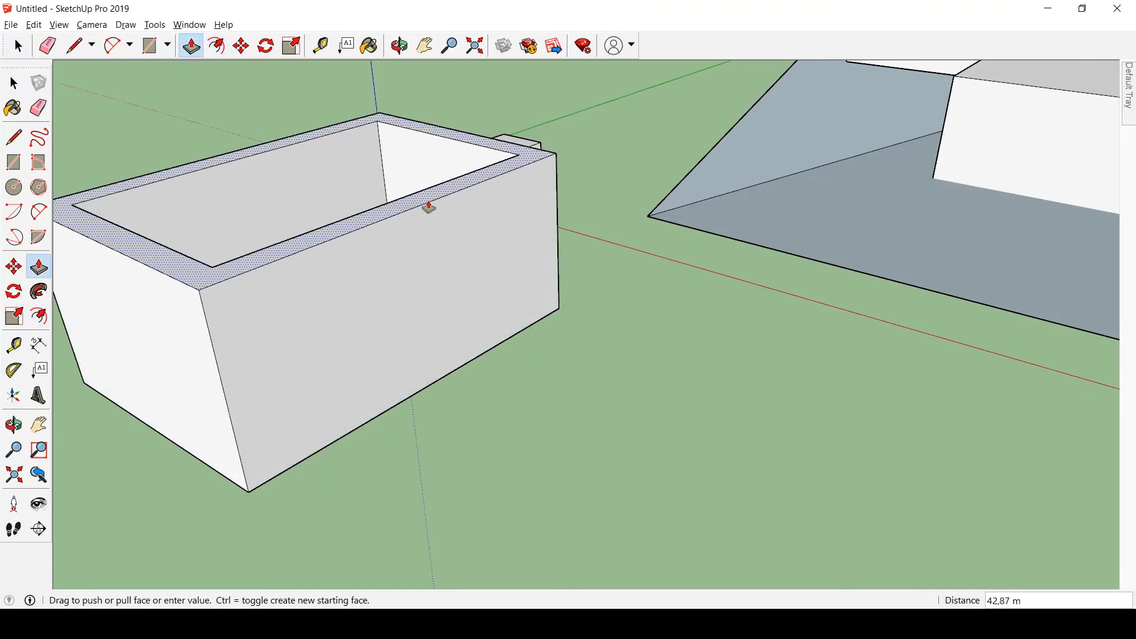
click(429, 205)
key(space)
Select all connected geometry of the hollow box, make it a group, and clear the selection.
scroll(690, 257, down, 3)
scroll(574, 278, down, 1)
triple_click(573, 278)
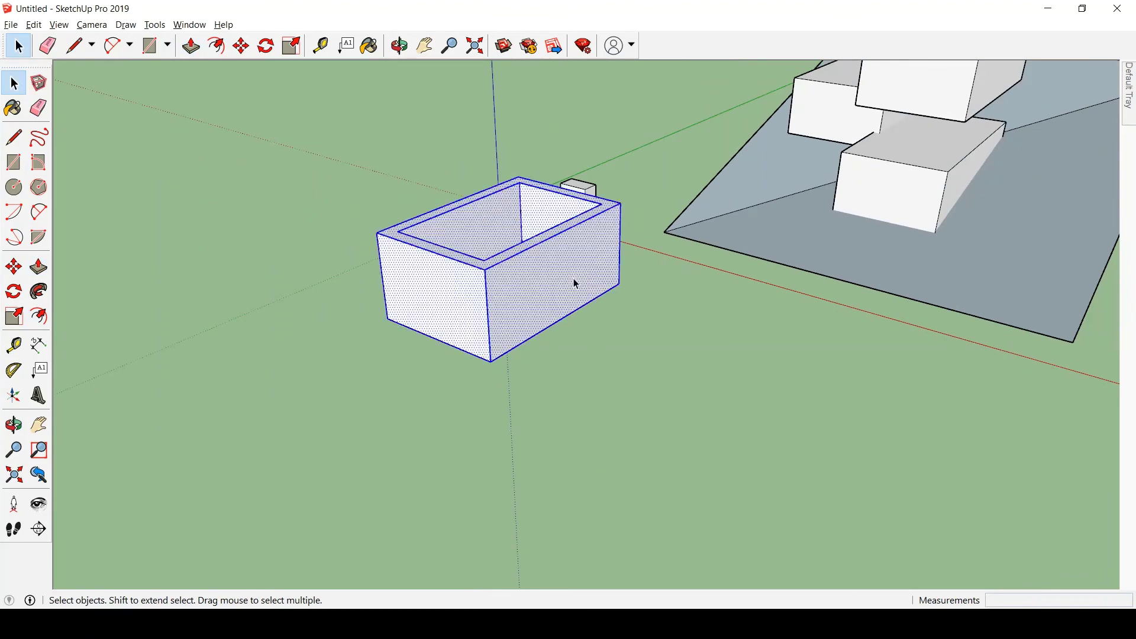
scroll(573, 278, up, 2)
middle_drag(586, 272, 570, 342)
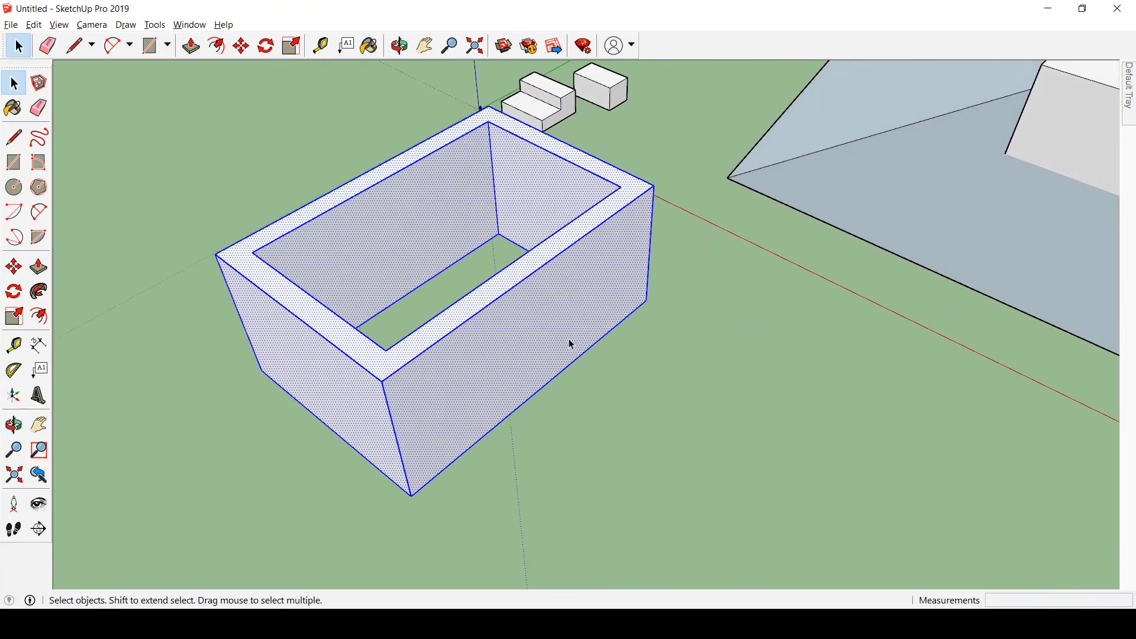
right_click(440, 184)
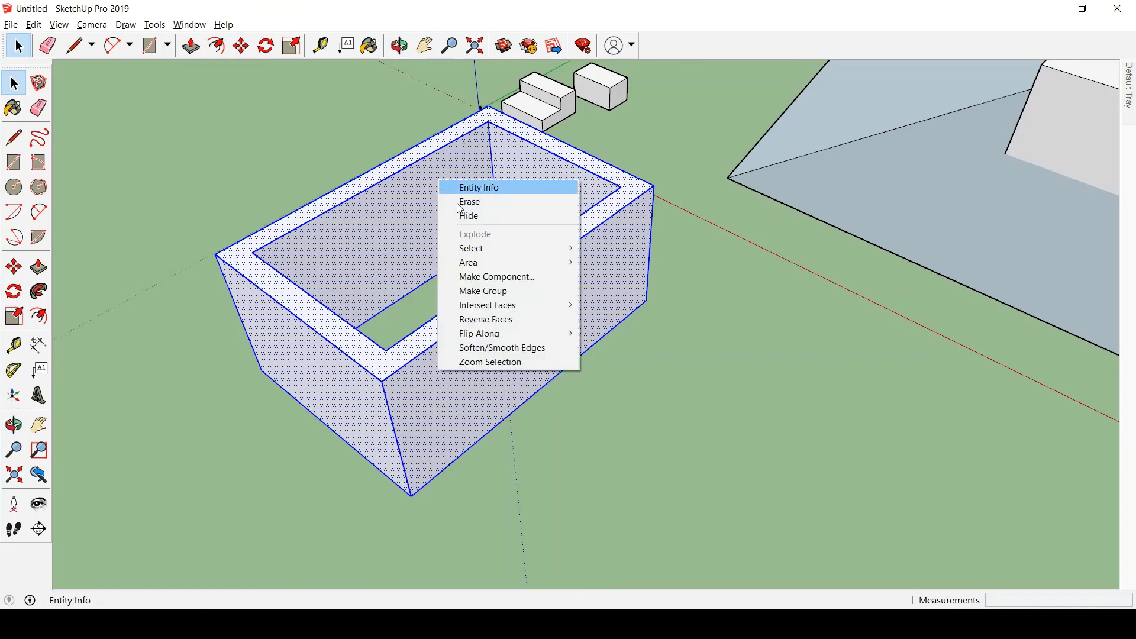
click(498, 293)
click(654, 340)
Select the hollow box group and delete it.
scroll(364, 264, down, 4)
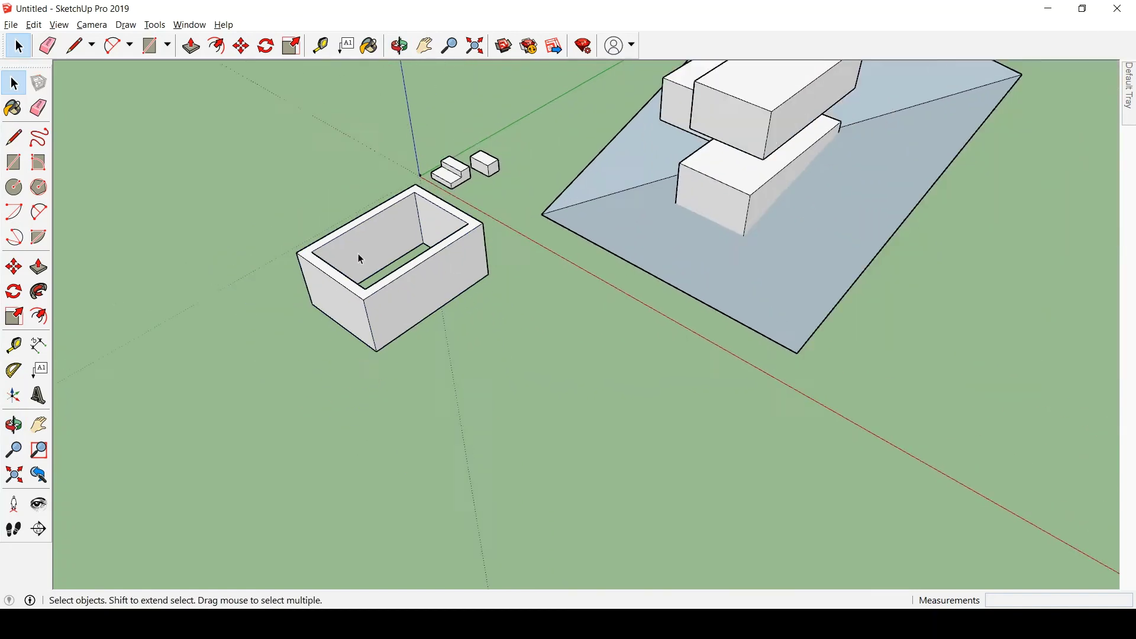
middle_drag(358, 253, 442, 261)
scroll(397, 285, up, 2)
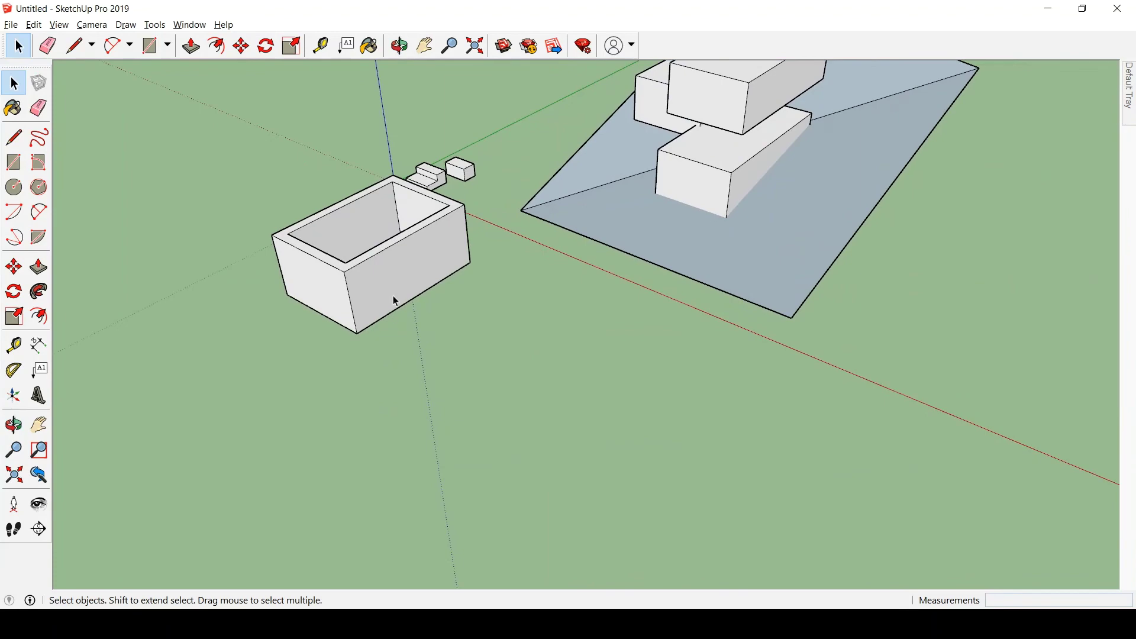
click(386, 309)
scroll(384, 294, down, 3)
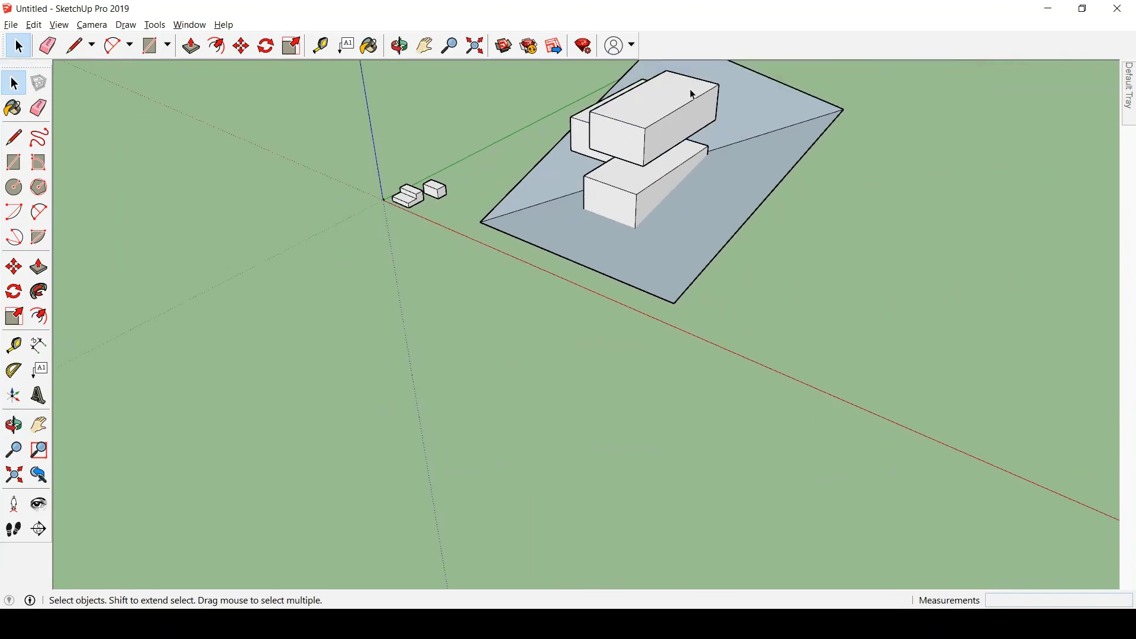
Select the upper box stacked above the large sloped surface and move it a short distance from its bottom corner.
scroll(681, 118, up, 1)
click(673, 134)
middle_drag(667, 306, 1083, 193)
key(m)
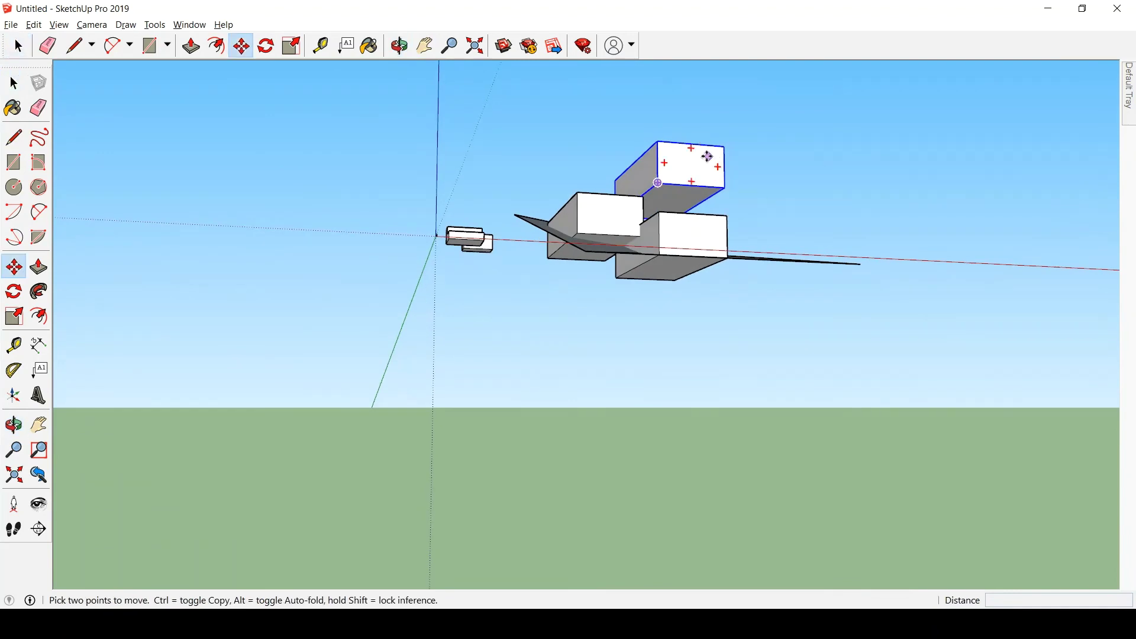
click(657, 182)
click(728, 171)
key(space)
middle_drag(705, 231, 436, 380)
scroll(438, 276, up, 3)
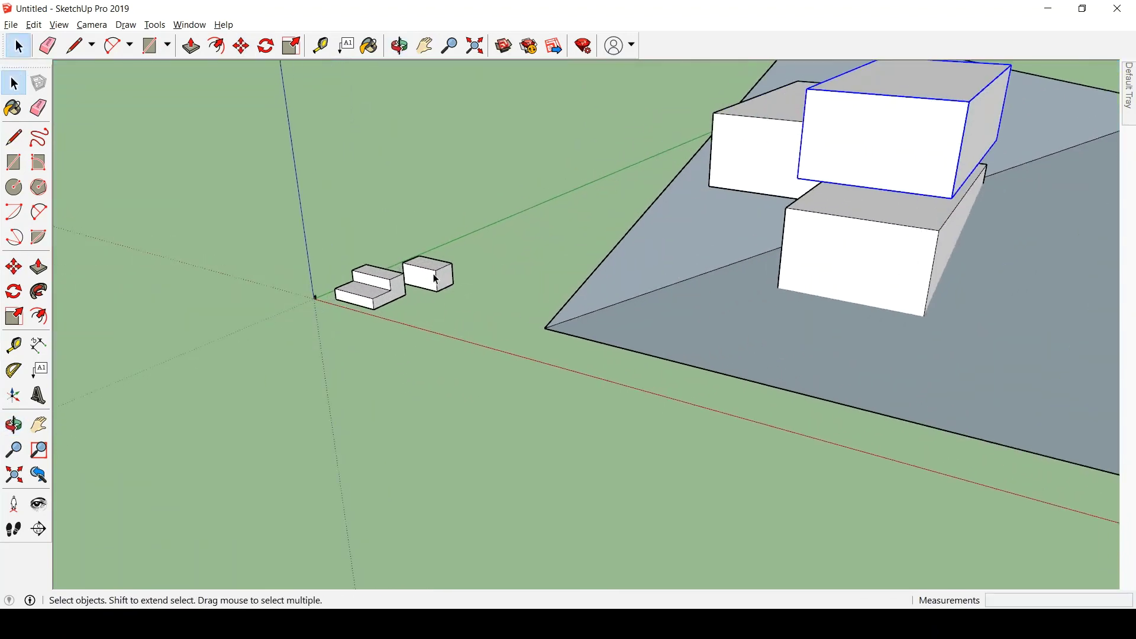
Select the small grouped box beside the stepped group near the origin.
click(437, 283)
scroll(461, 209, down, 4)
scroll(441, 244, up, 3)
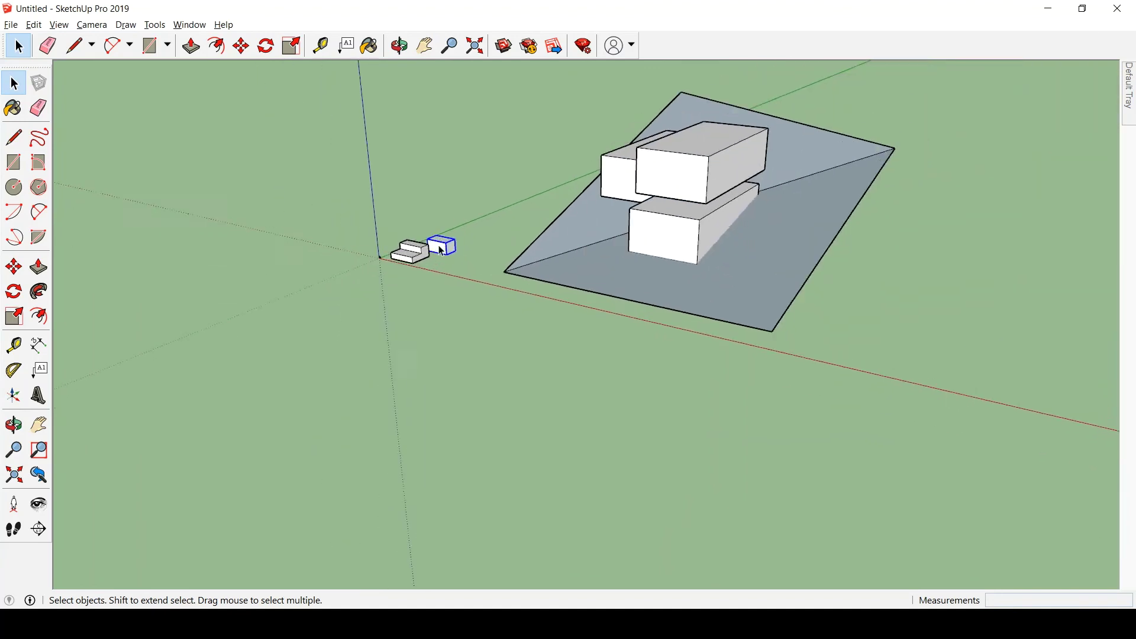
Select the stepped group, the small grouped box, the stacked boxes and the large sloped surface together and delete them.
middle_drag(441, 248, 512, 161)
scroll(428, 321, down, 2)
scroll(512, 160, up, 1)
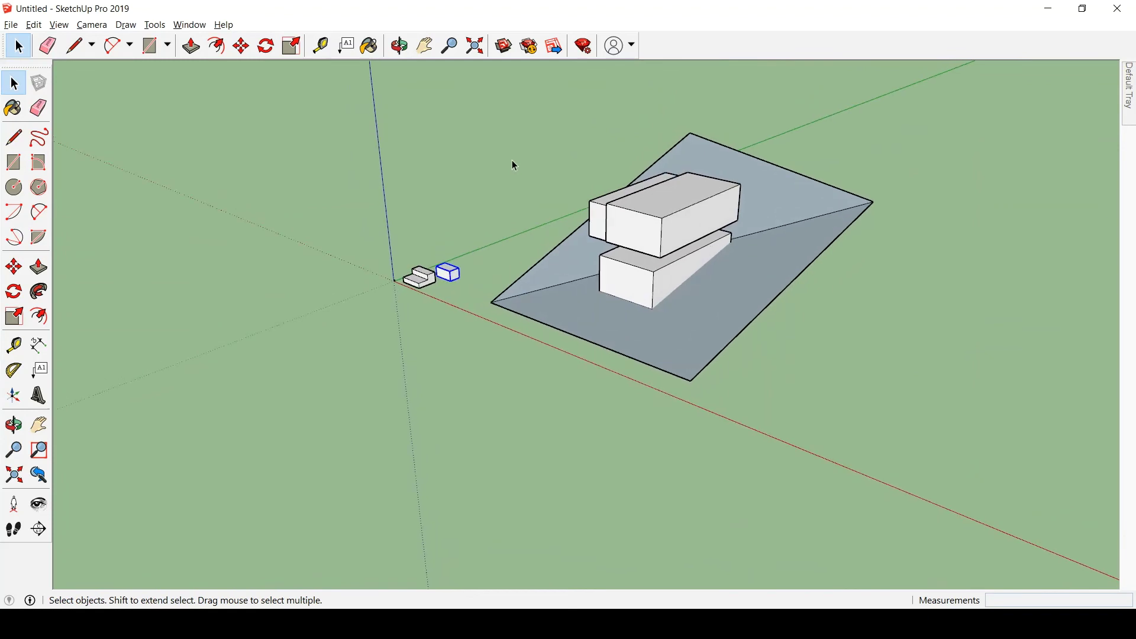
scroll(604, 192, up, 3)
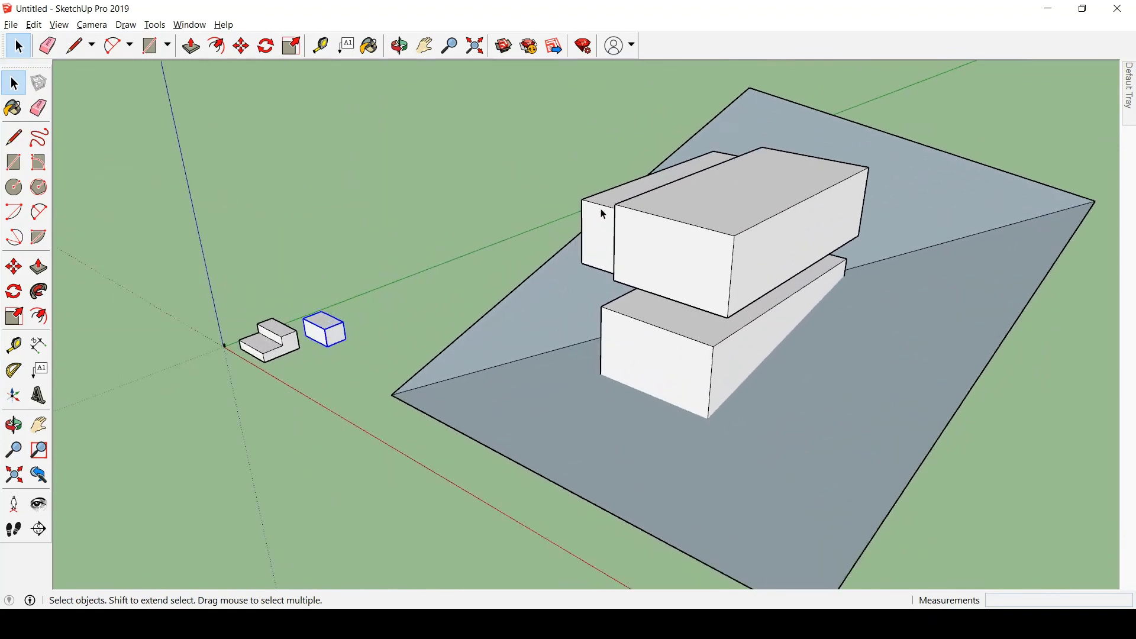
middle_drag(623, 233, 673, 238)
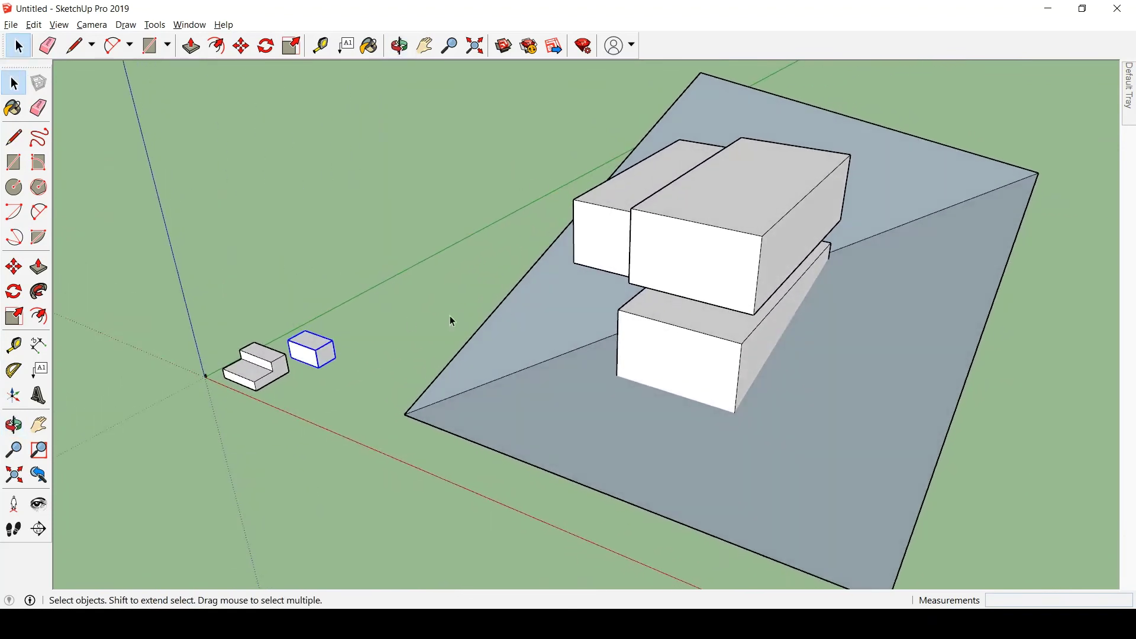
scroll(433, 293, down, 2)
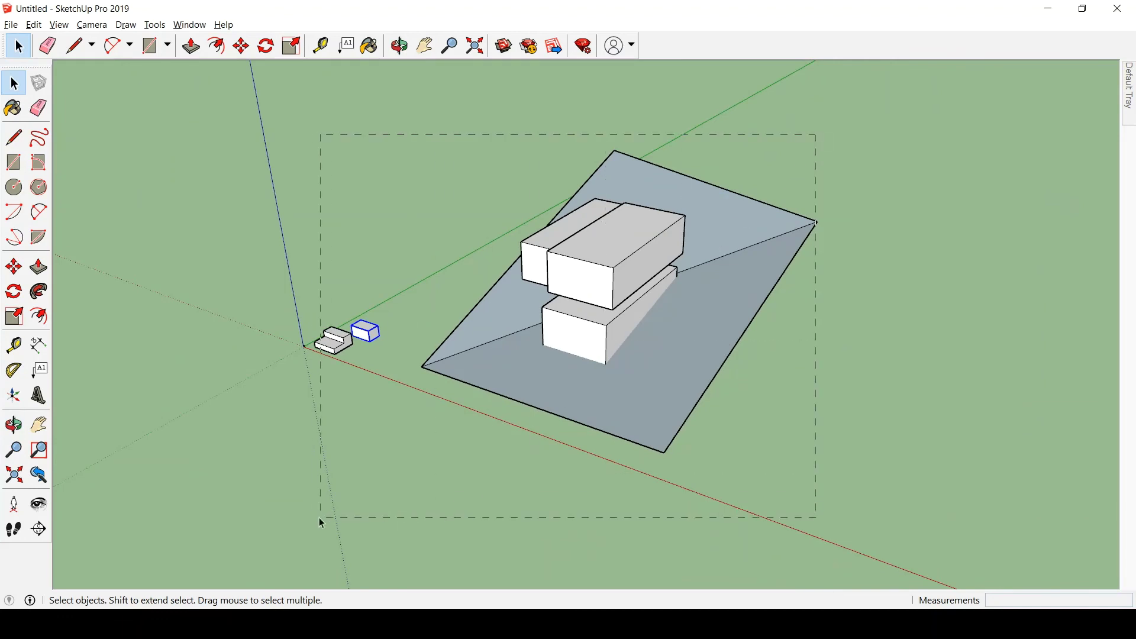
drag(327, 508, 328, 508)
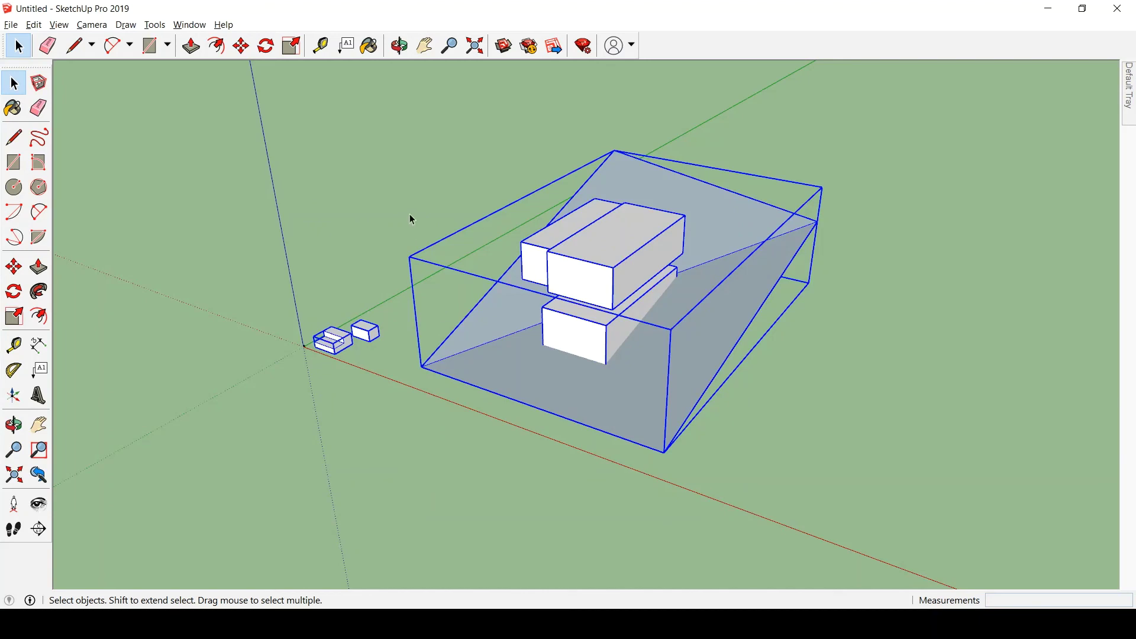
key(Delete)
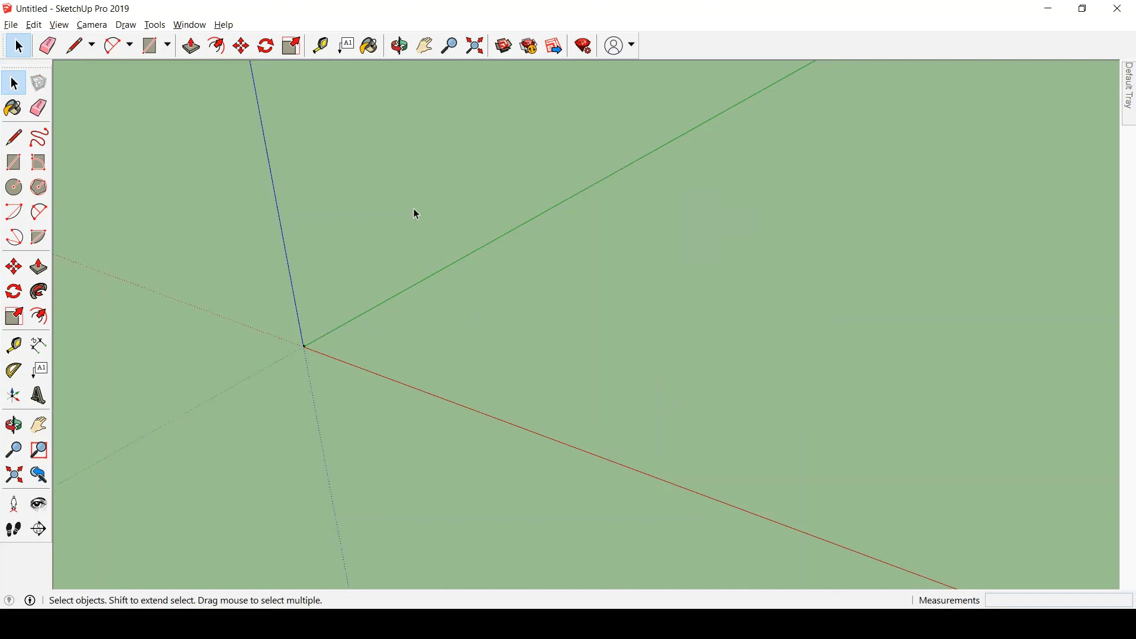
scroll(305, 356, up, 12)
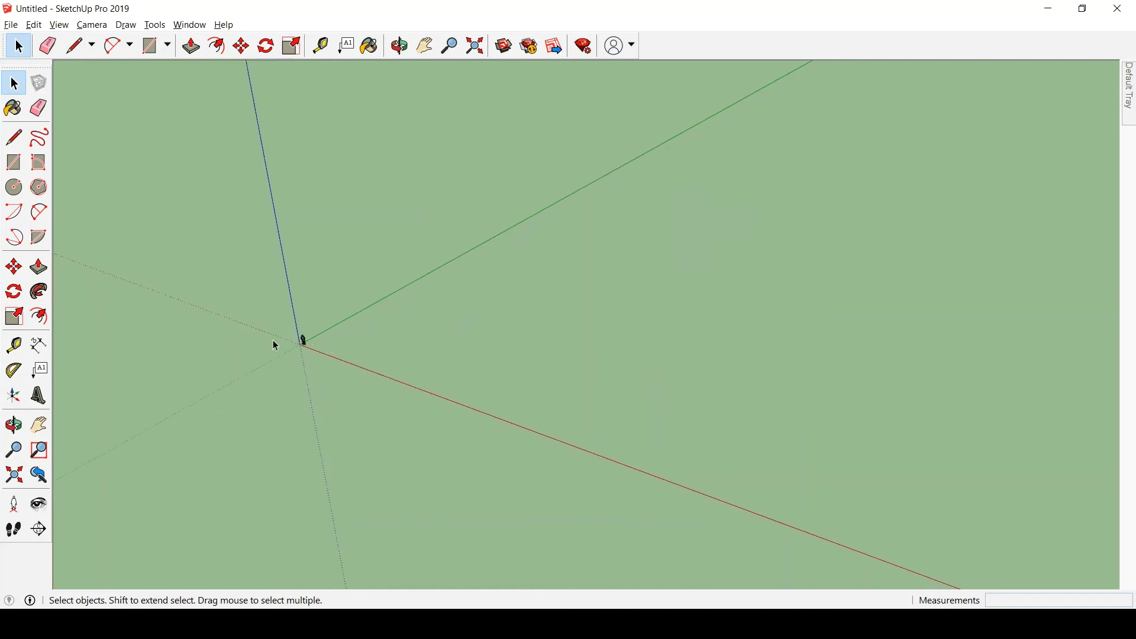
scroll(341, 332, up, 3)
scroll(266, 331, down, 4)
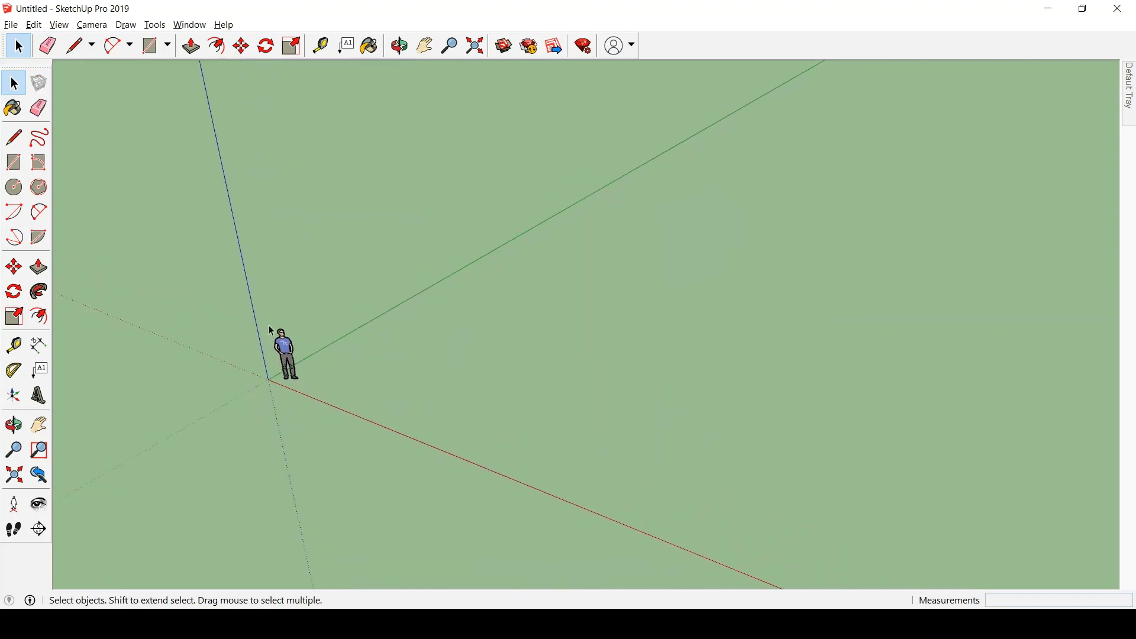